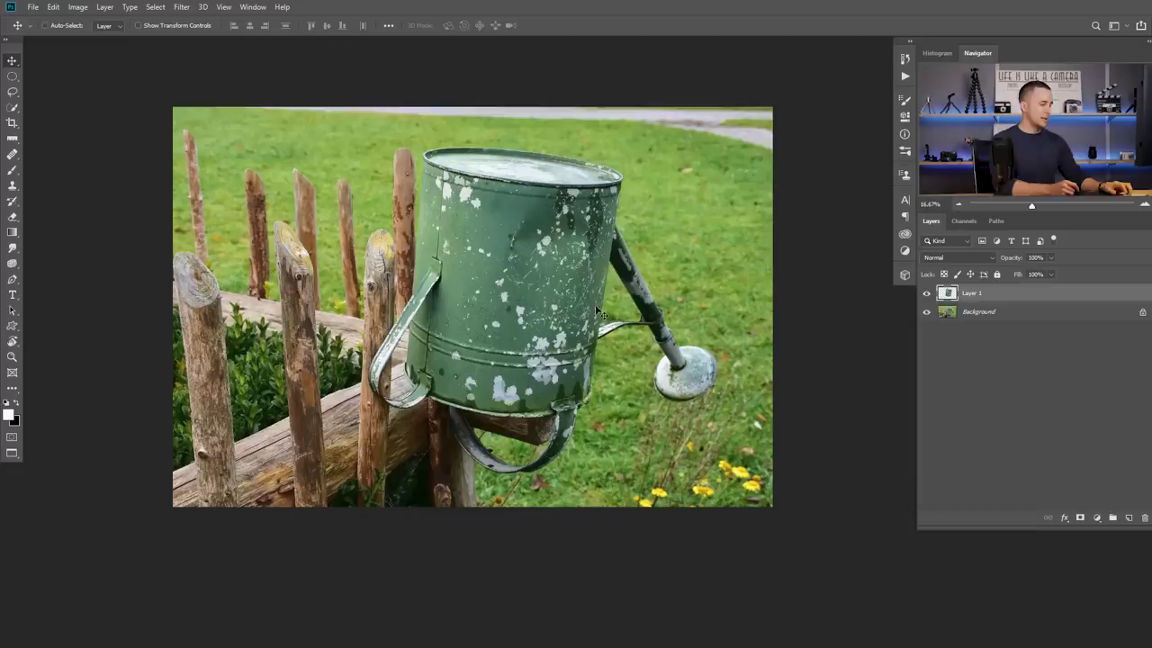
- Create a new RGB document of 2500 × 2500 pixels with a white background
{"action": "key", "text": "ctrl+n"}
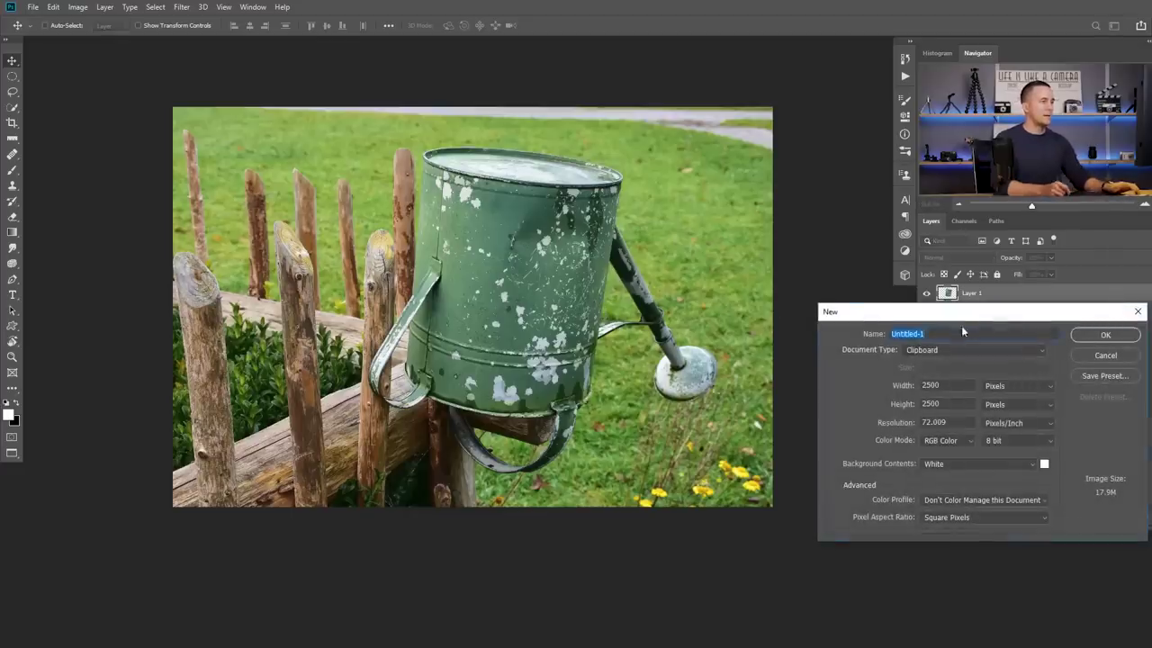
{"action": "left_click_drag", "start_coordinate": [961, 313], "coordinate": [502, 207]}
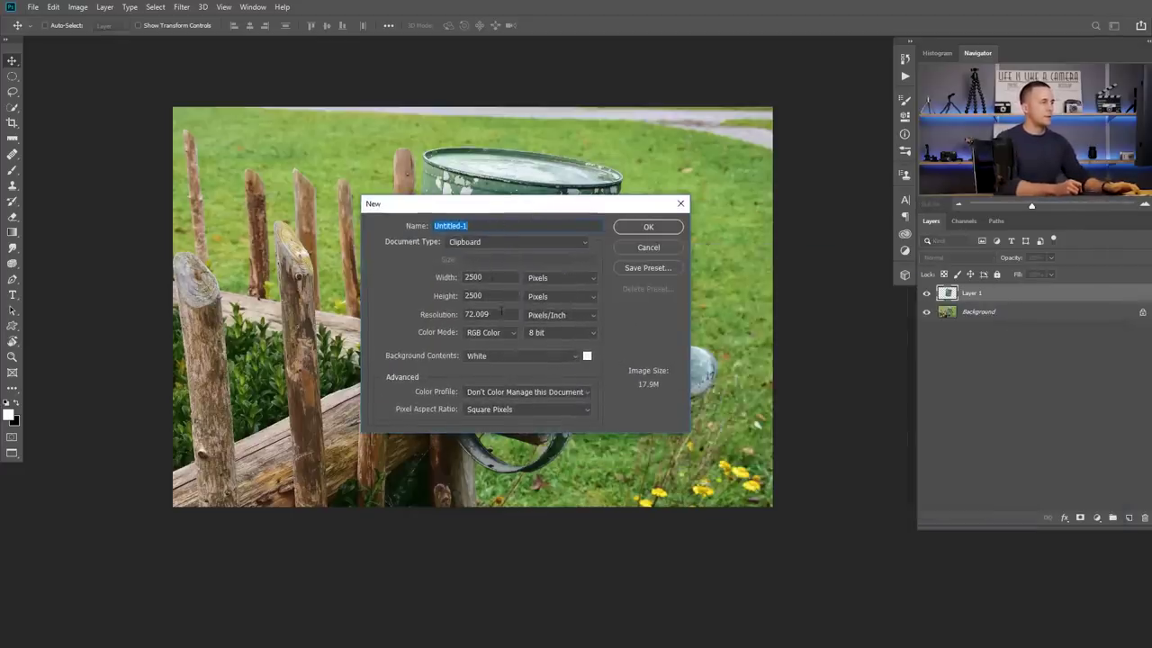
{"action": "left_click", "coordinate": [664, 231]}
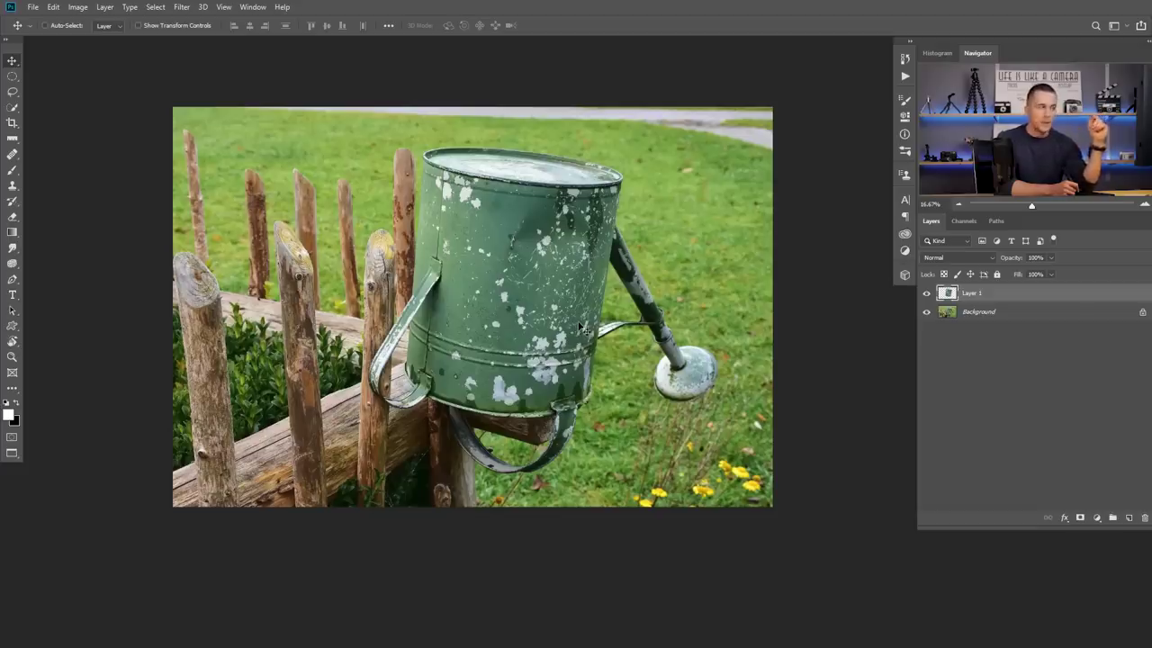
- Bring the green watering can cutout into the new document, rotate it about -14°, scale it to about 71% and move it to the lower right
{"action": "left_click", "coordinate": [926, 293], "text": "alt"}
{"action": "left_click", "coordinate": [927, 293], "text": "alt"}
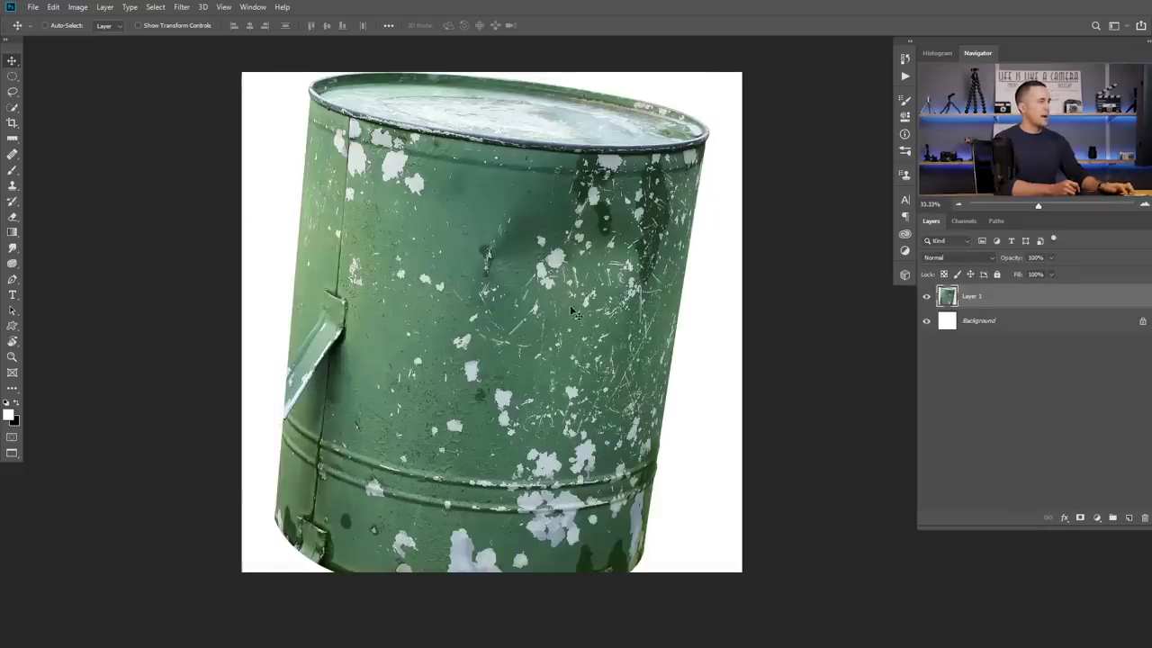
{"action": "key", "text": "ctrl"}
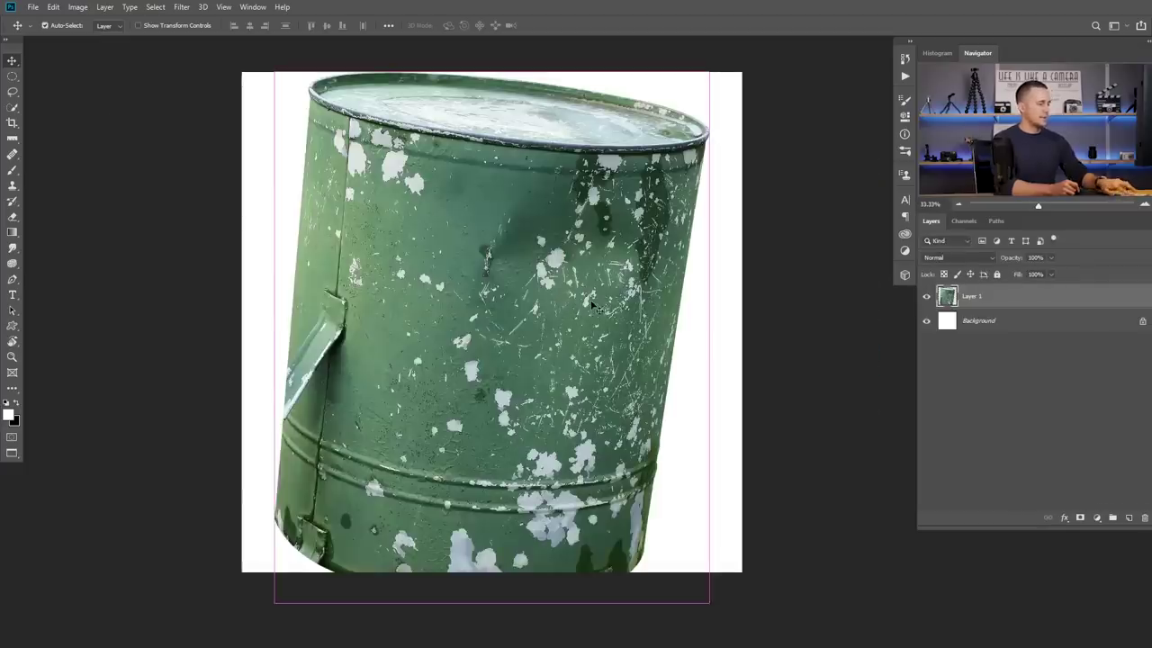
{"action": "key", "text": "ctrl+t"}
{"action": "left_click_drag", "start_coordinate": [718, 68], "coordinate": [617, 86]}
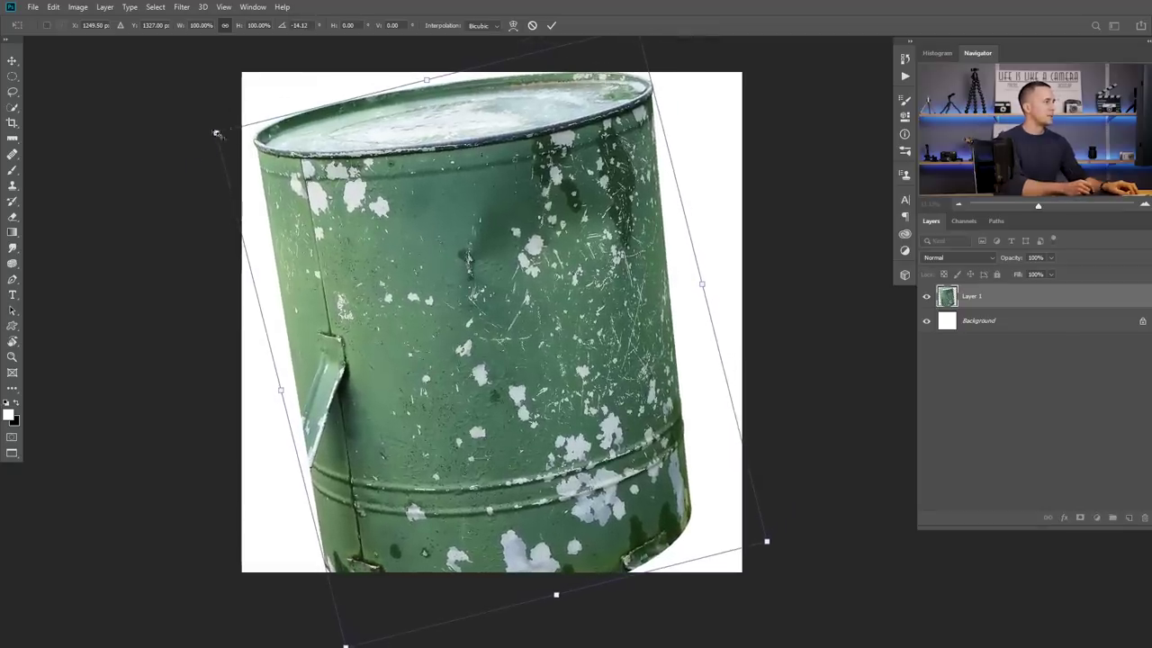
{"action": "left_click_drag", "start_coordinate": [216, 133], "coordinate": [303, 167]}
{"action": "left_click_drag", "start_coordinate": [507, 288], "coordinate": [568, 361]}
{"action": "left_click_drag", "start_coordinate": [656, 191], "coordinate": [656, 194]}
{"action": "left_click_drag", "start_coordinate": [614, 283], "coordinate": [615, 282]}
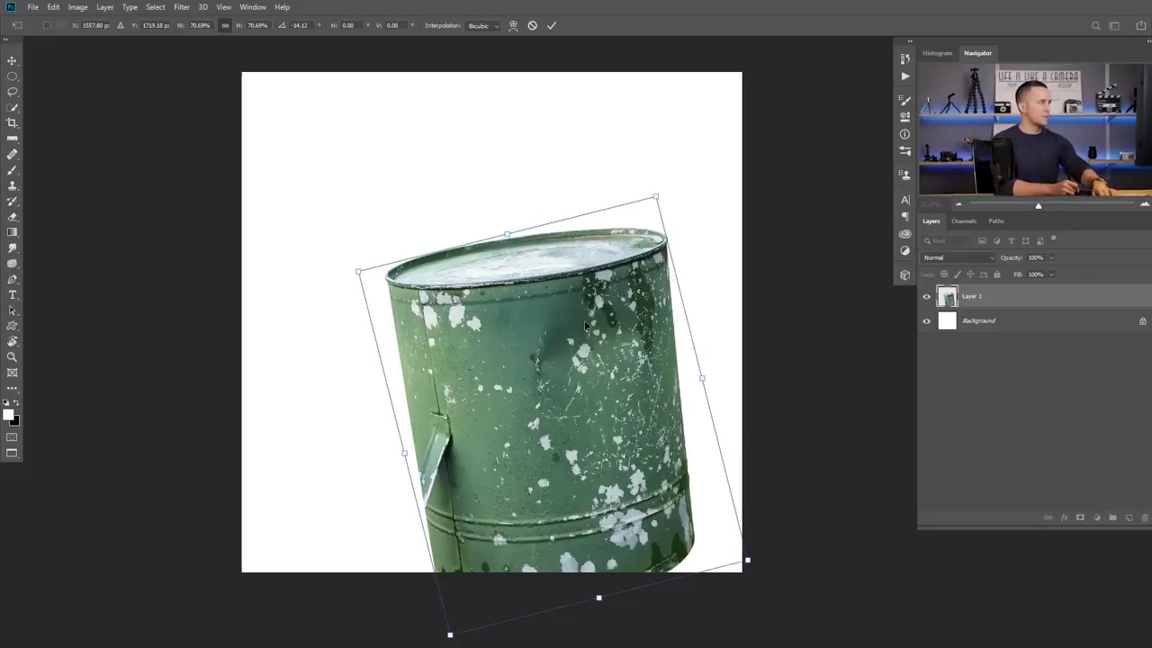
{"action": "key", "text": "Return"}
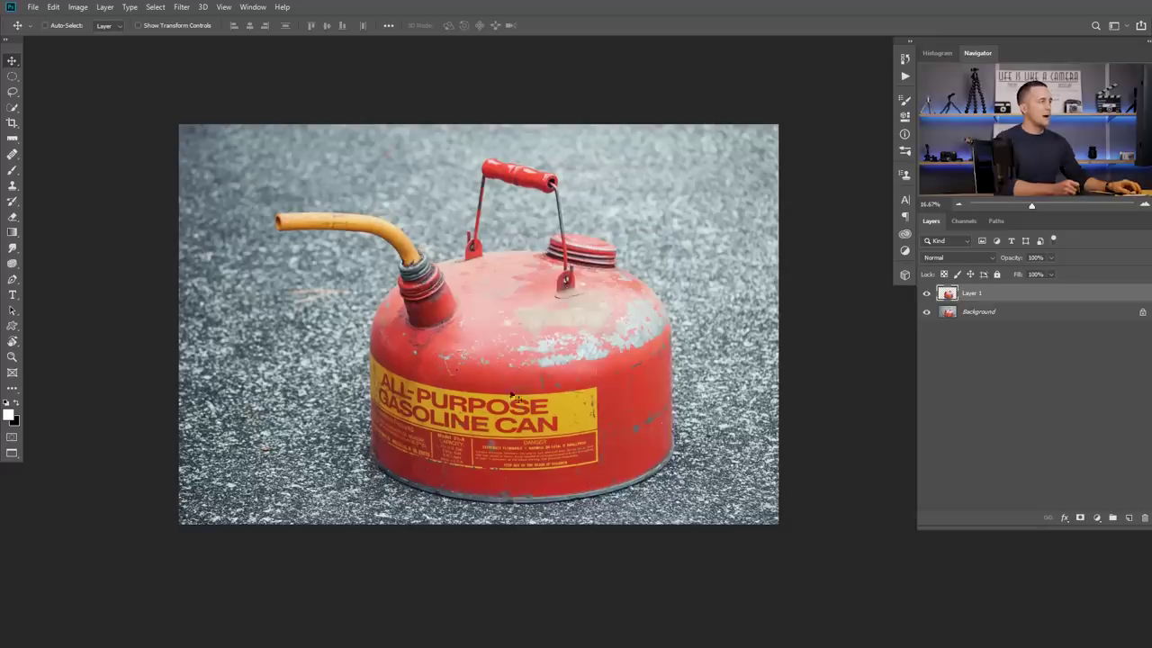
- Review the red gasoline can cutout on its own and paste it as a layer above the green can
{"action": "left_click", "coordinate": [927, 294], "text": "alt"}
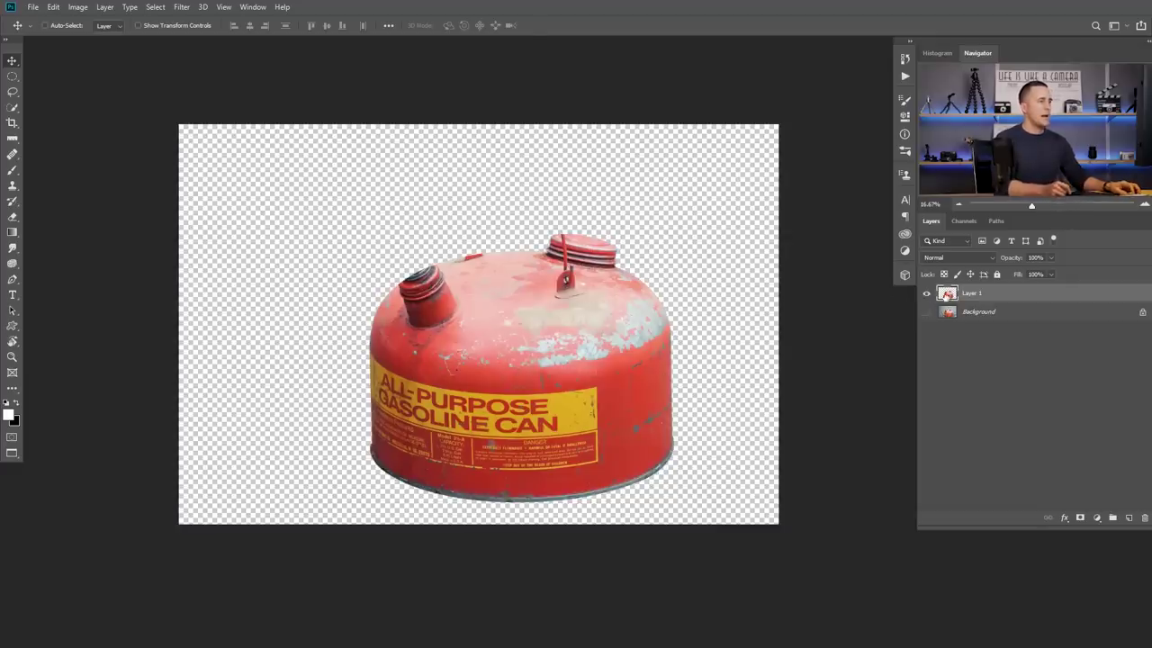
{"action": "left_click", "coordinate": [927, 294], "text": "alt"}
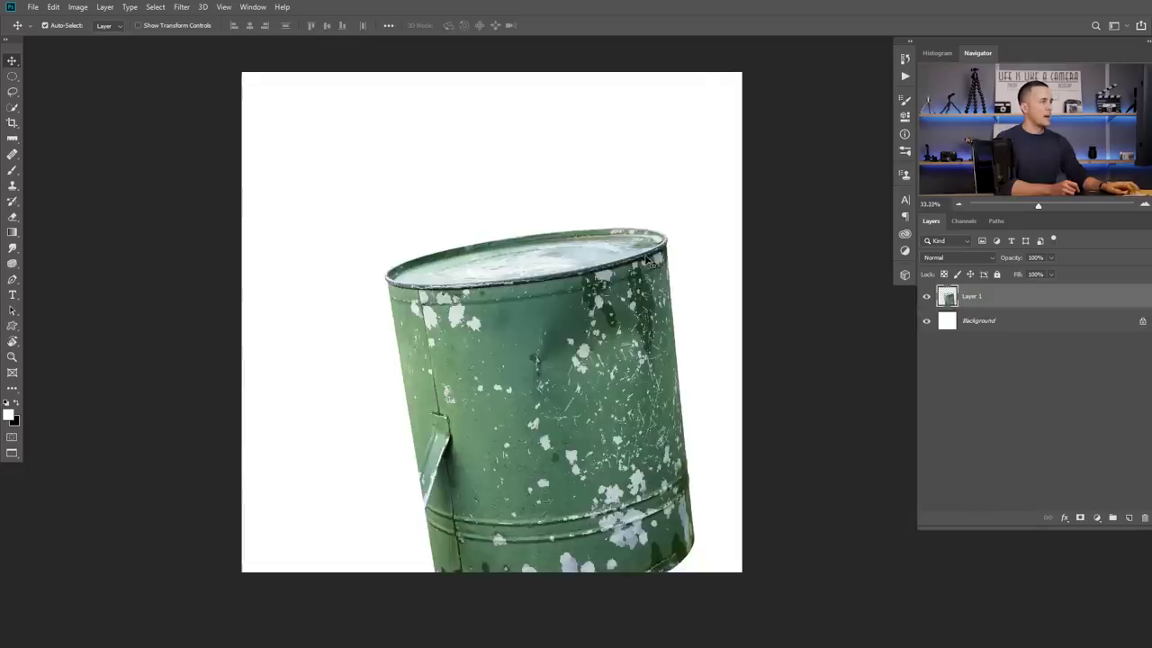
{"action": "key", "text": "ctrl+v"}
- Shrink the gasoline can, tilt it about -16° and place it over the top of the green can
{"action": "key", "text": "ctrl+t"}
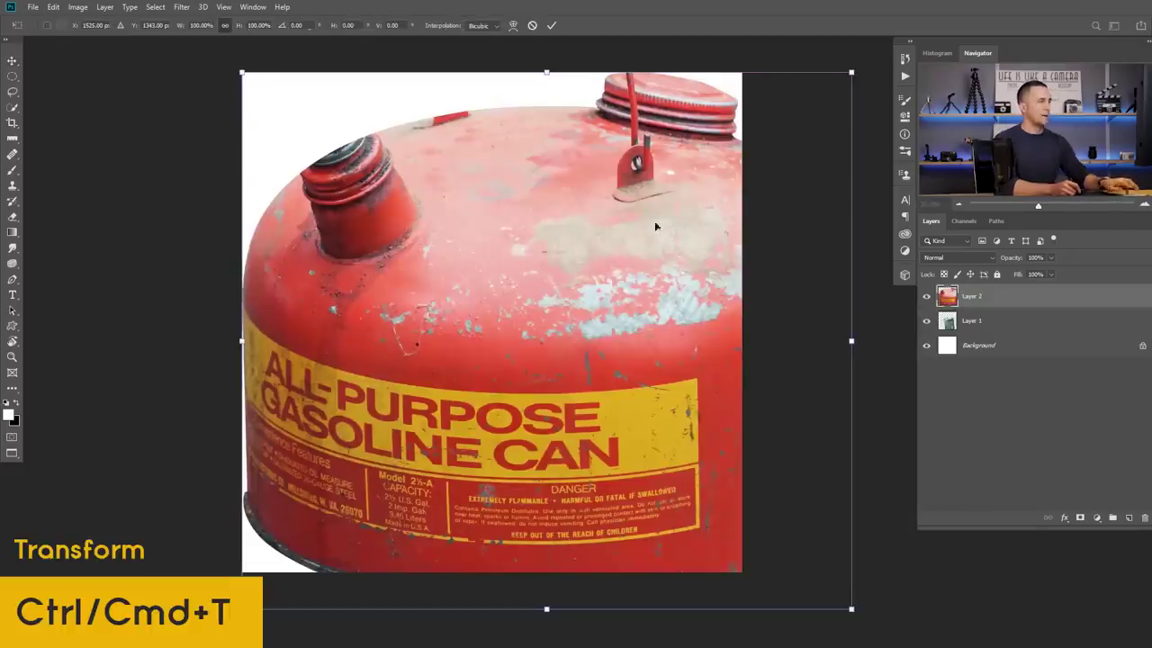
{"action": "left_click_drag", "start_coordinate": [851, 72], "coordinate": [664, 208]}
{"action": "left_click_drag", "start_coordinate": [714, 244], "coordinate": [697, 222]}
{"action": "left_click_drag", "start_coordinate": [589, 325], "coordinate": [530, 145]}
{"action": "left_click_drag", "start_coordinate": [639, 257], "coordinate": [619, 241]}
{"action": "left_click_drag", "start_coordinate": [574, 209], "coordinate": [557, 190]}
{"action": "left_click_drag", "start_coordinate": [642, 170], "coordinate": [630, 157]}
{"action": "left_click_drag", "start_coordinate": [571, 185], "coordinate": [612, 166]}
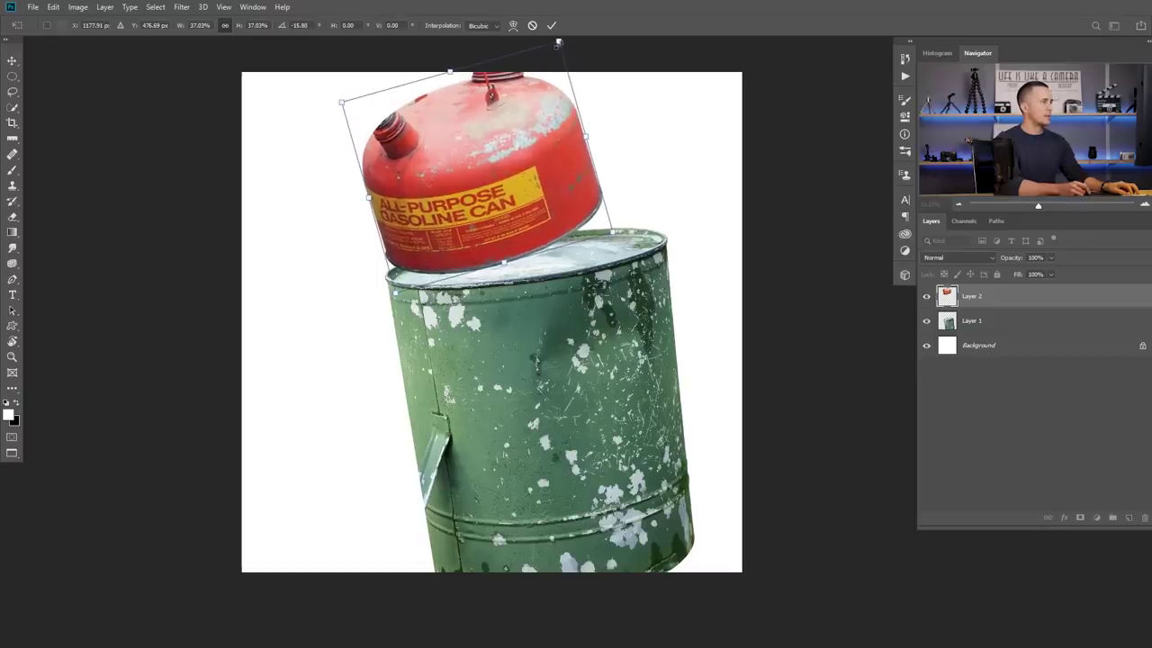
{"action": "left_click_drag", "start_coordinate": [558, 42], "coordinate": [552, 79]}
{"action": "key", "text": "Return"}
- Scale the green can layer to about 92.5% and shift it slightly down beneath the gasoline can
{"action": "left_click", "coordinate": [951, 326]}
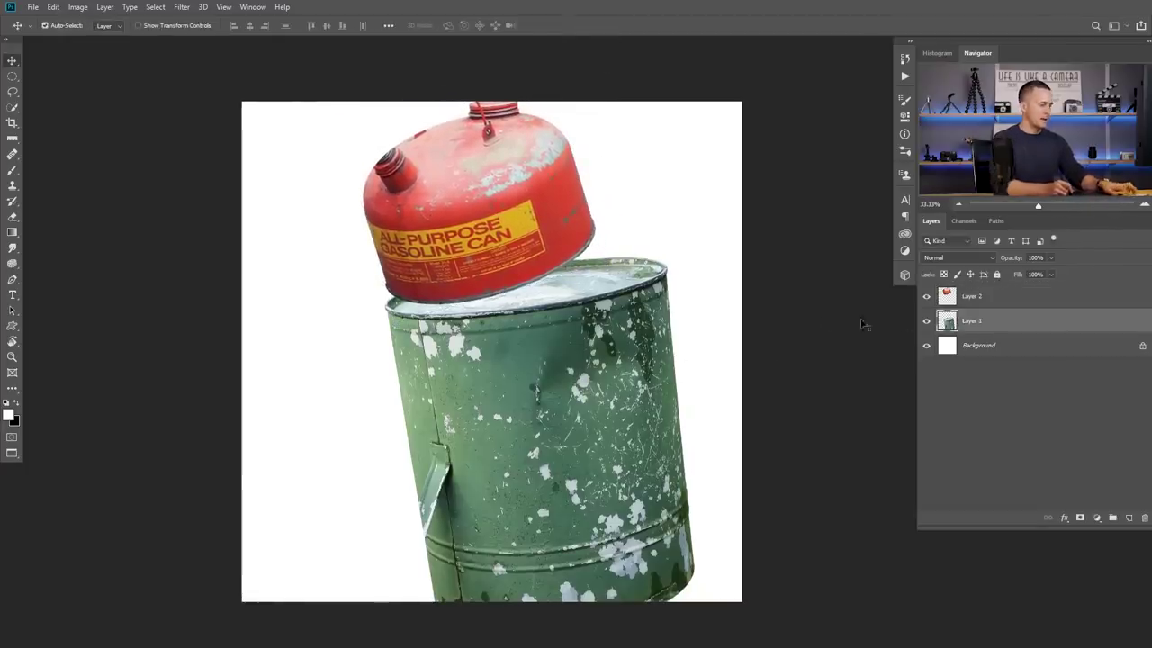
{"action": "key", "text": "ctrl+t"}
{"action": "left_click_drag", "start_coordinate": [693, 256], "coordinate": [685, 269]}
{"action": "left_click_drag", "start_coordinate": [614, 348], "coordinate": [619, 362]}
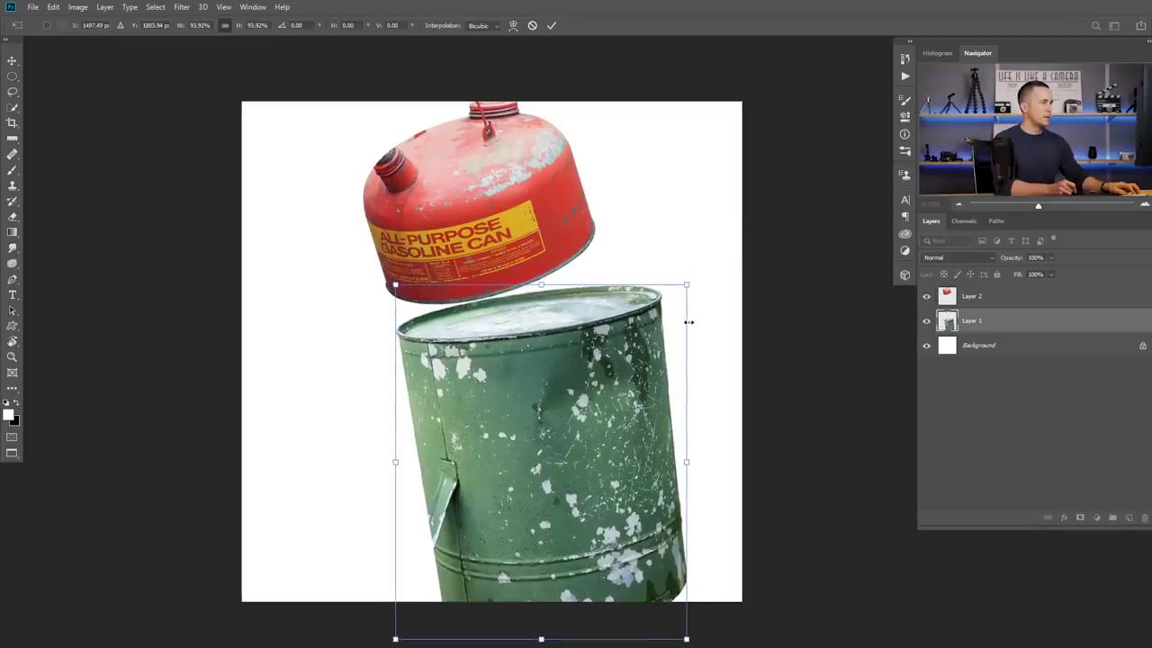
{"action": "left_click_drag", "start_coordinate": [686, 285], "coordinate": [683, 288]}
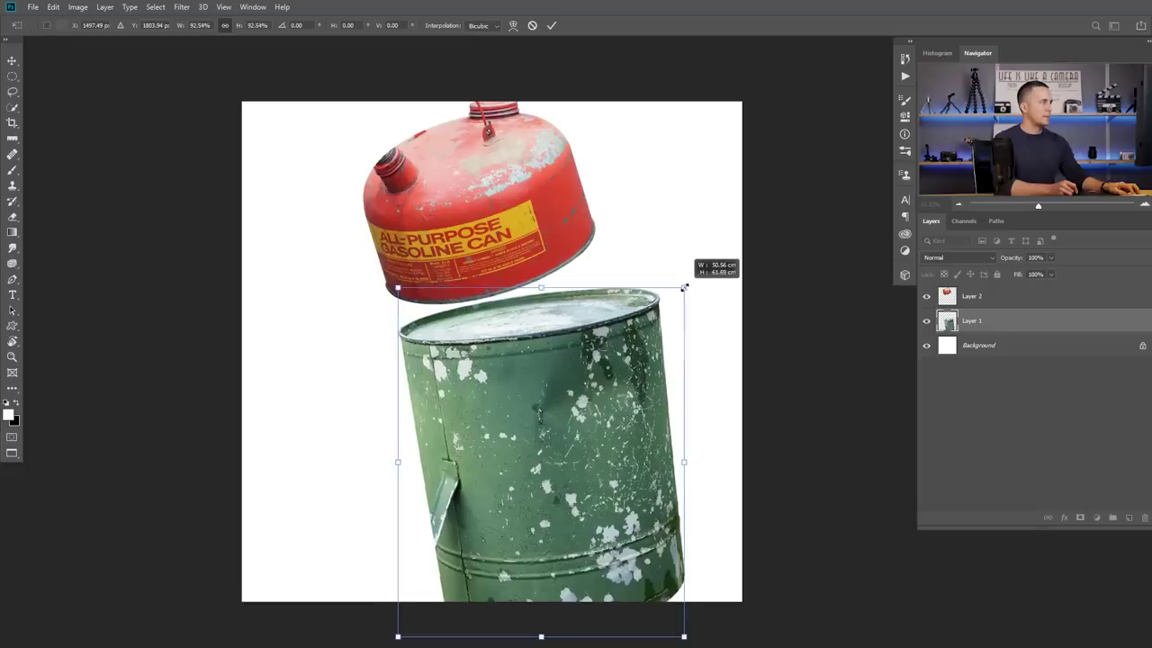
{"action": "key", "text": "Return"}
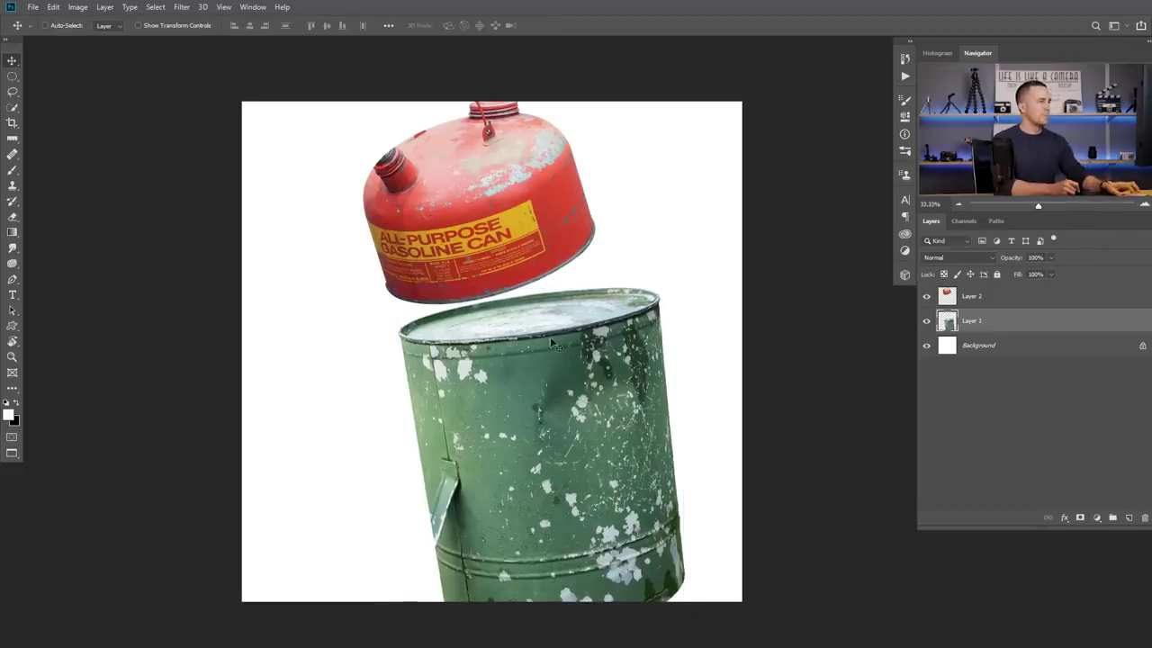
- Rename the green can layer as Body and the gasoline can layer as Head
{"action": "left_click_drag", "start_coordinate": [502, 362], "coordinate": [485, 312]}
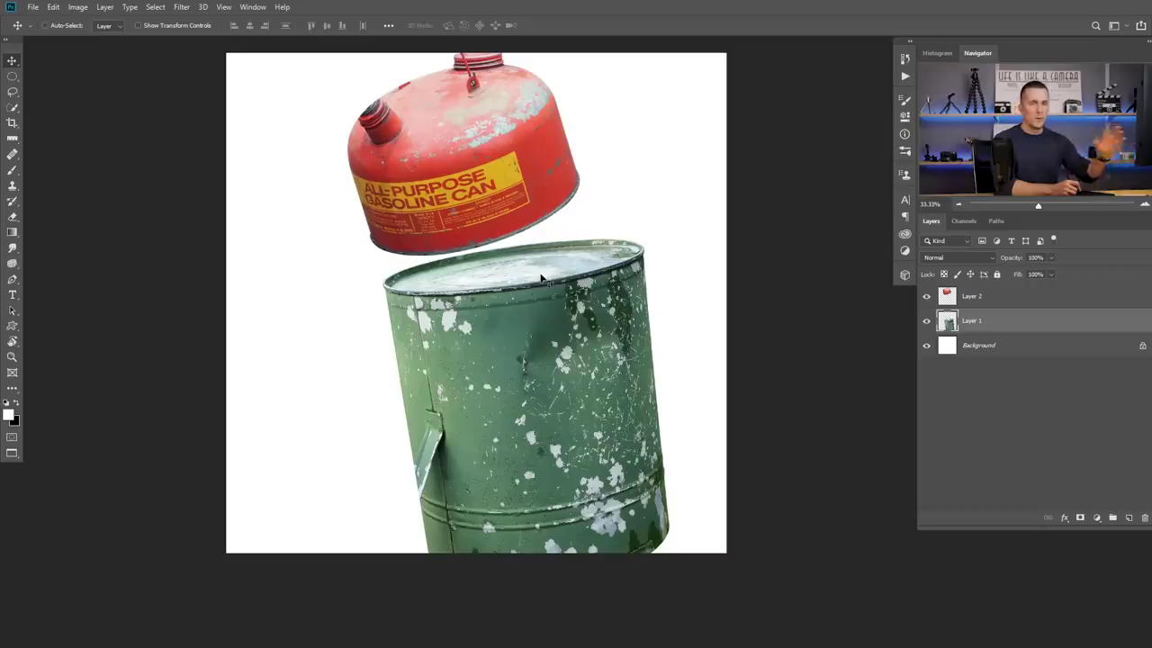
{"action": "left_click_drag", "start_coordinate": [467, 218], "coordinate": [472, 260]}
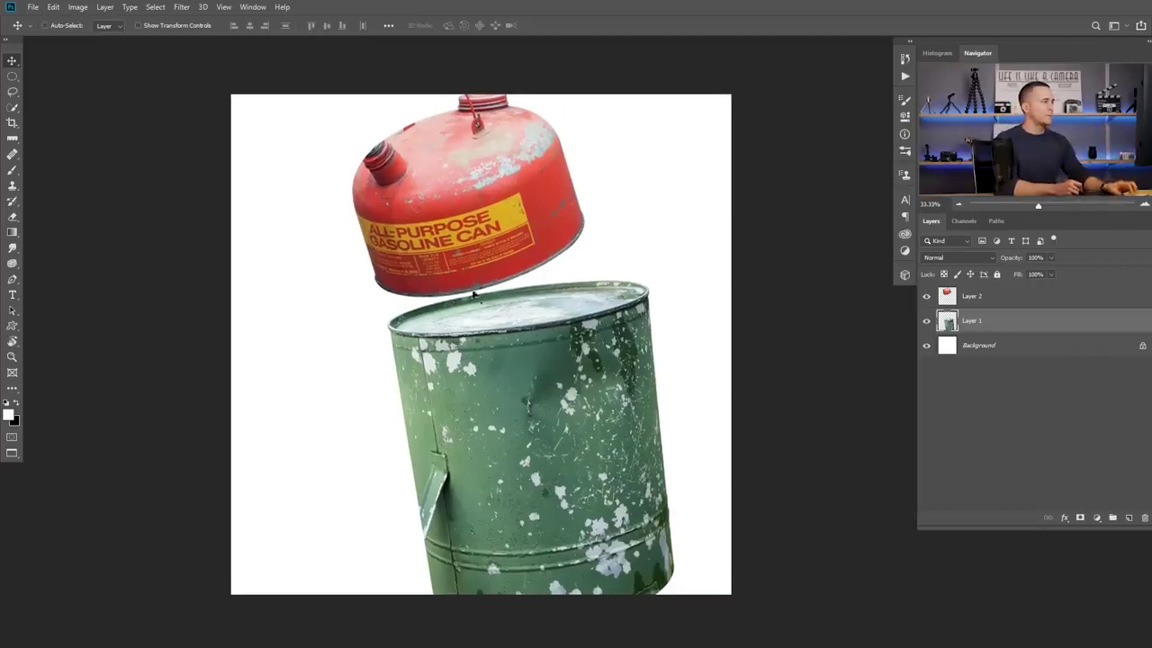
{"action": "scroll", "coordinate": [417, 191], "scroll_direction": "up", "scroll_amount": 4}
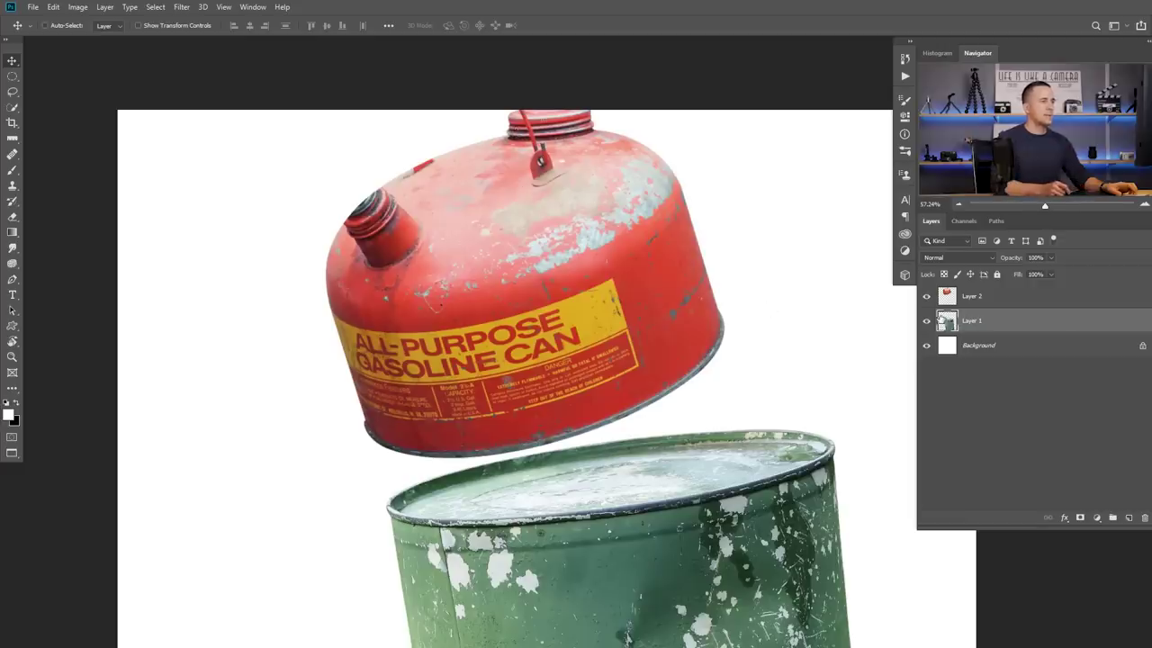
{"action": "double_click", "coordinate": [972, 320]}
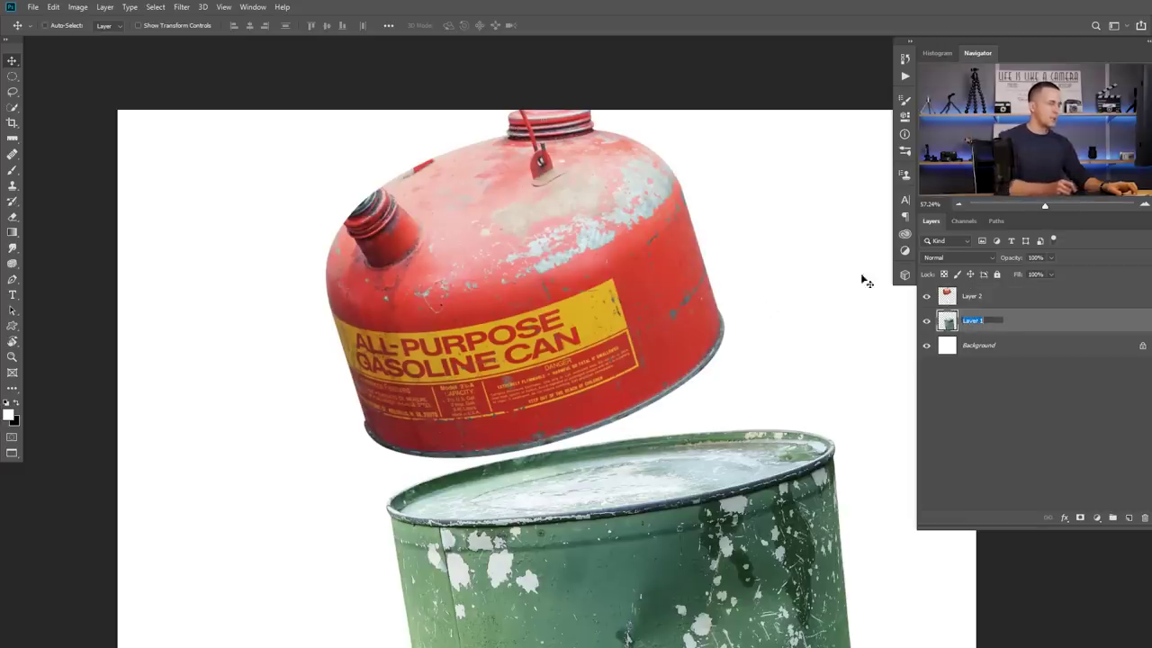
{"action": "key", "text": "Return"}
{"action": "left_click", "coordinate": [973, 296]}
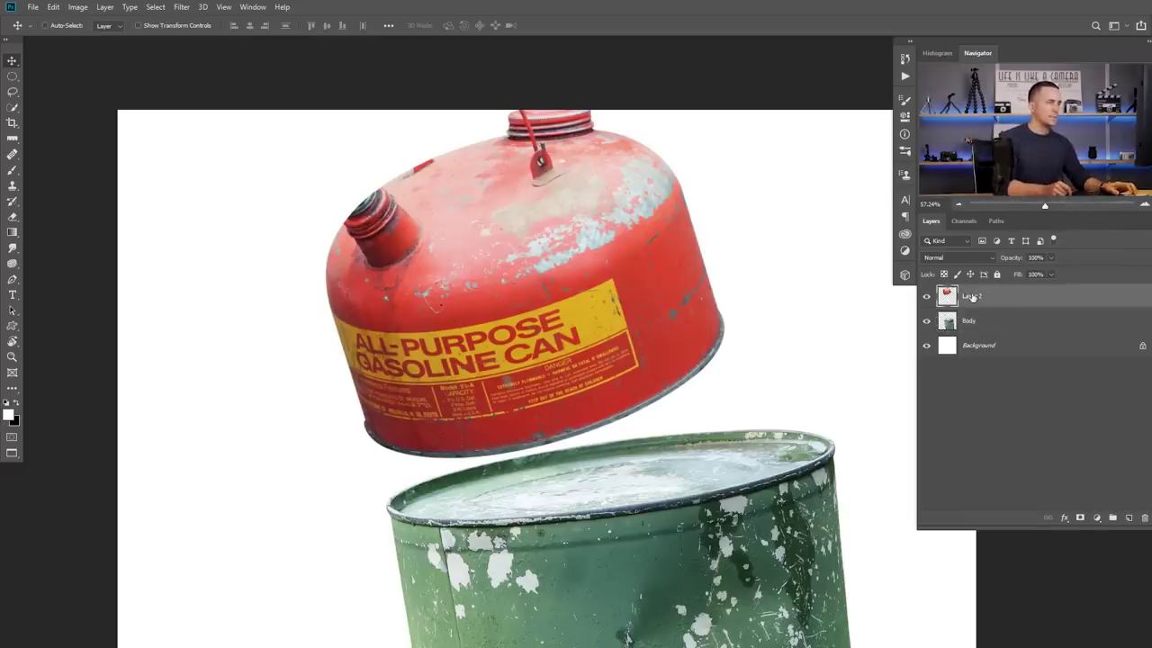
{"action": "double_click", "coordinate": [973, 297]}
{"action": "key", "text": "Return"}
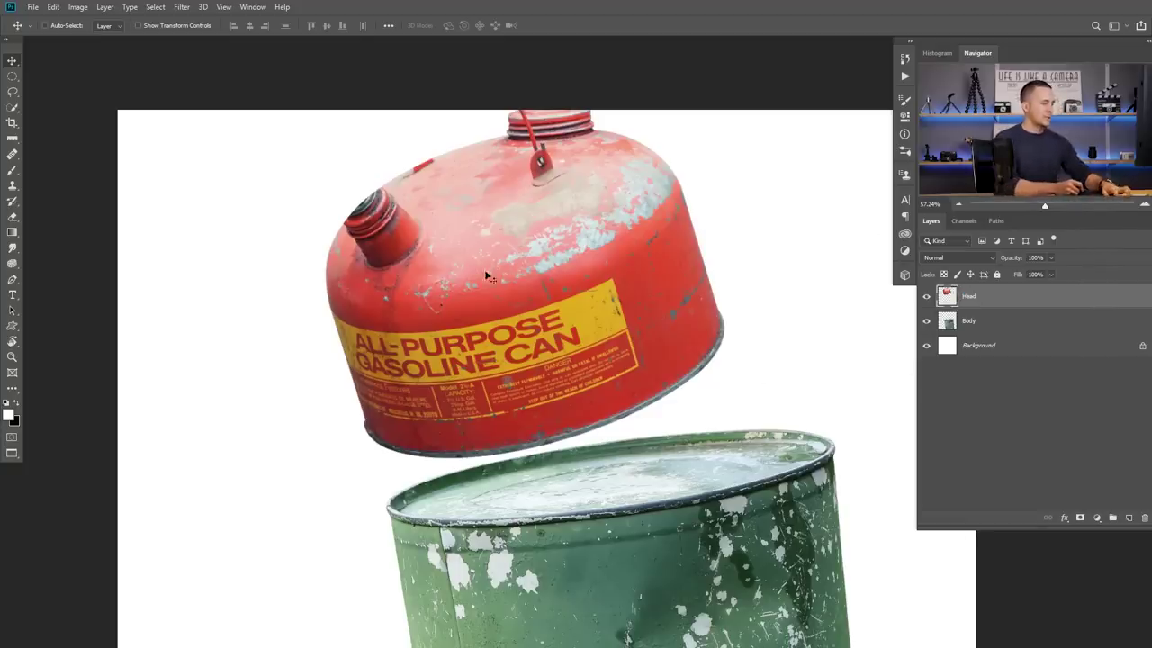
- Lasso a loose selection around the spout neck on the Head layer's red can
{"action": "key", "text": "l"}
{"action": "left_click_drag", "start_coordinate": [375, 187], "coordinate": [342, 214]}
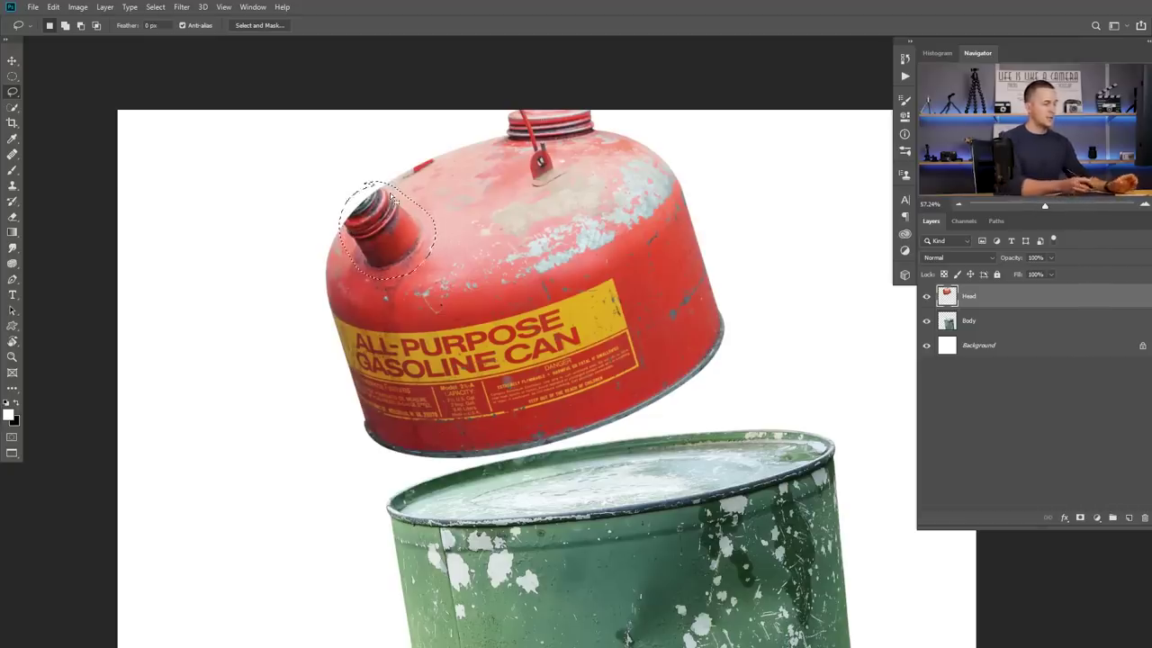
- Try a Content-Aware fill at 100% opacity on the selected spout neck without locking transparency
{"action": "key", "text": "shift+BackSpace"}
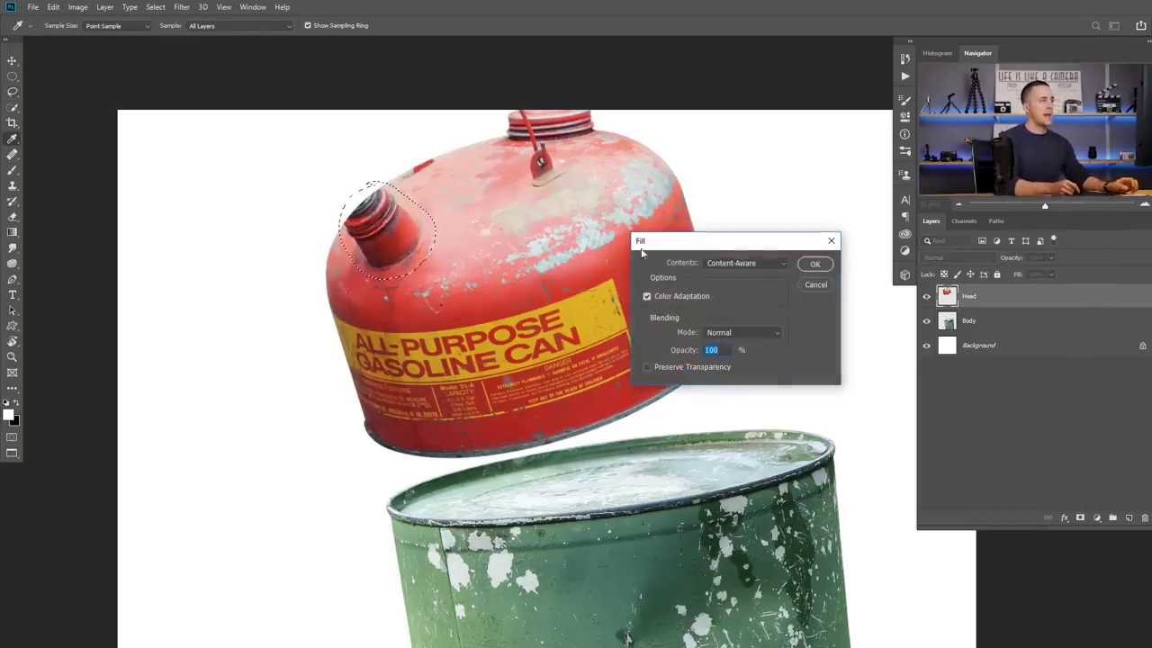
{"action": "left_click", "coordinate": [733, 264]}
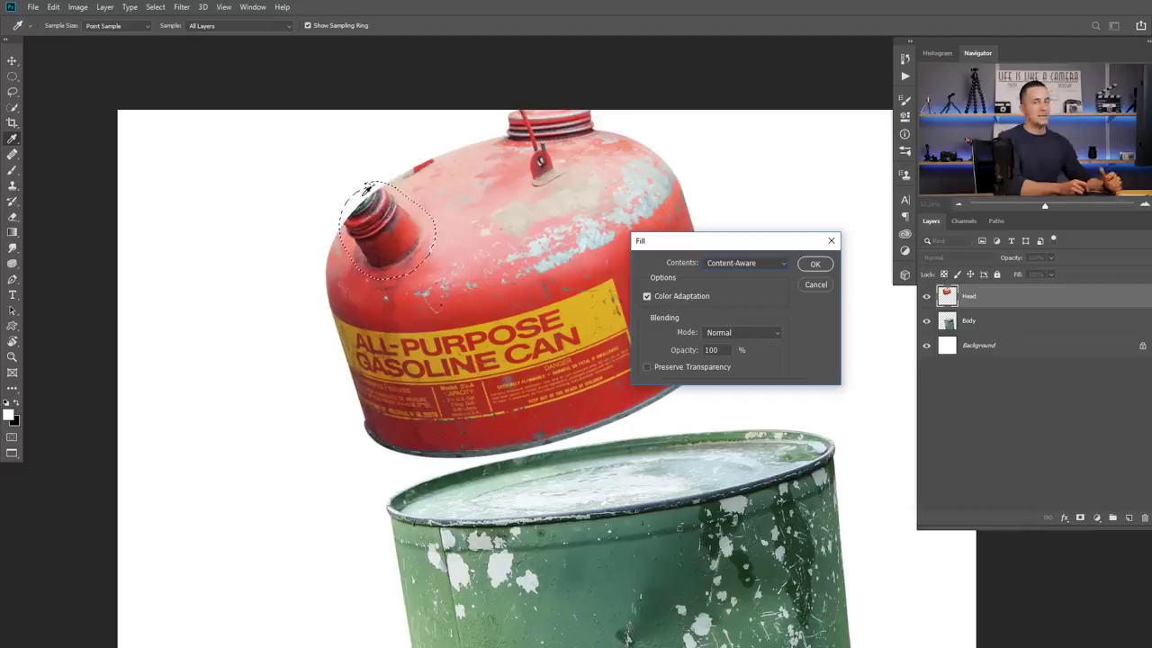
{"action": "left_click", "coordinate": [814, 264]}
- Replace the selected spout neck with a Content-Aware fill while the Head layer's transparent pixels are locked, and clear the selection
{"action": "key", "text": "l"}
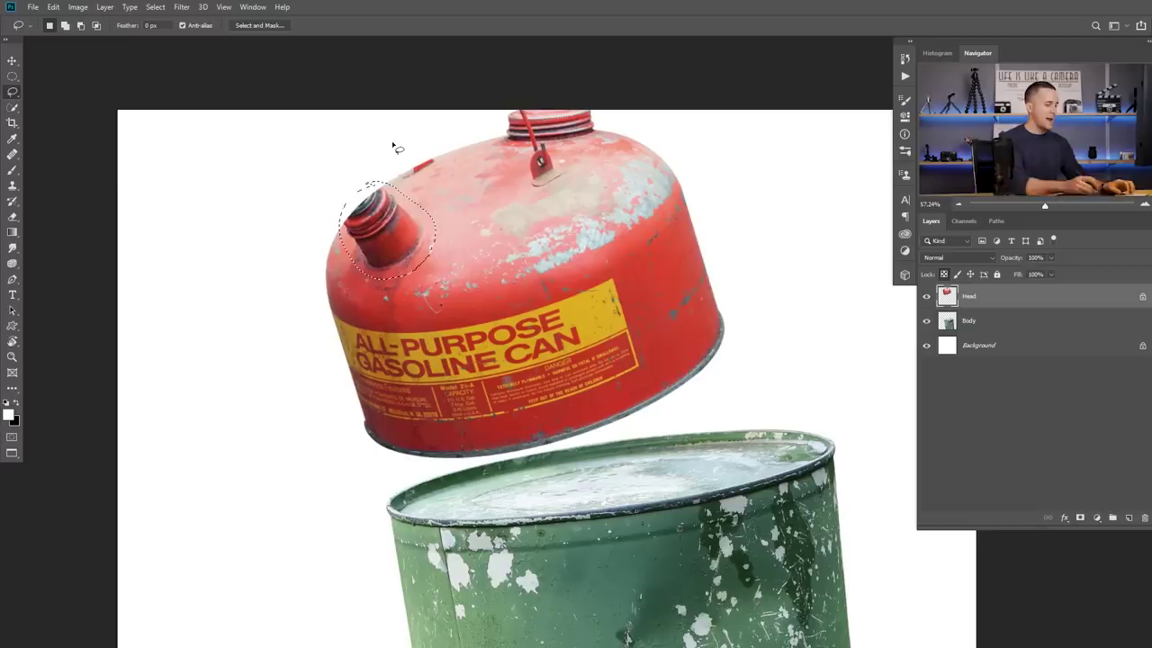
{"action": "key", "text": "shift+BackSpace"}
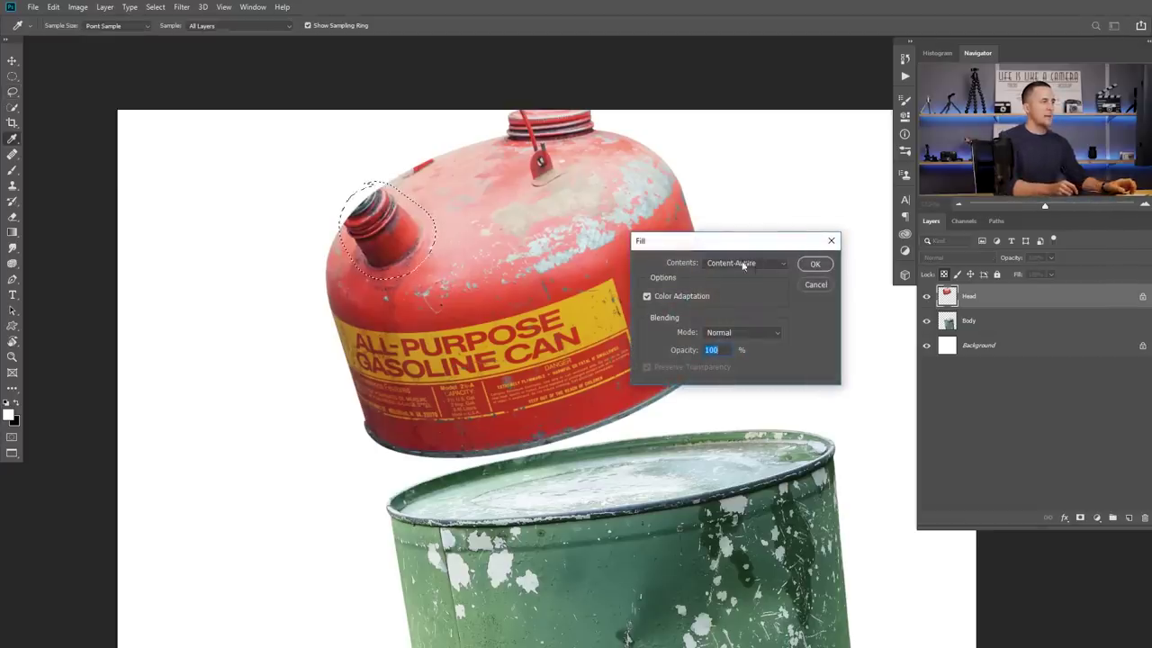
{"action": "left_click", "coordinate": [815, 264]}
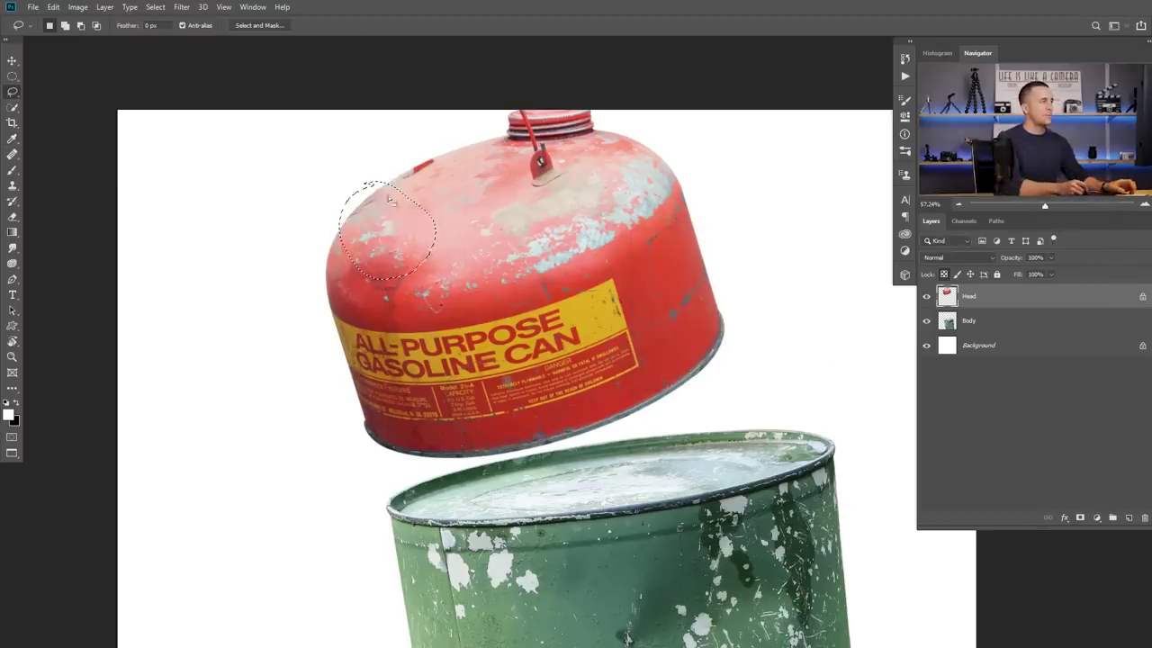
{"action": "key", "text": "ctrl+d"}
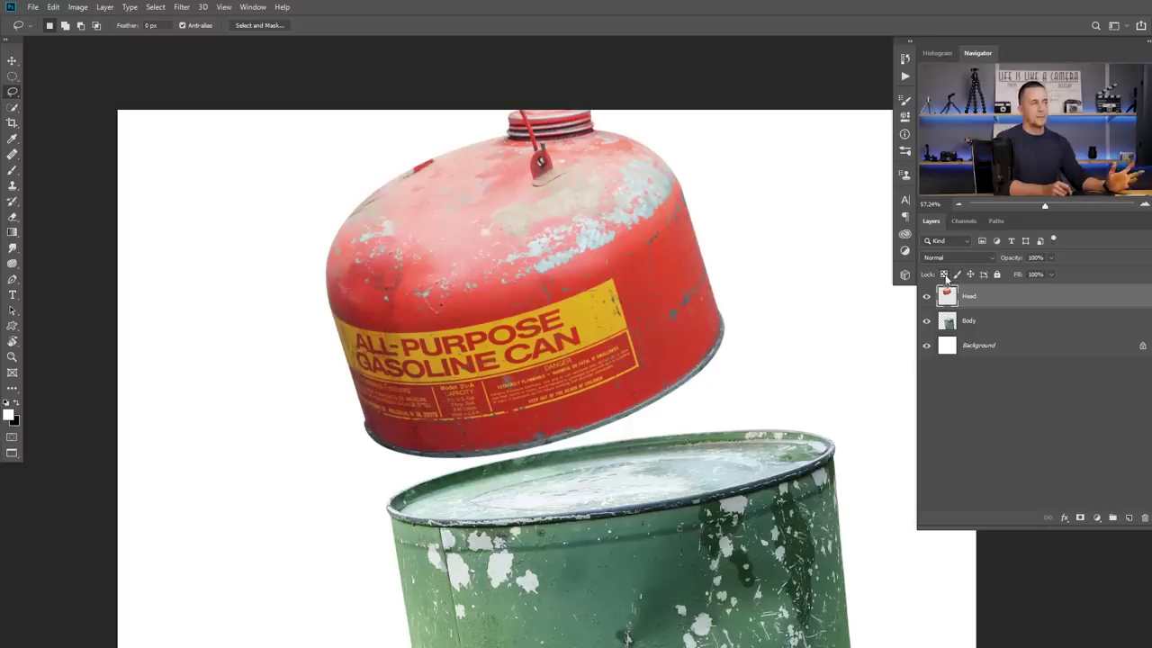
- Lock the Head layer's transparent pixels and set up a Hard Round brush at about 72 px
{"action": "left_click", "coordinate": [944, 274]}
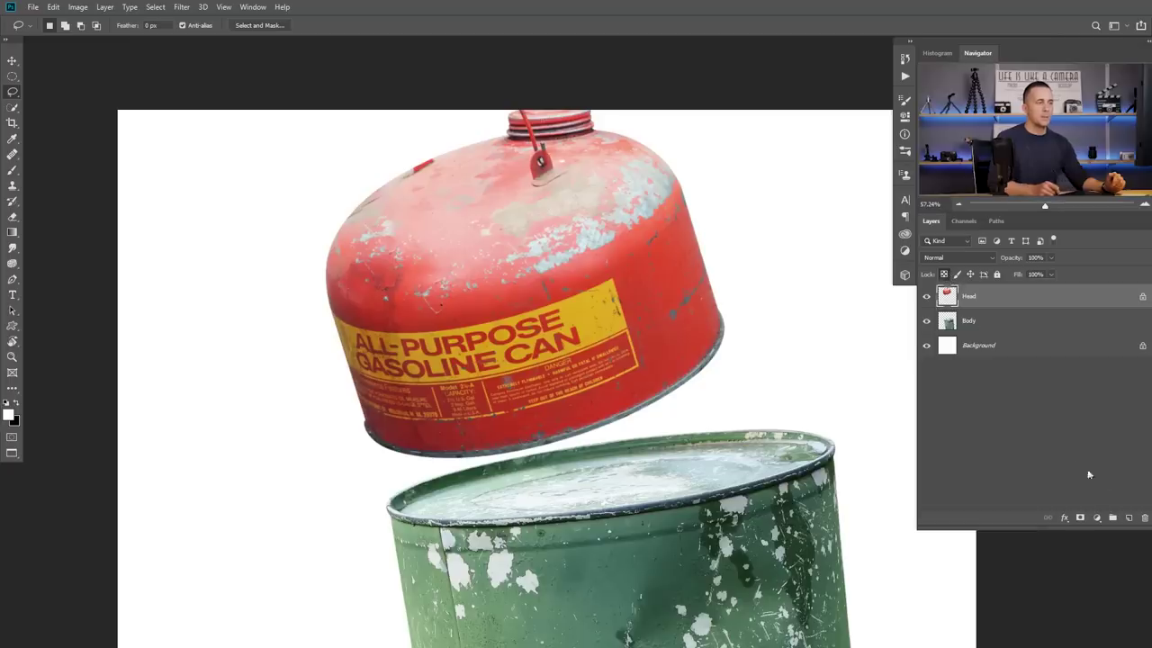
{"action": "key", "text": "b"}
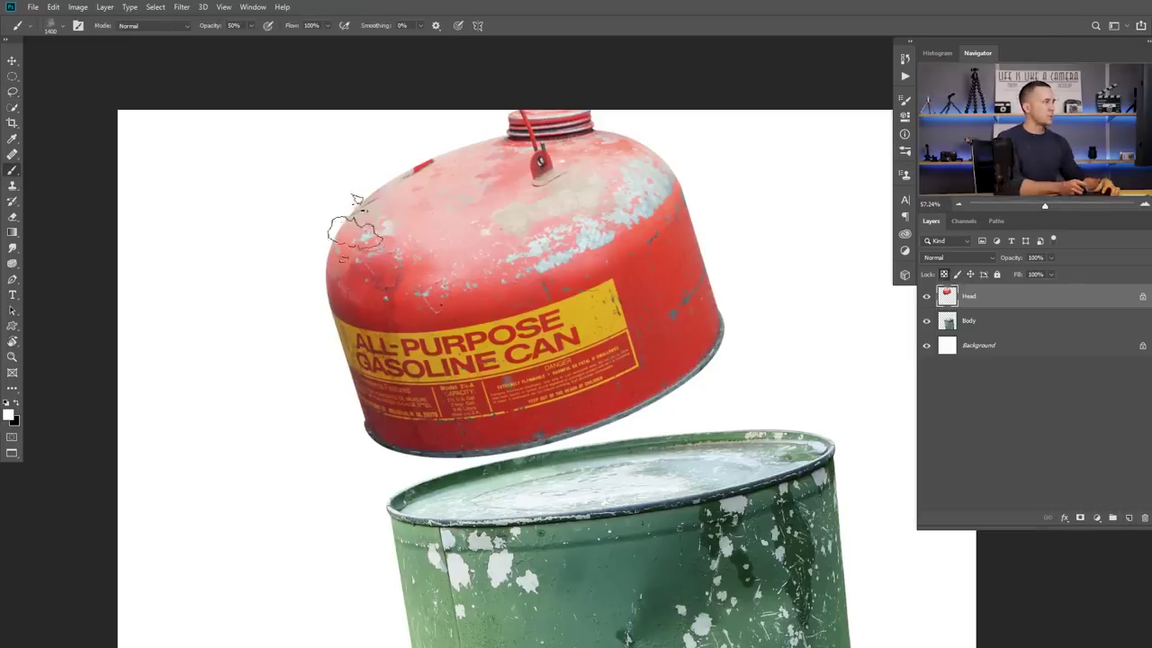
{"action": "right_click", "coordinate": [371, 203]}
{"action": "left_click", "coordinate": [598, 317]}
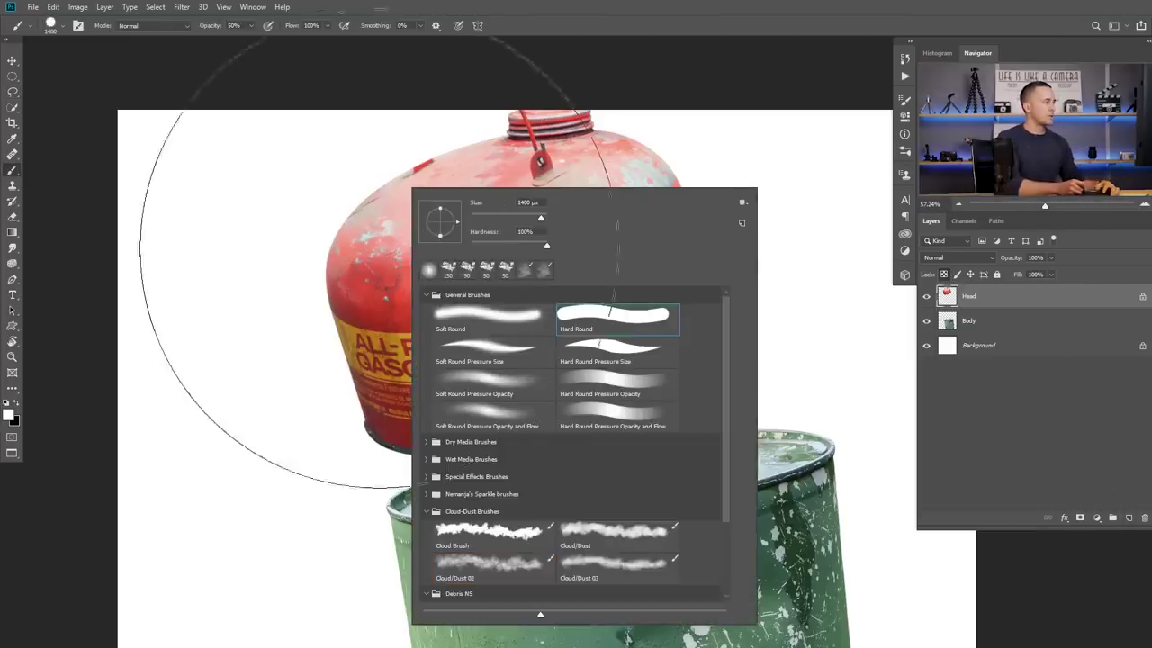
{"action": "left_click", "coordinate": [497, 219]}
- Try painting black strokes at 100% opacity across the red can on the Head layer, and undo them
{"action": "mouse_move", "coordinate": [373, 216]}
{"action": "left_mouse_down"}
{"action": "mouse_move", "coordinate": [343, 253]}
{"action": "mouse_move", "coordinate": [363, 220]}
{"action": "left_mouse_up"}
{"action": "key", "text": "ctrl+z"}
{"action": "key", "text": "0"}
{"action": "key", "text": "x"}
{"action": "mouse_move", "coordinate": [404, 185]}
{"action": "left_mouse_down"}
{"action": "mouse_move", "coordinate": [442, 187]}
{"action": "mouse_move", "coordinate": [432, 167]}
{"action": "left_mouse_up"}
{"action": "mouse_move", "coordinate": [319, 233]}
{"action": "left_mouse_down"}
{"action": "mouse_move", "coordinate": [369, 217]}
{"action": "mouse_move", "coordinate": [340, 313]}
{"action": "mouse_move", "coordinate": [358, 442]}
{"action": "mouse_move", "coordinate": [512, 385]}
{"action": "mouse_move", "coordinate": [604, 428]}
{"action": "mouse_move", "coordinate": [708, 360]}
{"action": "mouse_move", "coordinate": [720, 307]}
{"action": "mouse_move", "coordinate": [664, 176]}
{"action": "mouse_move", "coordinate": [501, 143]}
{"action": "mouse_move", "coordinate": [398, 226]}
{"action": "left_mouse_up"}
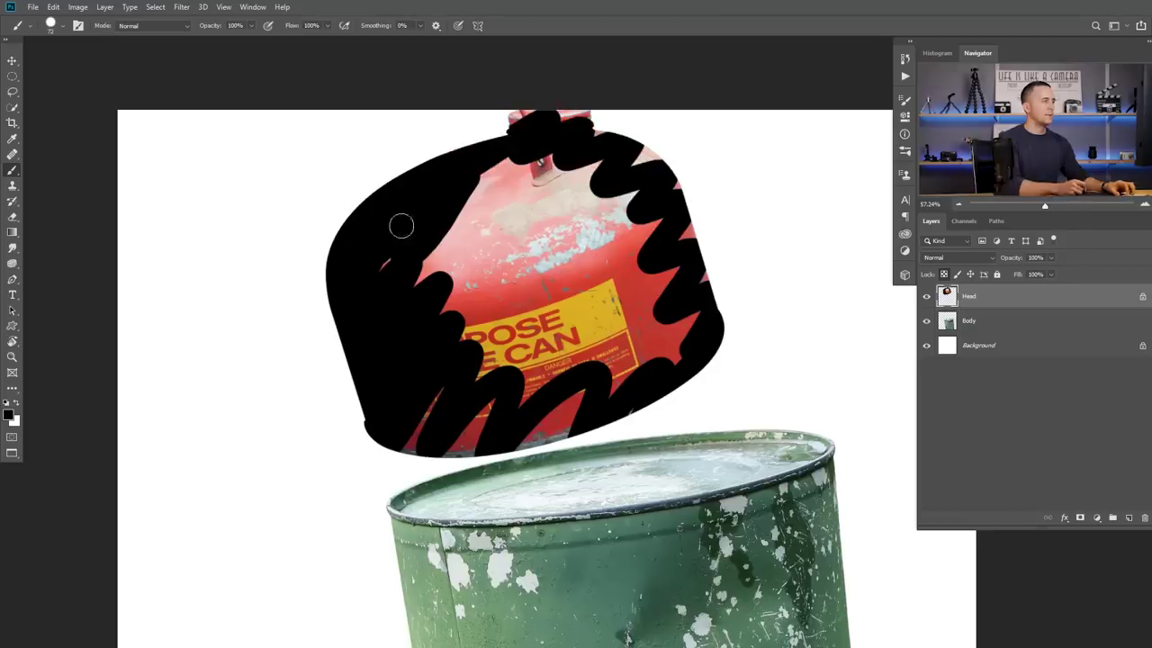
{"action": "key", "text": "ctrl+z"}
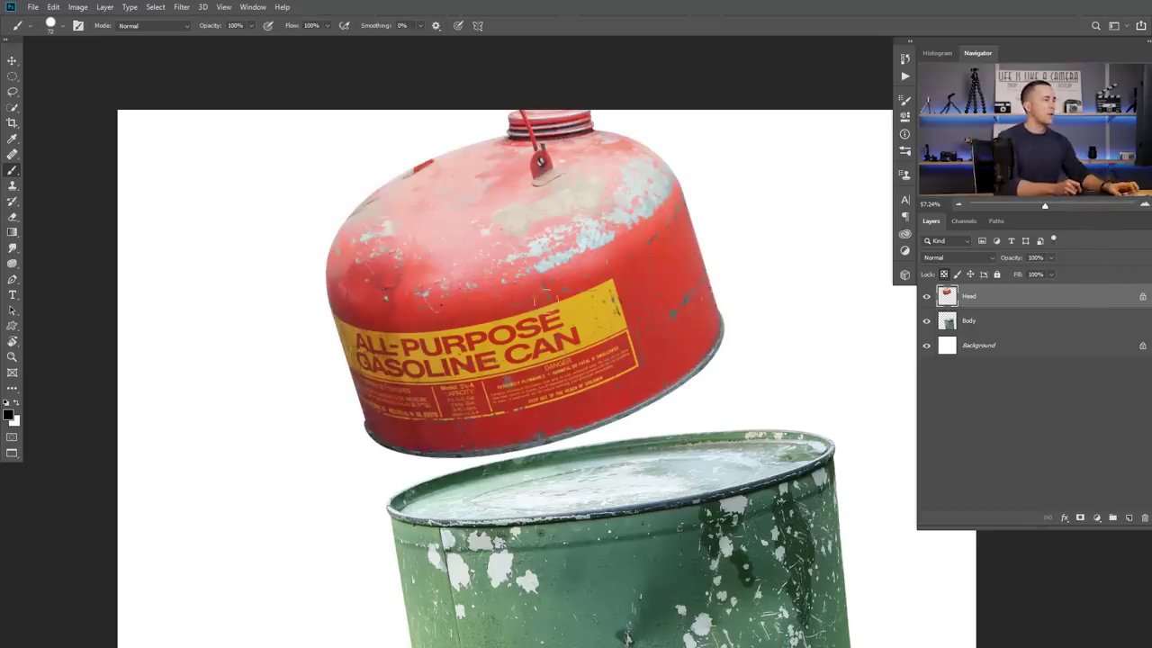
- Lasso the small red bracket remnant on the red can's upper edge and remove it with a Content-Aware fill
{"action": "left_click_drag", "start_coordinate": [536, 292], "coordinate": [495, 292]}
{"action": "mouse_move", "coordinate": [459, 226]}
{"action": "left_mouse_down"}
{"action": "mouse_move", "coordinate": [420, 169]}
{"action": "mouse_move", "coordinate": [458, 180]}
{"action": "left_mouse_up"}
{"action": "mouse_move", "coordinate": [437, 171]}
{"action": "left_mouse_down"}
{"action": "mouse_move", "coordinate": [445, 210]}
{"action": "mouse_move", "coordinate": [466, 185]}
{"action": "left_mouse_up"}
{"action": "key", "text": "l"}
{"action": "key", "text": "shift+BackSpace"}
{"action": "key", "text": "Return"}
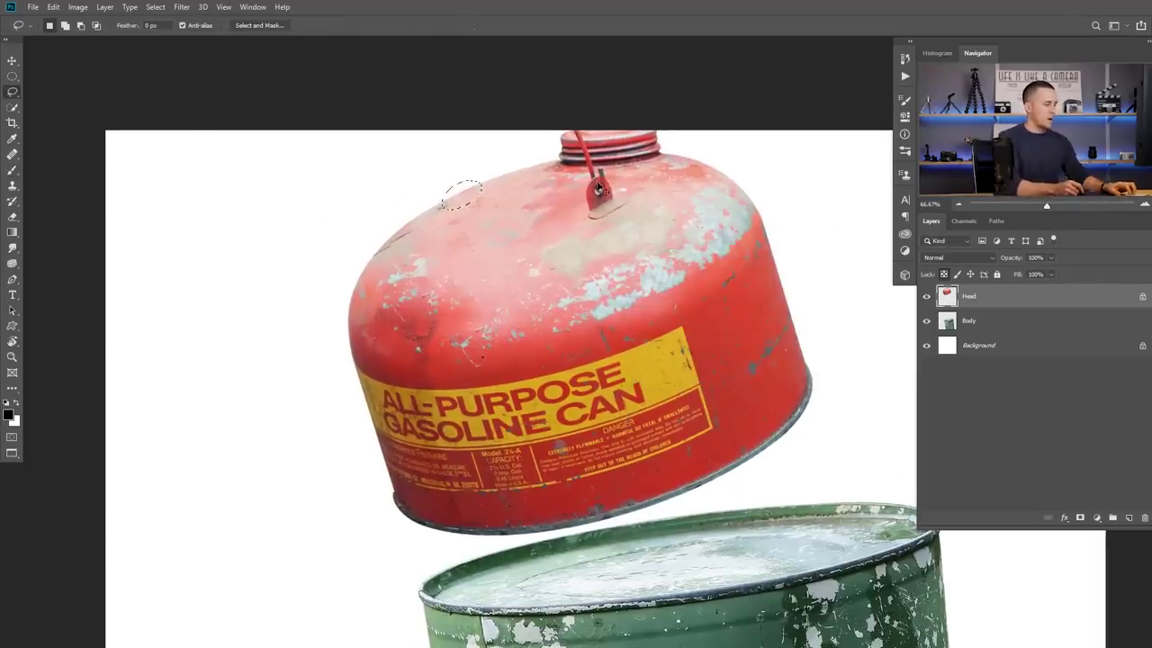
- Clone away the leftover metal stub and its mark around the handle bracket on the red can with the Clone Stamp at 10 px
{"action": "scroll", "coordinate": [586, 161], "scroll_direction": "up", "scroll_amount": 3}
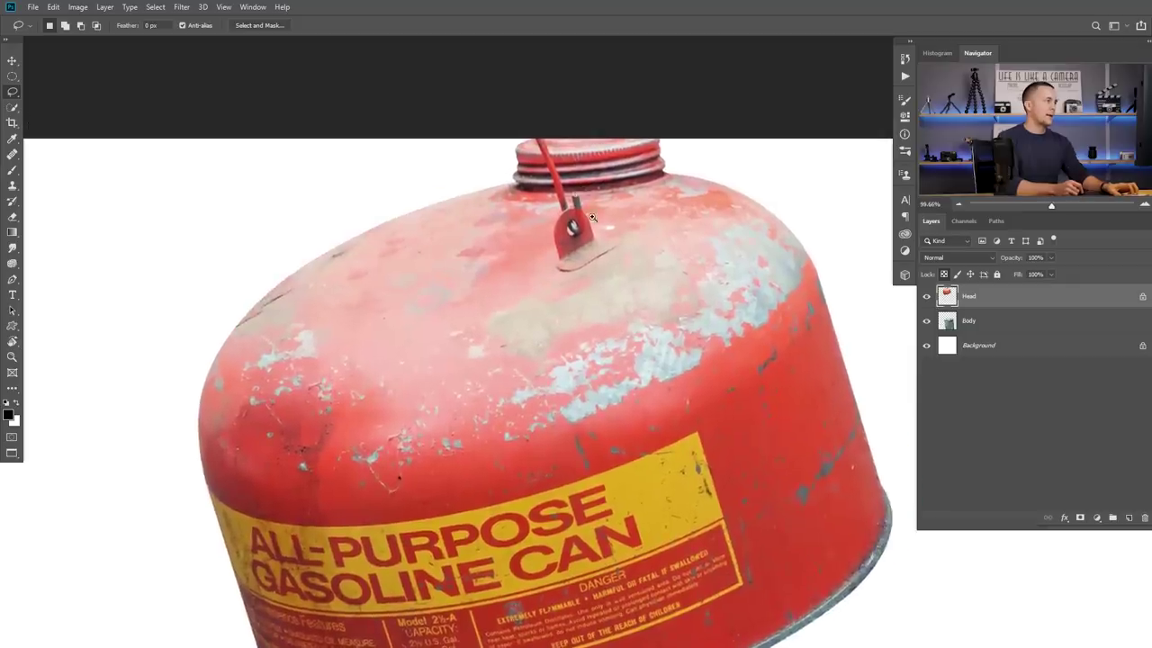
{"action": "scroll", "coordinate": [592, 217], "scroll_direction": "down", "scroll_amount": 3}
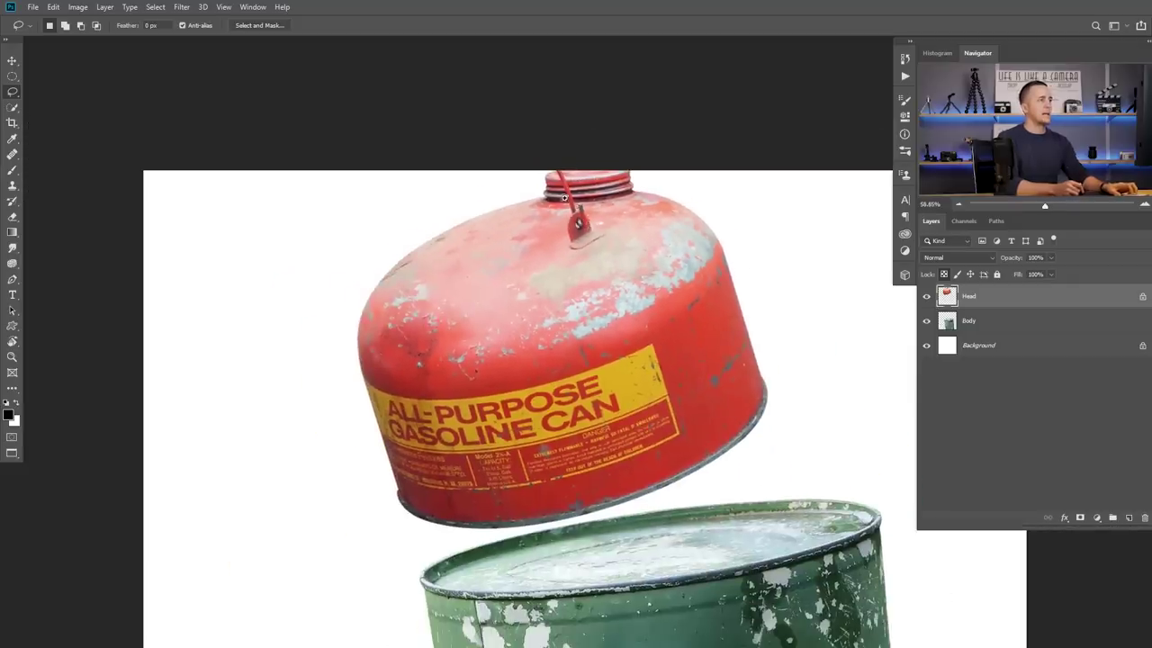
{"action": "scroll", "coordinate": [565, 196], "scroll_direction": "up", "scroll_amount": 4}
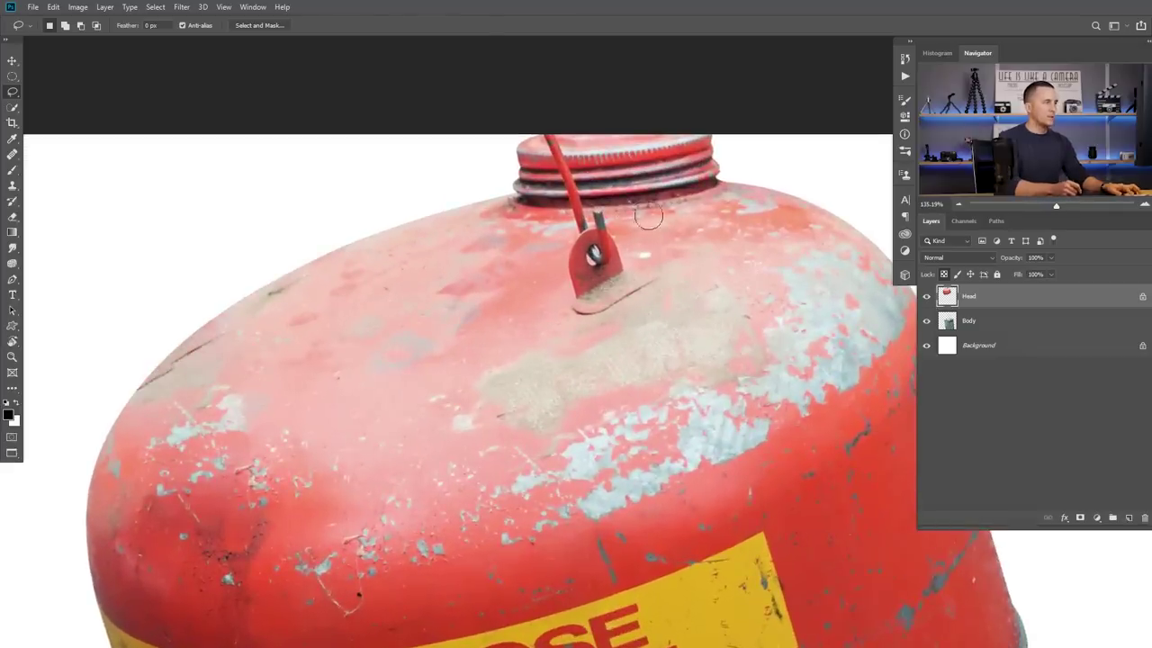
{"action": "key", "text": "s"}
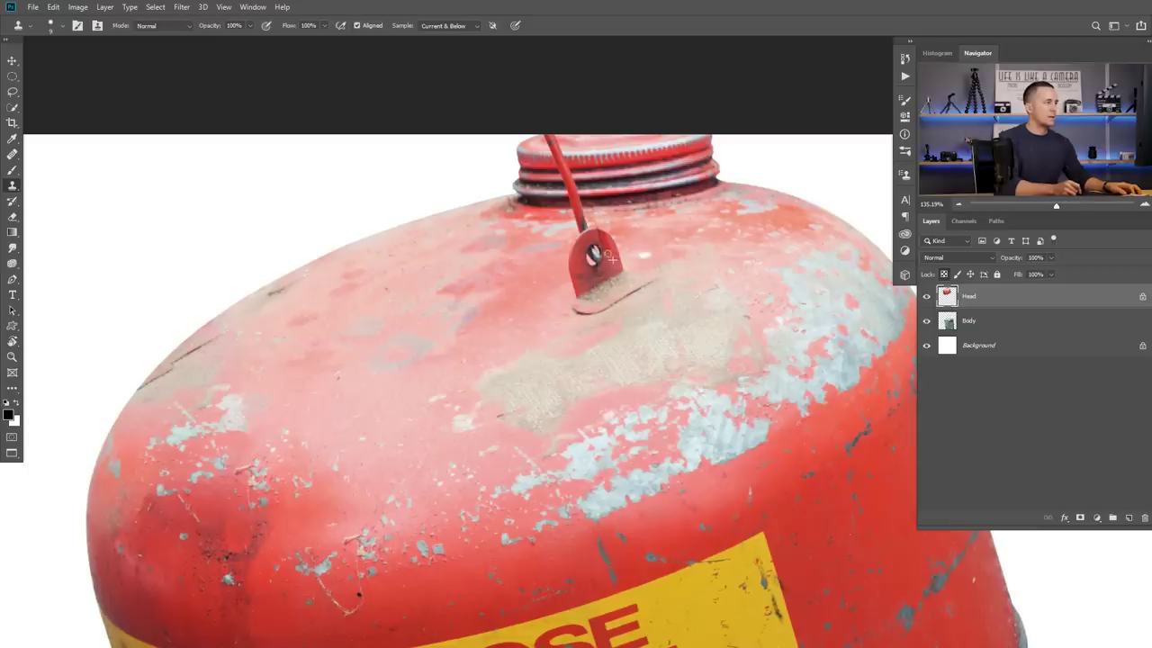
{"action": "scroll", "coordinate": [608, 259], "scroll_direction": "up", "scroll_amount": 2}
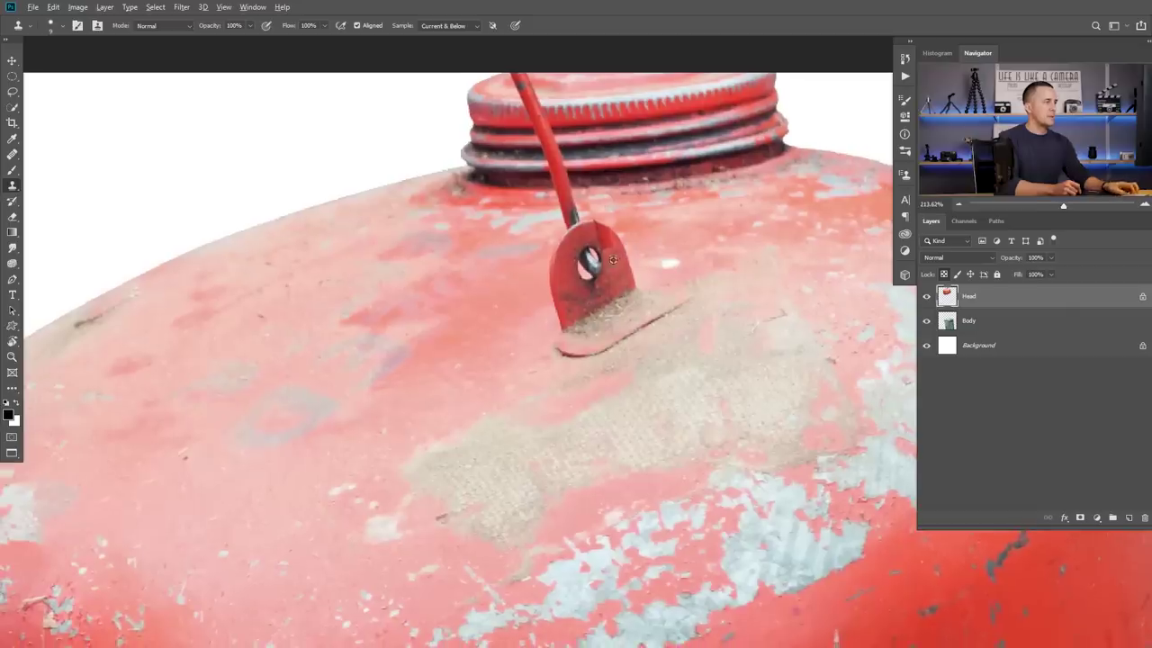
{"action": "left_click_drag", "start_coordinate": [603, 243], "coordinate": [603, 242]}
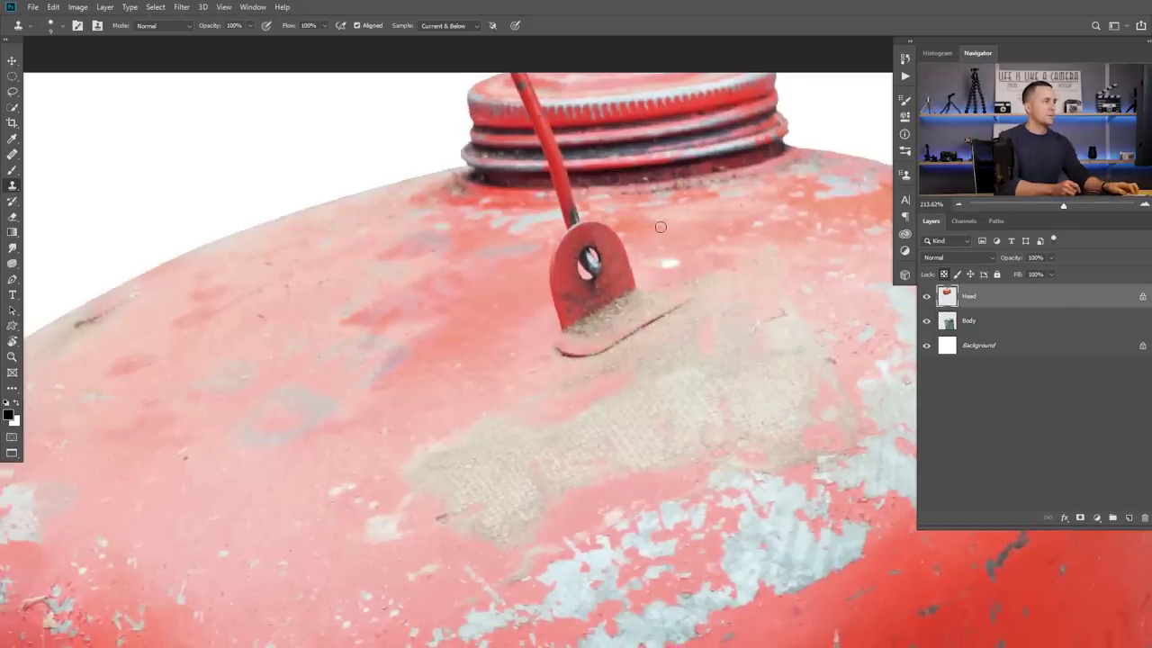
{"action": "right_click", "coordinate": [688, 248]}
{"action": "key", "text": "Return"}
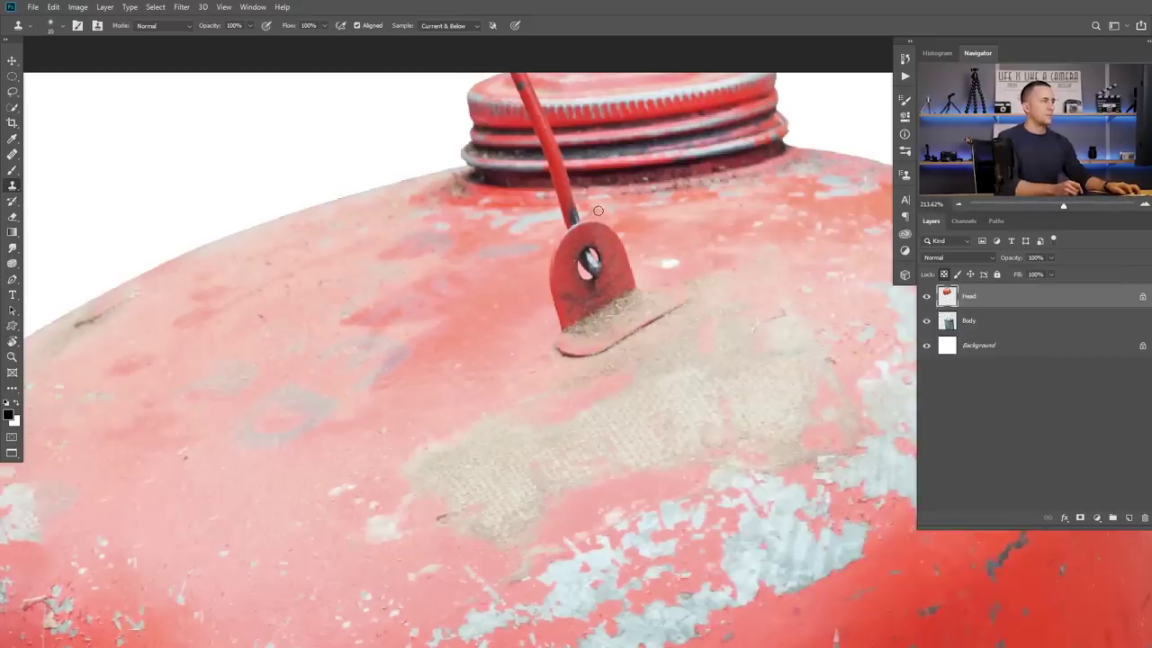
{"action": "left_click_drag", "start_coordinate": [654, 248], "coordinate": [679, 262]}
{"action": "scroll", "coordinate": [678, 262], "scroll_direction": "down", "scroll_amount": 2}
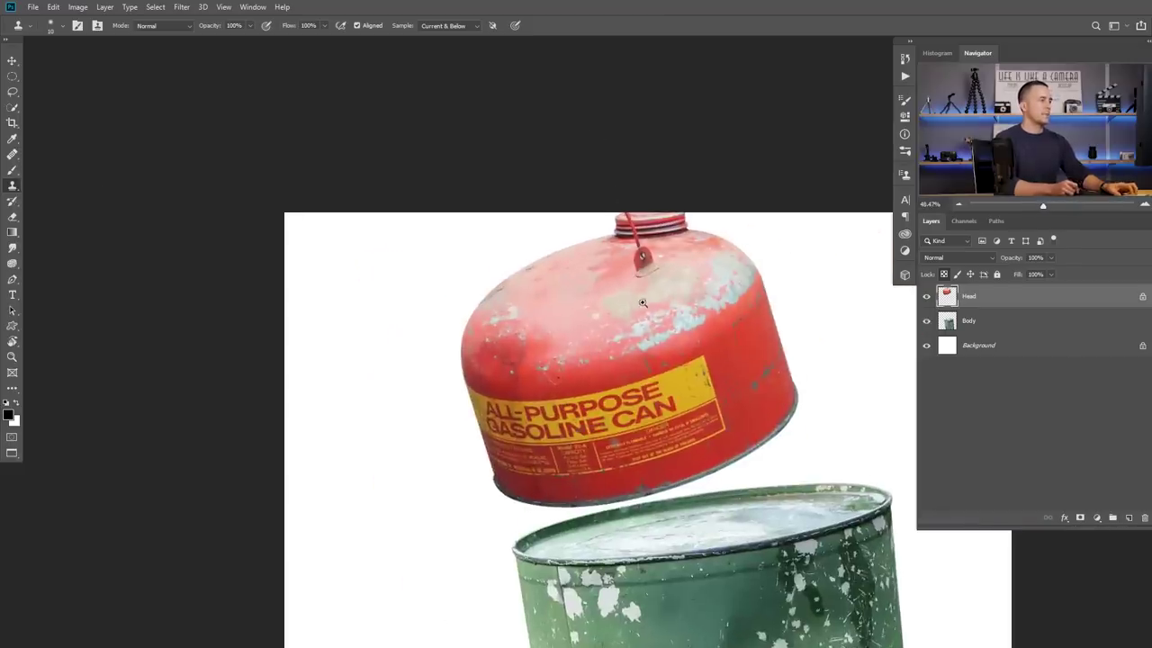
- Make the Body layer active and lock its transparent pixels
{"action": "scroll", "coordinate": [585, 295], "scroll_direction": "down", "scroll_amount": 1}
{"action": "scroll", "coordinate": [543, 251], "scroll_direction": "up", "scroll_amount": 1}
{"action": "left_click_drag", "start_coordinate": [612, 286], "coordinate": [517, 223]}
{"action": "left_click_drag", "start_coordinate": [553, 295], "coordinate": [527, 294]}
{"action": "left_click_drag", "start_coordinate": [485, 464], "coordinate": [465, 322]}
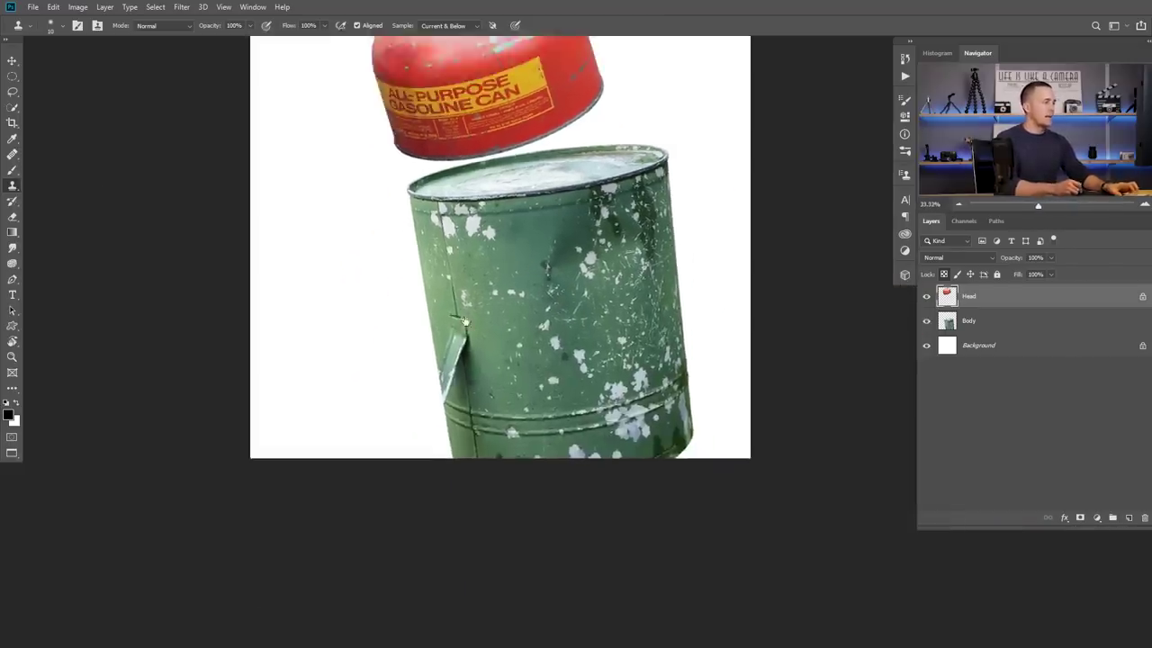
{"action": "scroll", "coordinate": [601, 230], "scroll_direction": "up", "scroll_amount": 1}
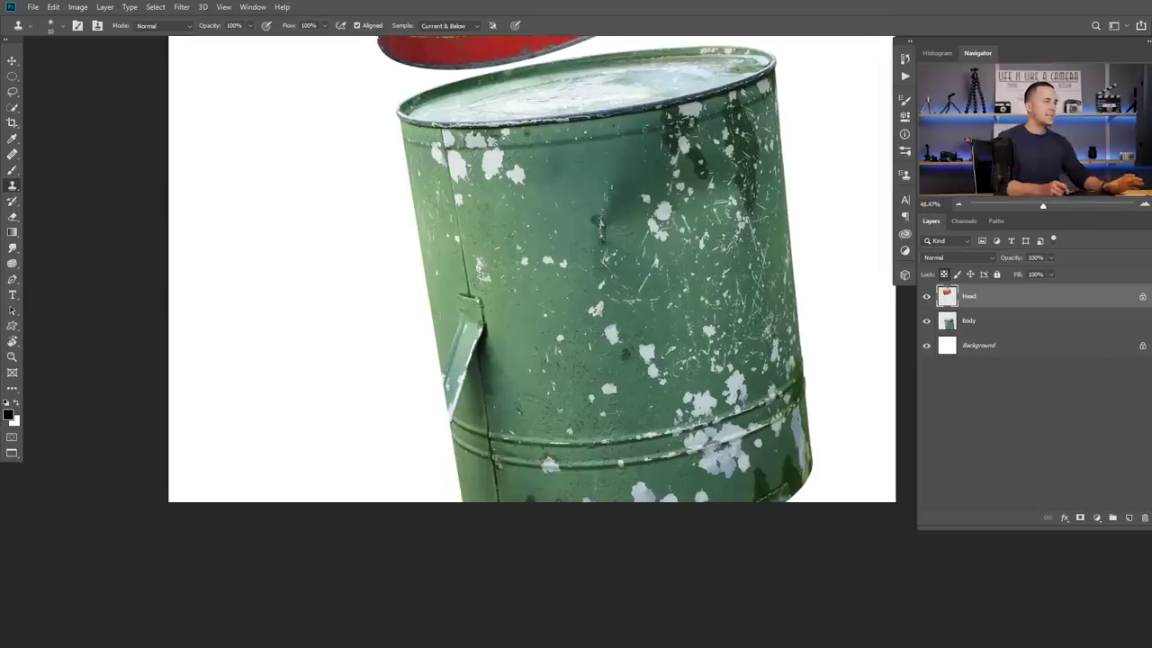
{"action": "left_click", "coordinate": [948, 326]}
{"action": "left_click", "coordinate": [944, 274]}
- Lasso the metal handle bracket on the green can's side, replace it with a Content-Aware fill, and clear the selection
{"action": "key", "text": "l"}
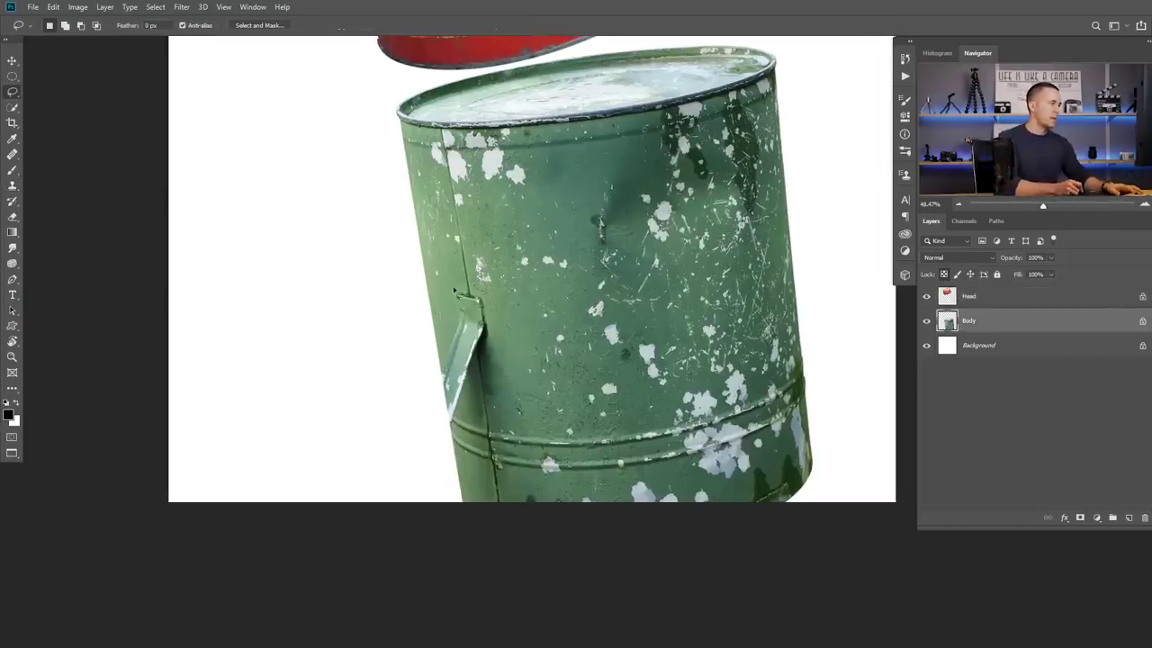
{"action": "mouse_move", "coordinate": [443, 358]}
{"action": "left_mouse_down"}
{"action": "mouse_move", "coordinate": [442, 438]}
{"action": "mouse_move", "coordinate": [491, 341]}
{"action": "mouse_move", "coordinate": [482, 300]}
{"action": "mouse_move", "coordinate": [455, 271]}
{"action": "left_mouse_up"}
{"action": "key", "text": "shift+BackSpace"}
{"action": "key", "text": "Return"}
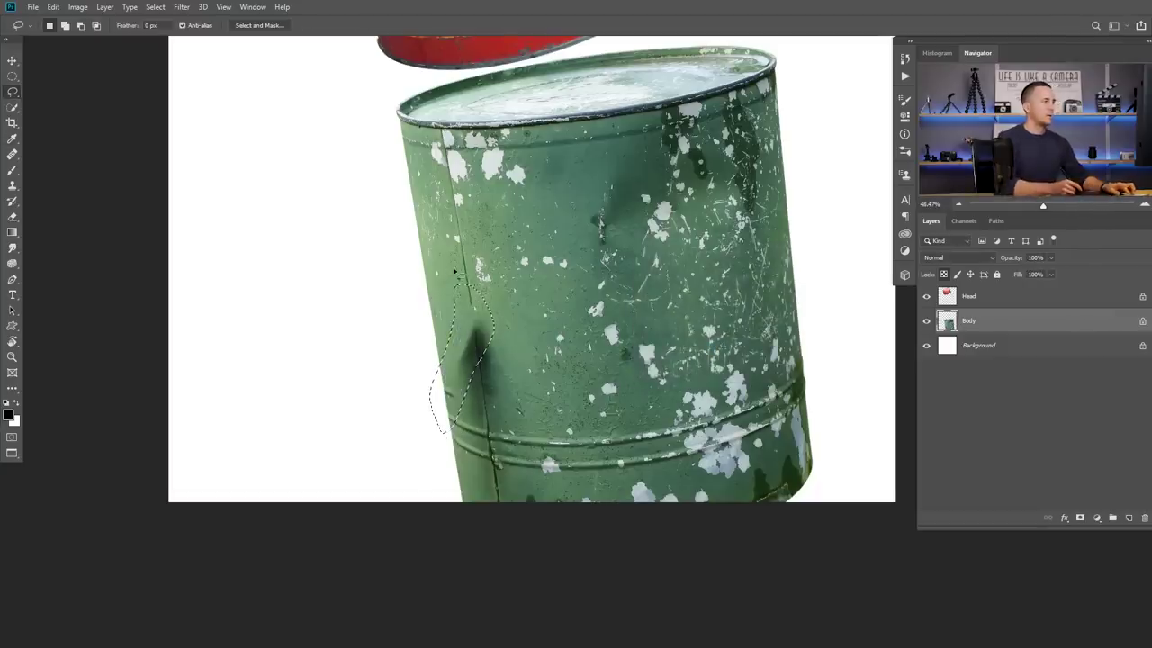
{"action": "key", "text": "ctrl+d"}
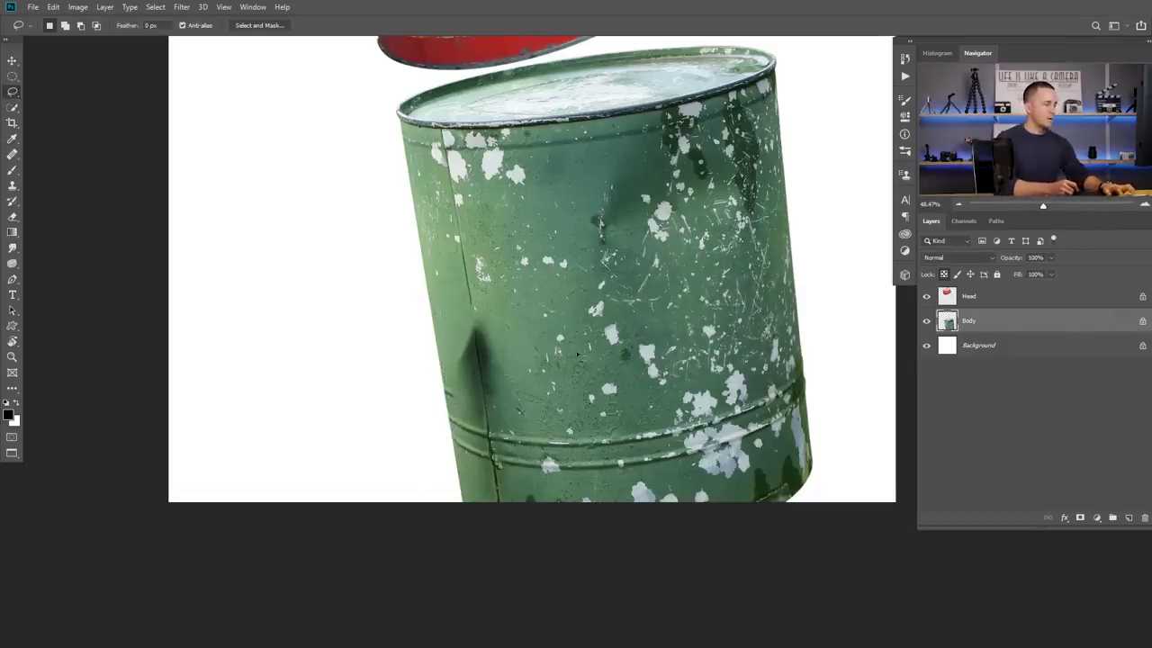
- Blend the filled area along the green can's vertical seam with the Healing Brush at 125 px, sampling nearby clean paint
{"action": "left_click", "coordinate": [12, 156]}
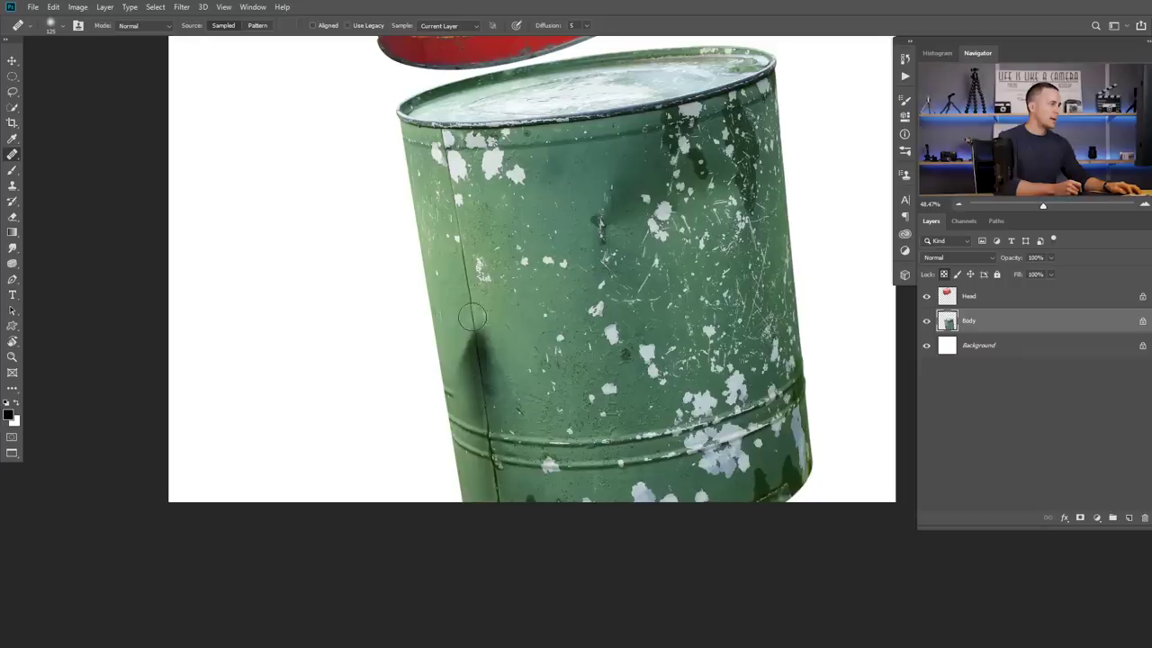
{"action": "left_click_drag", "start_coordinate": [473, 315], "coordinate": [480, 337]}
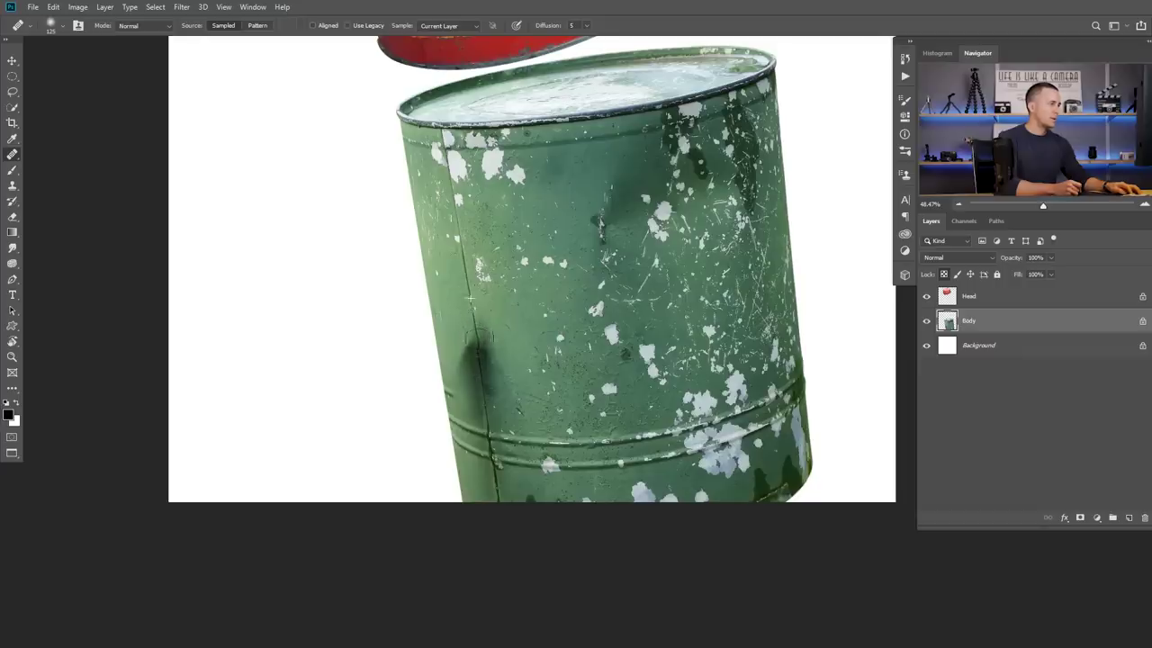
{"action": "left_click_drag", "start_coordinate": [485, 400], "coordinate": [487, 395]}
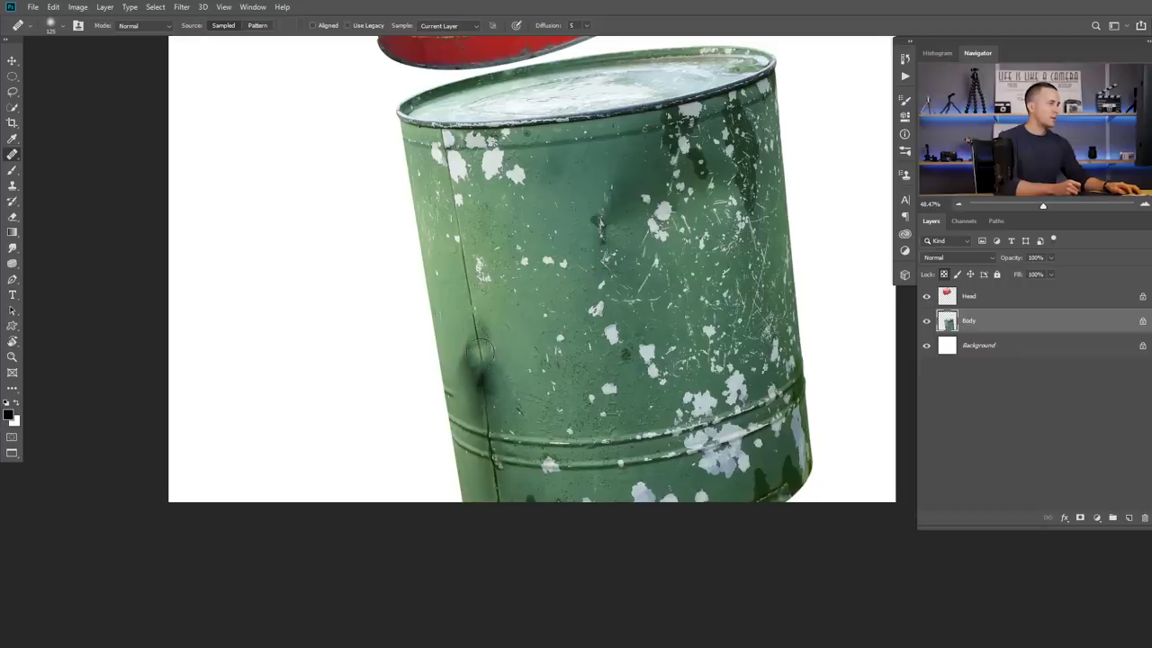
{"action": "mouse_move", "coordinate": [477, 357]}
{"action": "left_mouse_down"}
{"action": "mouse_move", "coordinate": [486, 412]}
{"action": "mouse_move", "coordinate": [555, 359]}
{"action": "mouse_move", "coordinate": [550, 348]}
{"action": "mouse_move", "coordinate": [508, 399]}
{"action": "mouse_move", "coordinate": [498, 349]}
{"action": "mouse_move", "coordinate": [500, 400]}
{"action": "left_mouse_up"}
{"action": "left_click", "coordinate": [531, 355], "text": "alt"}
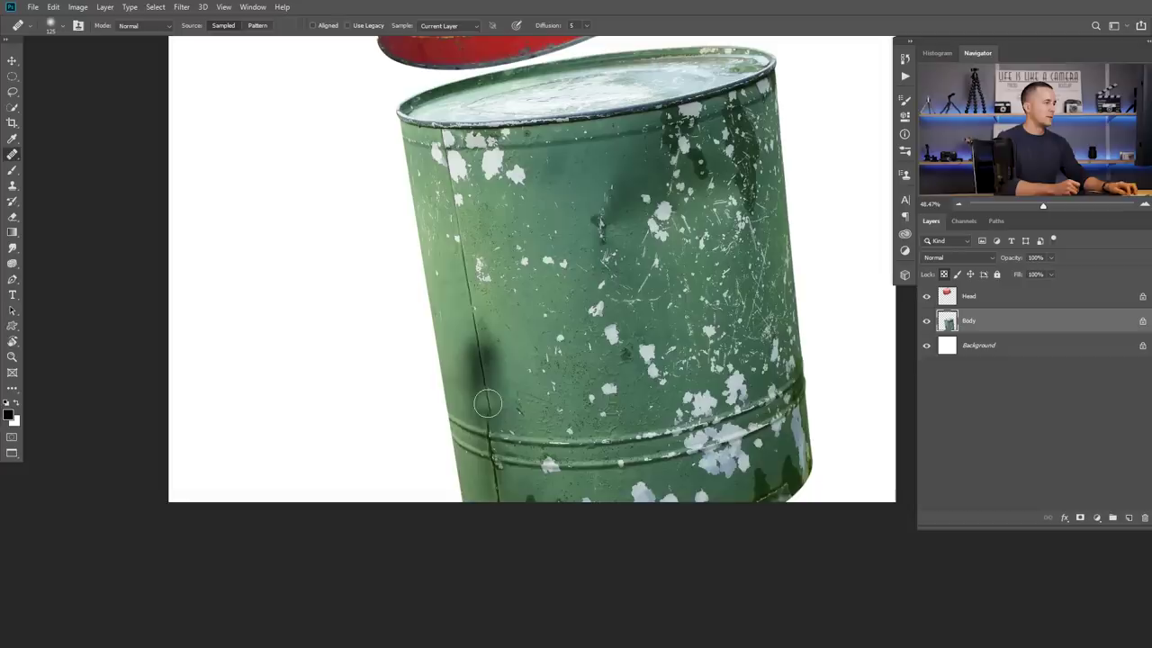
{"action": "left_click_drag", "start_coordinate": [487, 405], "coordinate": [493, 429]}
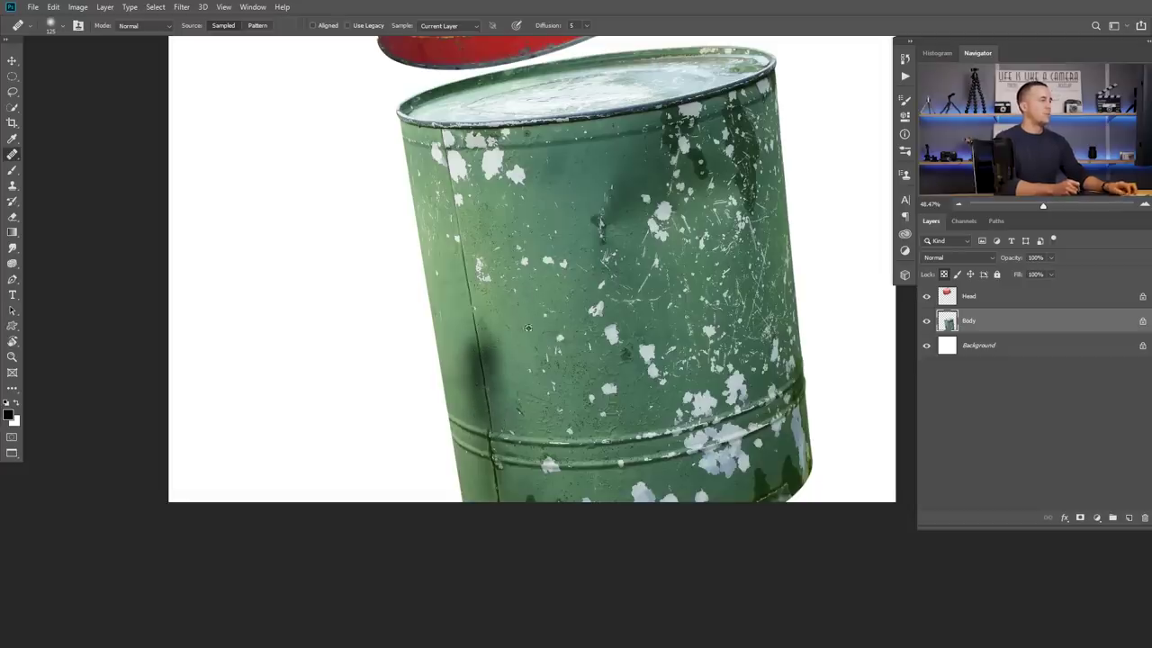
{"action": "scroll", "coordinate": [559, 300], "scroll_direction": "down", "scroll_amount": 5}
{"action": "left_click_drag", "start_coordinate": [566, 294], "coordinate": [523, 320]}
{"action": "scroll", "coordinate": [527, 315], "scroll_direction": "up", "scroll_amount": 2}
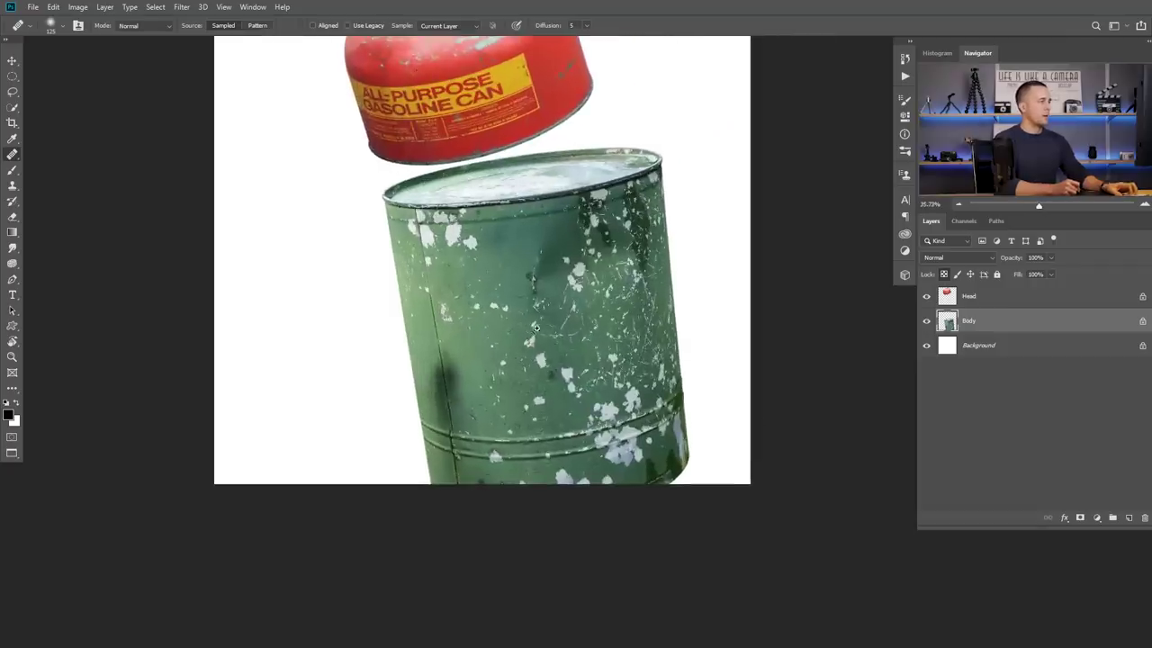
{"action": "scroll", "coordinate": [534, 320], "scroll_direction": "down", "scroll_amount": 3}
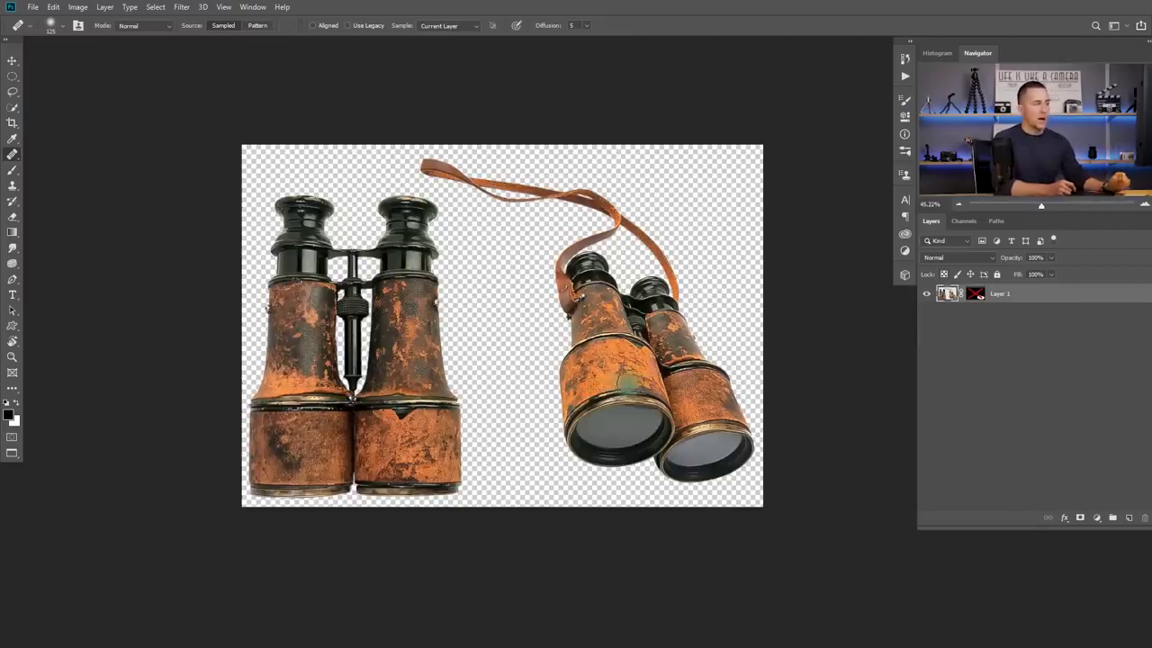
- Compare the binoculars with and without their layer mask, leaving the mask enabled so only the two front lenses are isolated
{"action": "left_click", "coordinate": [978, 296], "text": "shift"}
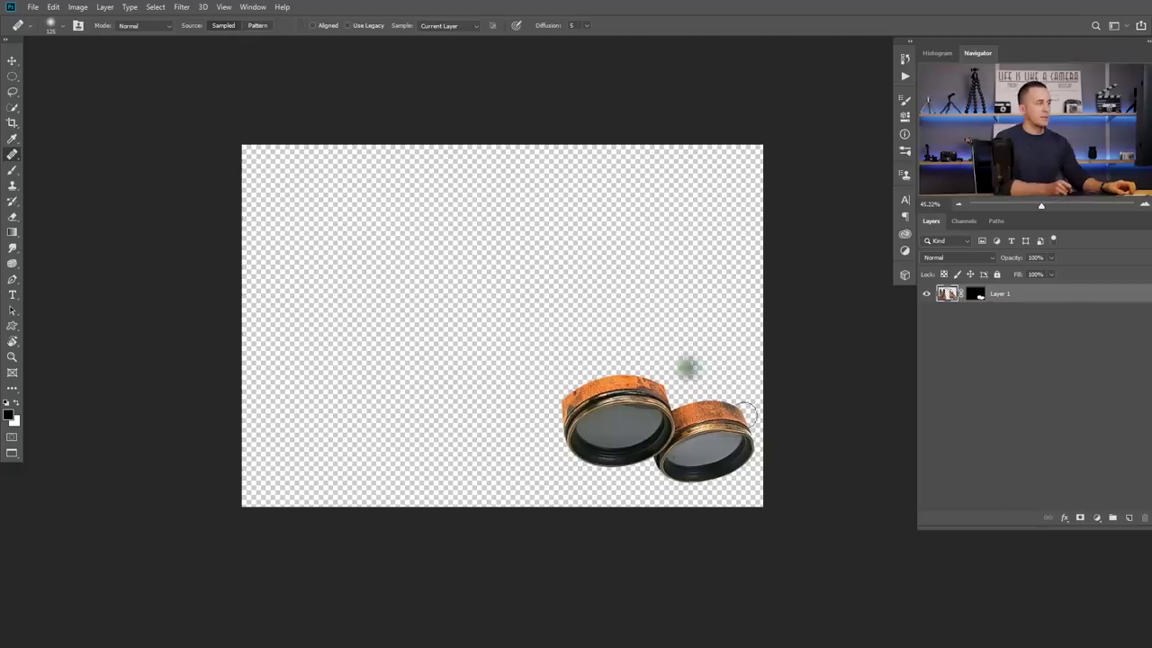
{"action": "scroll", "coordinate": [659, 416], "scroll_direction": "up", "scroll_amount": 5}
{"action": "left_click_drag", "start_coordinate": [659, 416], "coordinate": [579, 380]}
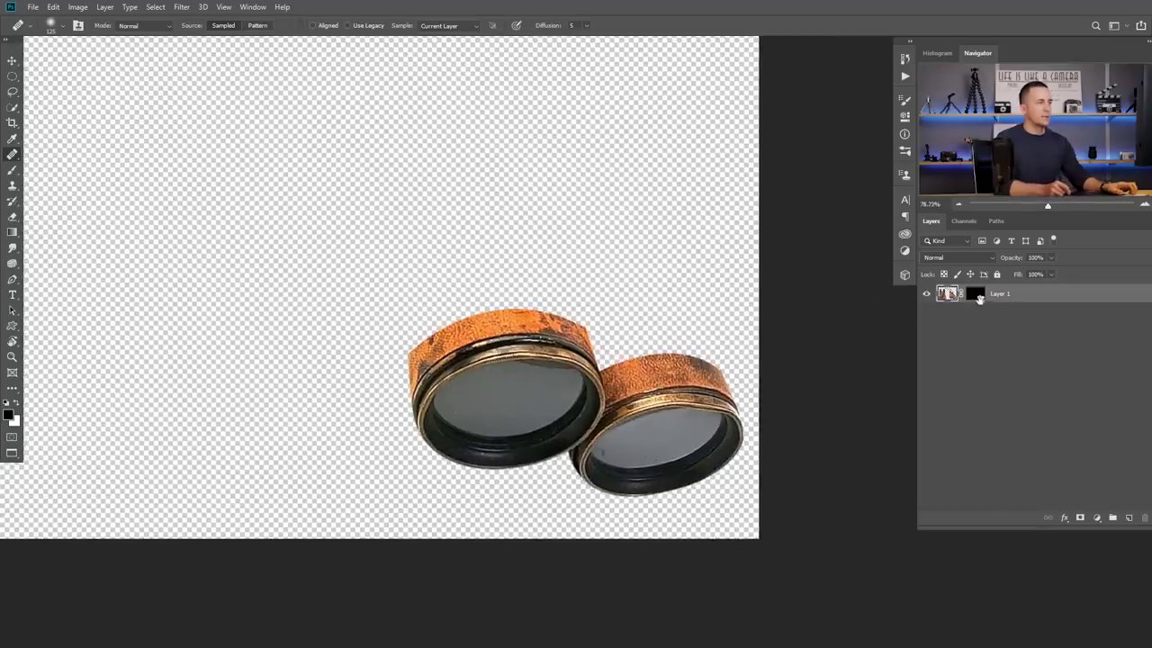
{"action": "left_click", "coordinate": [975, 294], "text": "shift"}
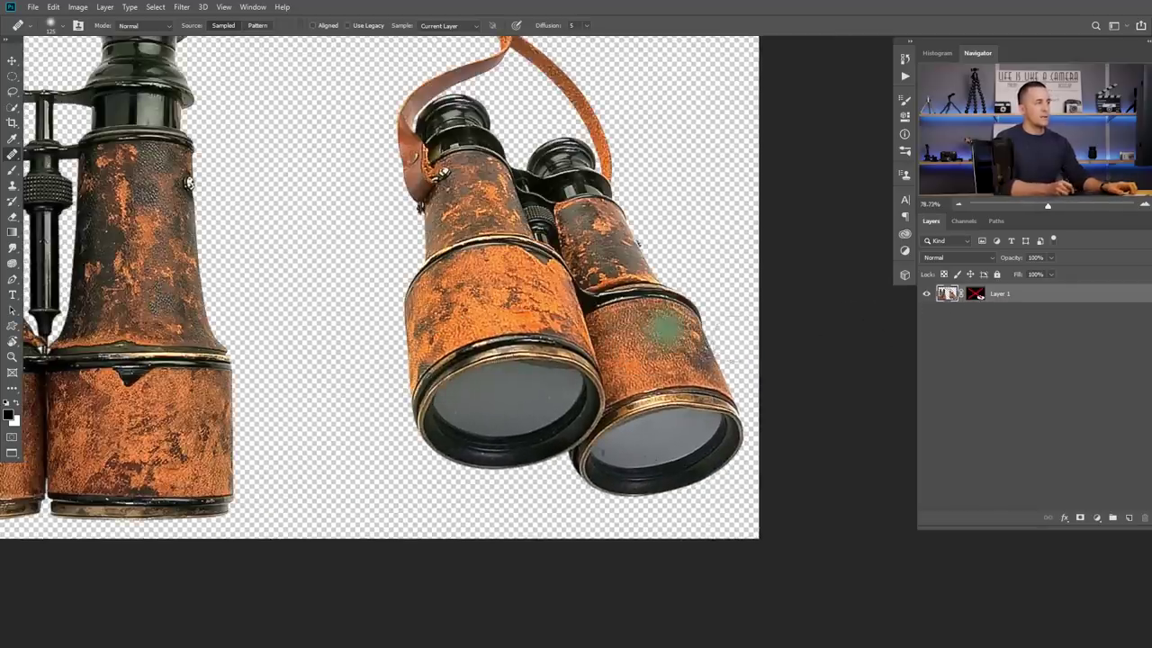
{"action": "left_click", "coordinate": [975, 293], "text": "shift"}
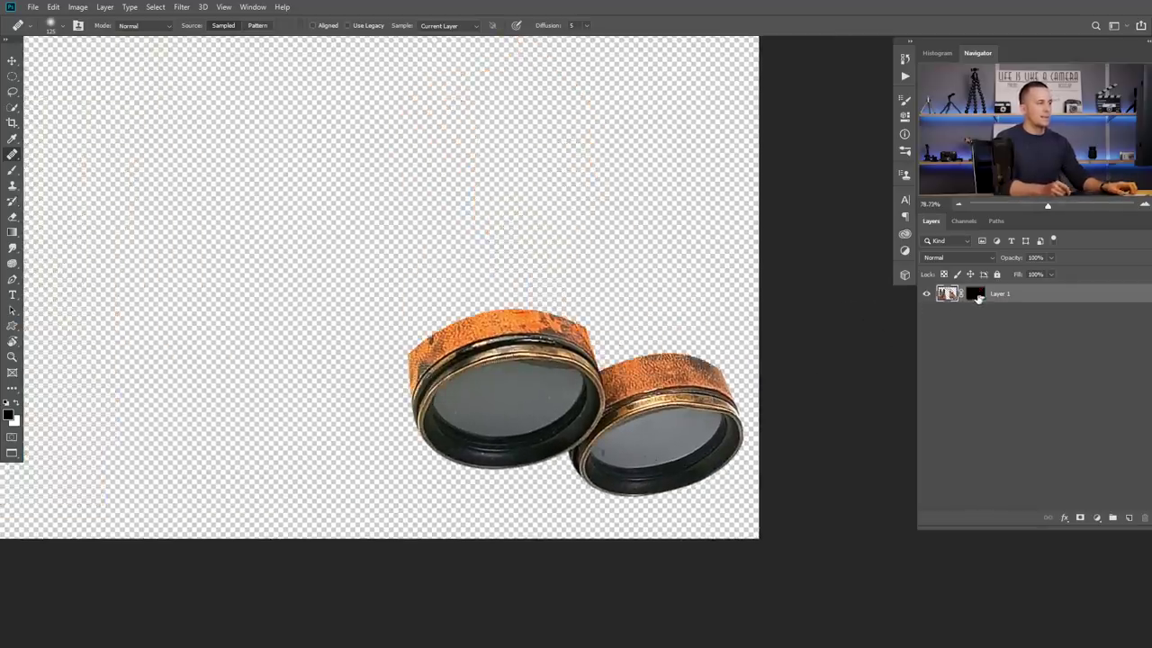
{"action": "left_click", "coordinate": [975, 293], "text": "shift"}
{"action": "scroll", "coordinate": [636, 351], "scroll_direction": "down", "scroll_amount": 3}
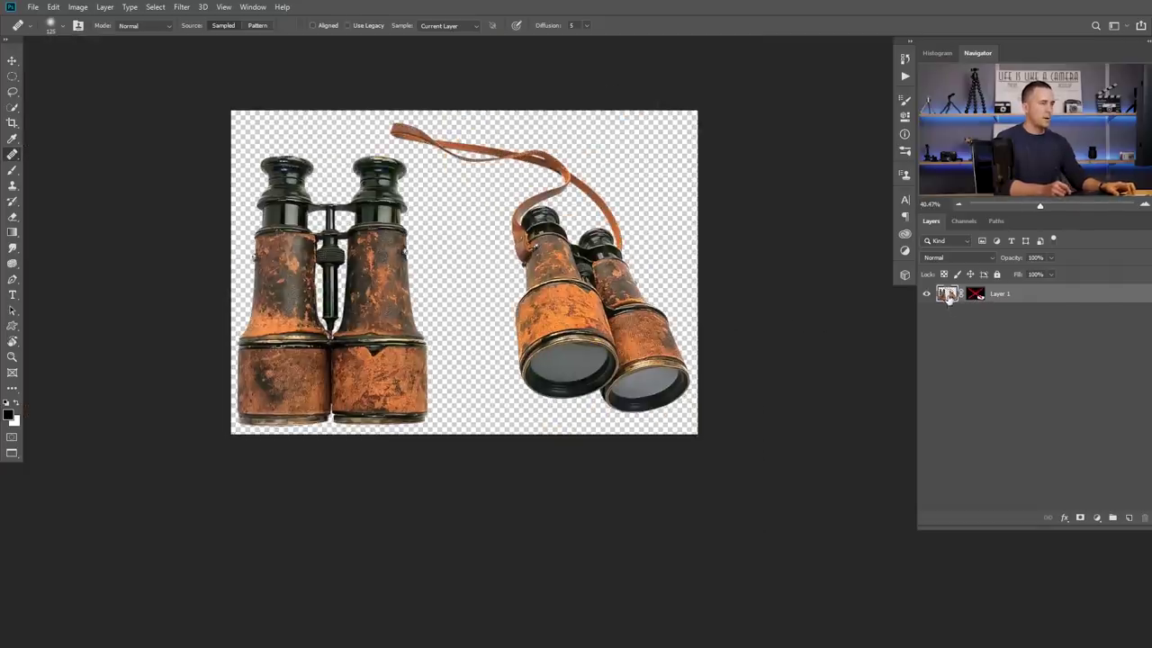
{"action": "left_click", "coordinate": [975, 294], "text": "shift"}
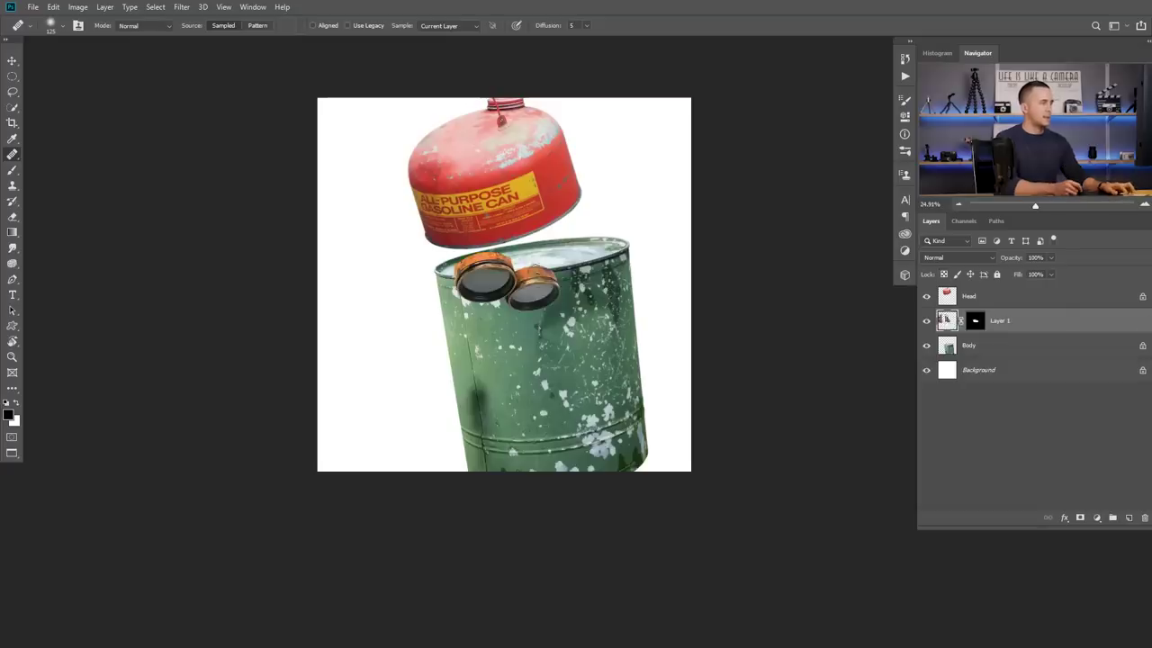
- In the composite document, flip the binocular lenses horizontally and move them up to the red can's lower edge
{"action": "key", "text": "ctrl+t"}
{"action": "right_click", "coordinate": [533, 263]}
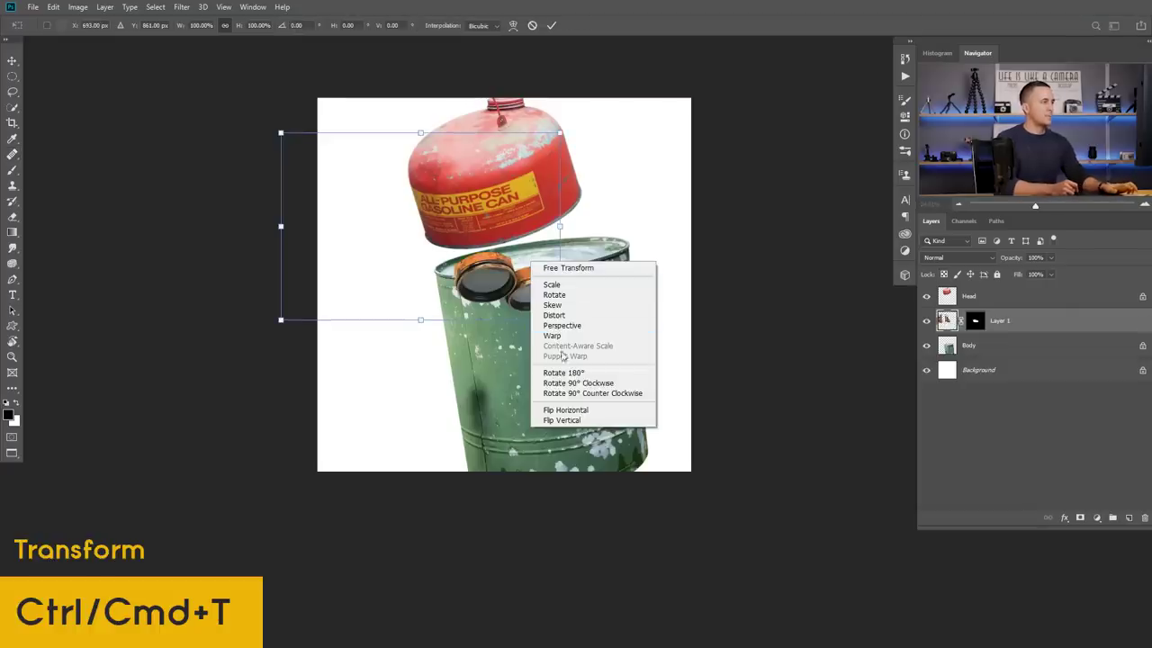
{"action": "left_click", "coordinate": [576, 411]}
{"action": "left_click_drag", "start_coordinate": [393, 275], "coordinate": [524, 221]}
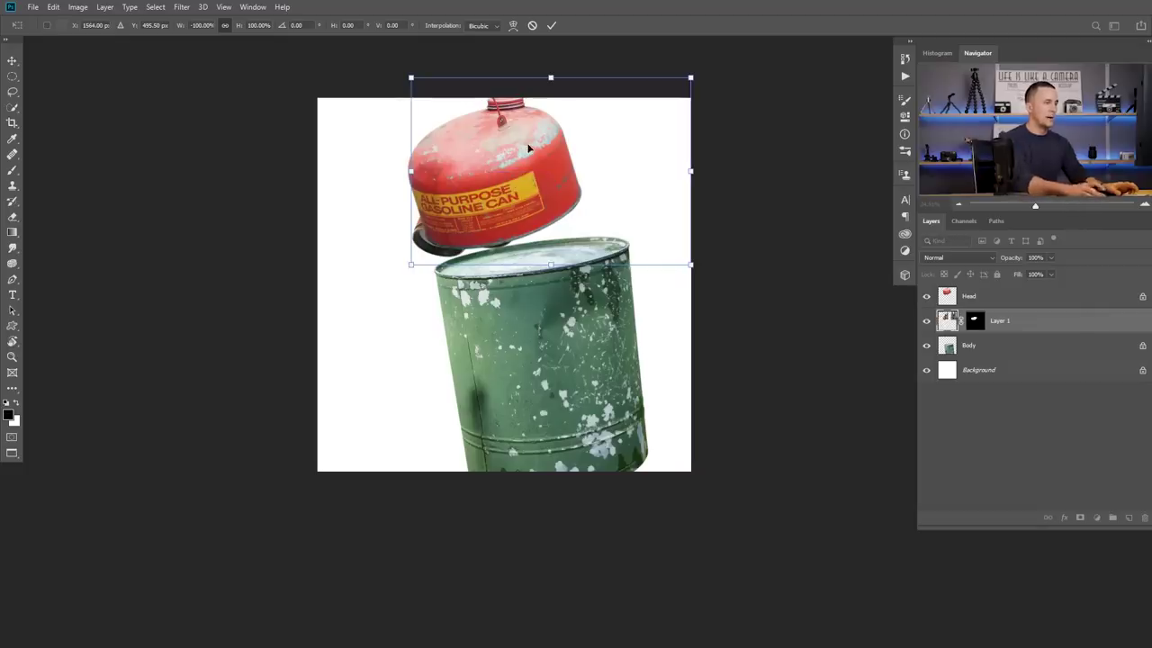
{"action": "key", "text": "Return"}
- Move the lens layer above the Head layer and rename it Eyes
{"action": "left_click_drag", "start_coordinate": [947, 297], "coordinate": [952, 297]}
{"action": "double_click", "coordinate": [1001, 295]}
{"action": "type", "text": "Eyes"}
{"action": "key", "text": "Return"}
- Scale the Eyes layer to 81.36% width and 80.25% height and place the lenses on the front of the red can
{"action": "scroll", "coordinate": [479, 239], "scroll_direction": "up", "scroll_amount": 5}
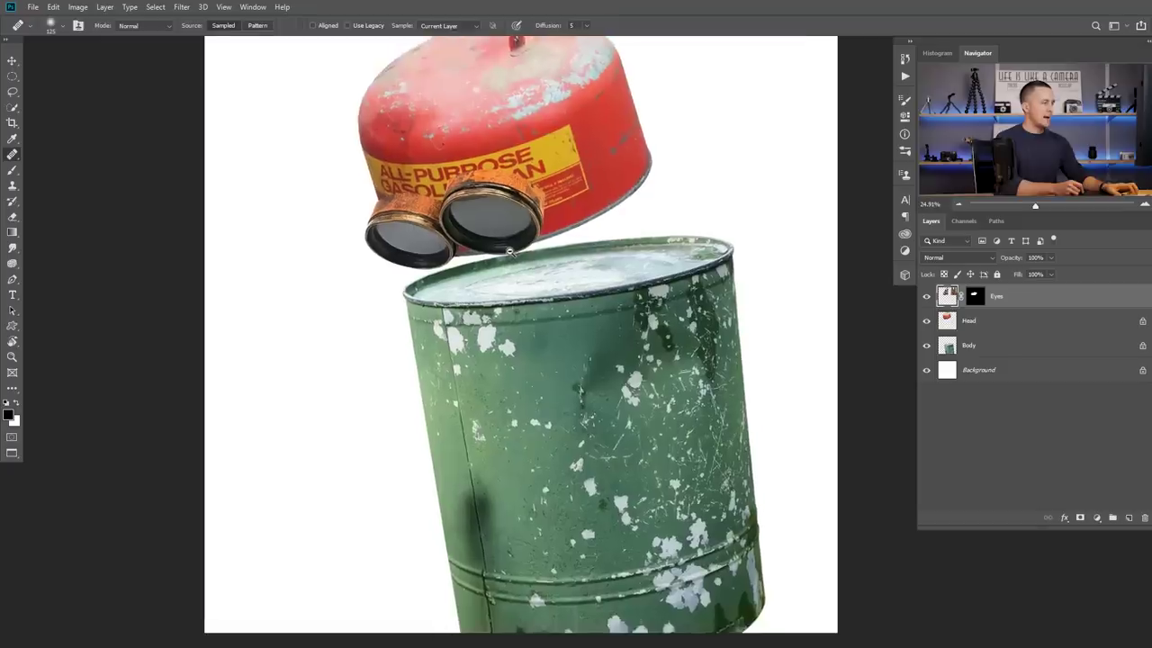
{"action": "key", "text": "ctrl+t"}
{"action": "left_click_drag", "start_coordinate": [351, 289], "coordinate": [399, 258]}
{"action": "mouse_move", "coordinate": [517, 194]}
{"action": "left_mouse_down"}
{"action": "mouse_move", "coordinate": [489, 215]}
{"action": "mouse_move", "coordinate": [514, 196]}
{"action": "left_mouse_up"}
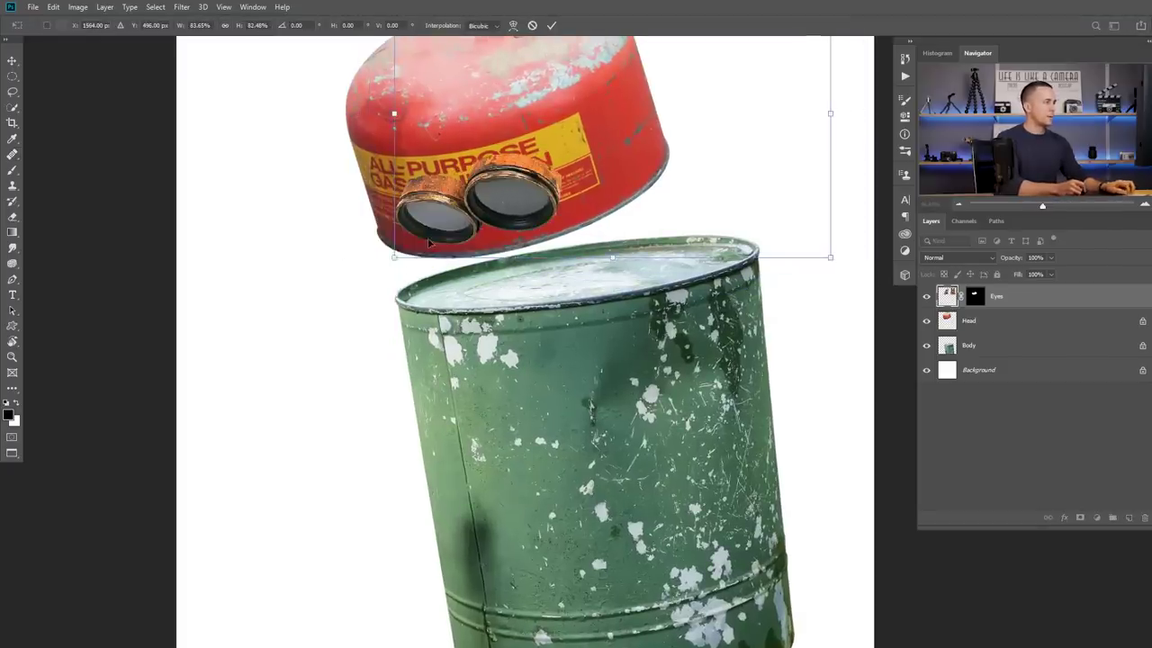
{"action": "mouse_move", "coordinate": [393, 256]}
{"action": "left_mouse_down"}
{"action": "mouse_move", "coordinate": [417, 242]}
{"action": "mouse_move", "coordinate": [401, 254]}
{"action": "left_mouse_up"}
{"action": "left_click_drag", "start_coordinate": [599, 173], "coordinate": [531, 194]}
- Rotate the Eyes layer to 13.25° and reposition the lenses to follow the tilt of the red can
{"action": "left_click_drag", "start_coordinate": [810, 159], "coordinate": [807, 189]}
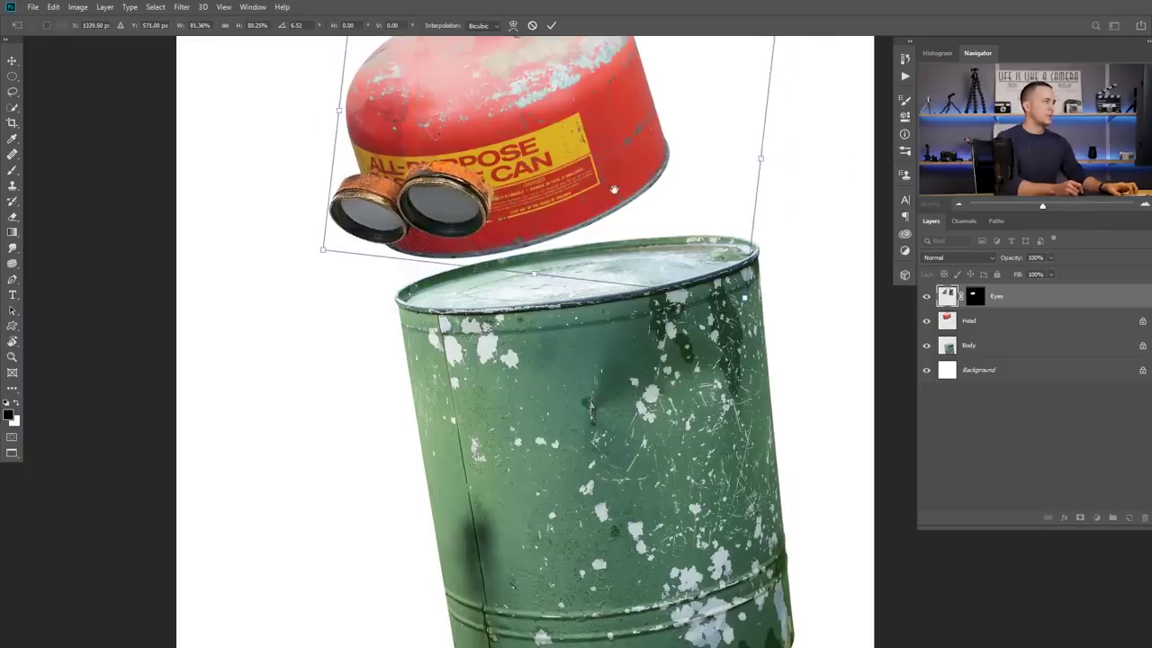
{"action": "left_click_drag", "start_coordinate": [613, 192], "coordinate": [559, 282]}
{"action": "scroll", "coordinate": [588, 270], "scroll_direction": "down", "scroll_amount": 3}
{"action": "left_click_drag", "start_coordinate": [709, 265], "coordinate": [708, 273]}
{"action": "mouse_move", "coordinate": [589, 281]}
{"action": "left_mouse_down"}
{"action": "mouse_move", "coordinate": [598, 295]}
{"action": "mouse_move", "coordinate": [603, 277]}
{"action": "left_mouse_up"}
{"action": "left_click_drag", "start_coordinate": [742, 244], "coordinate": [743, 260]}
{"action": "left_click_drag", "start_coordinate": [604, 281], "coordinate": [609, 282]}
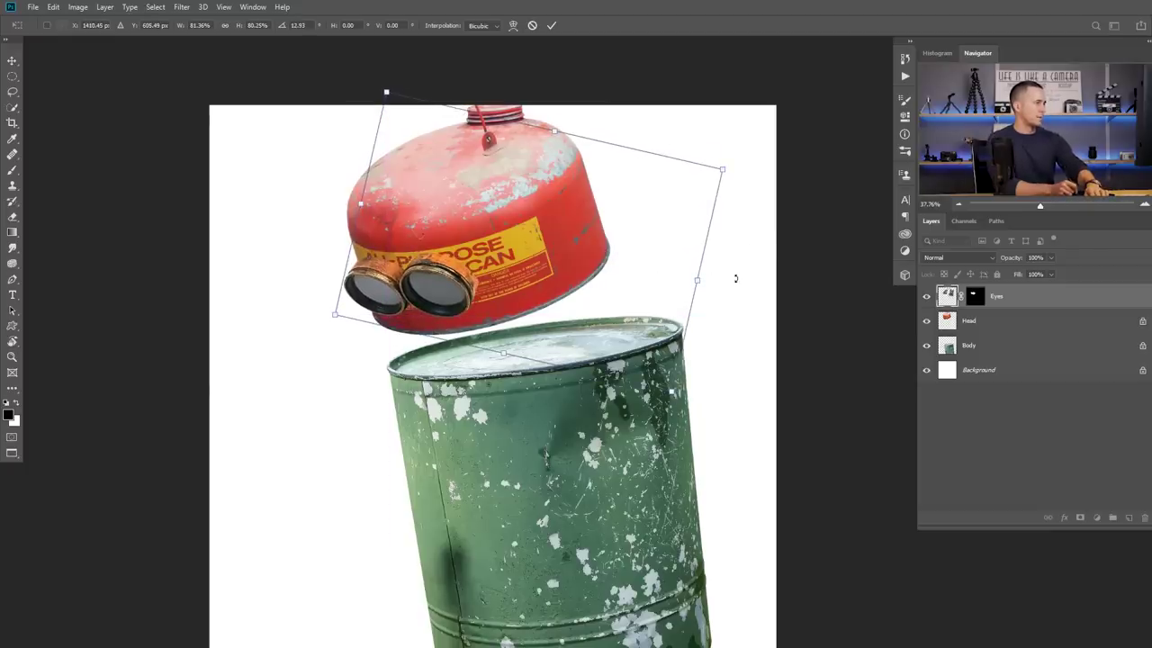
{"action": "left_click_drag", "start_coordinate": [735, 280], "coordinate": [730, 274]}
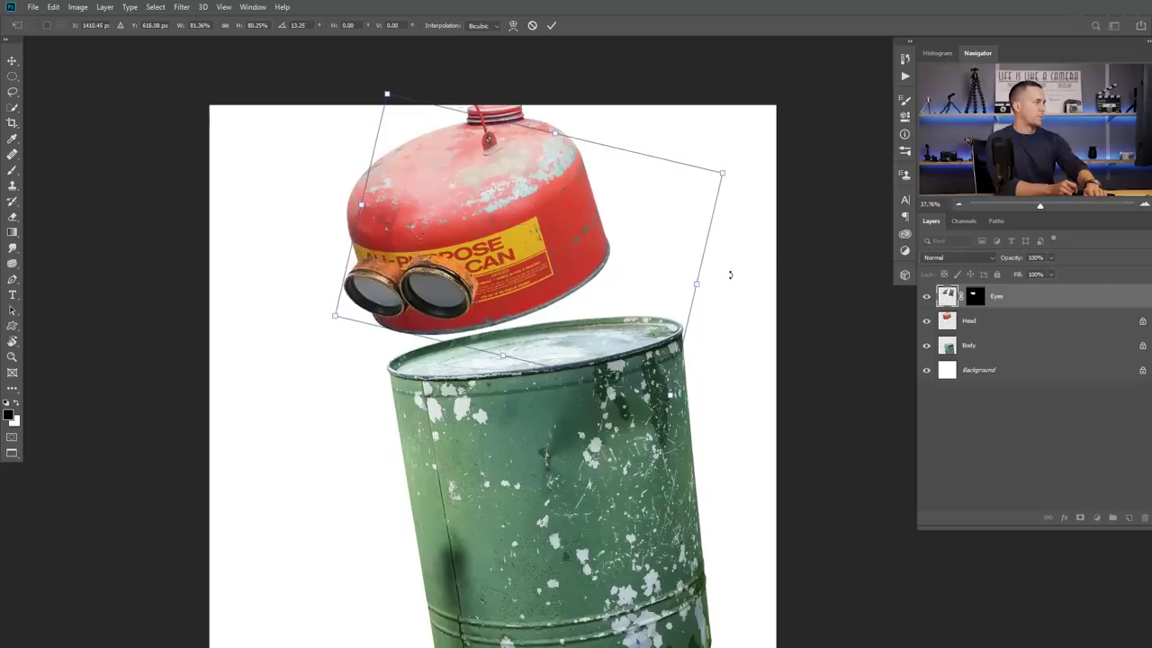
- Nudge the eyes down and left, set the transform pivot between the lenses, and enlarge them to 87.37% by 86.18%
{"action": "key", "text": "Down"}
{"action": "key", "text": "Left"}
{"action": "key", "text": "Down"}
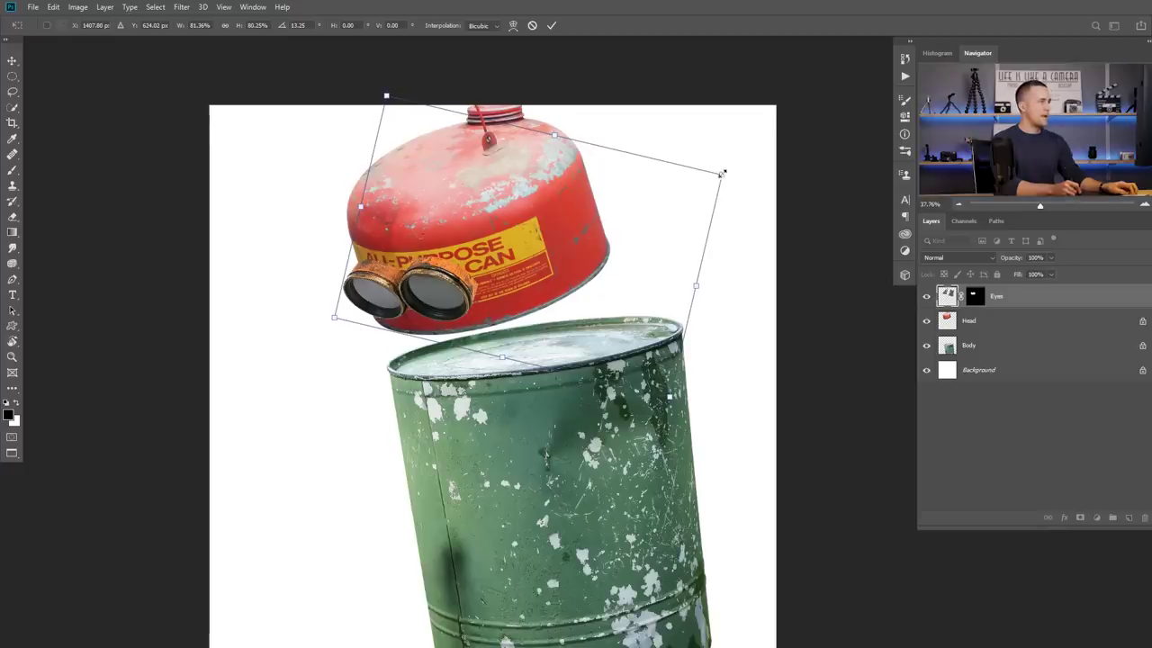
{"action": "left_click", "coordinate": [403, 296], "text": "alt"}
{"action": "left_click_drag", "start_coordinate": [724, 173], "coordinate": [746, 160]}
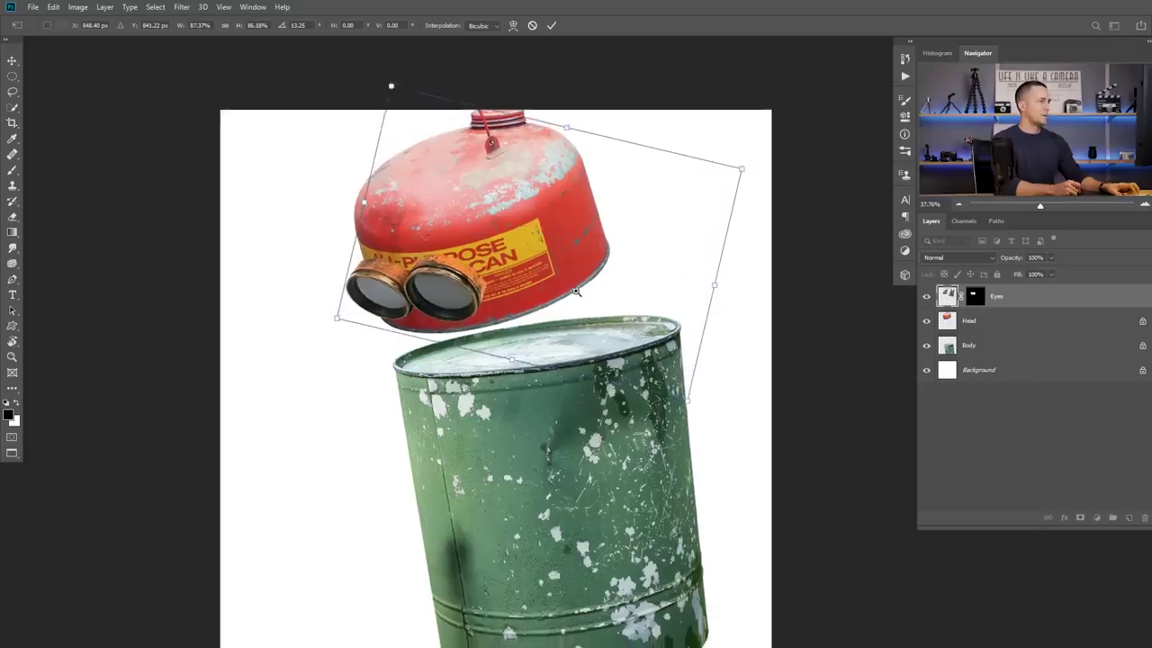
- Apply the pending transformation to the Eyes layer
{"action": "scroll", "coordinate": [576, 291], "scroll_direction": "down", "scroll_amount": 3}
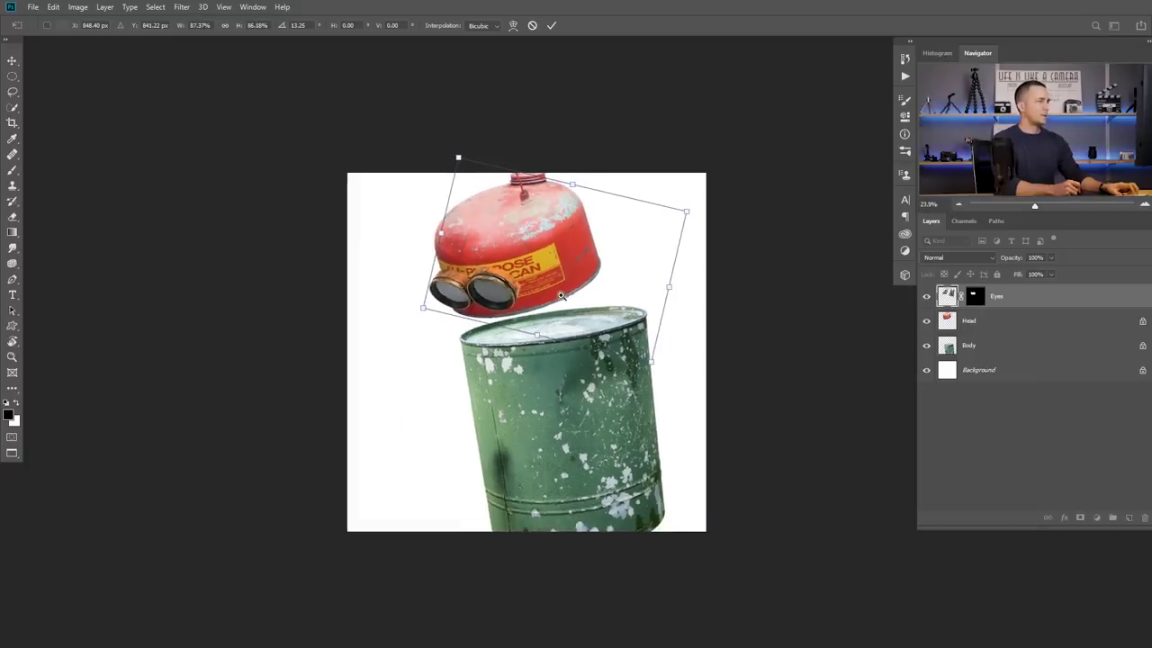
{"action": "key", "text": "Return"}
{"action": "scroll", "coordinate": [549, 261], "scroll_direction": "up", "scroll_amount": 2}
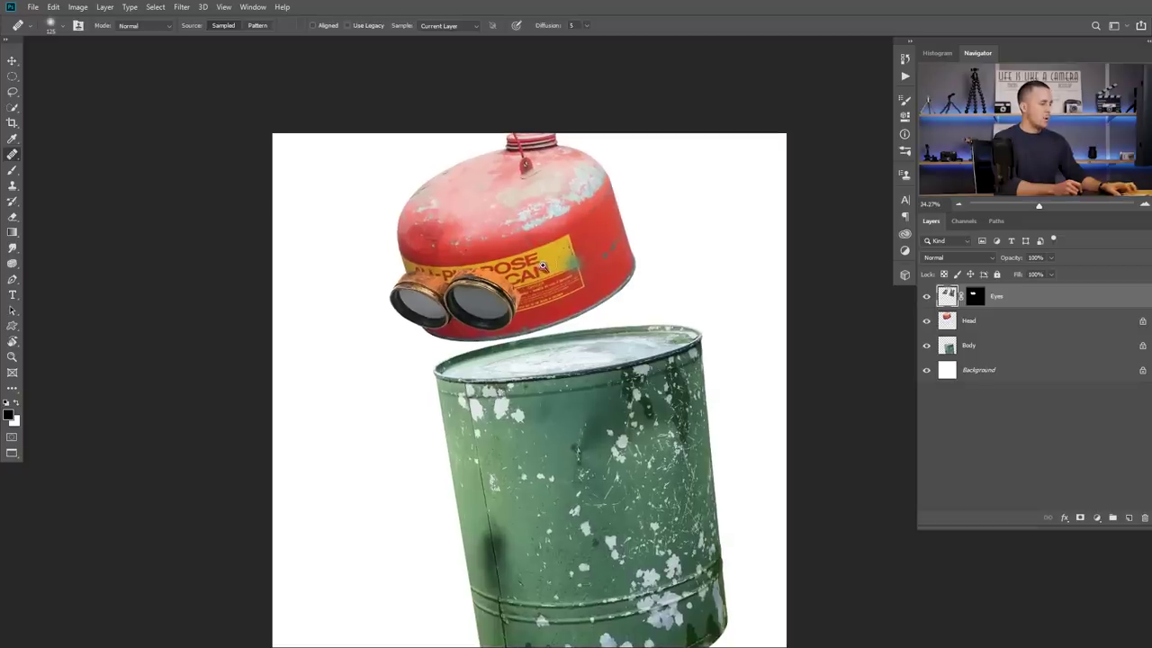
- Activate the Move tool, try shifting the character's parts by auto-selecting them on the canvas, and undo the move
{"action": "left_click", "coordinate": [552, 251]}
{"action": "key", "text": "ctrl"}
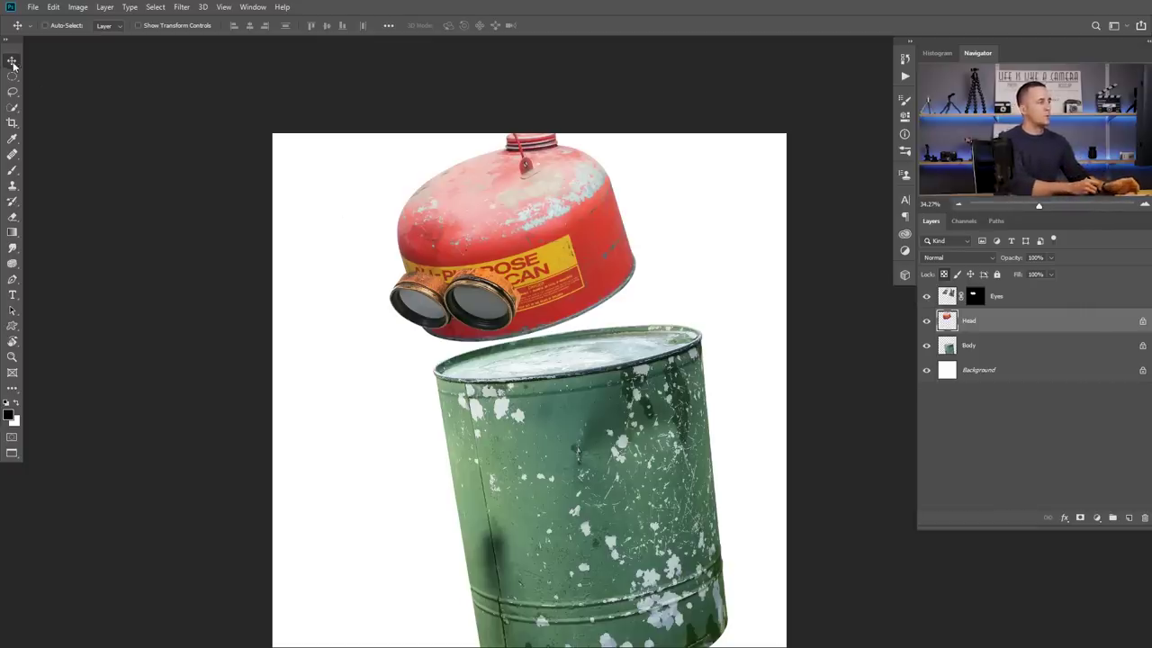
{"action": "key", "text": "ctrl"}
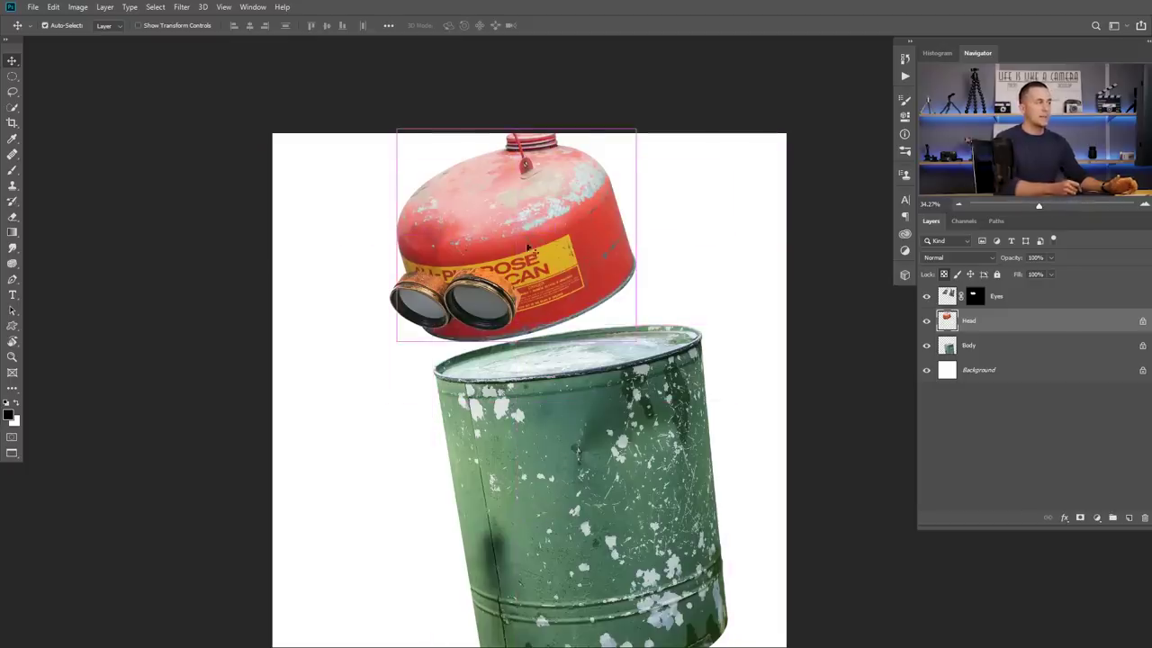
{"action": "left_click", "coordinate": [588, 452], "text": "ctrl"}
{"action": "mouse_move", "coordinate": [597, 448]}
{"action": "left_mouse_down"}
{"action": "mouse_move", "coordinate": [616, 441]}
{"action": "mouse_move", "coordinate": [589, 457]}
{"action": "left_mouse_up"}
{"action": "key", "text": "ctrl+z"}
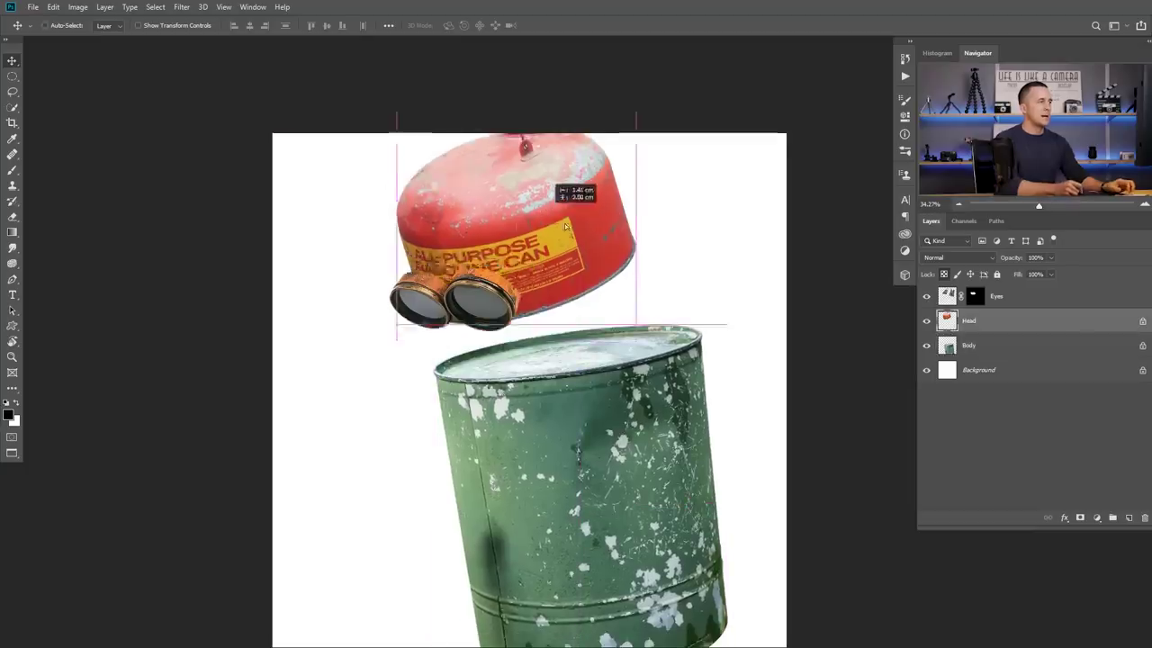
- Rotate the Eyes layer by 16.12° and reposition the lenses over the lower front edge of the red can
{"action": "left_click_drag", "start_coordinate": [482, 279], "coordinate": [504, 286]}
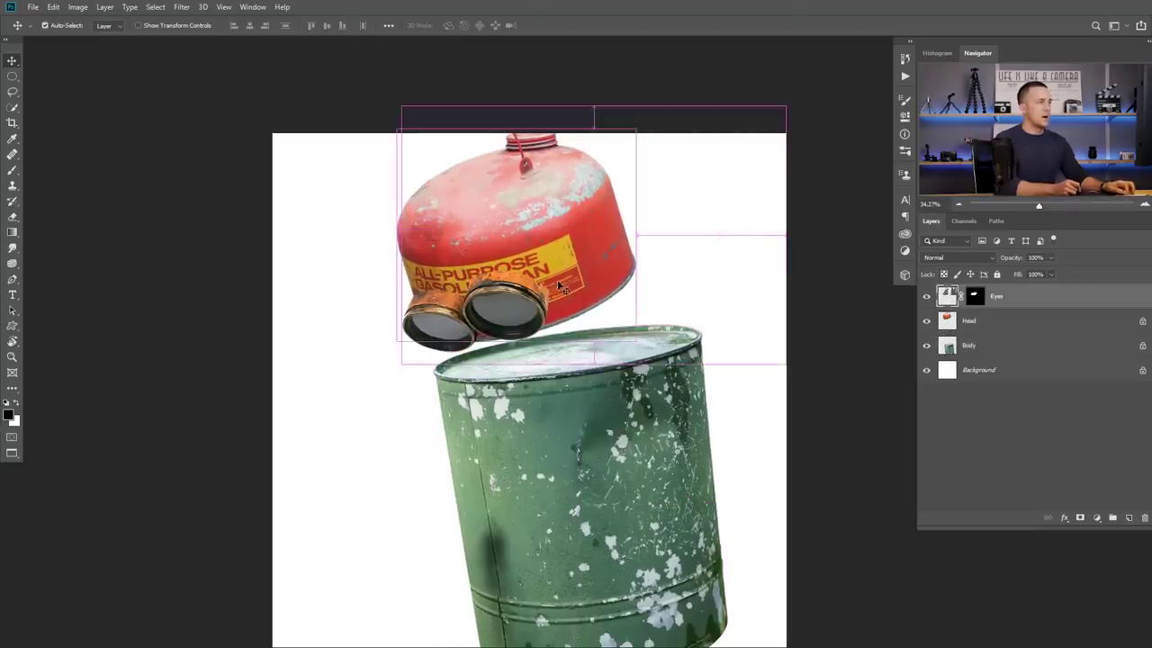
{"action": "key", "text": "ctrl+t"}
{"action": "left_click_drag", "start_coordinate": [799, 187], "coordinate": [804, 245]}
{"action": "left_click_drag", "start_coordinate": [651, 256], "coordinate": [654, 289]}
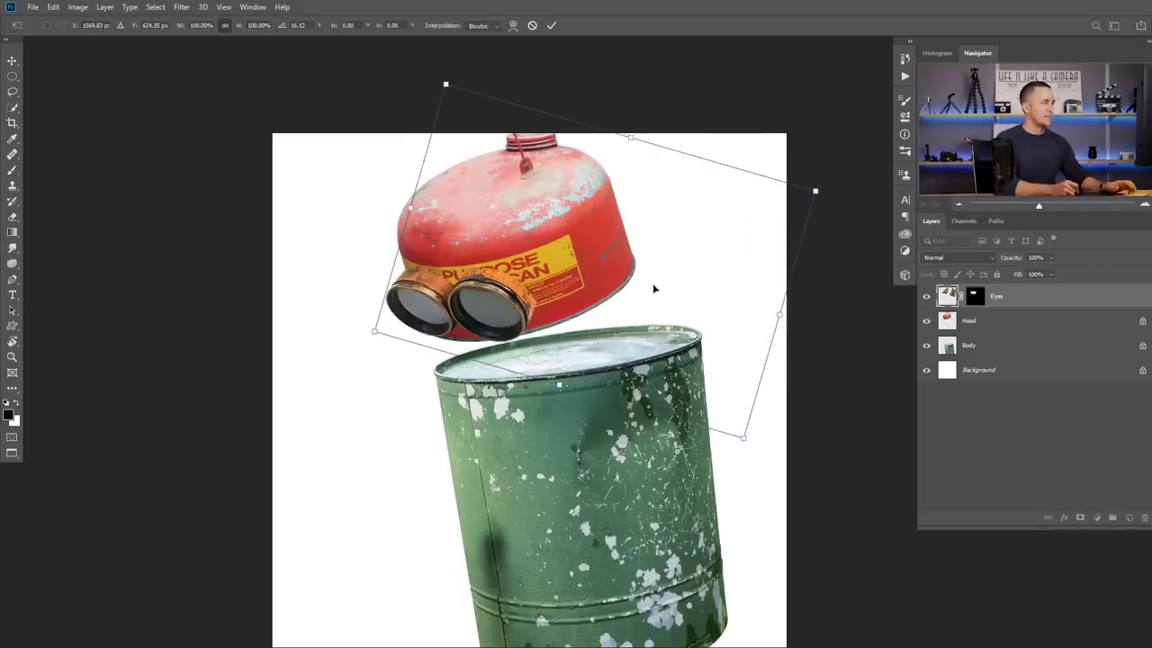
{"action": "key", "text": "Return"}
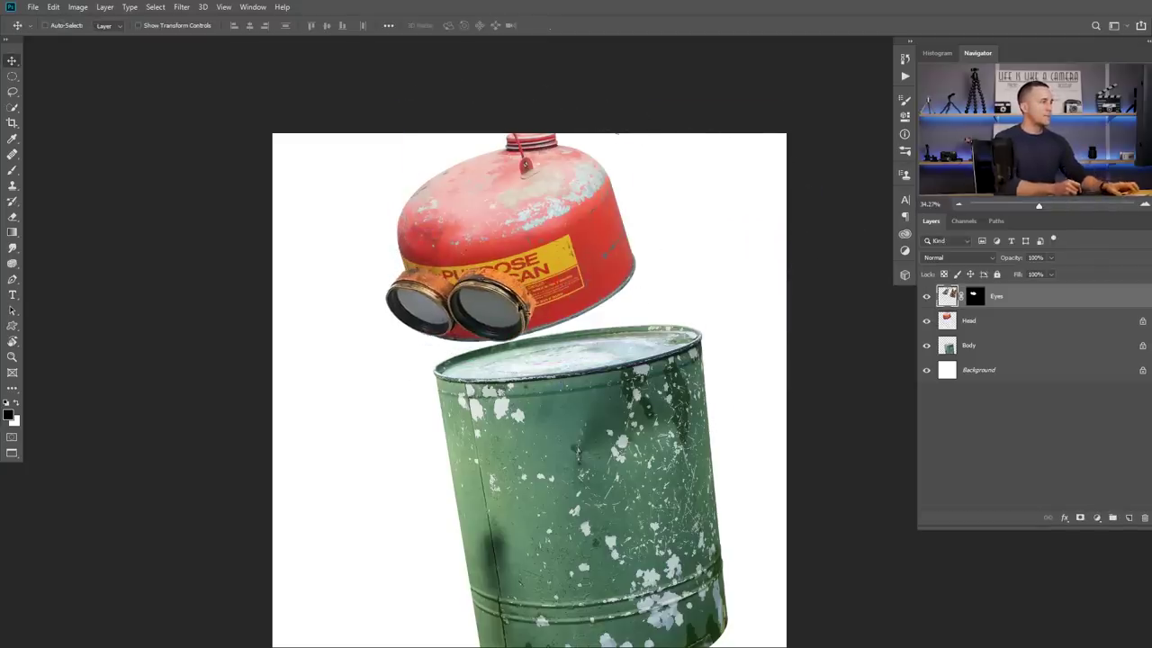
- Scale the Eyes layer to 97.34%, rotate it by -1.60°, and reposition the lenses on the front of the red can
{"action": "scroll", "coordinate": [518, 299], "scroll_direction": "up", "scroll_amount": 2}
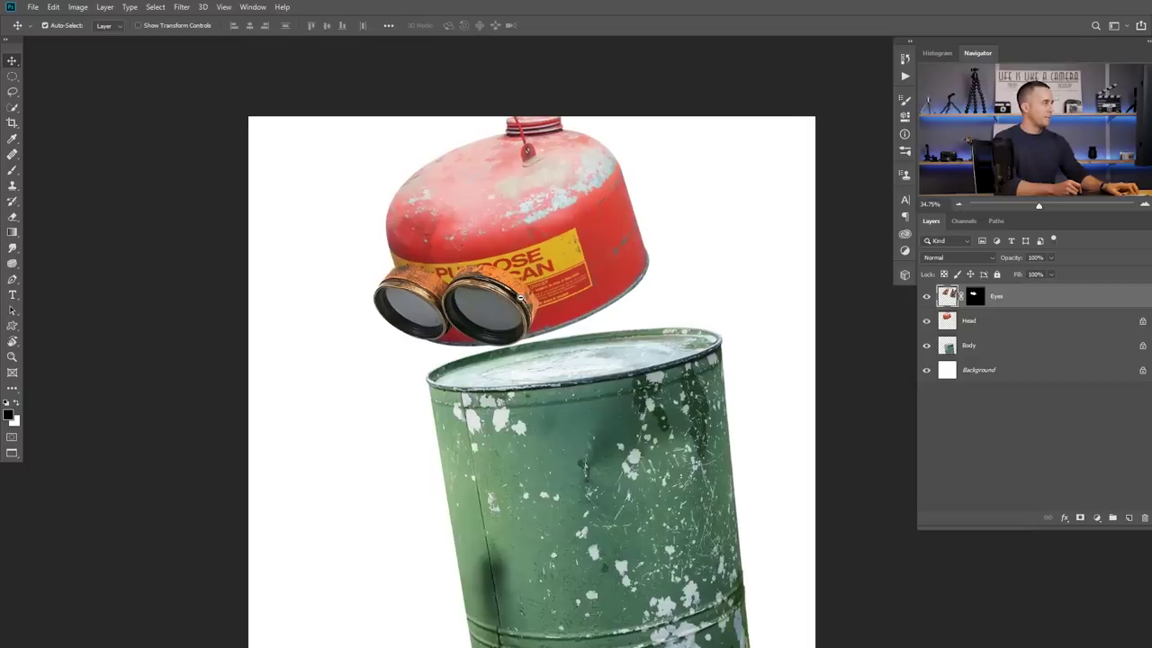
{"action": "left_click_drag", "start_coordinate": [504, 311], "coordinate": [502, 311]}
{"action": "key", "text": "ctrl+t"}
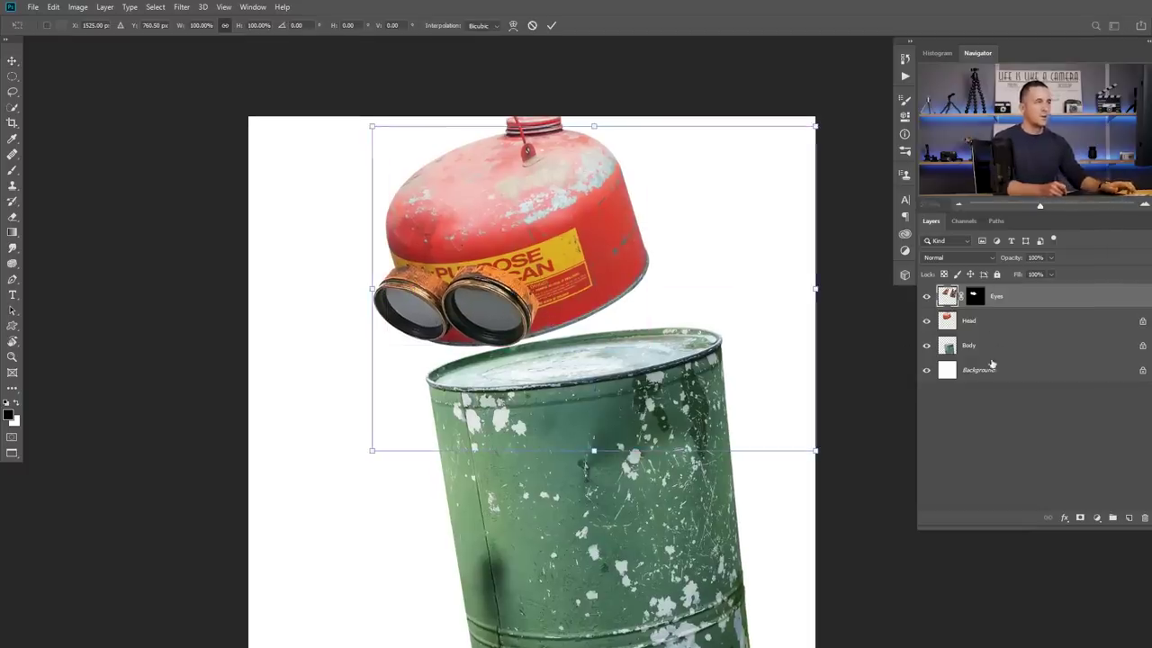
{"action": "left_click_drag", "start_coordinate": [847, 260], "coordinate": [847, 257]}
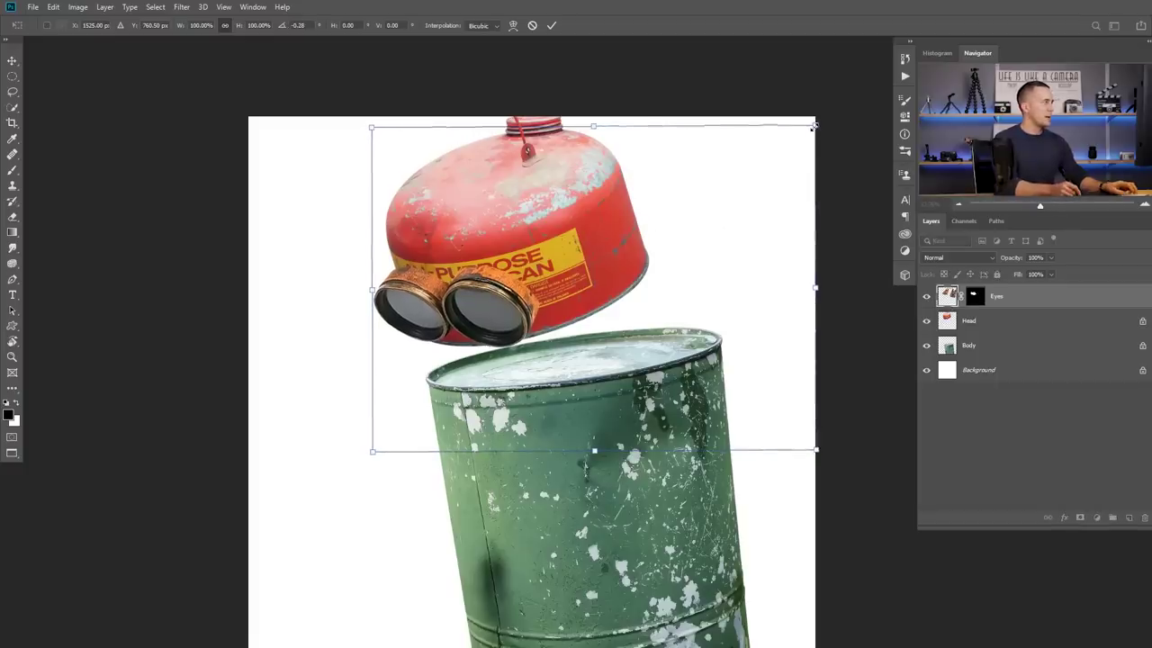
{"action": "left_click_drag", "start_coordinate": [519, 291], "coordinate": [529, 290]}
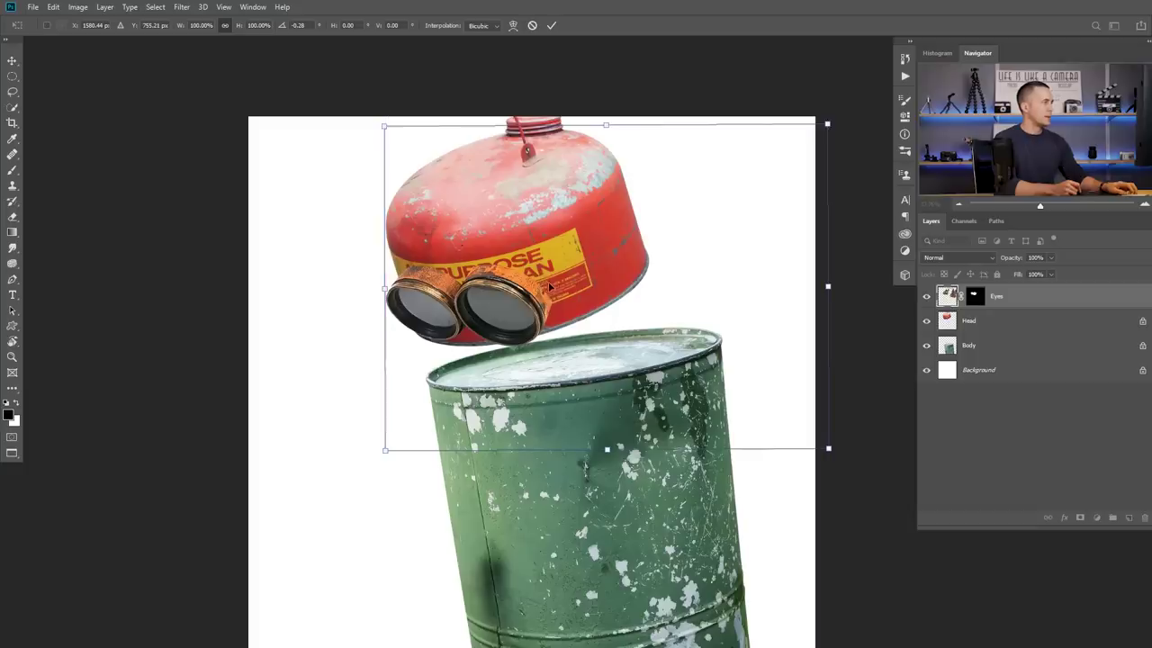
{"action": "left_click_drag", "start_coordinate": [827, 124], "coordinate": [817, 122]}
{"action": "mouse_move", "coordinate": [595, 286]}
{"action": "left_mouse_down"}
{"action": "mouse_move", "coordinate": [587, 279]}
{"action": "mouse_move", "coordinate": [586, 290]}
{"action": "left_mouse_up"}
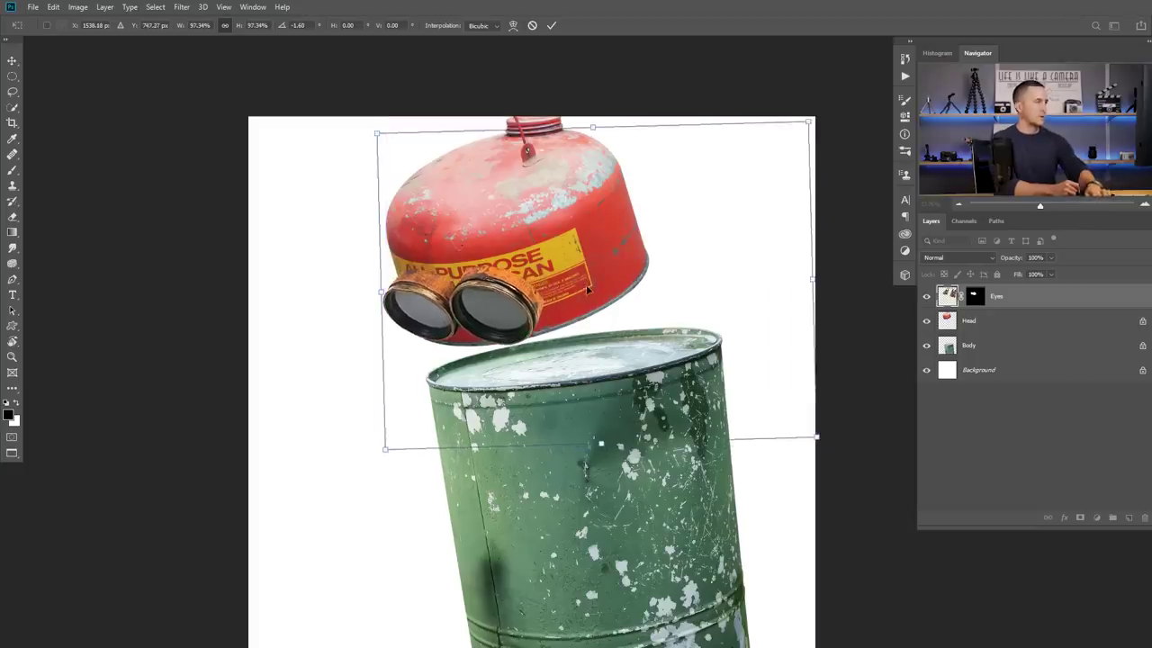
{"action": "key", "text": "Return"}
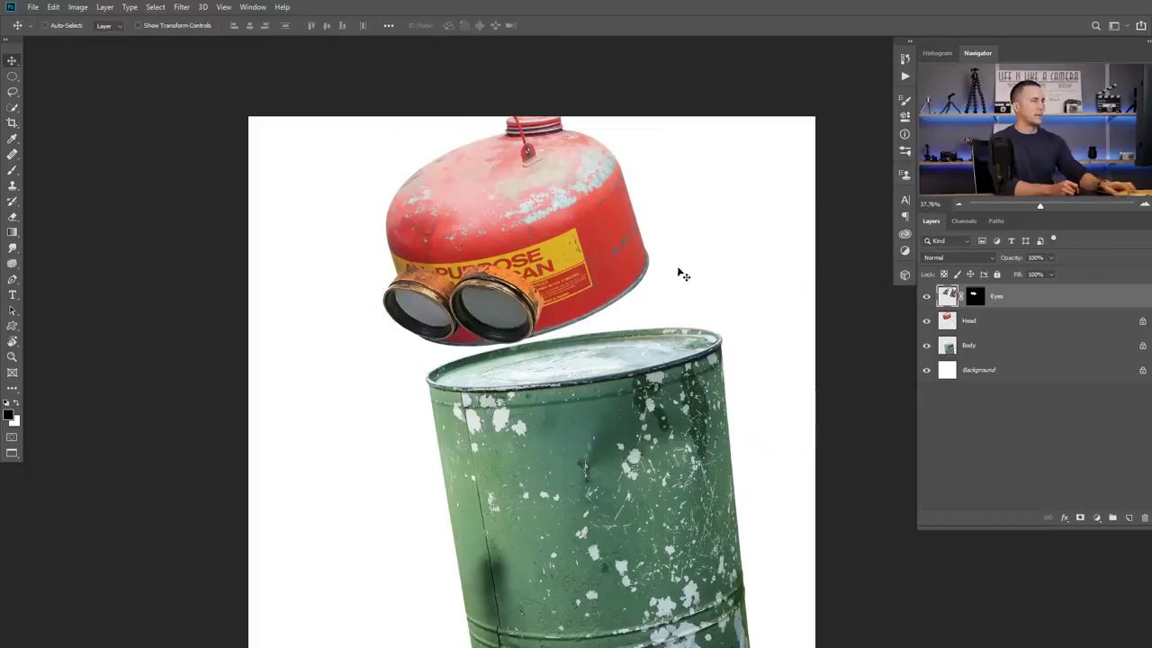
- Rotate the Head layer by -1.75°, enlarge it slightly, and adjust its position behind the eyes
{"action": "key", "text": "alt+bracketleft"}
{"action": "key", "text": "ctrl+t"}
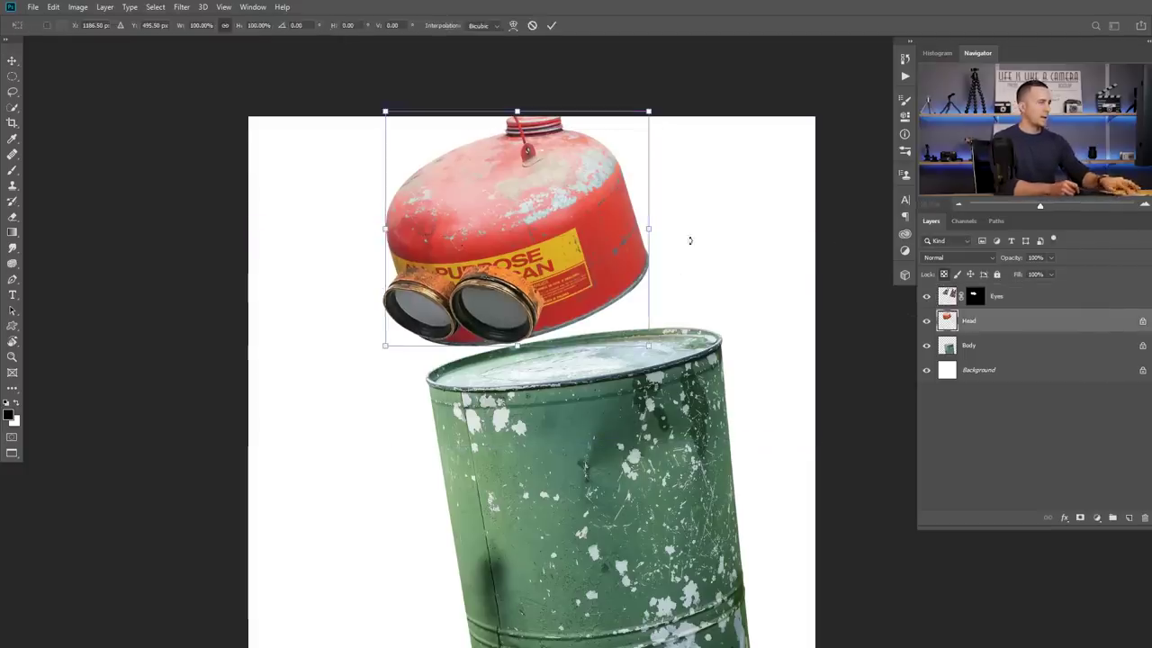
{"action": "left_click_drag", "start_coordinate": [691, 168], "coordinate": [681, 168]}
{"action": "left_click_drag", "start_coordinate": [583, 216], "coordinate": [585, 221]}
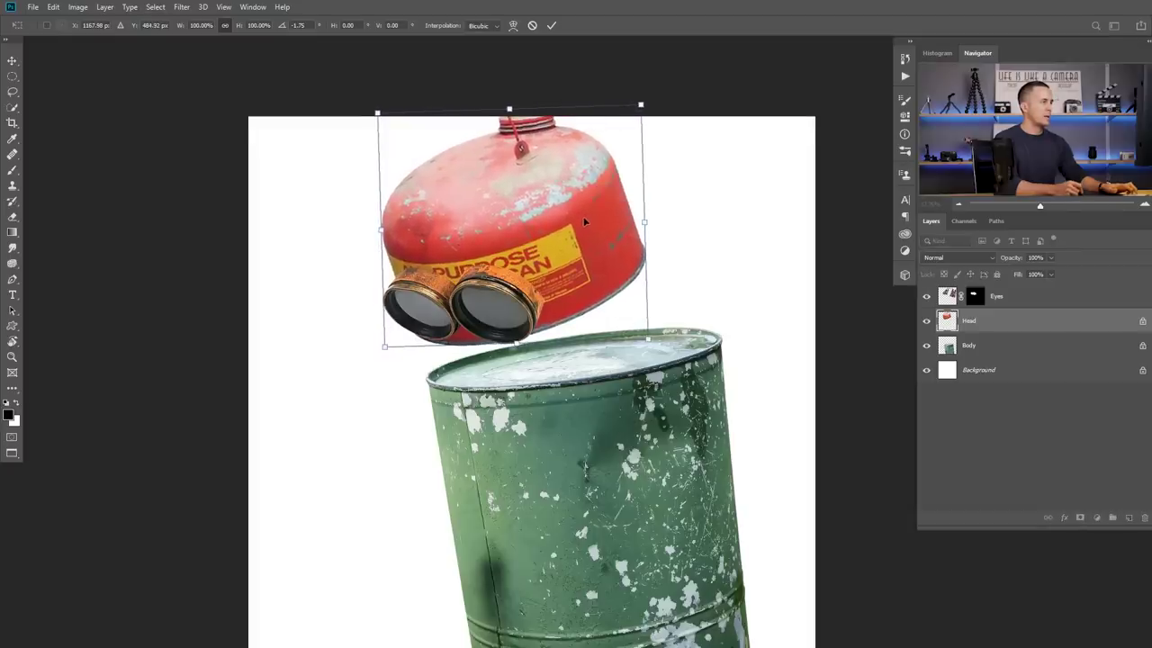
{"action": "left_click_drag", "start_coordinate": [517, 344], "coordinate": [518, 344]}
{"action": "left_click_drag", "start_coordinate": [646, 223], "coordinate": [650, 222]}
{"action": "key", "text": "Return"}
{"action": "scroll", "coordinate": [585, 274], "scroll_direction": "down", "scroll_amount": 5}
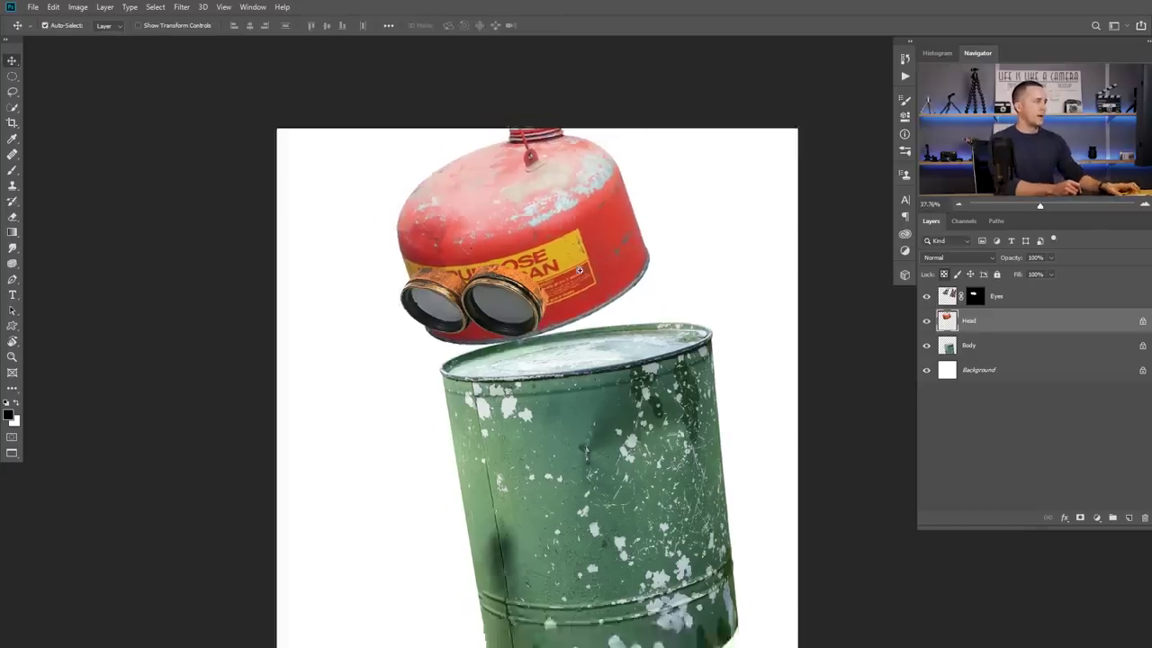
- Scale the Eyes layer to 91.99%, rotate it by -2.44°, and fit the lenses against the front of the red can
{"action": "left_click_drag", "start_coordinate": [559, 285], "coordinate": [522, 288]}
{"action": "left_click_drag", "start_coordinate": [595, 315], "coordinate": [531, 308]}
{"action": "scroll", "coordinate": [531, 308], "scroll_direction": "down", "scroll_amount": 1}
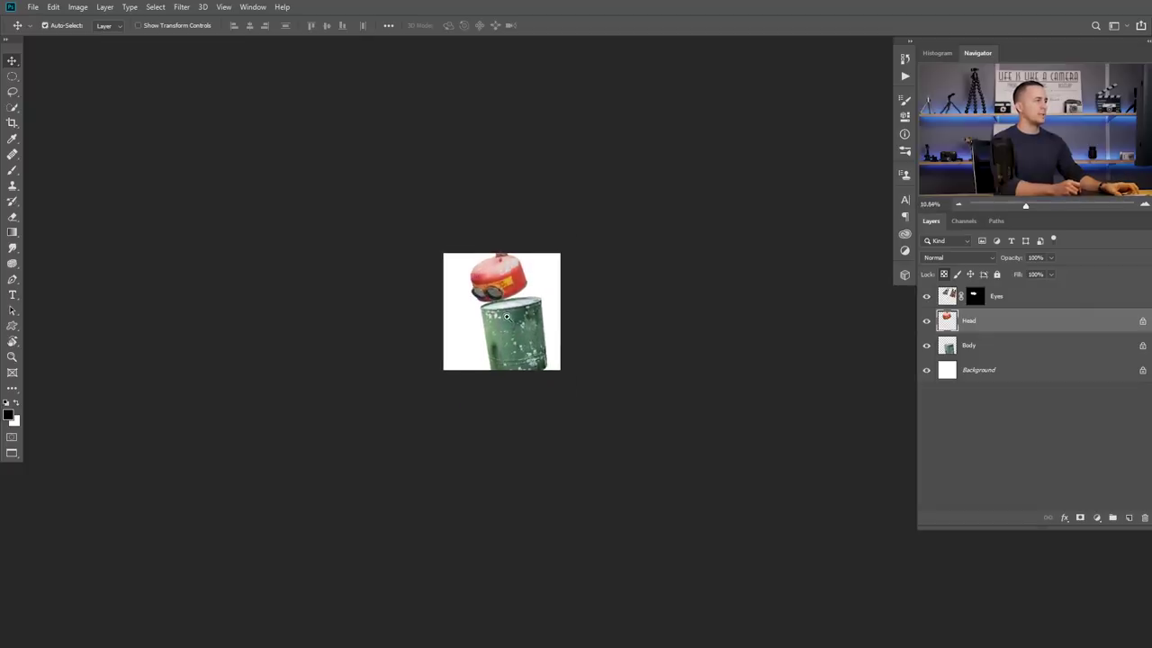
{"action": "scroll", "coordinate": [515, 304], "scroll_direction": "up", "scroll_amount": 5}
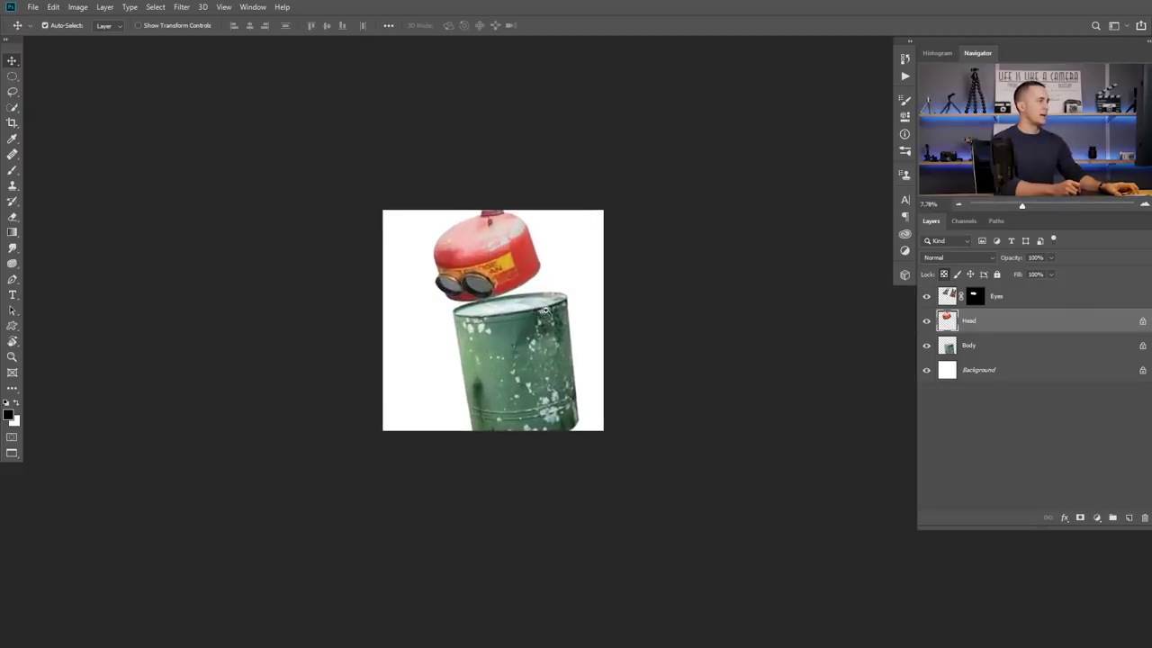
{"action": "key", "text": "alt+bracketright"}
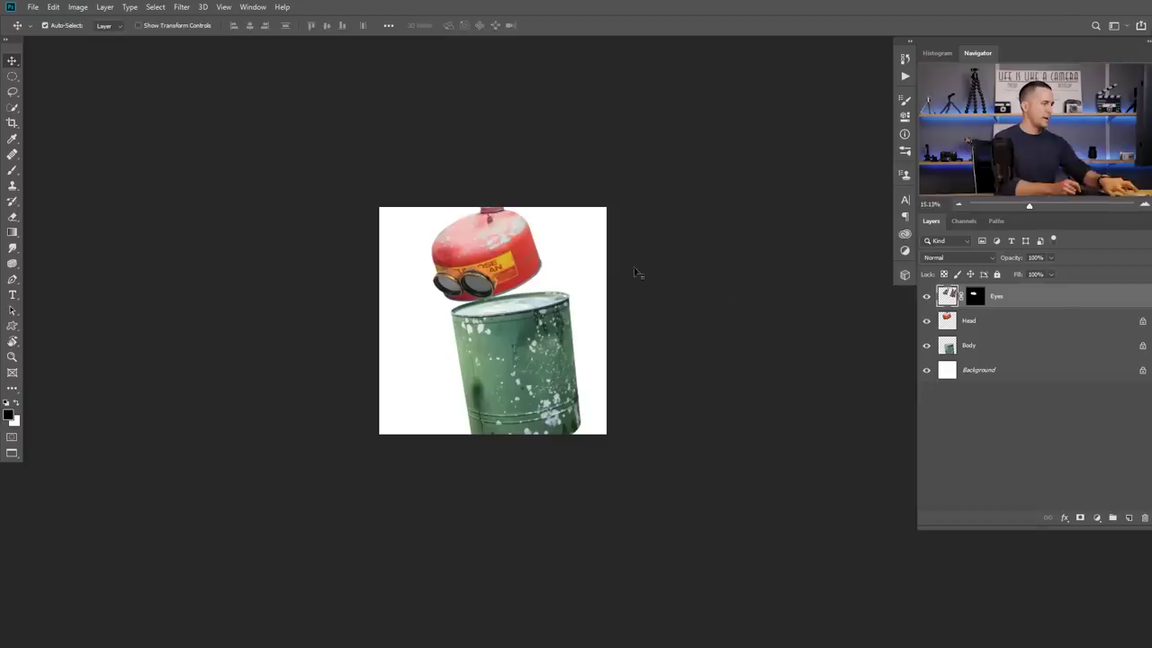
{"action": "key", "text": "ctrl+t"}
{"action": "left_click_drag", "start_coordinate": [605, 210], "coordinate": [600, 214]}
{"action": "scroll", "coordinate": [504, 288], "scroll_direction": "up", "scroll_amount": 2}
{"action": "left_click_drag", "start_coordinate": [687, 244], "coordinate": [688, 236]}
{"action": "left_click_drag", "start_coordinate": [540, 282], "coordinate": [555, 272]}
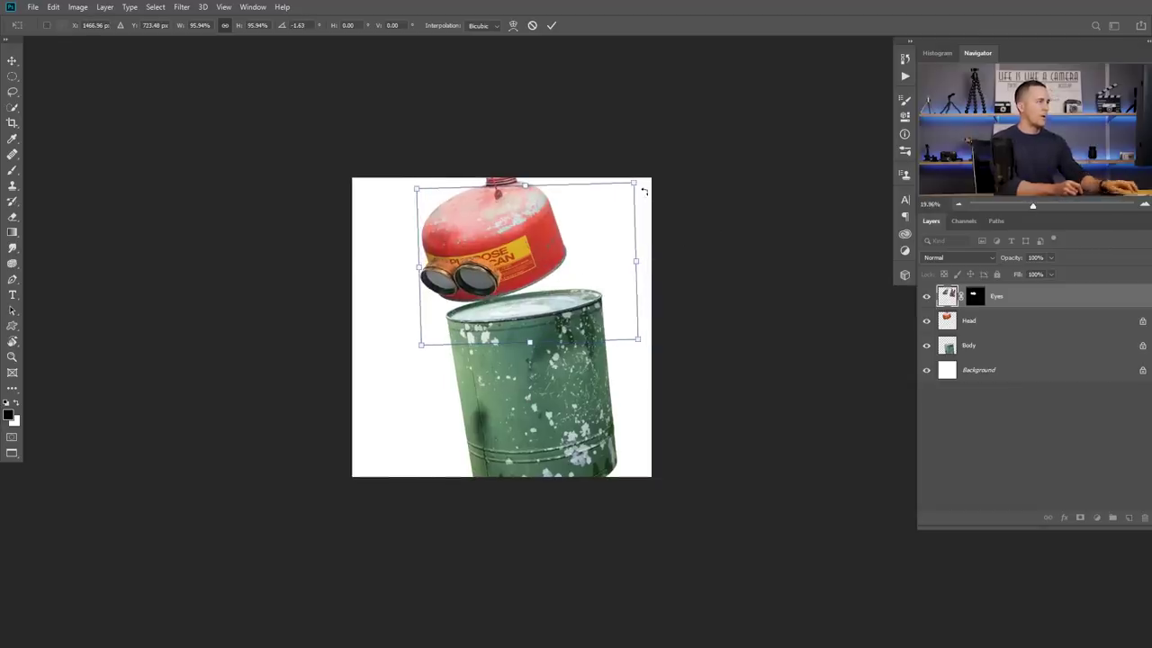
{"action": "left_click_drag", "start_coordinate": [635, 182], "coordinate": [644, 213]}
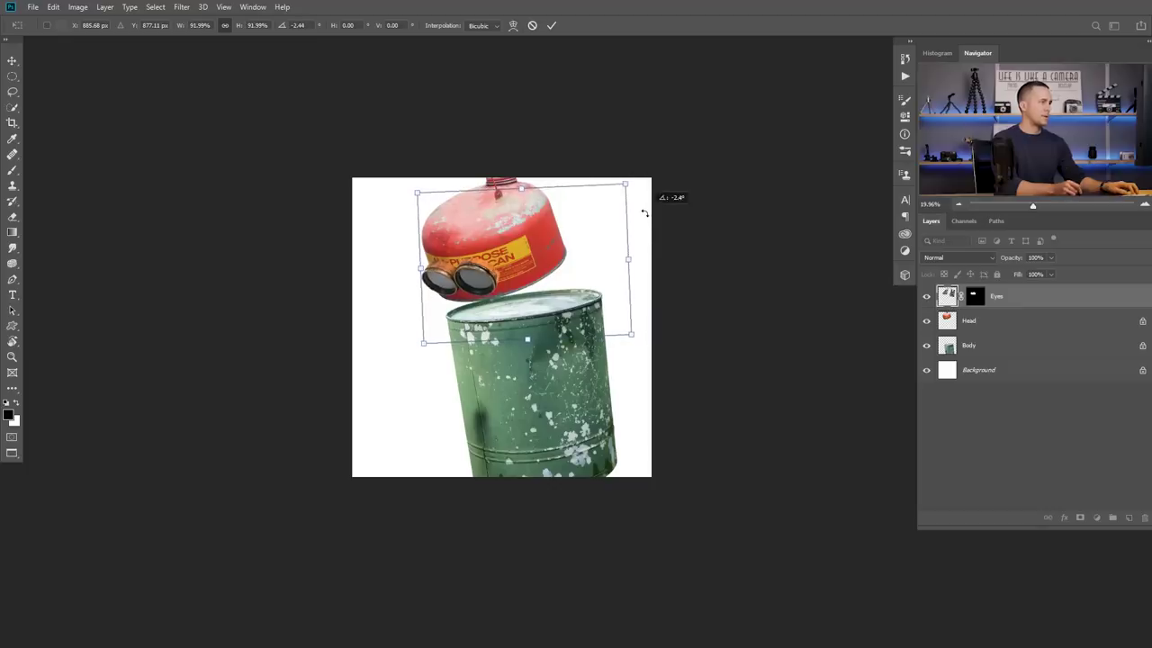
{"action": "key", "text": "Return"}
- Prepare a 20 px round brush with reduced hardness for refining the Eyes layer mask
{"action": "scroll", "coordinate": [549, 286], "scroll_direction": "down", "scroll_amount": 3}
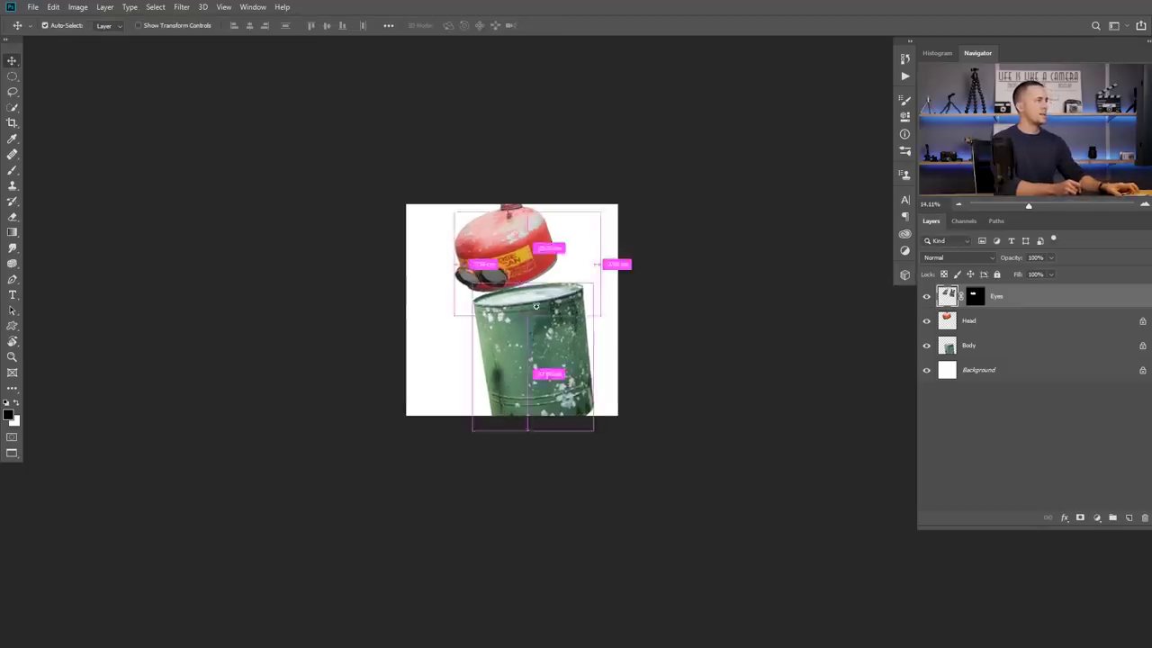
{"action": "scroll", "coordinate": [572, 321], "scroll_direction": "up", "scroll_amount": 8}
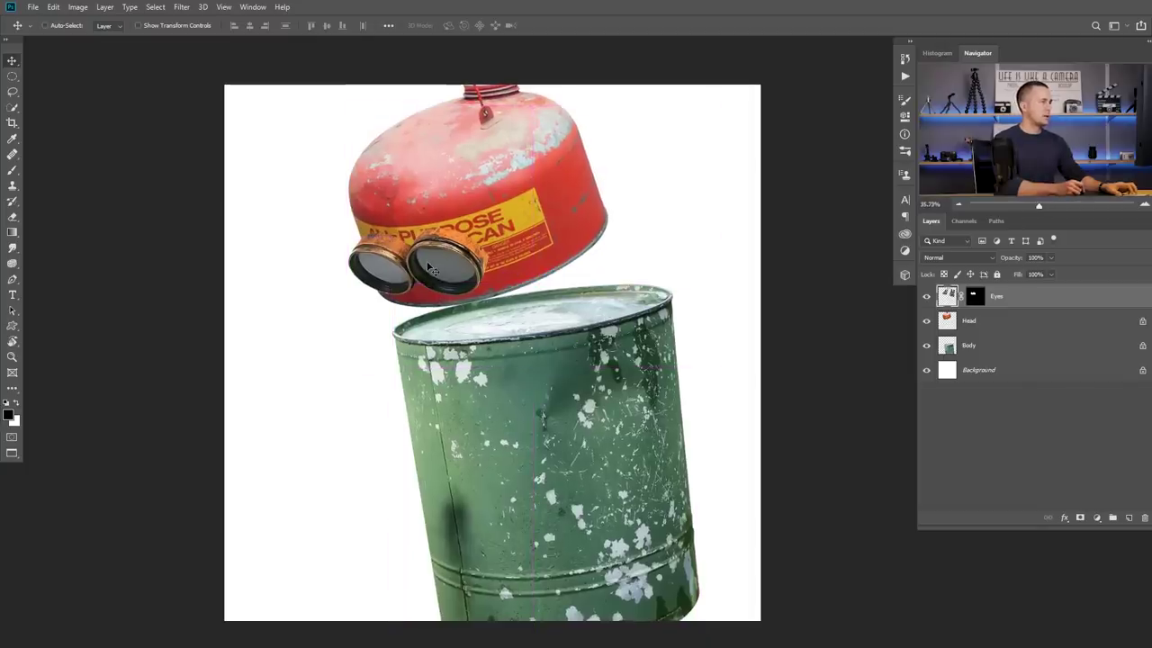
{"action": "scroll", "coordinate": [480, 273], "scroll_direction": "up", "scroll_amount": 4}
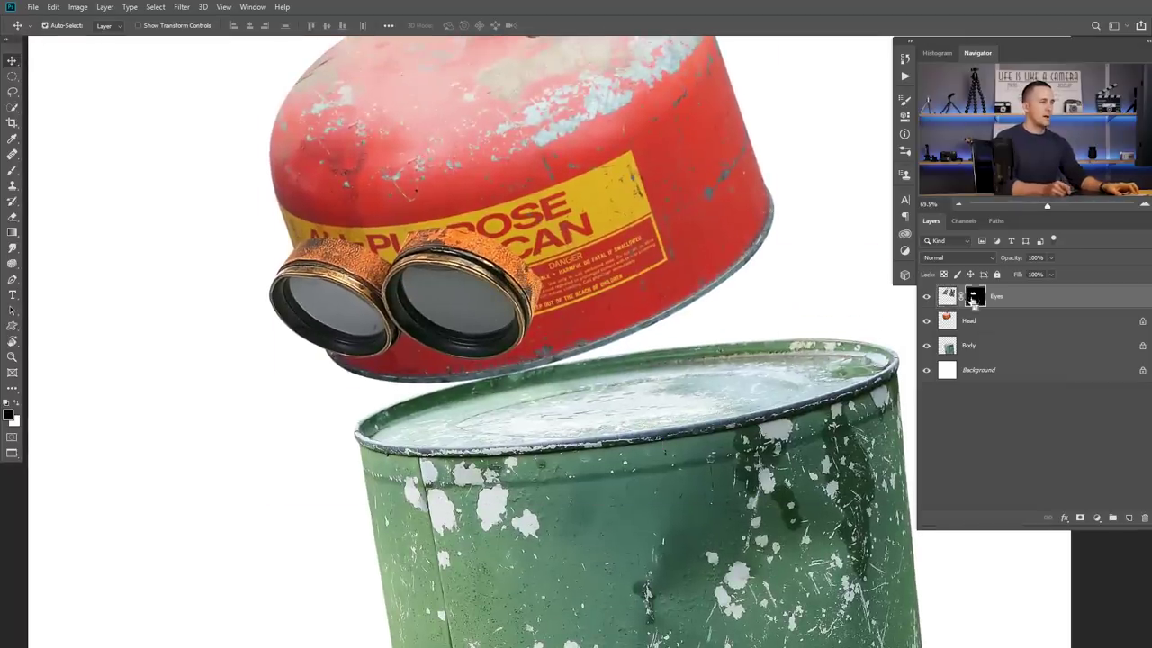
{"action": "scroll", "coordinate": [520, 267], "scroll_direction": "up", "scroll_amount": 2}
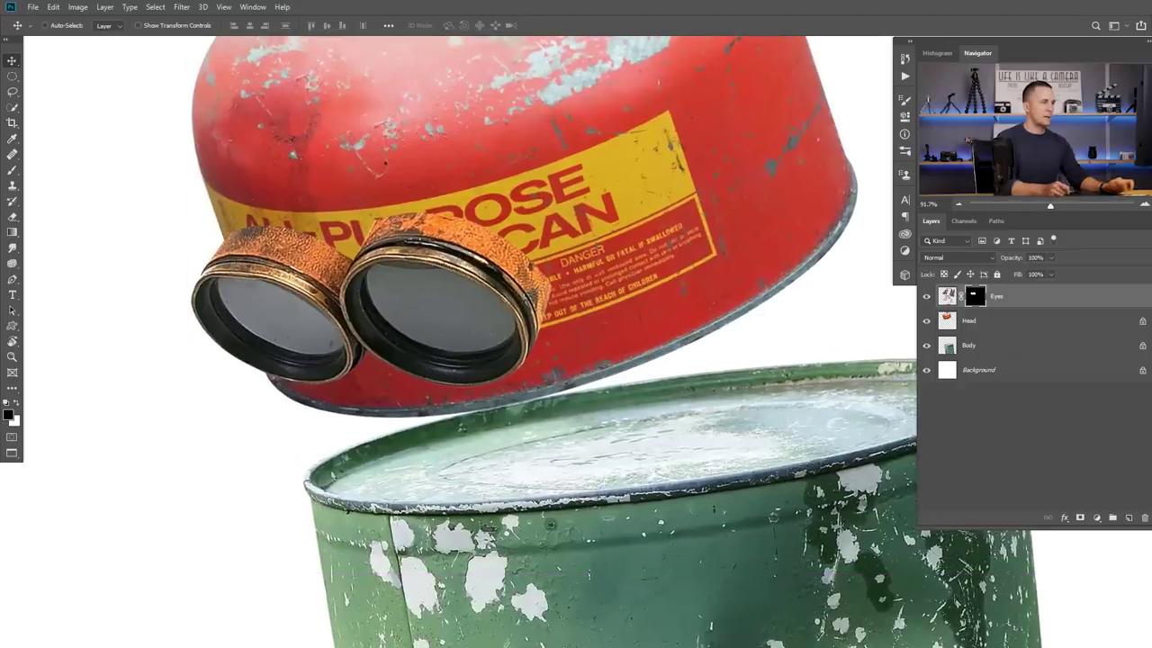
{"action": "key", "text": "b"}
{"action": "scroll", "coordinate": [549, 270], "scroll_direction": "up", "scroll_amount": 1}
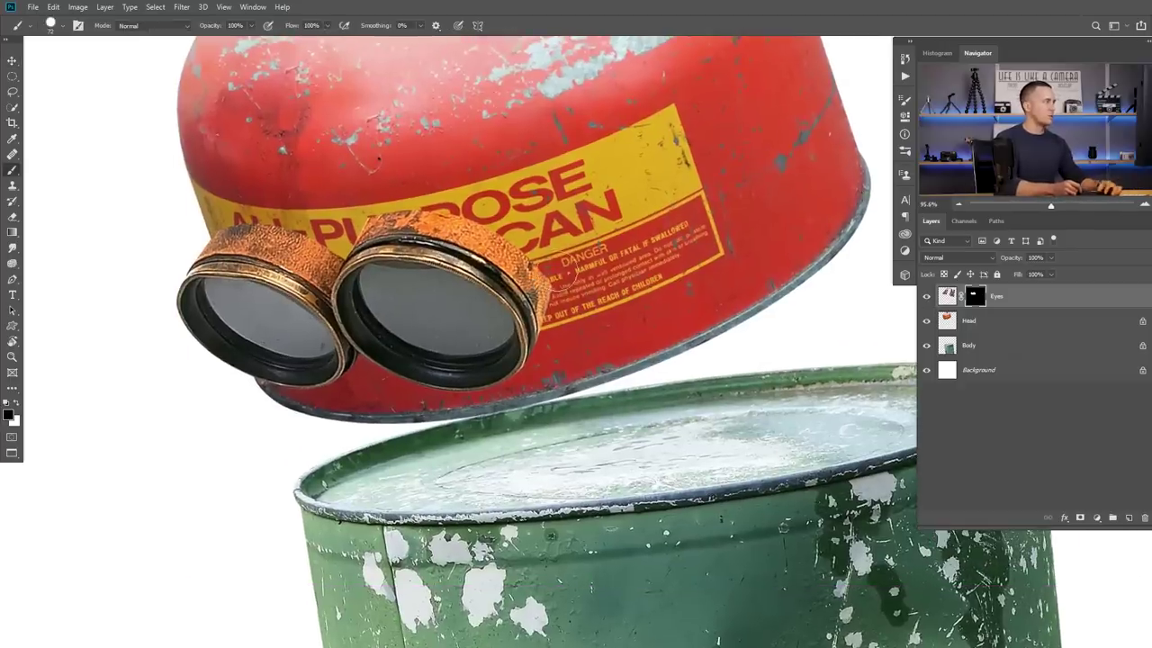
{"action": "right_click", "coordinate": [554, 265]}
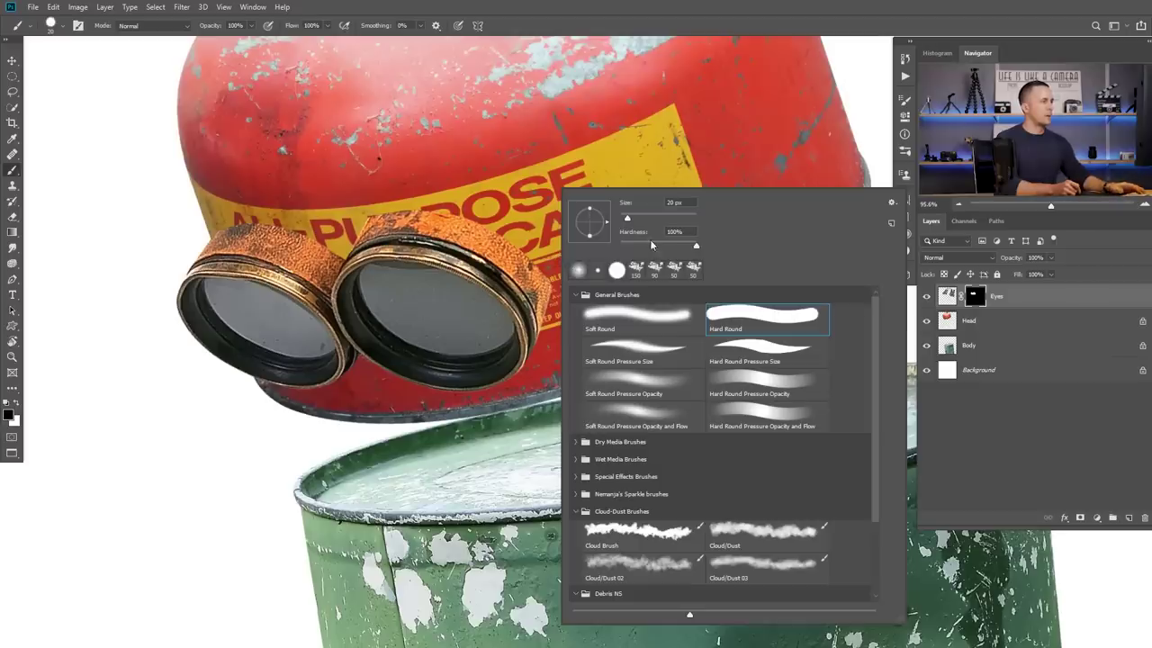
{"action": "key", "text": "Return"}
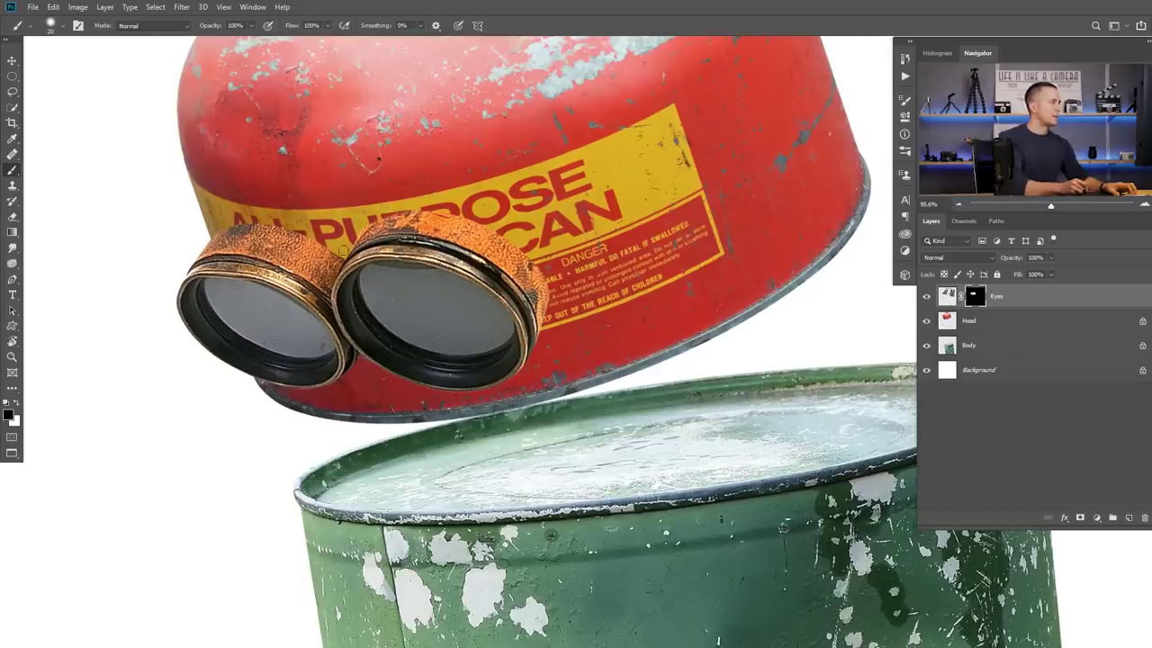
- Apply the layer mask of the Eyes layer permanently and toggle the layer's visibility to check the cut-out
{"action": "scroll", "coordinate": [333, 229], "scroll_direction": "down", "scroll_amount": 4}
{"action": "scroll", "coordinate": [432, 248], "scroll_direction": "up", "scroll_amount": 4}
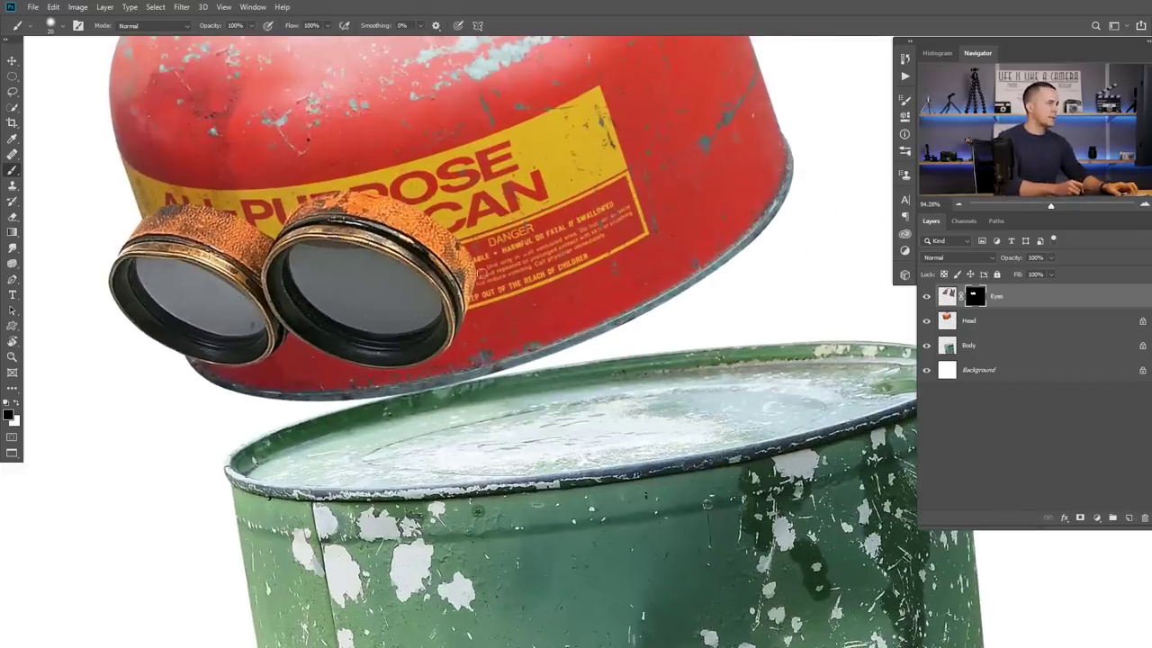
{"action": "scroll", "coordinate": [482, 275], "scroll_direction": "down", "scroll_amount": 3}
{"action": "right_click", "coordinate": [976, 300]}
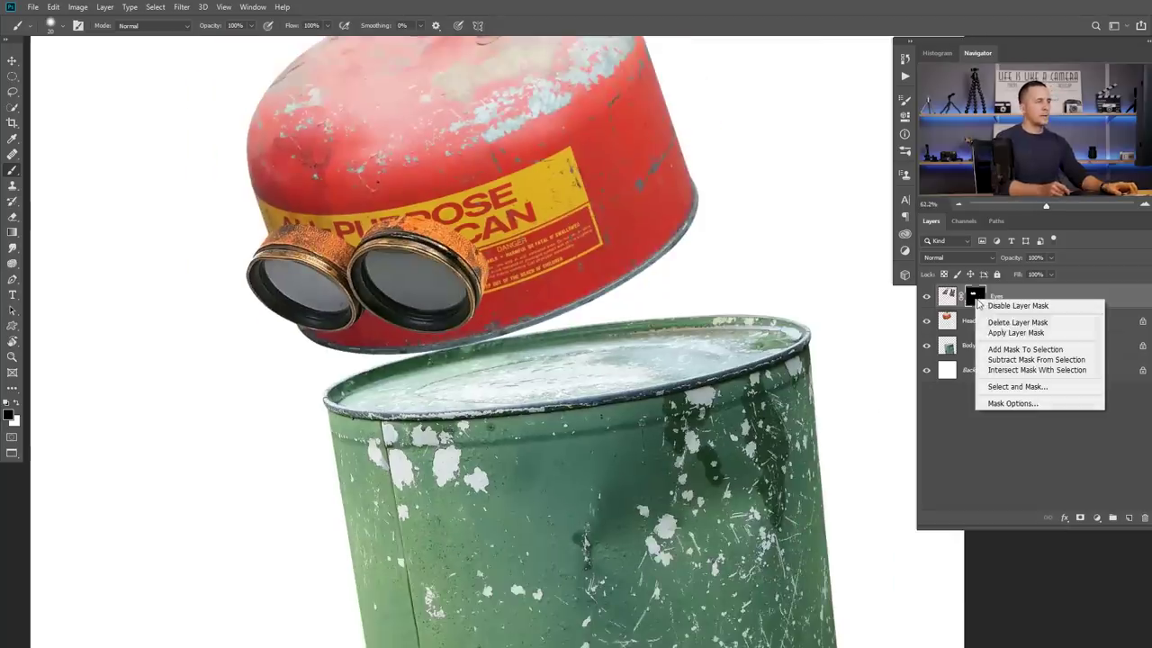
{"action": "left_click", "coordinate": [1000, 332]}
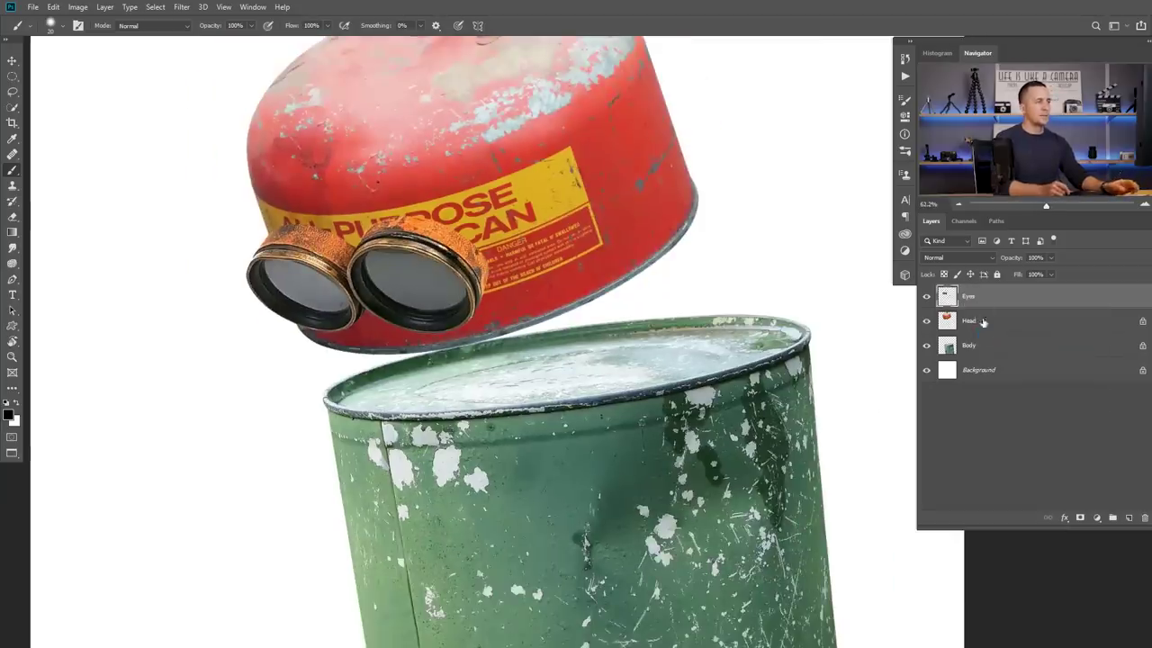
{"action": "left_click", "coordinate": [928, 299]}
{"action": "left_click", "coordinate": [929, 300]}
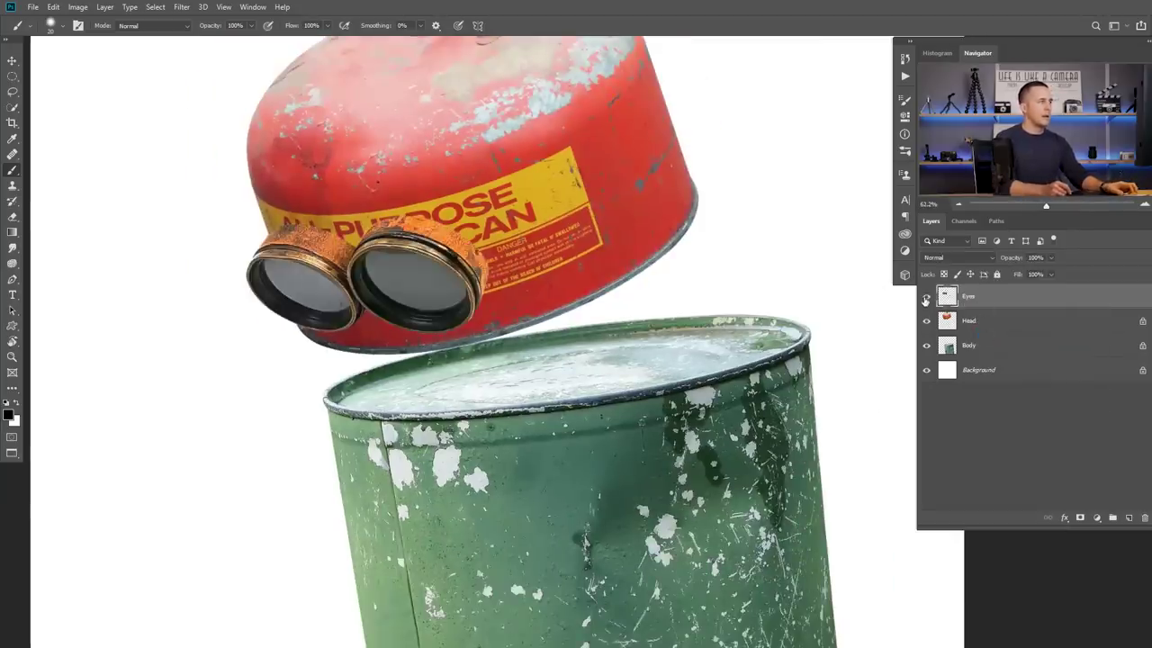
- Trace the black rim strip along the upper edge of the larger lens with the Pen tool and turn the path into a selection
{"action": "scroll", "coordinate": [362, 263], "scroll_direction": "up", "scroll_amount": 2}
{"action": "scroll", "coordinate": [414, 244], "scroll_direction": "up", "scroll_amount": 2}
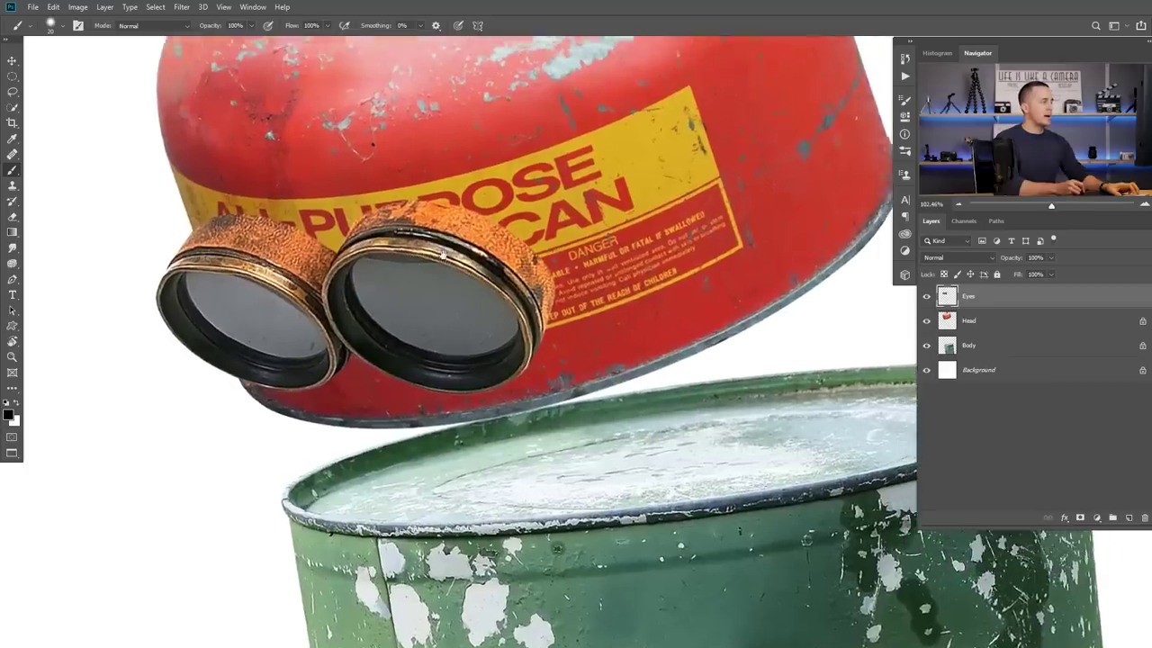
{"action": "key", "text": "p"}
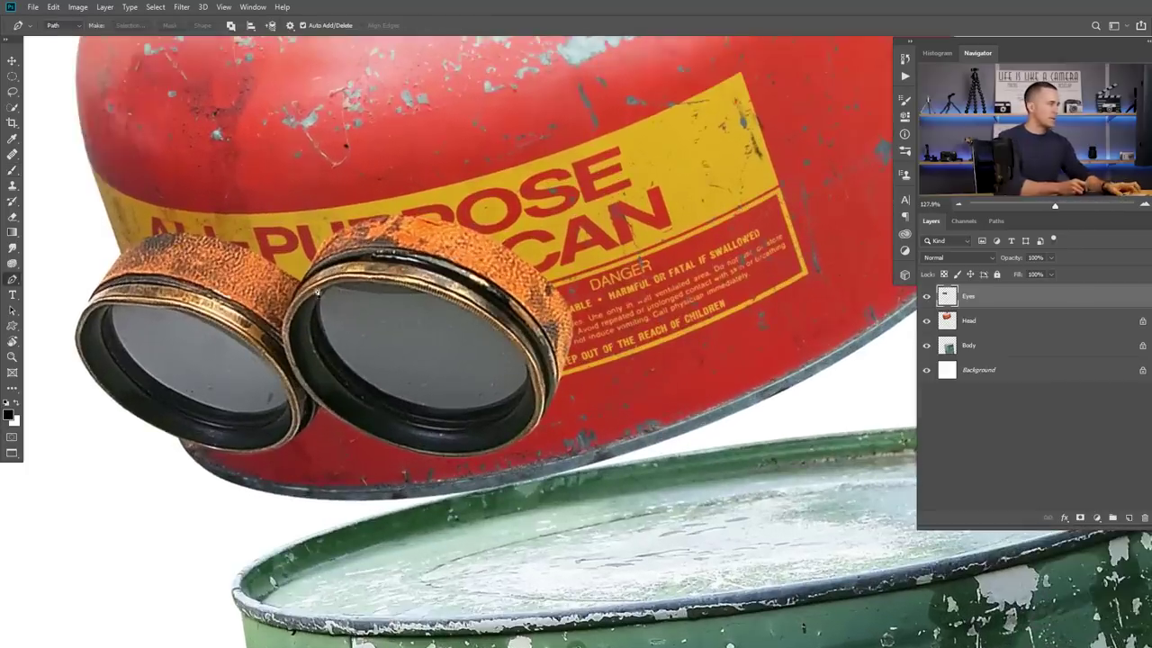
{"action": "scroll", "coordinate": [305, 287], "scroll_direction": "up", "scroll_amount": 1}
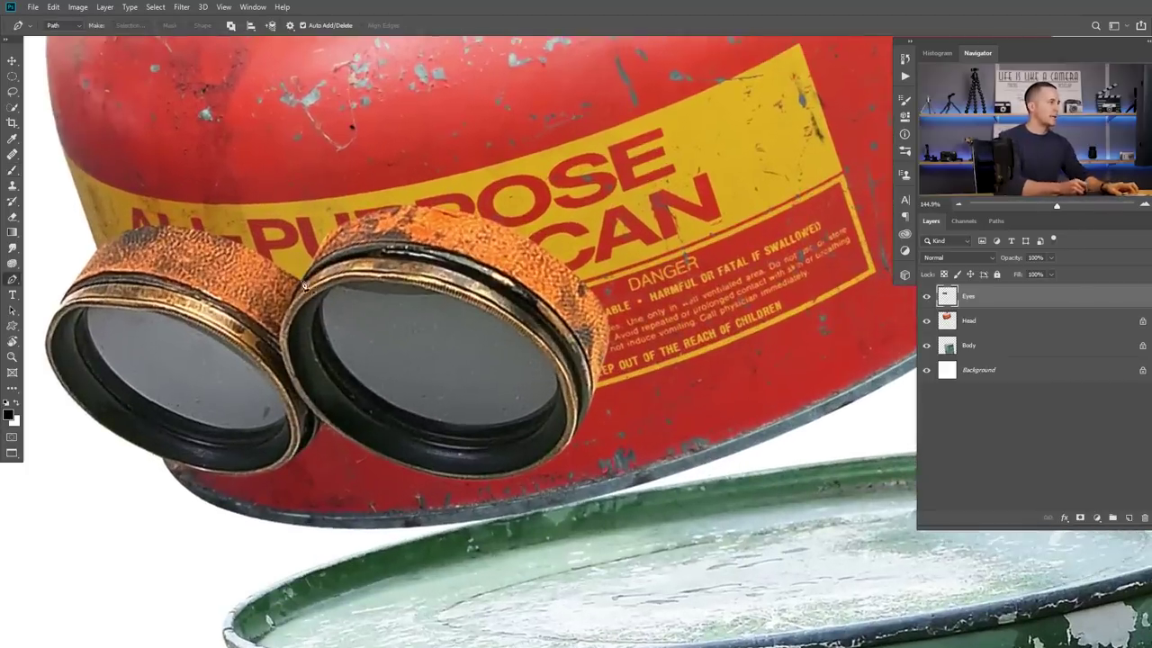
{"action": "scroll", "coordinate": [296, 292], "scroll_direction": "up", "scroll_amount": 1}
{"action": "left_click", "coordinate": [304, 288]}
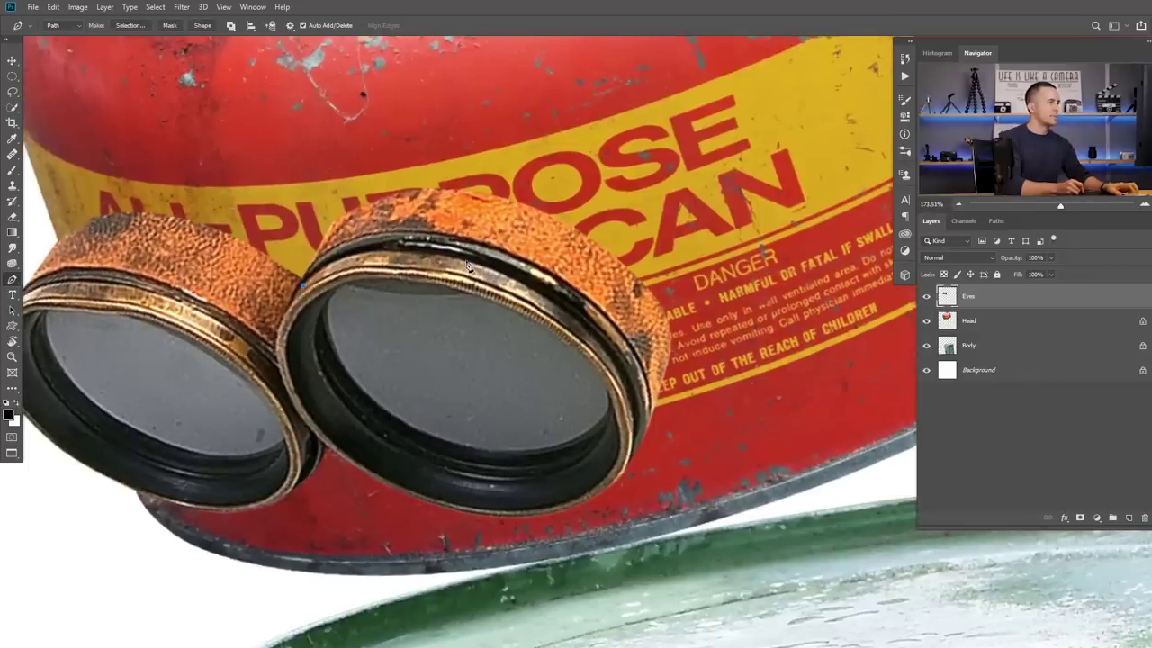
{"action": "left_click_drag", "start_coordinate": [467, 261], "coordinate": [575, 293]}
{"action": "left_click_drag", "start_coordinate": [627, 389], "coordinate": [564, 346]}
{"action": "left_click_drag", "start_coordinate": [564, 347], "coordinate": [583, 294]}
{"action": "left_click_drag", "start_coordinate": [437, 140], "coordinate": [512, 264]}
{"action": "left_click_drag", "start_coordinate": [512, 264], "coordinate": [376, 226]}
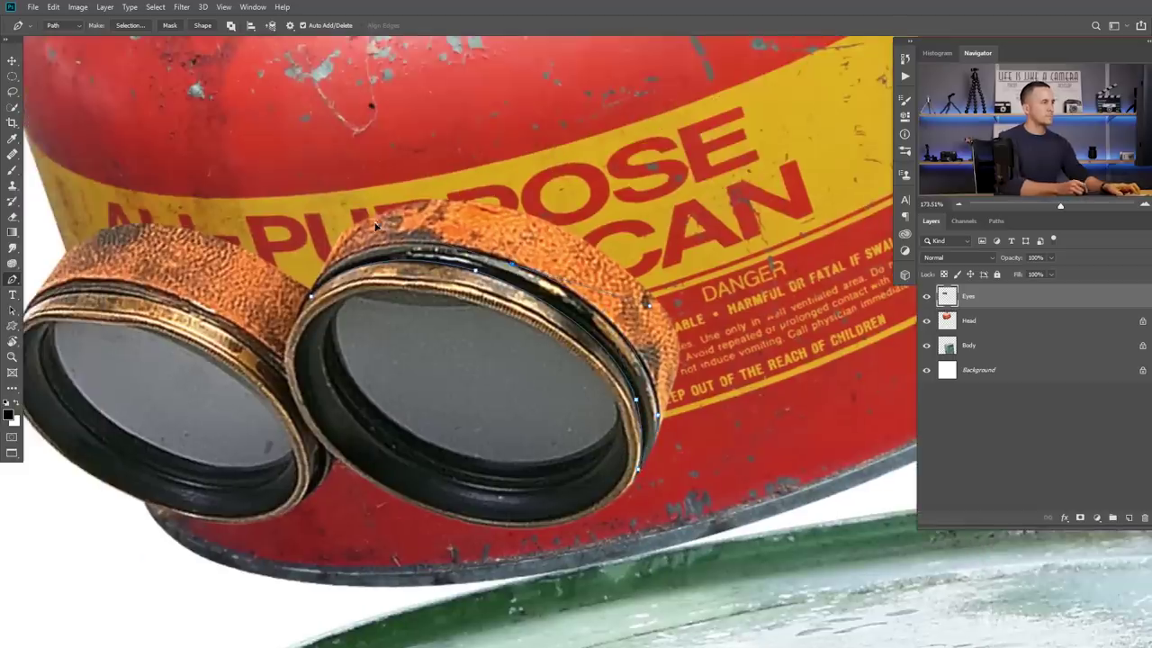
{"action": "left_click_drag", "start_coordinate": [483, 270], "coordinate": [466, 272]}
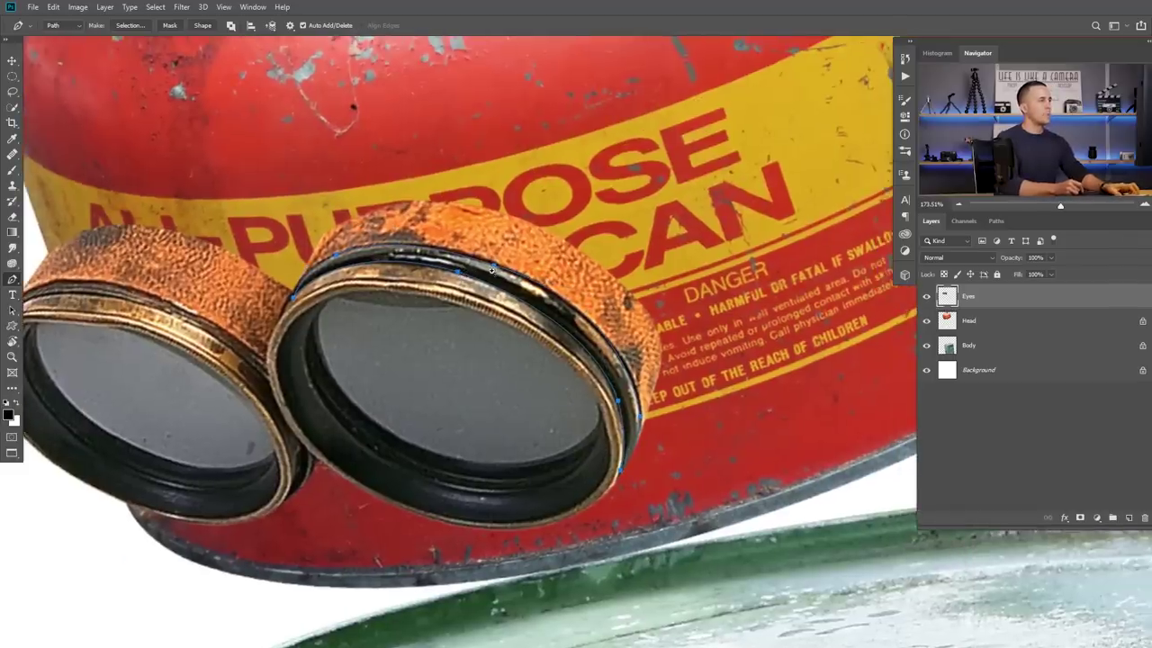
{"action": "scroll", "coordinate": [491, 270], "scroll_direction": "down", "scroll_amount": 2}
{"action": "key", "text": "ctrl+Return"}
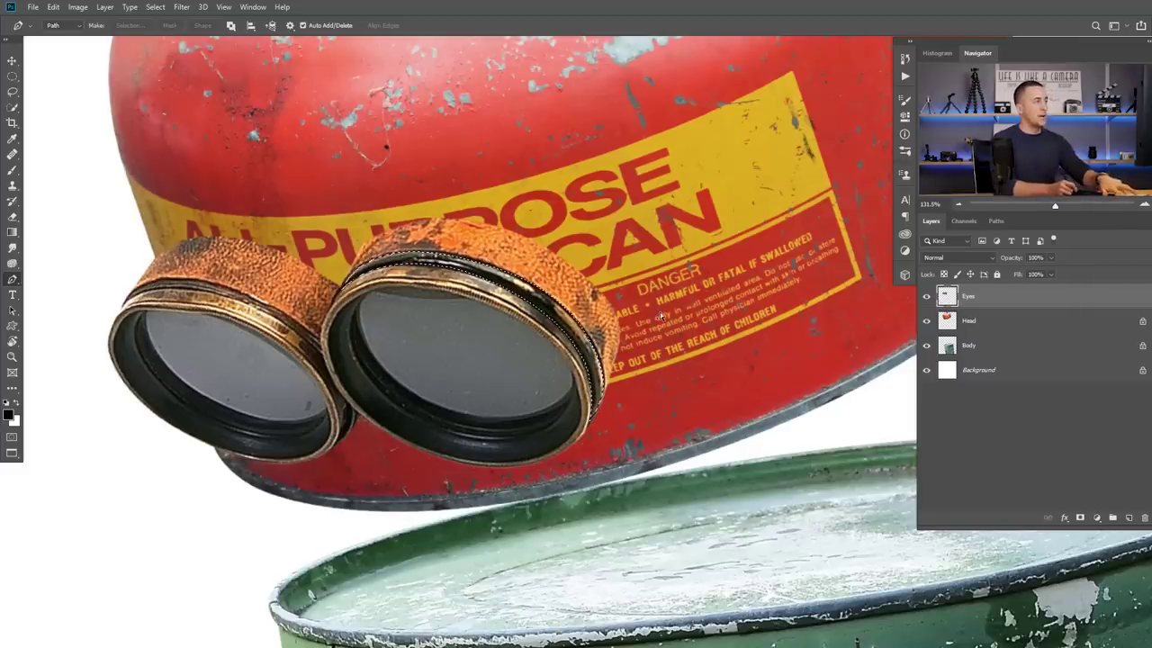
- Copy the selected rim strip to a new layer below Eyes and position it along the back edge of the larger lens's orange barrel
{"action": "key", "text": "ctrl+j"}
{"action": "key", "text": "v"}
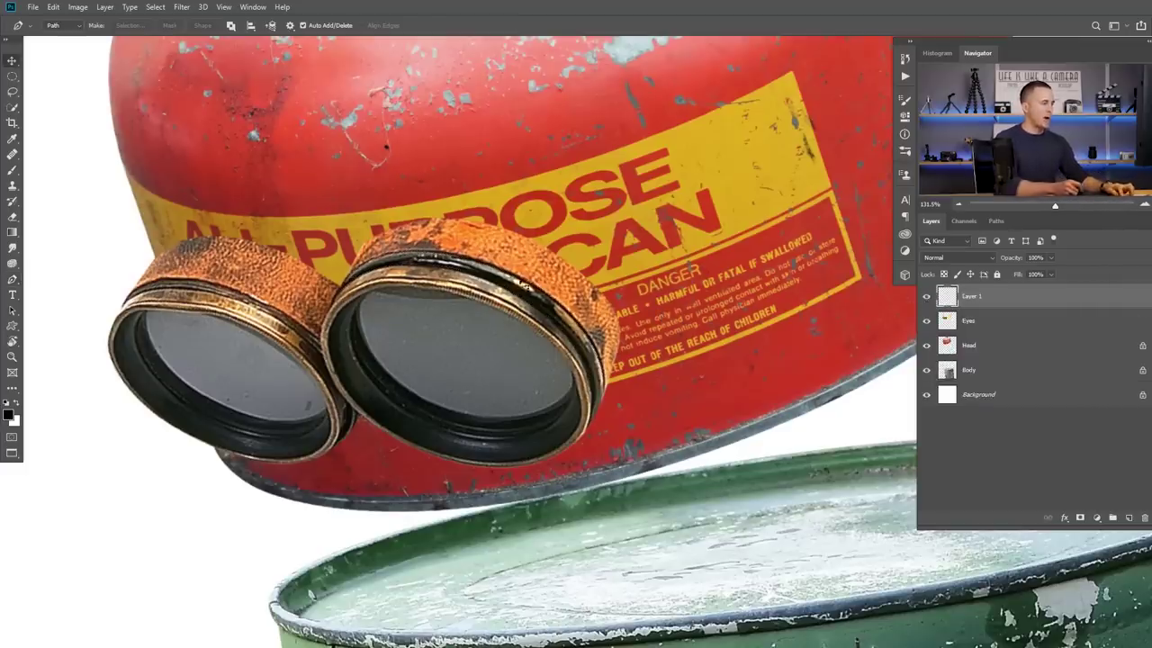
{"action": "left_click_drag", "start_coordinate": [490, 275], "coordinate": [504, 239]}
{"action": "left_click_drag", "start_coordinate": [994, 298], "coordinate": [1011, 321]}
{"action": "left_click_drag", "start_coordinate": [1011, 321], "coordinate": [999, 290]}
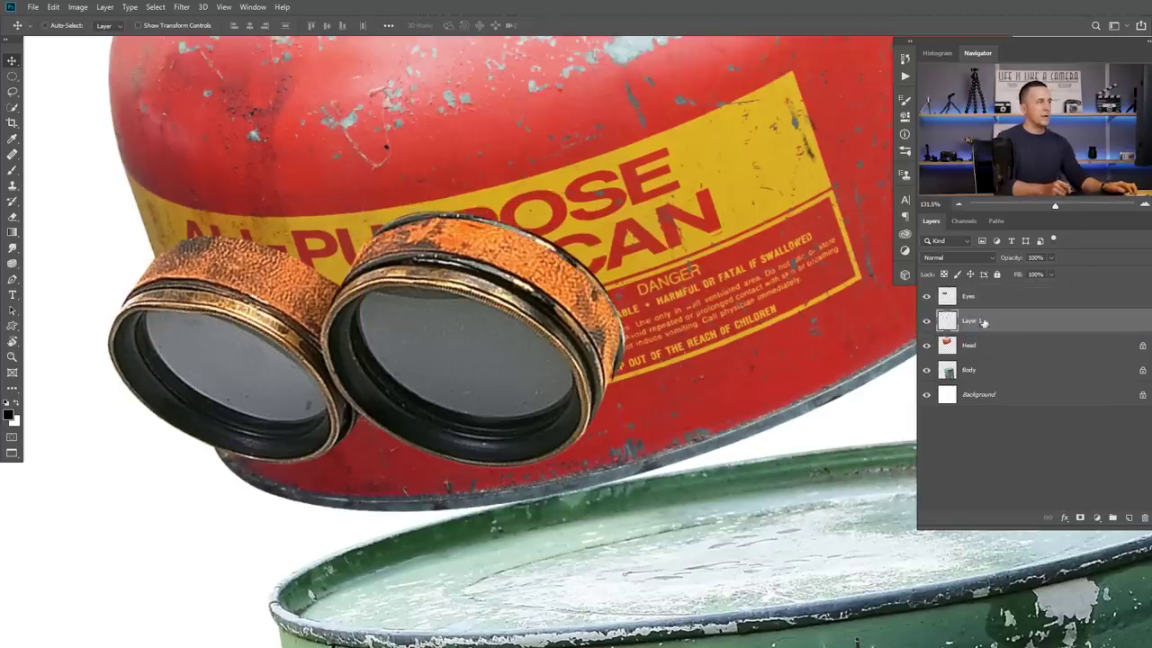
{"action": "left_click_drag", "start_coordinate": [555, 245], "coordinate": [551, 235]}
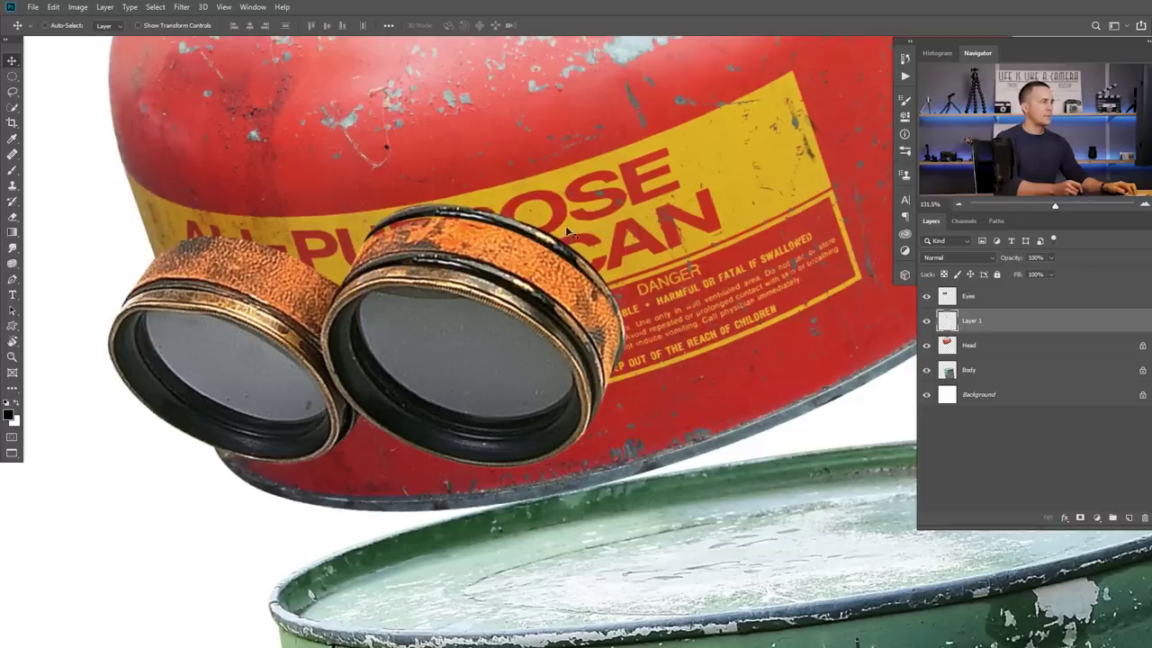
- Warp the copied rim strip so it follows the curved back edge of the larger lens barrel
{"action": "key", "text": "ctrl+t"}
{"action": "right_click", "coordinate": [530, 270]}
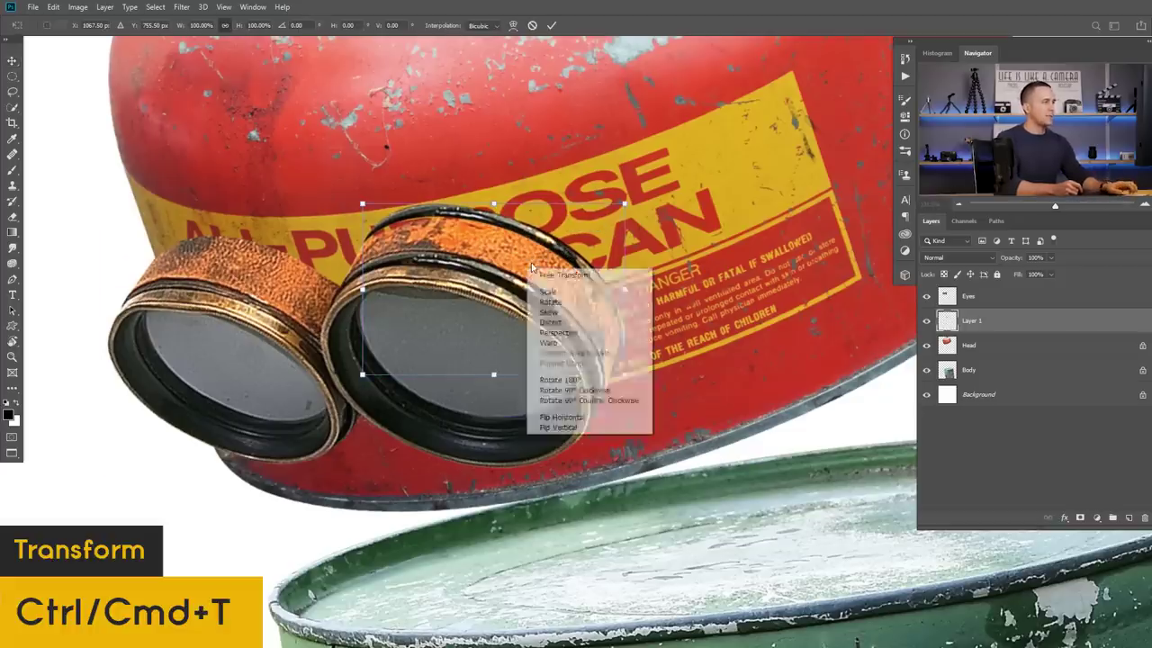
{"action": "left_click", "coordinate": [560, 343]}
{"action": "scroll", "coordinate": [454, 288], "scroll_direction": "up", "scroll_amount": 3}
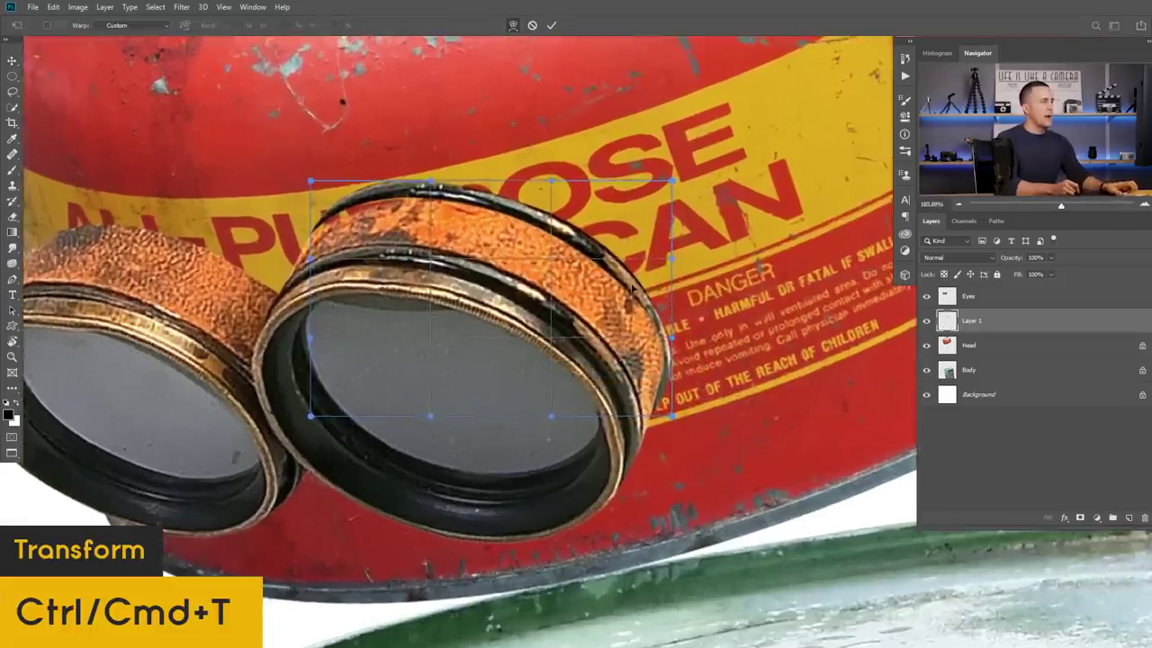
{"action": "left_click_drag", "start_coordinate": [673, 378], "coordinate": [673, 358]}
{"action": "left_click_drag", "start_coordinate": [325, 215], "coordinate": [339, 218]}
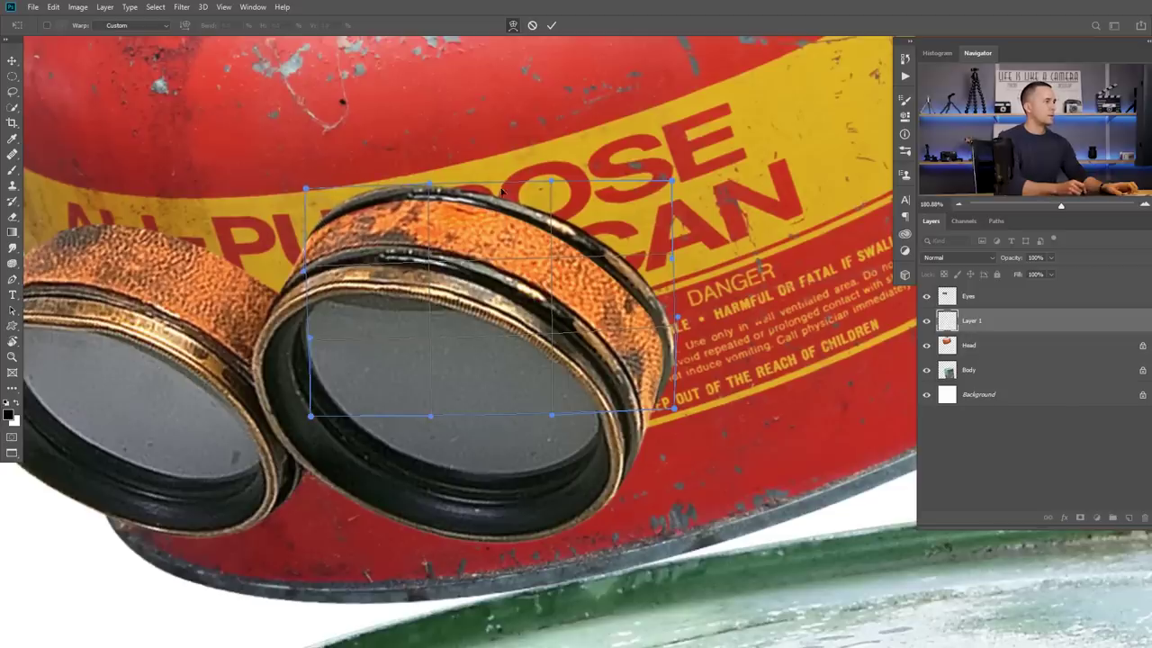
{"action": "left_click_drag", "start_coordinate": [503, 190], "coordinate": [502, 183]}
{"action": "left_click_drag", "start_coordinate": [393, 200], "coordinate": [369, 205]}
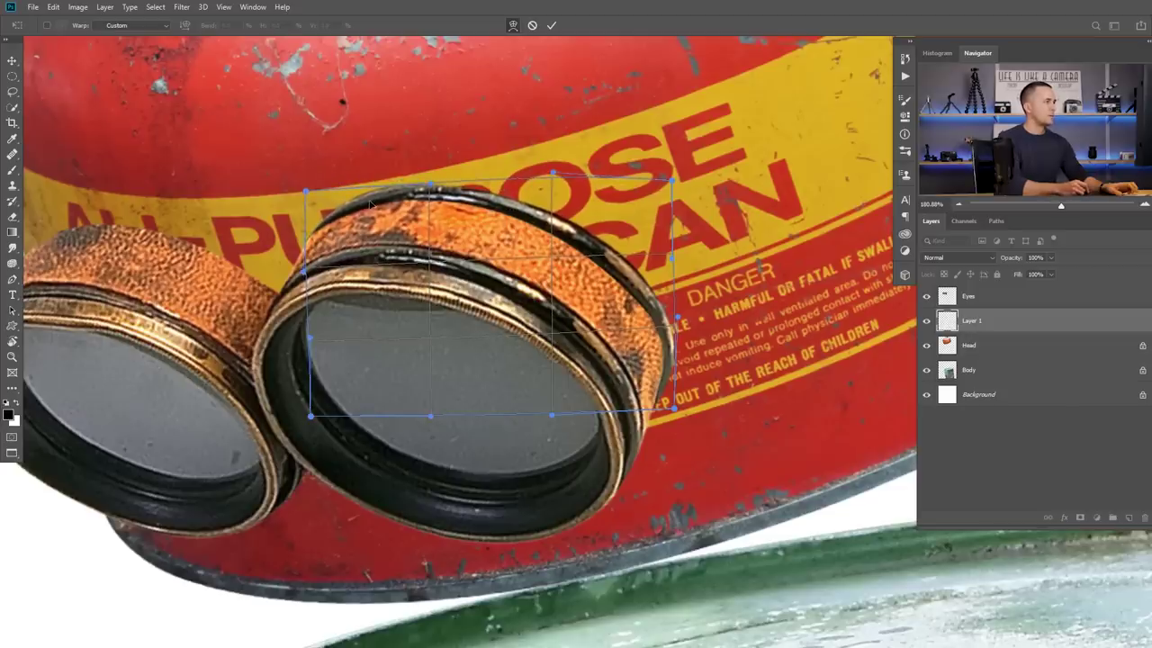
{"action": "left_click_drag", "start_coordinate": [612, 272], "coordinate": [572, 276]}
{"action": "key", "text": "Return"}
{"action": "scroll", "coordinate": [572, 276], "scroll_direction": "down", "scroll_amount": 2}
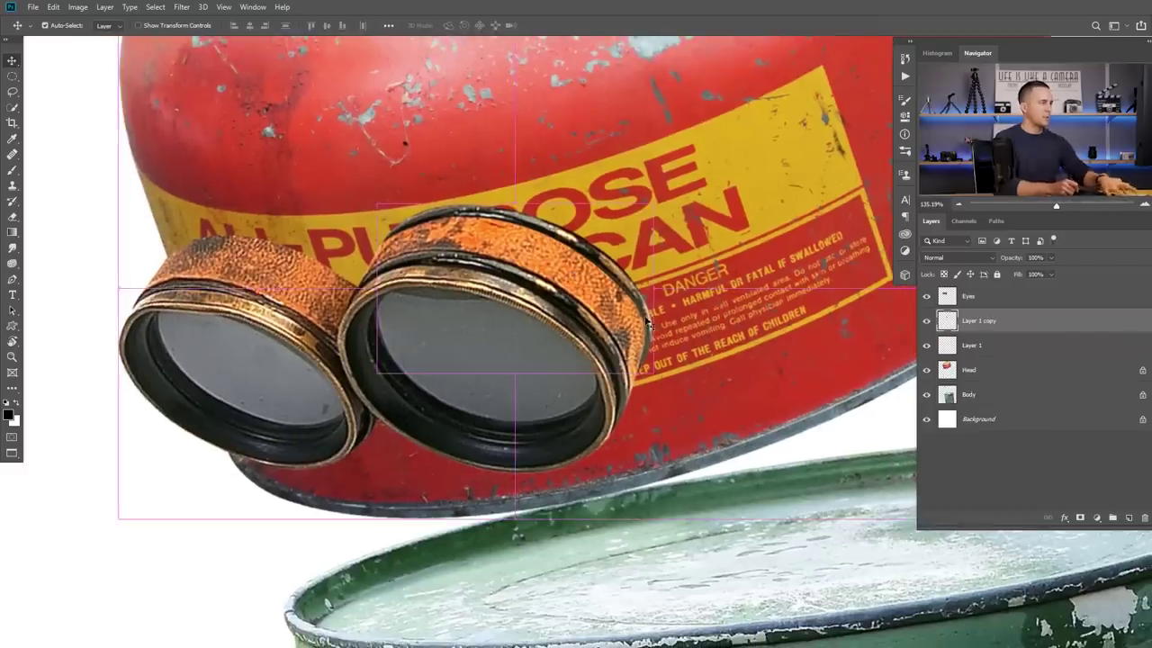
- Duplicate the rim strip onto the back edge of the smaller lens barrel and scale it down slightly to fit
{"action": "left_click_drag", "start_coordinate": [508, 220], "coordinate": [286, 239]}
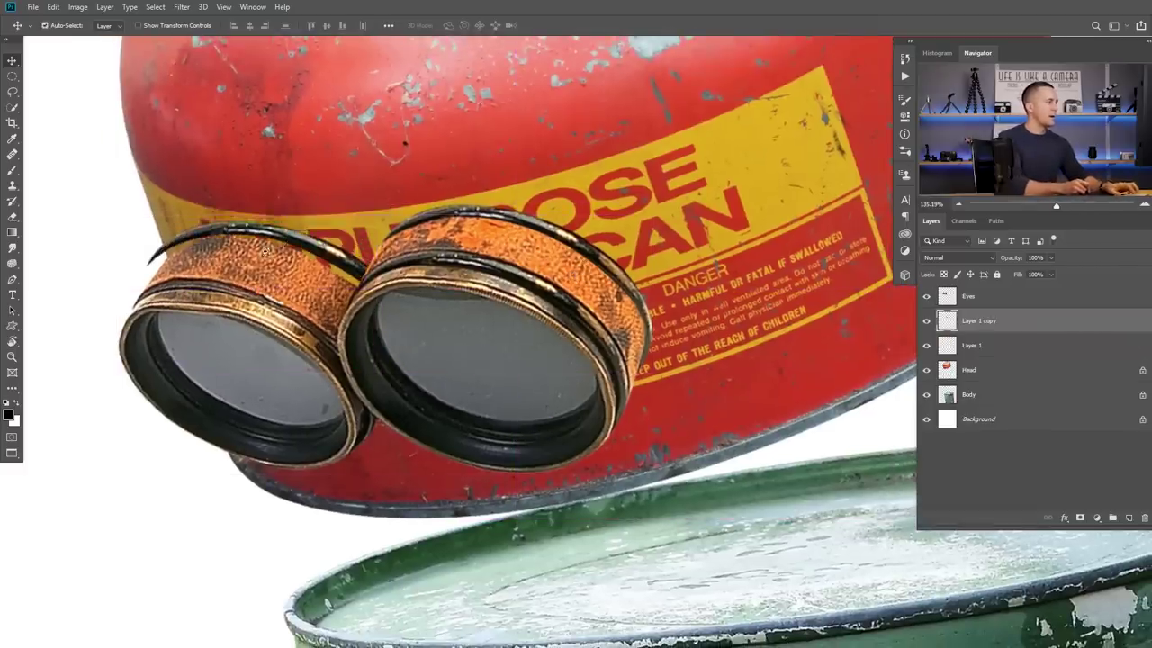
{"action": "scroll", "coordinate": [286, 239], "scroll_direction": "up", "scroll_amount": 3}
{"action": "key", "text": "ctrl+t"}
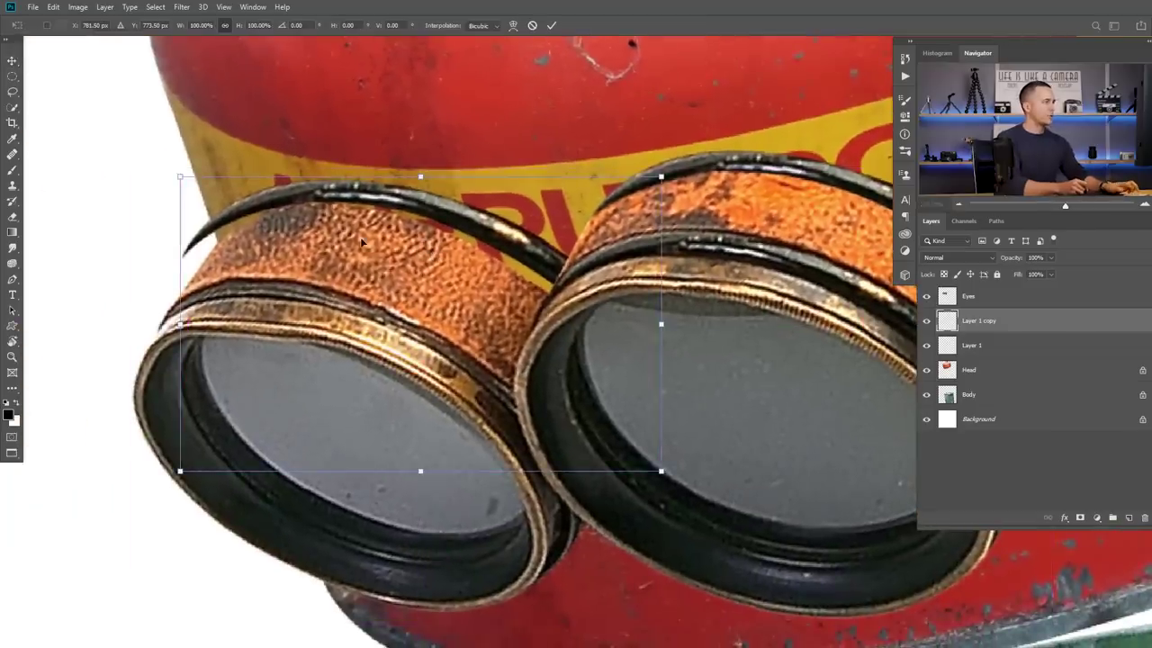
{"action": "left_click_drag", "start_coordinate": [180, 178], "coordinate": [196, 197]}
- Warp the duplicated rim strip so it follows the curved back edge of the smaller lens barrel
{"action": "right_click", "coordinate": [420, 244]}
{"action": "left_click", "coordinate": [445, 326]}
{"action": "left_click_drag", "start_coordinate": [345, 185], "coordinate": [329, 159]}
{"action": "left_click_drag", "start_coordinate": [193, 277], "coordinate": [196, 288]}
{"action": "left_click_drag", "start_coordinate": [598, 333], "coordinate": [595, 337]}
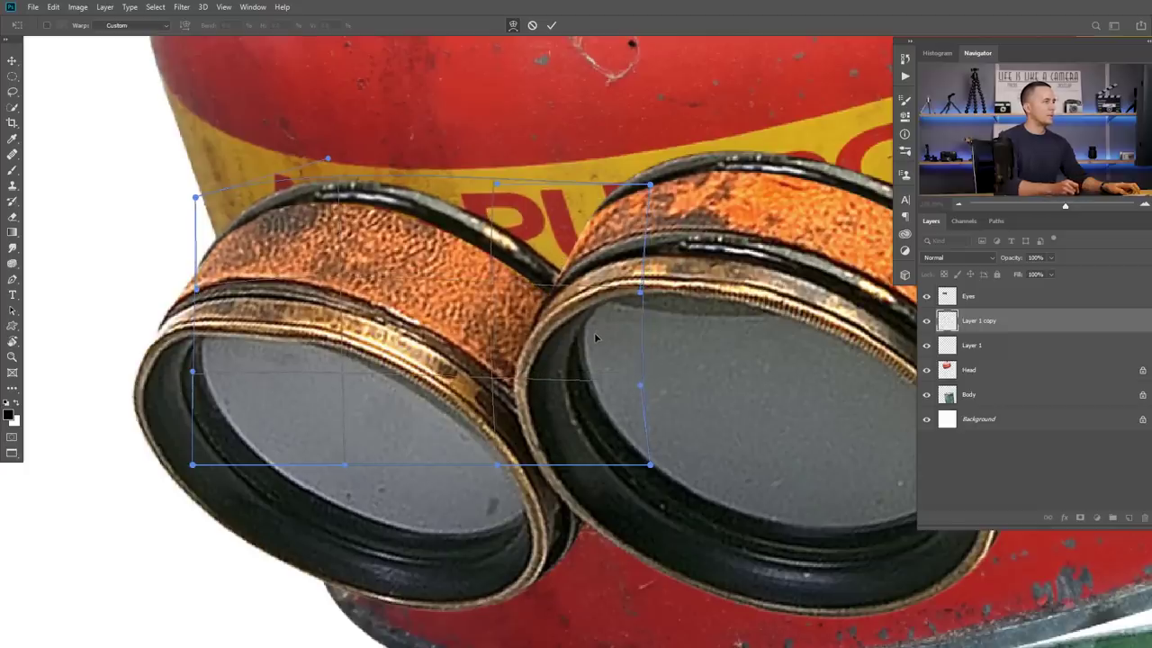
{"action": "left_click_drag", "start_coordinate": [404, 231], "coordinate": [399, 228]}
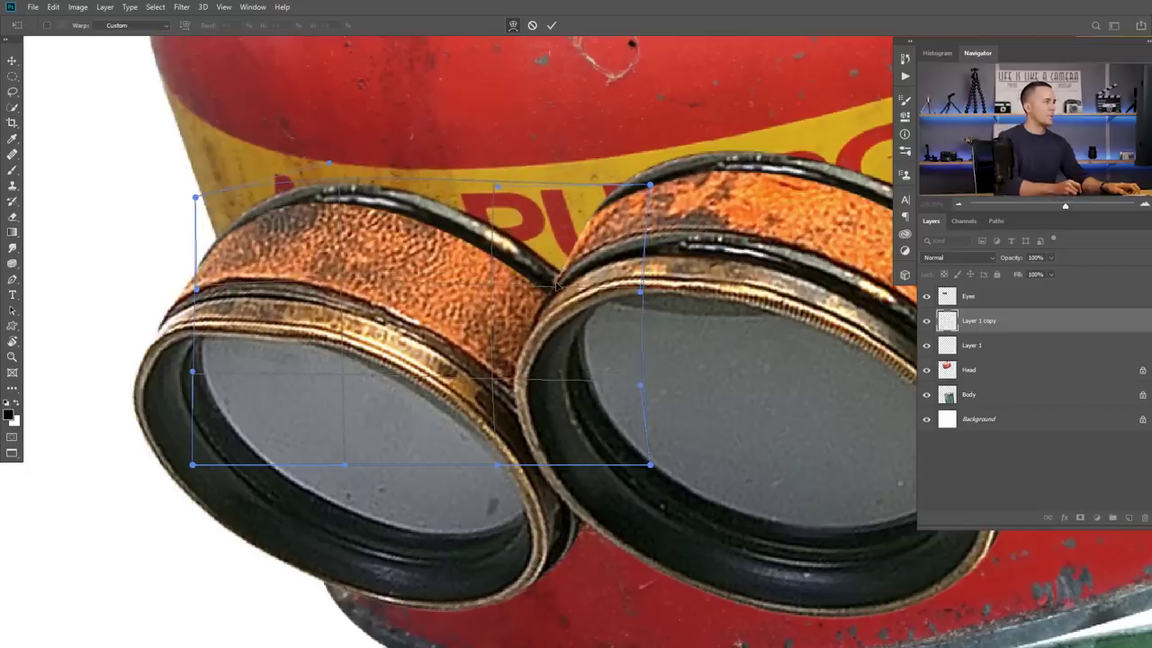
{"action": "left_click_drag", "start_coordinate": [556, 285], "coordinate": [557, 287]}
{"action": "scroll", "coordinate": [420, 290], "scroll_direction": "down", "scroll_amount": 5}
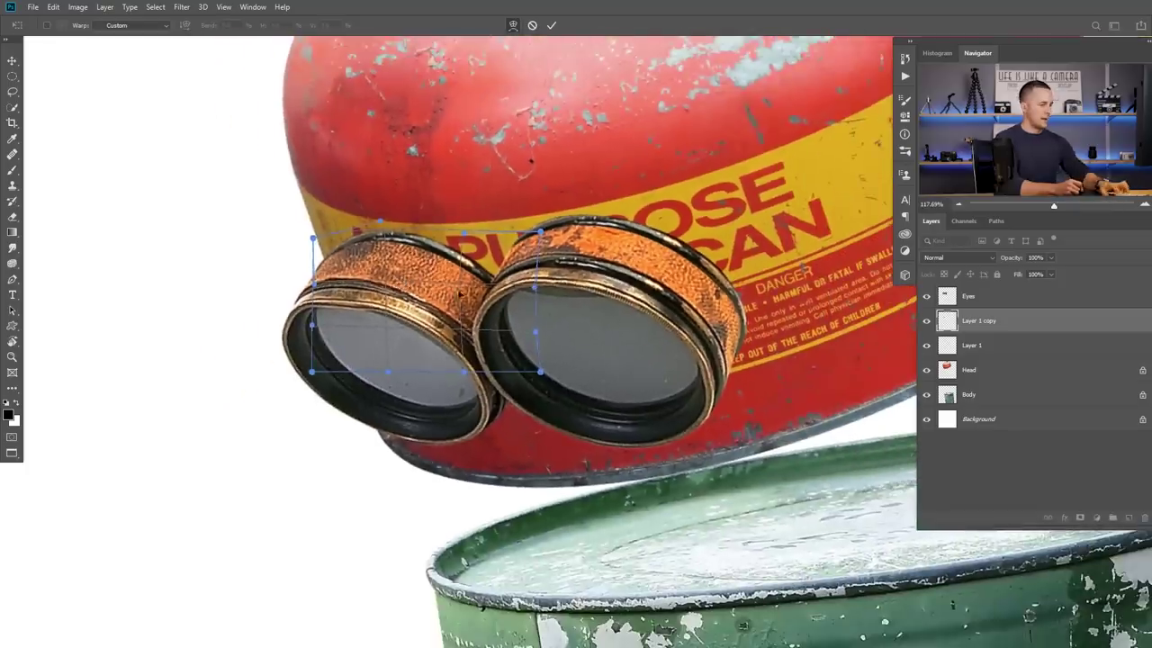
{"action": "key", "text": "Return"}
- Compare the character with and without the two rim layers by toggling the visibility of Layer 1 and Layer 1 copy
{"action": "scroll", "coordinate": [513, 278], "scroll_direction": "down", "scroll_amount": 2}
{"action": "key", "text": "ctrl+0"}
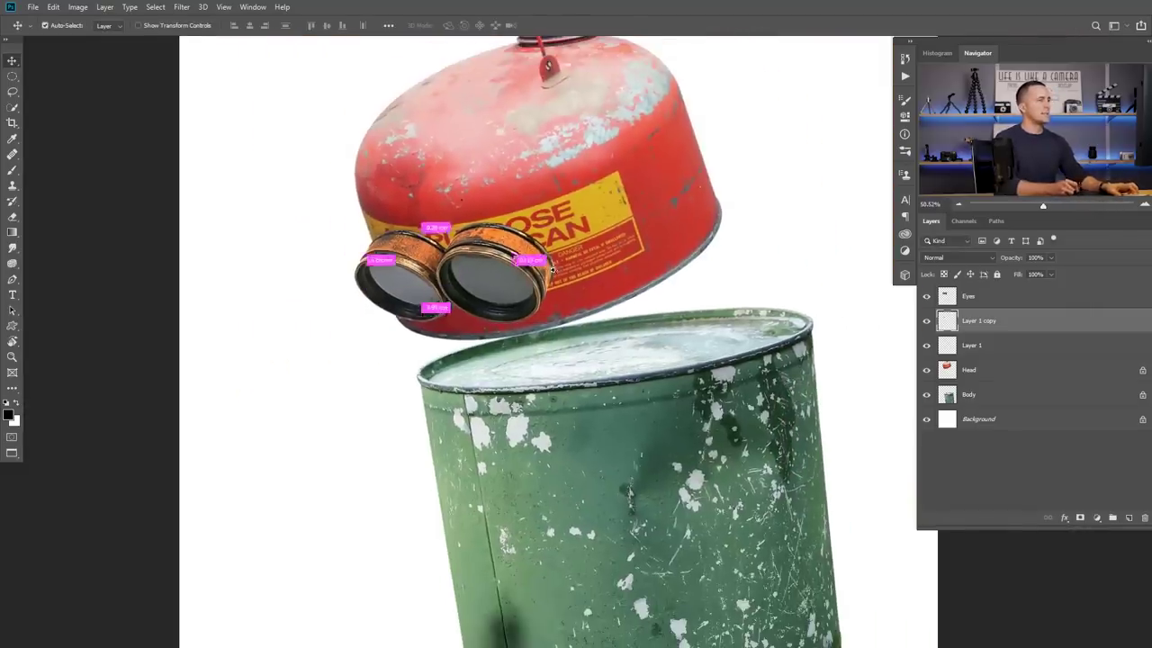
{"action": "left_click", "coordinate": [926, 320]}
{"action": "left_click", "coordinate": [928, 344]}
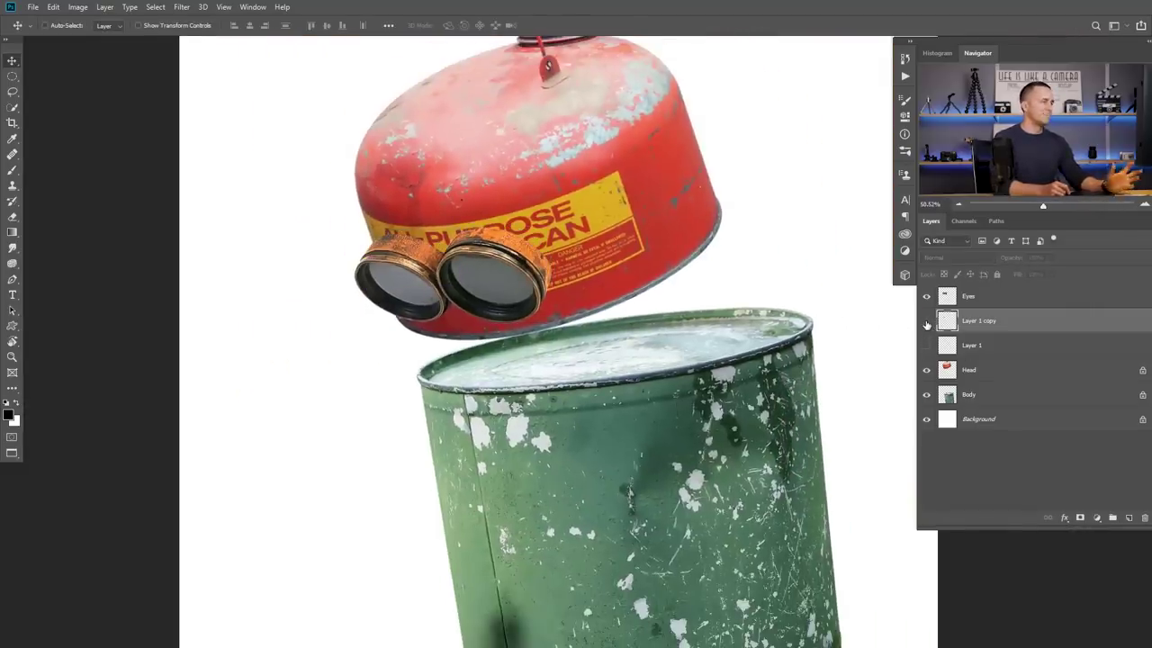
{"action": "left_click_drag", "start_coordinate": [928, 320], "coordinate": [927, 345]}
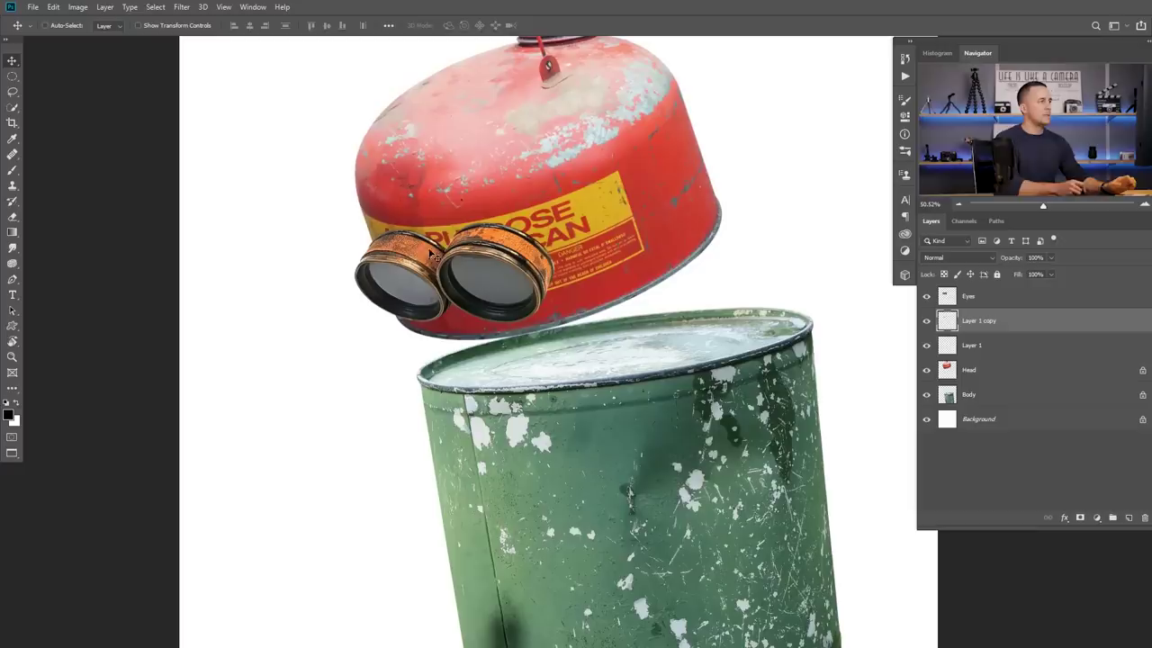
{"action": "left_click_drag", "start_coordinate": [559, 238], "coordinate": [532, 260]}
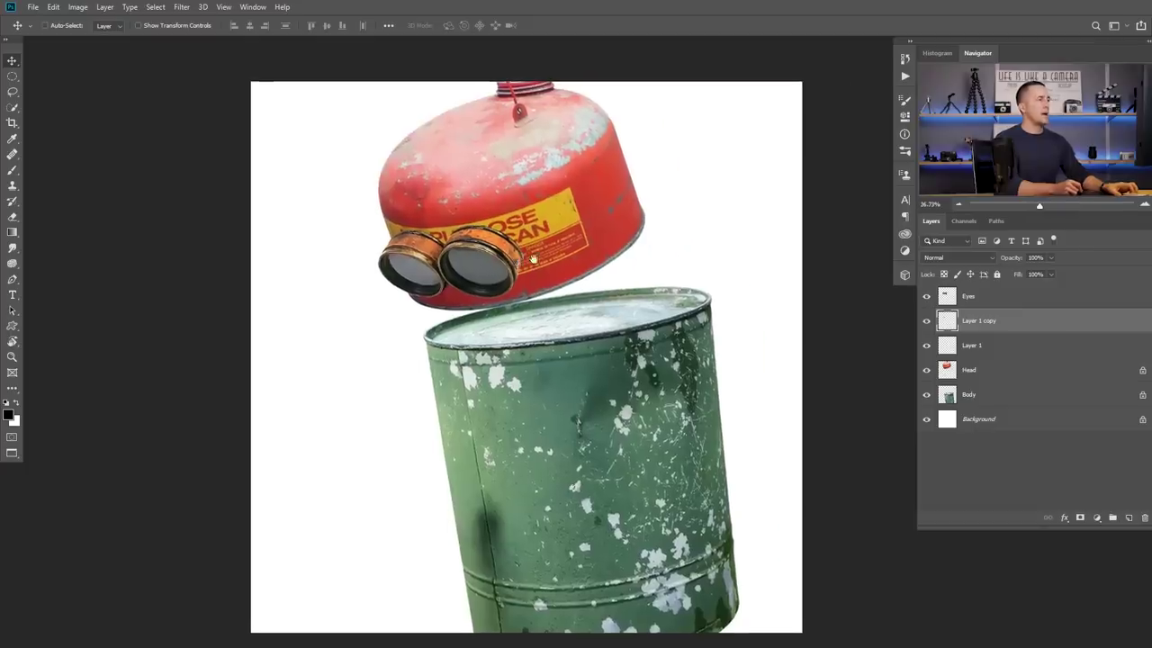
{"action": "scroll", "coordinate": [626, 286], "scroll_direction": "down", "scroll_amount": 1}
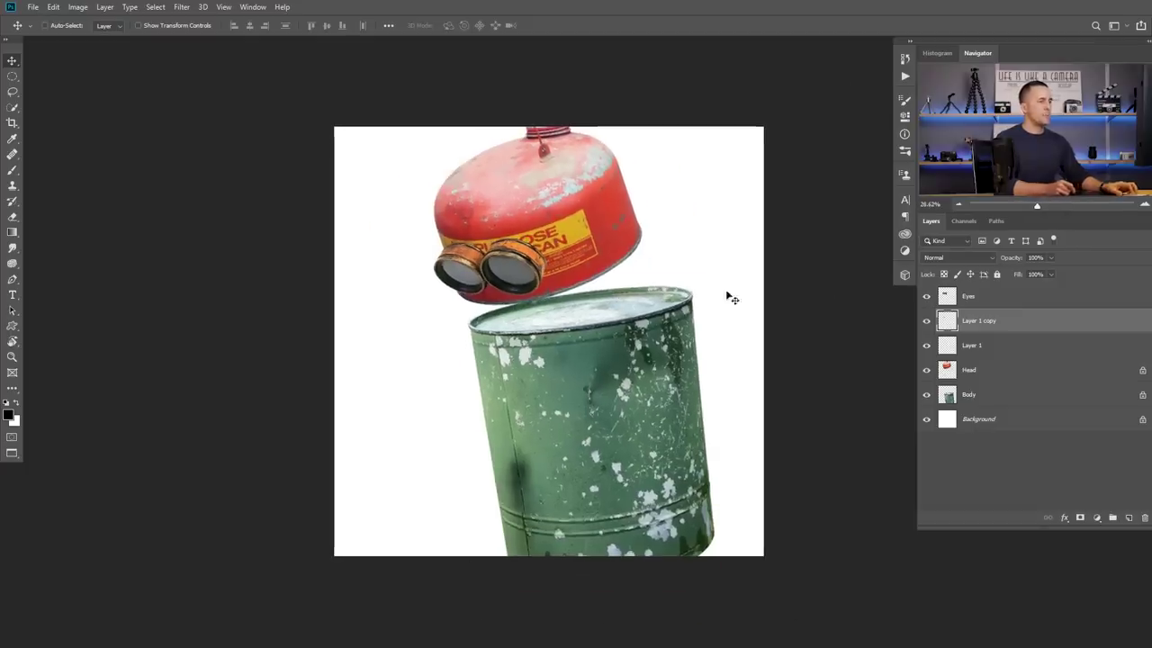
- Merge Layer 1 copy and Layer 1 into the Eyes layer, and toggle the merged layer's visibility to check it
{"action": "left_click", "coordinate": [976, 297], "text": "shift"}
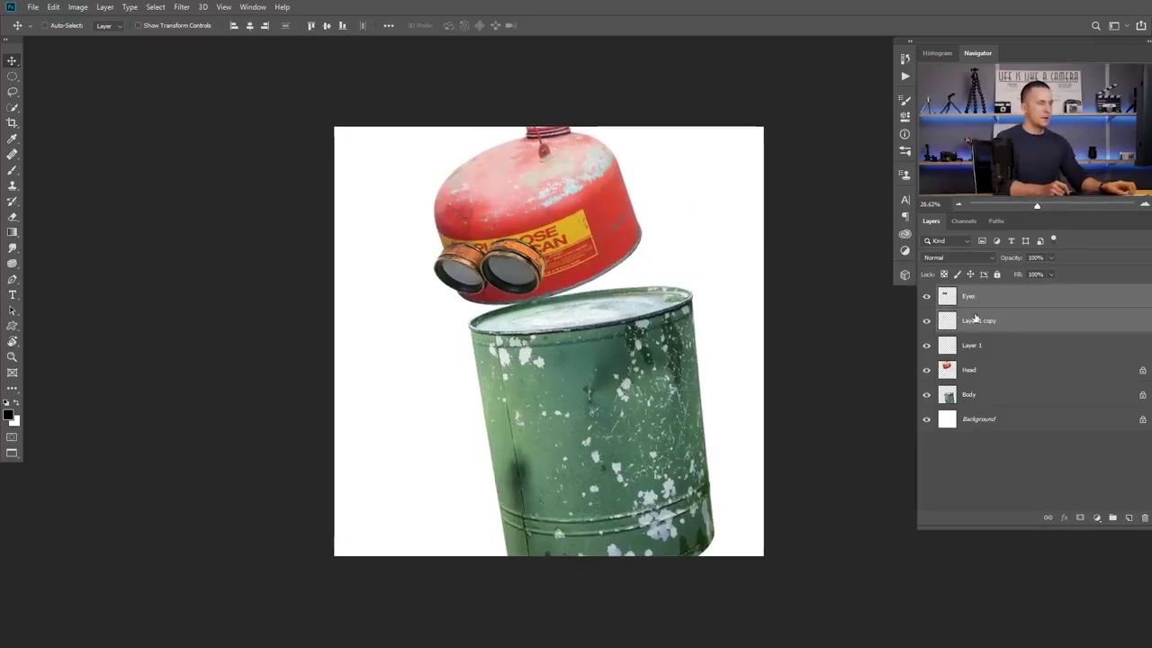
{"action": "key", "text": "ctrl+e"}
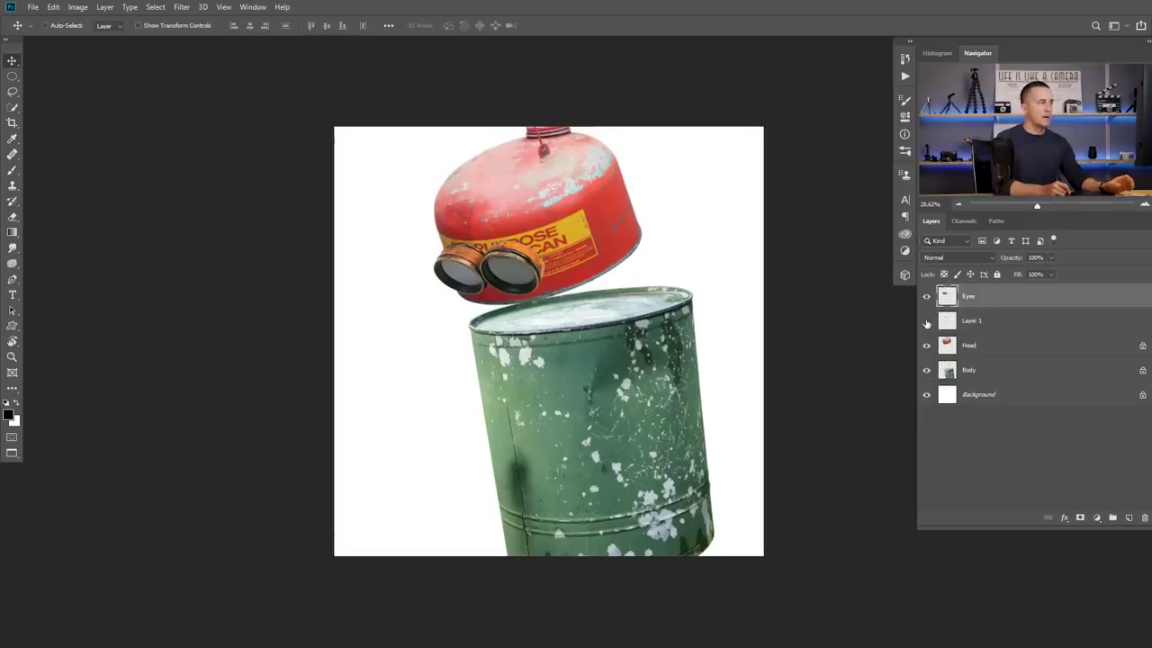
{"action": "left_click", "coordinate": [981, 321]}
{"action": "left_click", "coordinate": [993, 300], "text": "shift"}
{"action": "key", "text": "ctrl+e"}
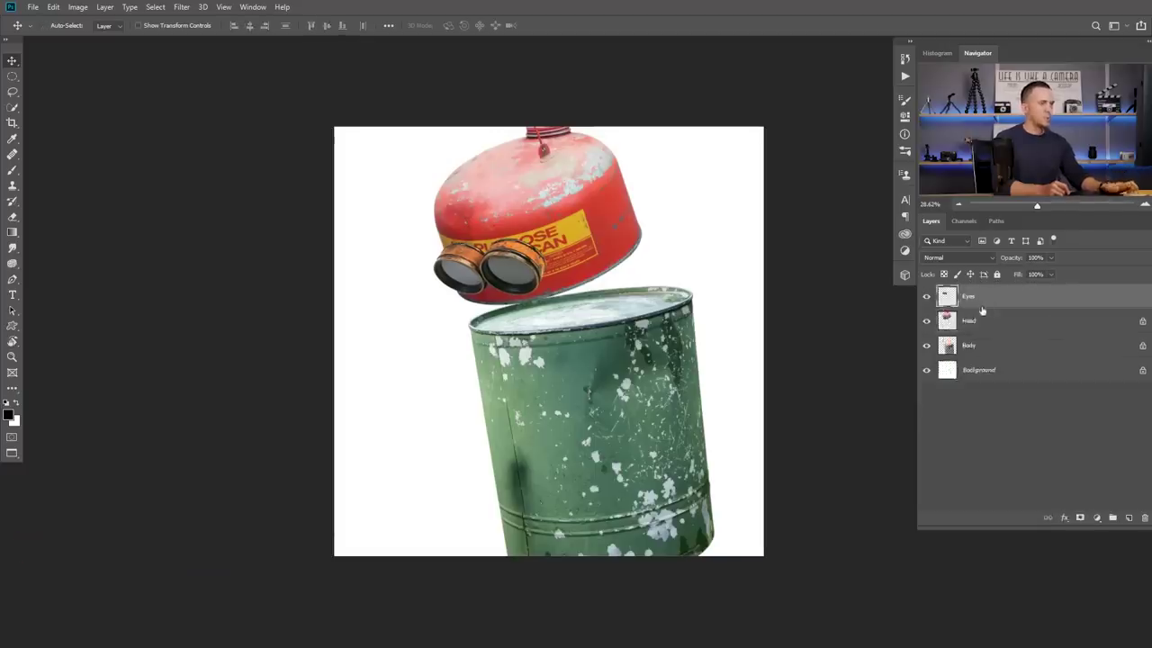
{"action": "left_click", "coordinate": [928, 297]}
{"action": "left_click", "coordinate": [928, 298]}
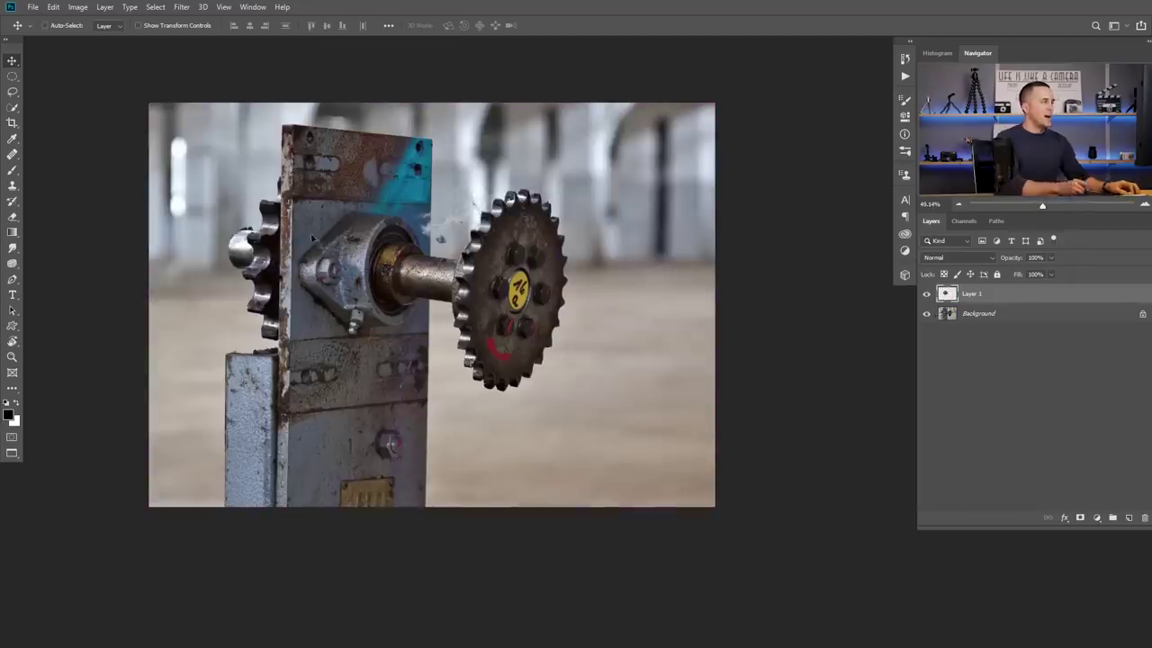
- Check the cut-out bearing with its shaft in isolation, and paste it above the Body layer of the character document
{"action": "left_click", "coordinate": [927, 294], "text": "alt"}
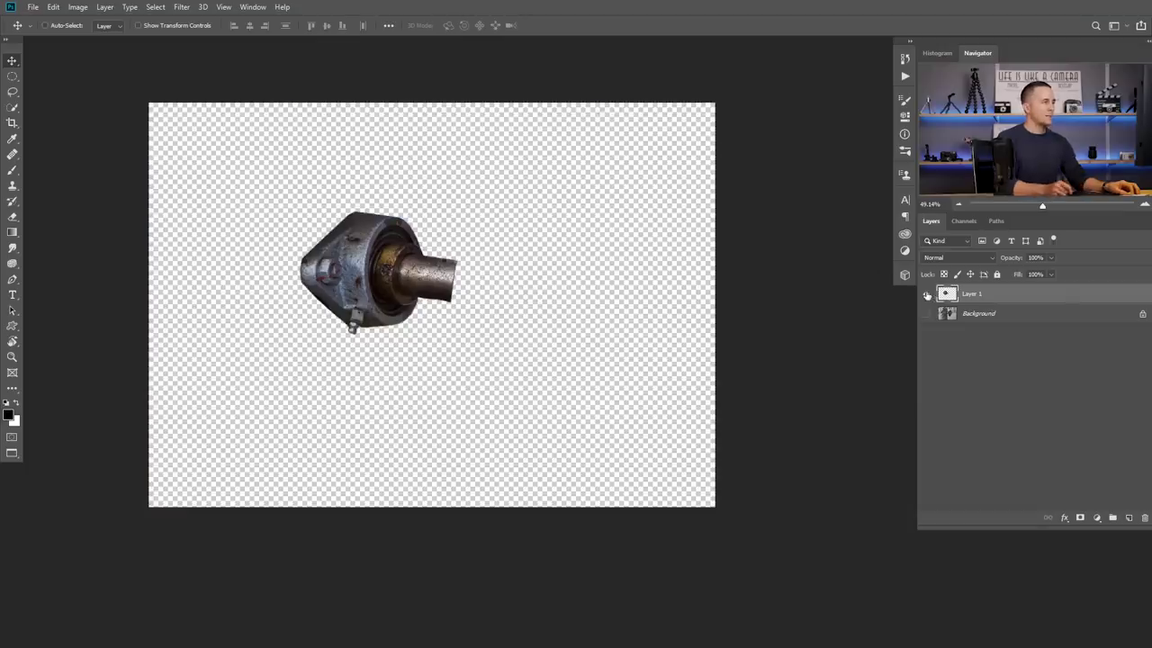
{"action": "left_click", "coordinate": [927, 294], "text": "alt"}
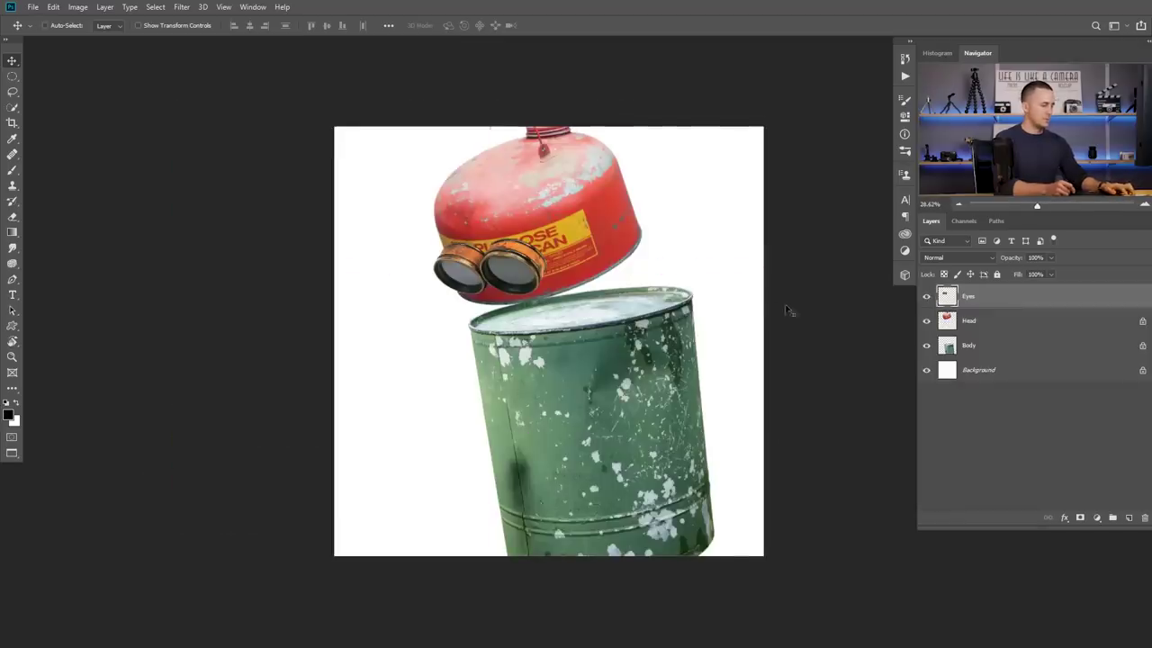
{"action": "left_click", "coordinate": [953, 348]}
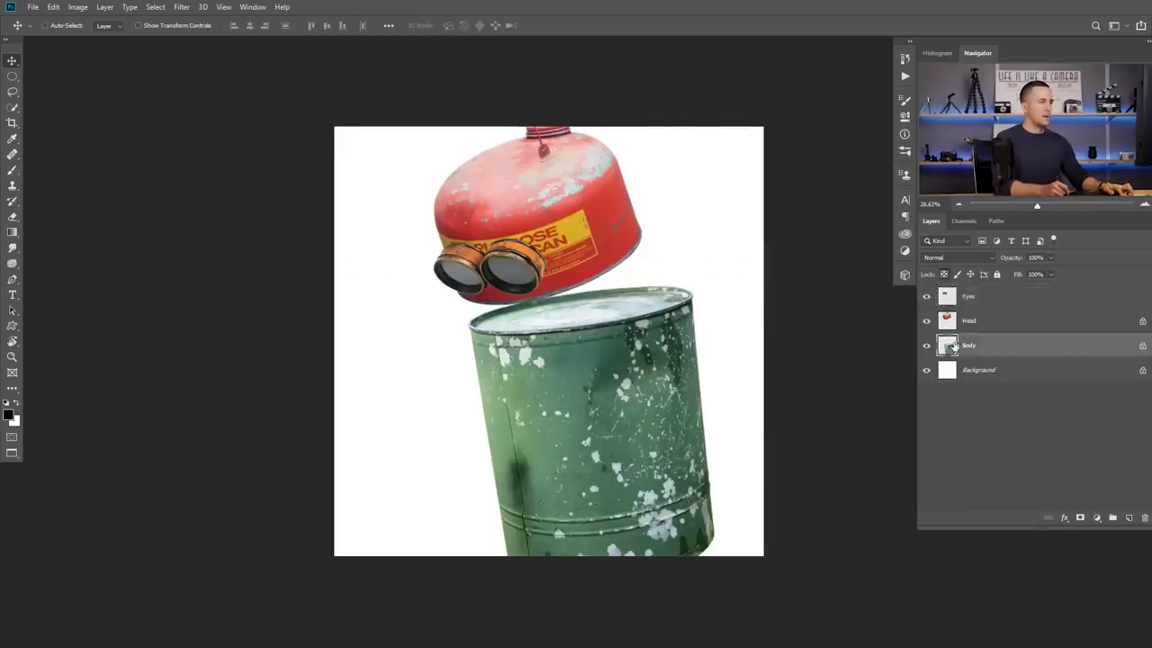
{"action": "key", "text": "ctrl+v"}
- Position the bearing near the upper right edge of the green can and add a layer mask to its layer
{"action": "left_click_drag", "start_coordinate": [561, 338], "coordinate": [487, 351]}
{"action": "scroll", "coordinate": [600, 387], "scroll_direction": "up", "scroll_amount": 2}
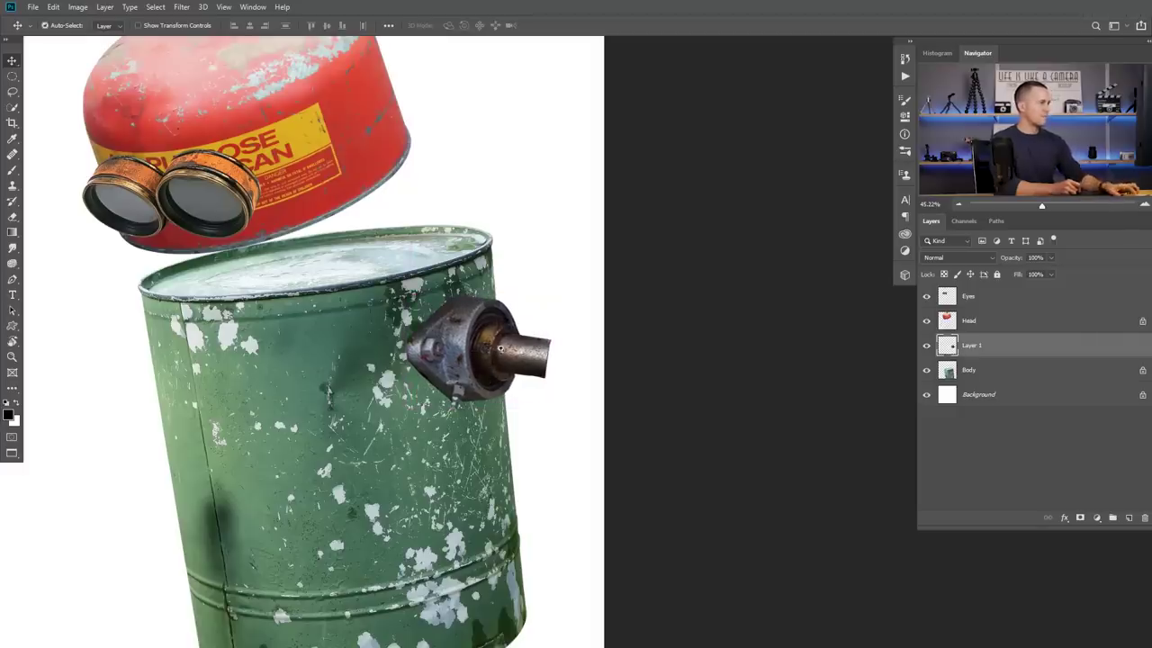
{"action": "scroll", "coordinate": [500, 348], "scroll_direction": "down", "scroll_amount": 5}
{"action": "left_click_drag", "start_coordinate": [479, 353], "coordinate": [519, 342]}
{"action": "scroll", "coordinate": [518, 340], "scroll_direction": "up", "scroll_amount": 8}
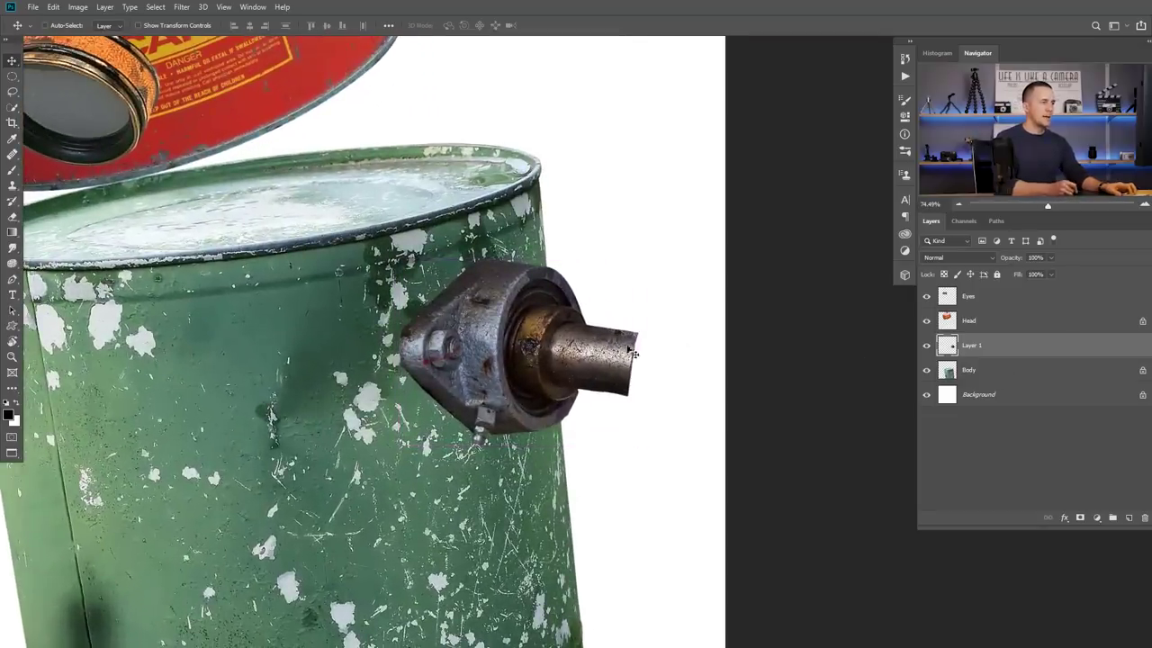
{"action": "left_click", "coordinate": [1080, 518]}
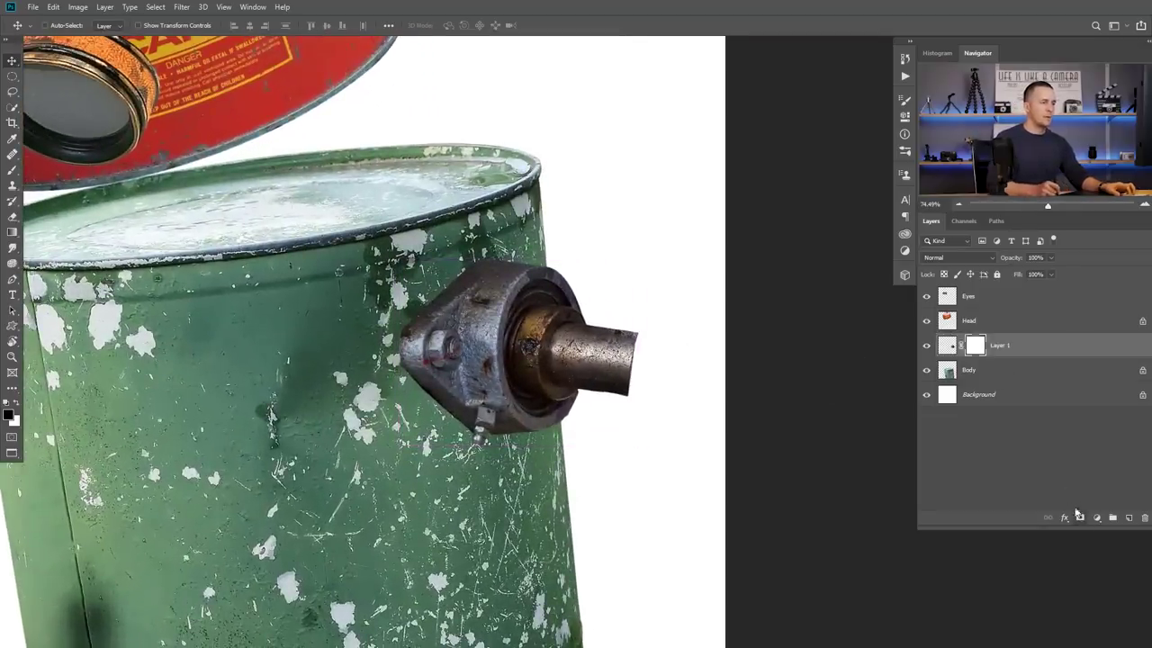
- Paint black on the bearing's layer mask with a round brush at about 73% hardness to hide the protruding shaft end
{"action": "key", "text": "b"}
{"action": "right_click", "coordinate": [636, 333]}
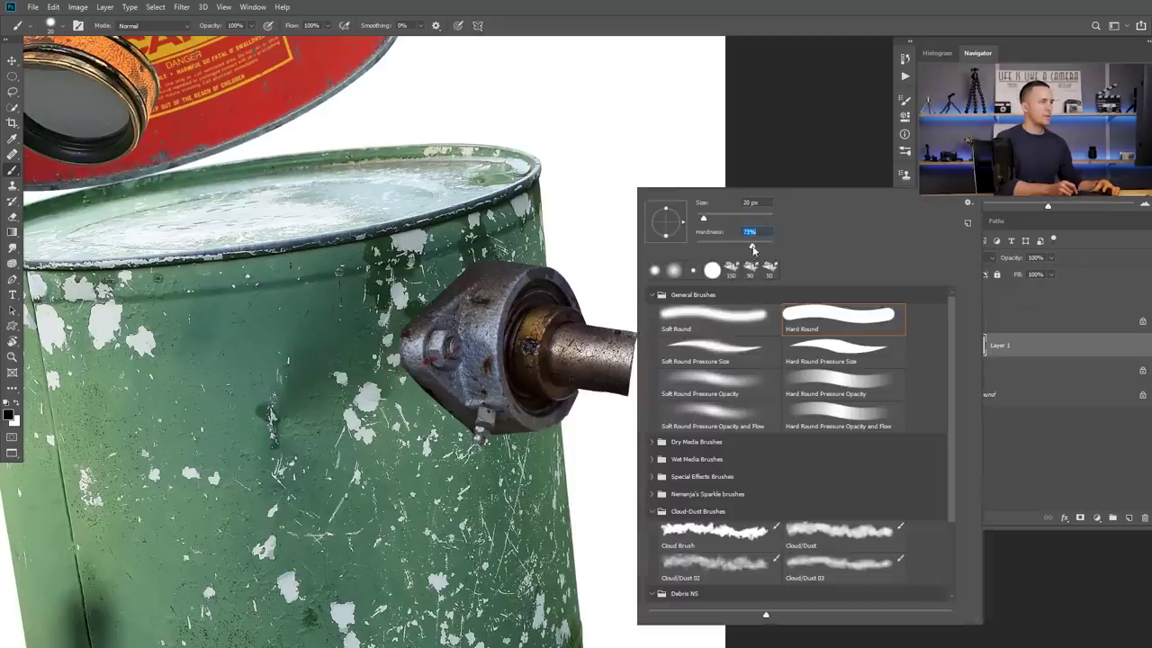
{"action": "left_click", "coordinate": [625, 268]}
{"action": "mouse_move", "coordinate": [637, 326]}
{"action": "left_mouse_down"}
{"action": "mouse_move", "coordinate": [629, 386]}
{"action": "mouse_move", "coordinate": [627, 328]}
{"action": "mouse_move", "coordinate": [607, 392]}
{"action": "mouse_move", "coordinate": [606, 314]}
{"action": "mouse_move", "coordinate": [612, 352]}
{"action": "mouse_move", "coordinate": [598, 311]}
{"action": "mouse_move", "coordinate": [593, 407]}
{"action": "left_mouse_up"}
{"action": "scroll", "coordinate": [597, 351], "scroll_direction": "up", "scroll_amount": 2}
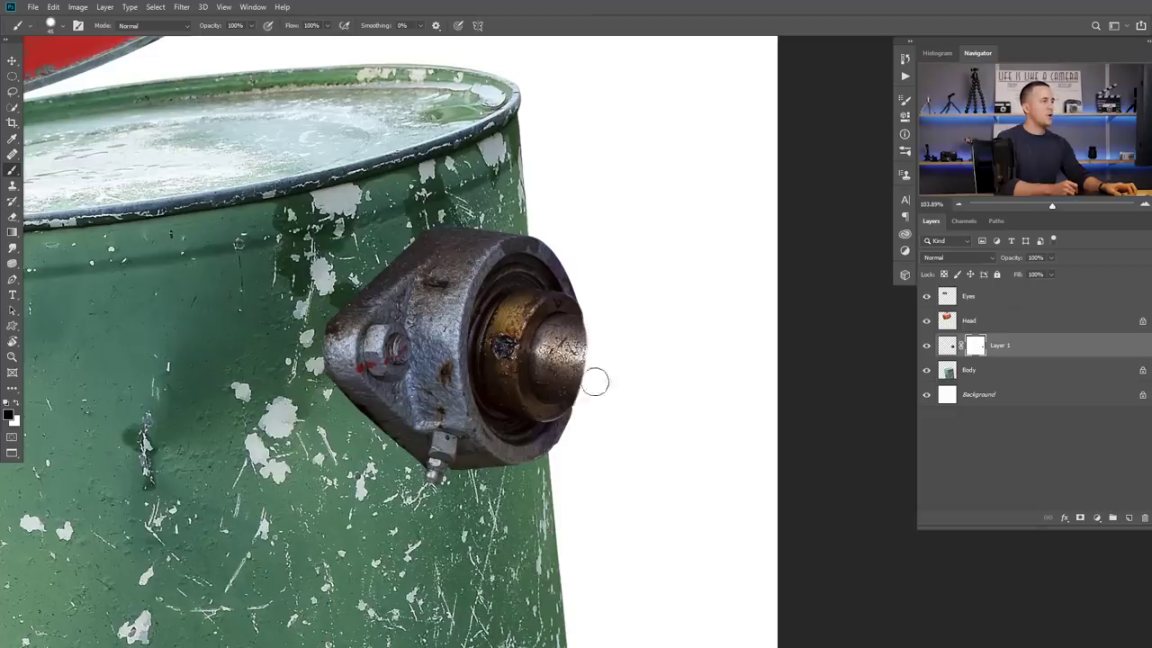
{"action": "scroll", "coordinate": [595, 381], "scroll_direction": "down", "scroll_amount": 4}
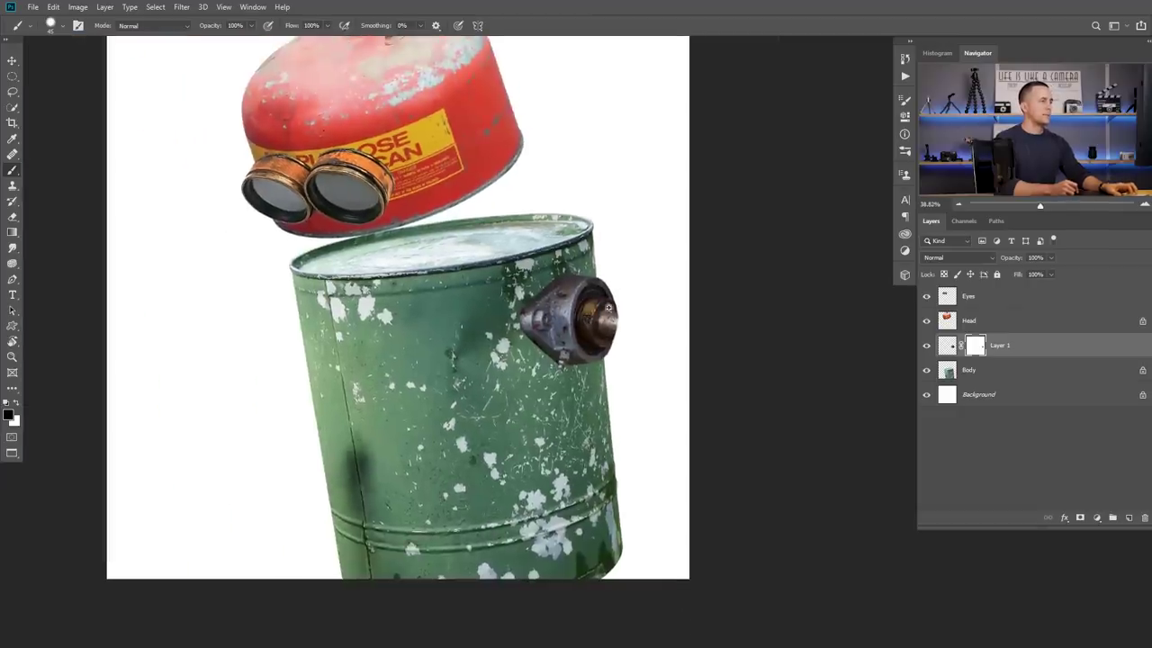
{"action": "scroll", "coordinate": [611, 315], "scroll_direction": "down", "scroll_amount": 4}
{"action": "scroll", "coordinate": [625, 330], "scroll_direction": "down", "scroll_amount": 2}
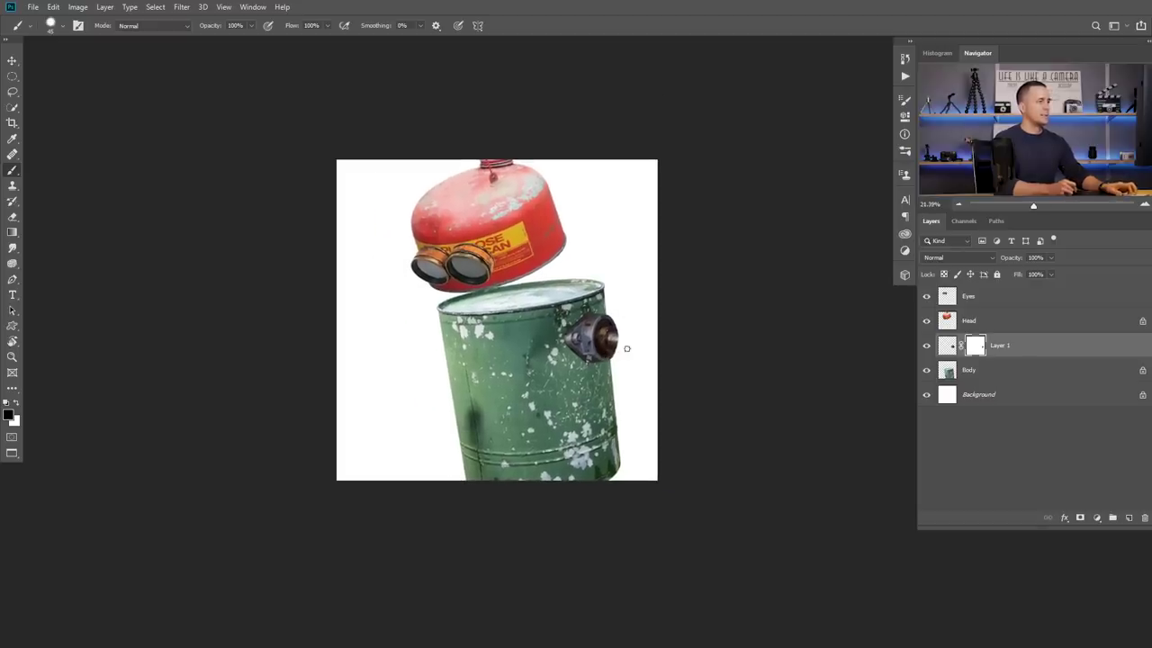
- Rename the bearing's layer as Sholder and apply its layer mask
{"action": "double_click", "coordinate": [999, 346]}
{"action": "type", "text": "Sh"}
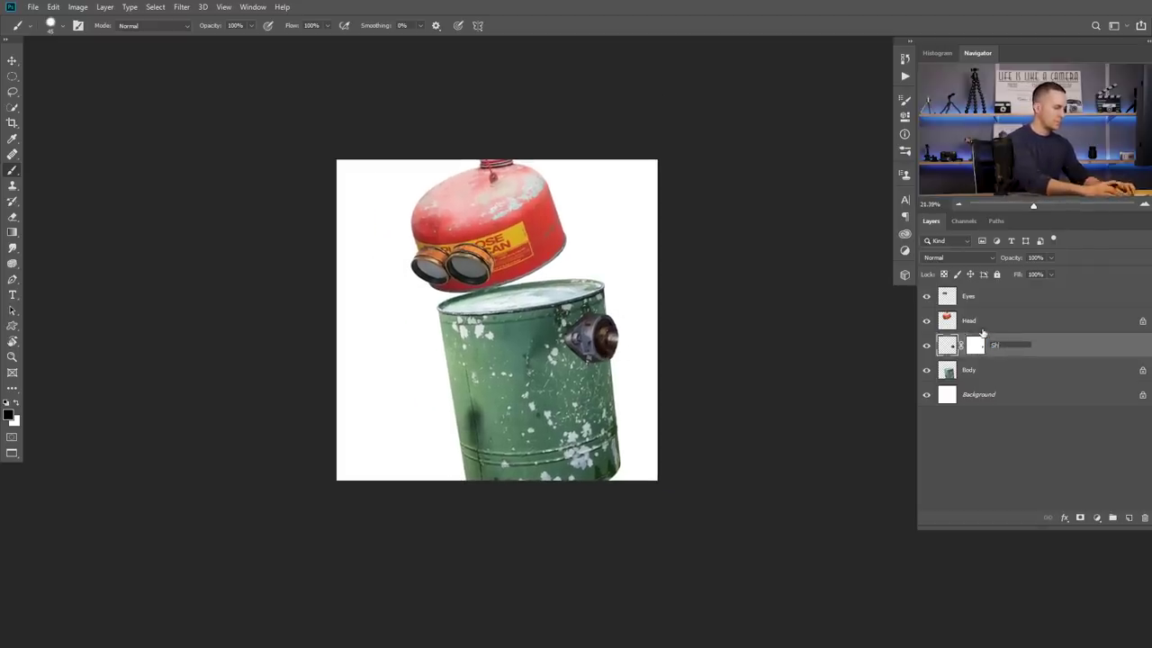
{"action": "type", "text": "older"}
{"action": "key", "text": "Return"}
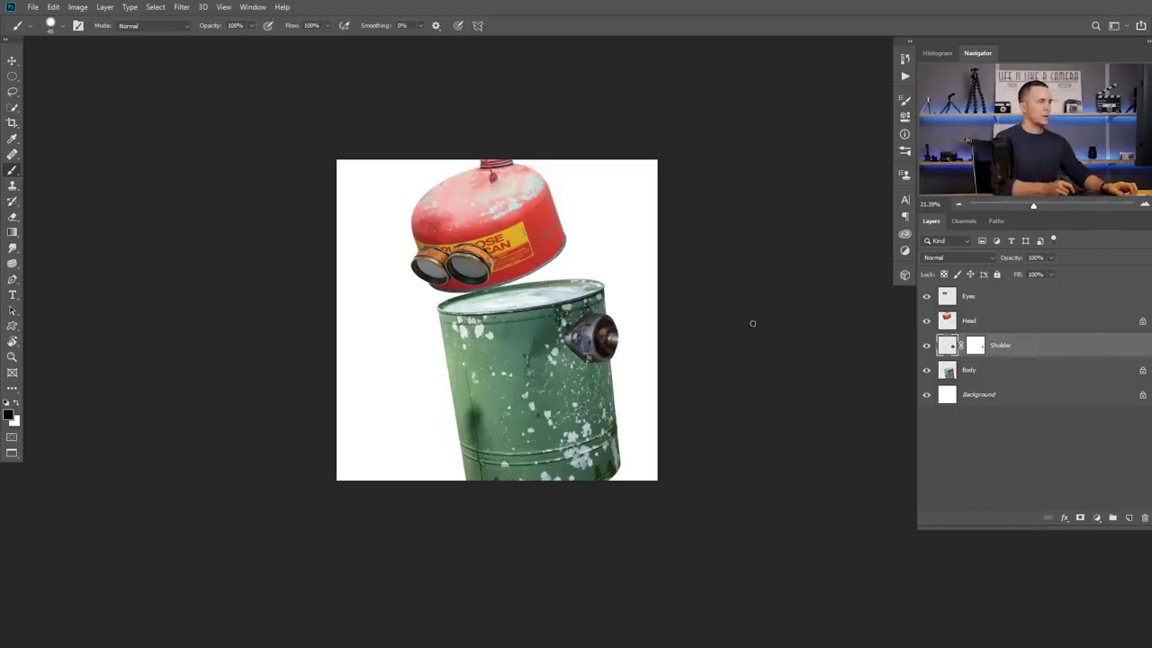
{"action": "right_click", "coordinate": [979, 347]}
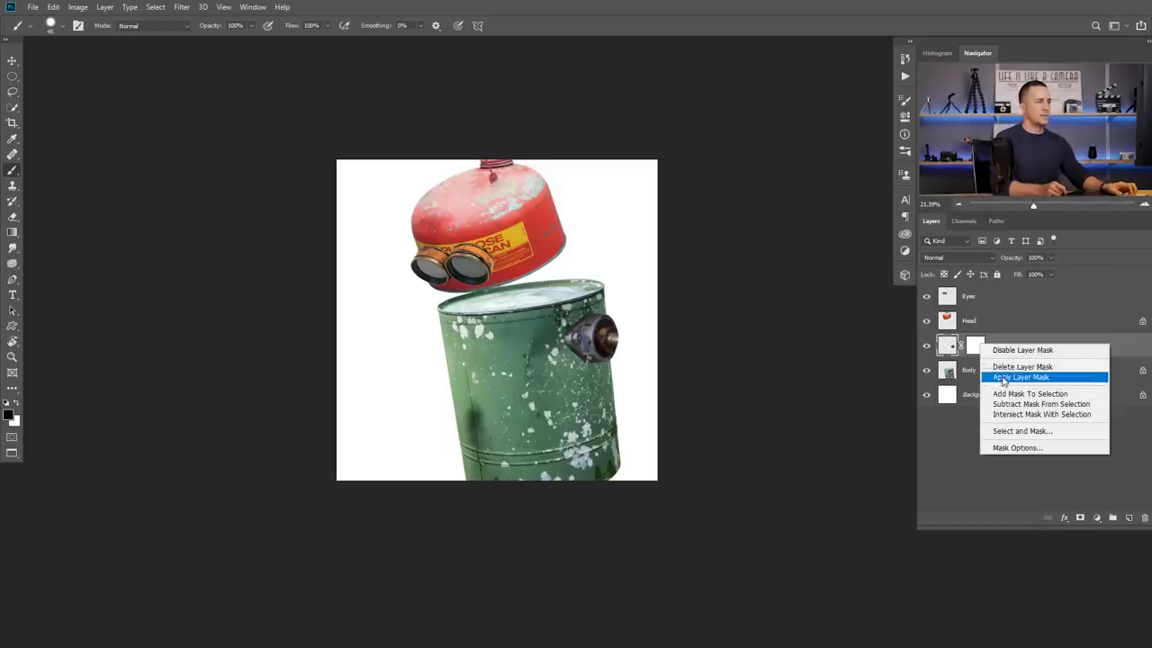
{"action": "left_click", "coordinate": [1016, 373]}
{"action": "scroll", "coordinate": [626, 346], "scroll_direction": "up", "scroll_amount": 2}
{"action": "left_click_drag", "start_coordinate": [625, 346], "coordinate": [614, 355]}
{"action": "scroll", "coordinate": [614, 355], "scroll_direction": "down", "scroll_amount": 1}
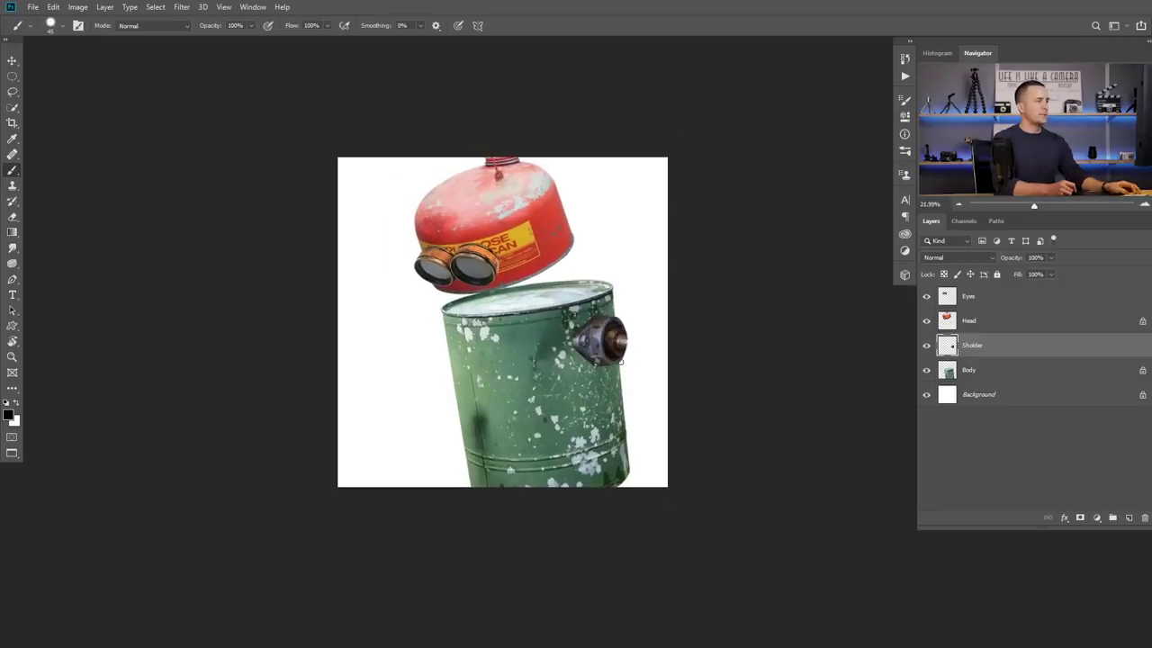
- Check the cut-out headlight in the red truck document in isolation, and paste it above the Sholder layer of the character document
{"action": "key", "text": "ctrl+Tab"}
{"action": "key", "text": "ctrl+Tab"}
{"action": "key", "text": "ctrl+Tab"}
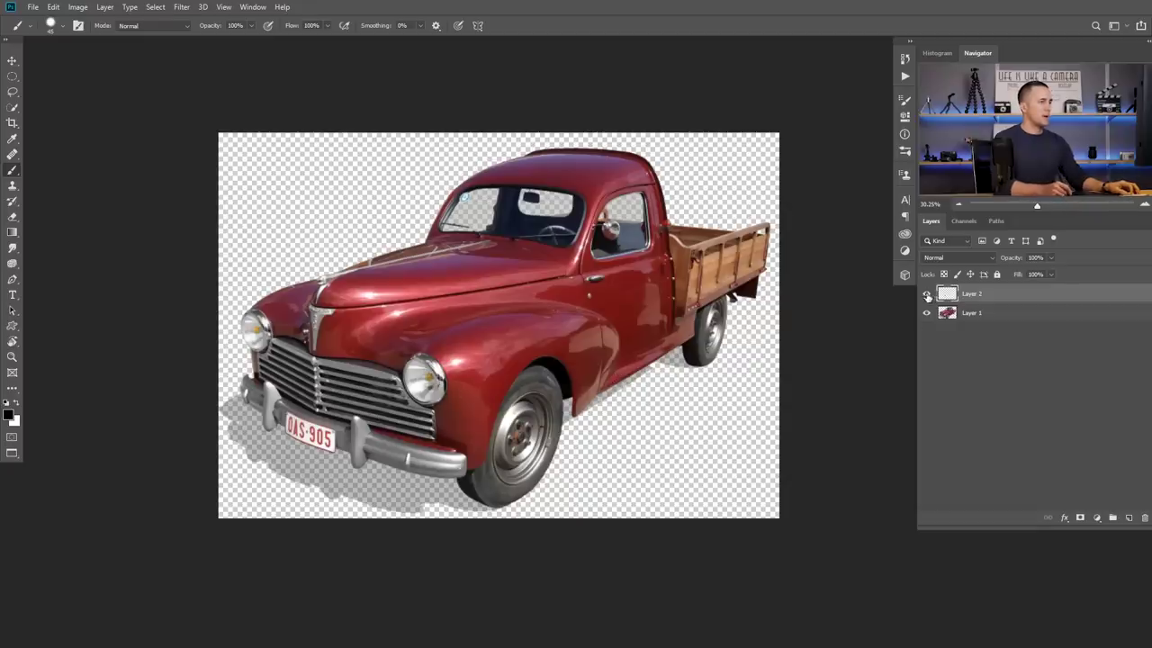
{"action": "left_click", "coordinate": [927, 294], "text": "alt"}
{"action": "left_click", "coordinate": [926, 295], "text": "alt"}
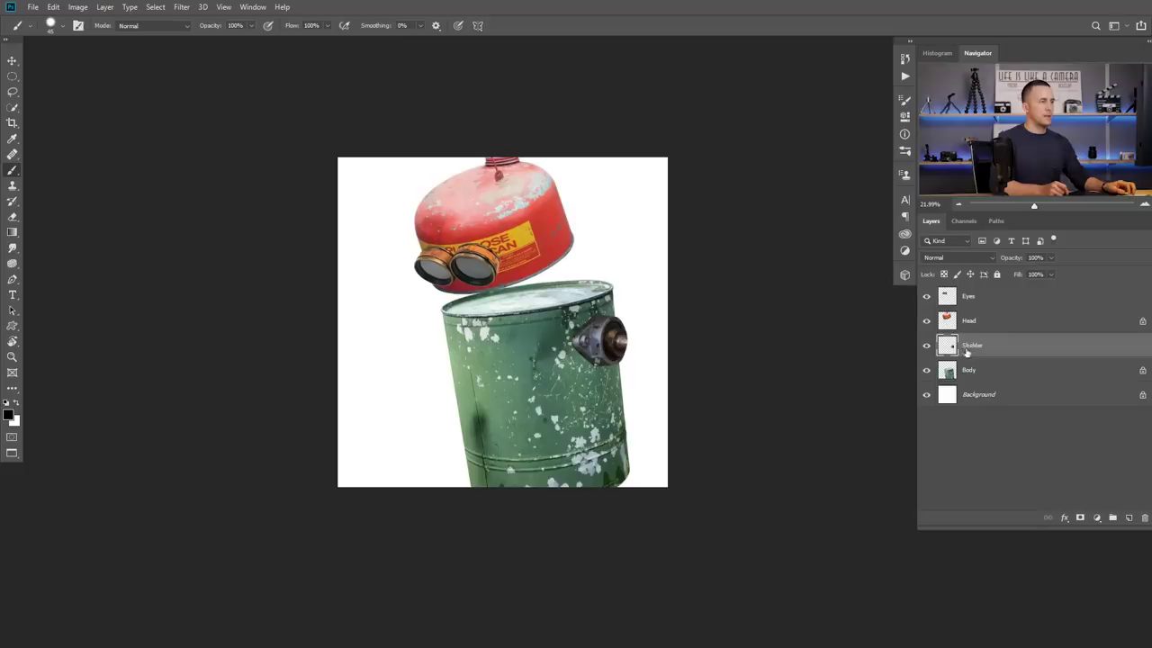
{"action": "key", "text": "ctrl+v"}
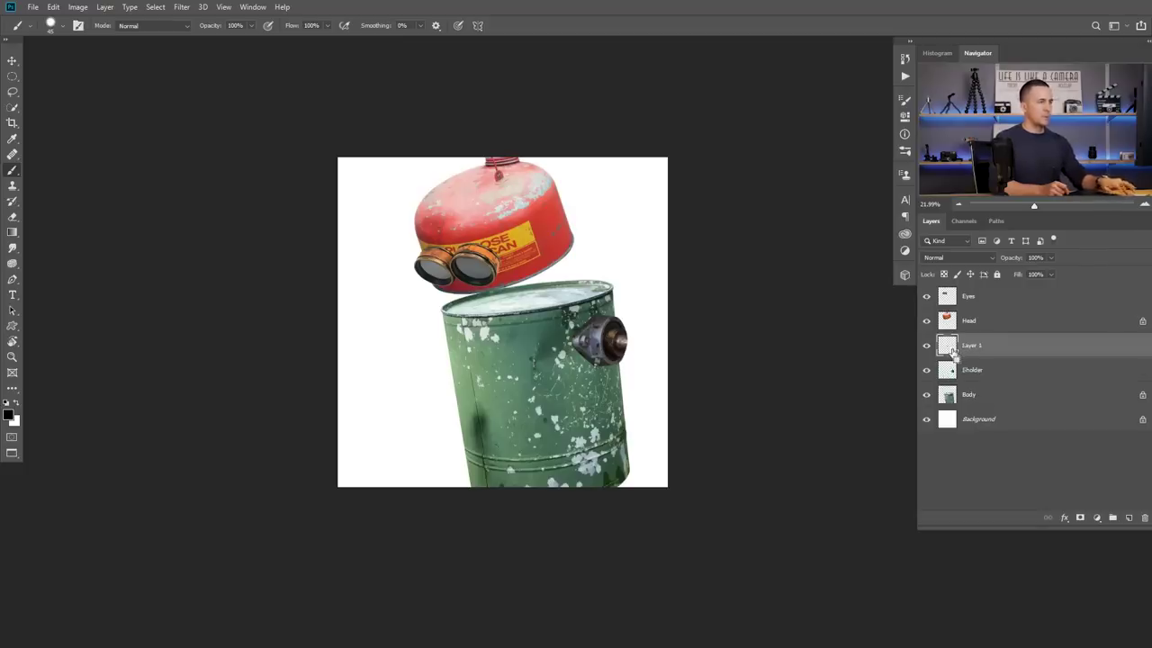
- Place the headlight over the green can's left edge and scale it to about 125%
{"action": "left_click_drag", "start_coordinate": [494, 338], "coordinate": [477, 425]}
{"action": "key", "text": "v"}
{"action": "key", "text": "ctrl+t"}
{"action": "left_click_drag", "start_coordinate": [487, 382], "coordinate": [470, 407]}
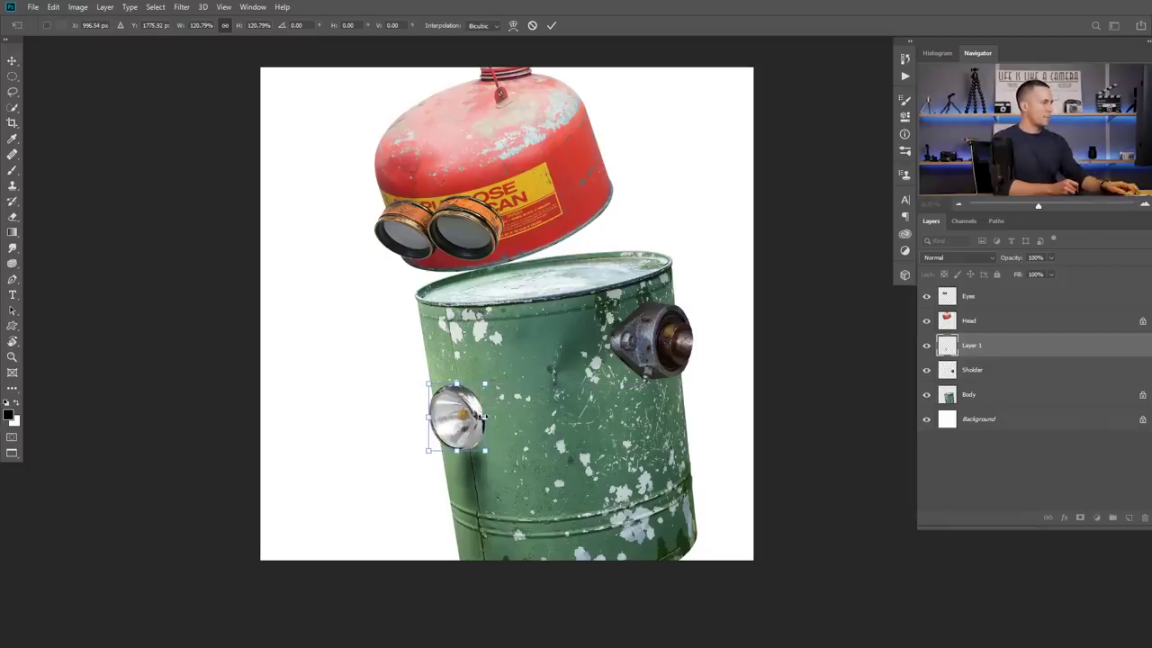
{"action": "left_click_drag", "start_coordinate": [486, 416], "coordinate": [489, 383]}
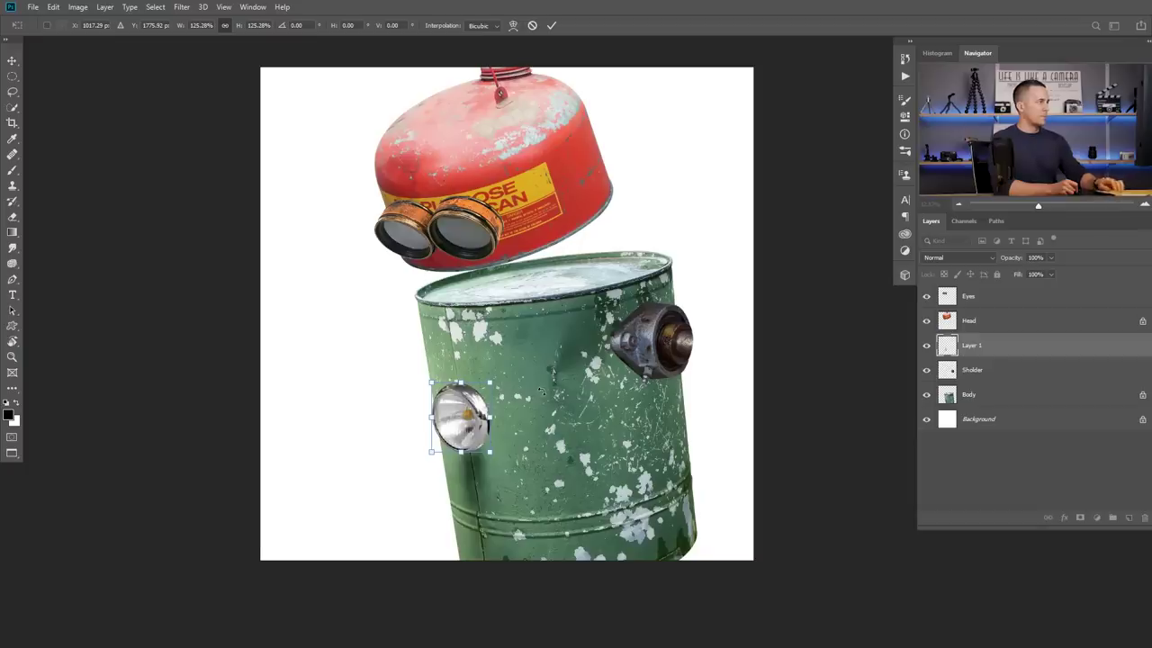
{"action": "key", "text": "Return"}
{"action": "scroll", "coordinate": [544, 396], "scroll_direction": "down", "scroll_amount": 2}
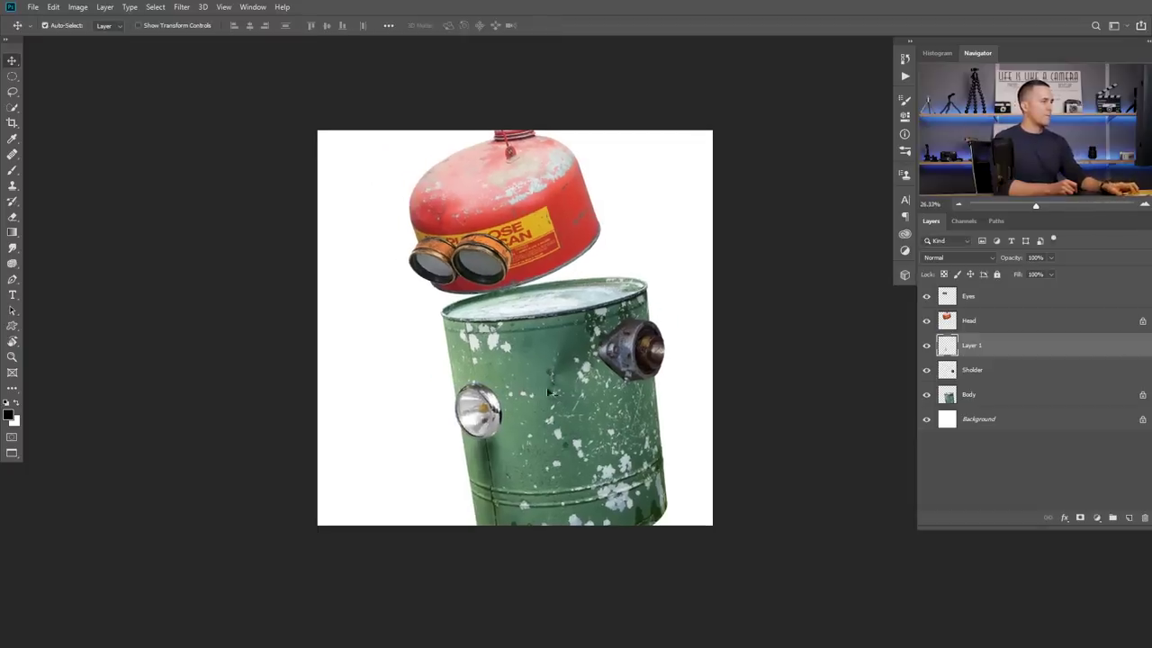
- Scale the green can on the Body layer down to about 96.6%
{"action": "left_click", "coordinate": [556, 388]}
{"action": "key", "text": "ctrl+t"}
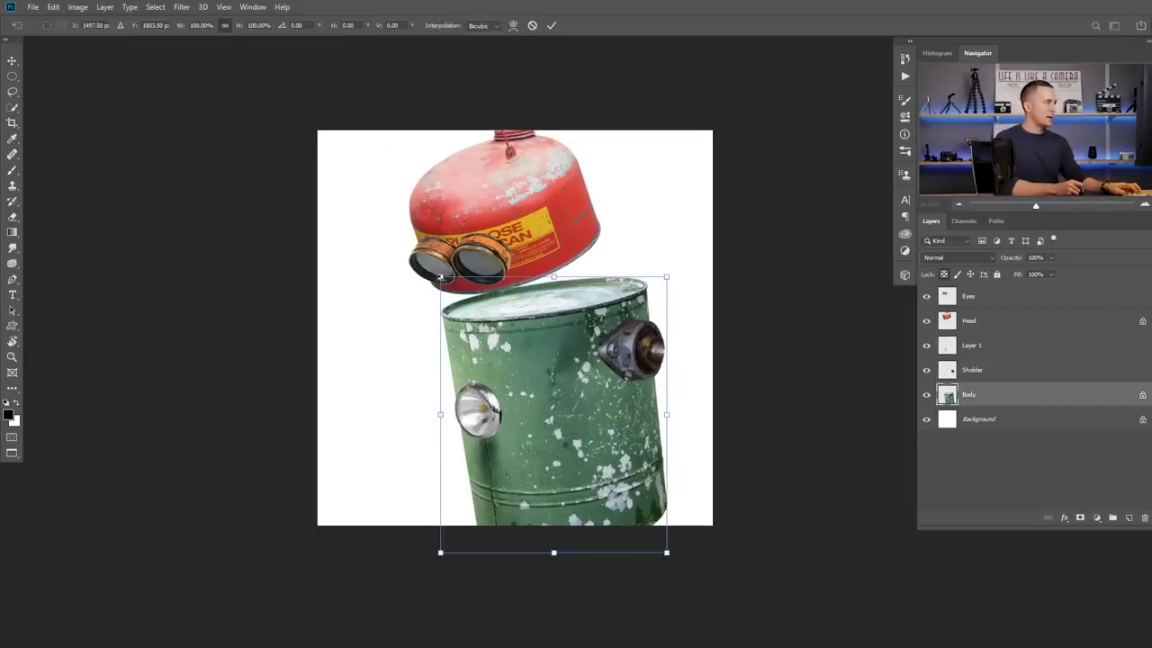
{"action": "left_click_drag", "start_coordinate": [441, 279], "coordinate": [443, 282]}
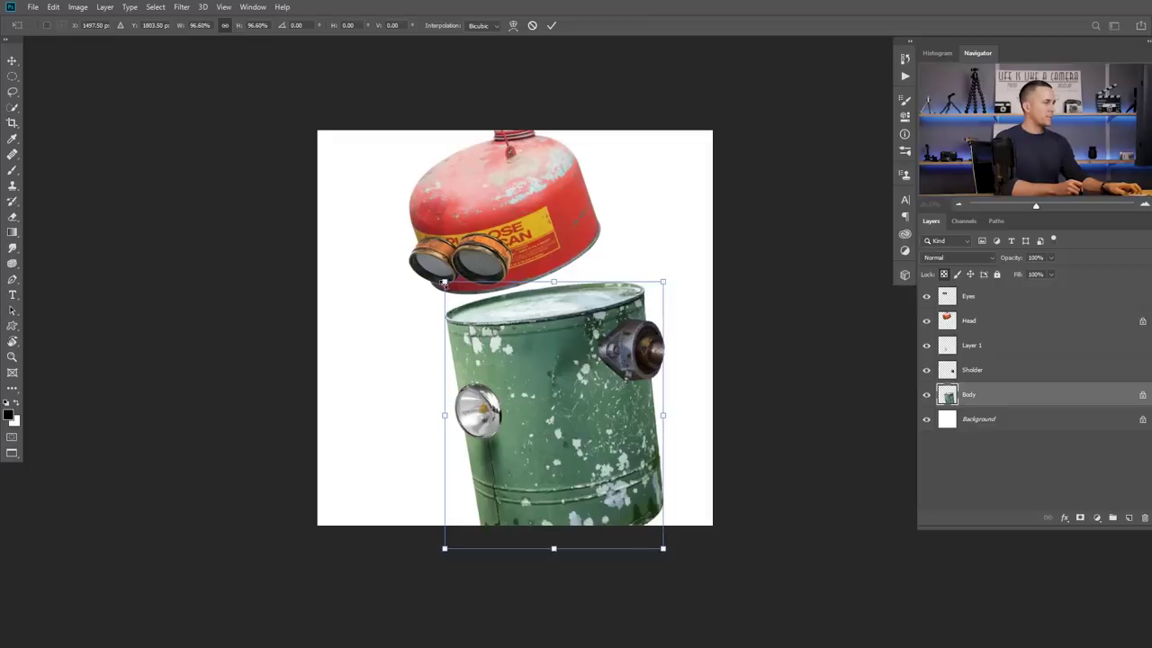
{"action": "key", "text": "Return"}
- Shift the bearing slightly down and the headlight slightly up to fit the resized green can
{"action": "left_click_drag", "start_coordinate": [634, 353], "coordinate": [636, 361]}
{"action": "left_click_drag", "start_coordinate": [635, 360], "coordinate": [634, 363]}
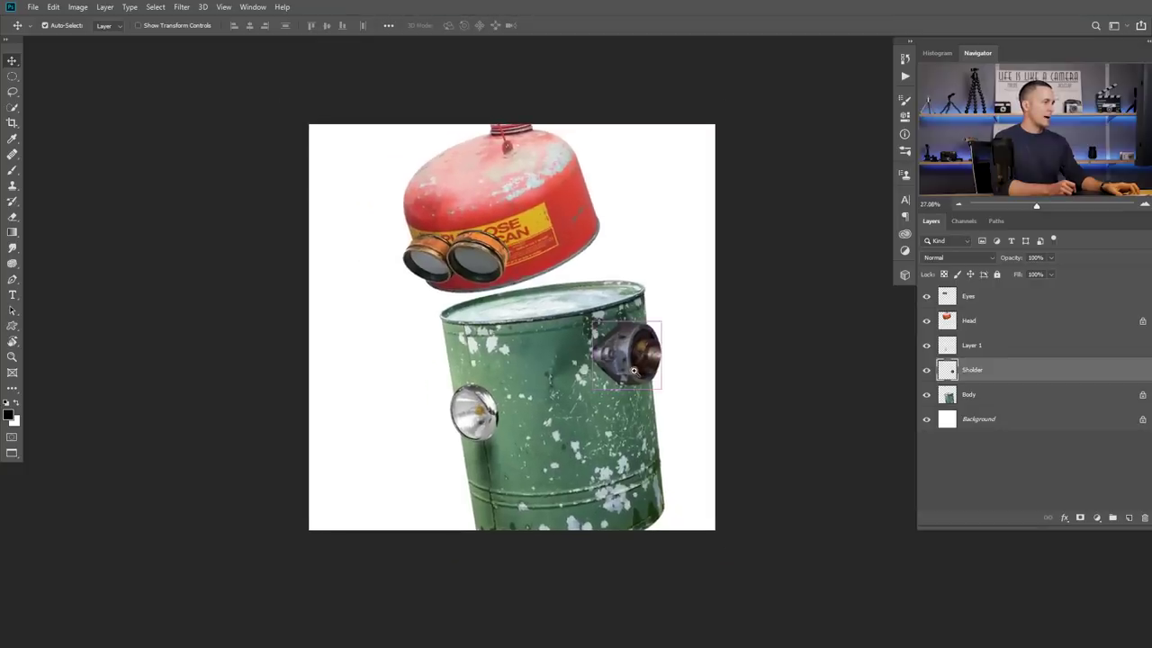
{"action": "left_click_drag", "start_coordinate": [490, 459], "coordinate": [532, 471]}
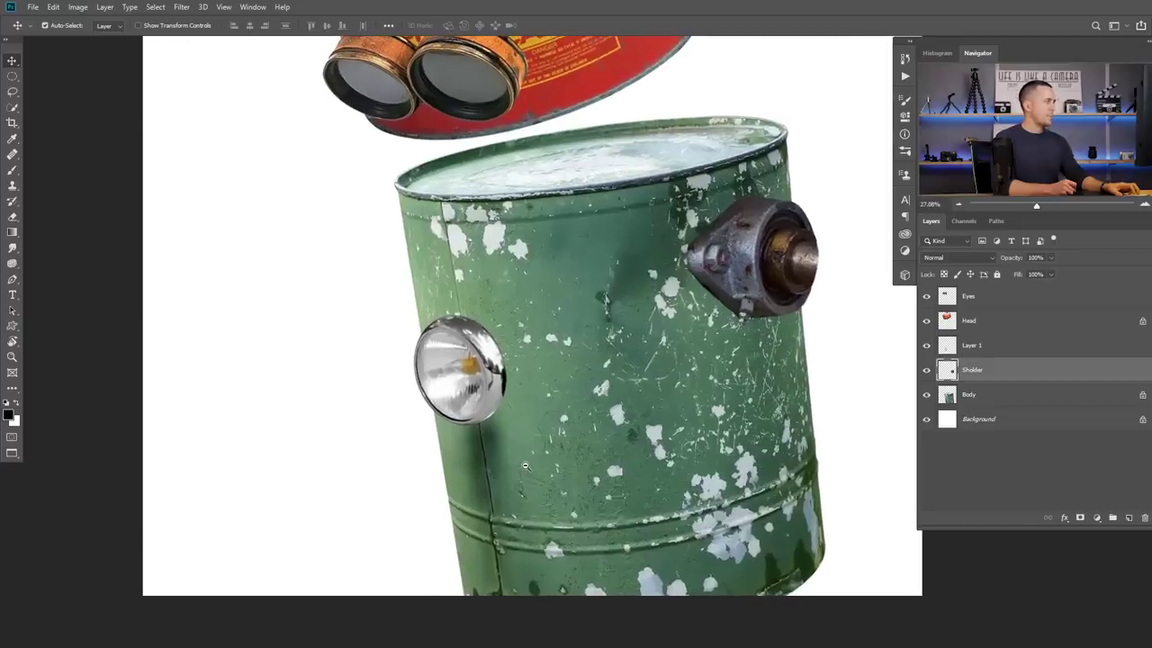
{"action": "left_click", "coordinate": [472, 387]}
{"action": "left_click_drag", "start_coordinate": [473, 387], "coordinate": [472, 363]}
- Clone clean green paint on the Body layer over the dark smudge beneath the headlight
{"action": "key", "text": "j"}
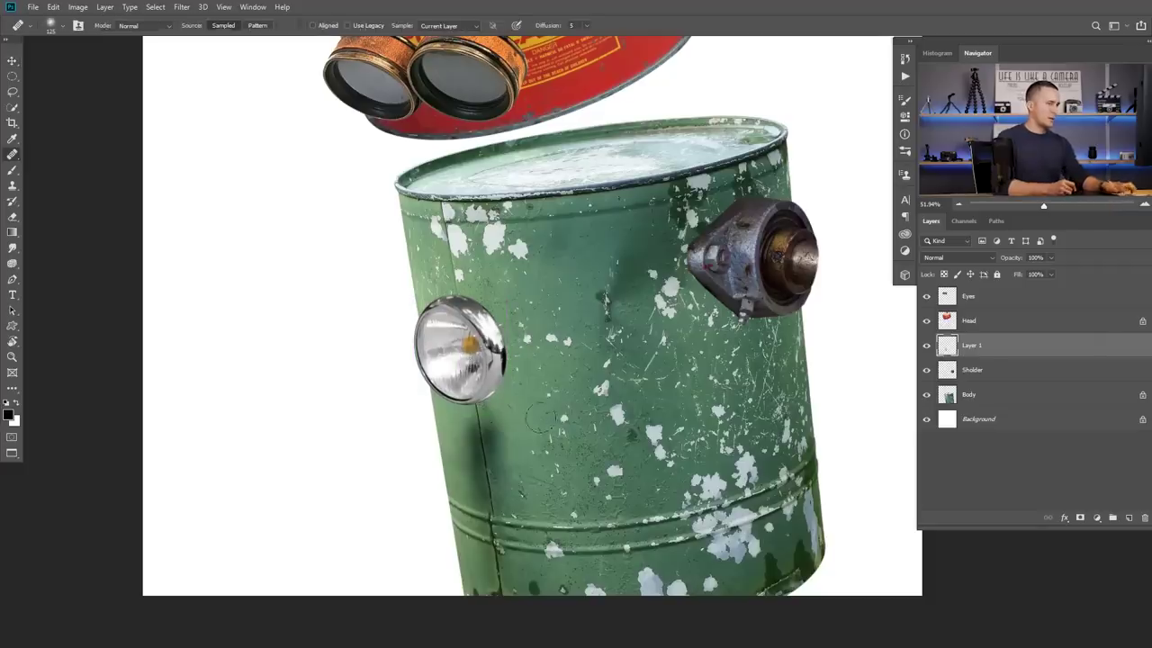
{"action": "left_click", "coordinate": [981, 402]}
{"action": "key", "text": "s"}
{"action": "scroll", "coordinate": [537, 405], "scroll_direction": "up", "scroll_amount": 1}
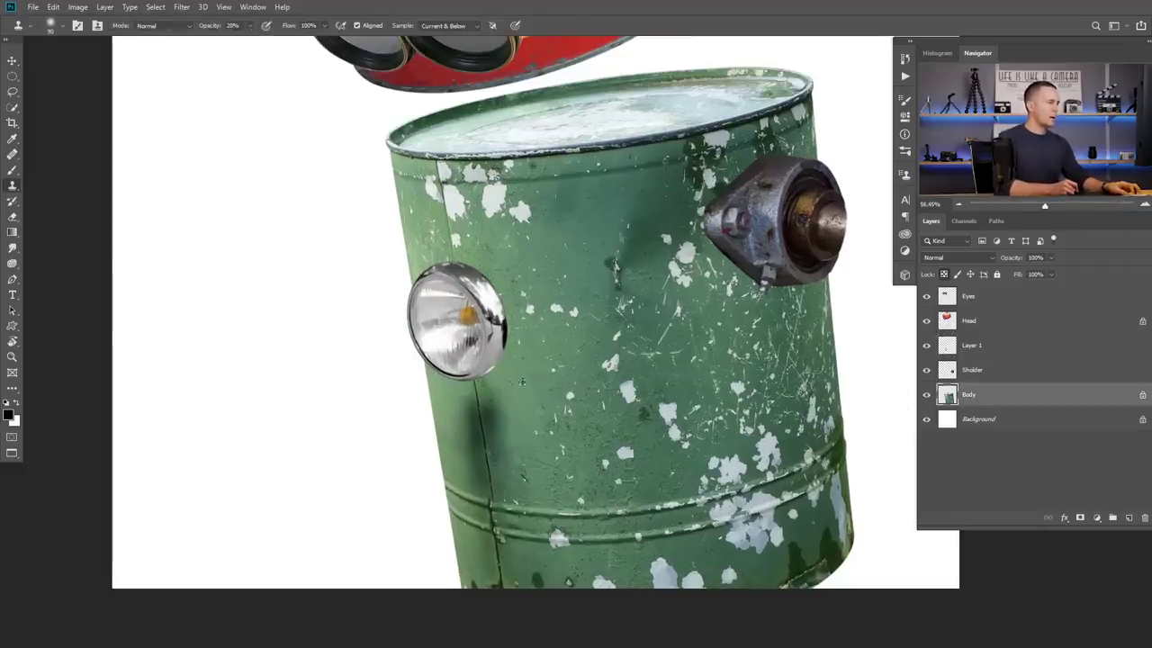
{"action": "mouse_move", "coordinate": [501, 412]}
{"action": "left_mouse_down"}
{"action": "mouse_move", "coordinate": [501, 451]}
{"action": "mouse_move", "coordinate": [495, 411]}
{"action": "mouse_move", "coordinate": [502, 460]}
{"action": "mouse_move", "coordinate": [497, 400]}
{"action": "mouse_move", "coordinate": [486, 460]}
{"action": "mouse_move", "coordinate": [461, 414]}
{"action": "left_mouse_up"}
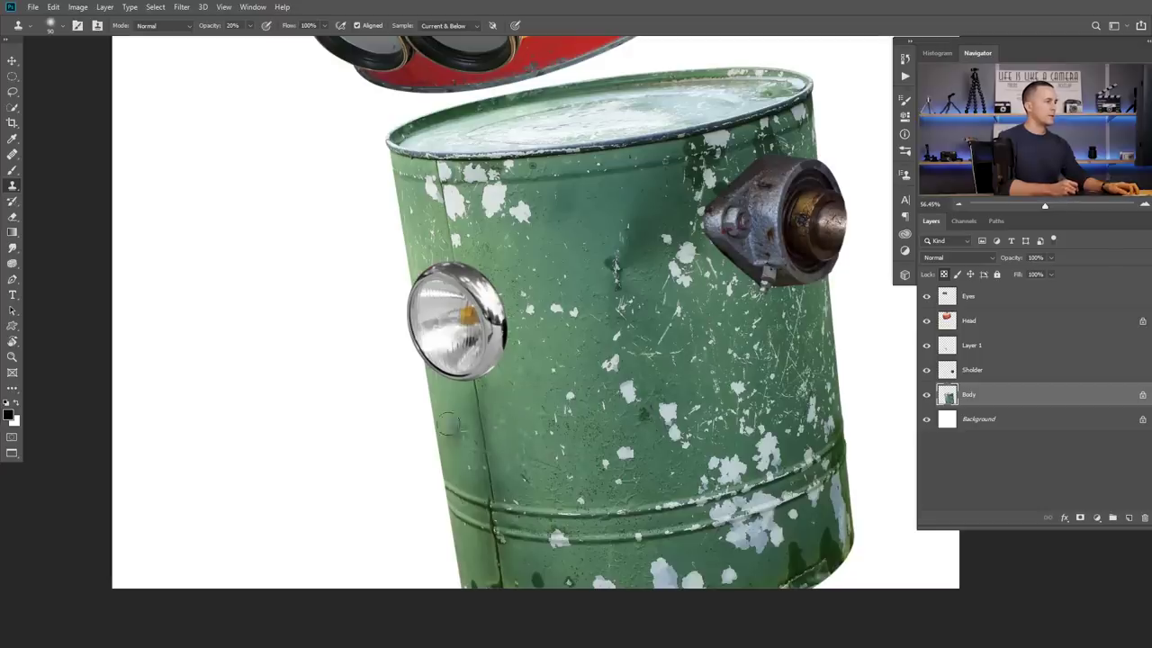
{"action": "left_click_drag", "start_coordinate": [562, 408], "coordinate": [528, 452]}
{"action": "left_click_drag", "start_coordinate": [581, 426], "coordinate": [519, 416]}
{"action": "left_click_drag", "start_coordinate": [469, 374], "coordinate": [621, 432]}
- Skew the headlight vertically by about -2.26 degrees to follow the can's perspective, and check it against the whole character
{"action": "key", "text": "v"}
{"action": "left_click", "coordinate": [450, 346], "text": "ctrl"}
{"action": "scroll", "coordinate": [450, 346], "scroll_direction": "up", "scroll_amount": 1}
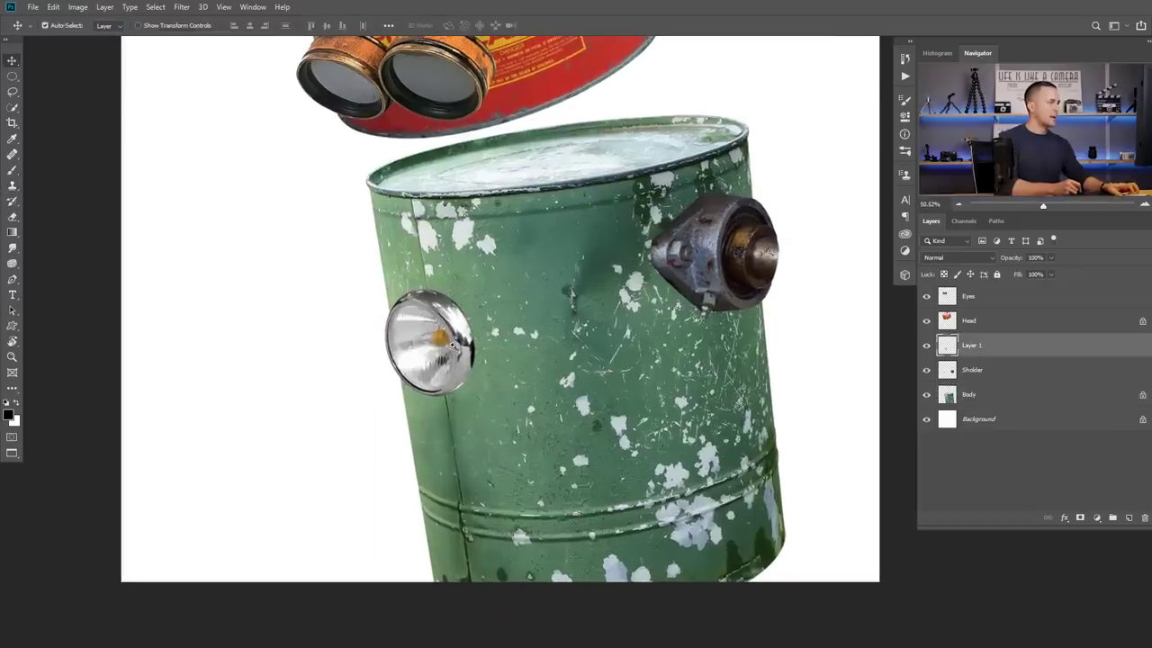
{"action": "key", "text": "ctrl+t"}
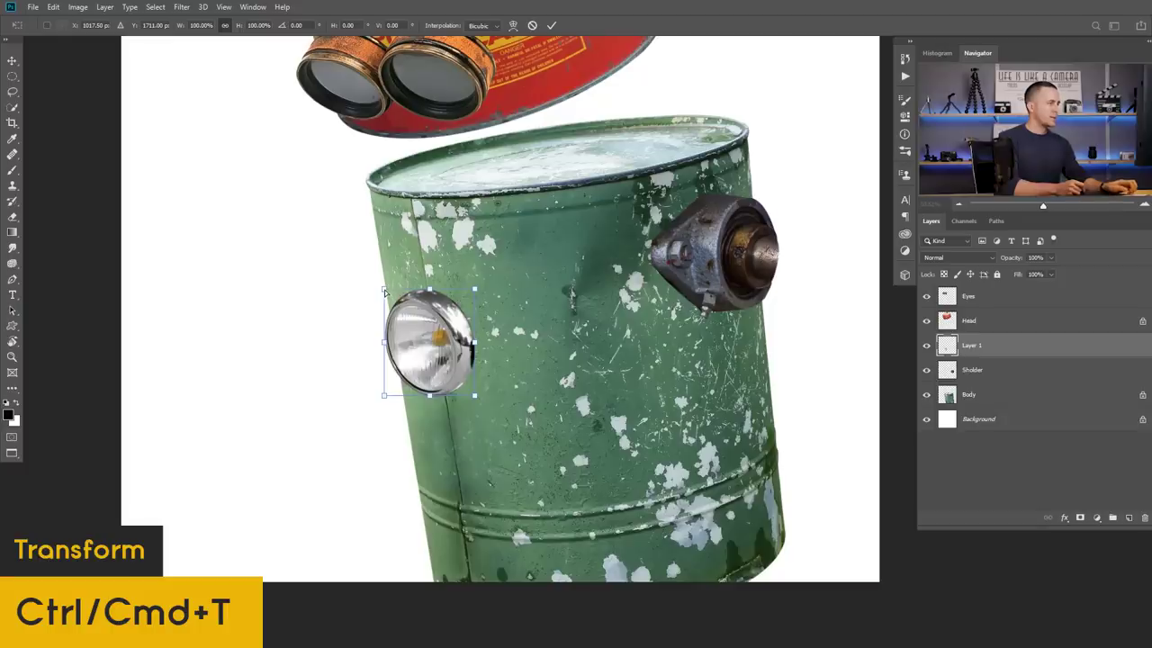
{"action": "left_click_drag", "start_coordinate": [385, 290], "coordinate": [384, 293]}
{"action": "left_click_drag", "start_coordinate": [384, 396], "coordinate": [387, 392]}
{"action": "key", "text": "ctrl+minus"}
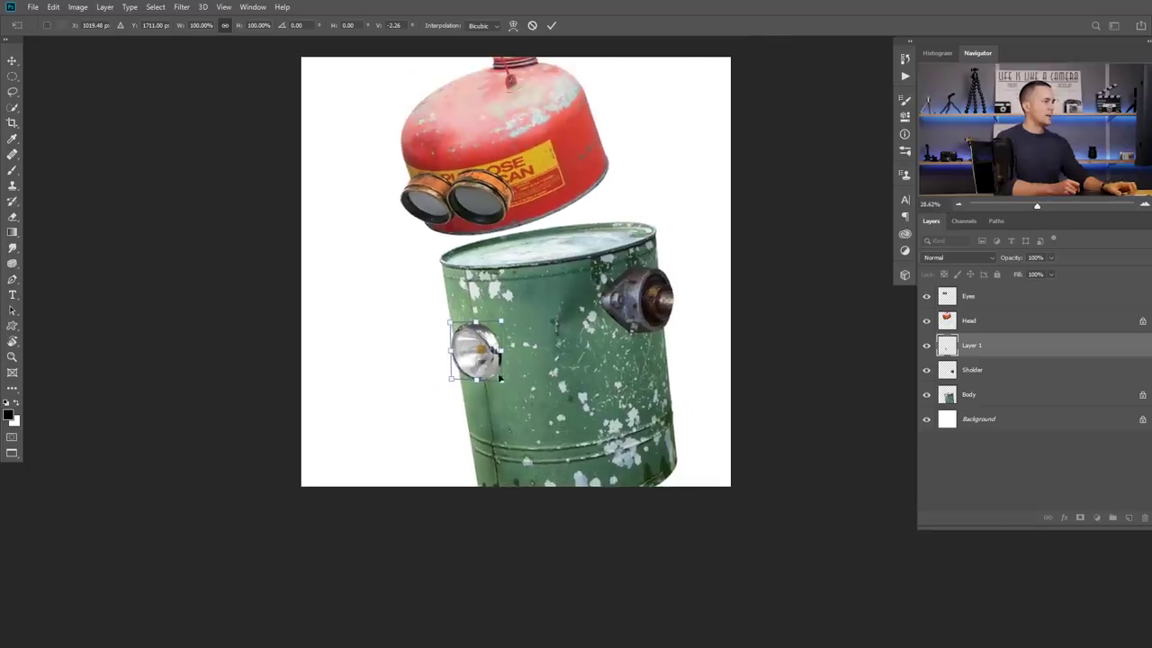
{"action": "key", "text": "ctrl+plus"}
{"action": "key", "text": "Return"}
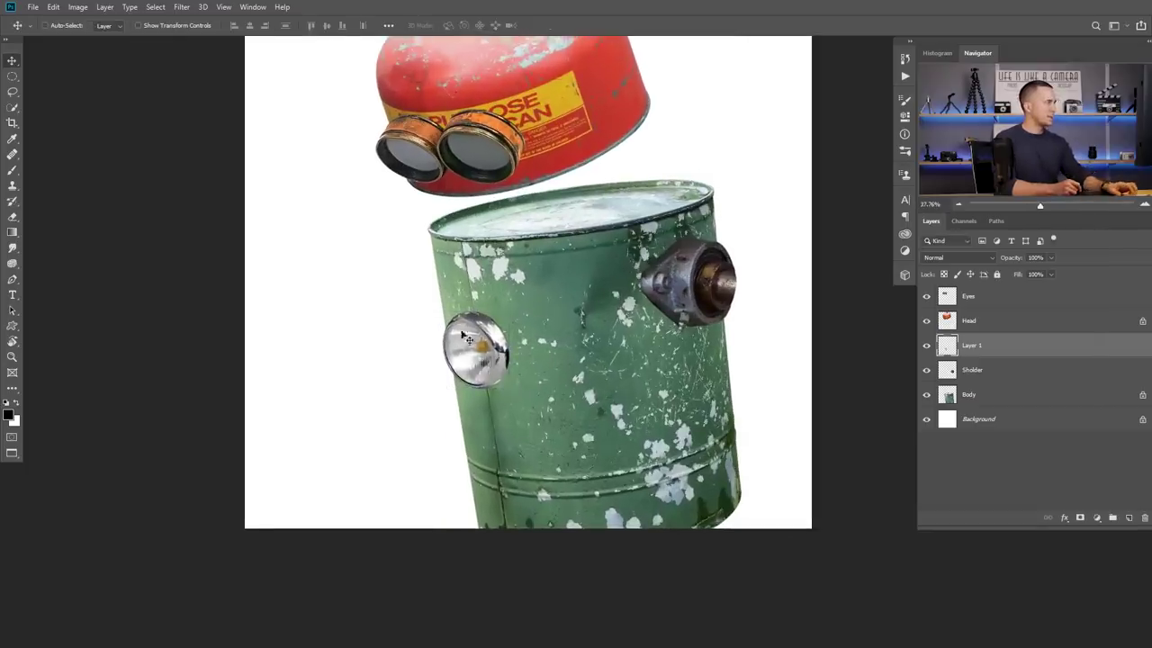
{"action": "mouse_move", "coordinate": [486, 342]}
{"action": "left_mouse_down"}
{"action": "mouse_move", "coordinate": [468, 351]}
{"action": "mouse_move", "coordinate": [492, 335]}
{"action": "left_mouse_up"}
{"action": "scroll", "coordinate": [492, 336], "scroll_direction": "up", "scroll_amount": 1}
{"action": "scroll", "coordinate": [493, 337], "scroll_direction": "down", "scroll_amount": 1}
{"action": "scroll", "coordinate": [497, 339], "scroll_direction": "up", "scroll_amount": 1}
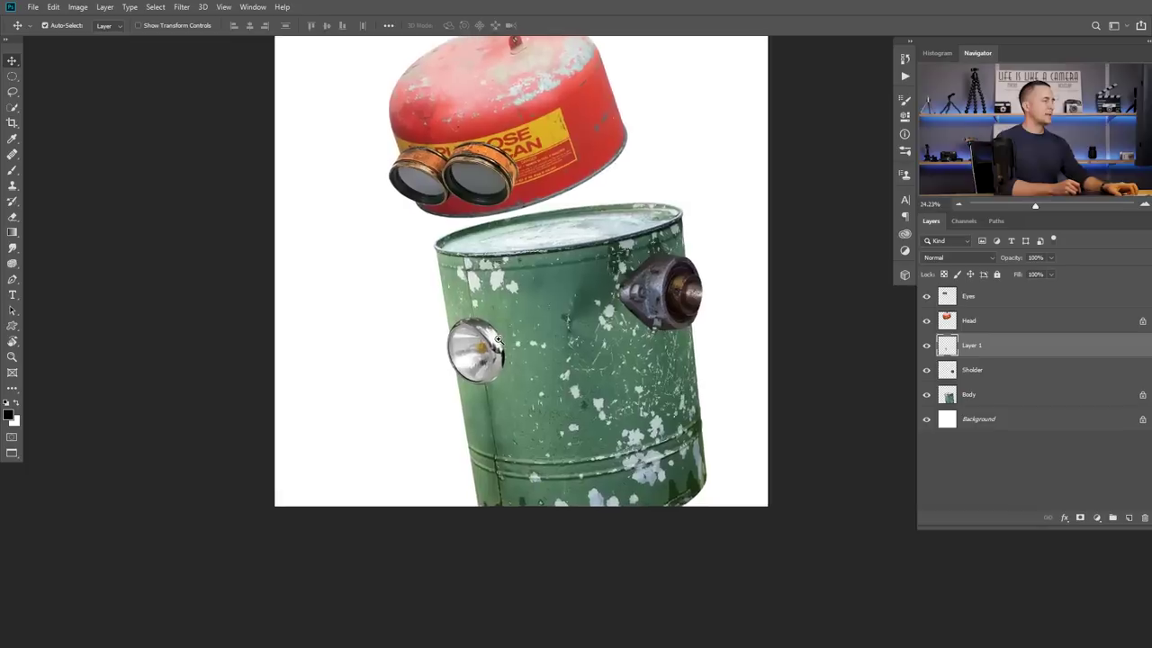
{"action": "scroll", "coordinate": [550, 321], "scroll_direction": "down", "scroll_amount": 1}
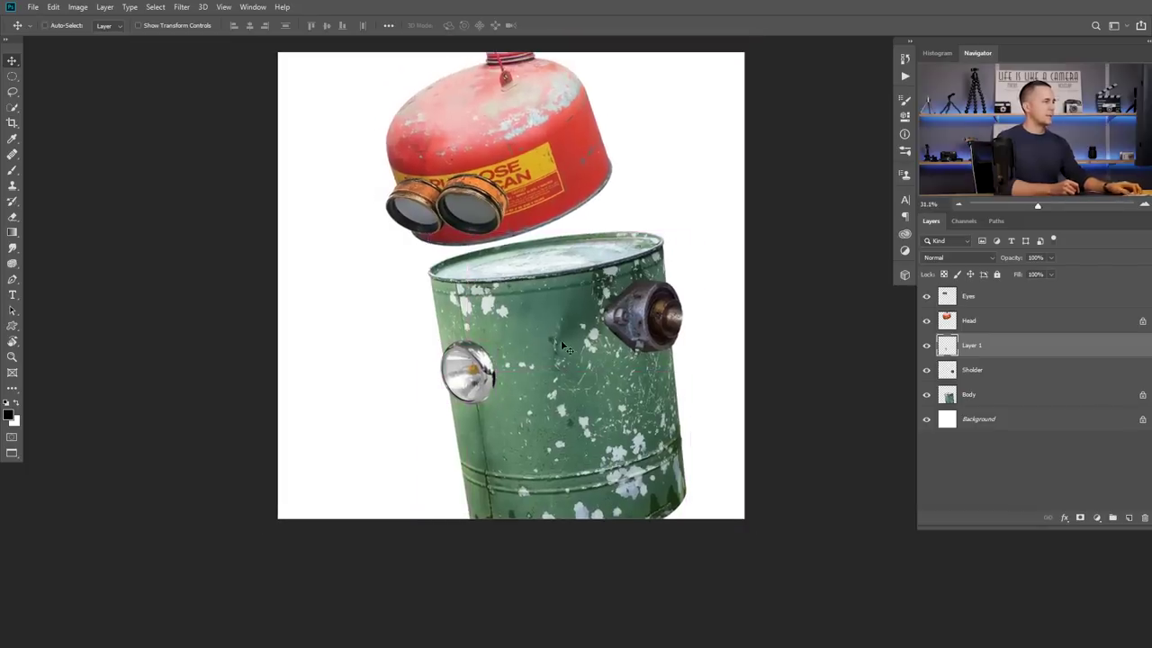
- Find the bearing puller photo among the open documents, and isolate and copy its cut-out threaded section
{"action": "key", "text": "ctrl+Tab"}
{"action": "key", "text": "ctrl+Tab"}
{"action": "key", "text": "ctrl+Tab"}
{"action": "key", "text": "ctrl+Tab"}
{"action": "key", "text": "ctrl+Tab"}
{"action": "key", "text": "ctrl+Tab"}
{"action": "key", "text": "ctrl+Tab"}
{"action": "key", "text": "ctrl+Tab"}
{"action": "key", "text": "ctrl+Tab"}
{"action": "key", "text": "ctrl+Tab"}
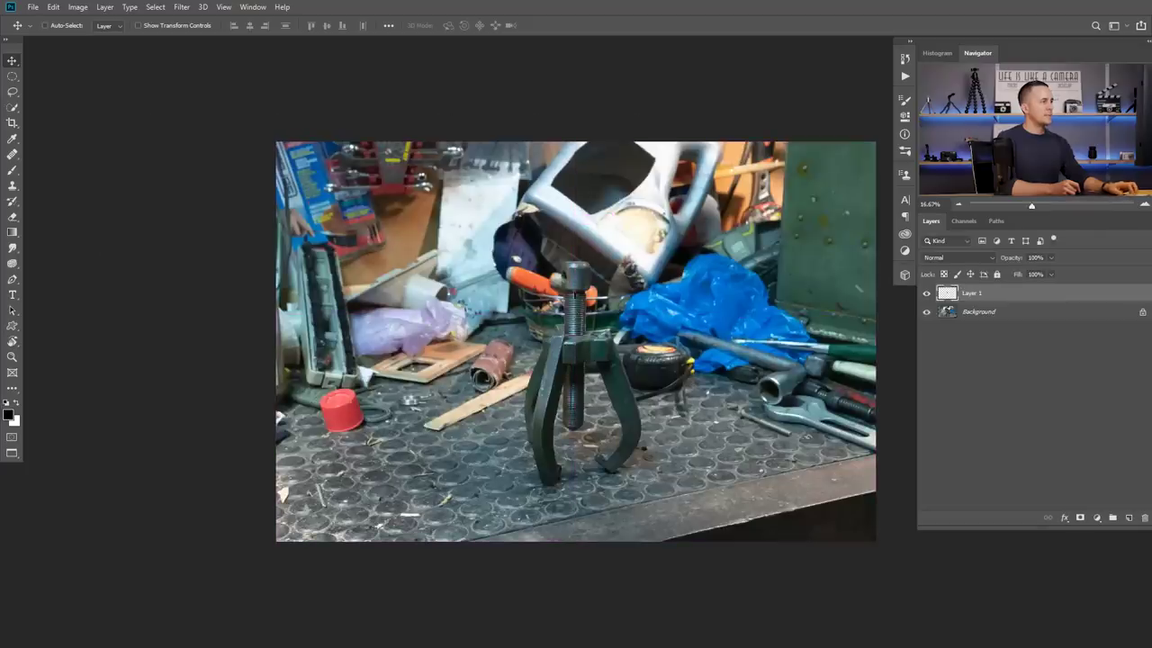
{"action": "mouse_move", "coordinate": [587, 324]}
{"action": "left_mouse_down"}
{"action": "mouse_move", "coordinate": [634, 324]}
{"action": "mouse_move", "coordinate": [570, 330]}
{"action": "left_mouse_up"}
{"action": "left_click", "coordinate": [926, 293], "text": "alt"}
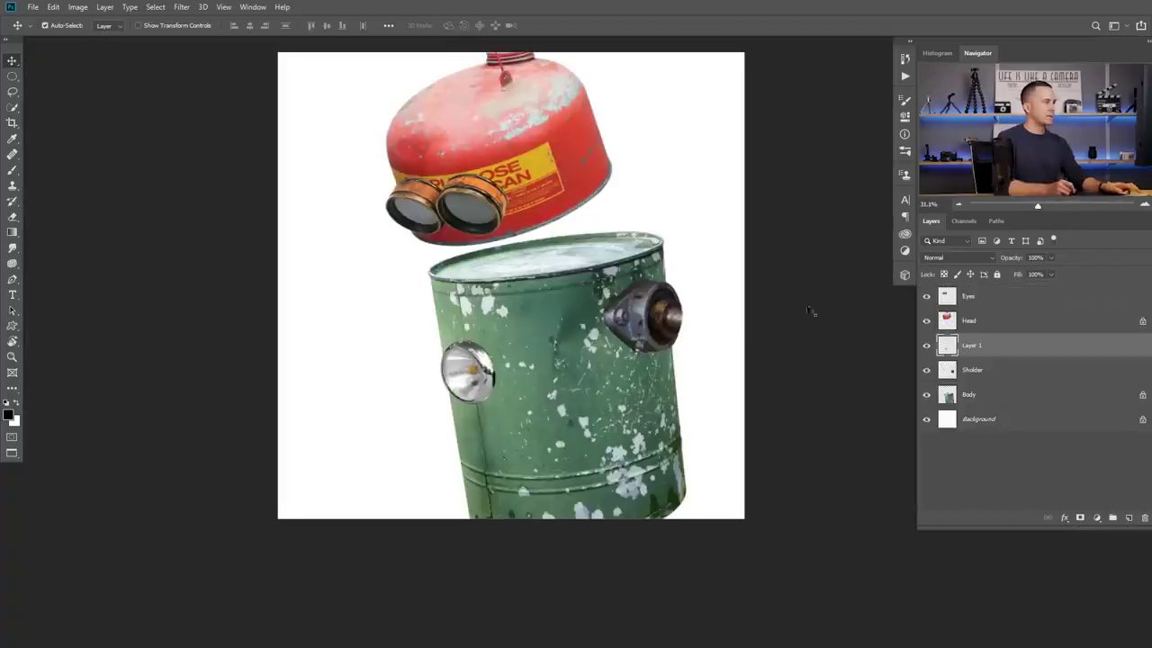
- Paste the threaded section above the headlight layer and place it over the green can's upper front rim
{"action": "left_click_drag", "start_coordinate": [554, 304], "coordinate": [558, 308]}
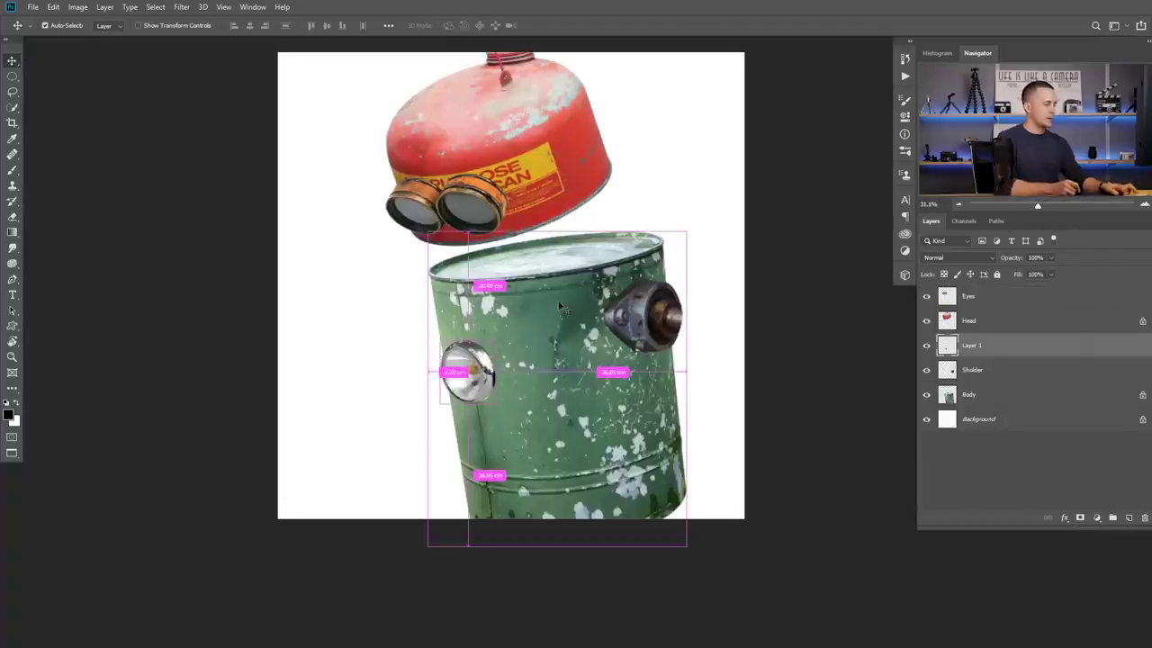
{"action": "left_click_drag", "start_coordinate": [638, 306], "coordinate": [638, 306]}
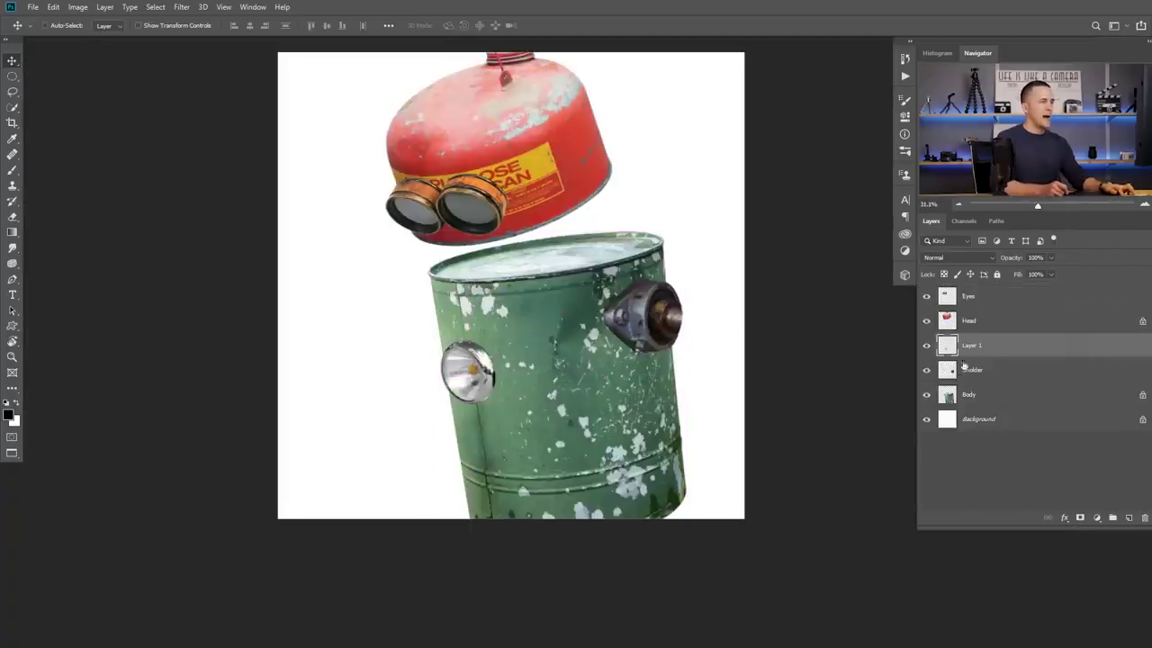
{"action": "key", "text": "ctrl+v"}
{"action": "left_click_drag", "start_coordinate": [521, 298], "coordinate": [493, 399]}
{"action": "scroll", "coordinate": [493, 399], "scroll_direction": "up", "scroll_amount": 3}
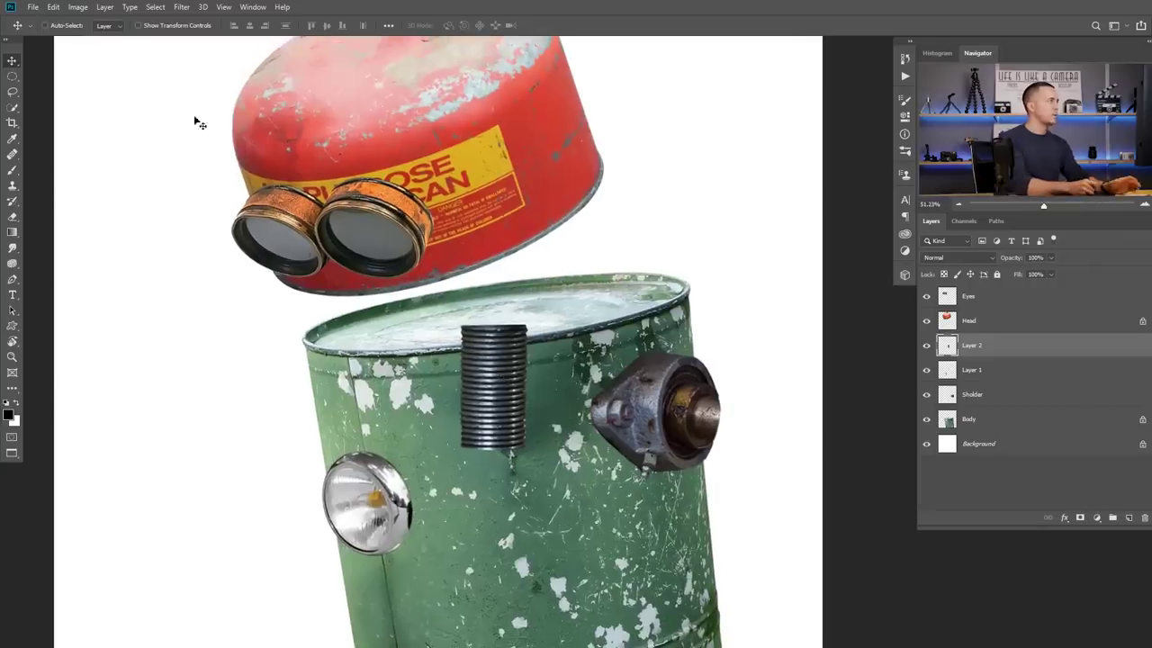
- Bend the threaded section with Puppet Warp at 13 px expansion, pinning its upper and lower parts and rotating the lower pin about 27 degrees
{"action": "left_click", "coordinate": [53, 7]}
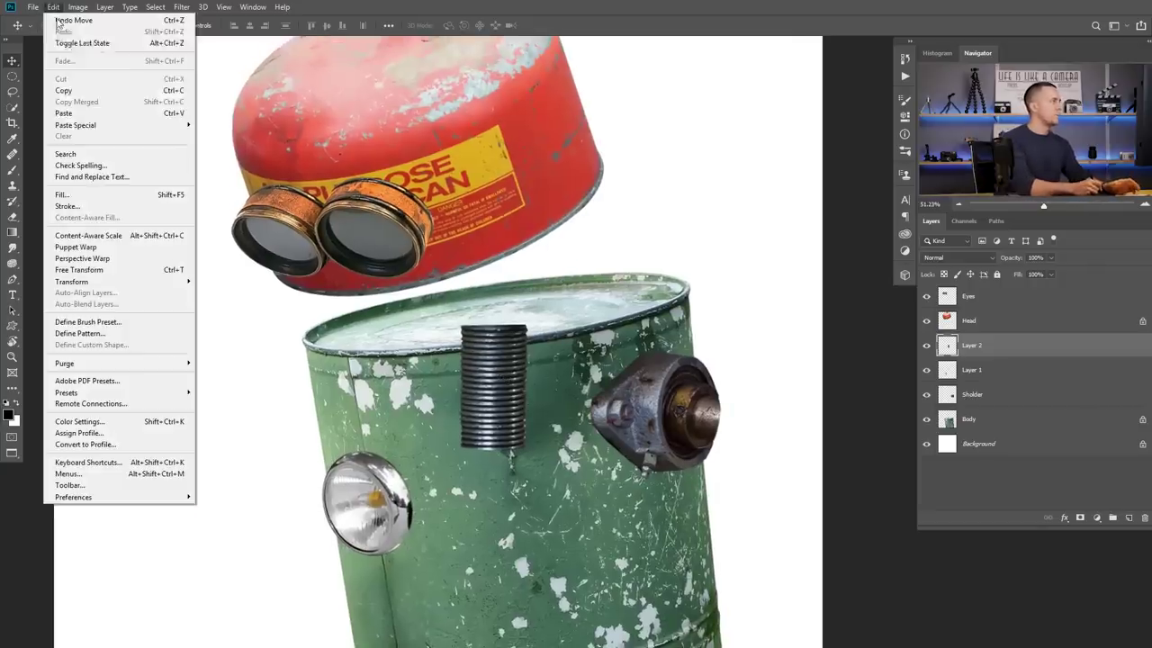
{"action": "left_click", "coordinate": [97, 247]}
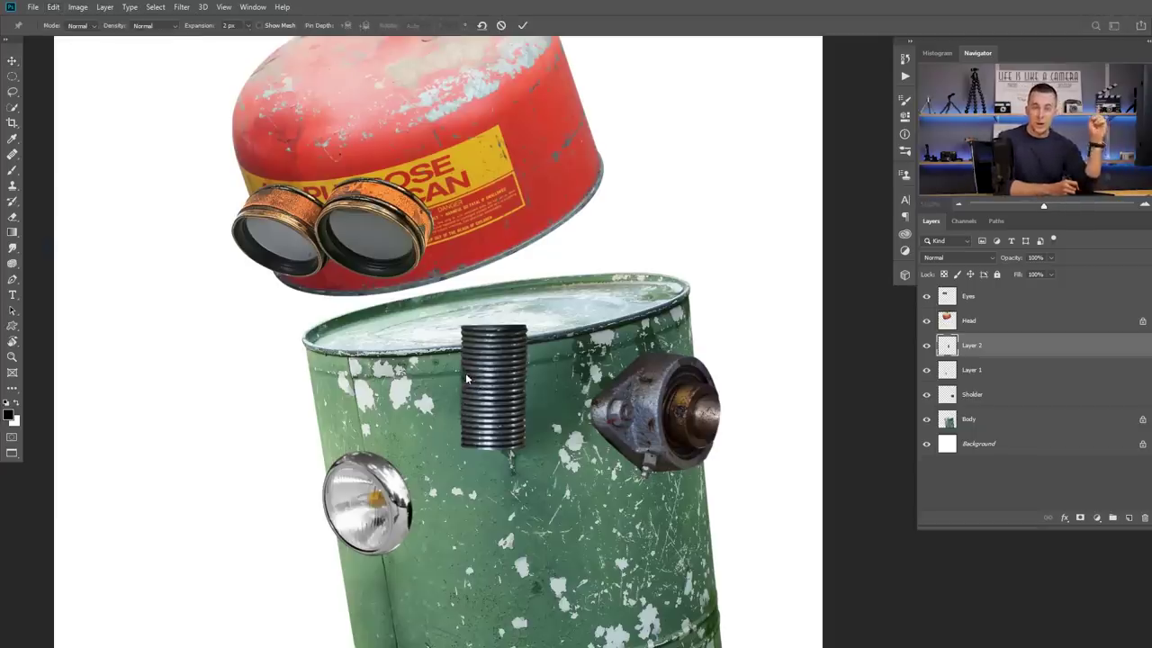
{"action": "left_click_drag", "start_coordinate": [193, 28], "coordinate": [219, 38]}
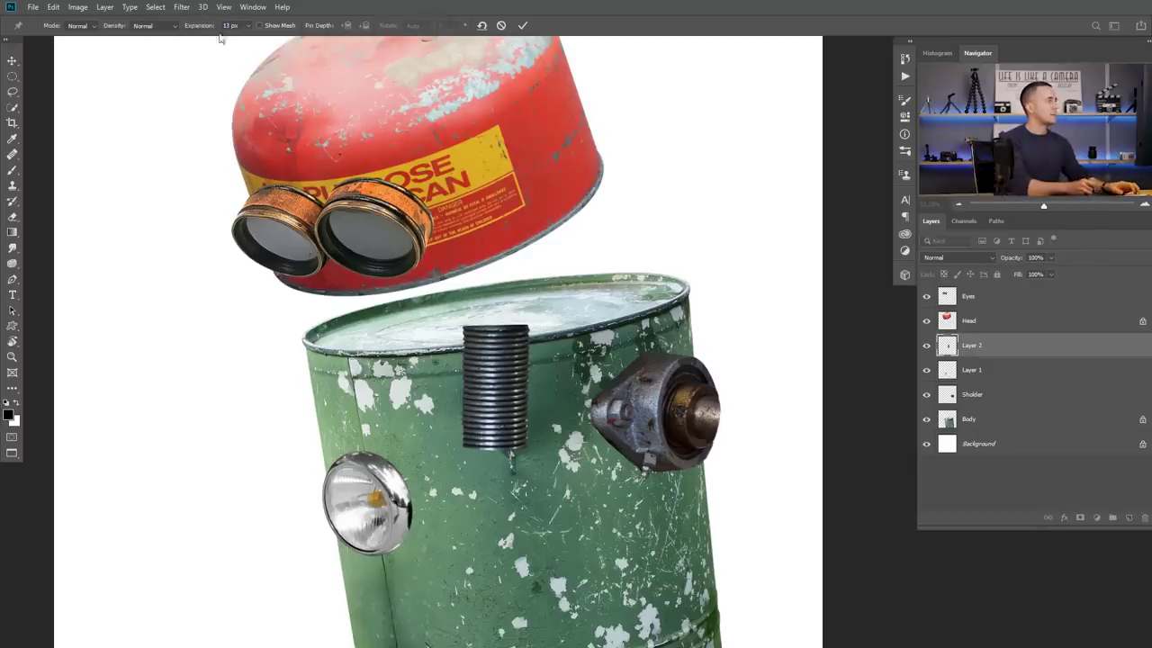
{"action": "left_click", "coordinate": [488, 419]}
{"action": "left_click", "coordinate": [487, 383]}
{"action": "mouse_move", "coordinate": [500, 367]}
{"action": "left_mouse_down"}
{"action": "mouse_move", "coordinate": [486, 344]}
{"action": "mouse_move", "coordinate": [477, 364]}
{"action": "mouse_move", "coordinate": [468, 353]}
{"action": "mouse_move", "coordinate": [493, 351]}
{"action": "left_mouse_up"}
{"action": "left_click_drag", "start_coordinate": [493, 424], "coordinate": [515, 399]}
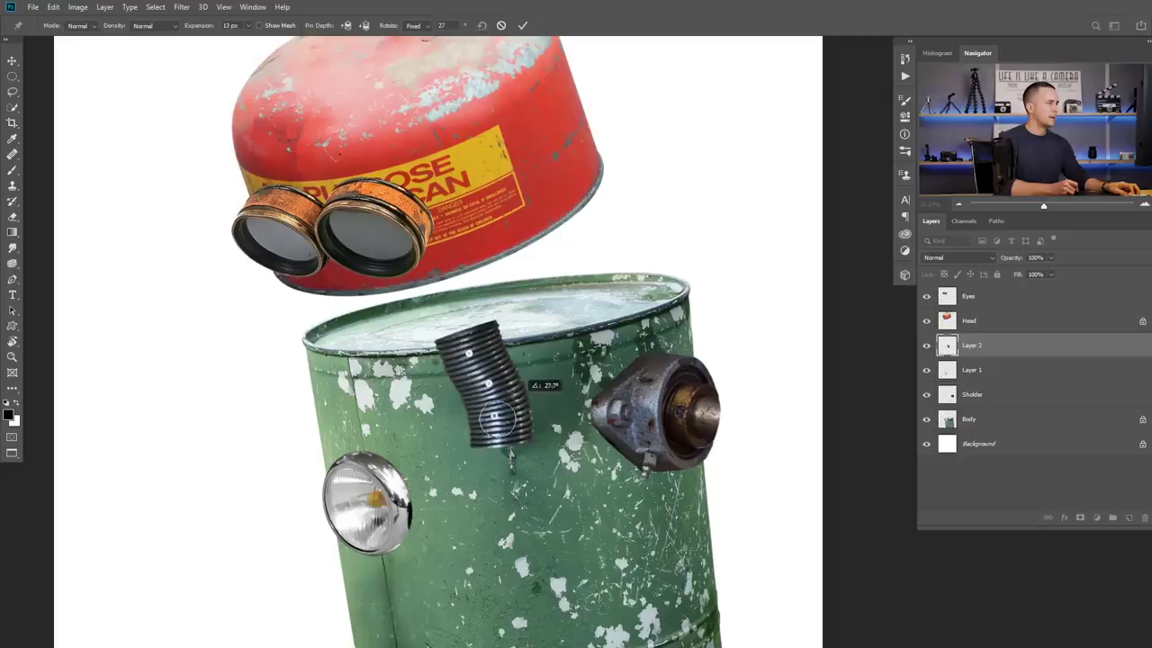
- Apply the warp and position the bent threaded section as a neck between the red head and the green can's lid
{"action": "left_click_drag", "start_coordinate": [468, 354], "coordinate": [498, 286]}
{"action": "key", "text": "Return"}
{"action": "left_click_drag", "start_coordinate": [511, 336], "coordinate": [490, 331]}
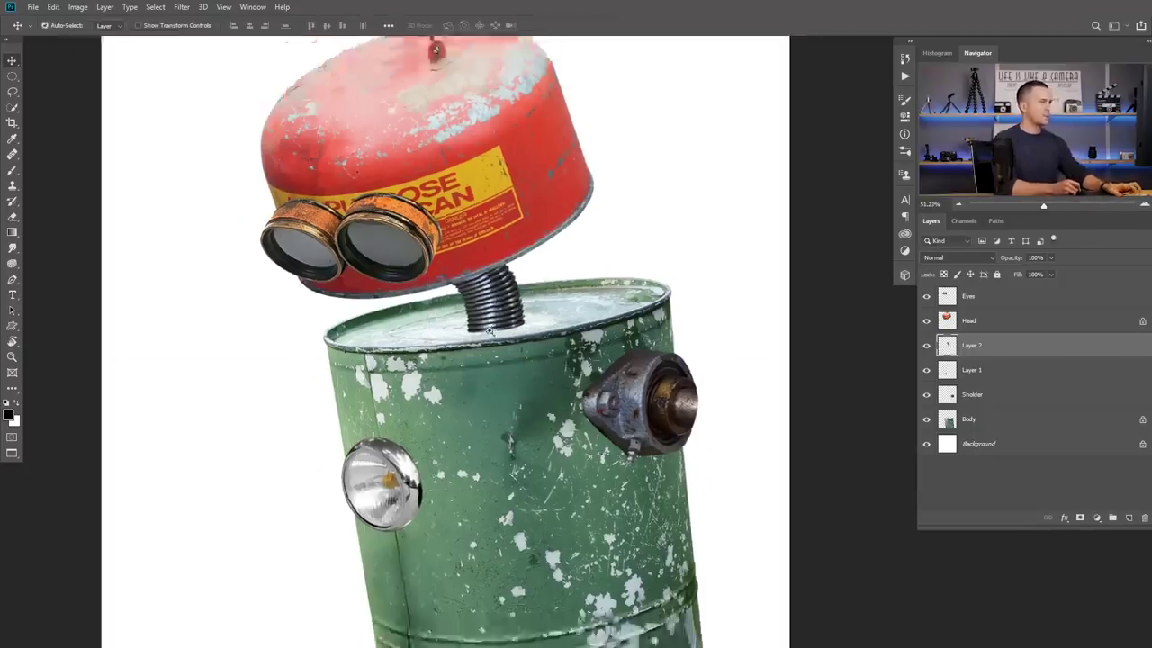
{"action": "scroll", "coordinate": [489, 331], "scroll_direction": "down", "scroll_amount": 1}
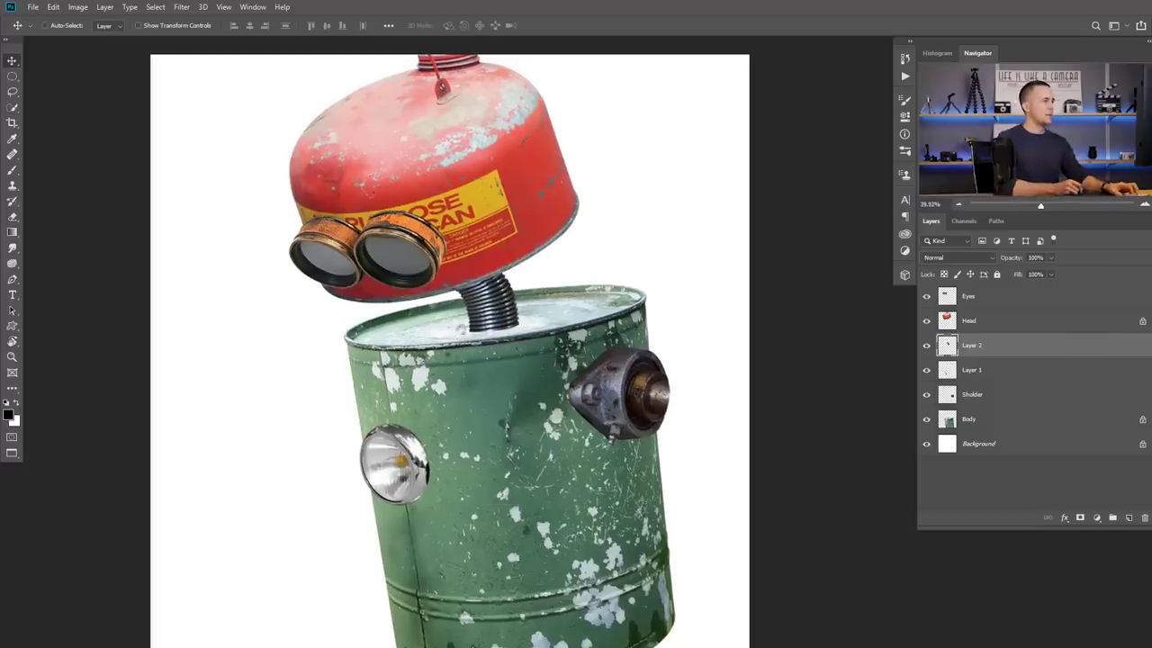
{"action": "scroll", "coordinate": [461, 330], "scroll_direction": "down", "scroll_amount": 1}
{"action": "left_click_drag", "start_coordinate": [462, 318], "coordinate": [471, 319]}
{"action": "left_click_drag", "start_coordinate": [499, 371], "coordinate": [496, 367]}
{"action": "scroll", "coordinate": [469, 321], "scroll_direction": "down", "scroll_amount": 1}
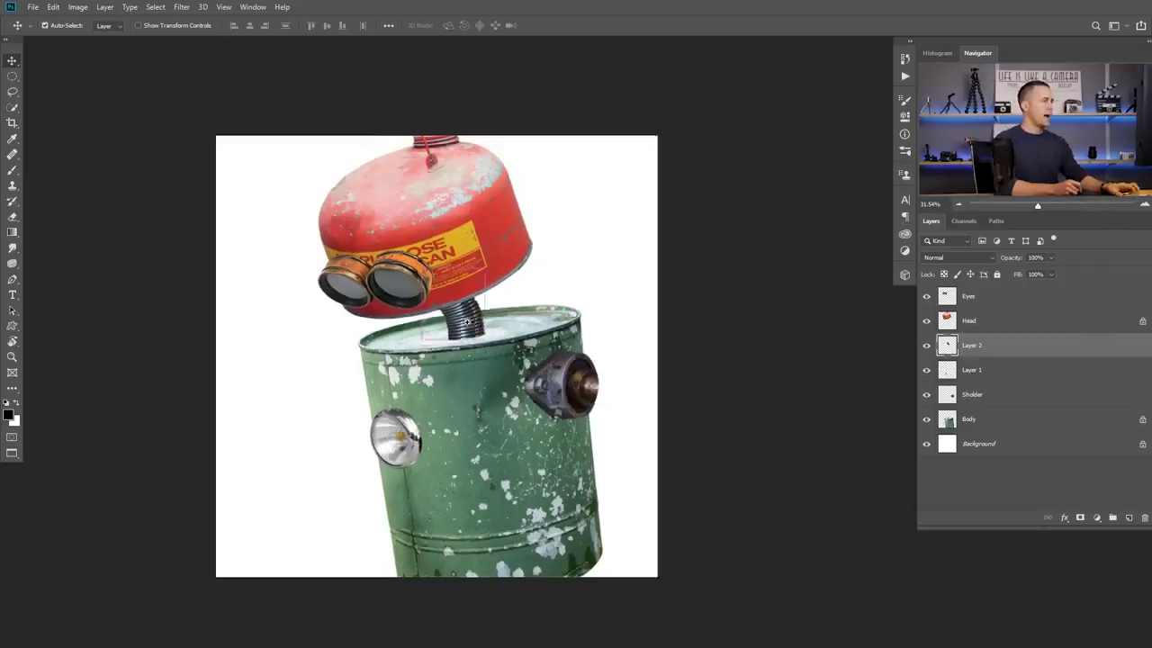
{"action": "key", "text": "ctrl"}
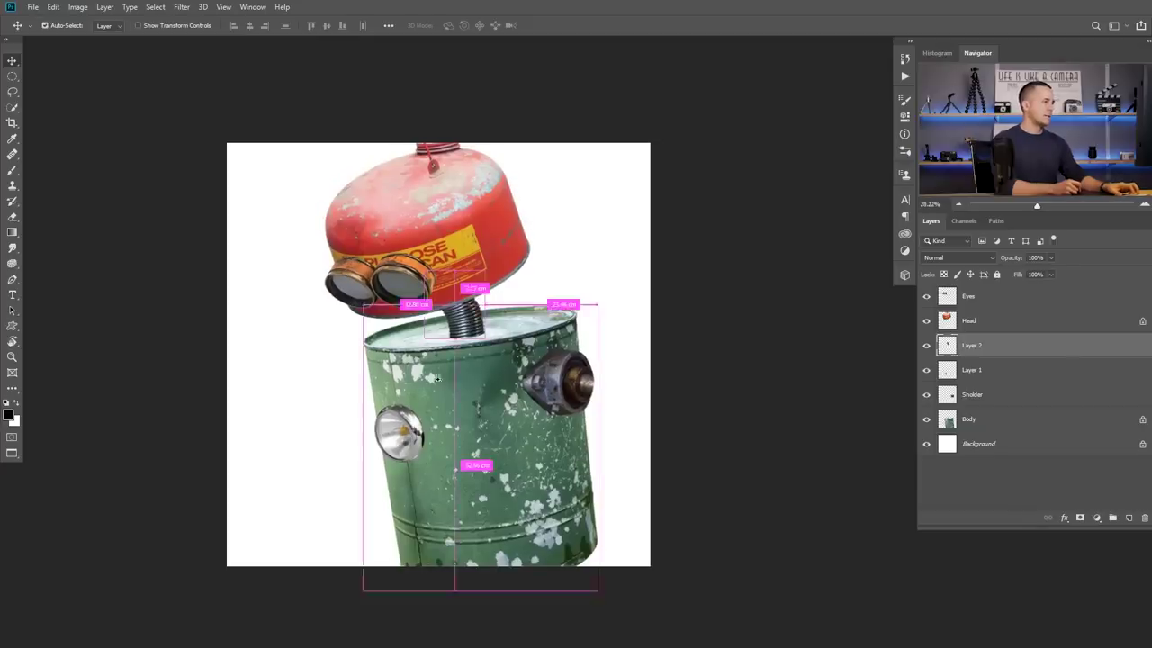
{"action": "key", "text": "ctrl+space"}
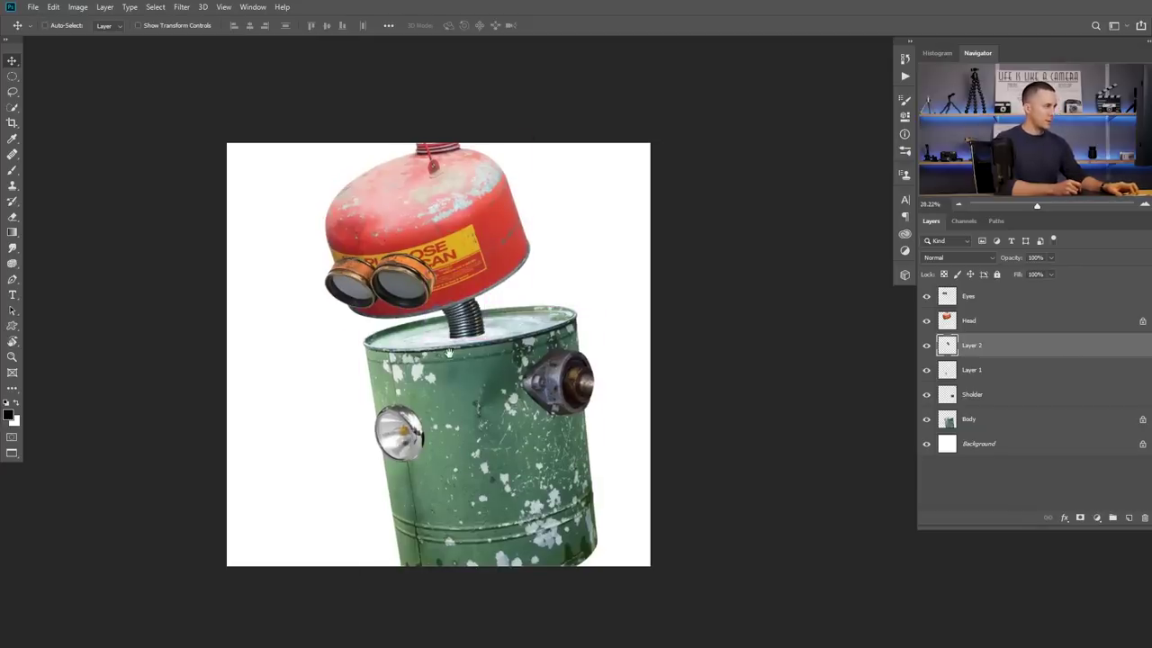
{"action": "scroll", "coordinate": [449, 353], "scroll_direction": "down", "scroll_amount": 1}
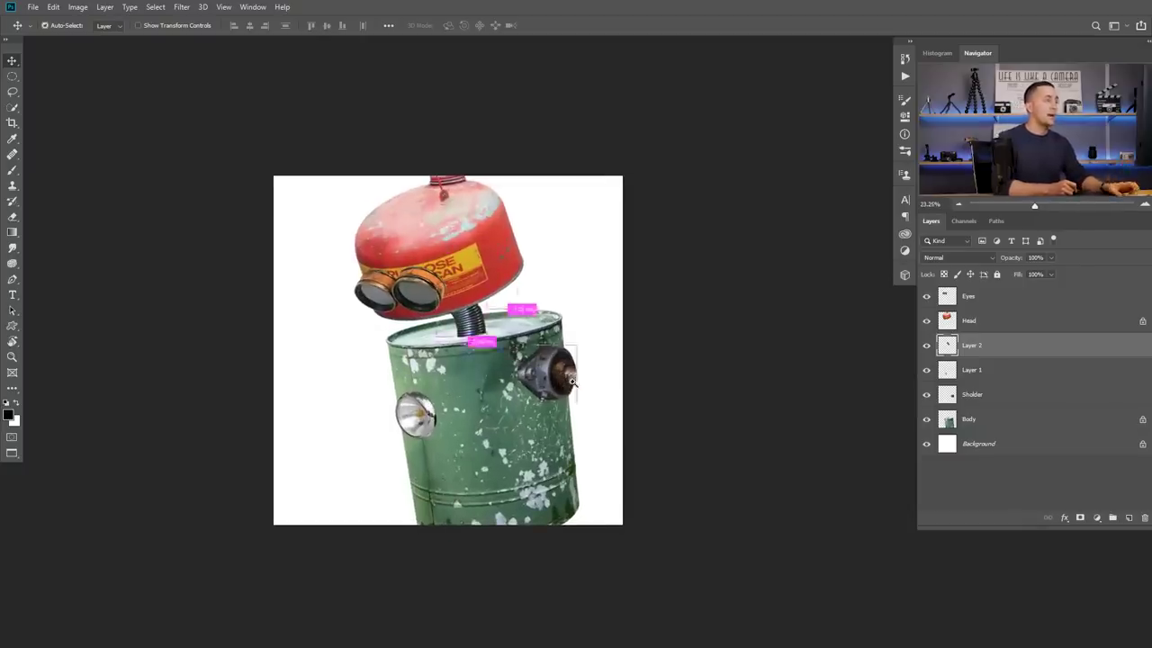
{"action": "scroll", "coordinate": [560, 383], "scroll_direction": "up", "scroll_amount": 1}
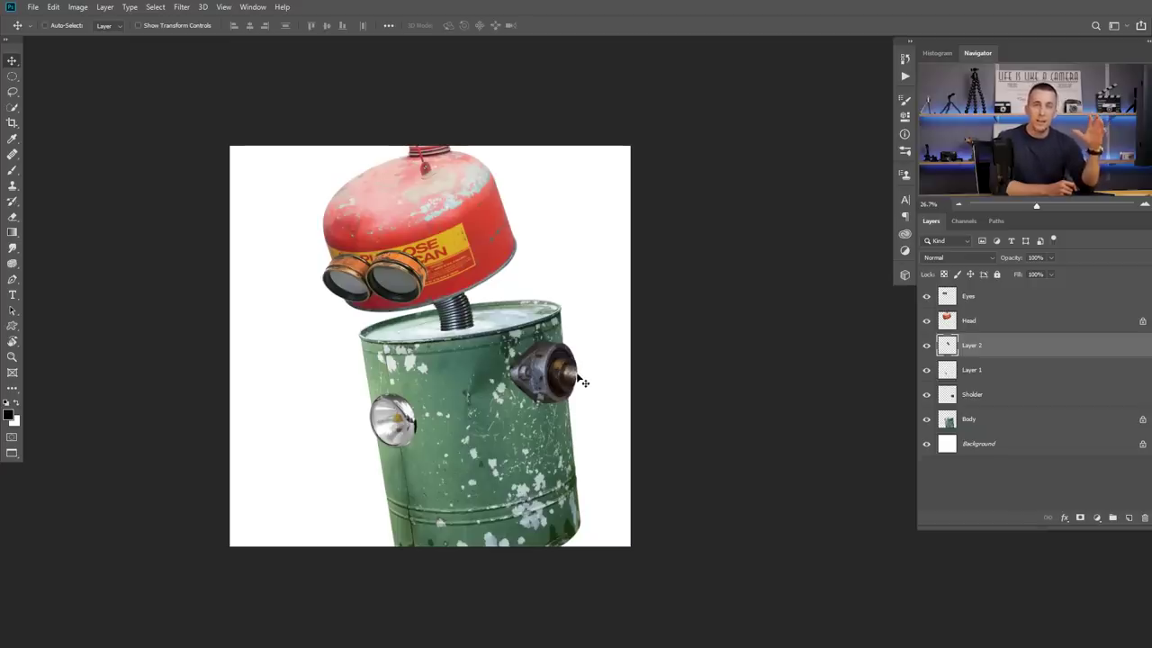
{"action": "left_click_drag", "start_coordinate": [568, 384], "coordinate": [504, 391]}
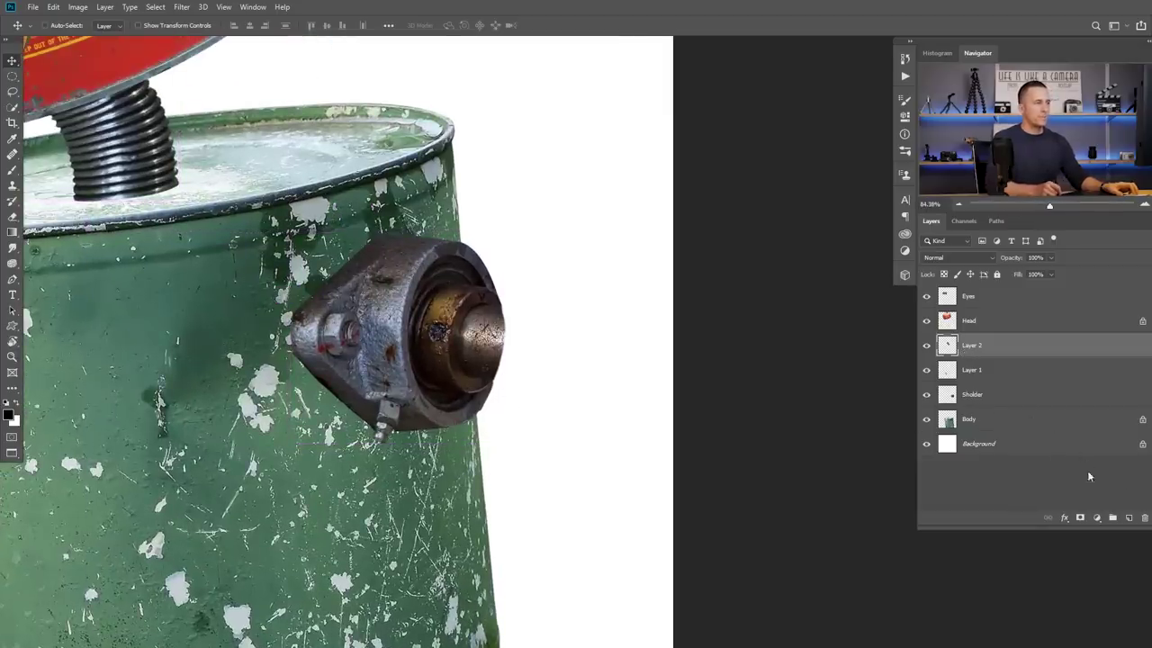
{"action": "left_click_drag", "start_coordinate": [582, 394], "coordinate": [523, 405]}
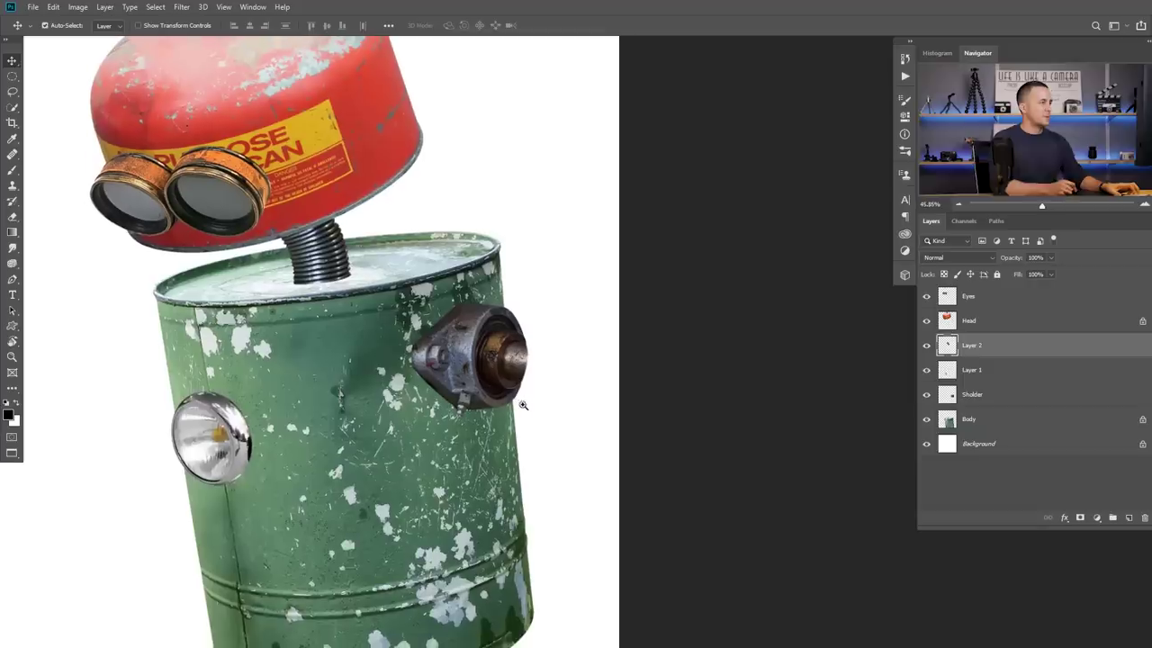
- Identify the headlight and threaded-section layers by toggling their visibility, and rename them Light and Neck
{"action": "left_click", "coordinate": [927, 369]}
{"action": "left_click", "coordinate": [927, 369]}
{"action": "double_click", "coordinate": [972, 370]}
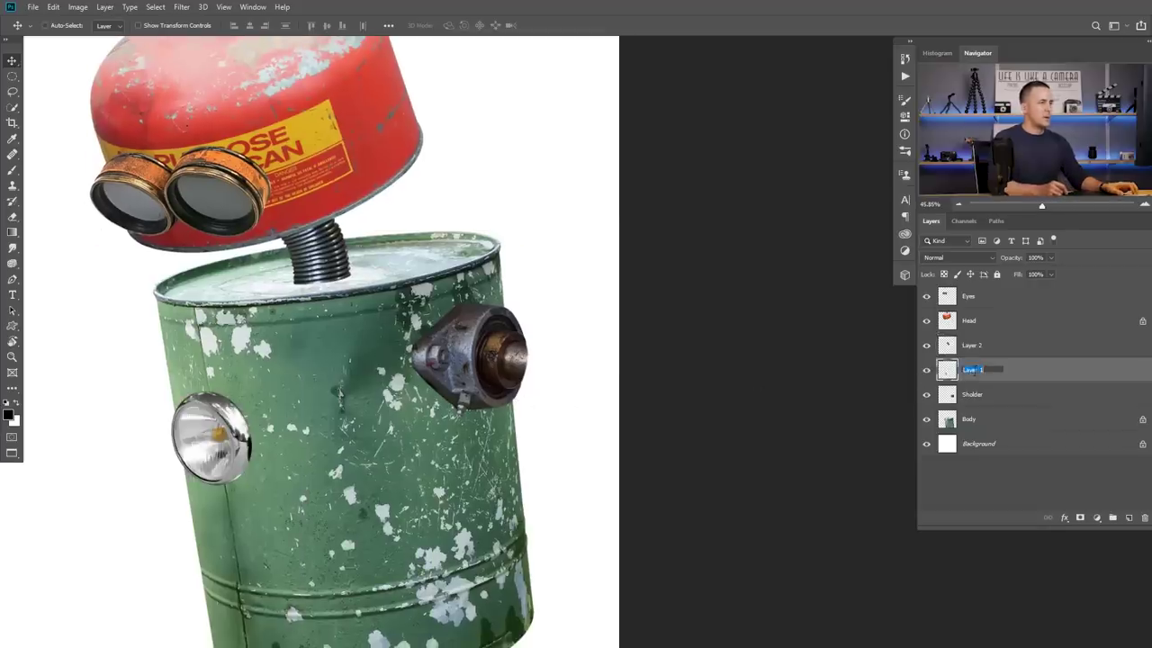
{"action": "key", "text": "Return"}
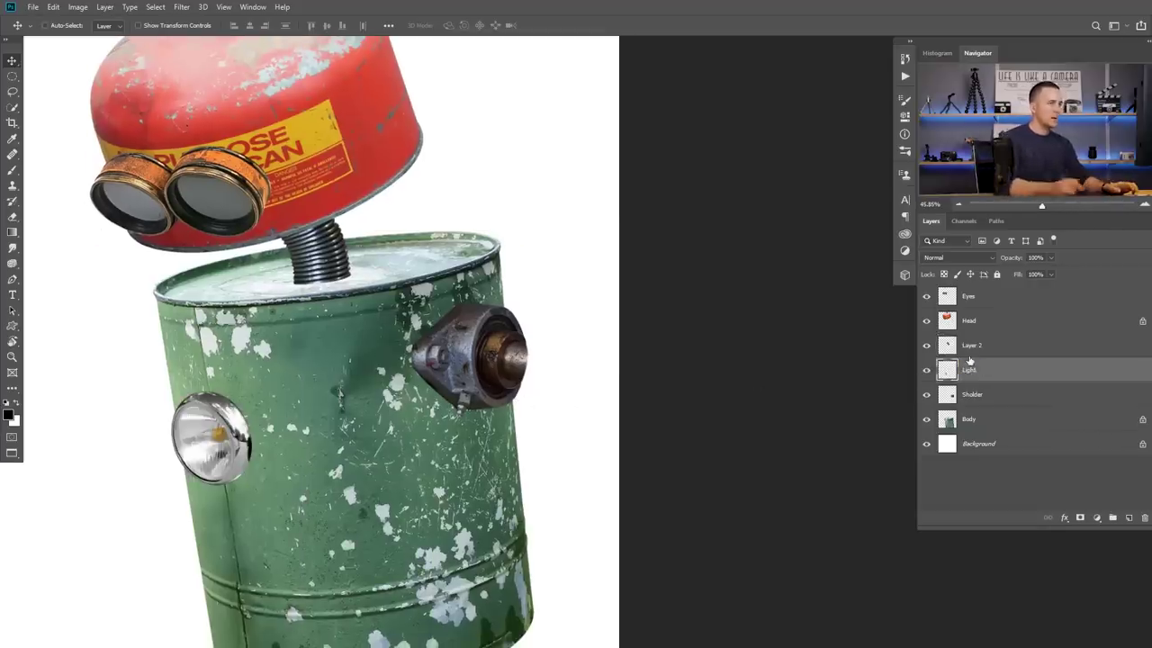
{"action": "left_click", "coordinate": [927, 346]}
{"action": "left_click", "coordinate": [927, 345]}
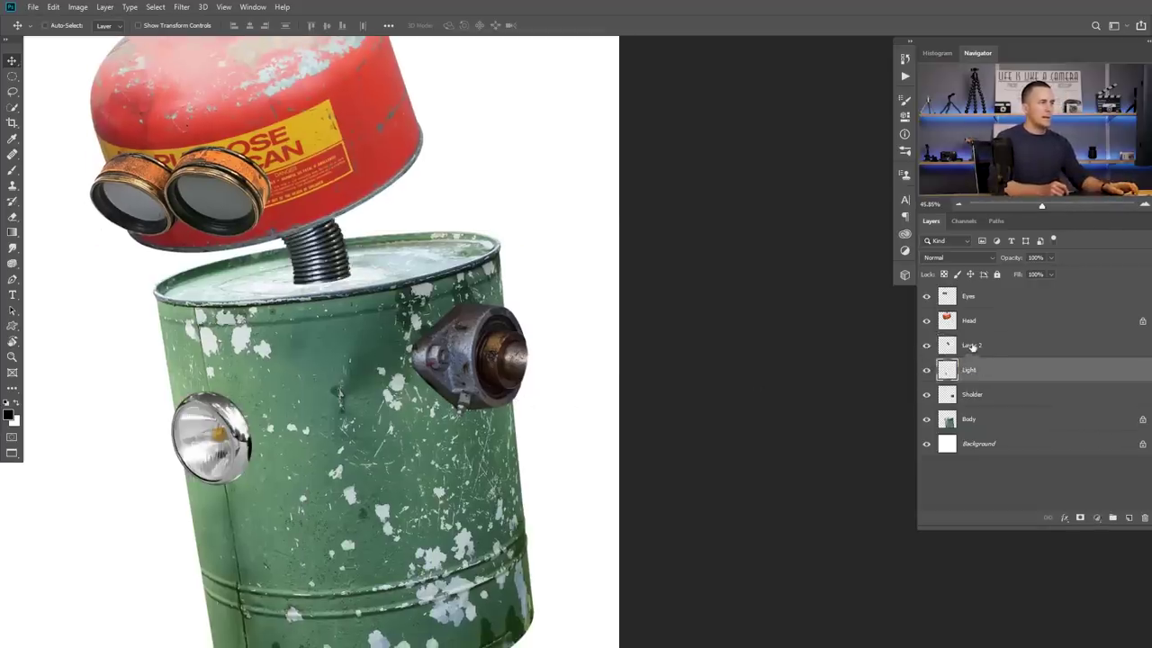
{"action": "double_click", "coordinate": [972, 346]}
{"action": "key", "text": "Return"}
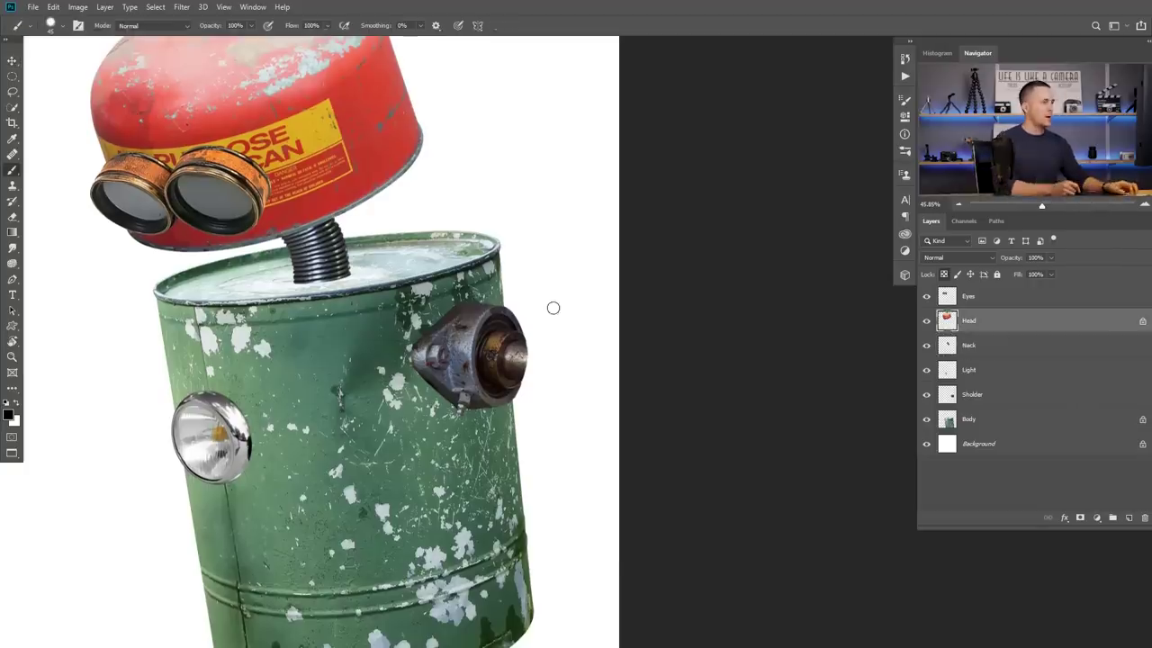
- Create a new empty layer directly above the Neck layer and name it Arm
{"action": "left_click", "coordinate": [1005, 351]}
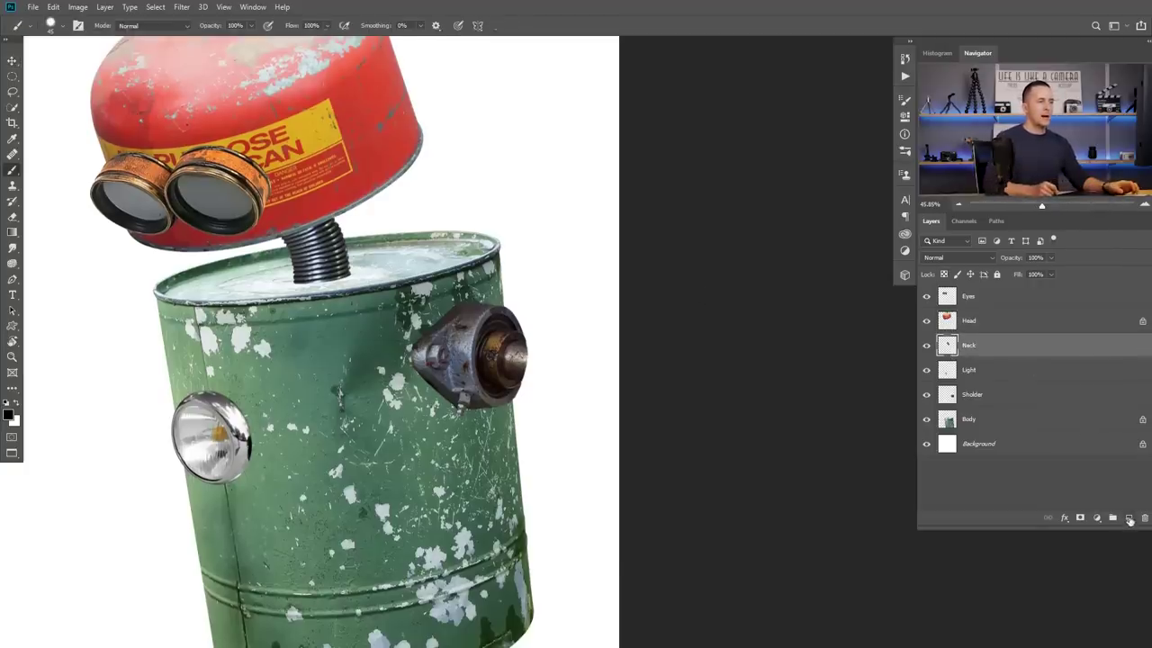
{"action": "left_click", "coordinate": [1130, 519]}
{"action": "double_click", "coordinate": [969, 348]}
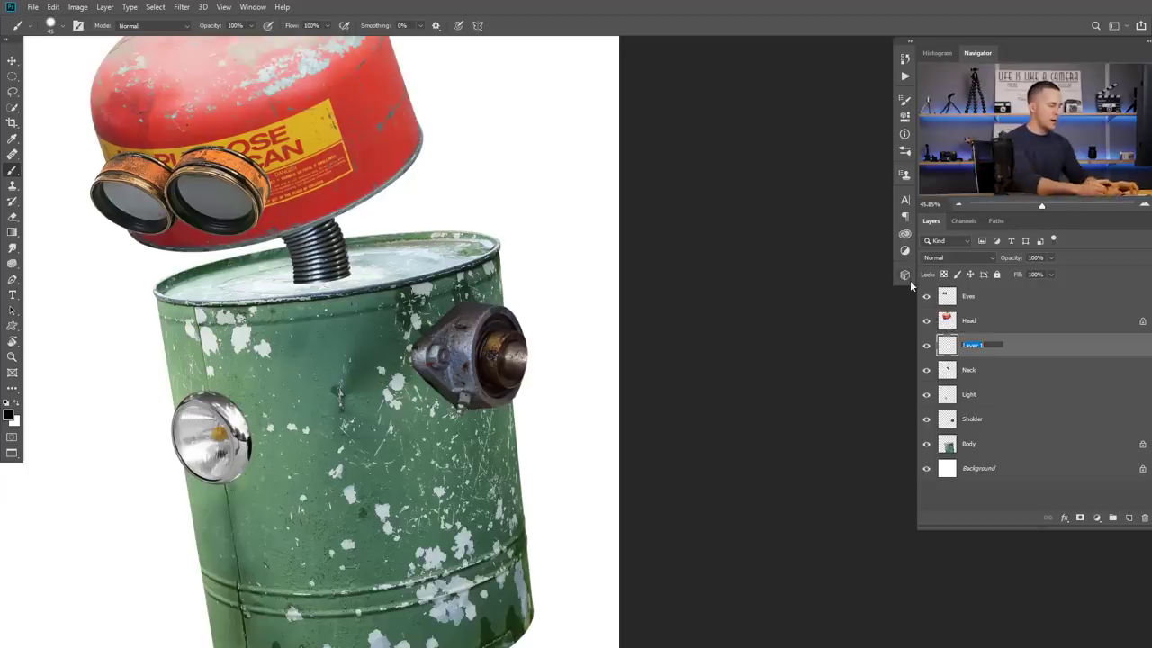
{"action": "key", "text": "Return"}
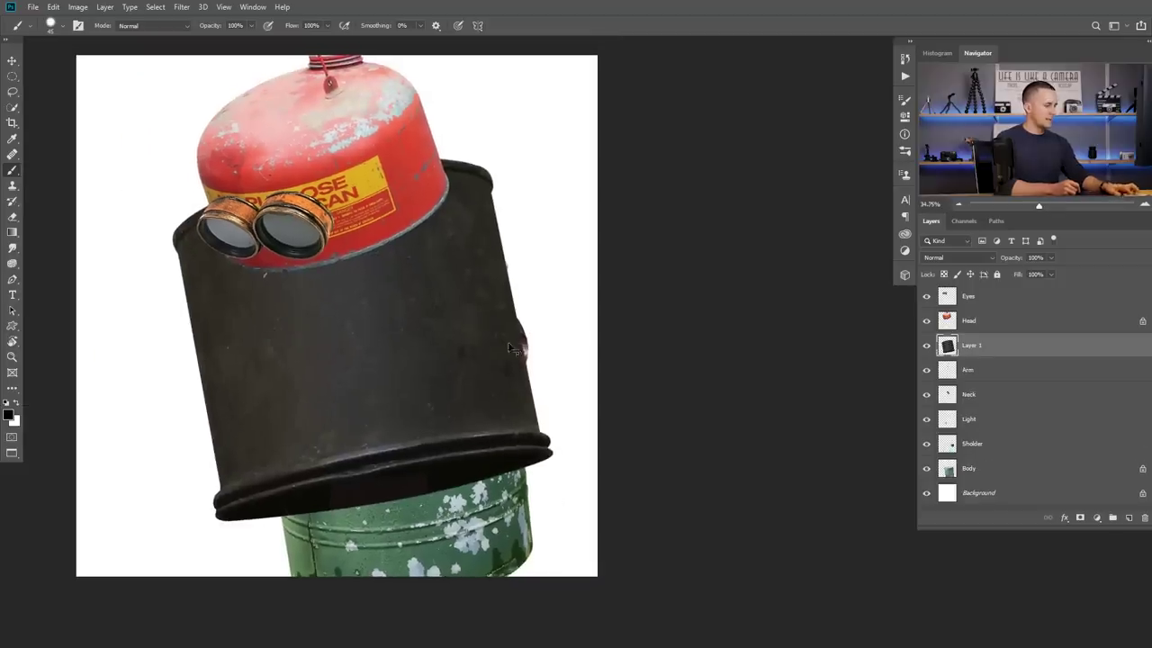
- Scale the black bucket cut-out to about 43.65% width and 41.67% height, placing it over the green can just below the shoulder
{"action": "key", "text": "ctrl+t"}
{"action": "left_click_drag", "start_coordinate": [553, 158], "coordinate": [452, 254]}
{"action": "left_click_drag", "start_coordinate": [396, 309], "coordinate": [418, 325]}
{"action": "left_click_drag", "start_coordinate": [568, 325], "coordinate": [533, 341]}
{"action": "left_click_drag", "start_coordinate": [390, 493], "coordinate": [394, 493]}
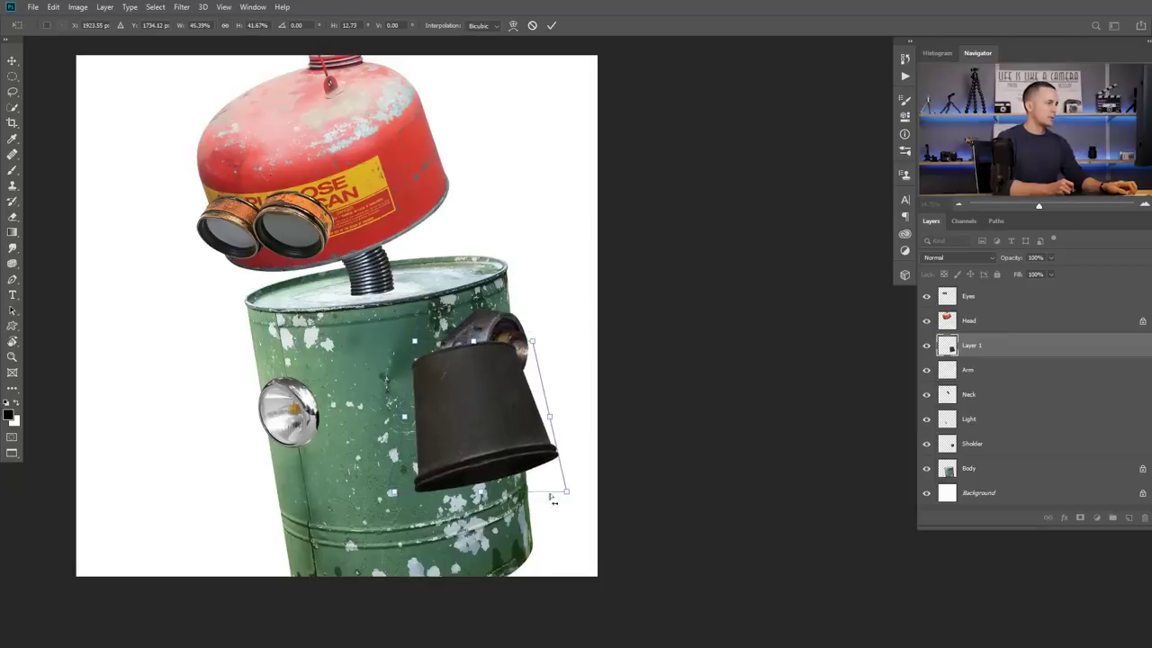
{"action": "left_click_drag", "start_coordinate": [567, 492], "coordinate": [559, 490]}
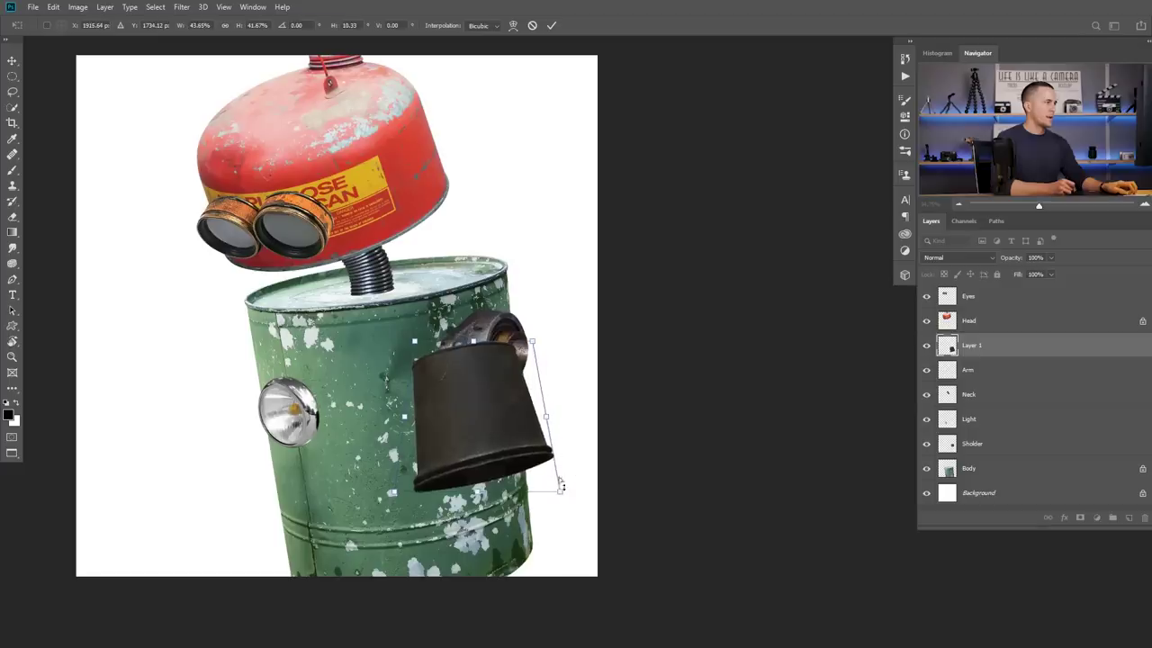
- Shrink the bucket to about 28.7% width and 27.34% height, rotate it about -0.48 degrees, and move it outward below the shoulder bearing
{"action": "left_click_drag", "start_coordinate": [533, 341], "coordinate": [526, 356]}
{"action": "left_click_drag", "start_coordinate": [477, 414], "coordinate": [533, 446]}
{"action": "left_click_drag", "start_coordinate": [578, 394], "coordinate": [574, 396]}
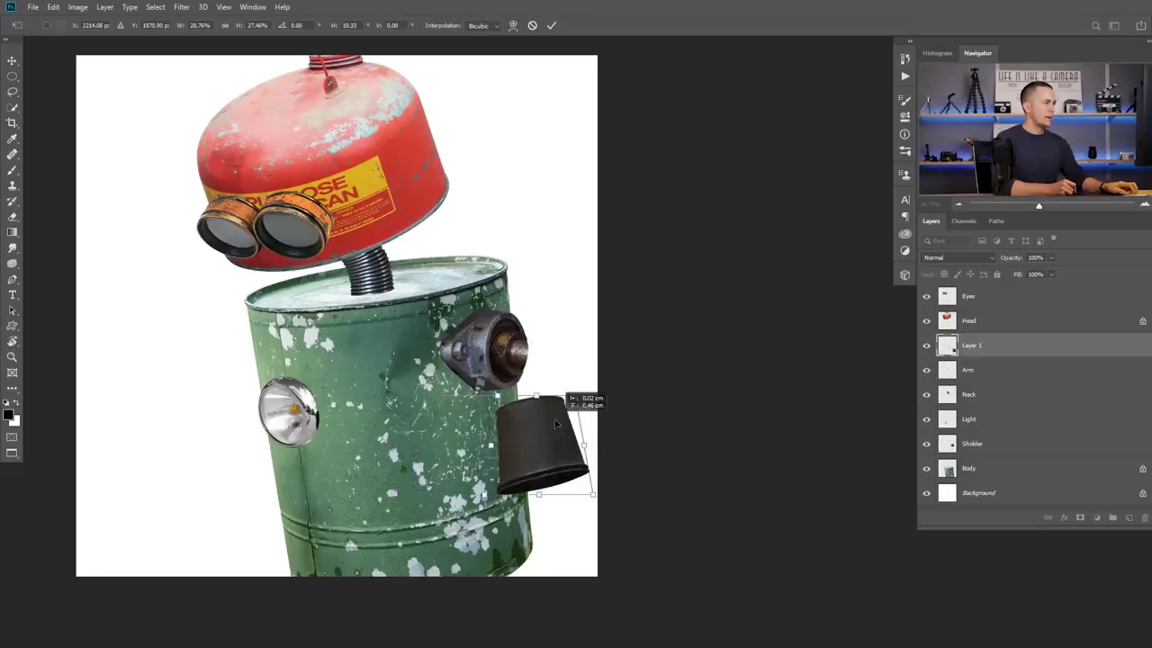
{"action": "left_click_drag", "start_coordinate": [539, 498], "coordinate": [540, 496]}
{"action": "left_click_drag", "start_coordinate": [591, 393], "coordinate": [608, 378]}
{"action": "left_click_drag", "start_coordinate": [543, 436], "coordinate": [539, 433]}
{"action": "left_click_drag", "start_coordinate": [485, 494], "coordinate": [484, 492]}
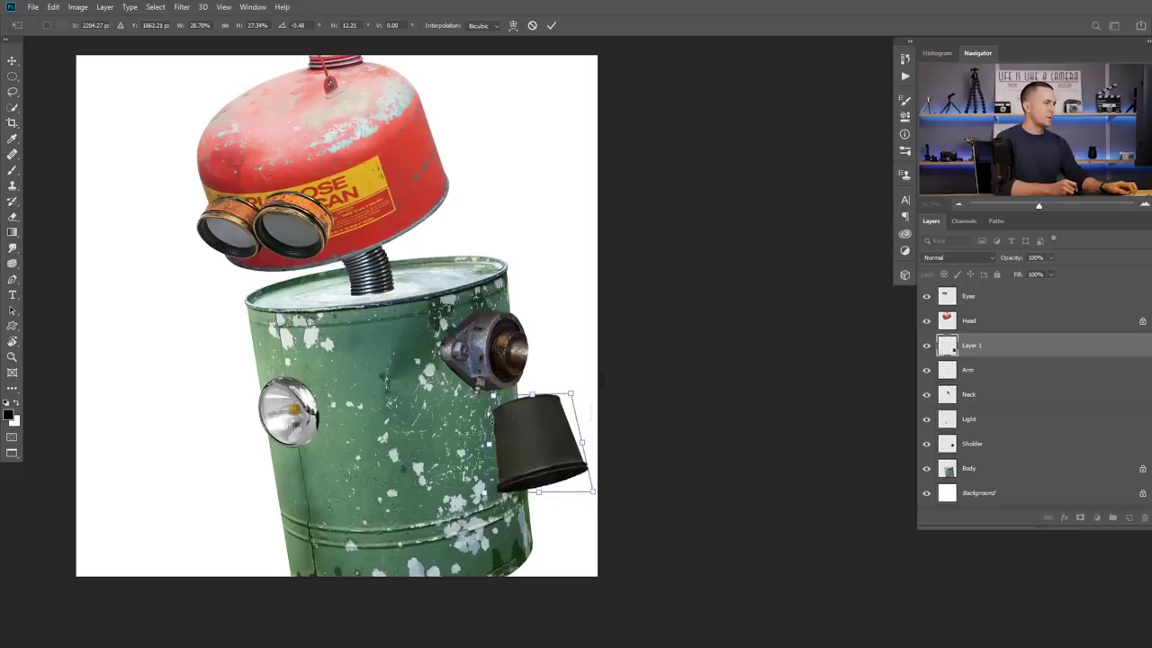
- Finish the bucket's transform at about 26.48% width and 25.21% height, and rename its layer Arm 2
{"action": "left_click_drag", "start_coordinate": [570, 393], "coordinate": [553, 438]}
{"action": "left_click_drag", "start_coordinate": [493, 490], "coordinate": [498, 483]}
{"action": "left_click_drag", "start_coordinate": [546, 439], "coordinate": [543, 440]}
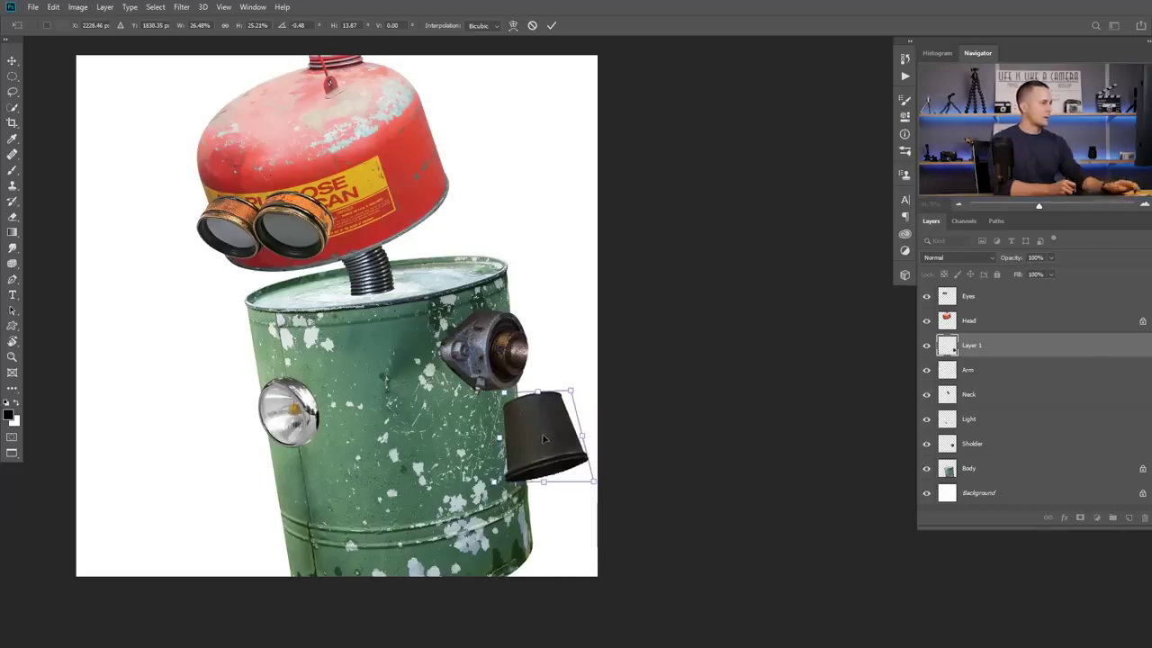
{"action": "key", "text": "Return"}
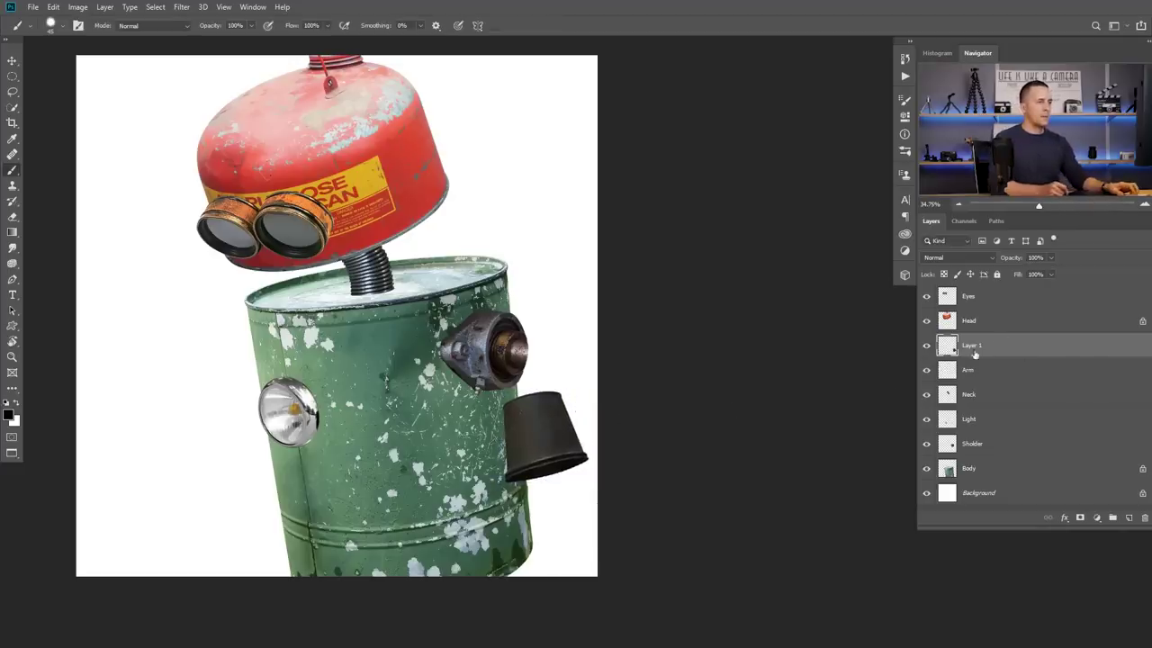
{"action": "double_click", "coordinate": [972, 346]}
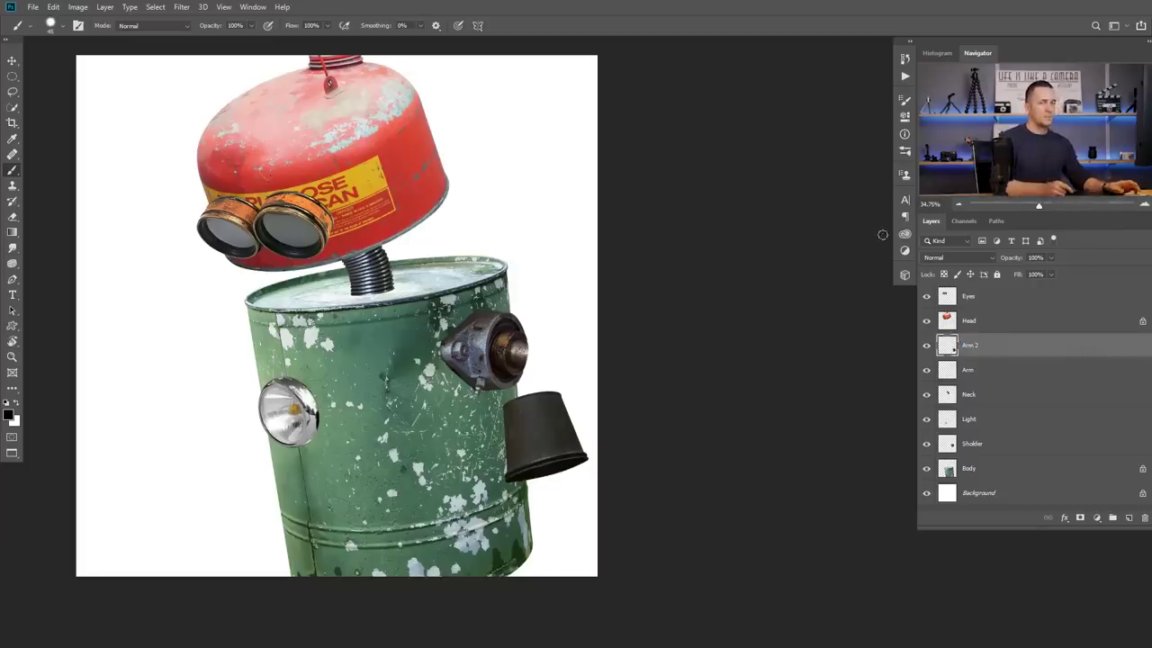
- On the Arm layer, start a Pen path from the shoulder's shaft down into the bucket and across for the arm's width
{"action": "left_click", "coordinate": [997, 368]}
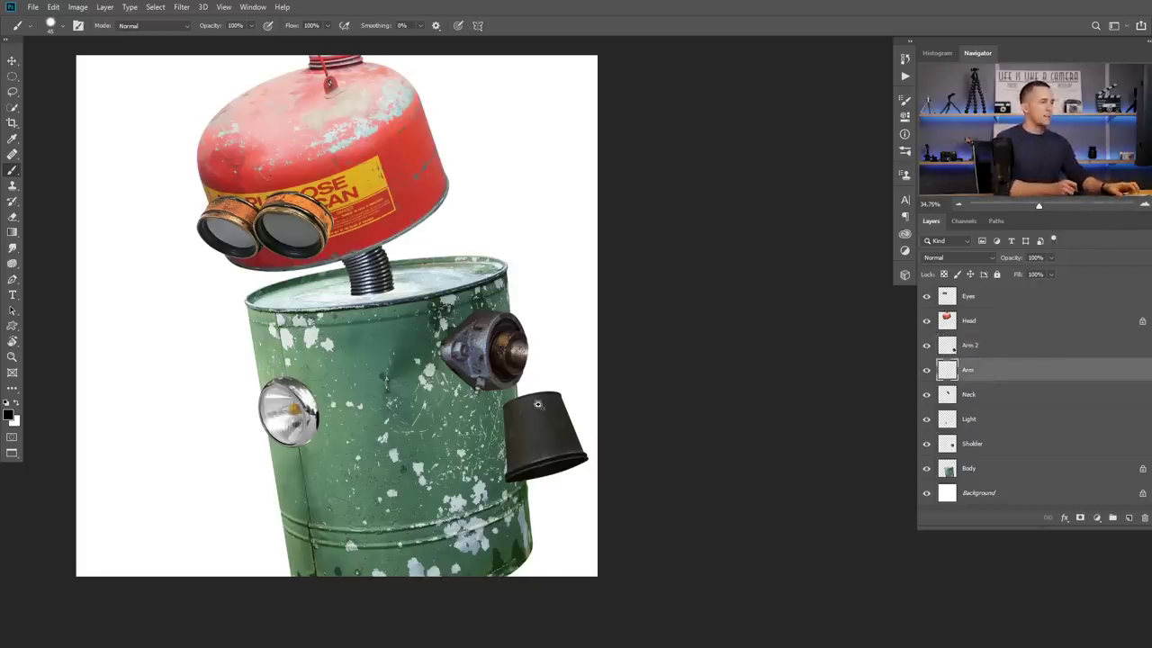
{"action": "scroll", "coordinate": [537, 404], "scroll_direction": "up", "scroll_amount": 5}
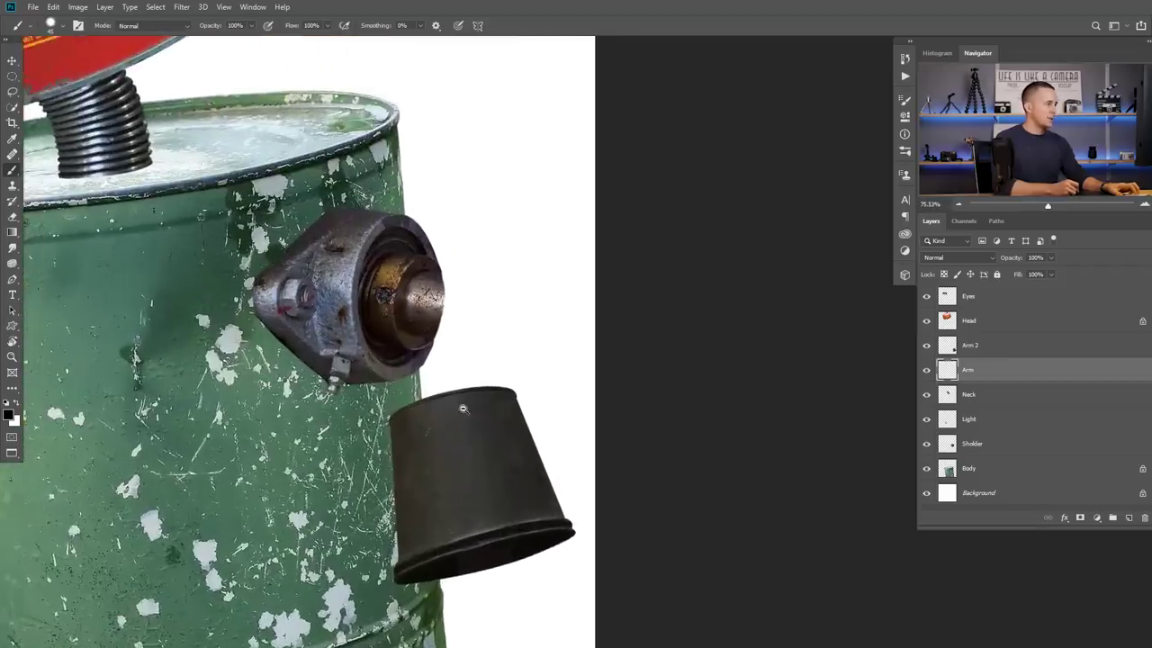
{"action": "scroll", "coordinate": [462, 408], "scroll_direction": "up", "scroll_amount": 2}
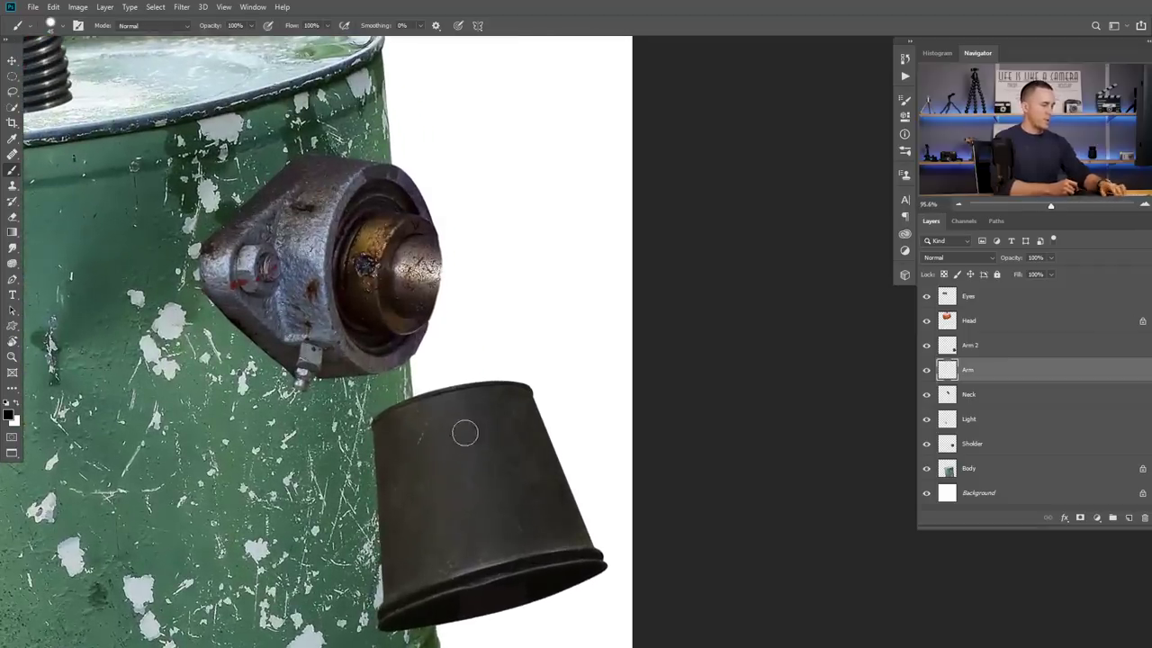
{"action": "key", "text": "p"}
{"action": "scroll", "coordinate": [418, 309], "scroll_direction": "up", "scroll_amount": 1}
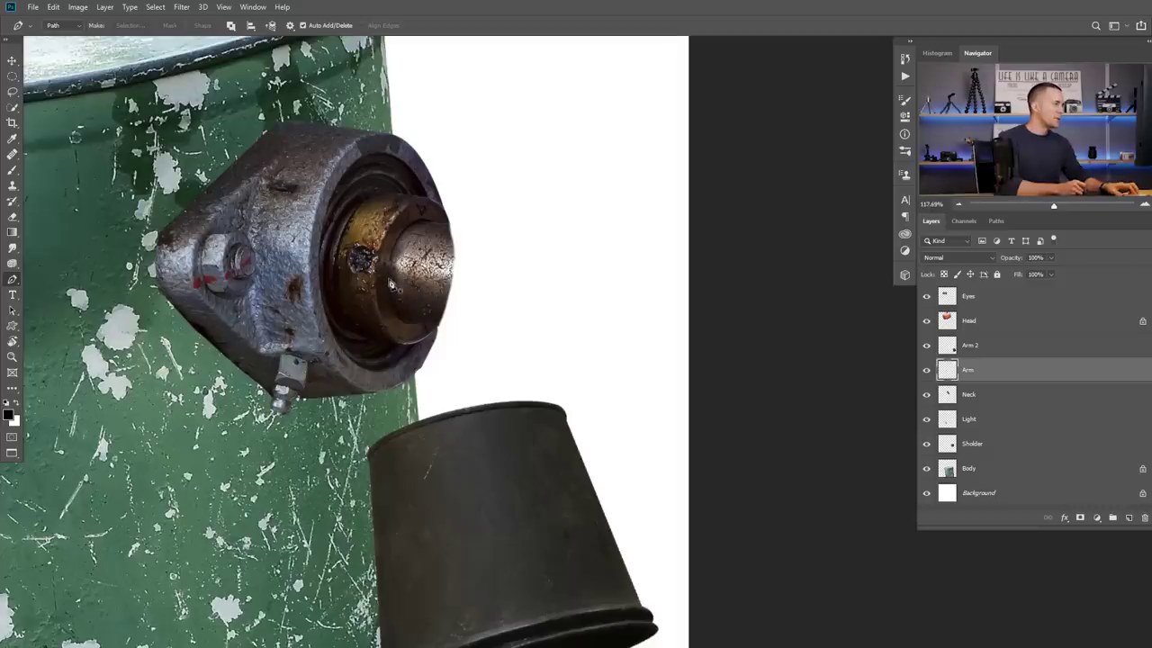
{"action": "left_click", "coordinate": [386, 280]}
{"action": "left_click", "coordinate": [455, 564]}
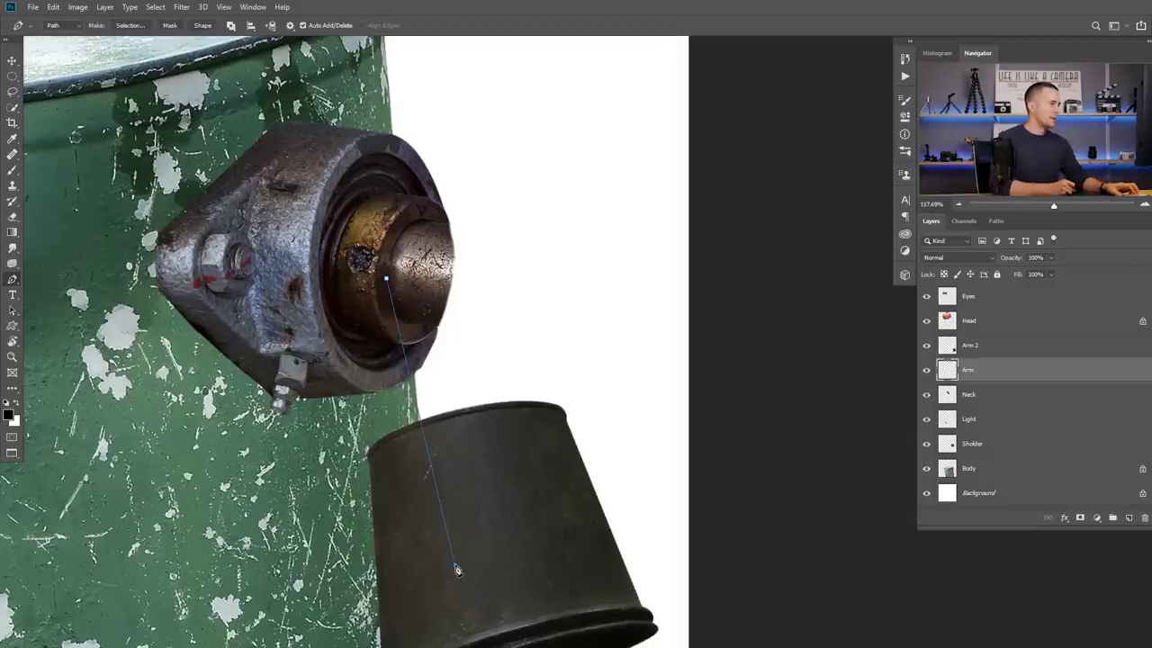
{"action": "left_click", "coordinate": [537, 545]}
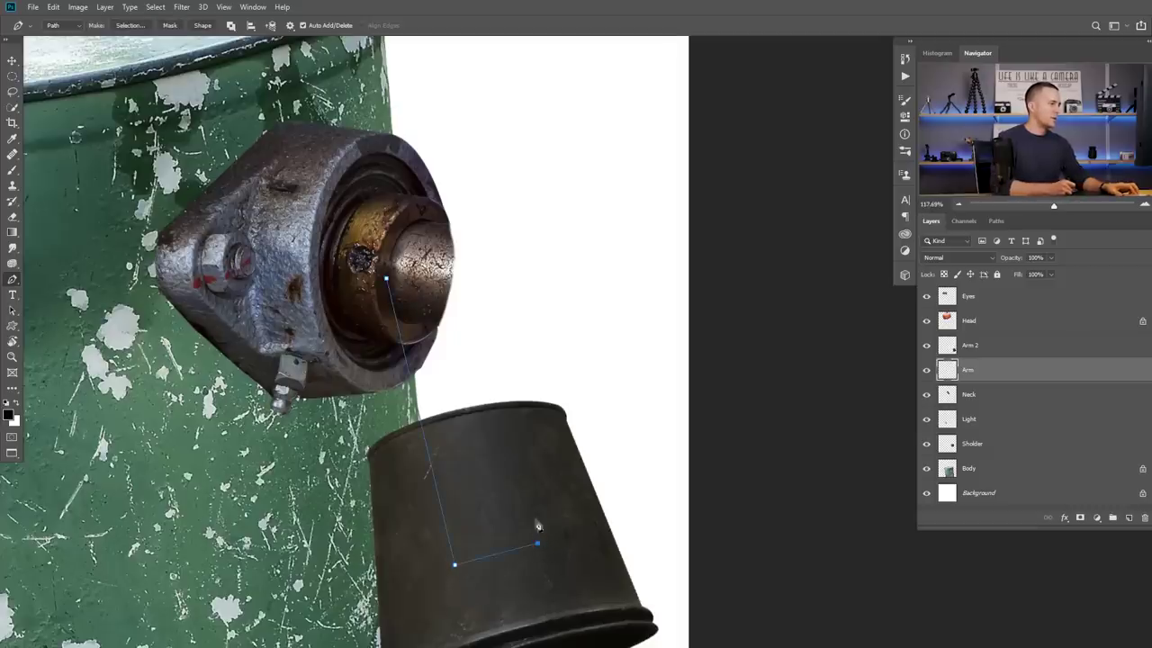
- Run the arm path's outer side up to the shoulder, curve it over the shaft's rounded end, and close it at the starting point
{"action": "left_click", "coordinate": [462, 242]}
{"action": "left_click_drag", "start_coordinate": [420, 222], "coordinate": [397, 236]}
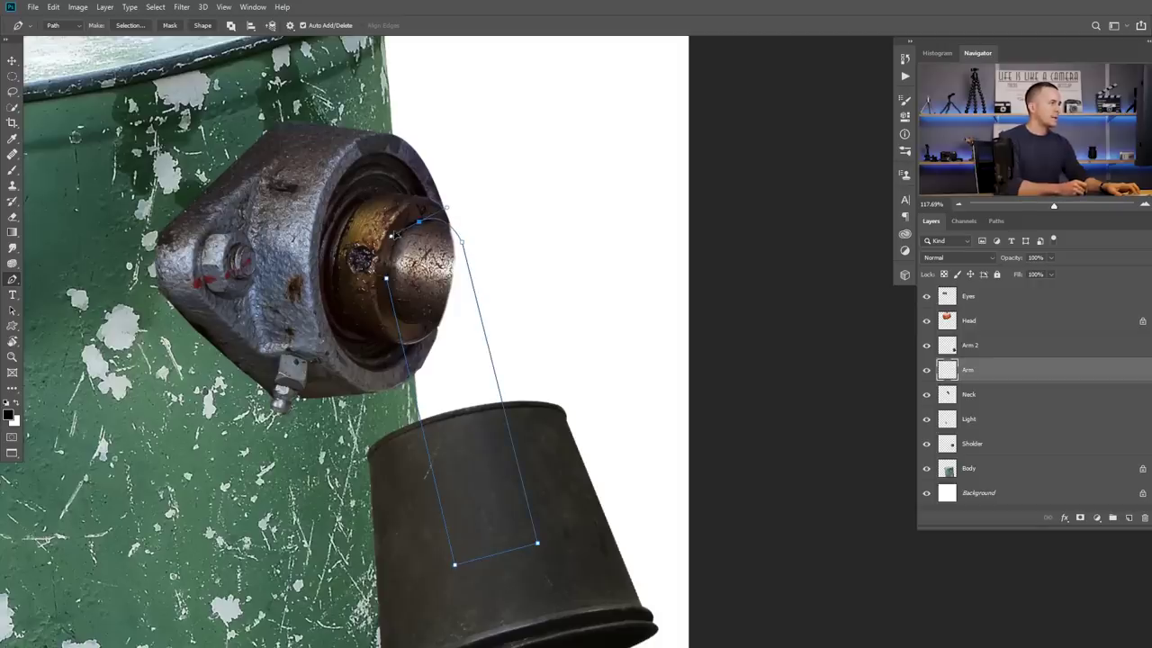
{"action": "scroll", "coordinate": [396, 235], "scroll_direction": "up", "scroll_amount": 5}
{"action": "left_click_drag", "start_coordinate": [446, 212], "coordinate": [443, 209]}
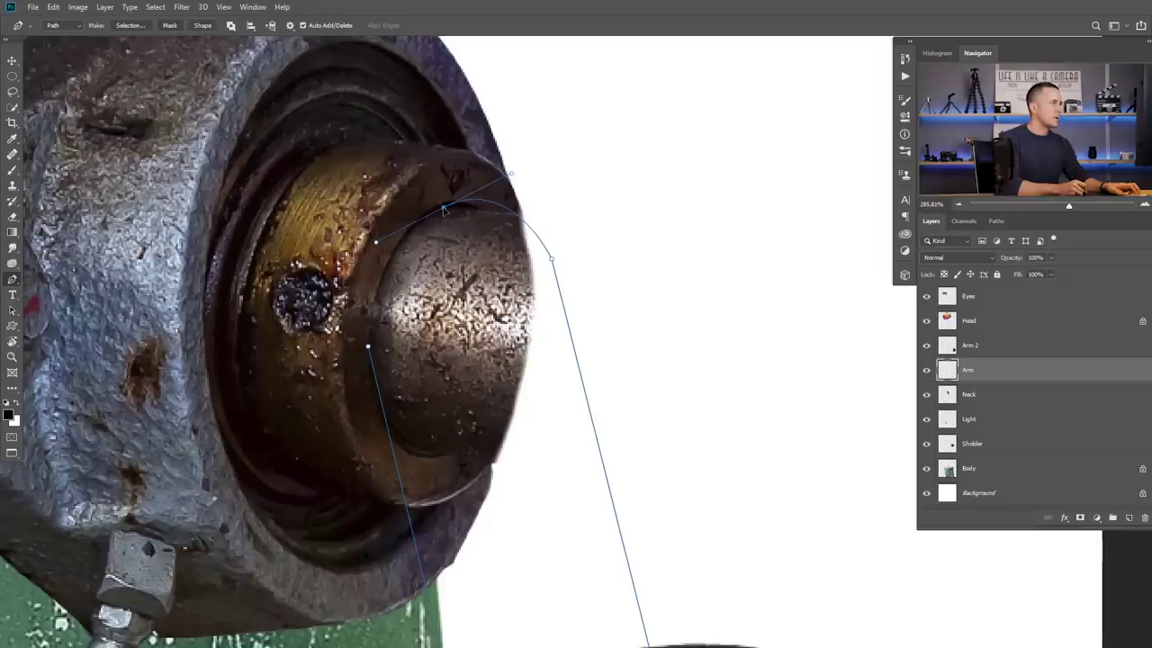
{"action": "left_click_drag", "start_coordinate": [515, 175], "coordinate": [519, 170]}
{"action": "left_click", "coordinate": [371, 347]}
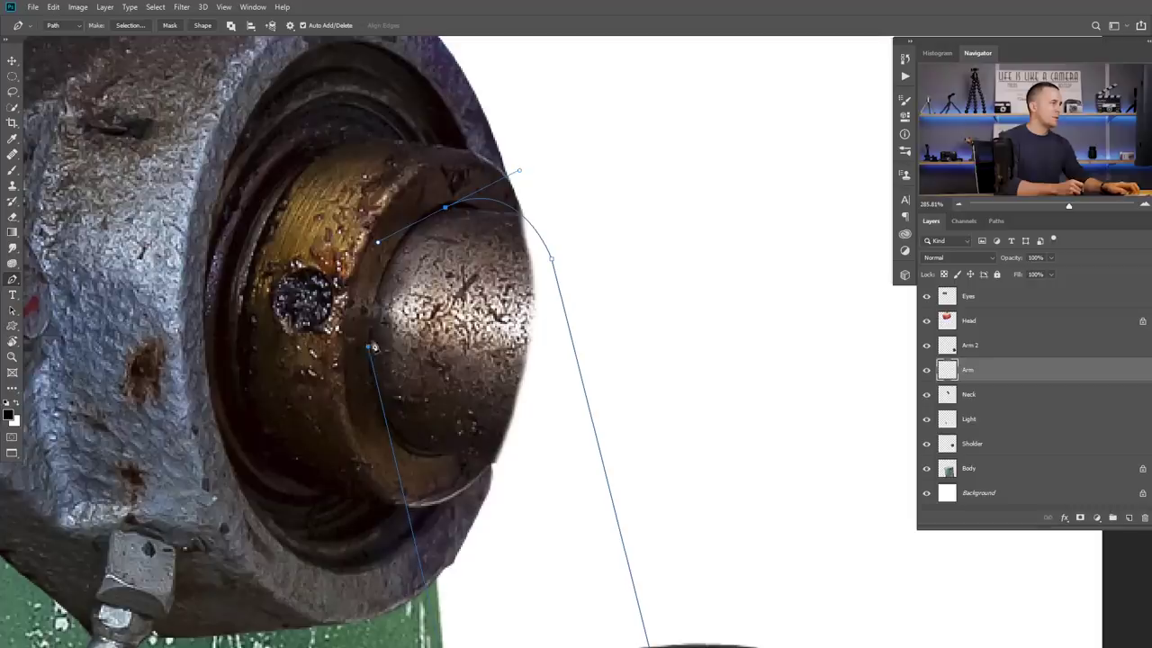
- Refine the path's anchor points and curve handles so the arm's upper end wraps evenly around the shaft's tip
{"action": "left_click_drag", "start_coordinate": [370, 349], "coordinate": [376, 384]}
{"action": "left_click_drag", "start_coordinate": [447, 209], "coordinate": [477, 189]}
{"action": "left_click", "coordinate": [572, 251], "text": "ctrl"}
{"action": "left_click_drag", "start_coordinate": [551, 265], "coordinate": [554, 260]}
{"action": "left_click_drag", "start_coordinate": [517, 174], "coordinate": [525, 172]}
{"action": "scroll", "coordinate": [504, 259], "scroll_direction": "down", "scroll_amount": 3}
{"action": "scroll", "coordinate": [504, 259], "scroll_direction": "up", "scroll_amount": 2}
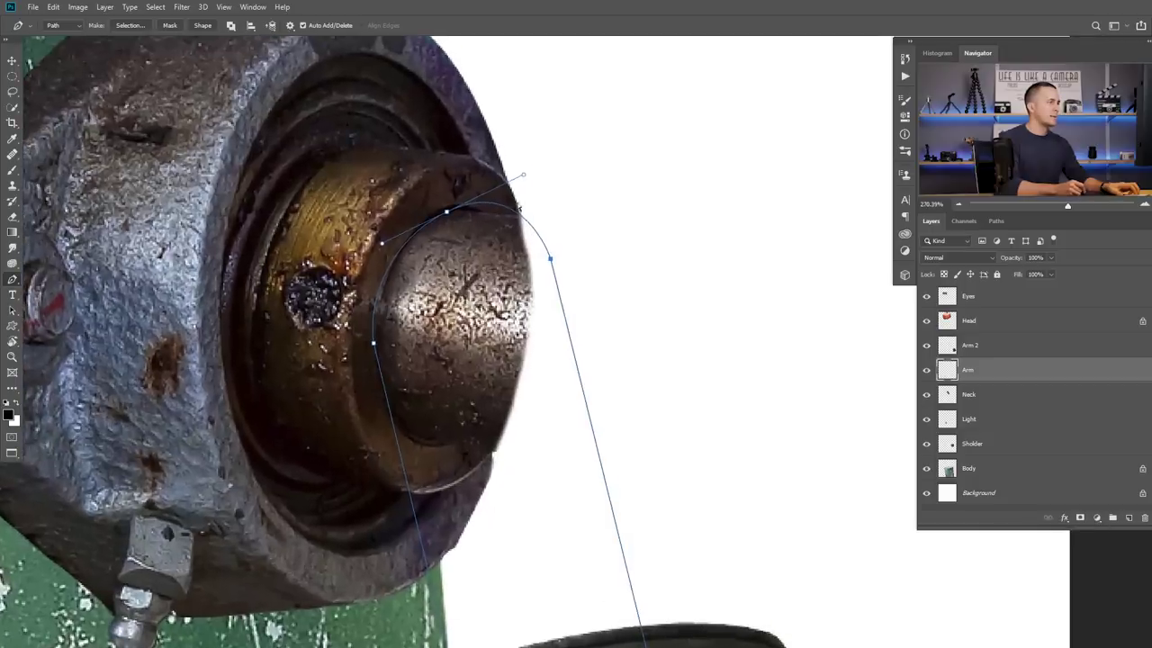
{"action": "left_click", "coordinate": [520, 183], "text": "ctrl"}
{"action": "scroll", "coordinate": [542, 259], "scroll_direction": "down", "scroll_amount": 3}
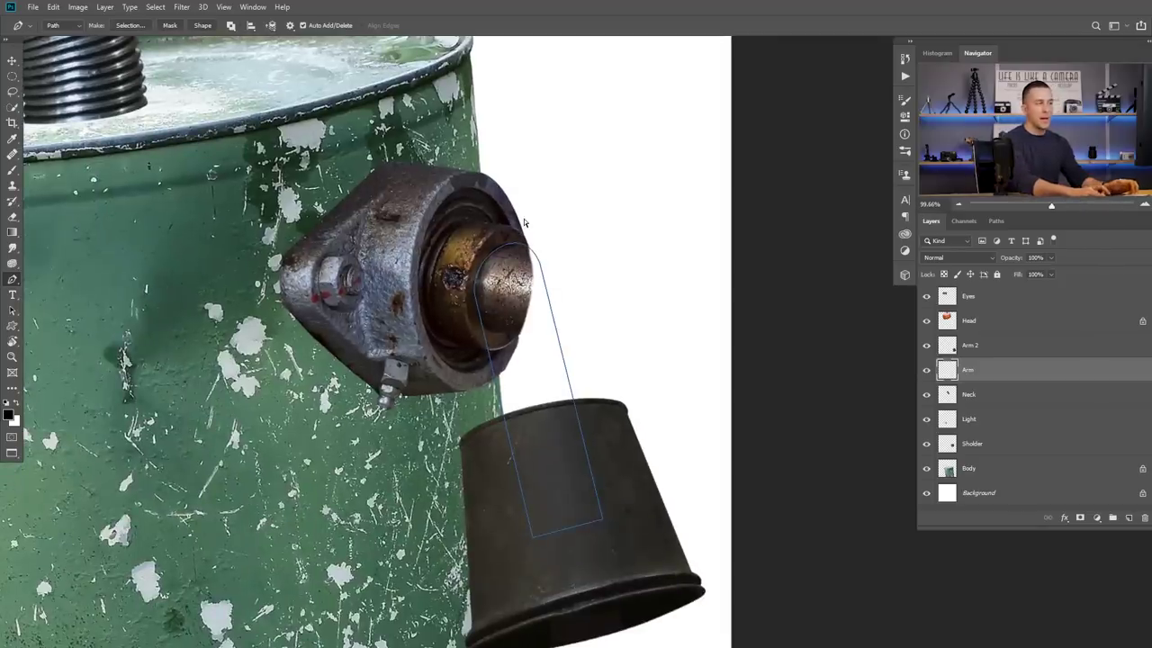
- Convert the arm path to a selection and fill it with 50% Gray on the Arm layer
{"action": "scroll", "coordinate": [435, 337], "scroll_direction": "down", "scroll_amount": 2}
{"action": "key", "text": "ctrl+Return"}
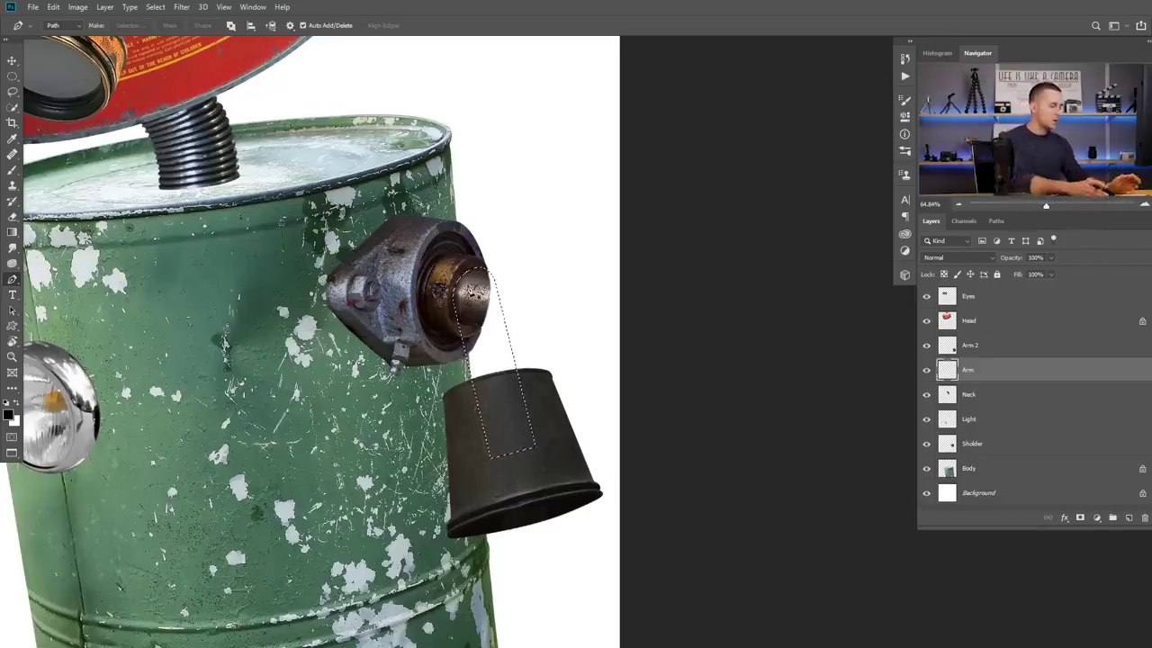
{"action": "key", "text": "shift+F5"}
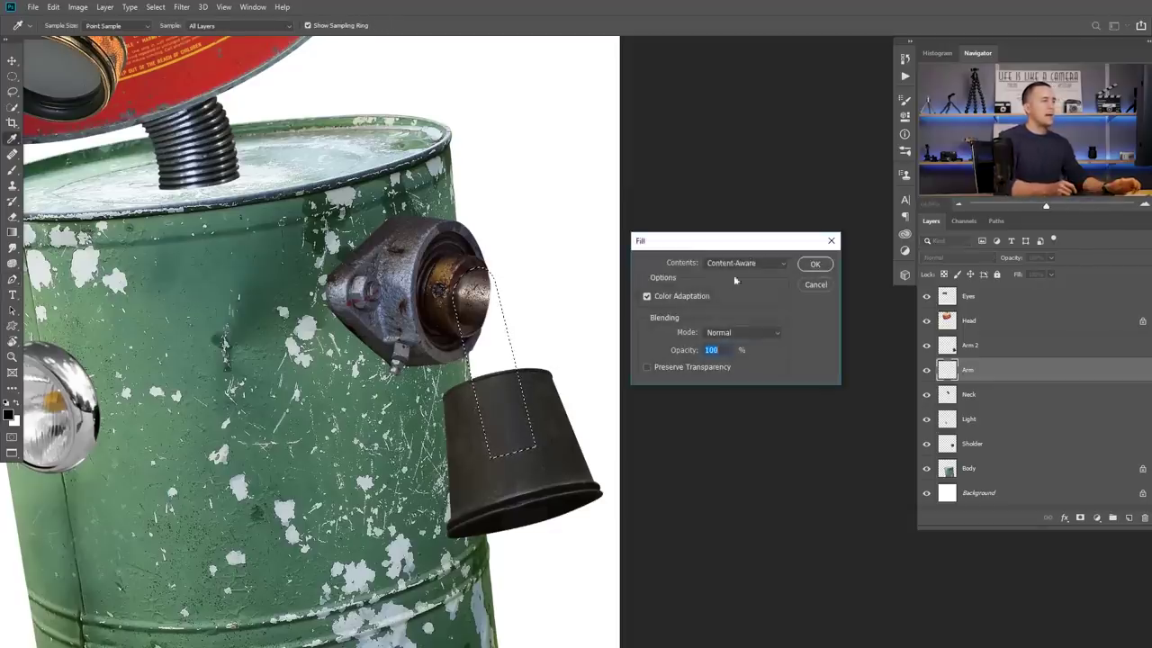
{"action": "left_click", "coordinate": [743, 263]}
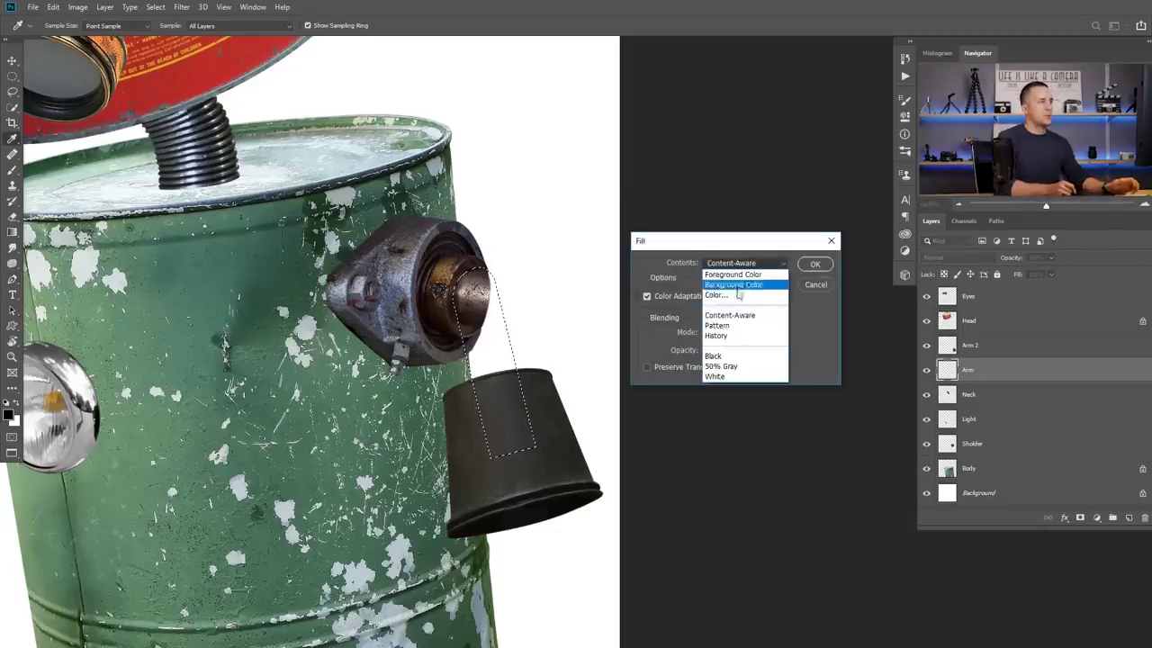
{"action": "left_click", "coordinate": [731, 367]}
{"action": "left_click", "coordinate": [814, 264]}
{"action": "key", "text": "p"}
{"action": "scroll", "coordinate": [531, 355], "scroll_direction": "up", "scroll_amount": 2}
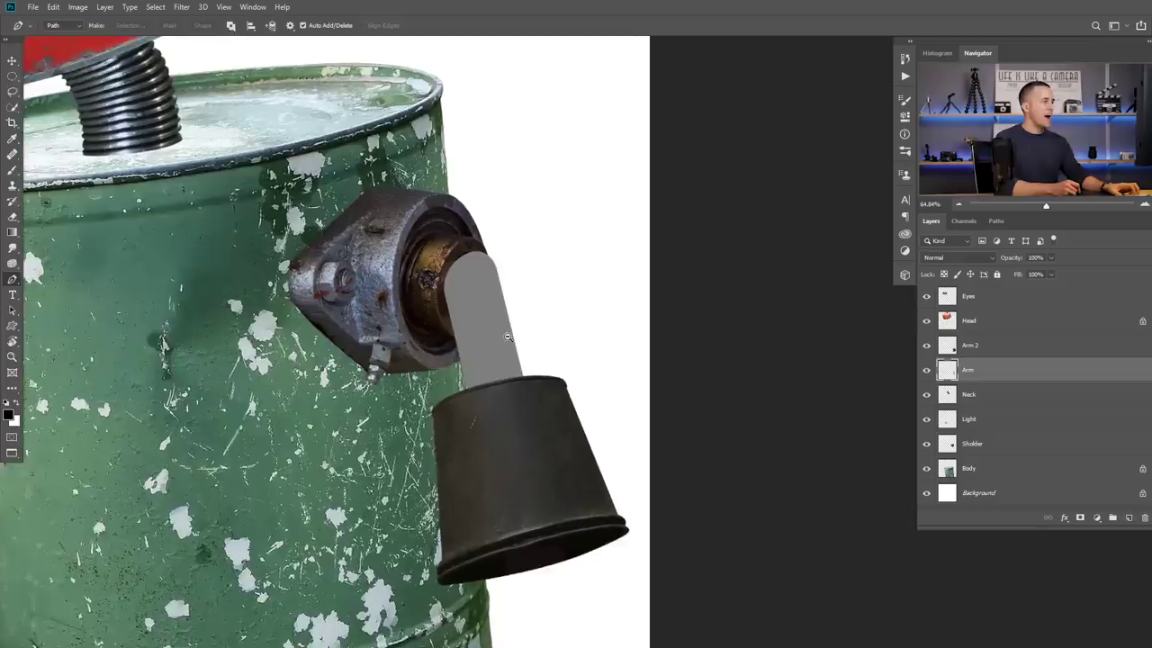
{"action": "scroll", "coordinate": [514, 336], "scroll_direction": "down", "scroll_amount": 3}
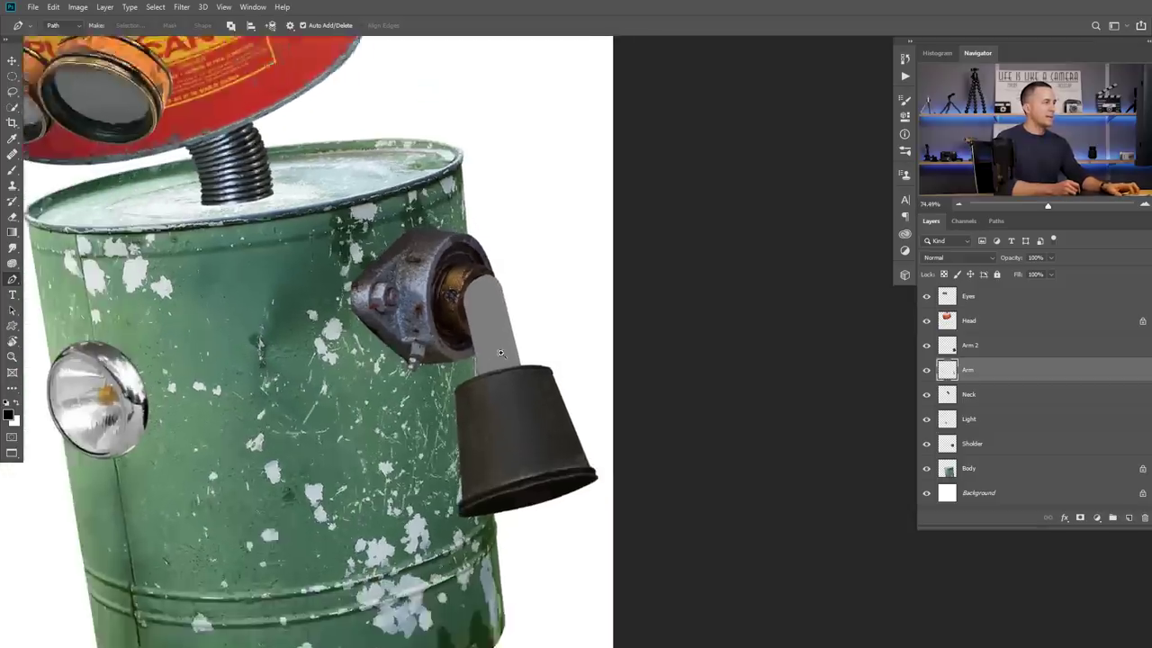
{"action": "scroll", "coordinate": [513, 354], "scroll_direction": "up", "scroll_amount": 2}
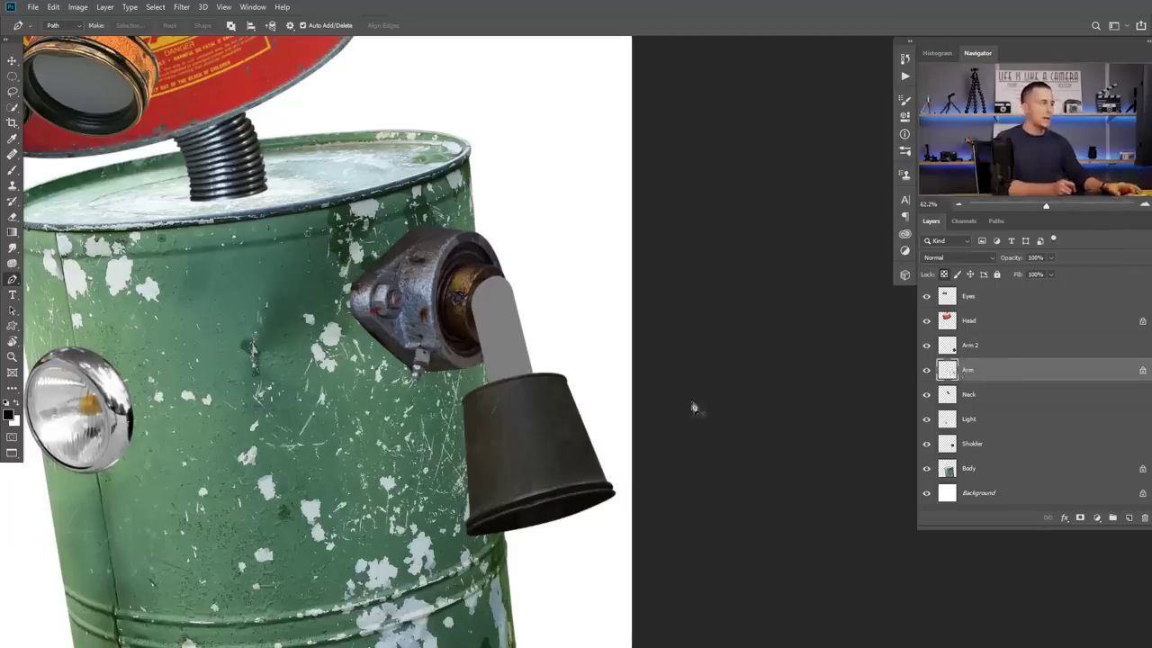
- Shade both long edges of the gray arm with a large soft black brush at 10% opacity
{"action": "key", "text": "b"}
{"action": "right_click", "coordinate": [470, 342]}
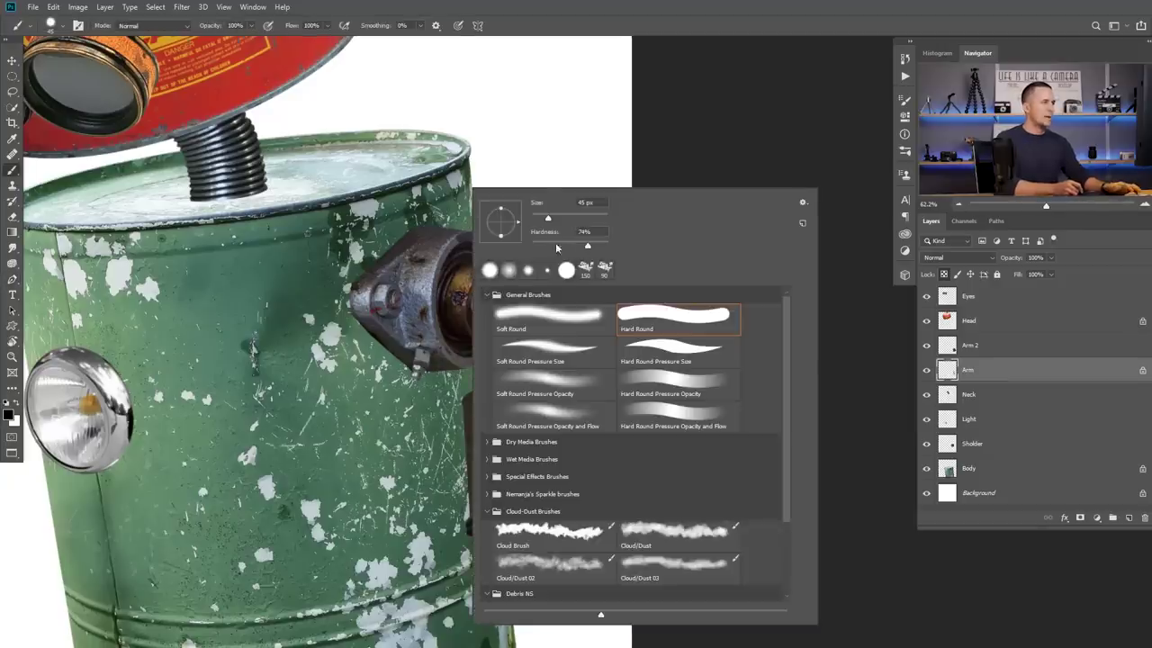
{"action": "key", "text": "Return"}
{"action": "left_click_drag", "start_coordinate": [476, 383], "coordinate": [529, 380]}
{"action": "key", "text": "1"}
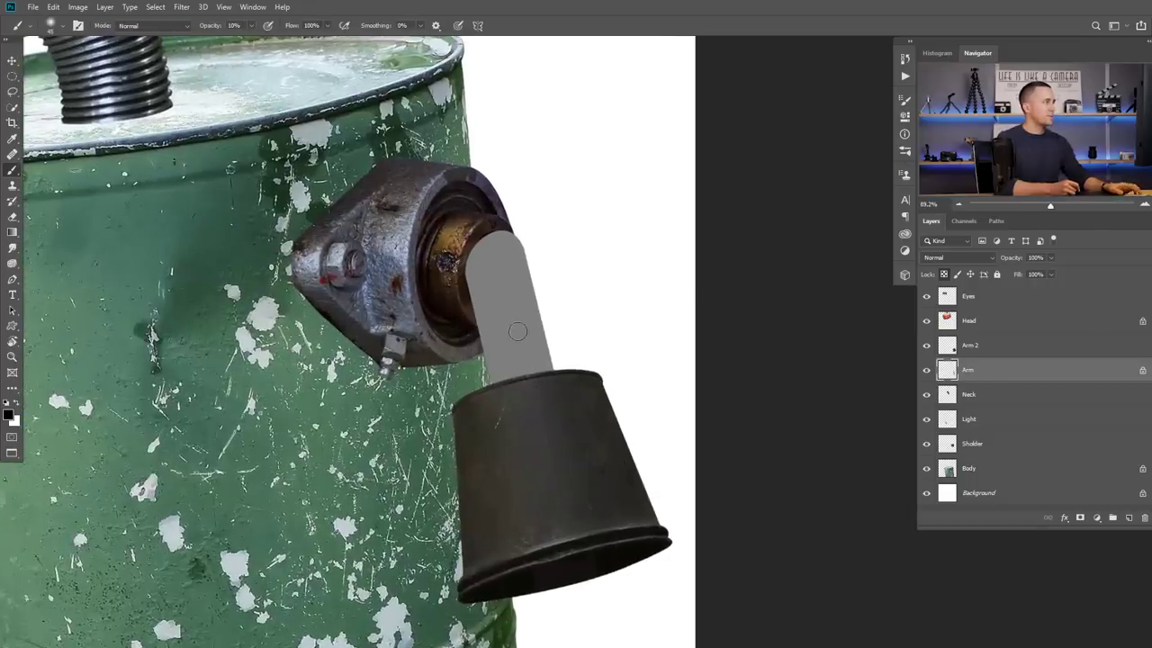
{"action": "mouse_move", "coordinate": [484, 310]}
{"action": "left_mouse_down"}
{"action": "mouse_move", "coordinate": [460, 277]}
{"action": "mouse_move", "coordinate": [485, 366]}
{"action": "mouse_move", "coordinate": [459, 264]}
{"action": "mouse_move", "coordinate": [483, 407]}
{"action": "mouse_move", "coordinate": [448, 271]}
{"action": "mouse_move", "coordinate": [477, 418]}
{"action": "mouse_move", "coordinate": [445, 269]}
{"action": "mouse_move", "coordinate": [482, 435]}
{"action": "mouse_move", "coordinate": [448, 263]}
{"action": "mouse_move", "coordinate": [484, 442]}
{"action": "mouse_move", "coordinate": [445, 249]}
{"action": "mouse_move", "coordinate": [492, 449]}
{"action": "mouse_move", "coordinate": [455, 291]}
{"action": "mouse_move", "coordinate": [462, 251]}
{"action": "mouse_move", "coordinate": [450, 295]}
{"action": "mouse_move", "coordinate": [449, 253]}
{"action": "mouse_move", "coordinate": [477, 400]}
{"action": "mouse_move", "coordinate": [443, 296]}
{"action": "mouse_move", "coordinate": [452, 236]}
{"action": "mouse_move", "coordinate": [450, 321]}
{"action": "mouse_move", "coordinate": [494, 441]}
{"action": "left_mouse_up"}
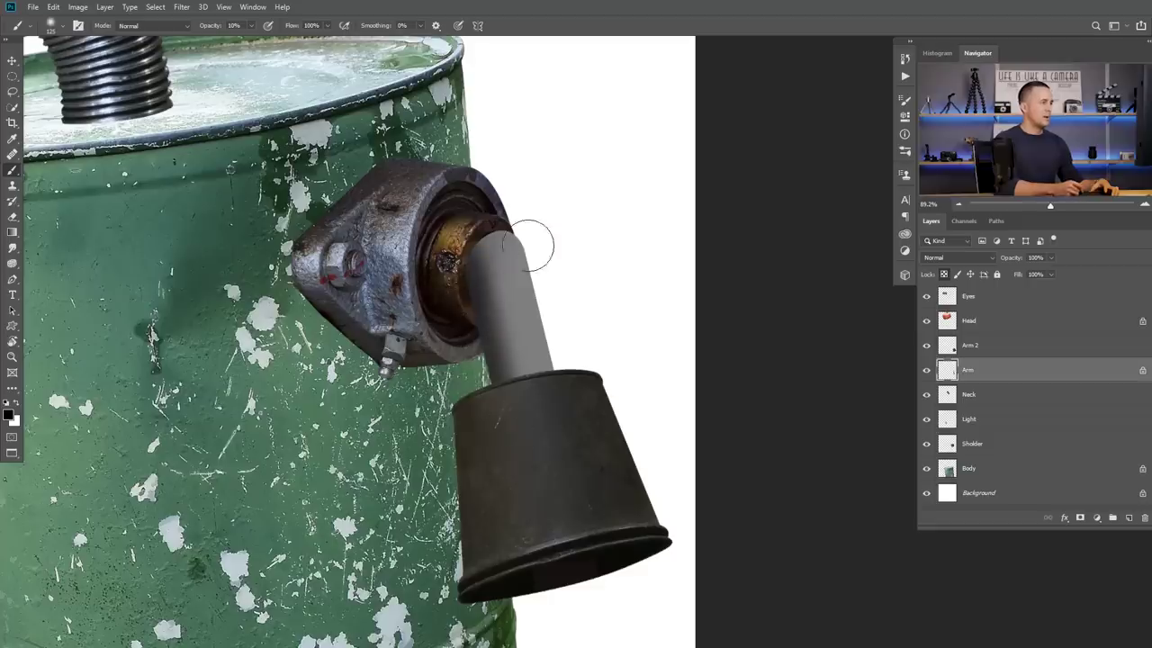
{"action": "left_click_drag", "start_coordinate": [533, 236], "coordinate": [569, 360]}
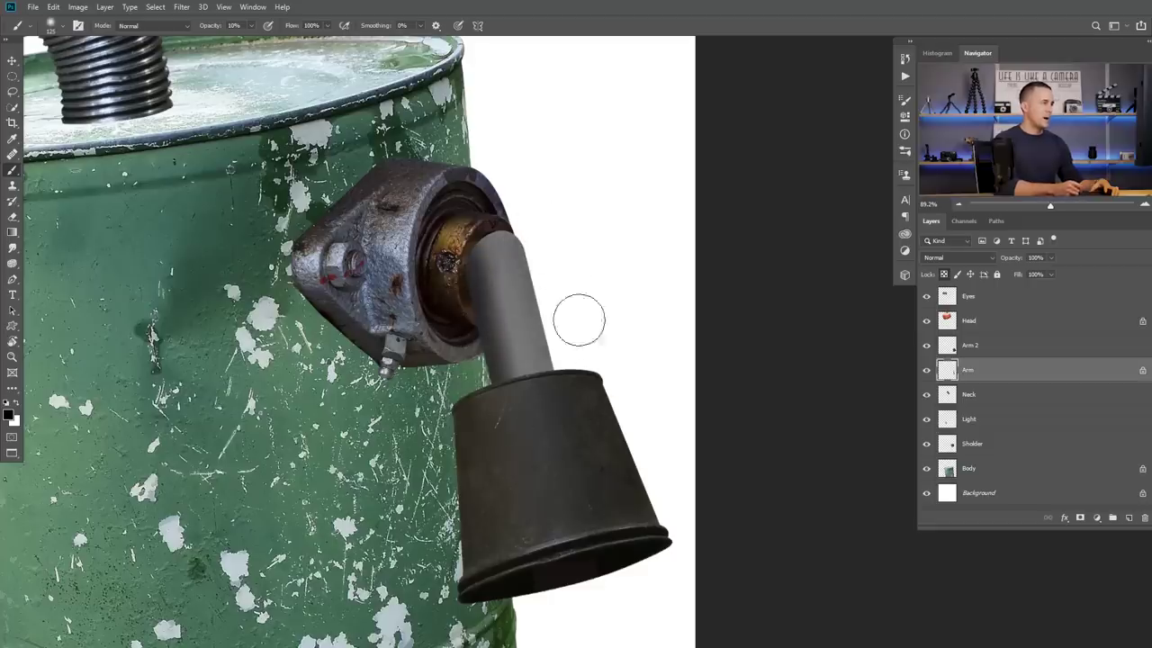
- Paint a white highlight down the arm's centre with a smaller brush at 10% opacity, and set the opacity to 4% for softer strokes
{"action": "key", "text": "x"}
{"action": "key", "text": "["}
{"action": "key", "text": "["}
{"action": "key", "text": "["}
{"action": "key", "text": "["}
{"action": "key", "text": "["}
{"action": "key", "text": "["}
{"action": "key", "text": "["}
{"action": "key", "text": "["}
{"action": "scroll", "coordinate": [497, 243], "scroll_direction": "up", "scroll_amount": 3}
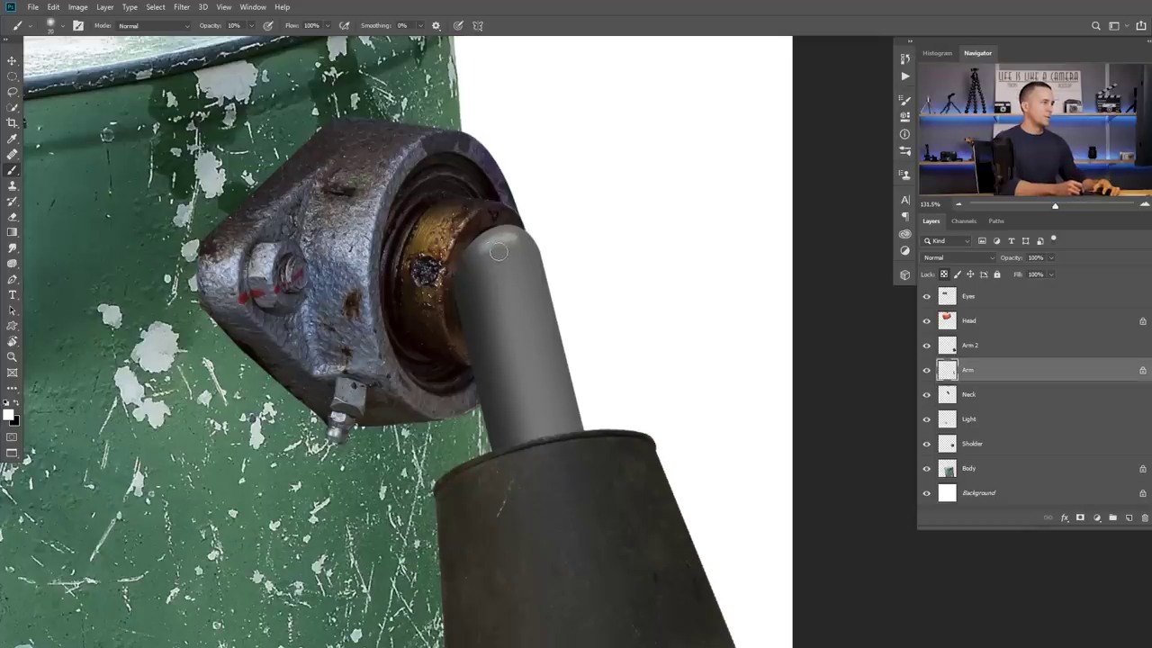
{"action": "left_click_drag", "start_coordinate": [501, 257], "coordinate": [549, 426]}
{"action": "key", "text": "ctrl+z"}
{"action": "left_click_drag", "start_coordinate": [501, 245], "coordinate": [537, 415]}
{"action": "key", "text": "0"}
{"action": "key", "text": "4"}
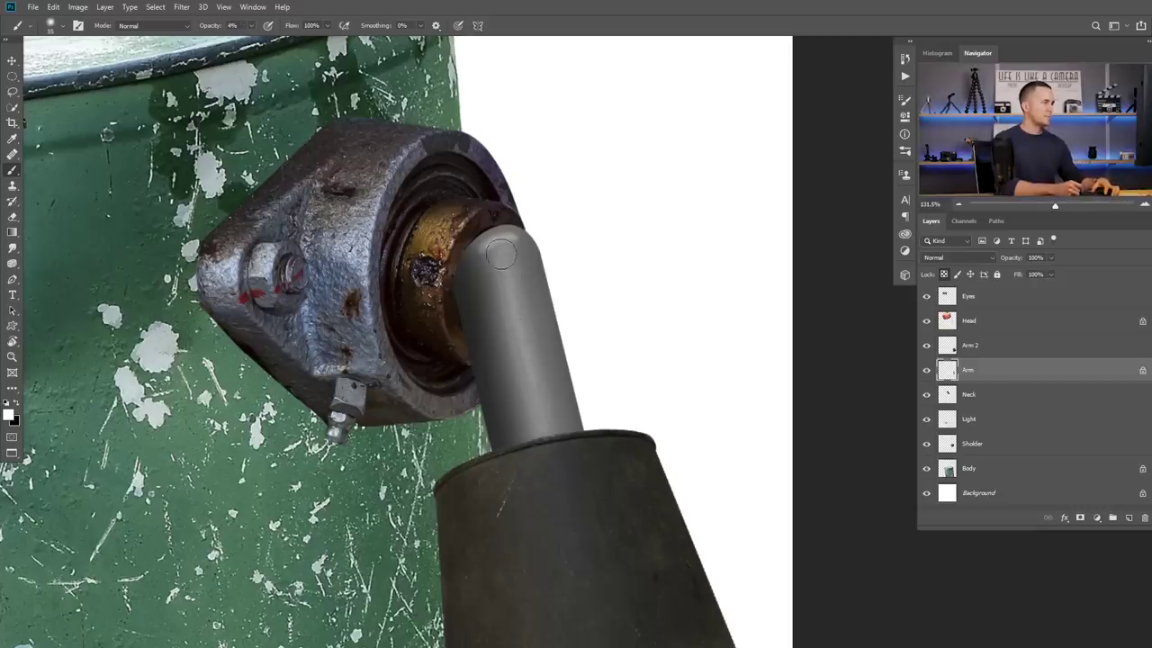
- Deepen the shadows along the arm's edges in black, using brush opacities of 20% and 10%
{"action": "scroll", "coordinate": [549, 382], "scroll_direction": "down", "scroll_amount": 4}
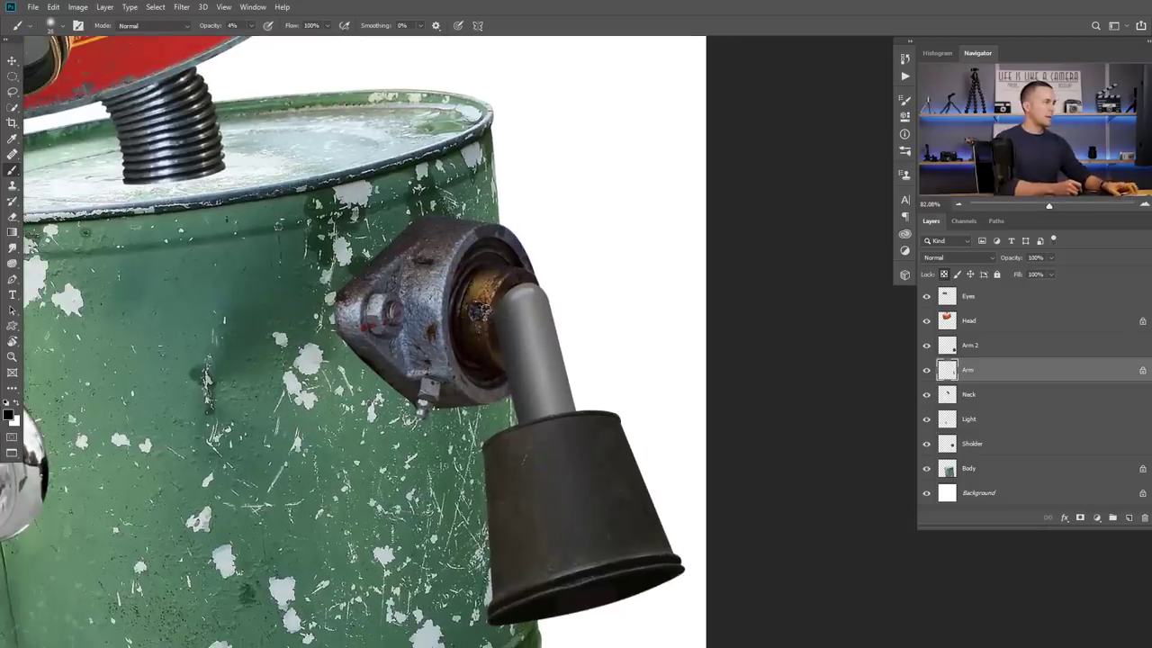
{"action": "scroll", "coordinate": [490, 304], "scroll_direction": "up", "scroll_amount": 4}
{"action": "key", "text": "2"}
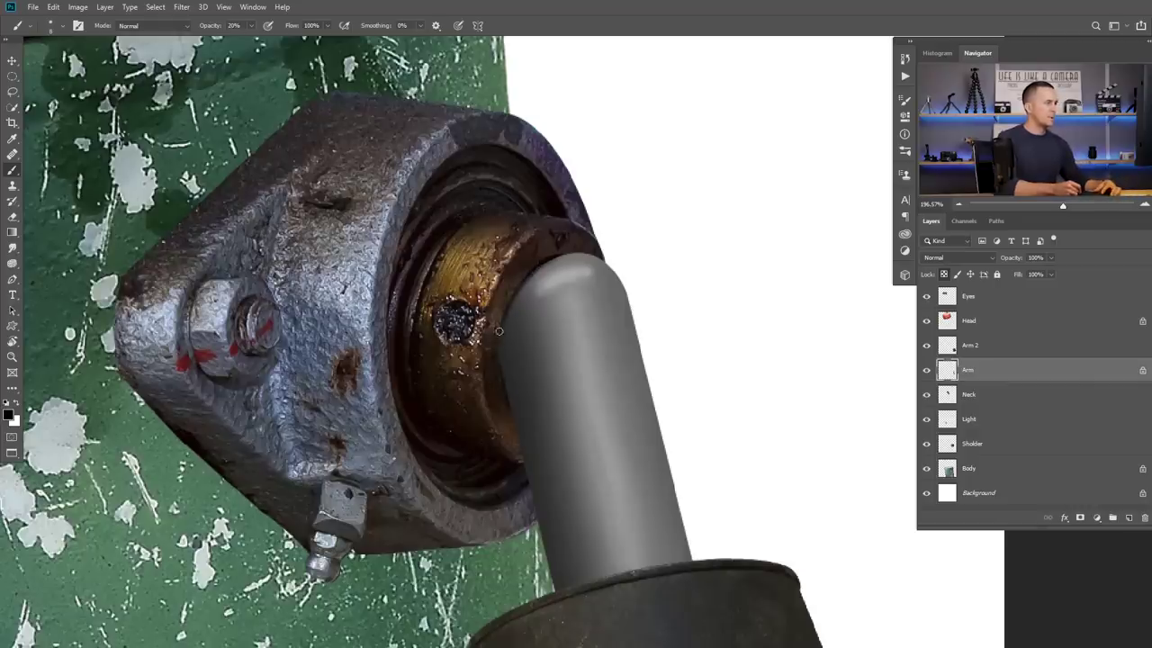
{"action": "key", "text": "bracketright"}
{"action": "key", "text": "bracketright"}
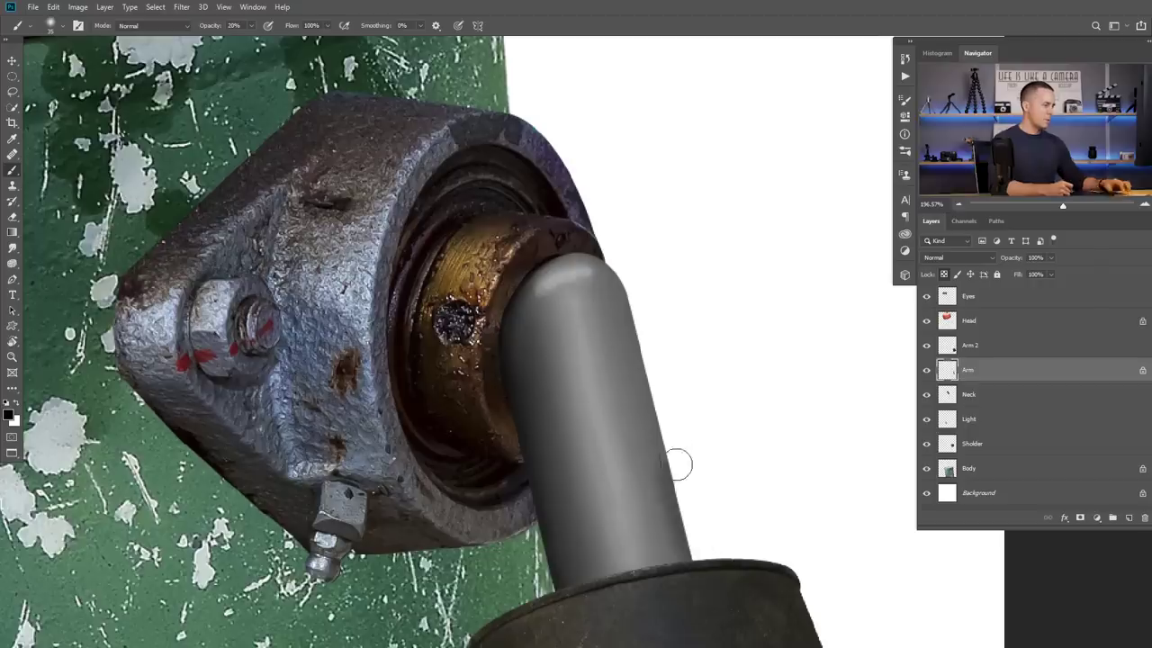
{"action": "key", "text": "1"}
{"action": "left_click_drag", "start_coordinate": [630, 275], "coordinate": [670, 499]}
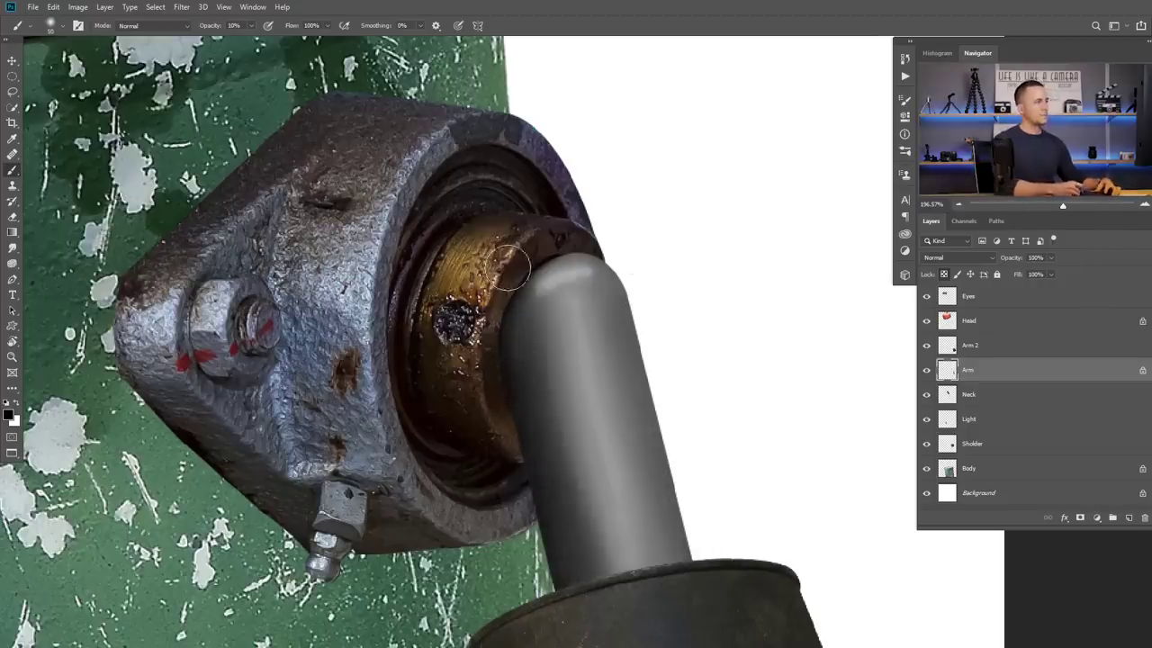
- Smooth the arm's painted shading with a Gaussian Blur of 3.1 pixels
{"action": "key", "text": "ctrl+0"}
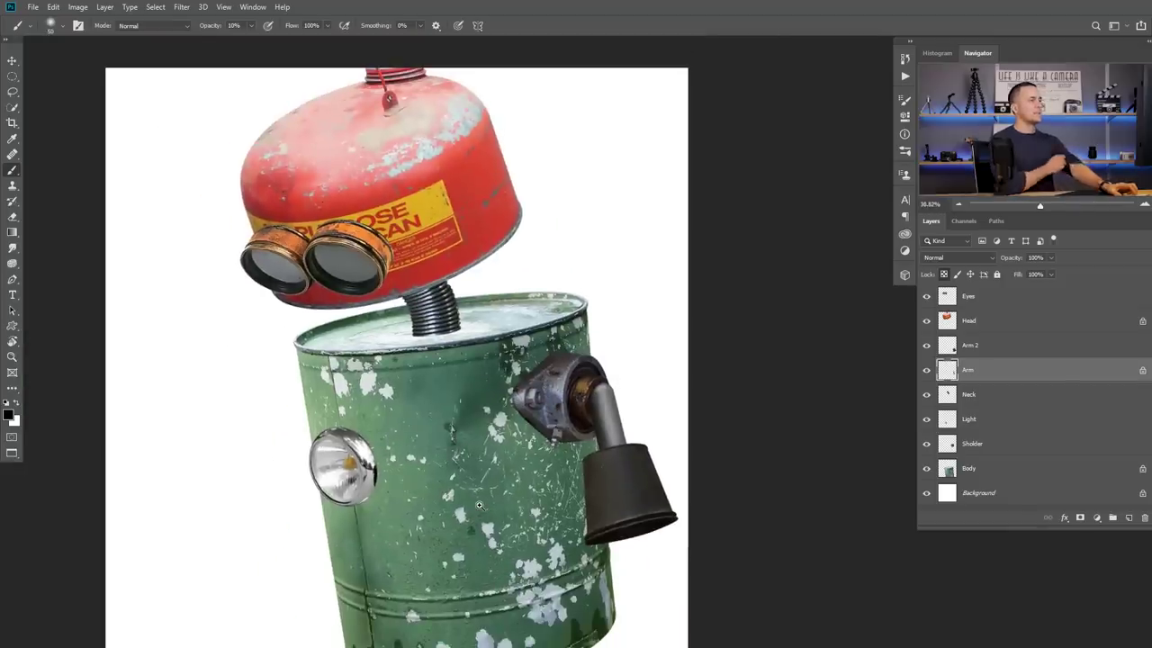
{"action": "scroll", "coordinate": [546, 362], "scroll_direction": "up", "scroll_amount": 5}
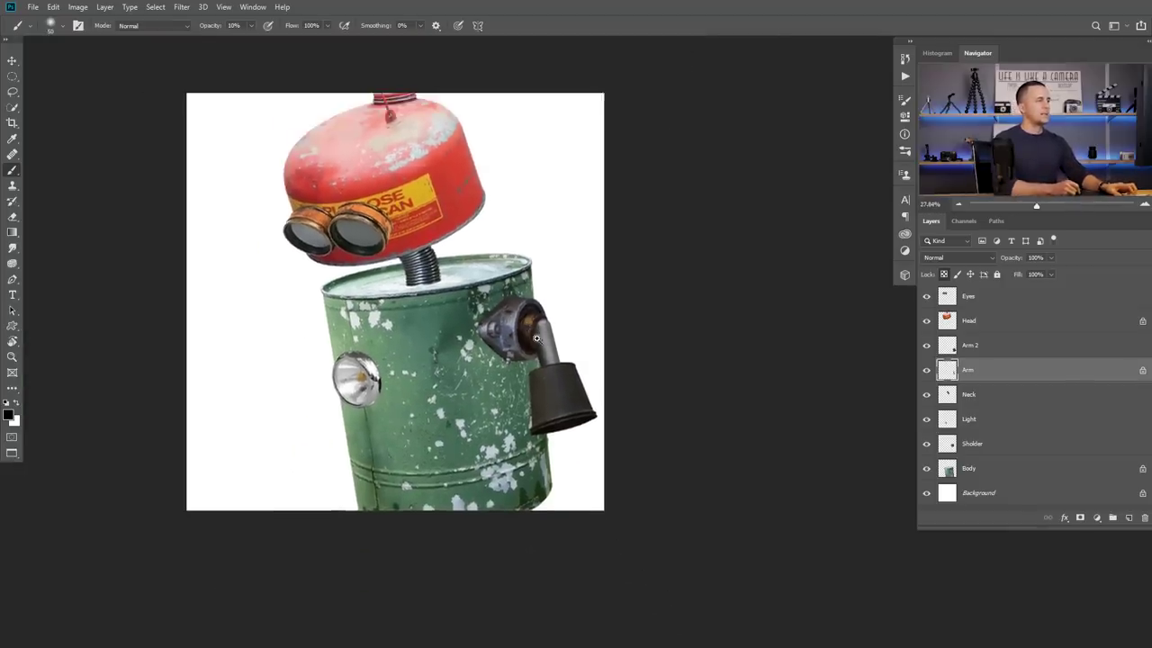
{"action": "scroll", "coordinate": [573, 358], "scroll_direction": "down", "scroll_amount": 3}
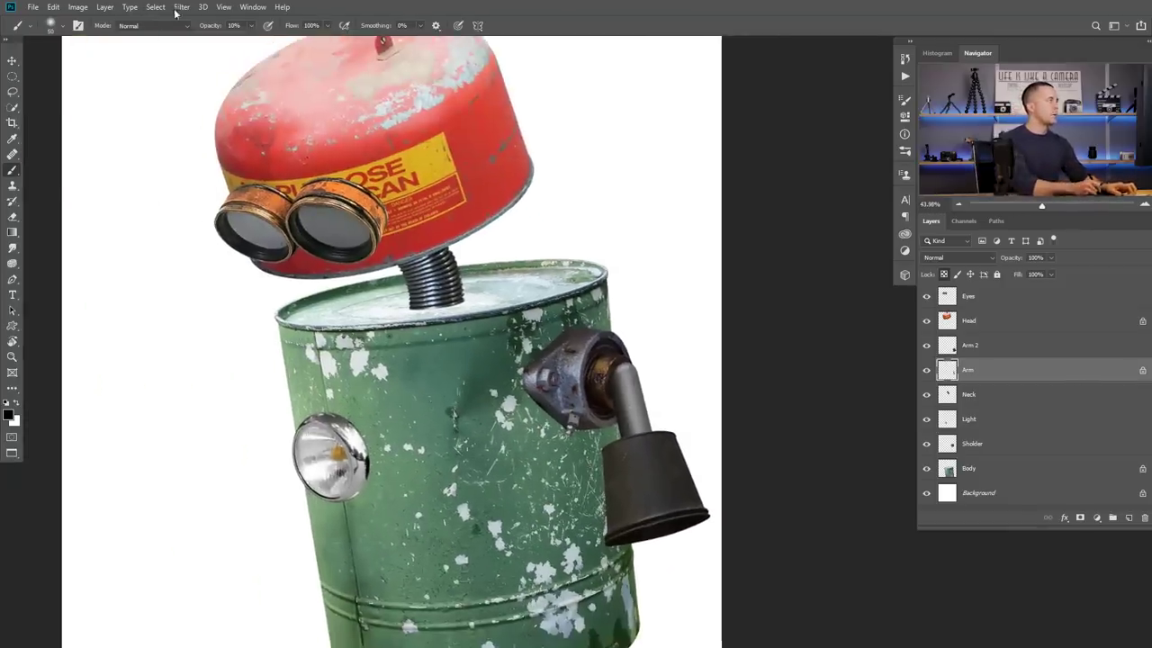
{"action": "left_click", "coordinate": [180, 8]}
{"action": "mouse_move", "coordinate": [270, 145]}
{"action": "left_click", "coordinate": [358, 186]}
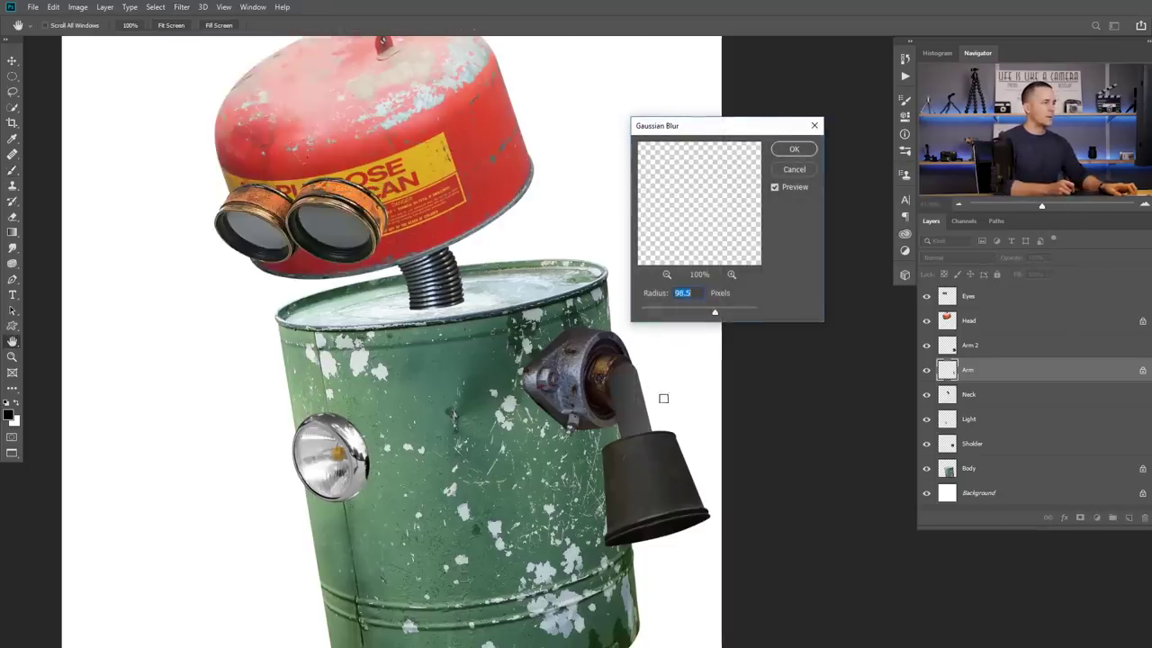
{"action": "scroll", "coordinate": [665, 396], "scroll_direction": "up", "scroll_amount": 2}
{"action": "left_click_drag", "start_coordinate": [678, 318], "coordinate": [646, 315]}
{"action": "scroll", "coordinate": [499, 353], "scroll_direction": "up", "scroll_amount": 2}
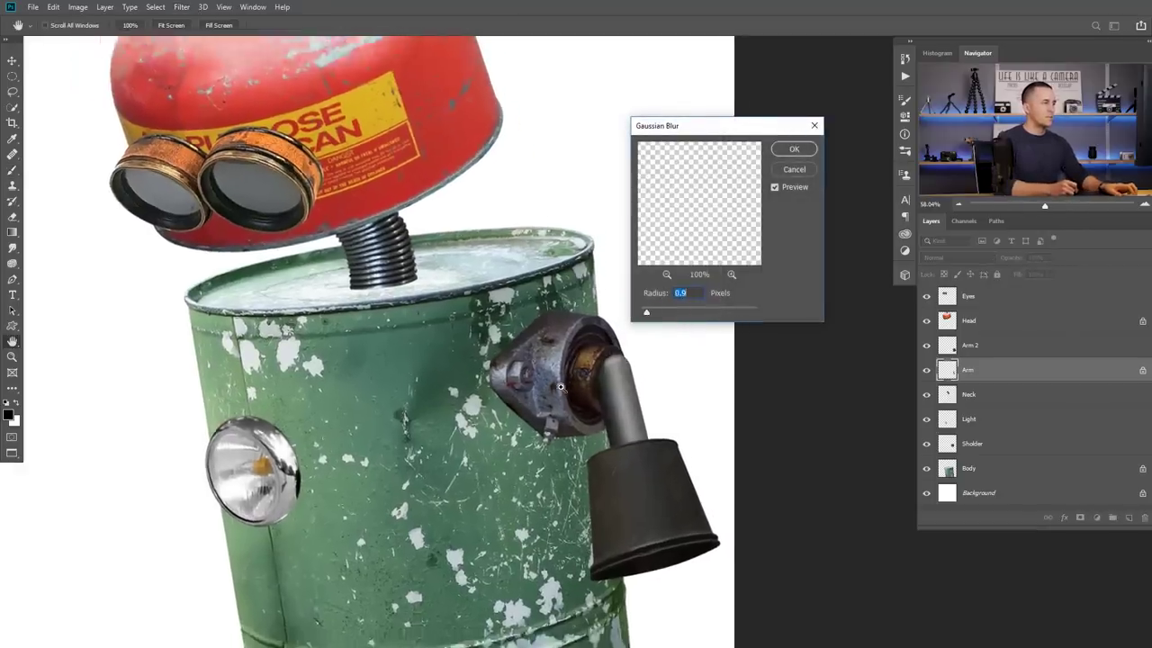
{"action": "scroll", "coordinate": [499, 353], "scroll_direction": "up", "scroll_amount": 2}
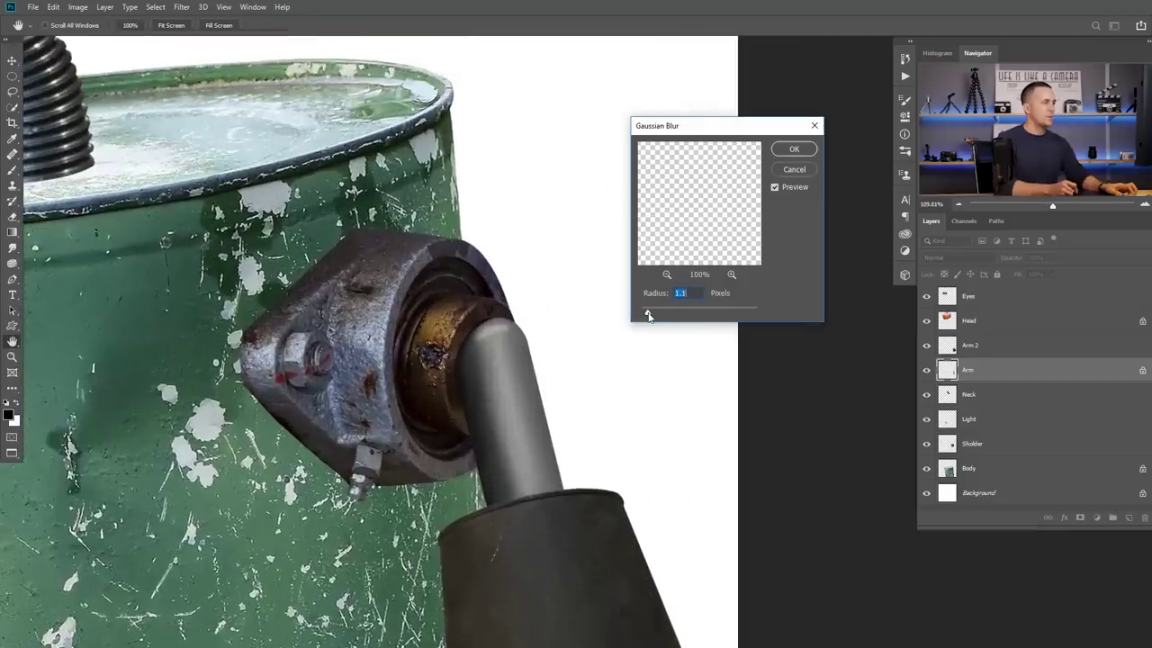
{"action": "left_click_drag", "start_coordinate": [648, 314], "coordinate": [657, 321]}
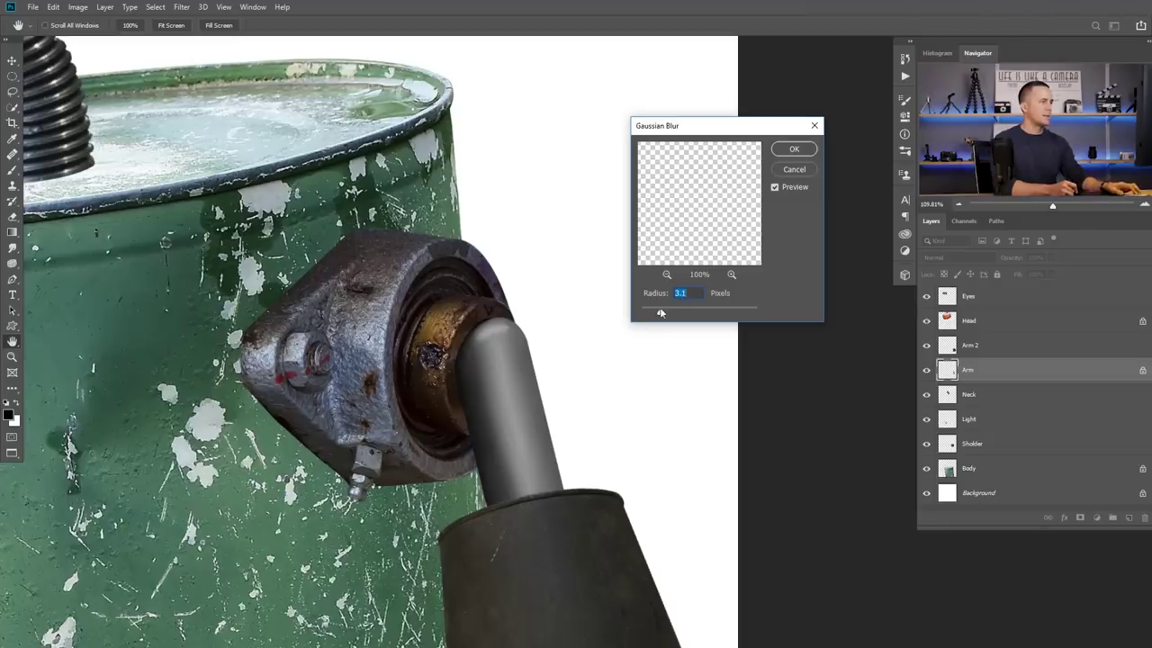
{"action": "left_click", "coordinate": [794, 149]}
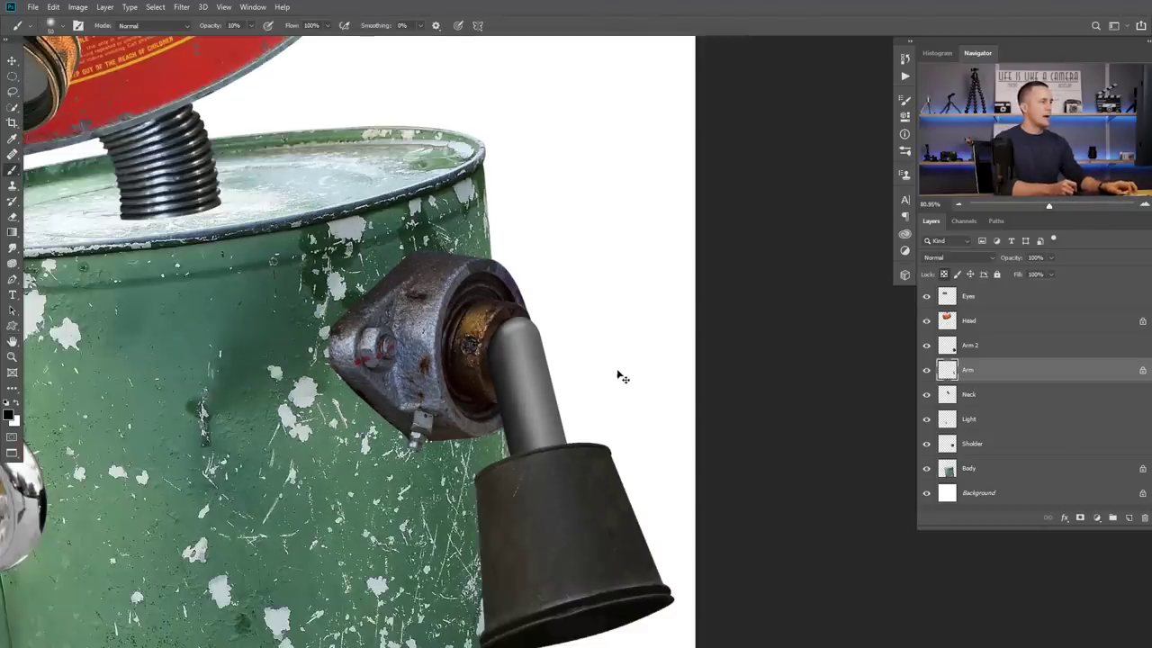
- Paste the scratched metal texture above the Arm layer, clip it to the arm, and shift it sideways over the shape
{"action": "scroll", "coordinate": [623, 378], "scroll_direction": "down", "scroll_amount": 2}
{"action": "scroll", "coordinate": [571, 367], "scroll_direction": "up", "scroll_amount": 4}
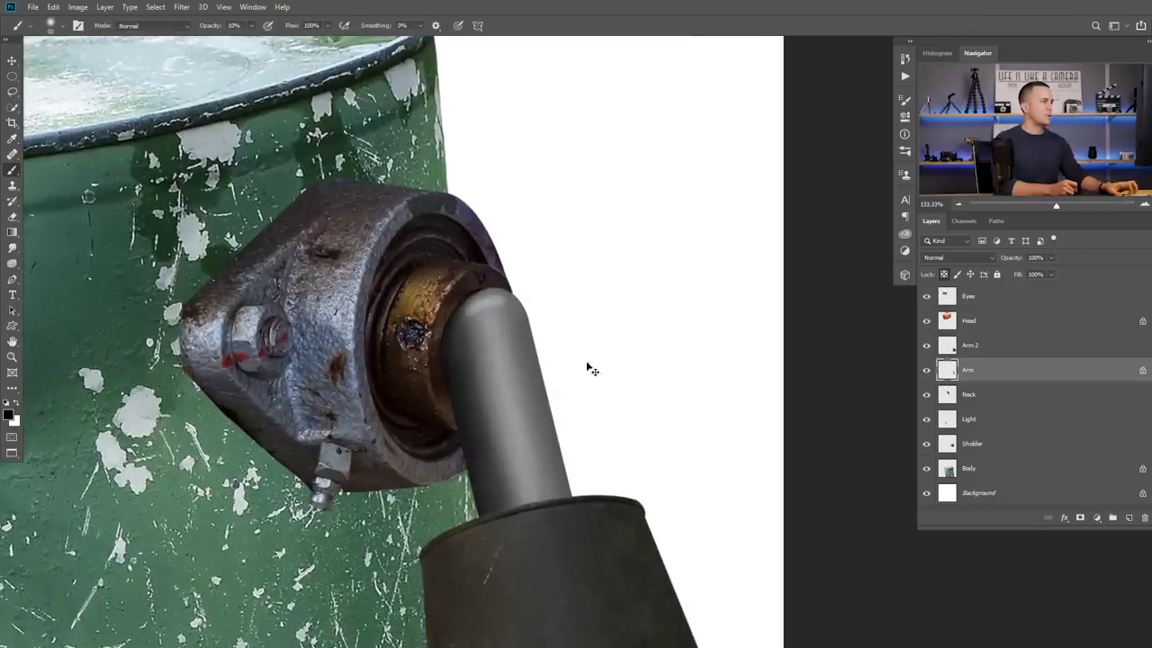
{"action": "scroll", "coordinate": [591, 369], "scroll_direction": "down", "scroll_amount": 5}
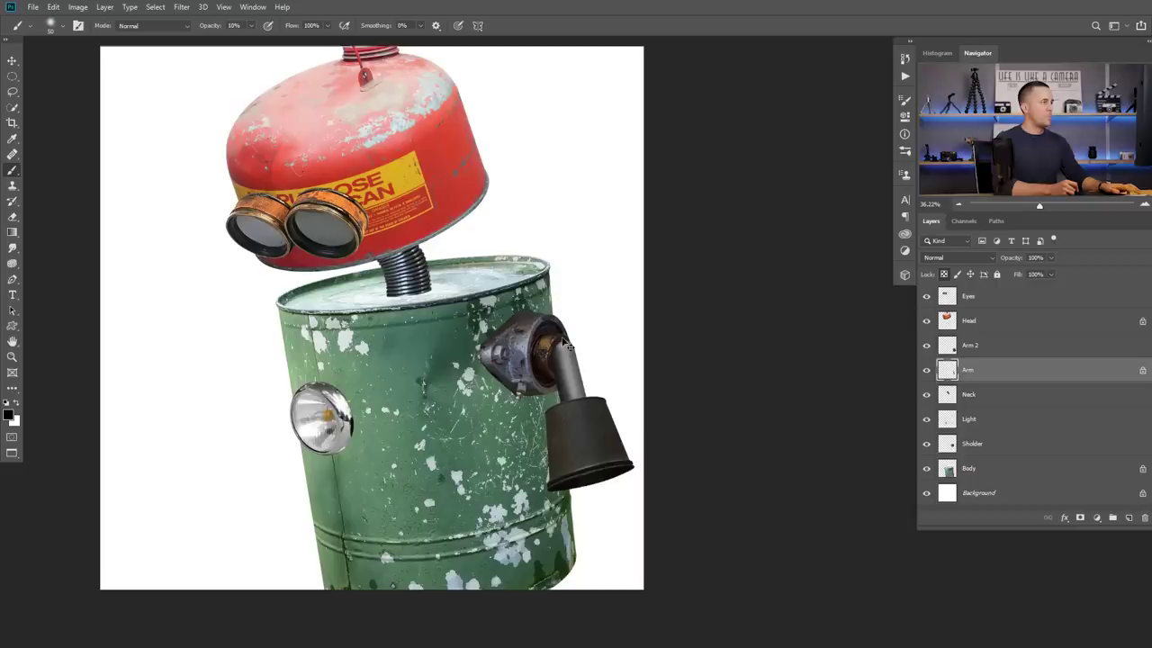
{"action": "key", "text": "ctrl+v"}
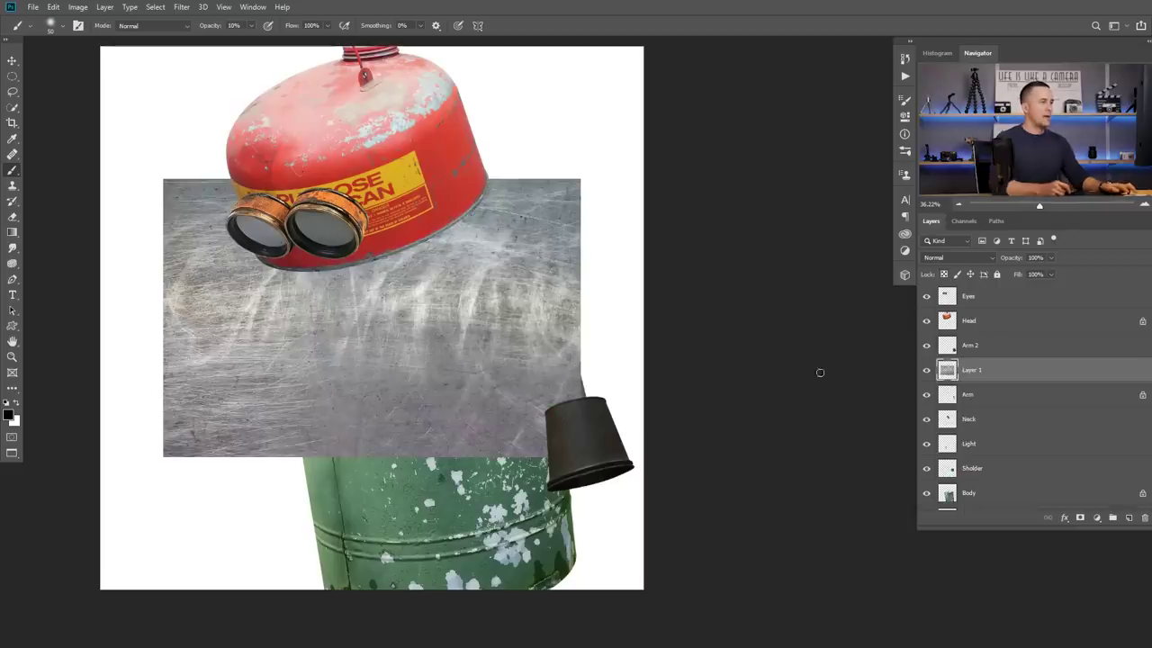
{"action": "left_click", "coordinate": [968, 379], "text": "alt"}
{"action": "scroll", "coordinate": [556, 386], "scroll_direction": "up", "scroll_amount": 8}
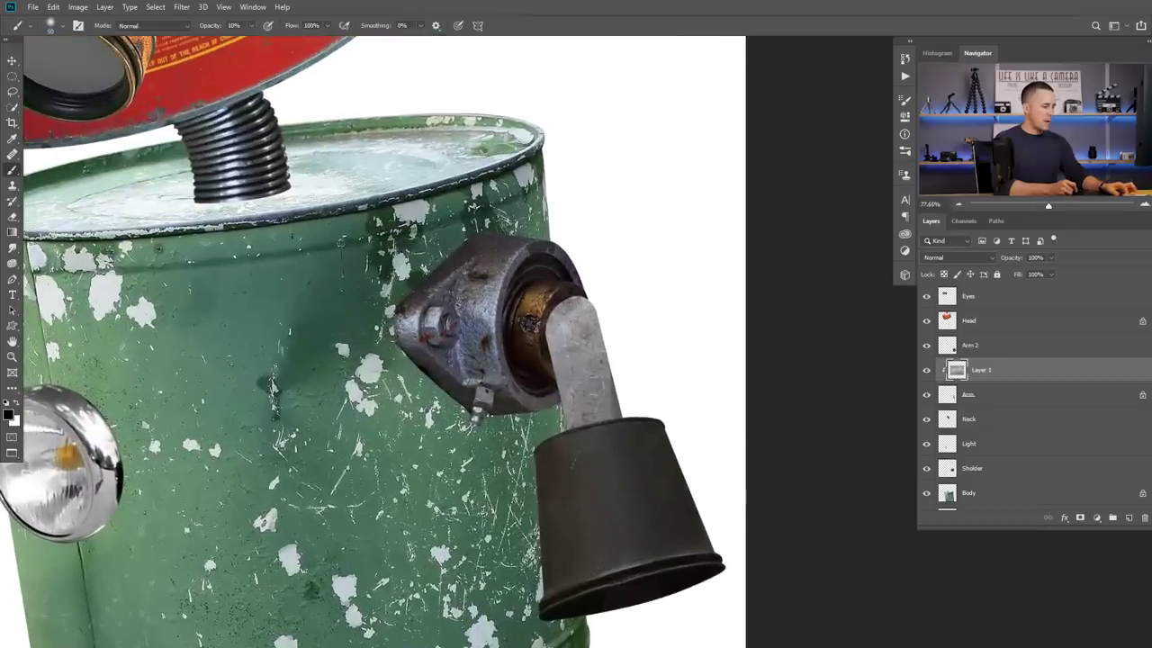
{"action": "key", "text": "v"}
{"action": "left_click_drag", "start_coordinate": [557, 386], "coordinate": [679, 394]}
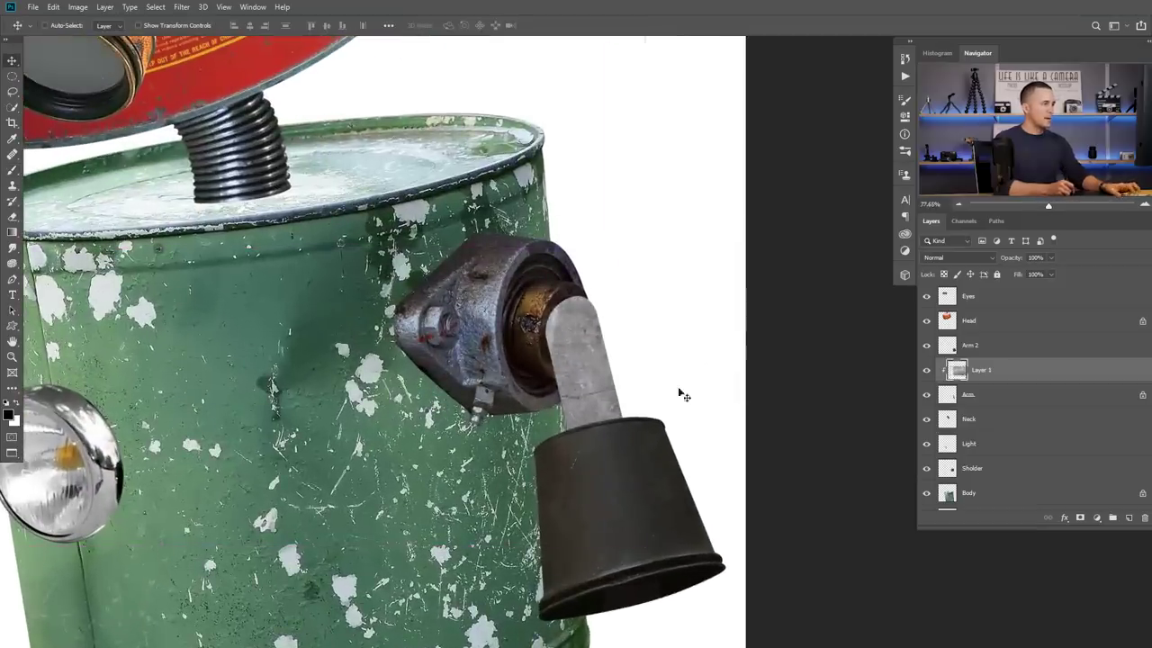
- Rotate the metal texture about 78°, scale it to about 66% over the arm, and set its blend mode to Overlay
{"action": "key", "text": "ctrl+0"}
{"action": "key", "text": "ctrl+t"}
{"action": "left_click_drag", "start_coordinate": [739, 196], "coordinate": [728, 397]}
{"action": "scroll", "coordinate": [628, 376], "scroll_direction": "up", "scroll_amount": 4}
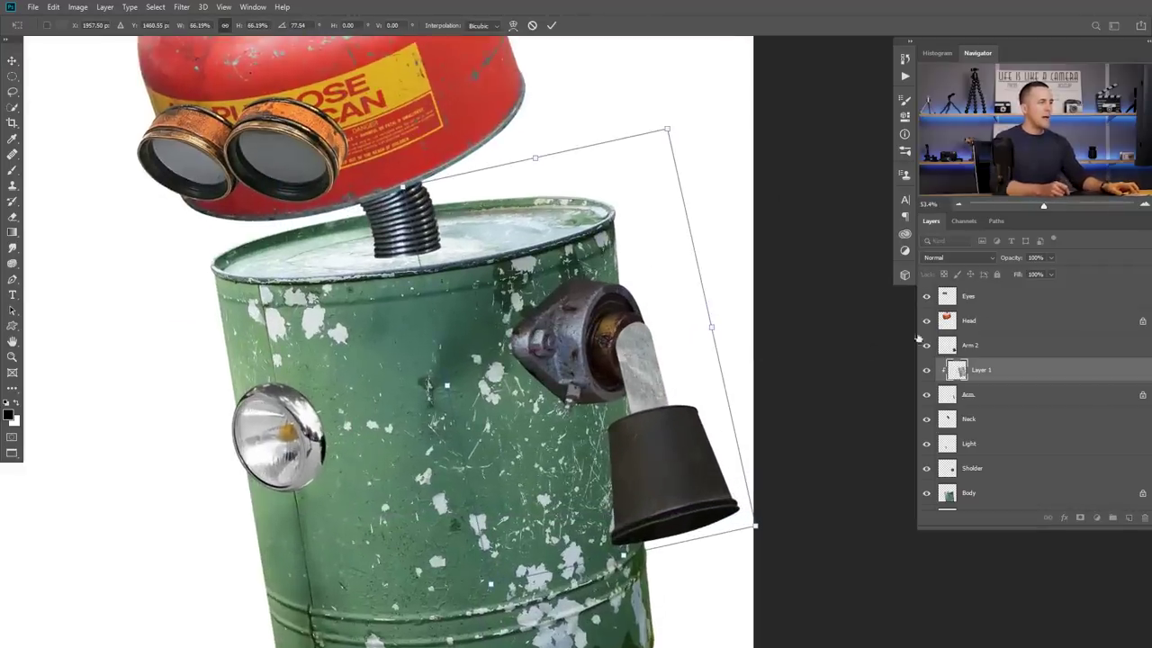
{"action": "left_click", "coordinate": [967, 258]}
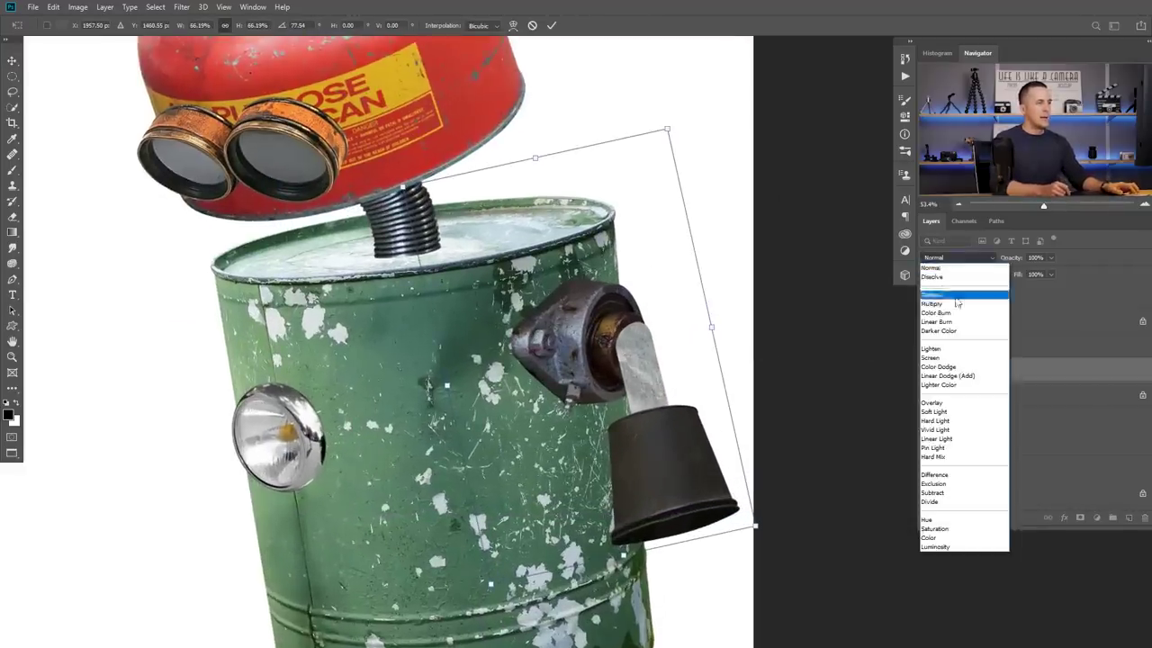
{"action": "left_click", "coordinate": [932, 402]}
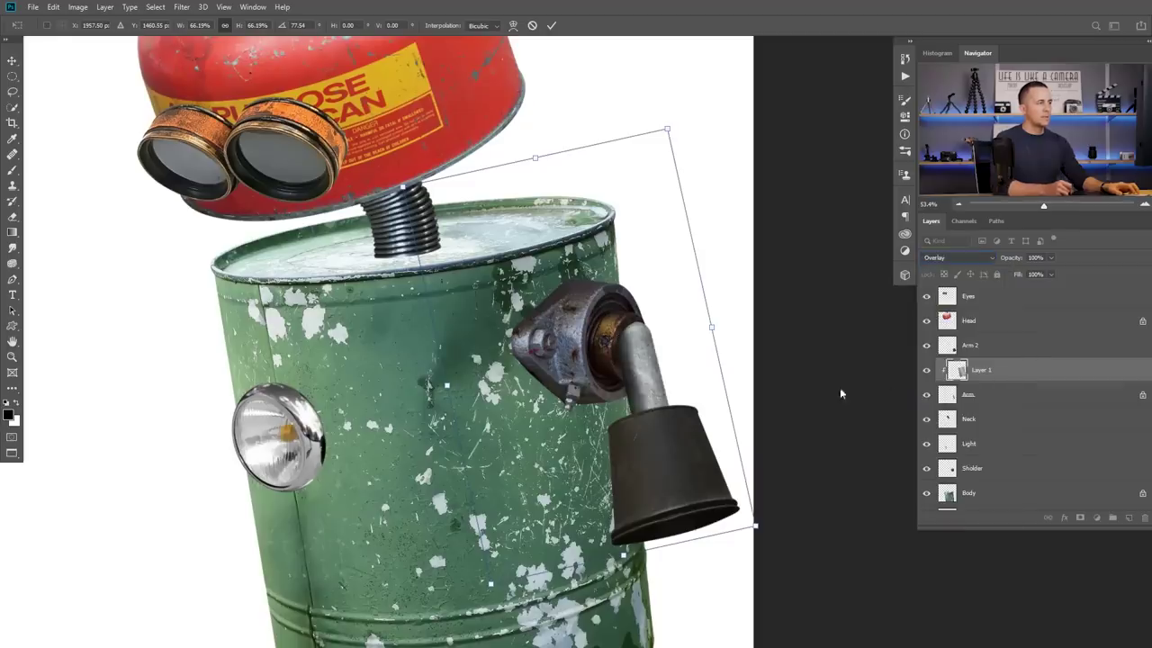
- Fine-tune the texture's position, rotation and size so its scratches fall along the arm, and apply the transform
{"action": "scroll", "coordinate": [661, 378], "scroll_direction": "up", "scroll_amount": 2}
{"action": "left_click_drag", "start_coordinate": [649, 367], "coordinate": [762, 345]}
{"action": "scroll", "coordinate": [702, 360], "scroll_direction": "down", "scroll_amount": 5}
{"action": "mouse_move", "coordinate": [688, 365]}
{"action": "left_mouse_down"}
{"action": "mouse_move", "coordinate": [716, 366]}
{"action": "mouse_move", "coordinate": [700, 361]}
{"action": "left_mouse_up"}
{"action": "left_click_drag", "start_coordinate": [792, 319], "coordinate": [690, 375]}
{"action": "scroll", "coordinate": [702, 362], "scroll_direction": "up", "scroll_amount": 3}
{"action": "scroll", "coordinate": [679, 360], "scroll_direction": "down", "scroll_amount": 3}
{"action": "scroll", "coordinate": [707, 371], "scroll_direction": "up", "scroll_amount": 3}
{"action": "left_click_drag", "start_coordinate": [735, 172], "coordinate": [752, 122]}
{"action": "left_click_drag", "start_coordinate": [676, 286], "coordinate": [653, 343]}
{"action": "scroll", "coordinate": [721, 339], "scroll_direction": "down", "scroll_amount": 6}
{"action": "left_click_drag", "start_coordinate": [719, 294], "coordinate": [724, 293]}
{"action": "left_click_drag", "start_coordinate": [698, 315], "coordinate": [677, 359]}
{"action": "scroll", "coordinate": [689, 345], "scroll_direction": "up", "scroll_amount": 3}
{"action": "key", "text": "Return"}
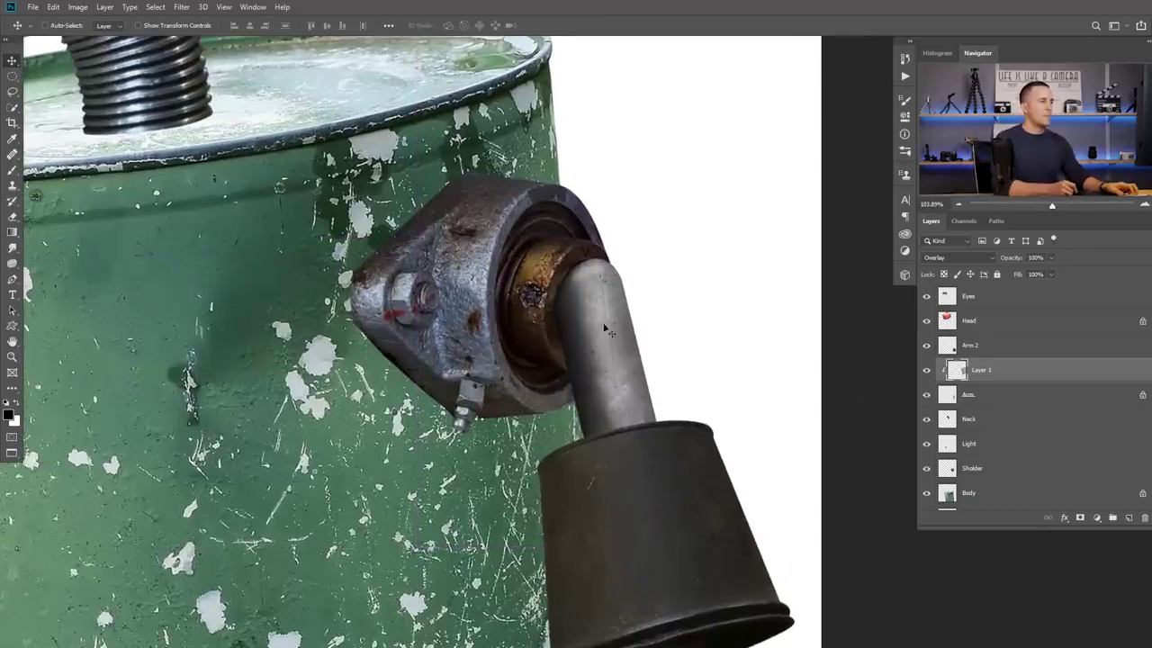
- Paint extra white highlights down the arm on the Arm layer with a small soft brush, using 10% and 5% opacity
{"action": "left_click", "coordinate": [948, 395]}
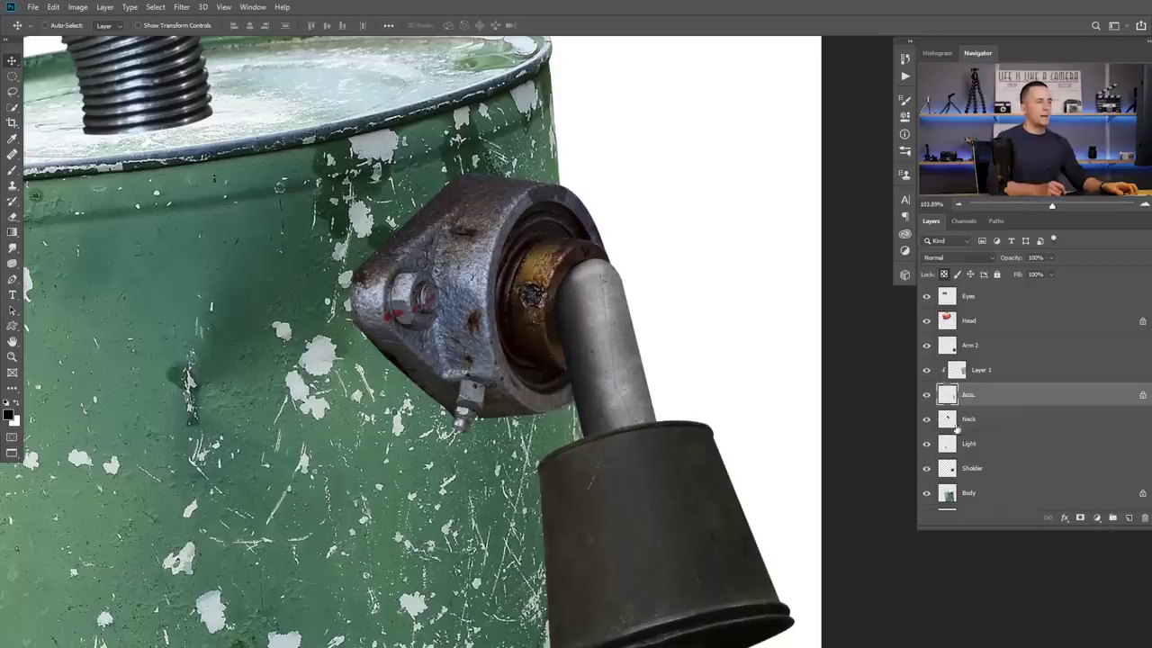
{"action": "key", "text": "b"}
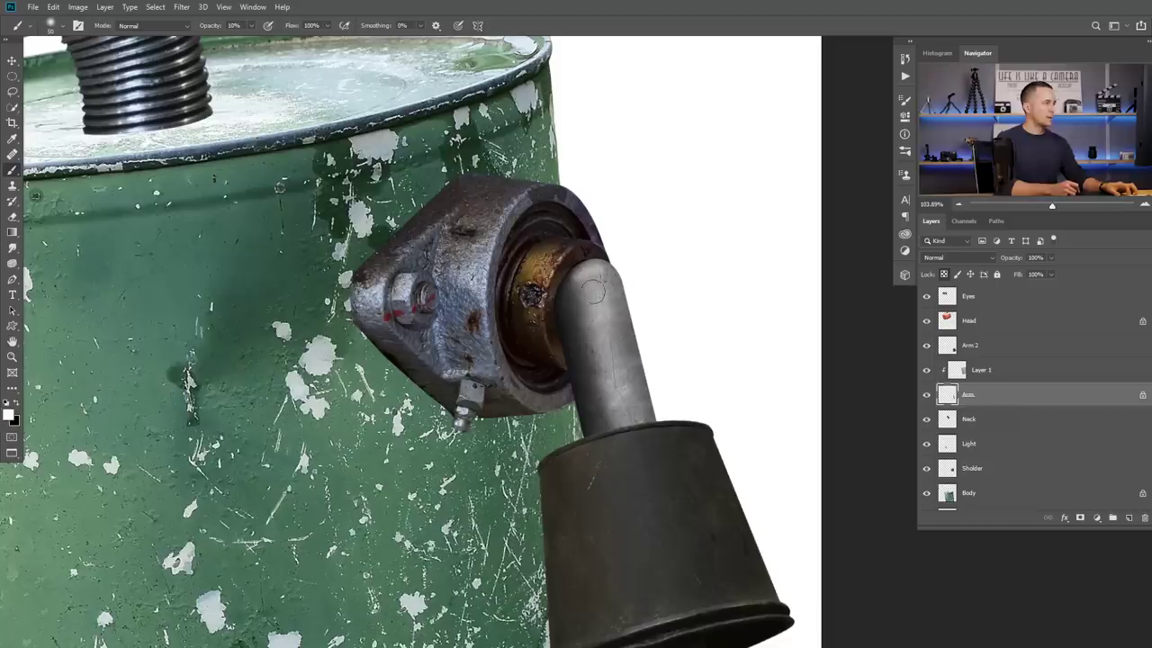
{"action": "left_click_drag", "start_coordinate": [590, 286], "coordinate": [620, 418]}
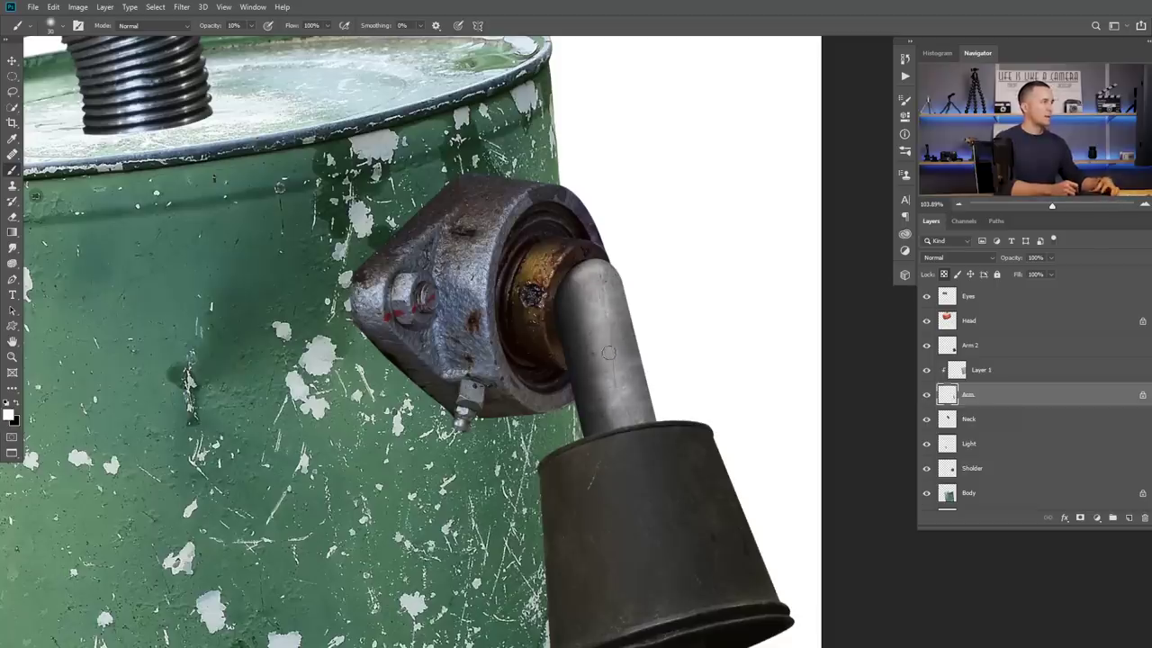
{"action": "key", "text": "0"}
{"action": "key", "text": "5"}
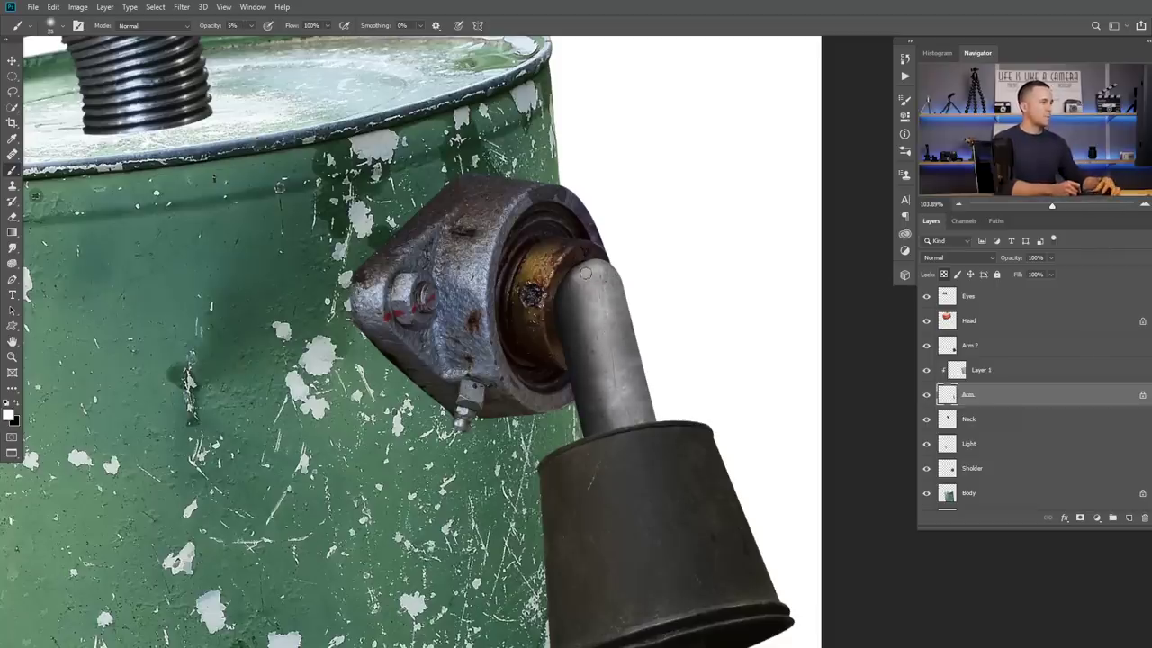
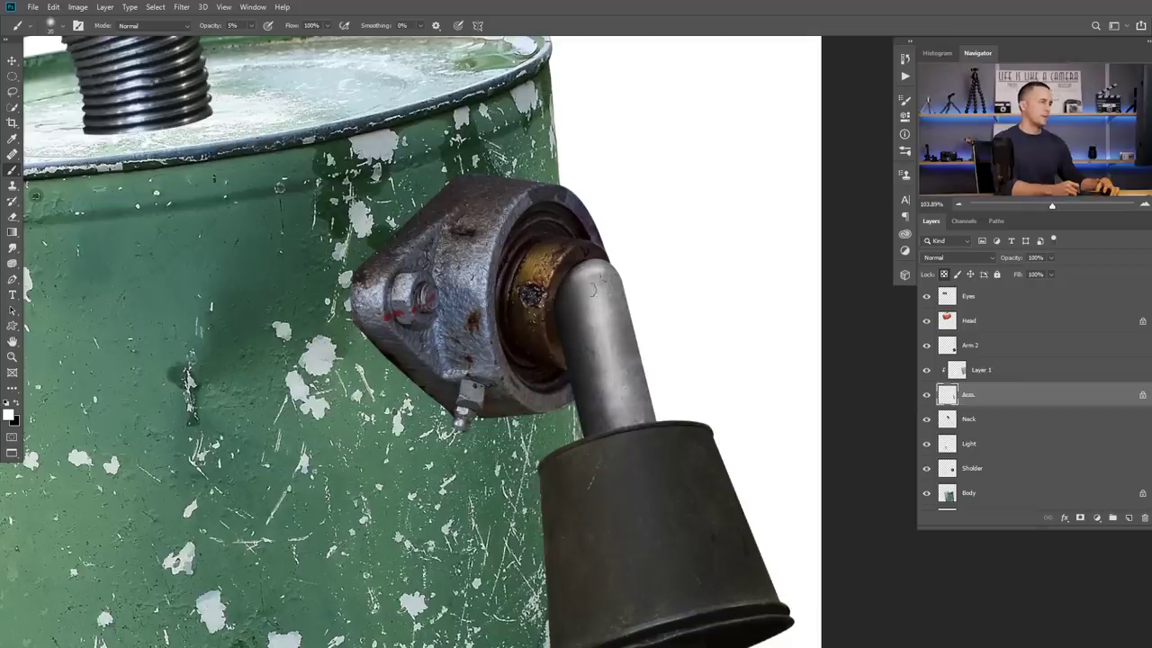
{"action": "left_click_drag", "start_coordinate": [577, 306], "coordinate": [595, 404]}
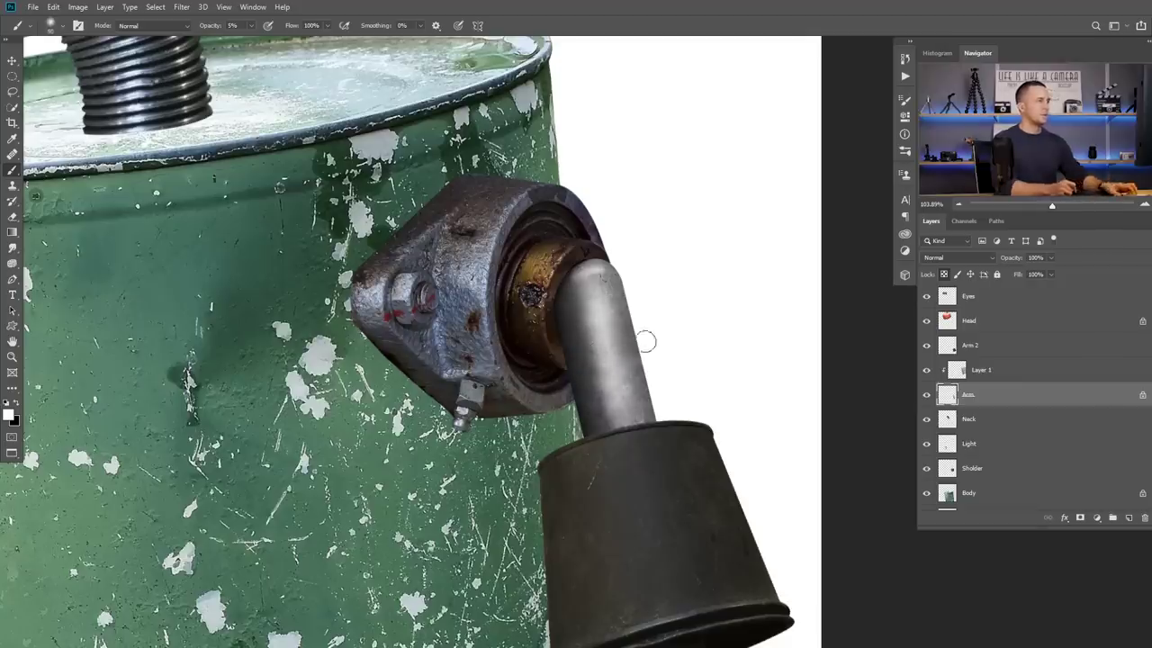
- Examine the arm's shading and texture against the whole character and up close
{"action": "key", "text": "ctrl+minus"}
{"action": "key", "text": "ctrl+minus"}
{"action": "key", "text": "ctrl+minus"}
{"action": "key", "text": "ctrl+minus"}
{"action": "key", "text": "ctrl+minus"}
{"action": "scroll", "coordinate": [667, 349], "scroll_direction": "up", "scroll_amount": 2}
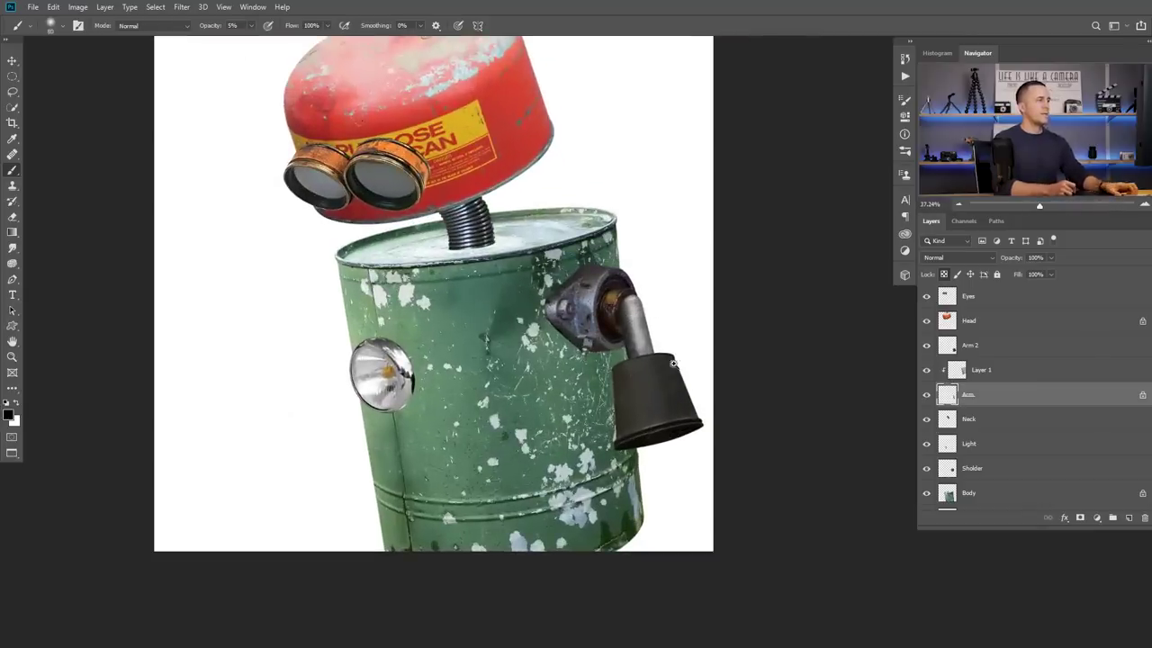
{"action": "scroll", "coordinate": [651, 369], "scroll_direction": "up", "scroll_amount": 1}
{"action": "scroll", "coordinate": [581, 372], "scroll_direction": "up", "scroll_amount": 2}
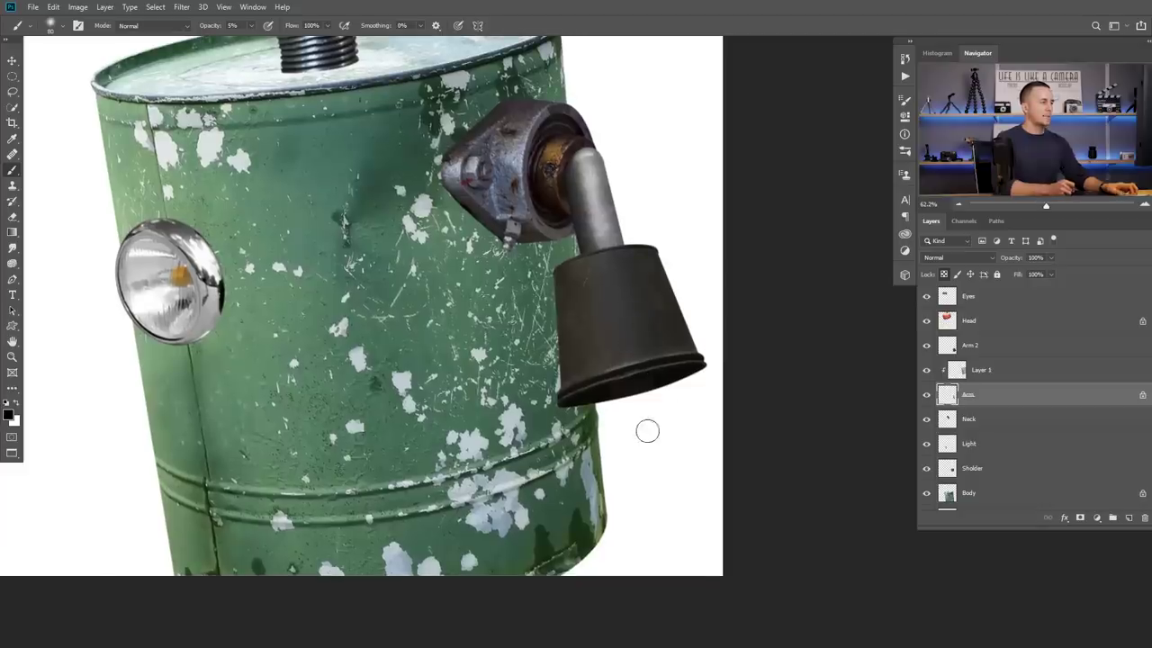
{"action": "scroll", "coordinate": [622, 329], "scroll_direction": "down", "scroll_amount": 1}
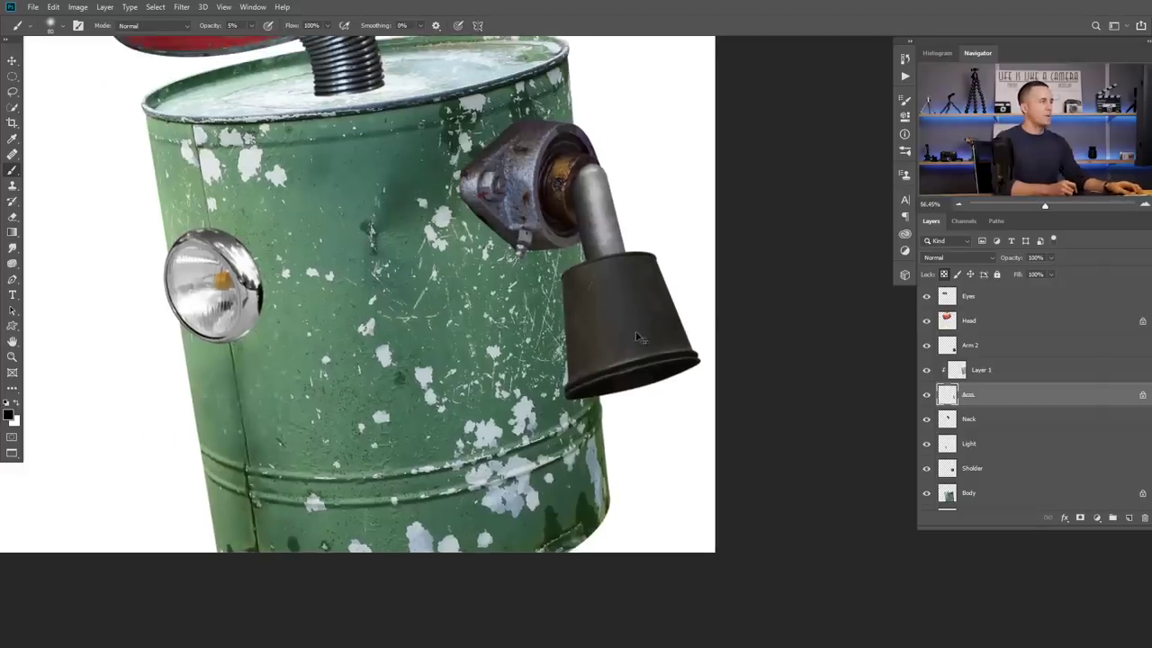
- Switch to the workshop clamp image and enable its layer mask to isolate the clamp
{"action": "key", "text": "ctrl+Tab"}
{"action": "key", "text": "ctrl+Tab"}
{"action": "key", "text": "ctrl+Tab"}
{"action": "key", "text": "ctrl+Tab"}
{"action": "key", "text": "ctrl+Tab"}
{"action": "key", "text": "ctrl+Tab"}
{"action": "key", "text": "ctrl+Tab"}
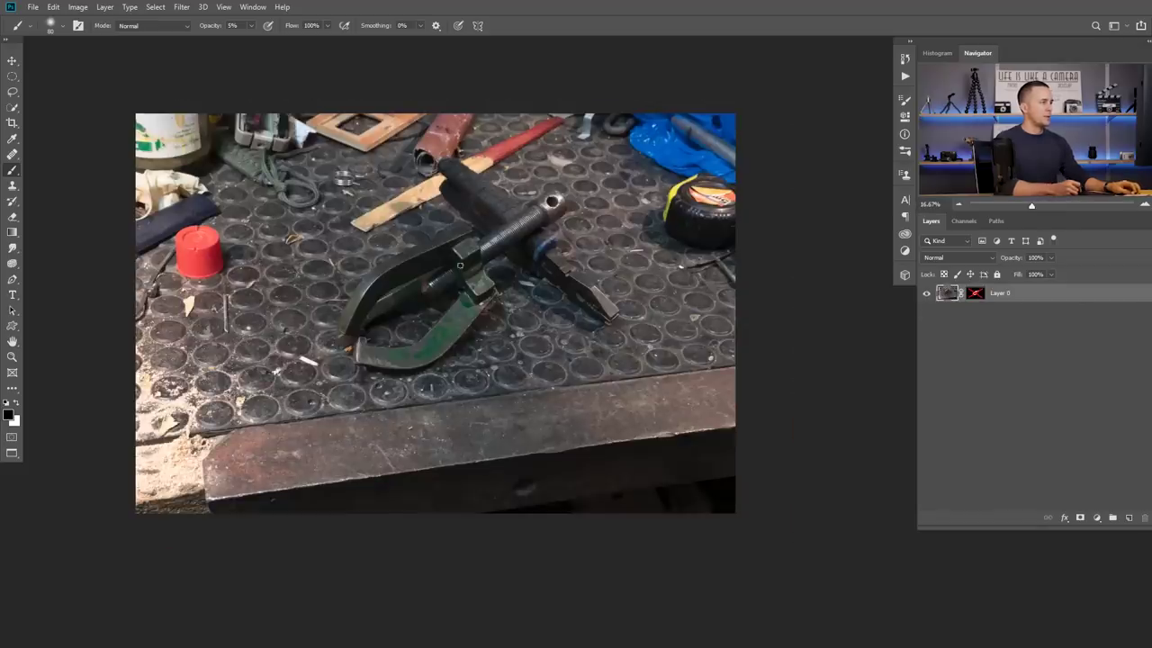
{"action": "left_click", "coordinate": [970, 297], "text": "shift"}
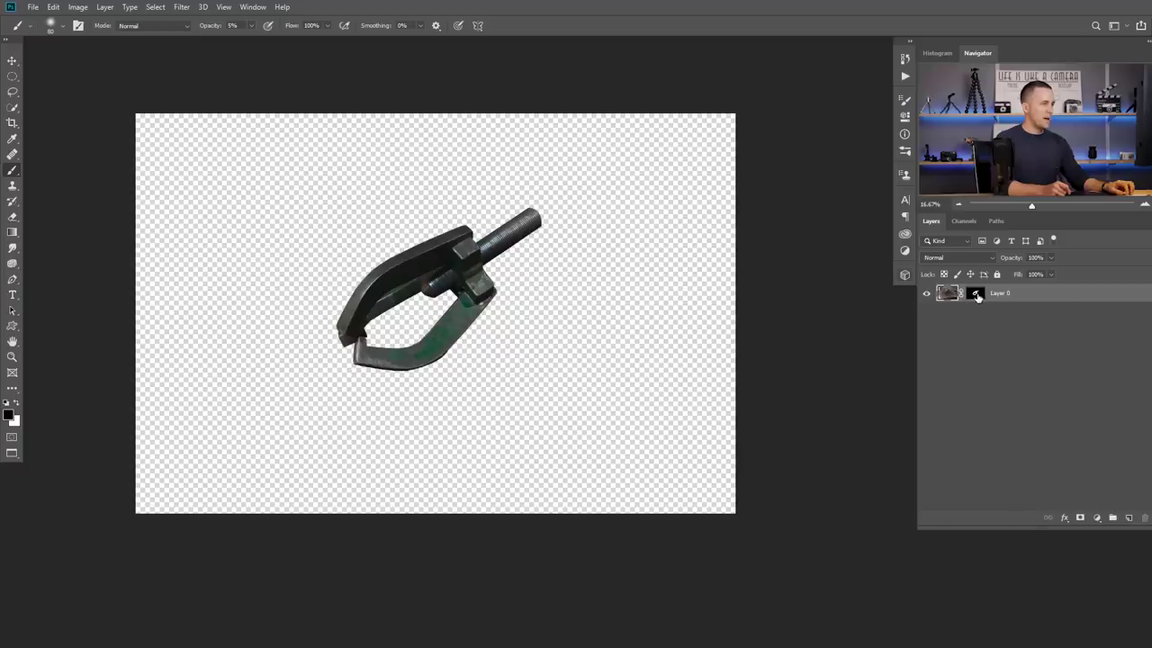
- Load the clamp's layer mask as a selection and copy the clamp
{"action": "left_click", "coordinate": [948, 297], "text": "ctrl"}
{"action": "key", "text": "ctrl+j"}
{"action": "key", "text": "ctrl+z"}
{"action": "left_click", "coordinate": [976, 296], "text": "ctrl"}
{"action": "key", "text": "ctrl+j"}
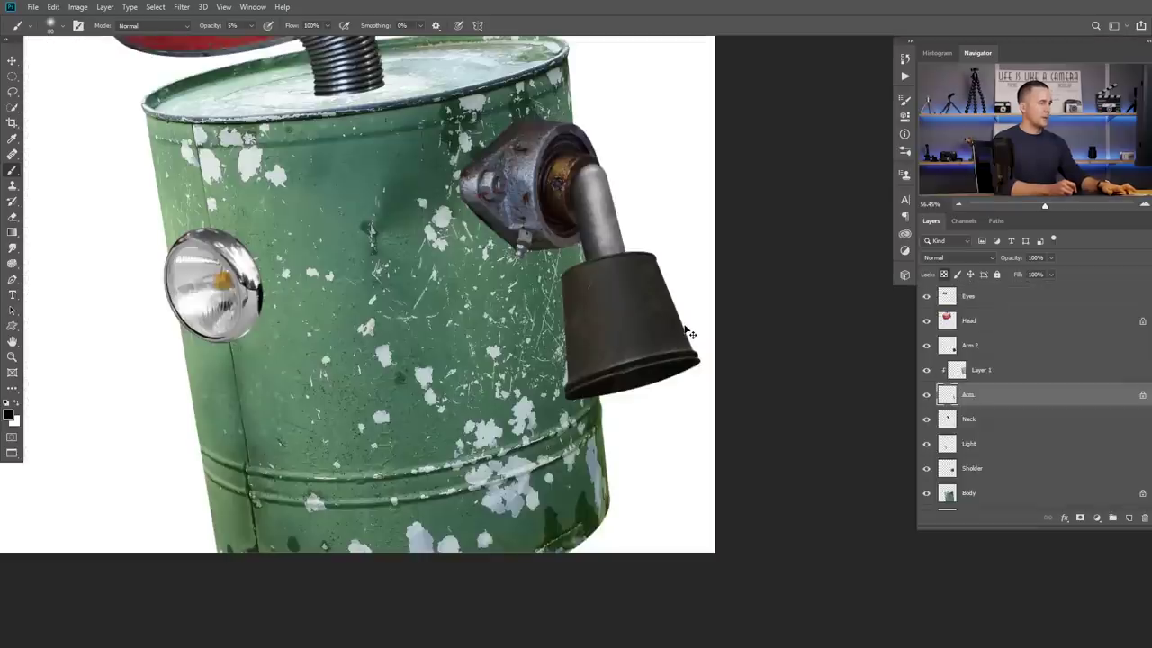
- Paste the clamp into the character document above the metal texture layer and scale it down
{"action": "left_click", "coordinate": [964, 370]}
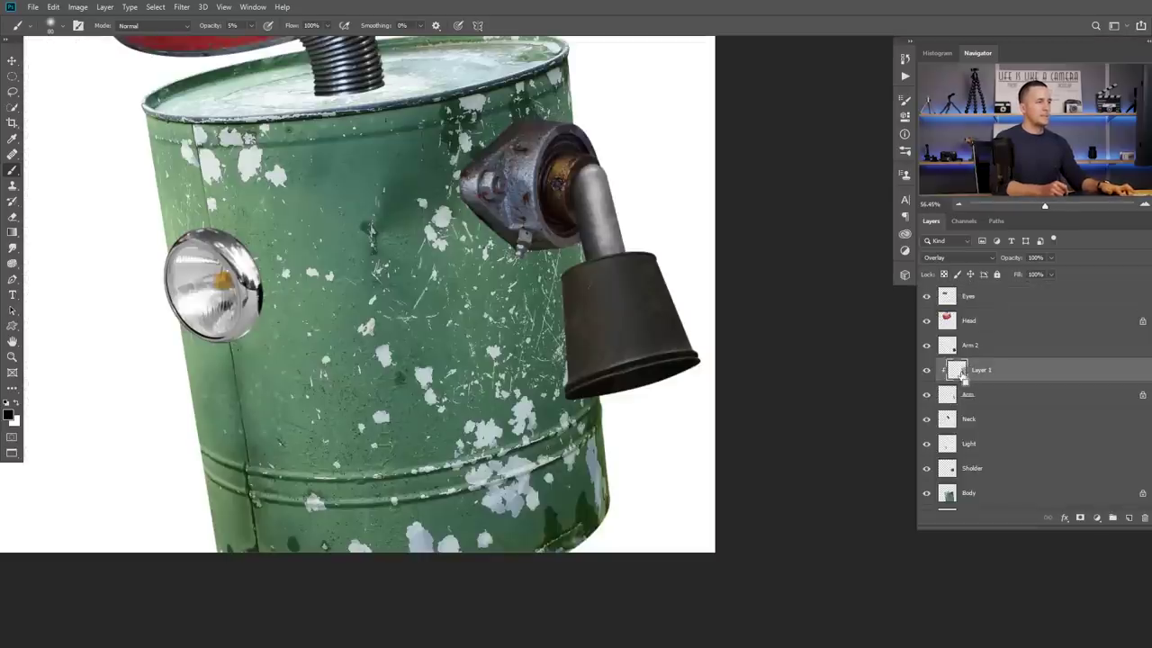
{"action": "key", "text": "ctrl+v"}
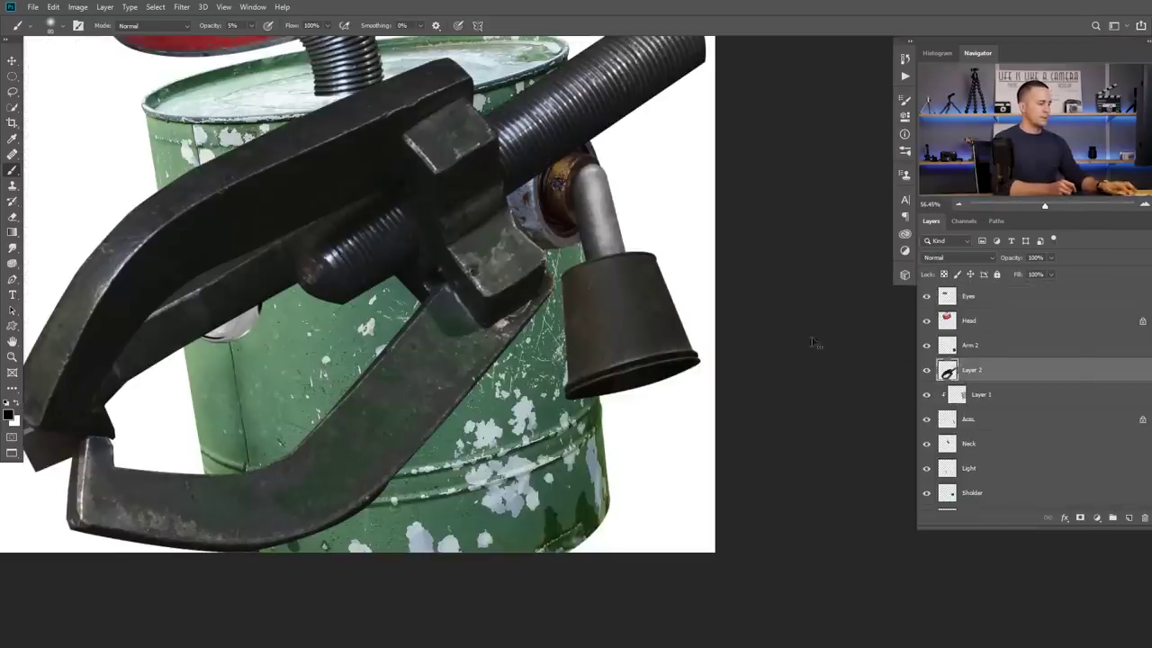
{"action": "key", "text": "ctrl+t"}
{"action": "scroll", "coordinate": [694, 278], "scroll_direction": "down", "scroll_amount": 2}
{"action": "mouse_move", "coordinate": [713, 141]}
{"action": "left_mouse_down"}
{"action": "mouse_move", "coordinate": [720, 132]}
{"action": "mouse_move", "coordinate": [669, 201]}
{"action": "mouse_move", "coordinate": [654, 190]}
{"action": "left_mouse_up"}
{"action": "key", "text": "Return"}
{"action": "key", "text": "b"}
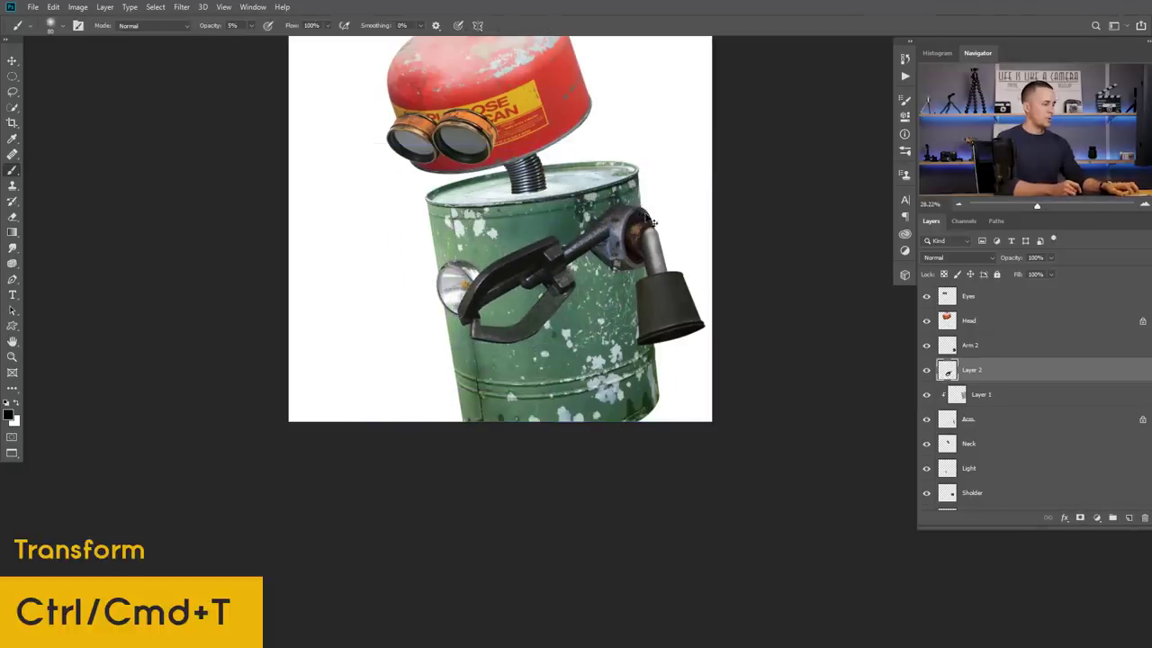
- Rotate the clamp about -60°, scale it to about 57%, and place it beneath the bucket as a hand
{"action": "key", "text": "ctrl+t"}
{"action": "left_click_drag", "start_coordinate": [657, 275], "coordinate": [646, 369]}
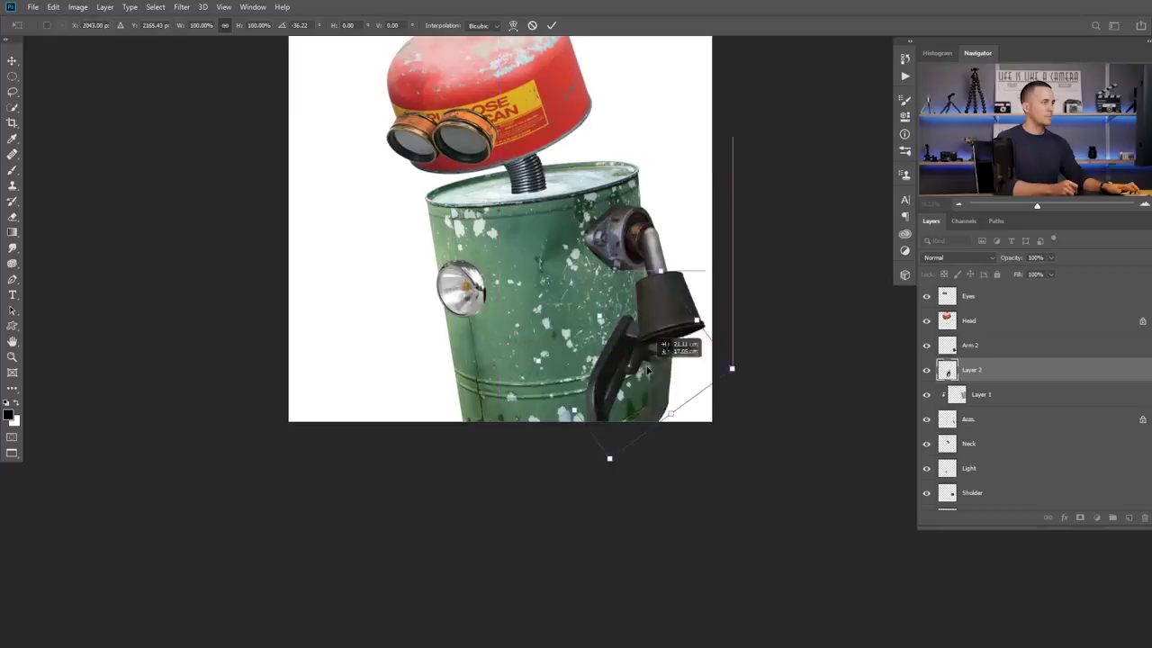
{"action": "left_click_drag", "start_coordinate": [661, 273], "coordinate": [649, 313]}
{"action": "left_click_drag", "start_coordinate": [696, 355], "coordinate": [706, 317]}
{"action": "left_click_drag", "start_coordinate": [640, 361], "coordinate": [710, 368]}
{"action": "left_click_drag", "start_coordinate": [740, 351], "coordinate": [643, 339]}
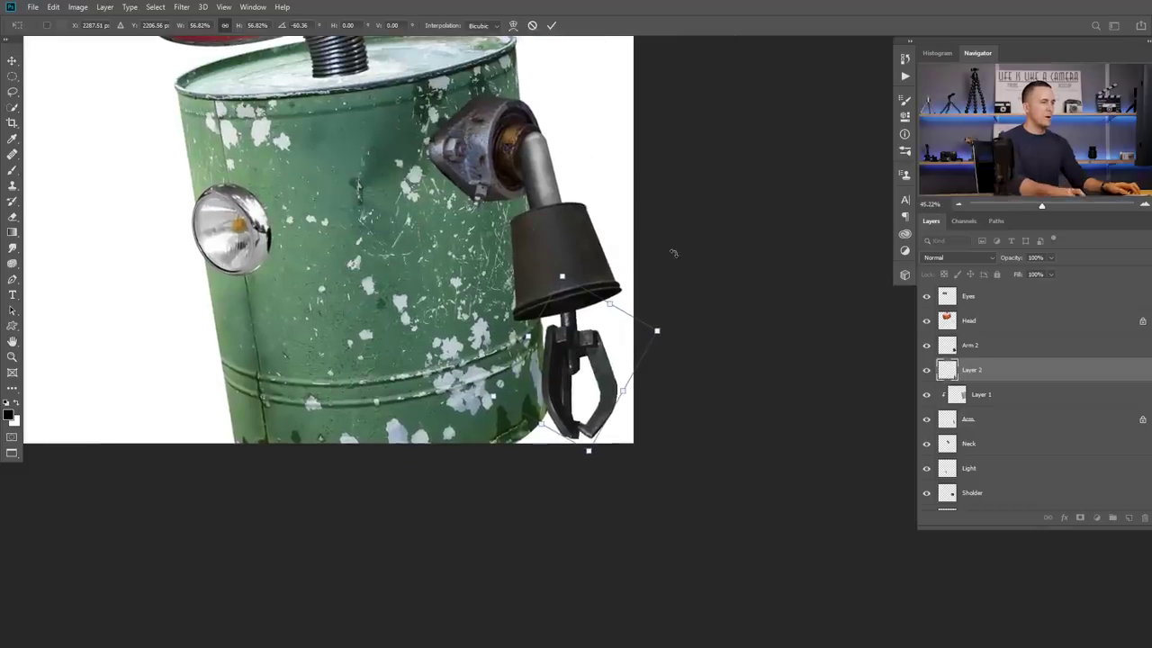
{"action": "key", "text": "Return"}
{"action": "key", "text": "b"}
- Move the clamp layer above Arm 2, tilt the clamp about -3°, and line up its screw with the bucket's opening
{"action": "left_click_drag", "start_coordinate": [989, 369], "coordinate": [987, 342]}
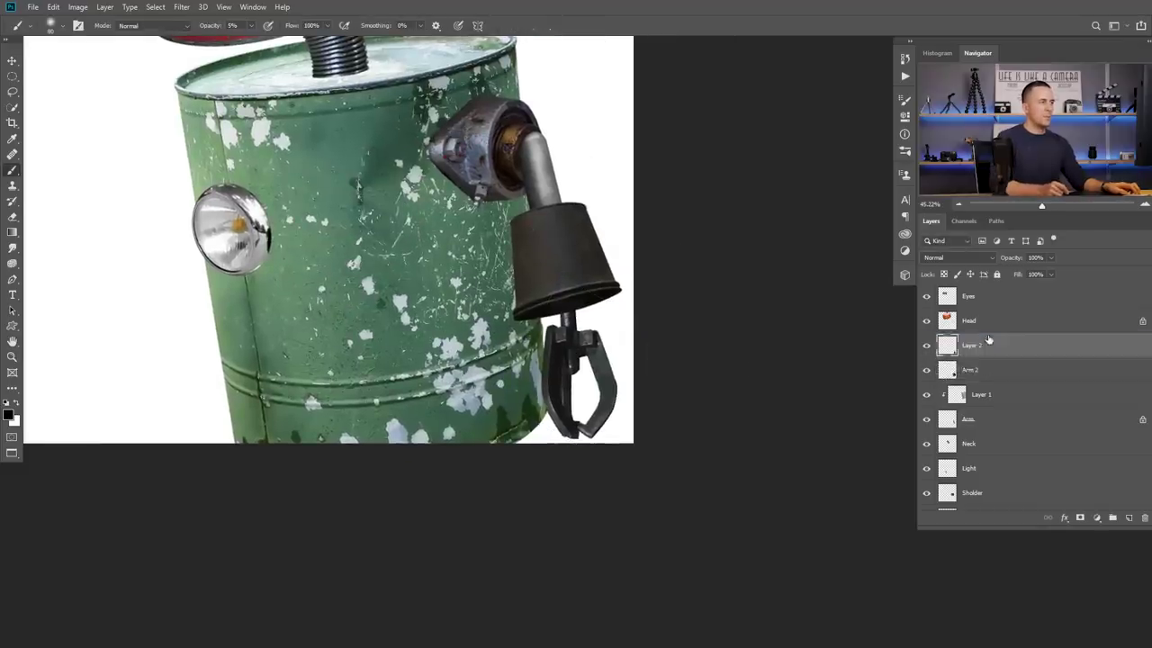
{"action": "left_click", "coordinate": [594, 315], "text": "ctrl"}
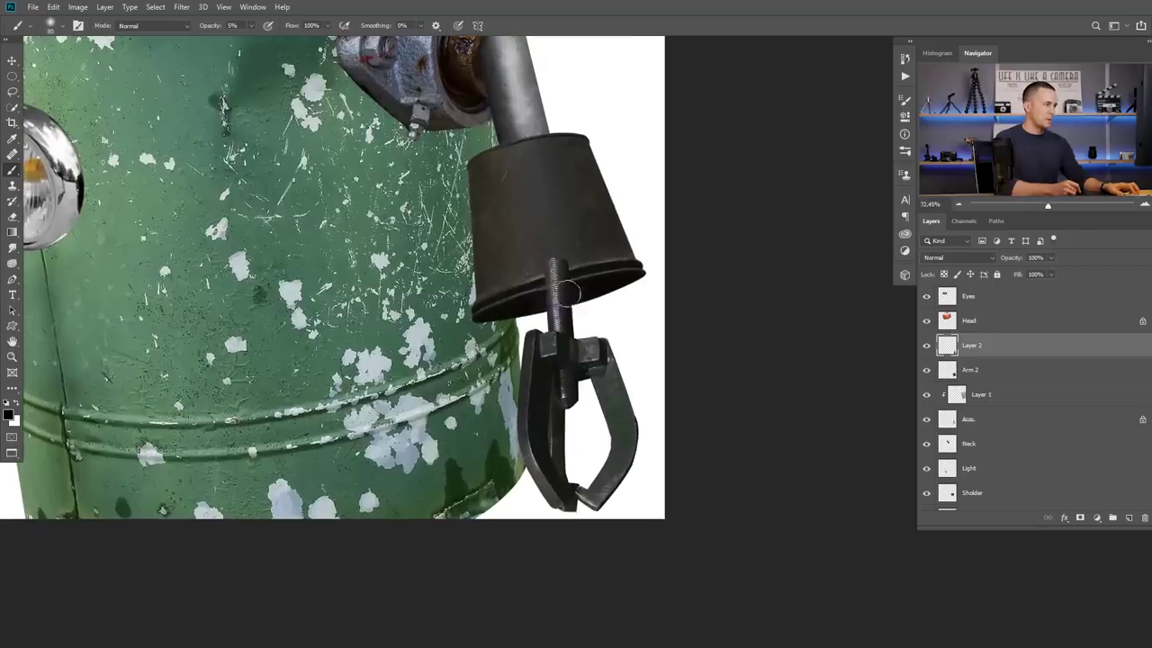
{"action": "key", "text": "ctrl+t"}
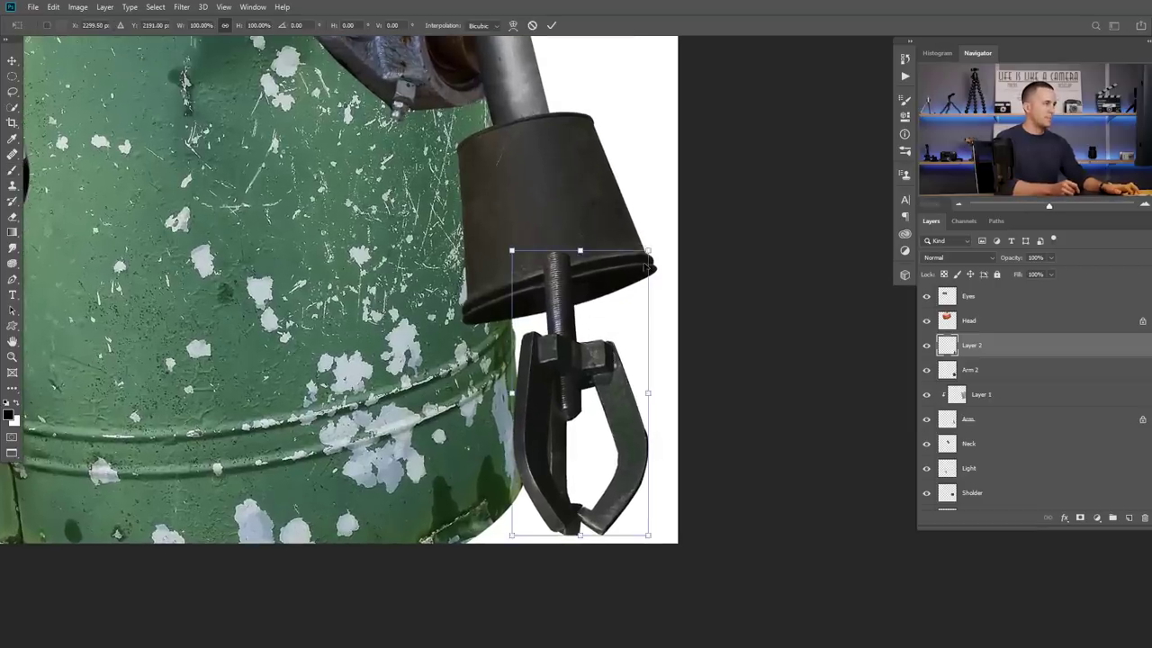
{"action": "left_click_drag", "start_coordinate": [665, 245], "coordinate": [675, 225]}
{"action": "left_click_drag", "start_coordinate": [592, 346], "coordinate": [605, 337]}
{"action": "scroll", "coordinate": [606, 336], "scroll_direction": "down", "scroll_amount": 5}
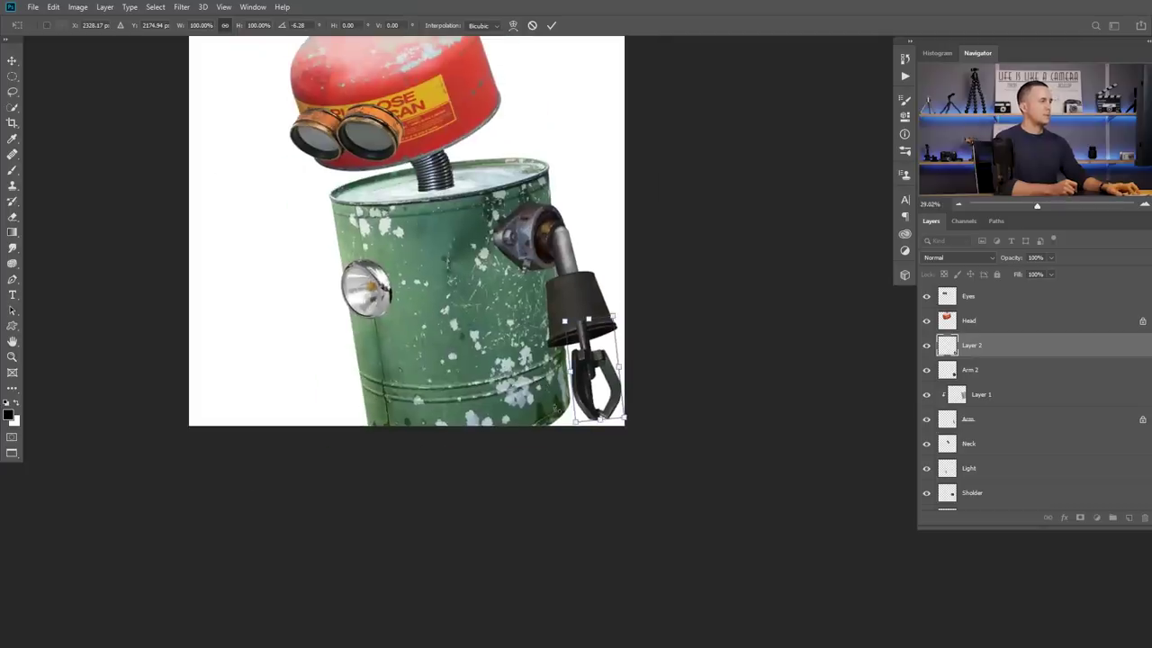
{"action": "scroll", "coordinate": [592, 383], "scroll_direction": "up", "scroll_amount": 4}
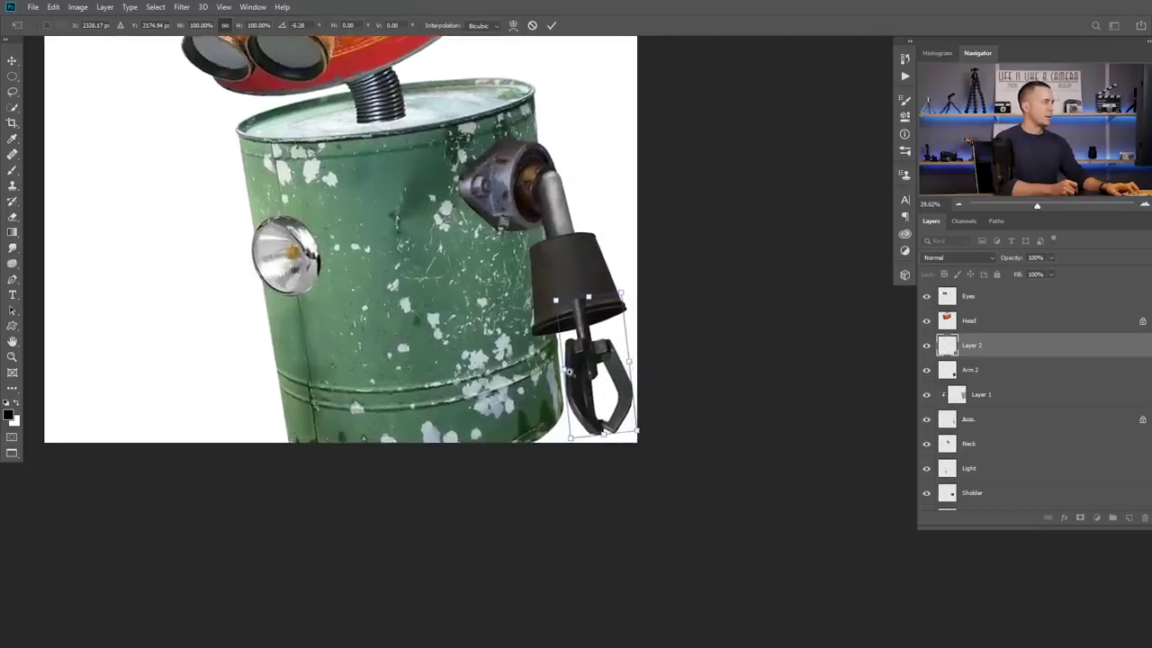
{"action": "scroll", "coordinate": [586, 385], "scroll_direction": "up", "scroll_amount": 5}
{"action": "left_click_drag", "start_coordinate": [586, 385], "coordinate": [575, 379]}
{"action": "left_click_drag", "start_coordinate": [635, 255], "coordinate": [642, 261]}
{"action": "left_click_drag", "start_coordinate": [570, 346], "coordinate": [577, 340]}
{"action": "scroll", "coordinate": [577, 338], "scroll_direction": "up", "scroll_amount": 3}
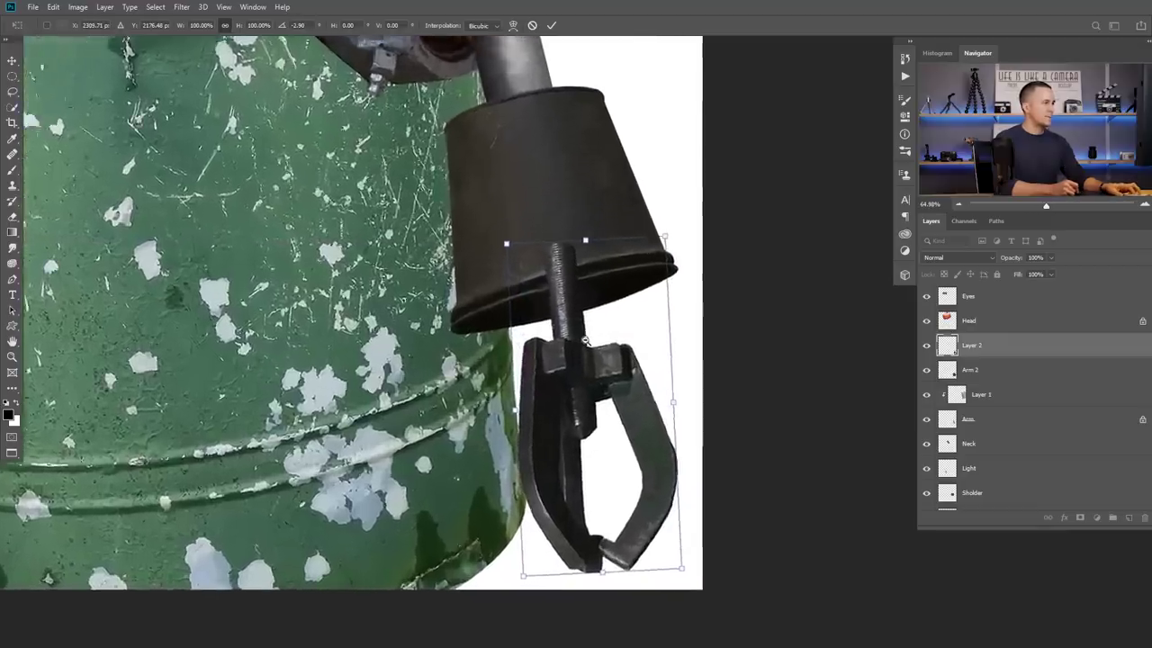
{"action": "key", "text": "Return"}
- Erase the upper end of the clamp's screw where it overlaps the bucket's rim, using the Eraser at 100% opacity
{"action": "key", "text": "b"}
{"action": "key", "text": "e"}
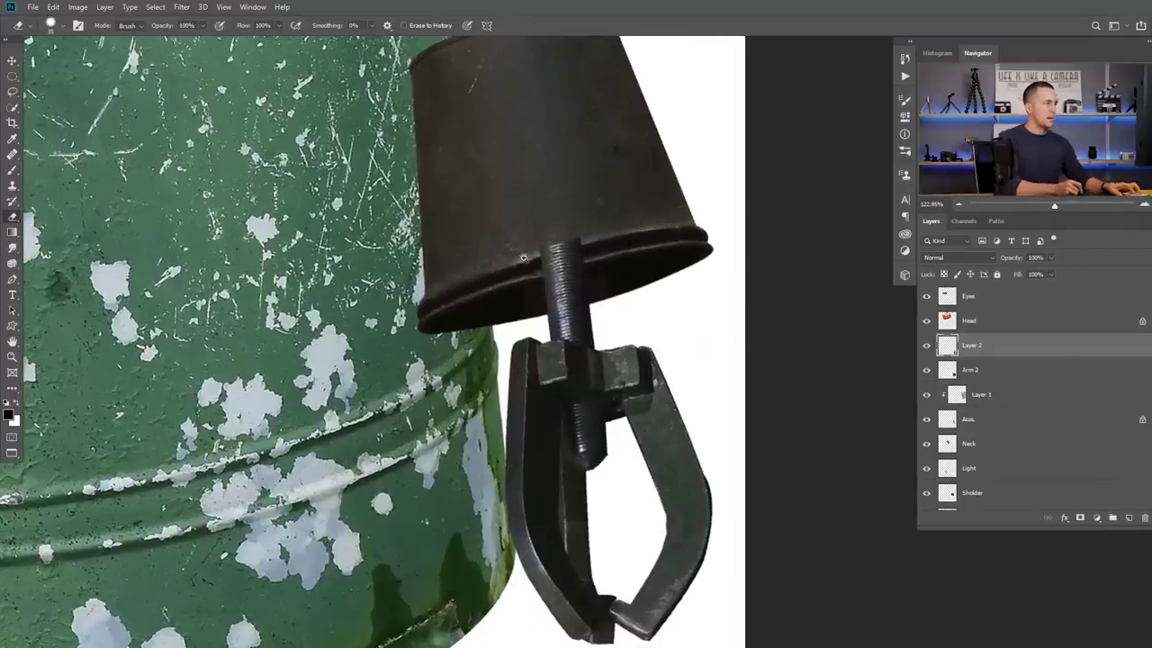
{"action": "scroll", "coordinate": [517, 248], "scroll_direction": "up", "scroll_amount": 3}
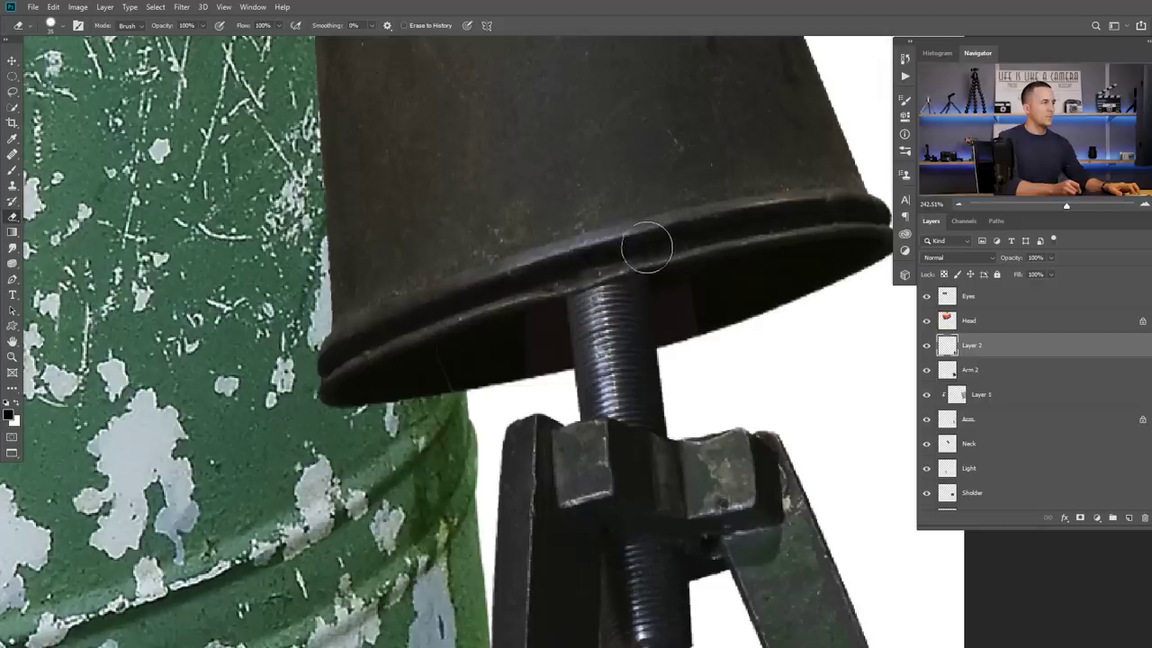
{"action": "left_click_drag", "start_coordinate": [639, 259], "coordinate": [642, 287]}
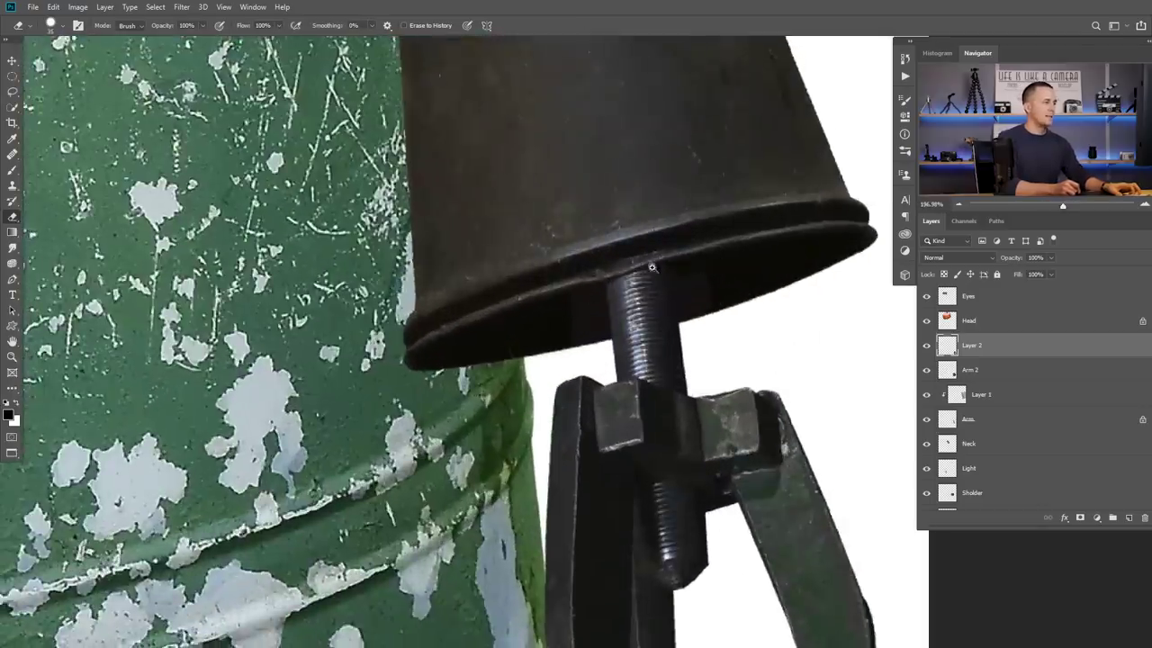
{"action": "scroll", "coordinate": [652, 267], "scroll_direction": "down", "scroll_amount": 5}
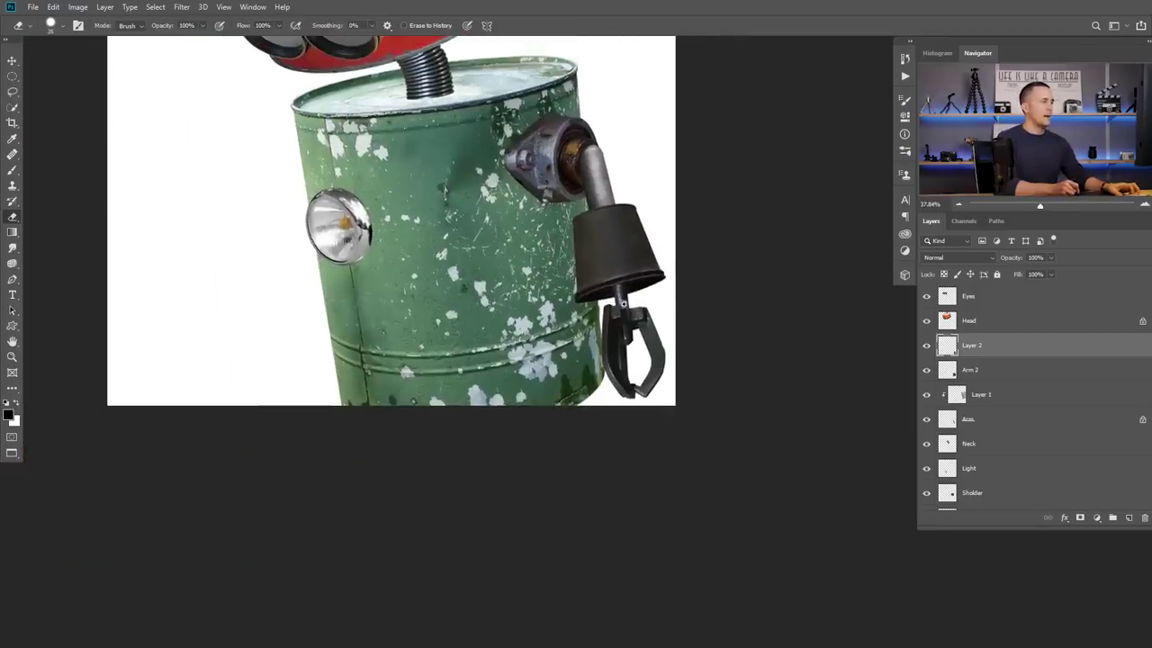
{"action": "scroll", "coordinate": [622, 303], "scroll_direction": "up", "scroll_amount": 6}
{"action": "scroll", "coordinate": [605, 294], "scroll_direction": "up", "scroll_amount": 2}
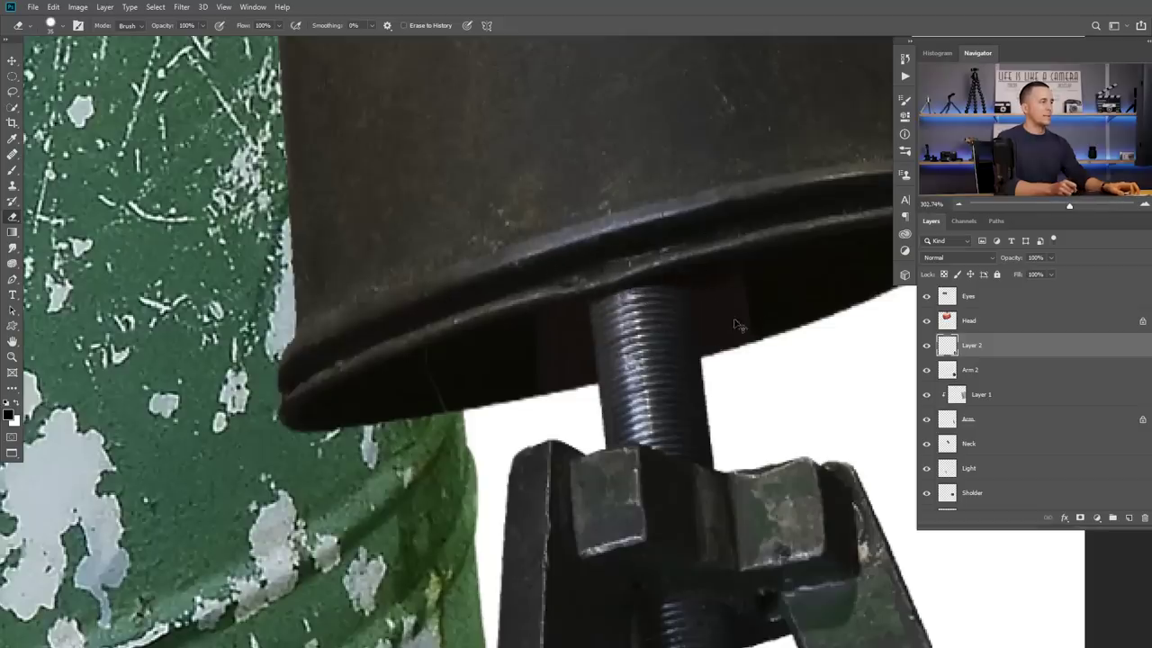
{"action": "scroll", "coordinate": [618, 305], "scroll_direction": "down", "scroll_amount": 6}
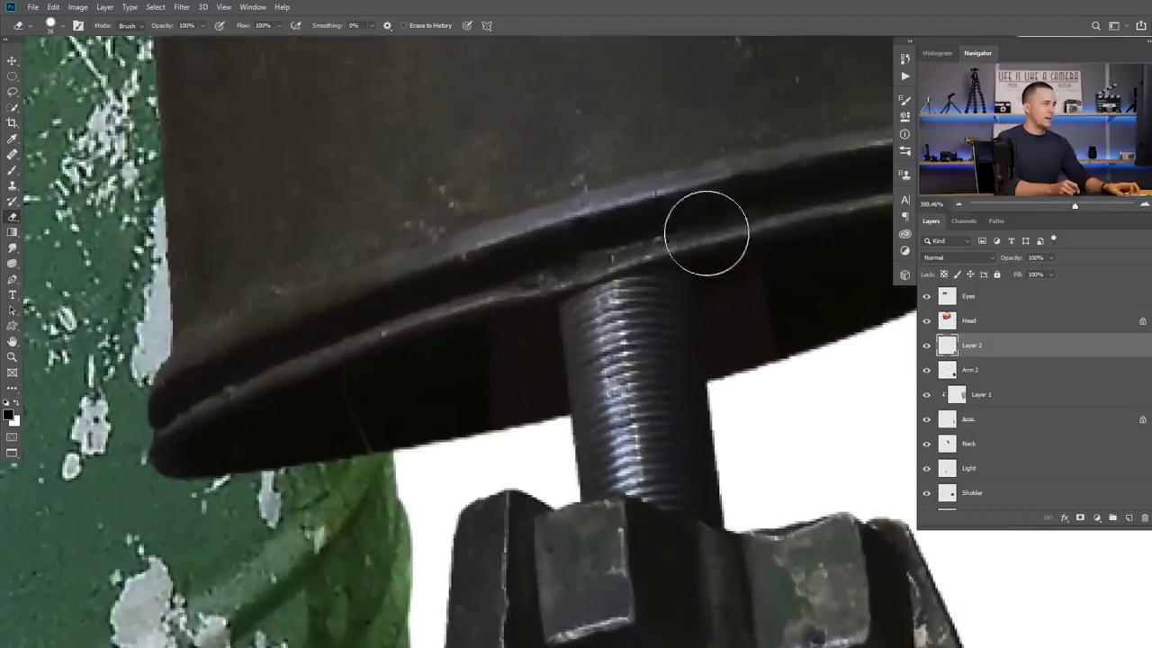
- Group the four arm layers from Arm up to Layer 2 and name the group Left arm
{"action": "scroll", "coordinate": [708, 232], "scroll_direction": "down", "scroll_amount": 6}
{"action": "scroll", "coordinate": [565, 331], "scroll_direction": "down", "scroll_amount": 3}
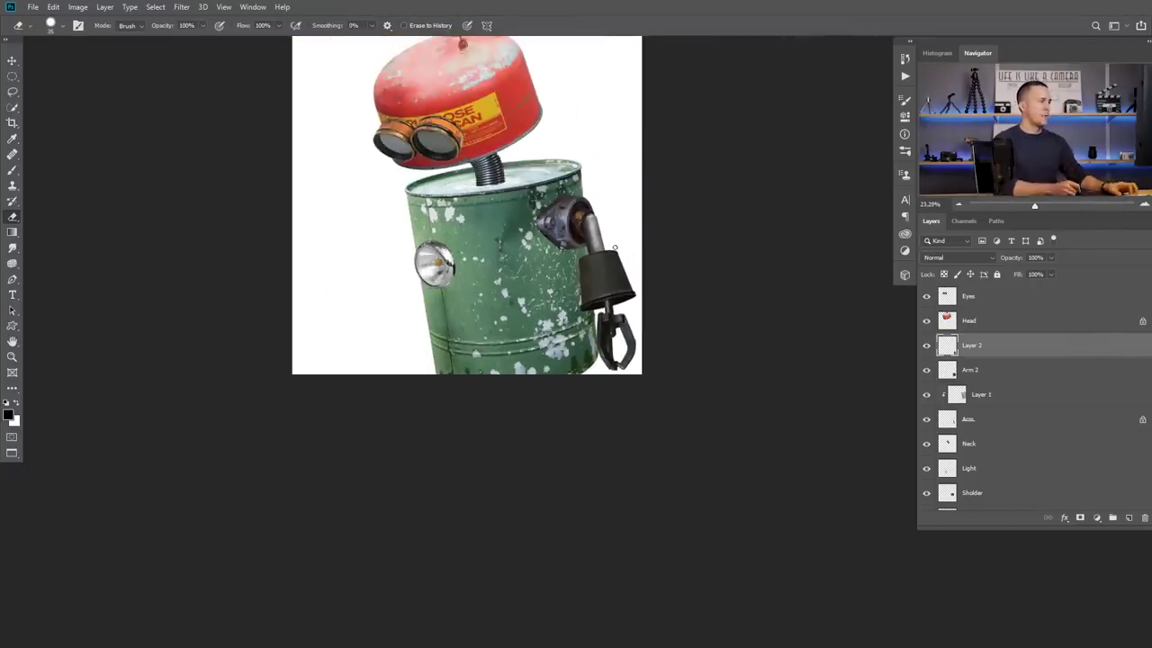
{"action": "left_click", "coordinate": [943, 419]}
{"action": "left_click", "coordinate": [949, 354], "text": "shift"}
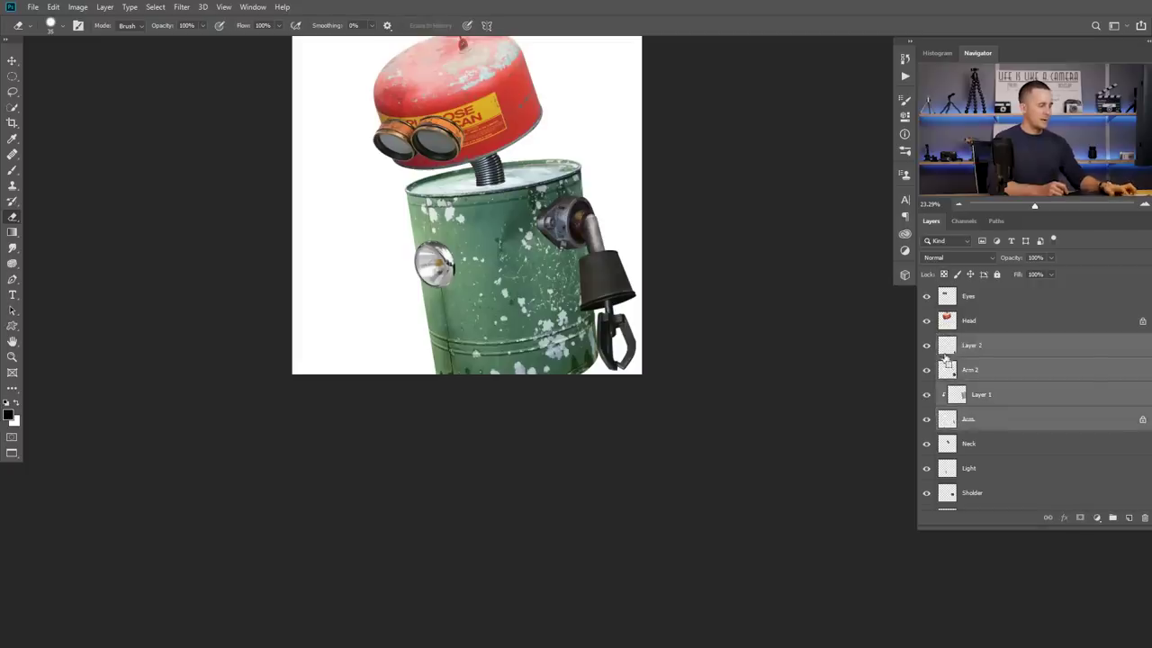
{"action": "key", "text": "ctrl+g"}
{"action": "left_click", "coordinate": [926, 340]}
{"action": "left_click", "coordinate": [926, 340]}
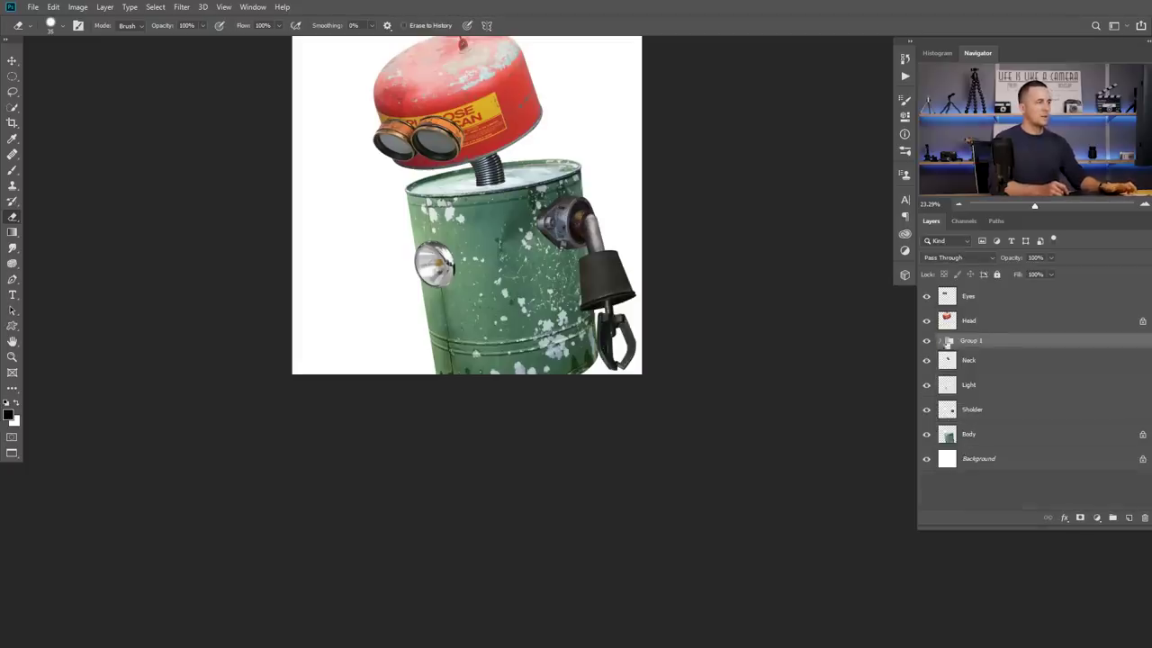
{"action": "type", "text": "L"}
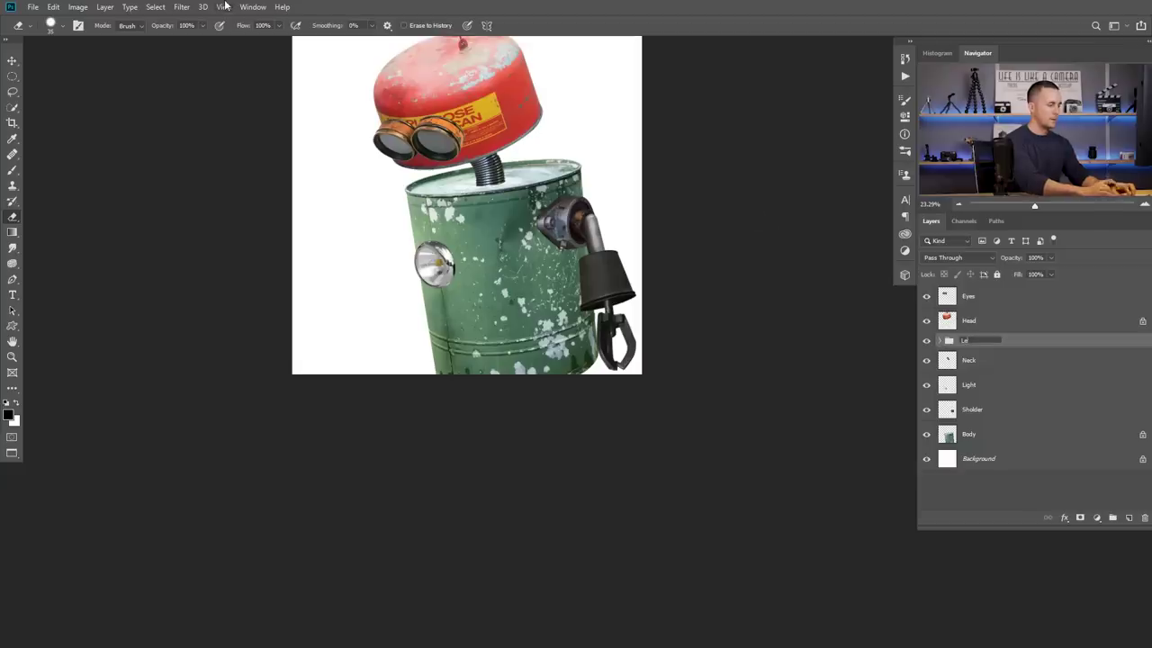
{"action": "type", "text": "eft arm"}
{"action": "key", "text": "Return"}
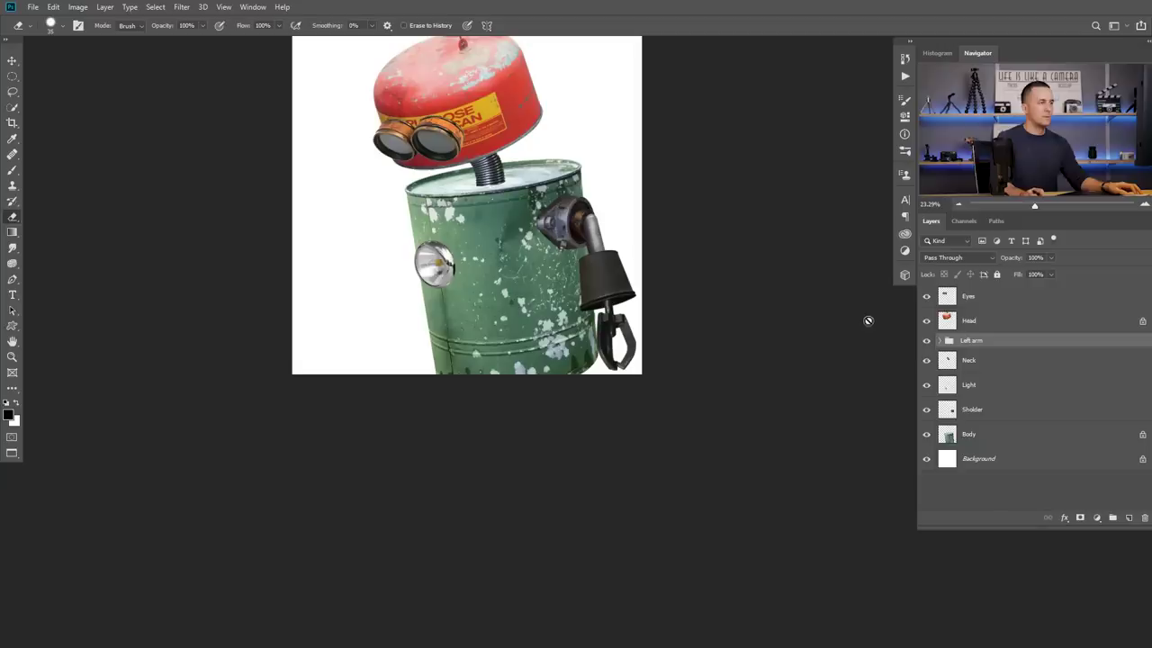
- Move the Sholder layer into the Left arm group, beneath the Arm layer
{"action": "left_click_drag", "start_coordinate": [948, 412], "coordinate": [949, 342]}
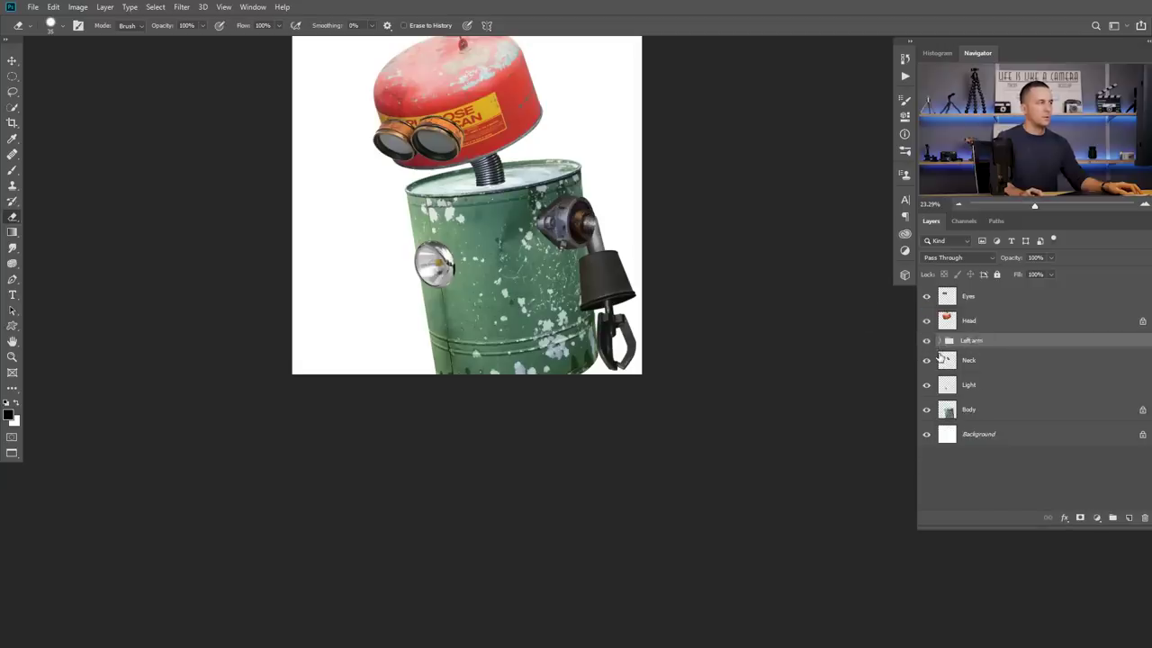
{"action": "left_click", "coordinate": [940, 341]}
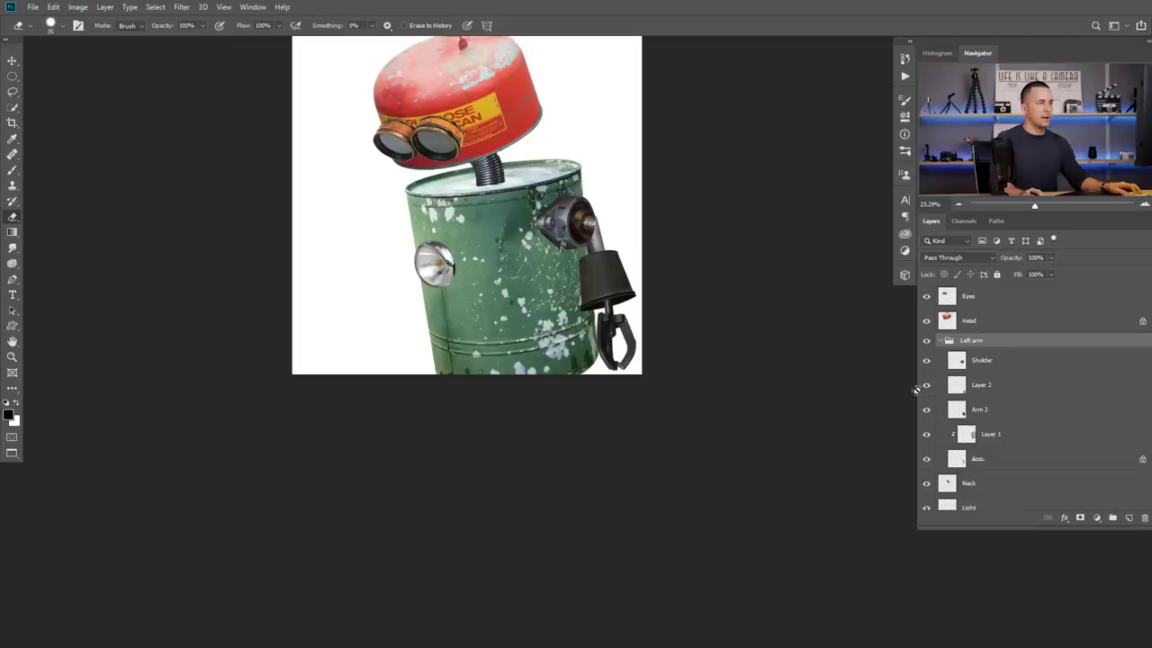
{"action": "left_click", "coordinate": [927, 360]}
{"action": "left_click_drag", "start_coordinate": [953, 362], "coordinate": [1019, 470]}
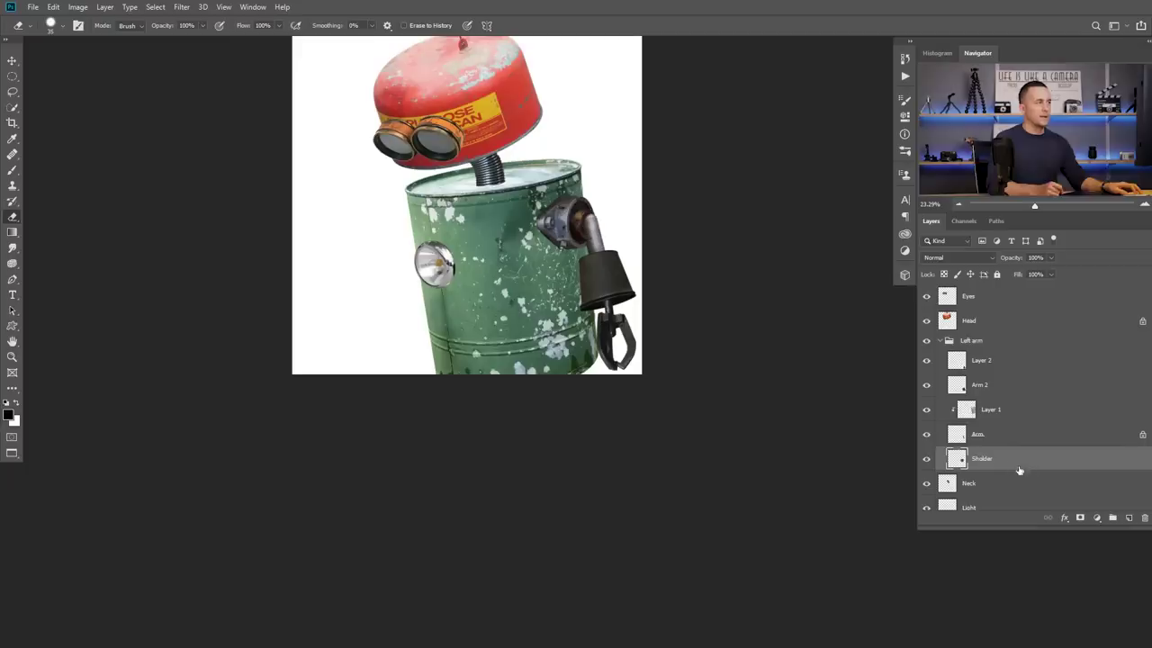
{"action": "left_click", "coordinate": [927, 341]}
{"action": "left_click", "coordinate": [926, 341]}
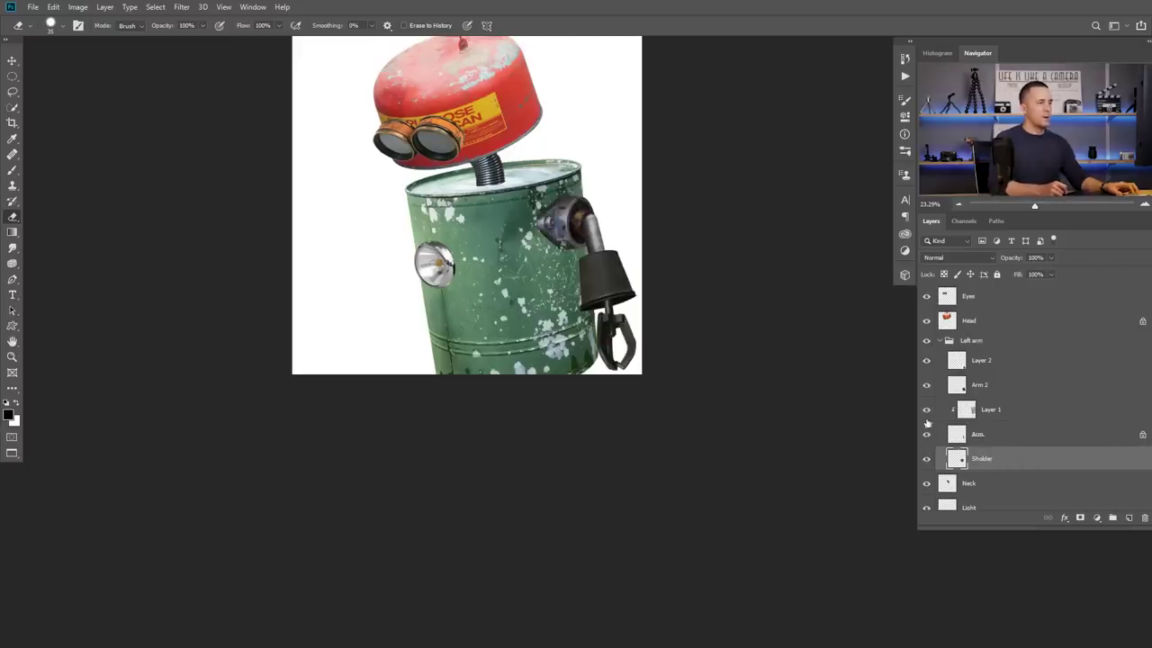
- Rename the clamp layer, Layer 2, as Hand
{"action": "double_click", "coordinate": [982, 361]}
{"action": "type", "text": "Hand"}
{"action": "key", "text": "Return"}
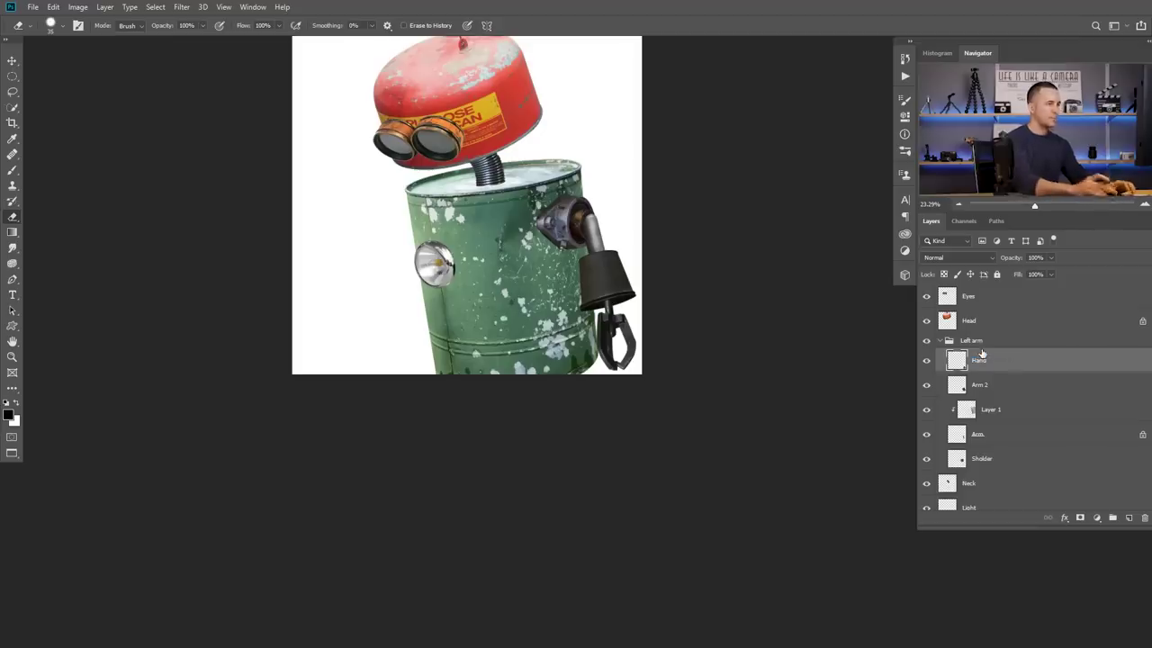
- Enlarge the clamp hand slightly with Free Transform and nudge it up against the bucket's rim
{"action": "scroll", "coordinate": [643, 329], "scroll_direction": "up", "scroll_amount": 3}
{"action": "key", "text": "ctrl+t"}
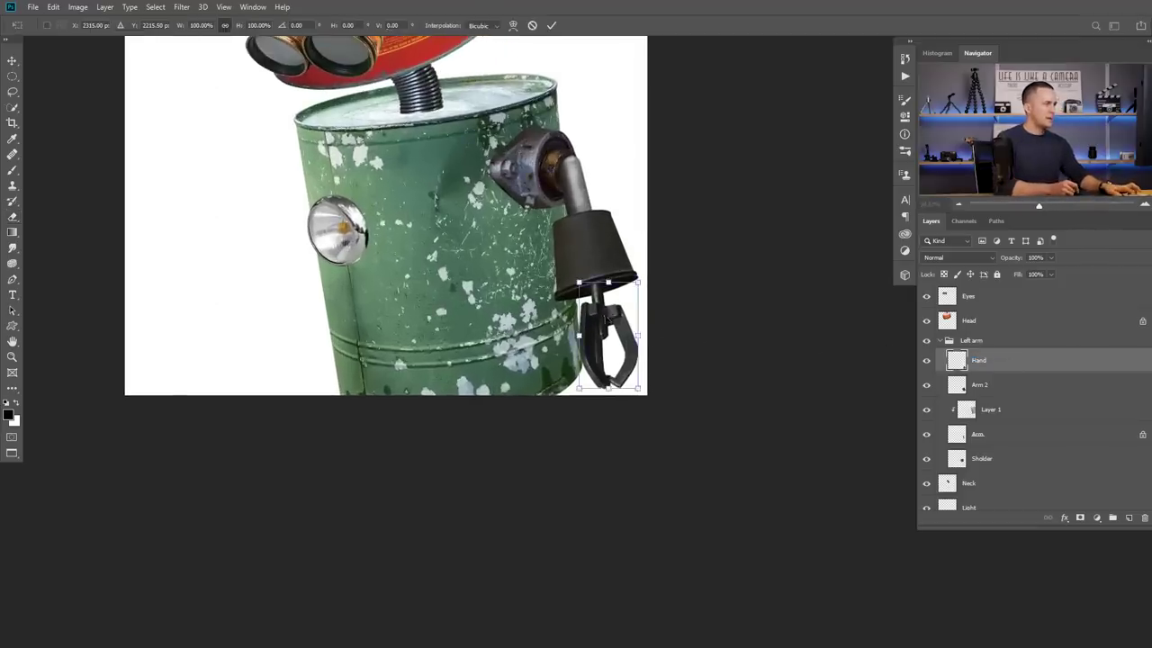
{"action": "scroll", "coordinate": [604, 321], "scroll_direction": "up", "scroll_amount": 3}
{"action": "left_click_drag", "start_coordinate": [659, 259], "coordinate": [665, 251]}
{"action": "left_click_drag", "start_coordinate": [601, 294], "coordinate": [600, 290]}
{"action": "key", "text": "Return"}
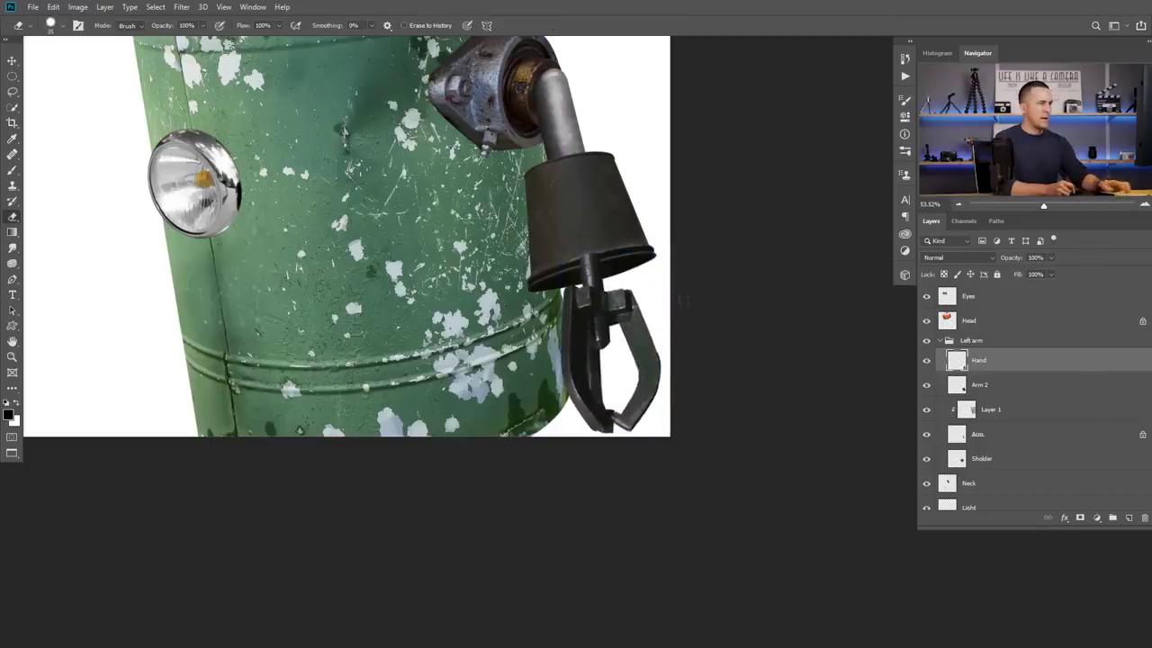
{"action": "scroll", "coordinate": [541, 357], "scroll_direction": "up", "scroll_amount": 4}
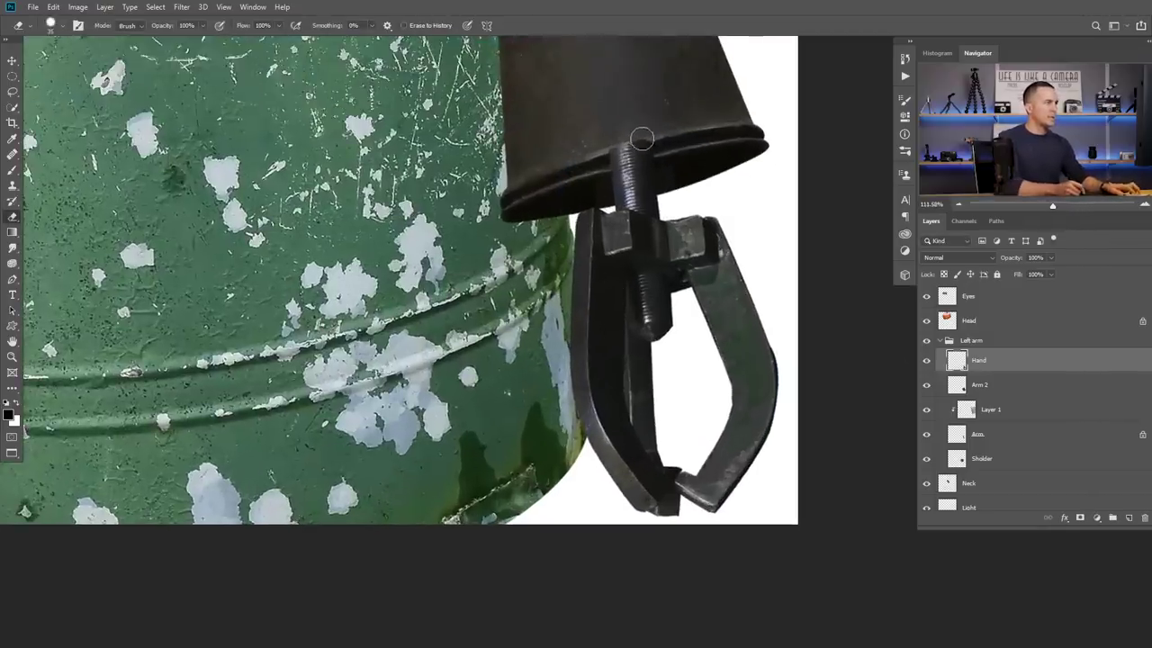
{"action": "scroll", "coordinate": [635, 142], "scroll_direction": "up", "scroll_amount": 2}
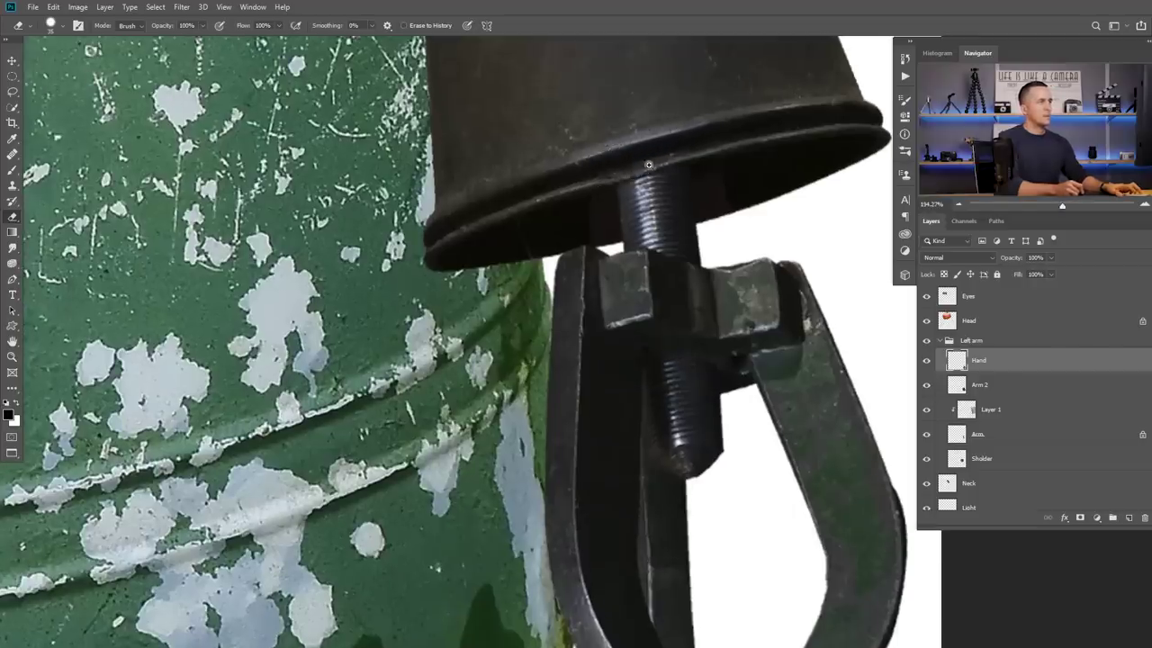
- Distort the Arm 2 bucket, raising its lower-left corner and stretching its top to about 102% width and 103% height
{"action": "scroll", "coordinate": [648, 165], "scroll_direction": "down", "scroll_amount": 8}
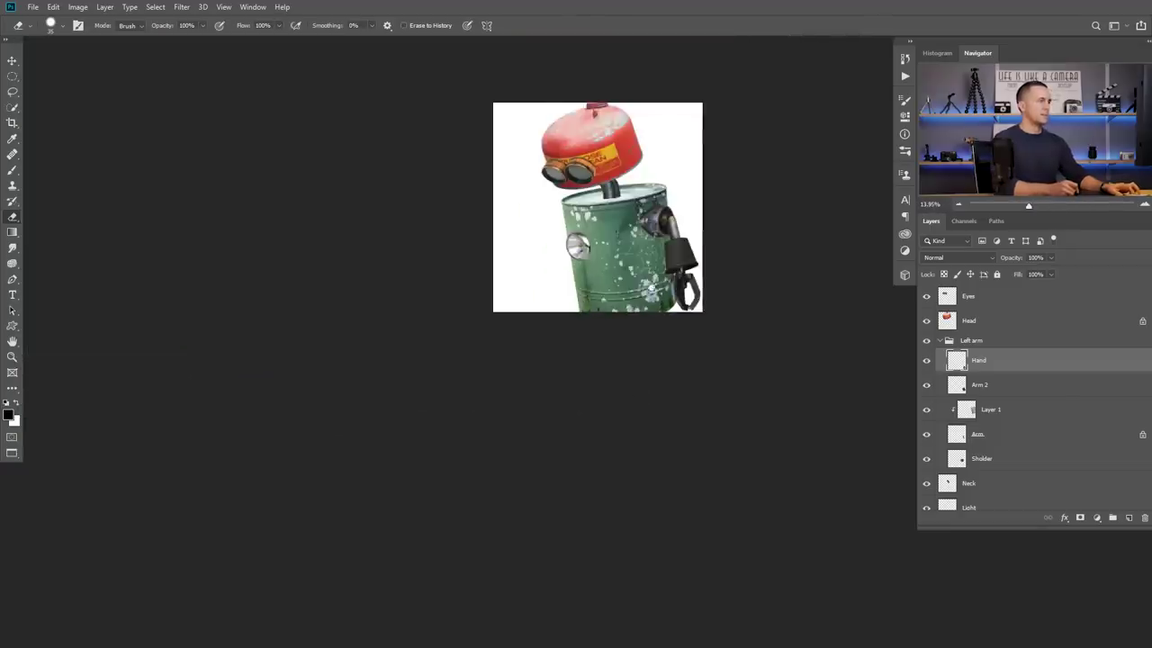
{"action": "scroll", "coordinate": [646, 243], "scroll_direction": "up", "scroll_amount": 5}
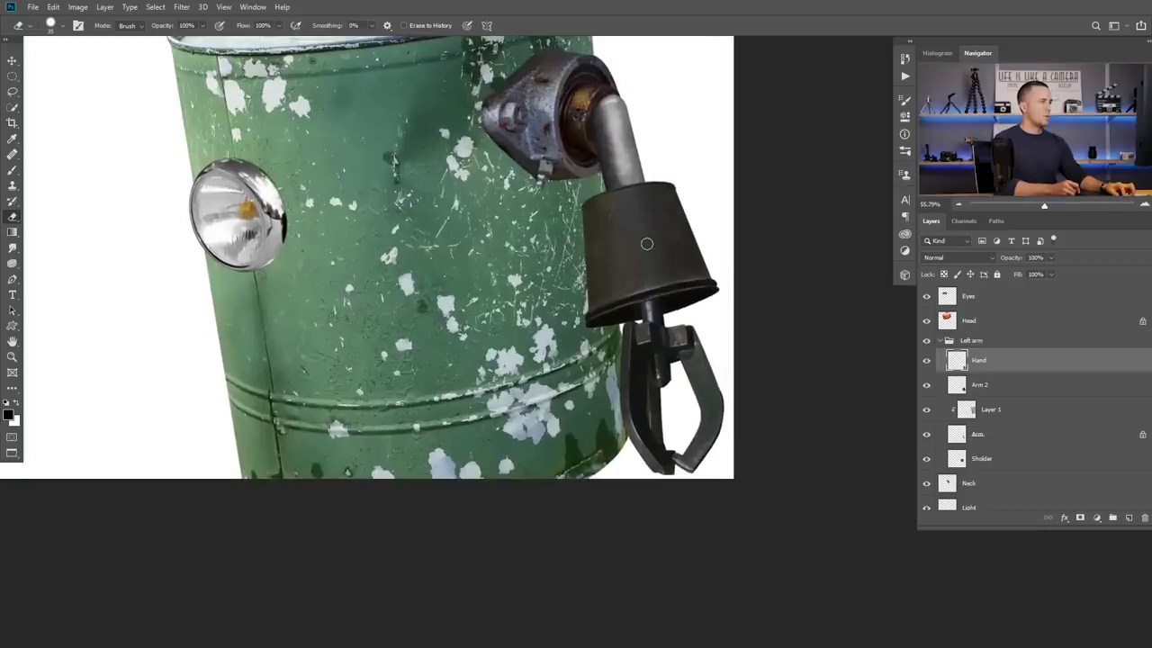
{"action": "key", "text": "v"}
{"action": "left_click_drag", "start_coordinate": [646, 241], "coordinate": [645, 246]}
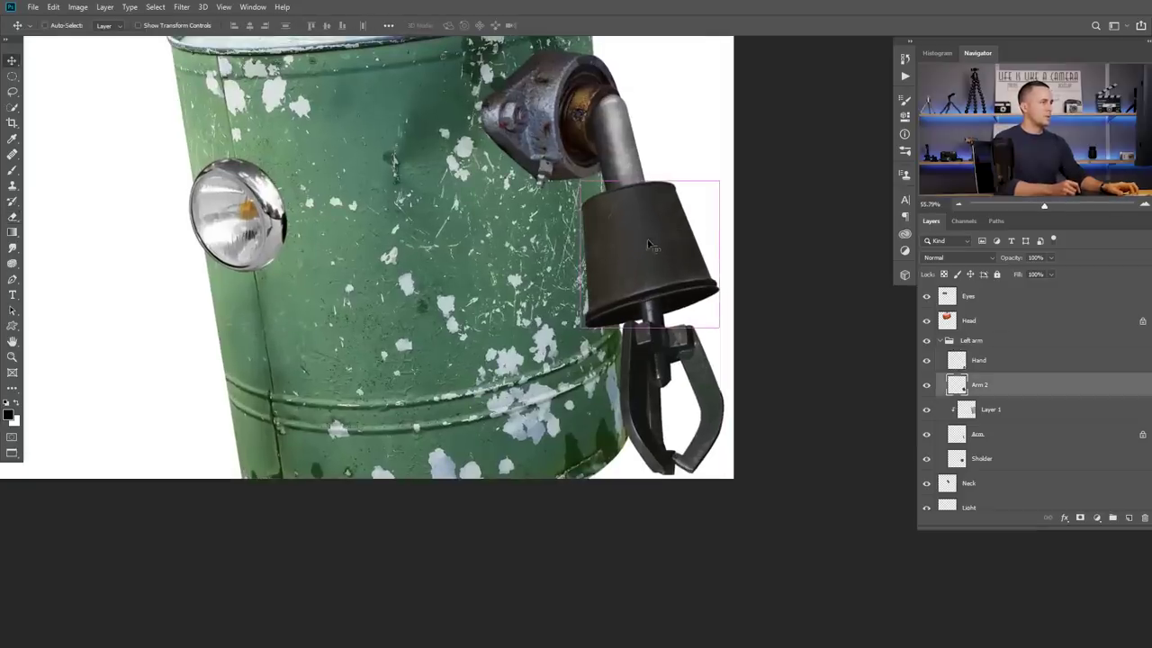
{"action": "key", "text": "ctrl+t"}
{"action": "left_click_drag", "start_coordinate": [581, 328], "coordinate": [580, 320]}
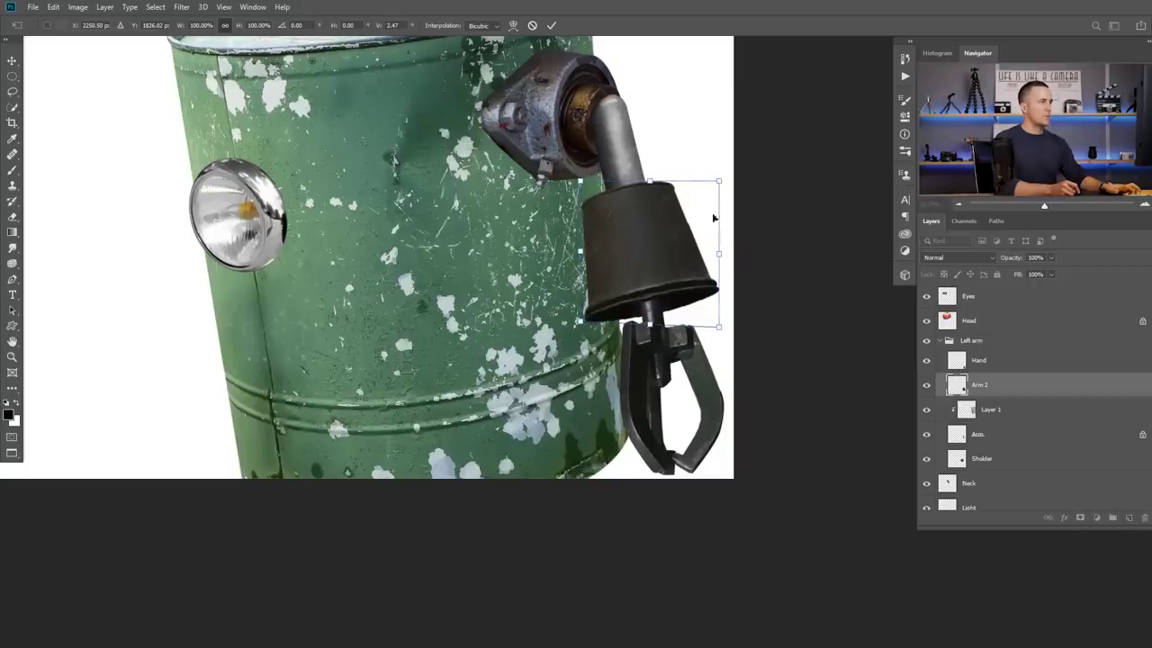
{"action": "left_click_drag", "start_coordinate": [719, 184], "coordinate": [721, 181]}
{"action": "left_click_drag", "start_coordinate": [648, 180], "coordinate": [651, 174]}
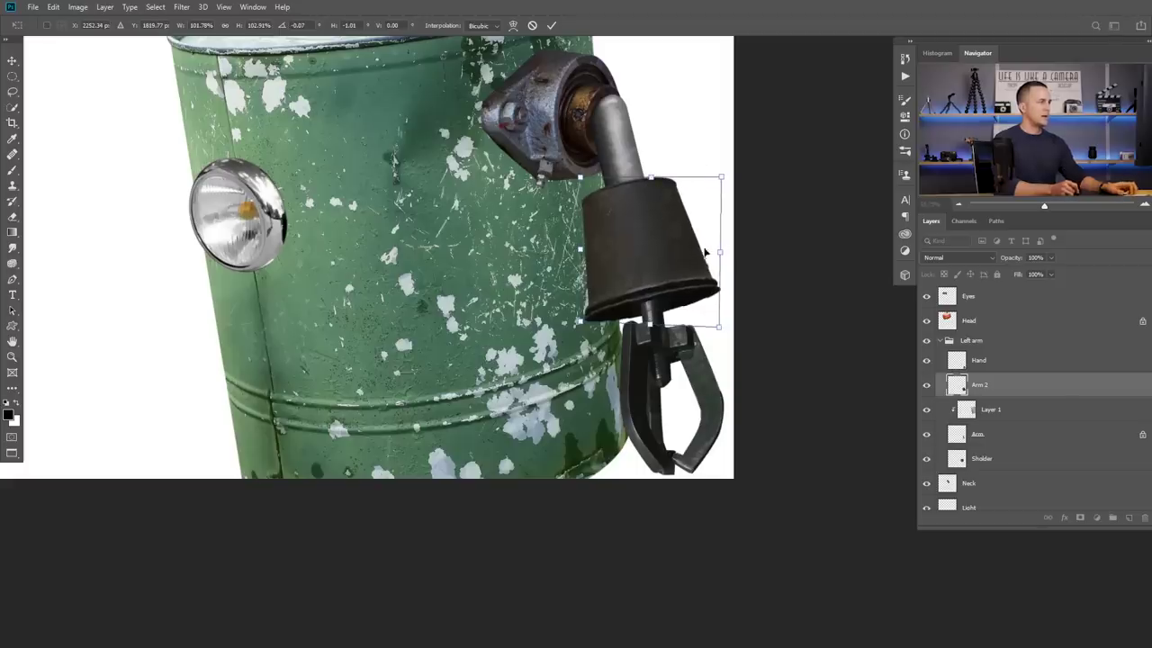
{"action": "key", "text": "Return"}
{"action": "scroll", "coordinate": [633, 333], "scroll_direction": "down", "scroll_amount": 5}
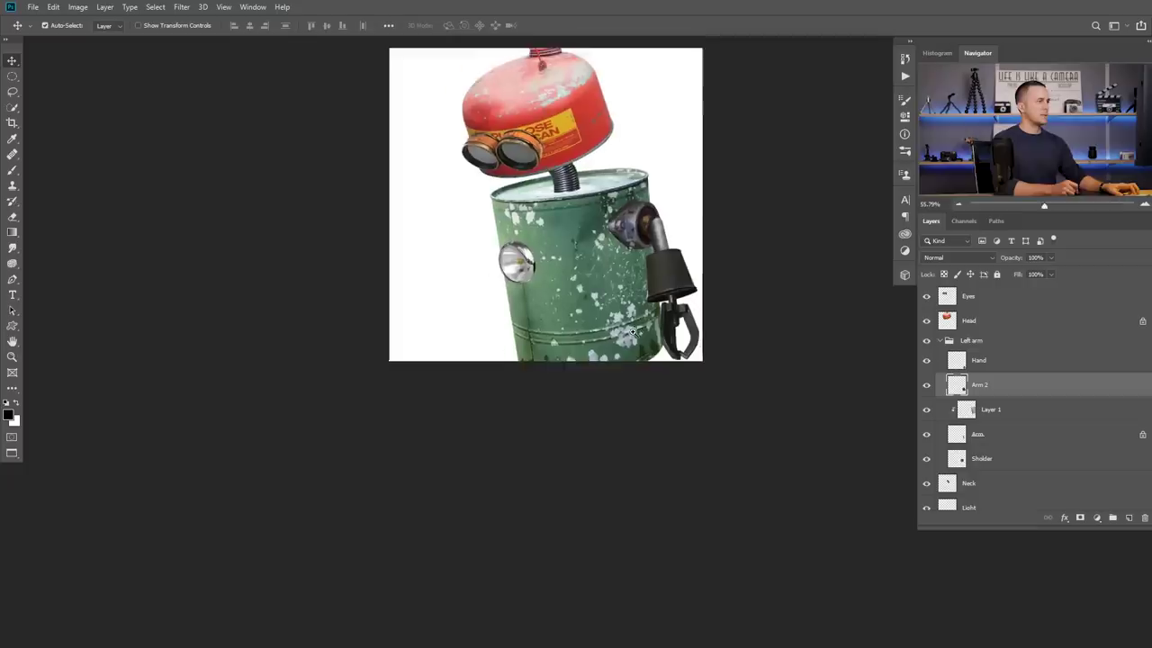
{"action": "scroll", "coordinate": [585, 324], "scroll_direction": "down", "scroll_amount": 3}
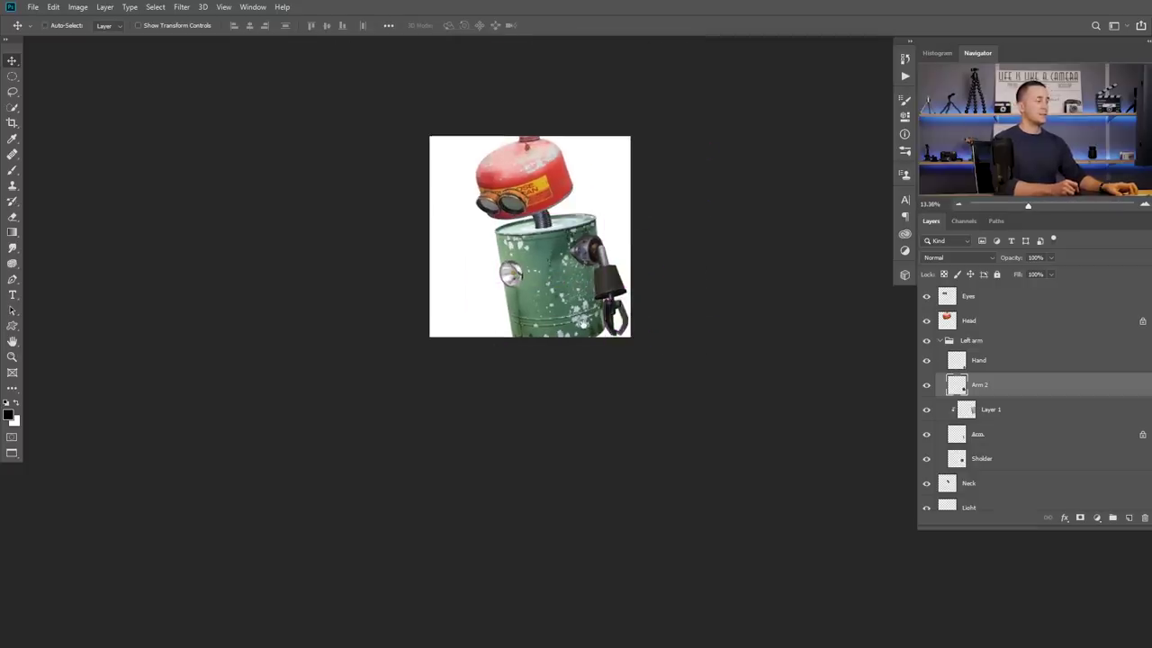
- Select the Left arm group
{"action": "scroll", "coordinate": [577, 323], "scroll_direction": "up", "scroll_amount": 3}
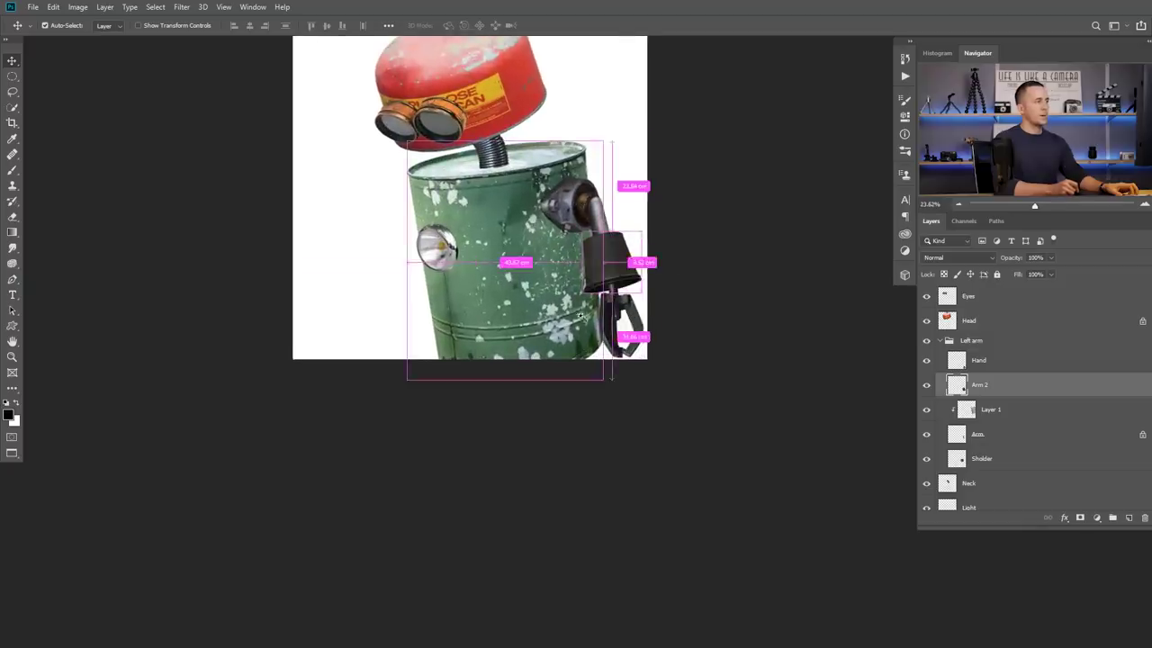
{"action": "scroll", "coordinate": [600, 311], "scroll_direction": "up", "scroll_amount": 1}
{"action": "left_click", "coordinate": [974, 341]}
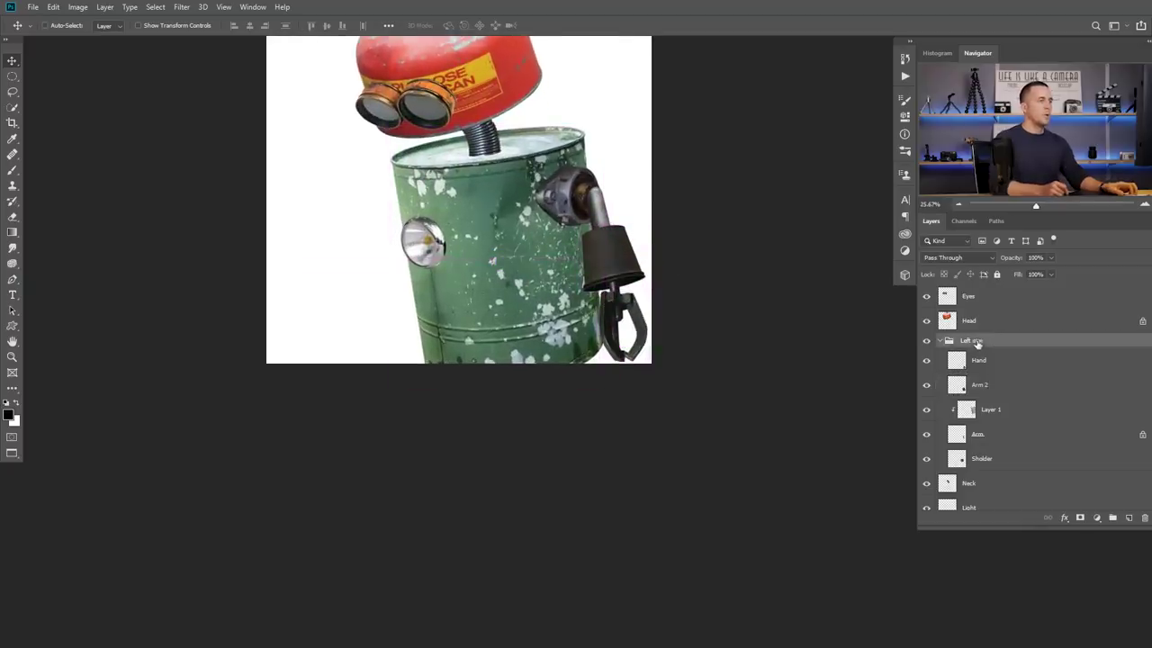
- Duplicate the Left arm group and move the copy to the opposite side of the robot's body
{"action": "left_click", "coordinate": [950, 342]}
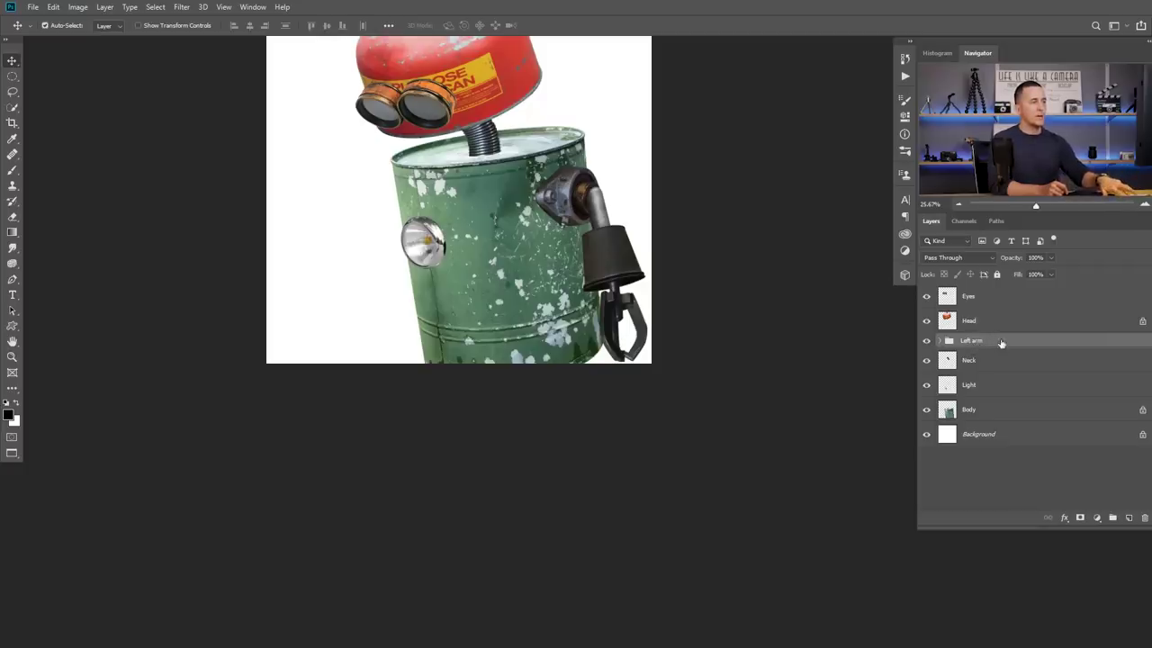
{"action": "key", "text": "ctrl+j"}
{"action": "left_click_drag", "start_coordinate": [626, 275], "coordinate": [378, 277]}
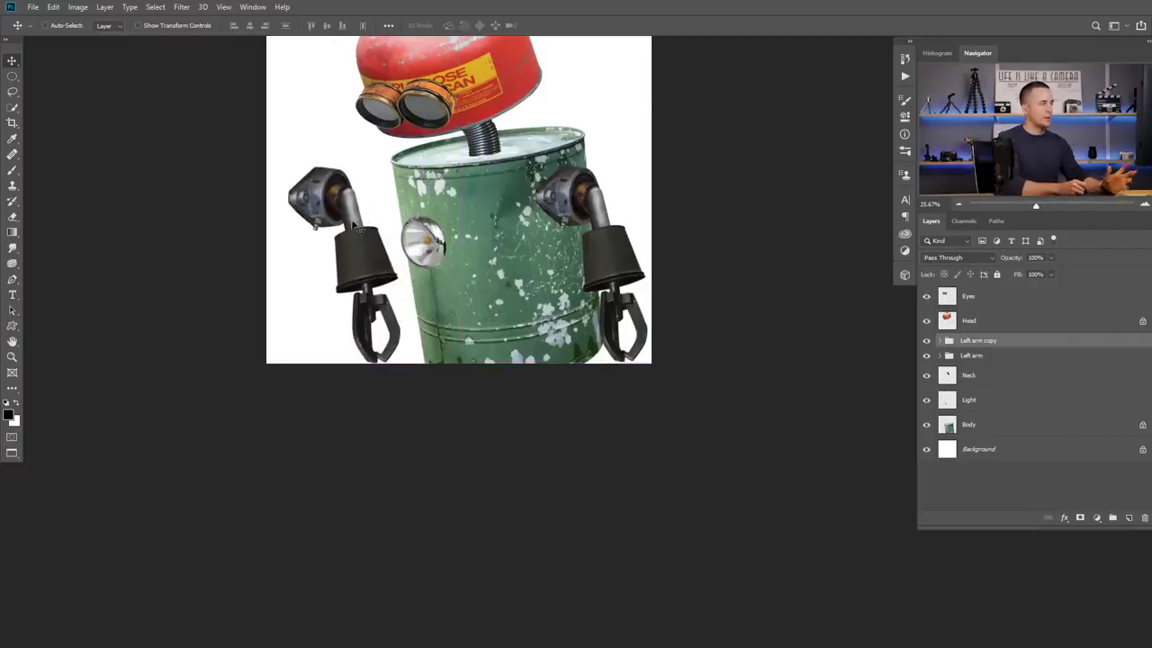
- Delete the Sholder layer from the Left arm copy group
{"action": "left_click", "coordinate": [939, 340]}
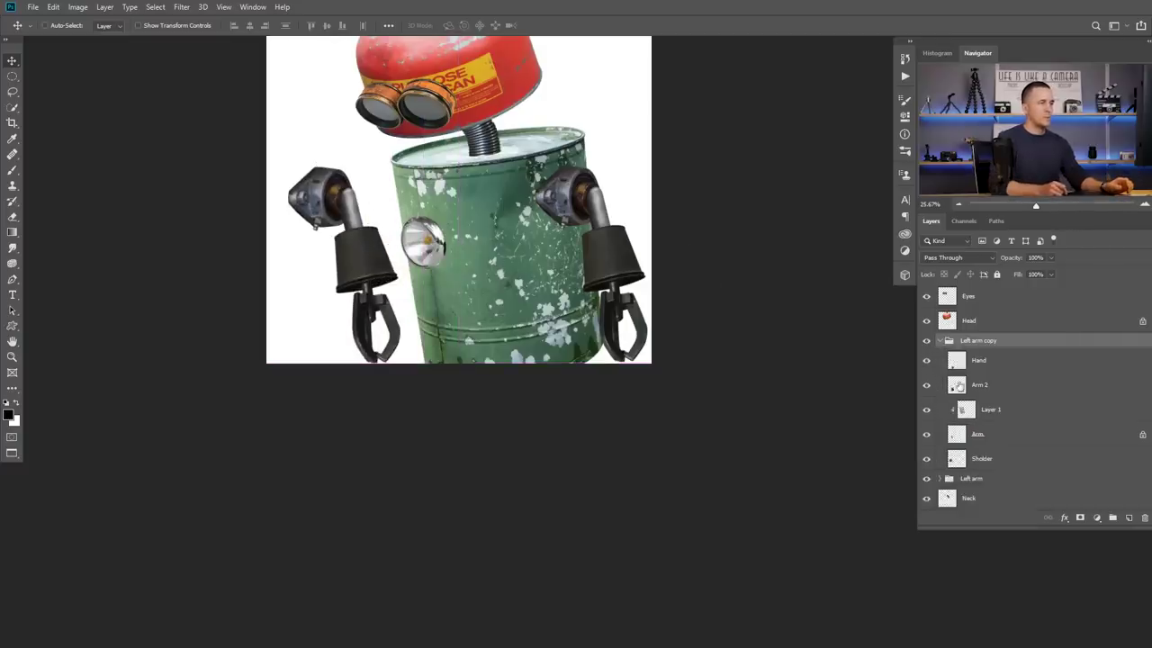
{"action": "left_click", "coordinate": [952, 460]}
{"action": "key", "text": "Delete"}
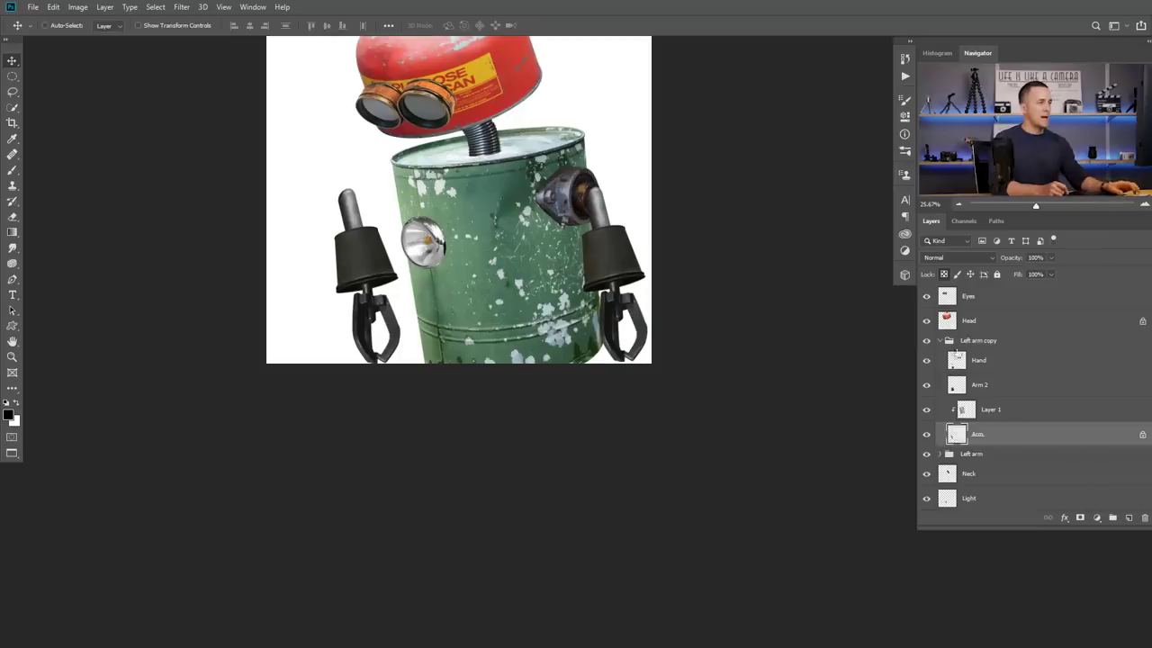
- Flip the copied arm group horizontally, rotate it outward, and position its upper end at the body's edge
{"action": "left_click", "coordinate": [970, 347]}
{"action": "key", "text": "ctrl+t"}
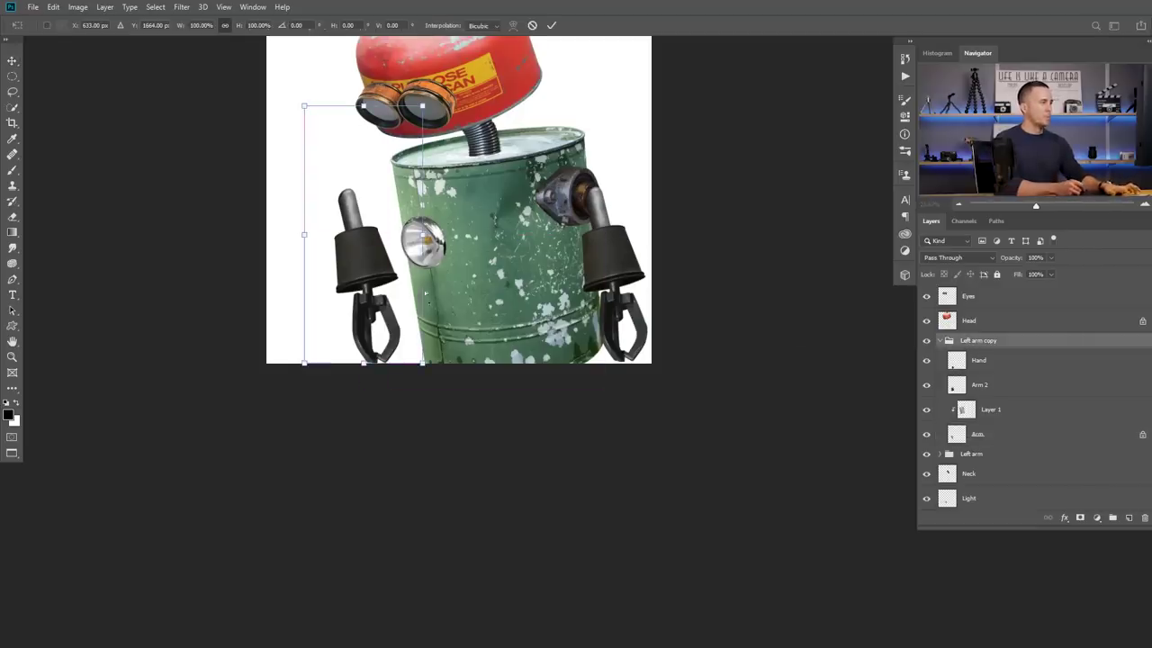
{"action": "right_click", "coordinate": [385, 268]}
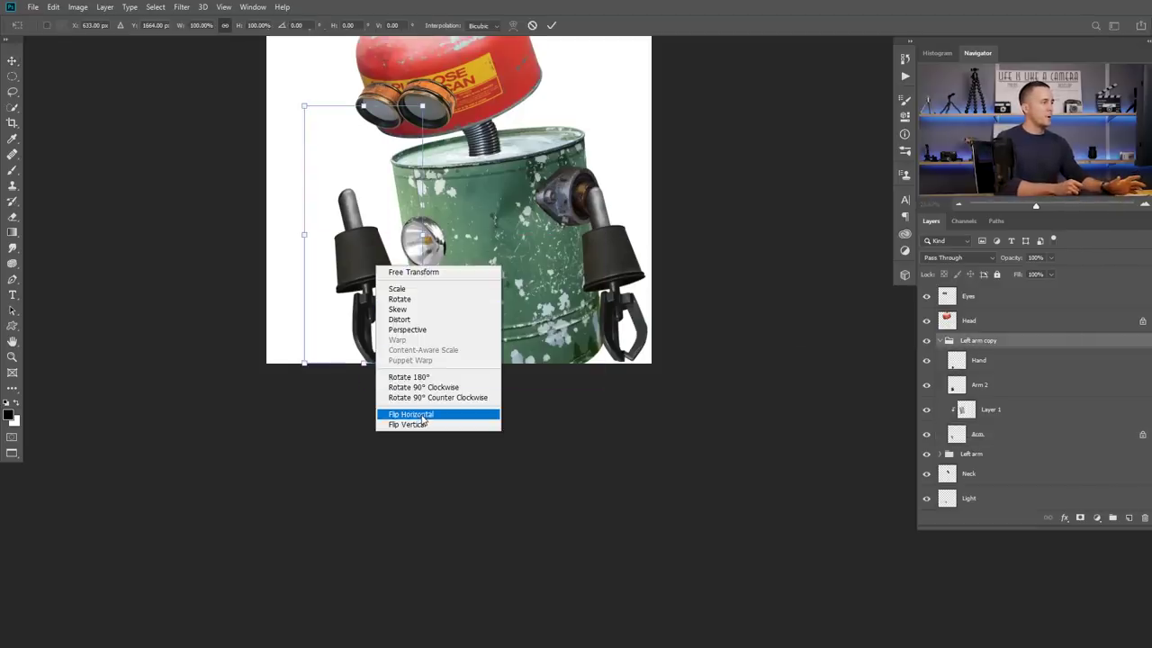
{"action": "left_click", "coordinate": [422, 416]}
{"action": "left_click_drag", "start_coordinate": [450, 100], "coordinate": [488, 155]}
{"action": "left_click_drag", "start_coordinate": [413, 222], "coordinate": [424, 196]}
{"action": "key", "text": "Return"}
- Rename the Left arm copy group as Right arm
{"action": "double_click", "coordinate": [979, 342]}
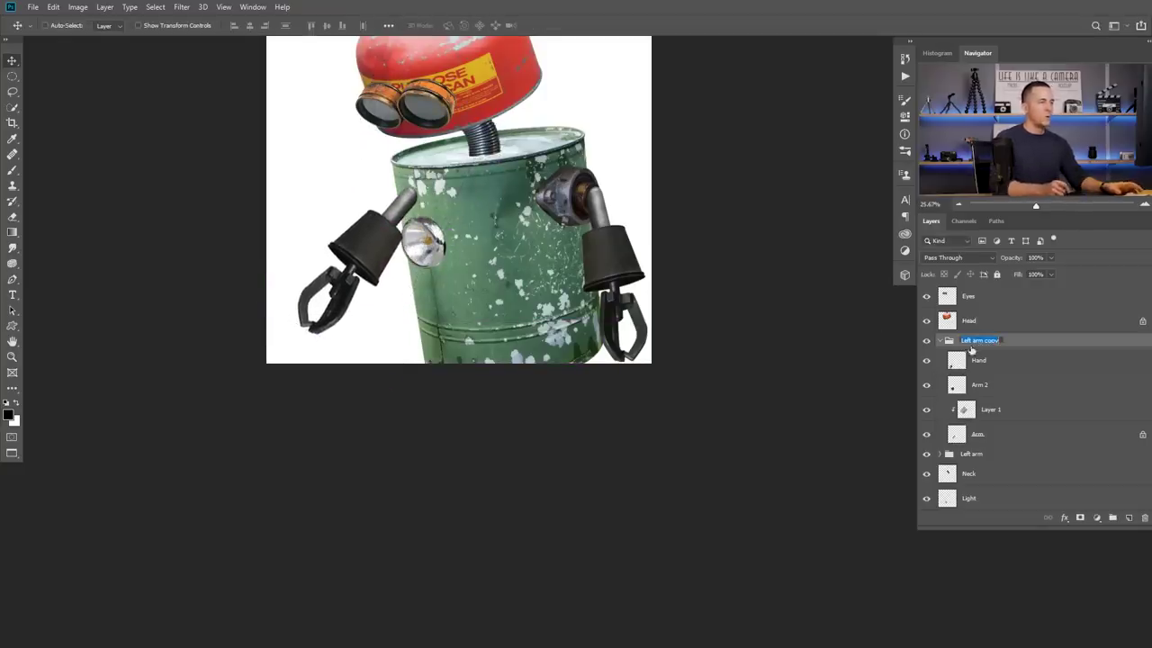
{"action": "type", "text": "Right arm"}
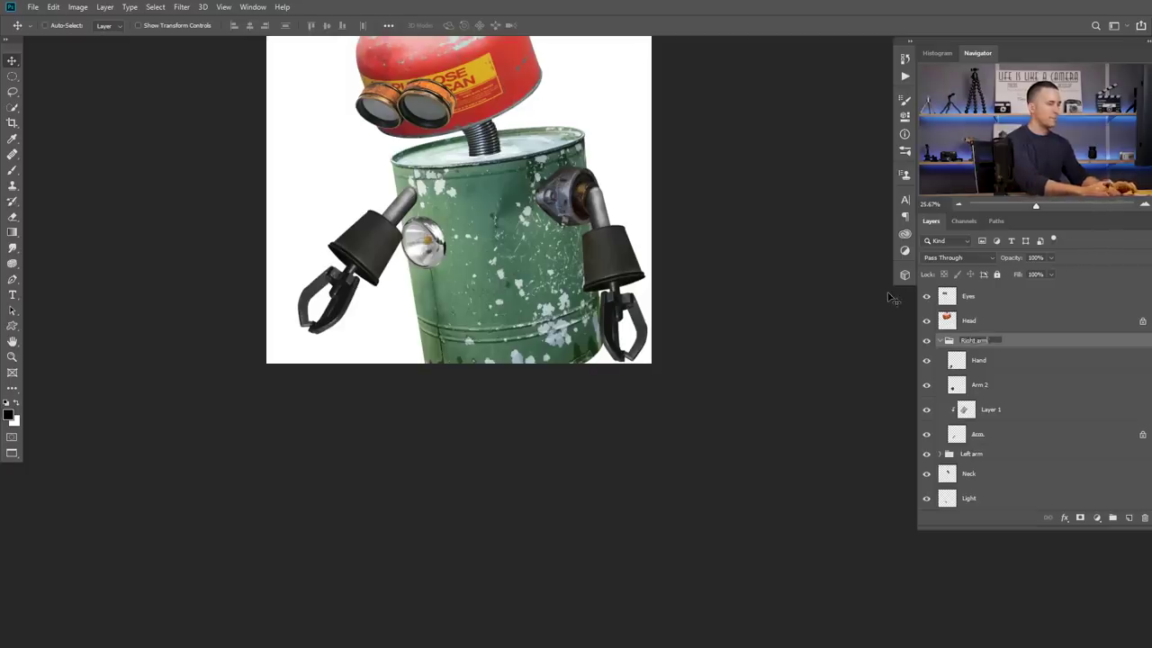
{"action": "key", "text": "Return"}
- Place the Right arm group beneath the Body layer and shift the arm slightly closer to the body
{"action": "left_click_drag", "start_coordinate": [949, 344], "coordinate": [955, 486]}
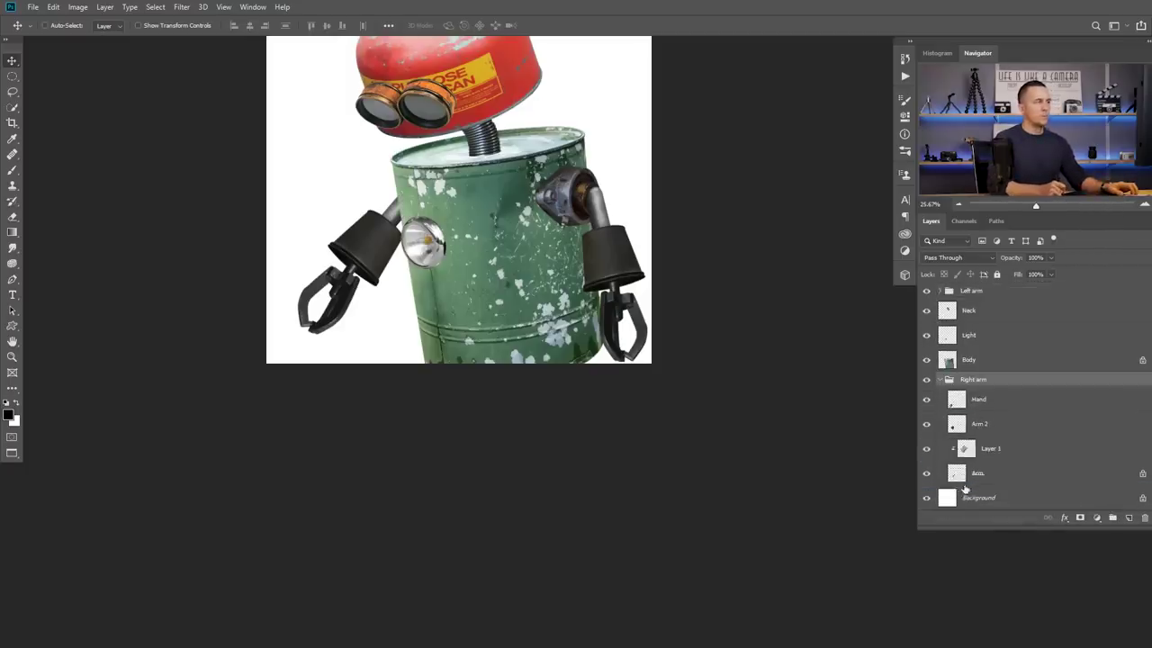
{"action": "scroll", "coordinate": [453, 306], "scroll_direction": "down", "scroll_amount": 1}
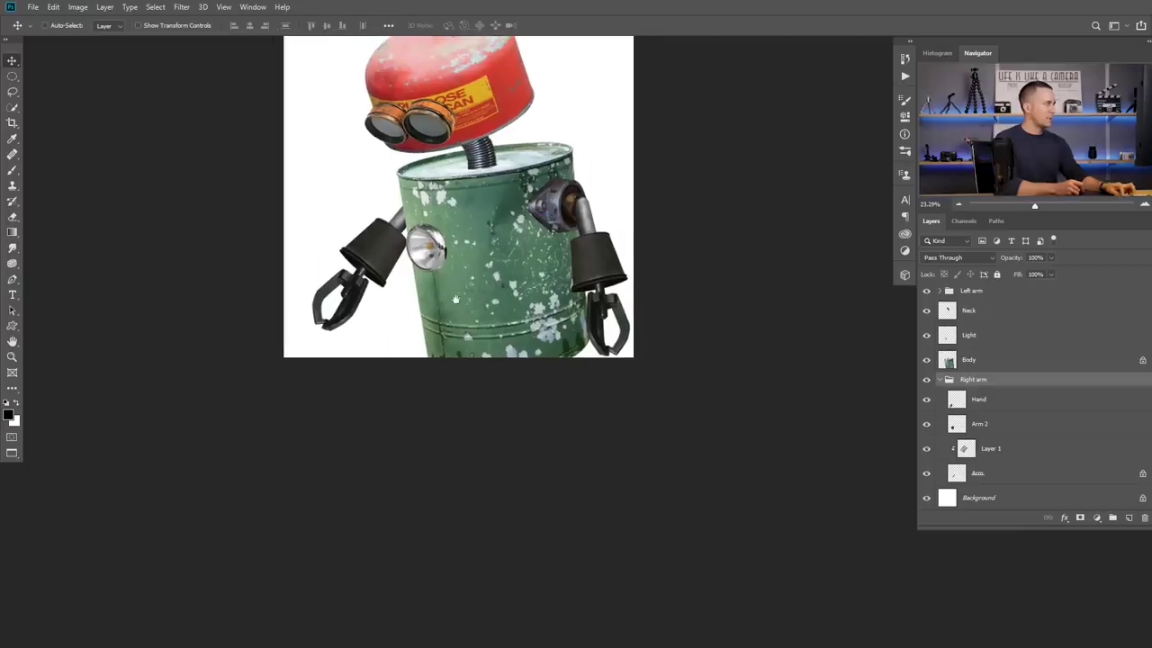
{"action": "left_click_drag", "start_coordinate": [396, 280], "coordinate": [404, 277]}
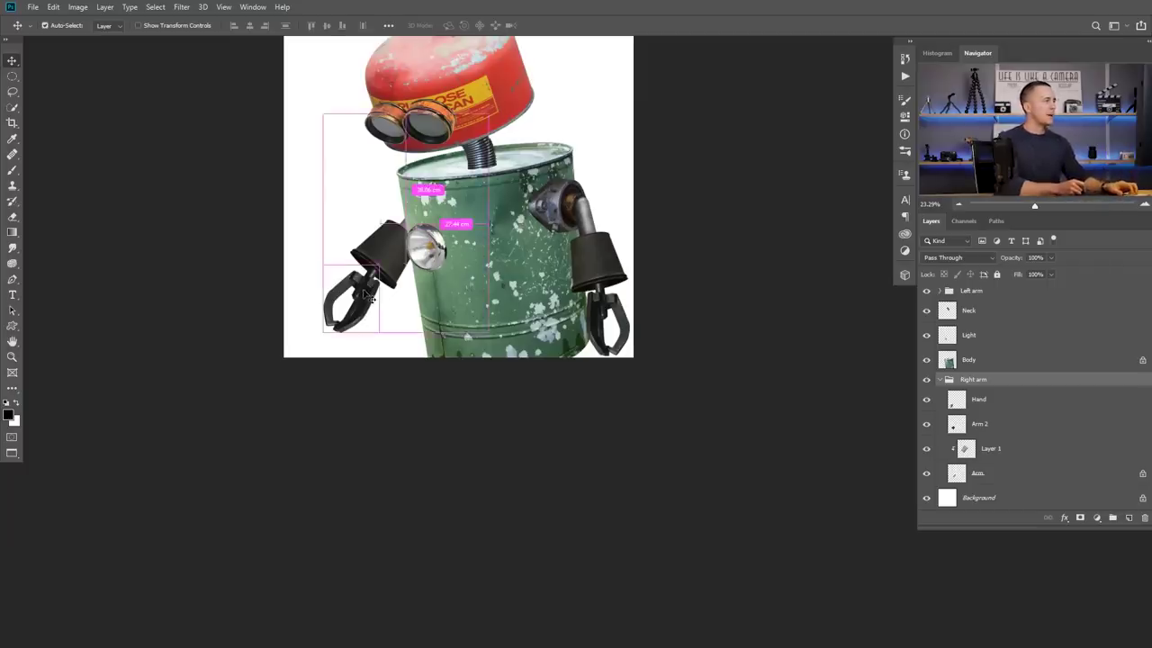
- Rotate the right arm's Hand layer outward around its wrist joint
{"action": "left_click", "coordinate": [364, 288], "text": "ctrl"}
{"action": "key", "text": "ctrl+t"}
{"action": "left_click", "coordinate": [379, 267], "text": "alt"}
{"action": "left_click_drag", "start_coordinate": [308, 343], "coordinate": [299, 315]}
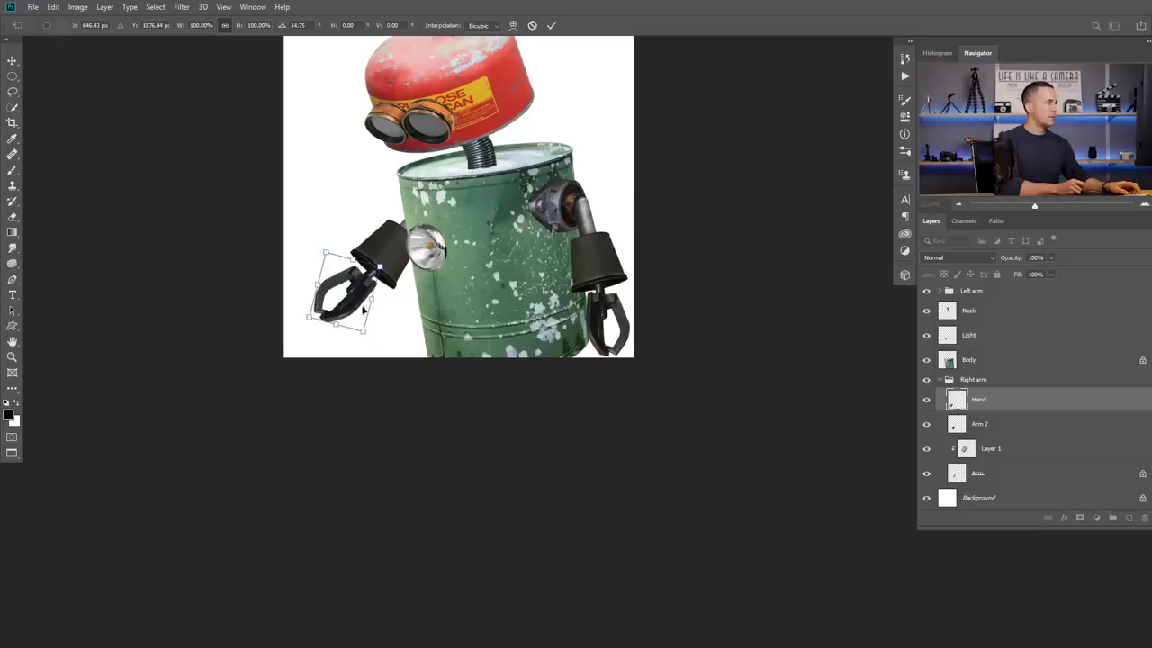
{"action": "left_click_drag", "start_coordinate": [363, 296], "coordinate": [363, 296]}
{"action": "left_click_drag", "start_coordinate": [297, 321], "coordinate": [296, 303]}
{"action": "key", "text": "Return"}
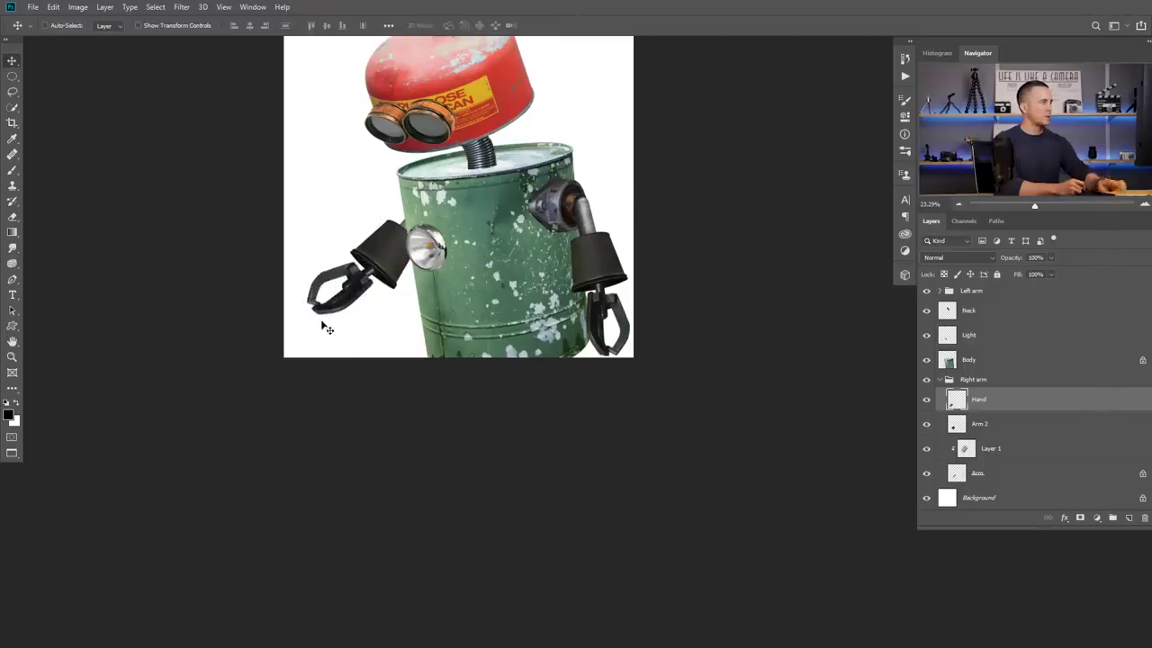
- Enlarge the Light layer on the robot's body slightly
{"action": "scroll", "coordinate": [378, 295], "scroll_direction": "up", "scroll_amount": 3}
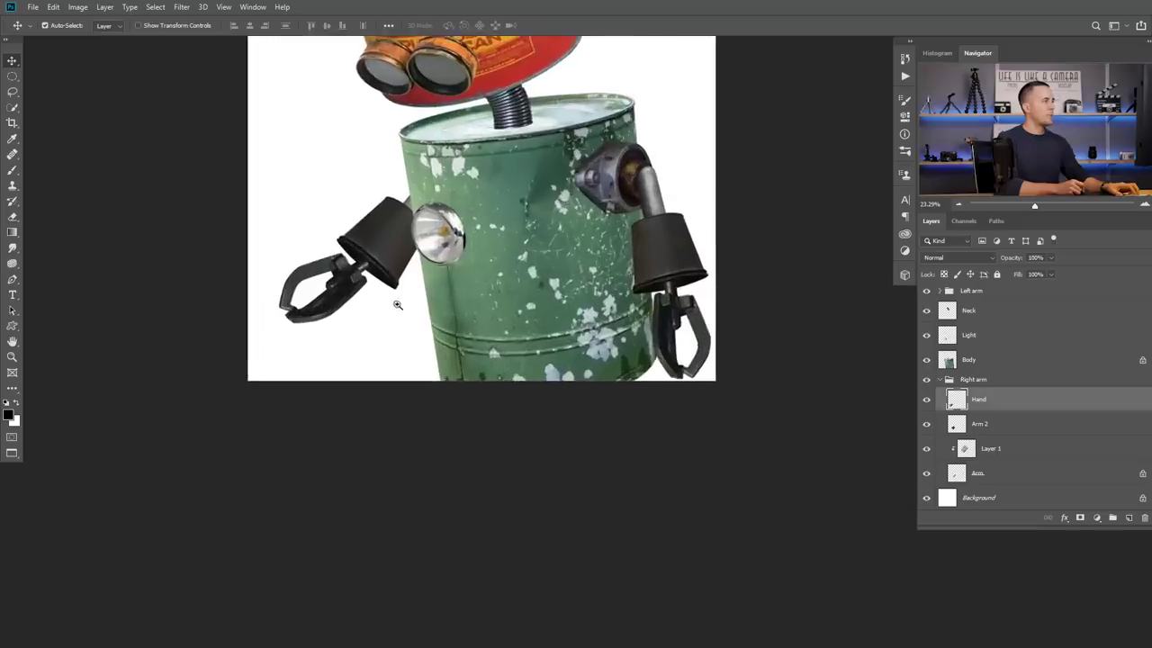
{"action": "left_click", "coordinate": [457, 241]}
{"action": "key", "text": "ctrl+t"}
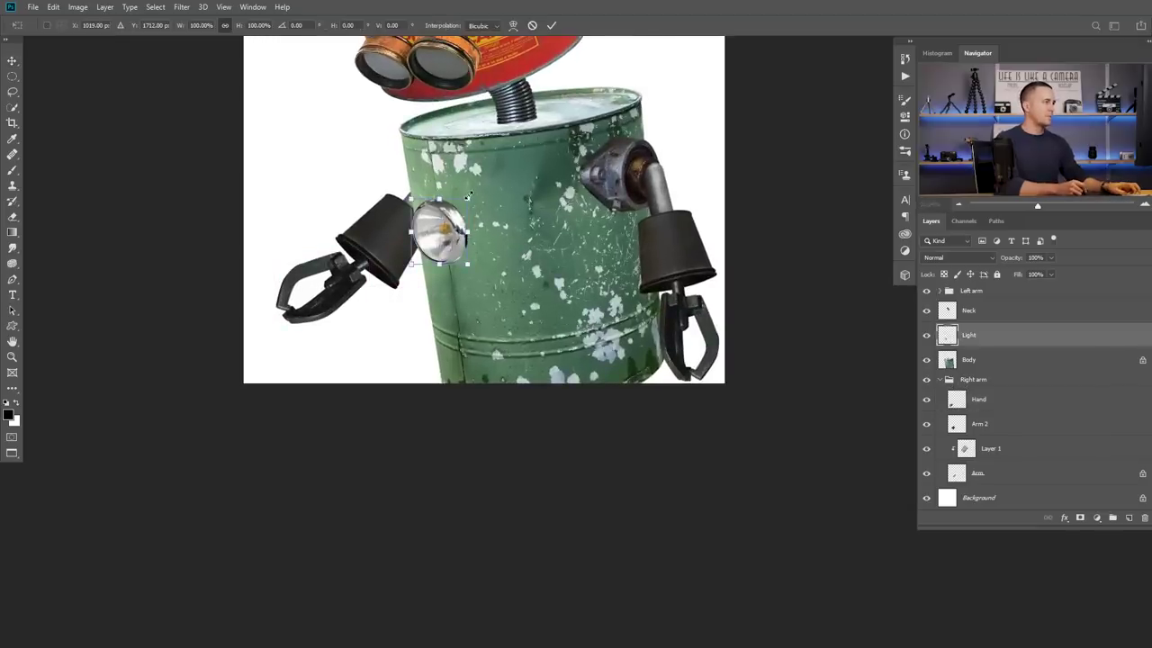
{"action": "left_click_drag", "start_coordinate": [468, 193], "coordinate": [471, 199]}
{"action": "key", "text": "Return"}
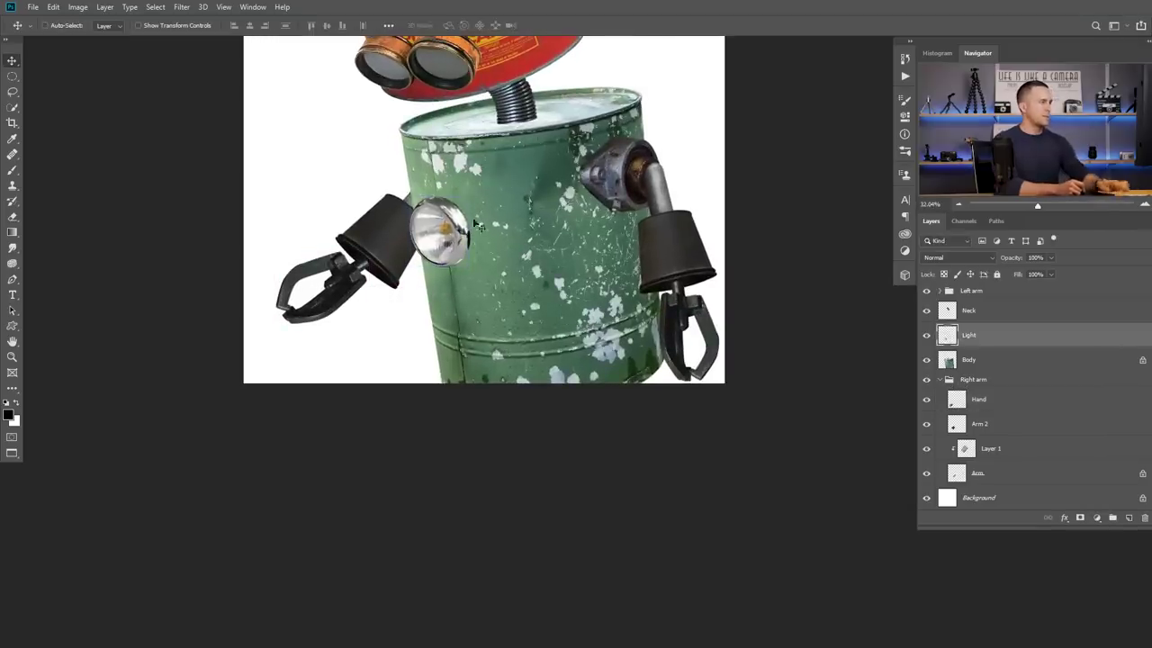
- Examine the assembled robot's overall proportions from a distance and up close
{"action": "scroll", "coordinate": [493, 257], "scroll_direction": "down", "scroll_amount": 2}
{"action": "scroll", "coordinate": [494, 256], "scroll_direction": "down", "scroll_amount": 5}
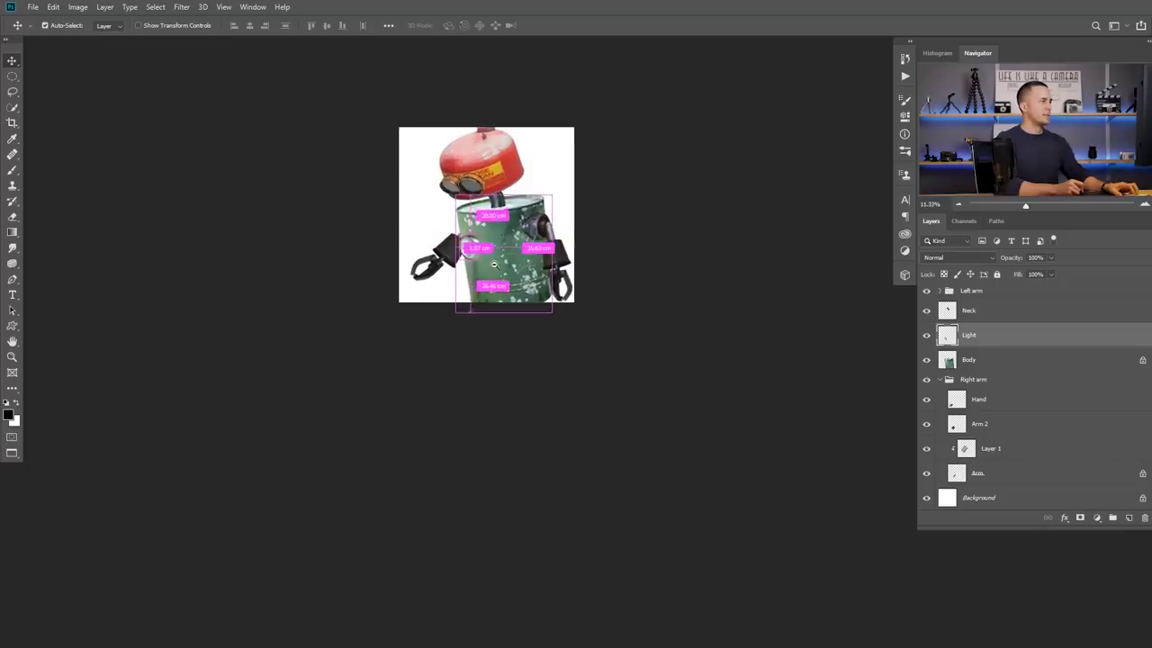
{"action": "scroll", "coordinate": [502, 261], "scroll_direction": "up", "scroll_amount": 2}
{"action": "scroll", "coordinate": [504, 256], "scroll_direction": "up", "scroll_amount": 2}
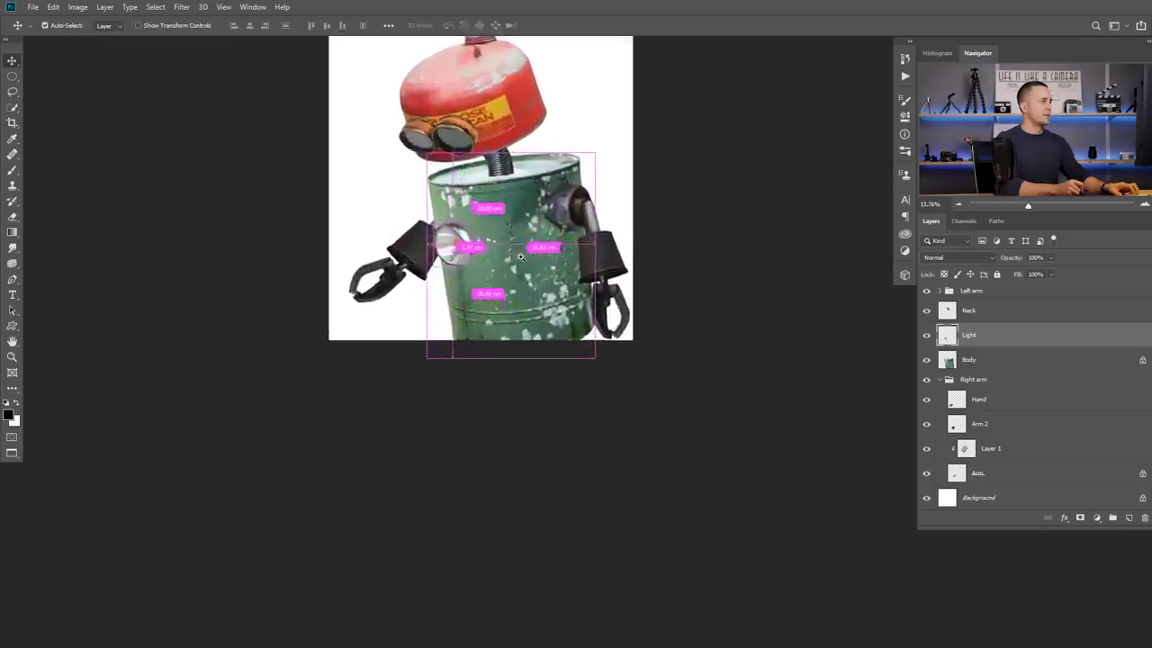
{"action": "scroll", "coordinate": [510, 262], "scroll_direction": "down", "scroll_amount": 1}
{"action": "scroll", "coordinate": [510, 262], "scroll_direction": "up", "scroll_amount": 2}
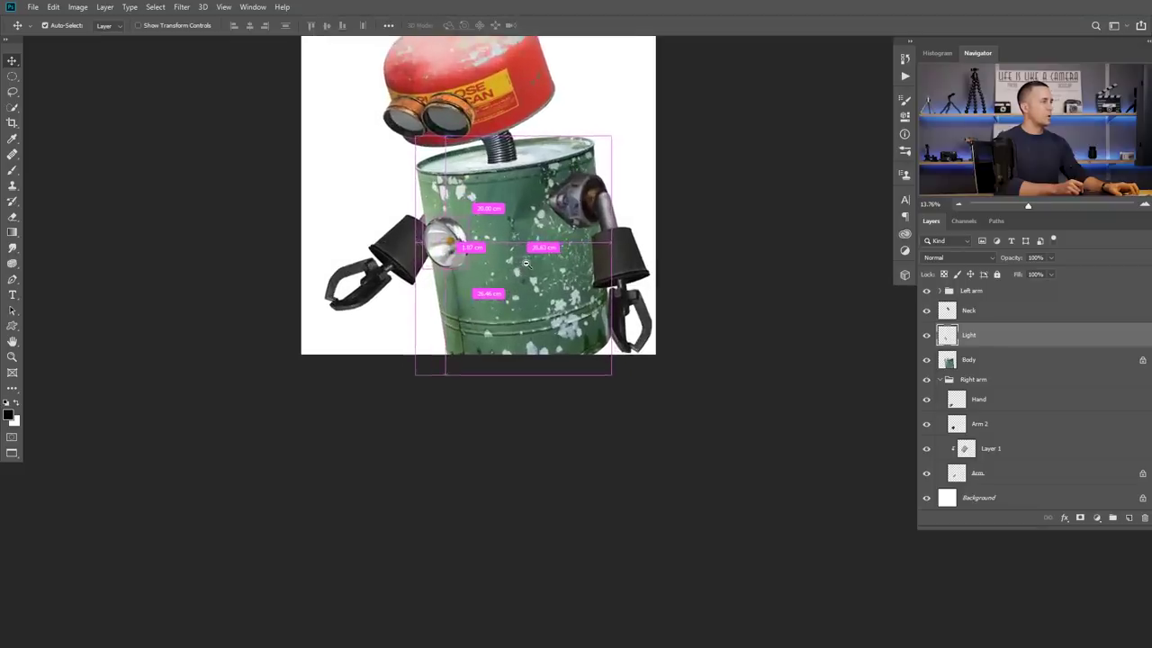
{"action": "scroll", "coordinate": [500, 257], "scroll_direction": "down", "scroll_amount": 1}
{"action": "scroll", "coordinate": [498, 256], "scroll_direction": "up", "scroll_amount": 3}
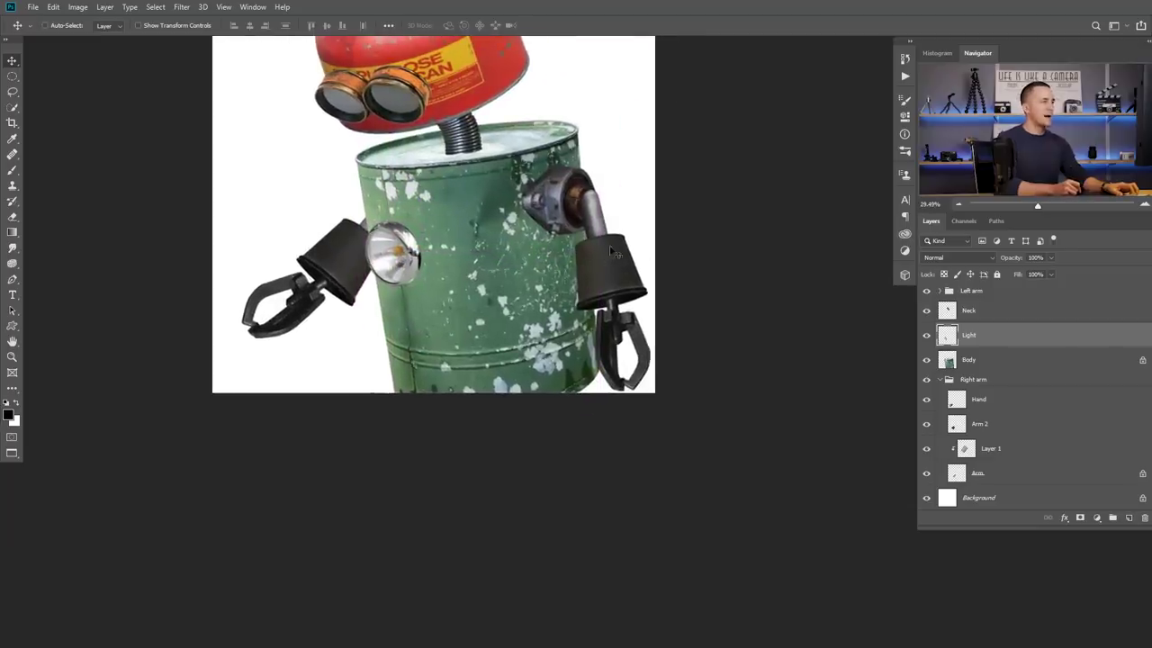
- Duplicate the Body layer and clip the copy to the Arm 2 layer in the Left arm group
{"action": "scroll", "coordinate": [594, 272], "scroll_direction": "up", "scroll_amount": 1}
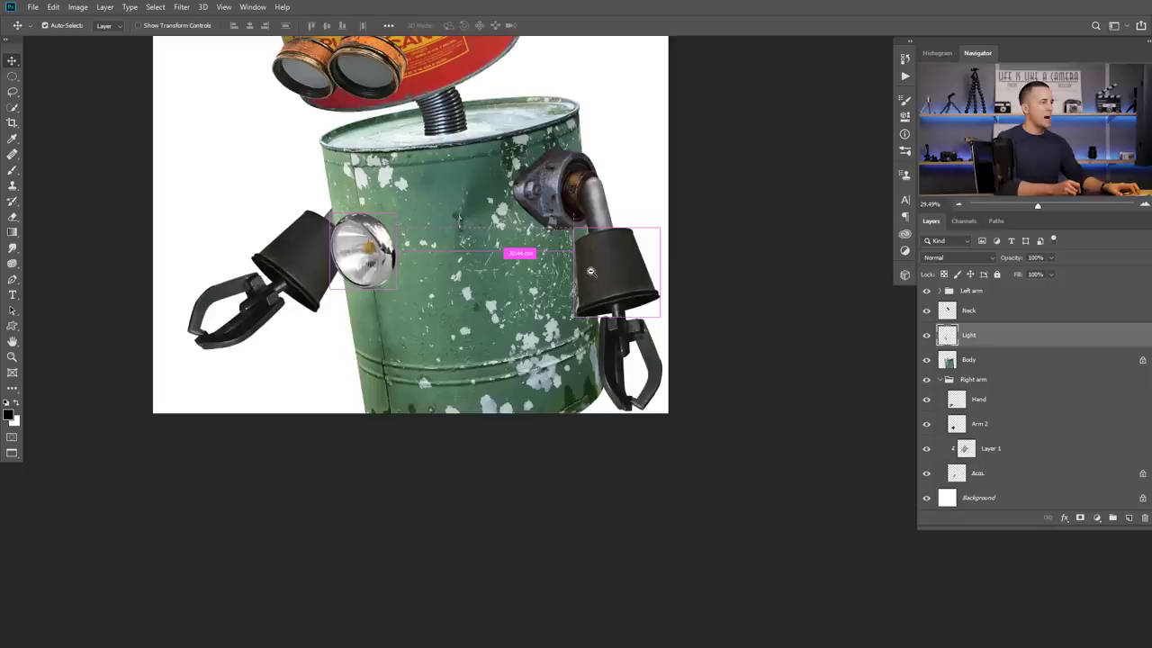
{"action": "left_click_drag", "start_coordinate": [605, 273], "coordinate": [576, 277]}
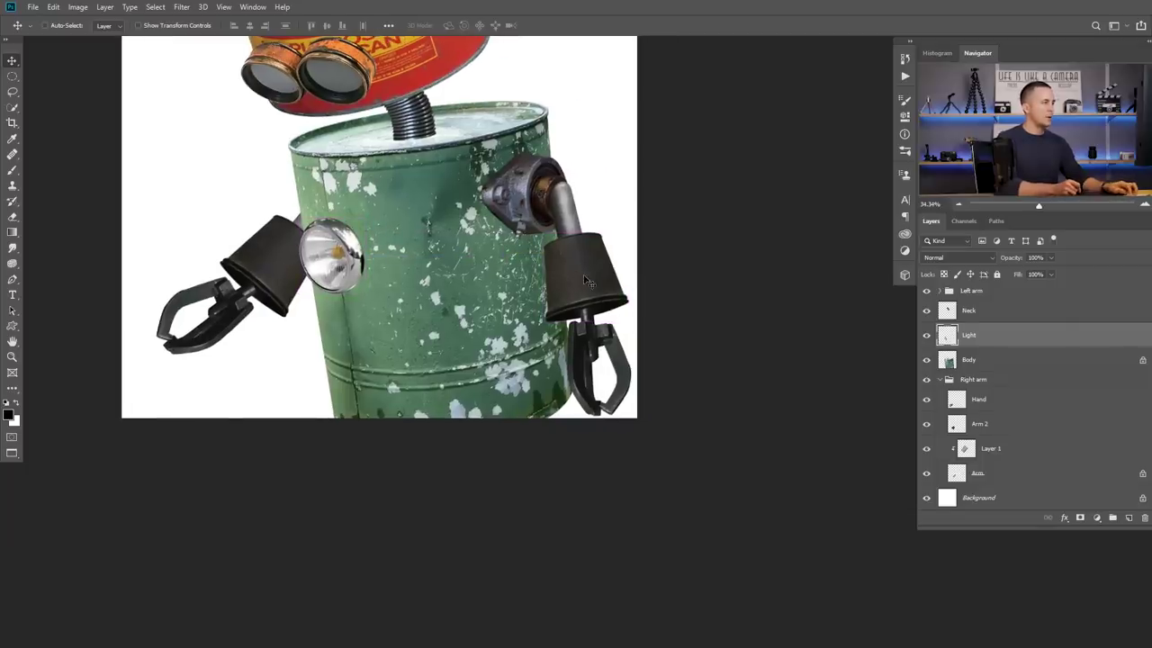
{"action": "left_click", "coordinate": [585, 281], "text": "ctrl"}
{"action": "left_click", "coordinate": [927, 337]}
{"action": "left_click", "coordinate": [926, 339]}
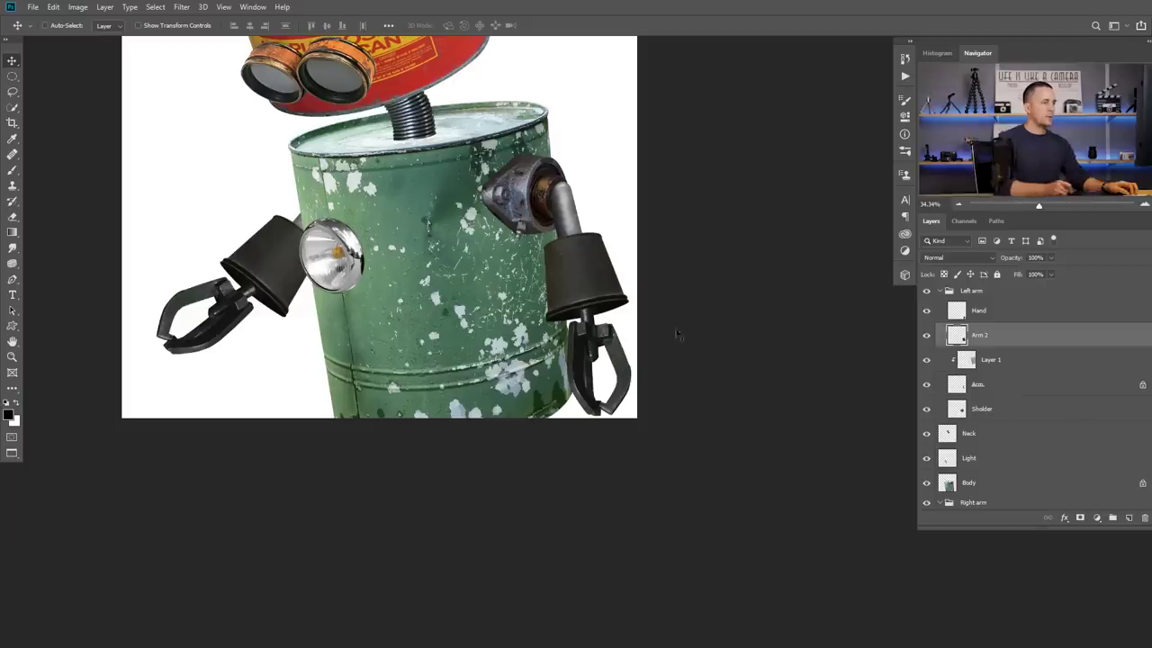
{"action": "left_click", "coordinate": [958, 485]}
{"action": "key", "text": "ctrl+j"}
{"action": "left_click_drag", "start_coordinate": [999, 484], "coordinate": [978, 347]}
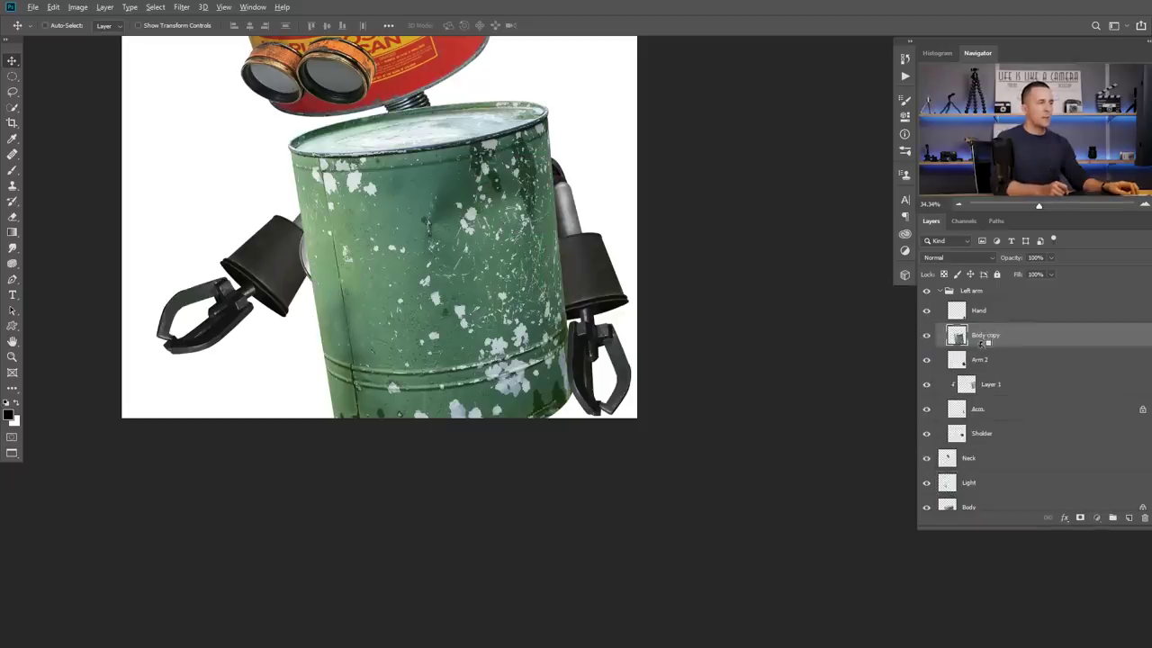
{"action": "left_click", "coordinate": [982, 345], "text": "alt"}
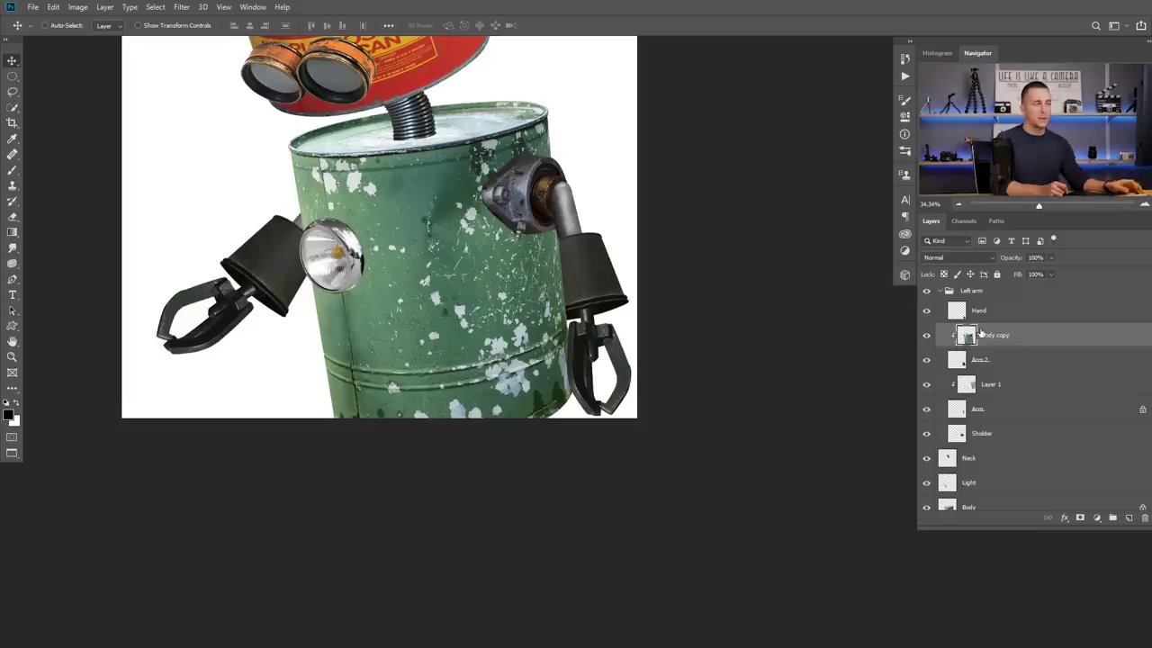
- Scale down the clipped Body copy and position its green texture over the left arm's cone-shaped part
{"action": "left_click_drag", "start_coordinate": [504, 297], "coordinate": [619, 265]}
{"action": "key", "text": "ctrl+t"}
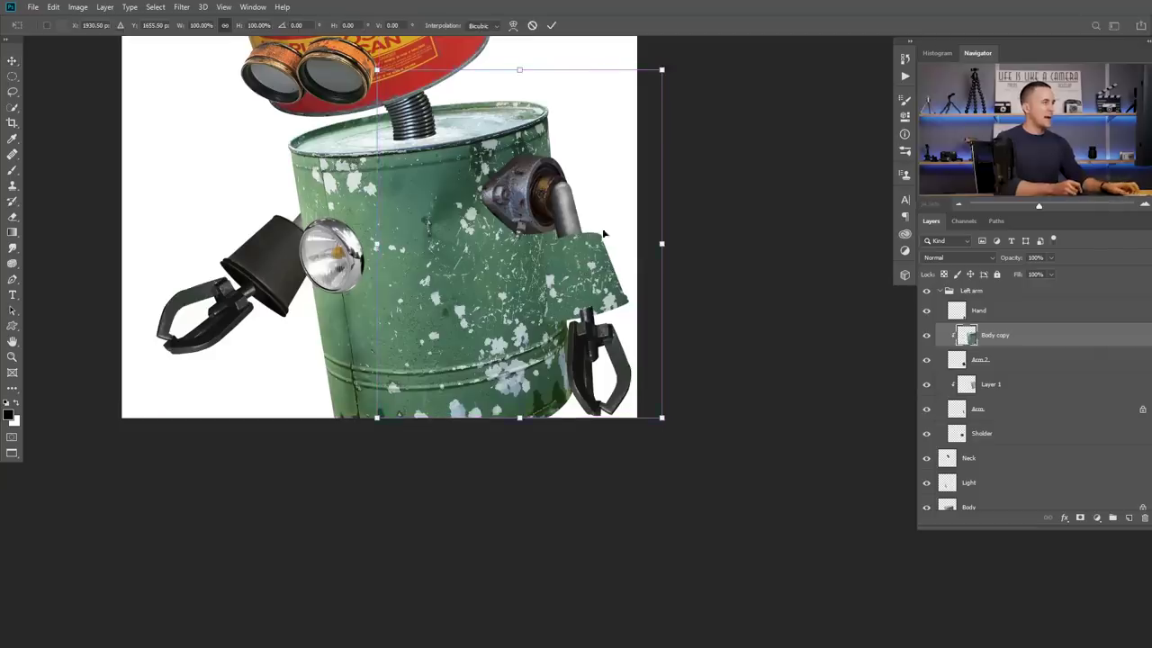
{"action": "left_click_drag", "start_coordinate": [662, 70], "coordinate": [622, 143]}
{"action": "left_click_drag", "start_coordinate": [578, 221], "coordinate": [611, 245]}
{"action": "key", "text": "Return"}
- Set the Body copy layer's blend mode to Overlay
{"action": "scroll", "coordinate": [620, 215], "scroll_direction": "up", "scroll_amount": 3}
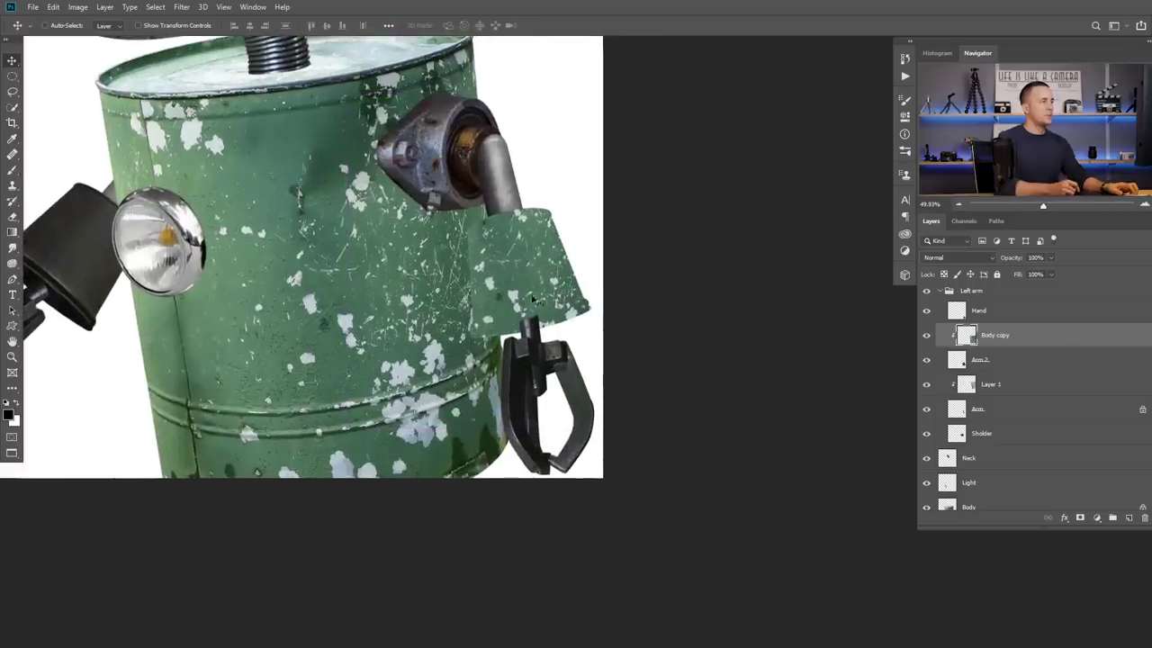
{"action": "left_click", "coordinate": [959, 257]}
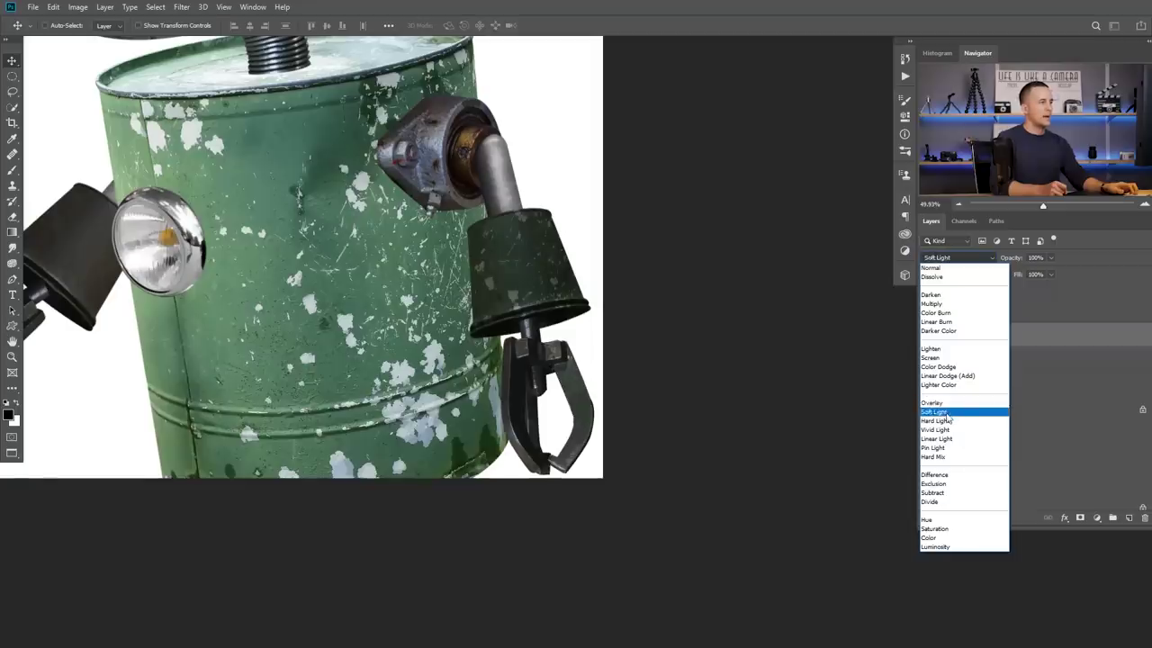
{"action": "left_click", "coordinate": [947, 406]}
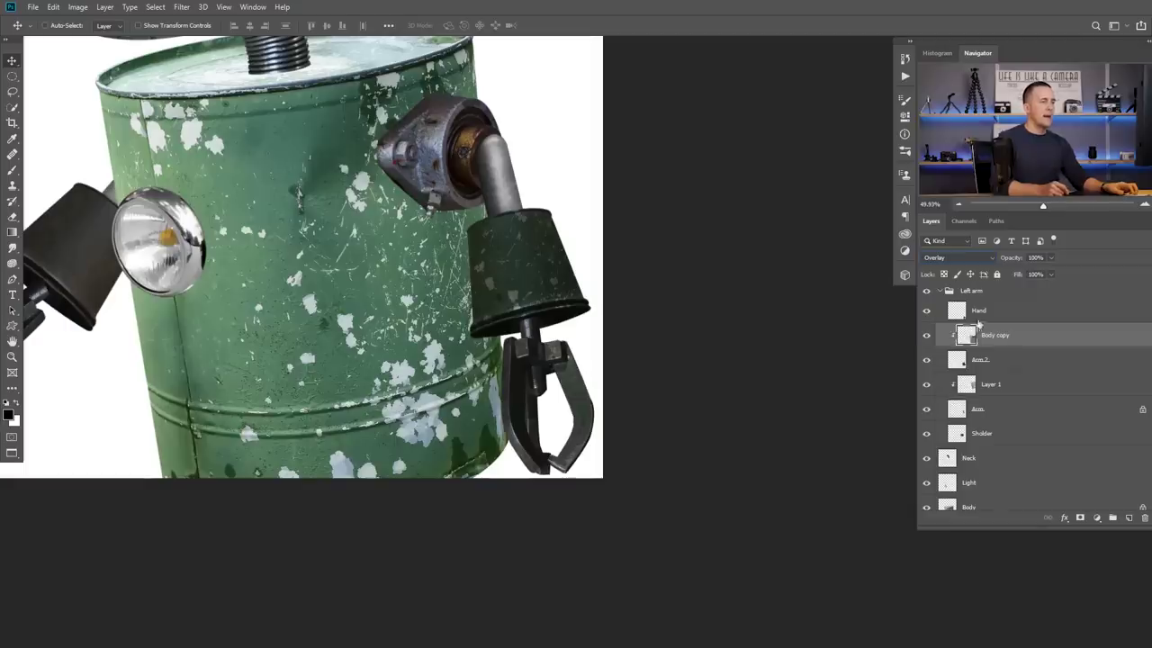
- Add a clipped Curves adjustment directly above Arm 2 and brighten its RGB curve with a point at input 67, output 156
{"action": "left_click", "coordinate": [959, 360]}
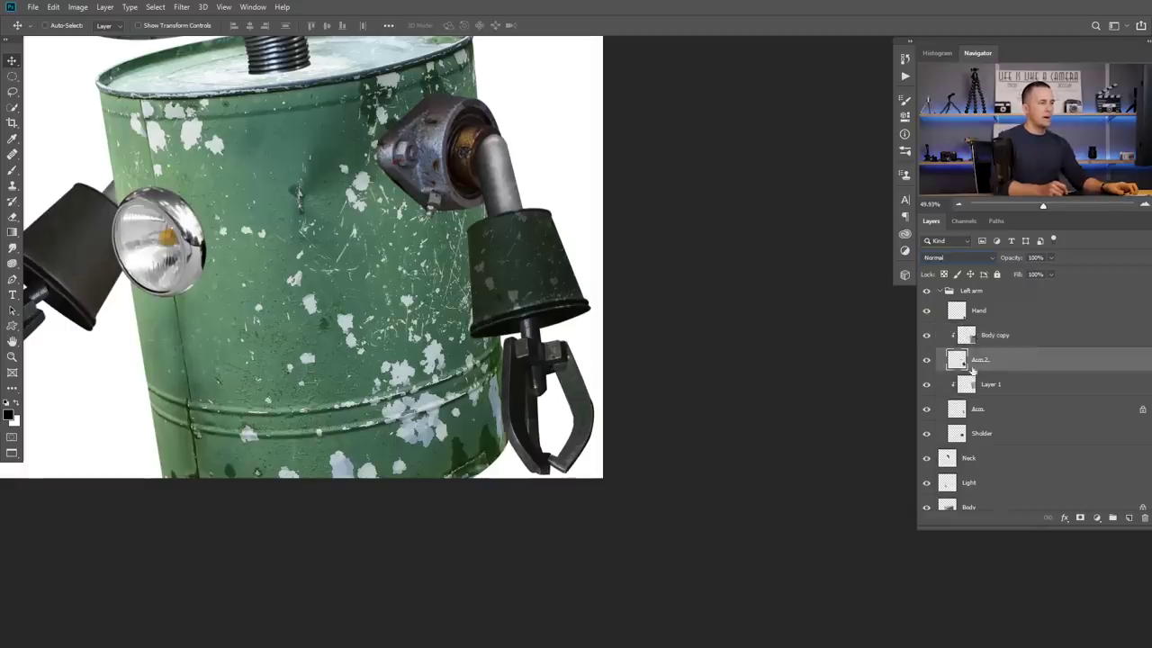
{"action": "left_click", "coordinate": [1098, 519]}
{"action": "left_click", "coordinate": [1077, 364]}
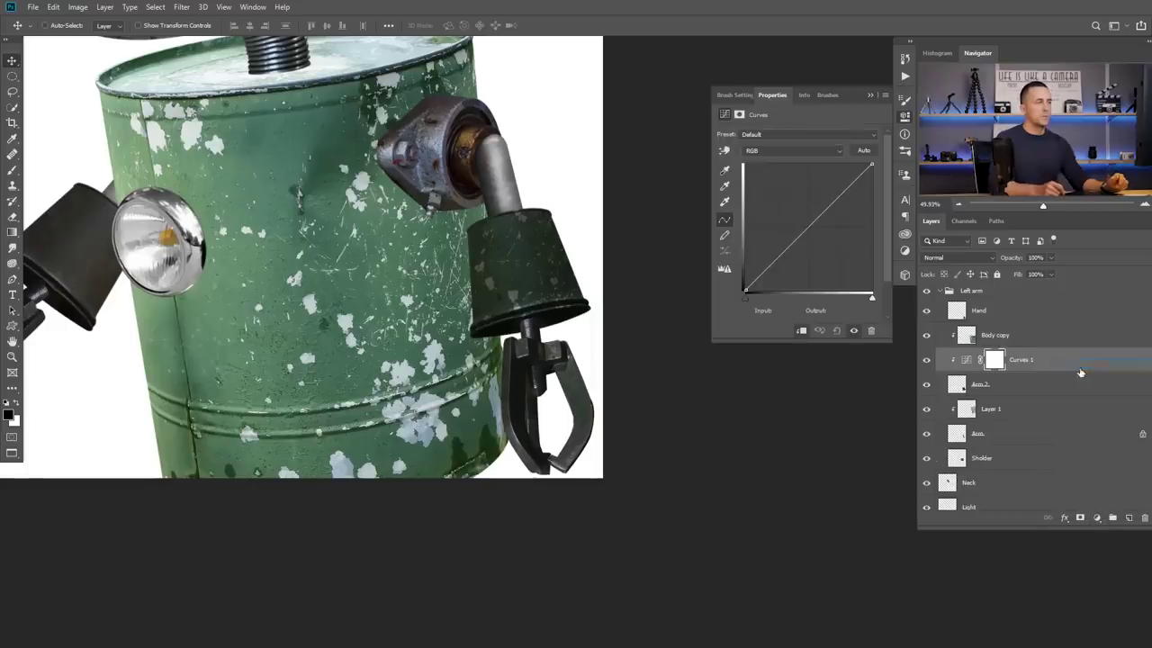
{"action": "left_click_drag", "start_coordinate": [801, 231], "coordinate": [781, 214]}
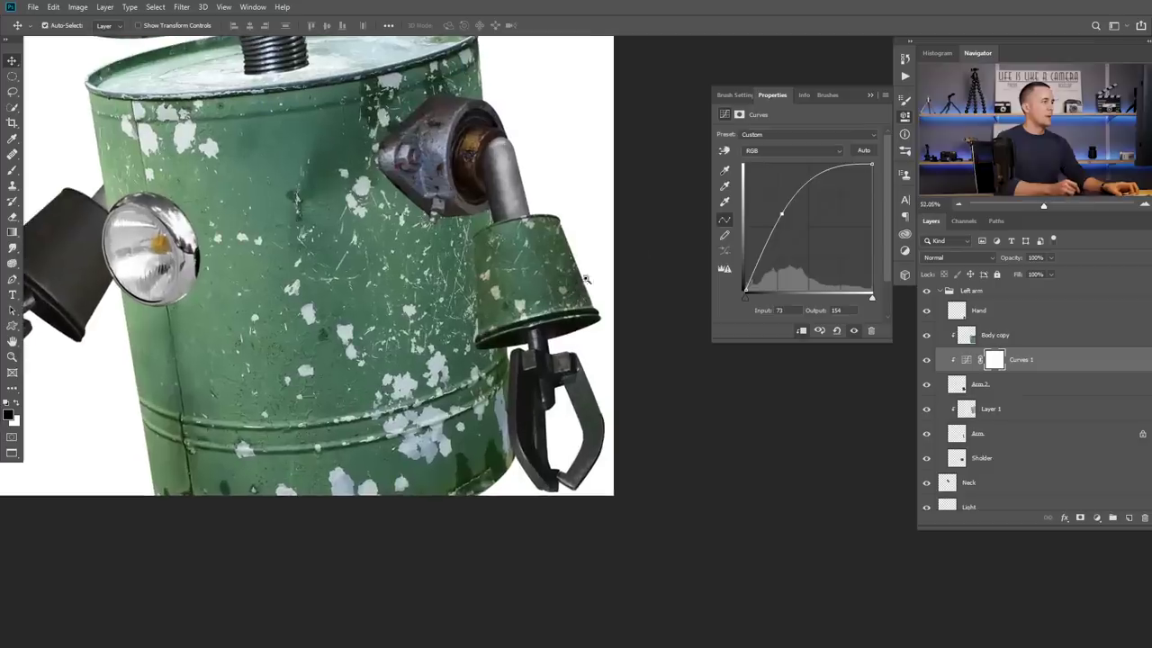
{"action": "left_click_drag", "start_coordinate": [781, 214], "coordinate": [780, 212]}
- Lift the black point of the Curves adjustment's Blue channel to about output 7 to tint the arm's shadows blue
{"action": "left_click", "coordinate": [793, 153]}
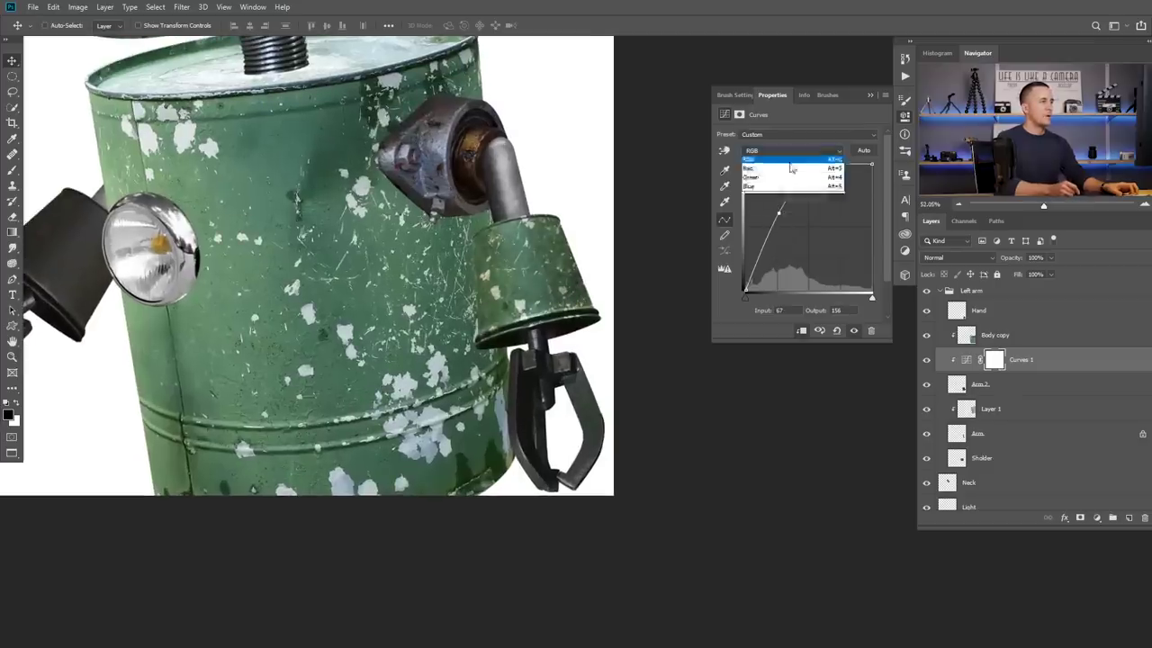
{"action": "left_click", "coordinate": [776, 188]}
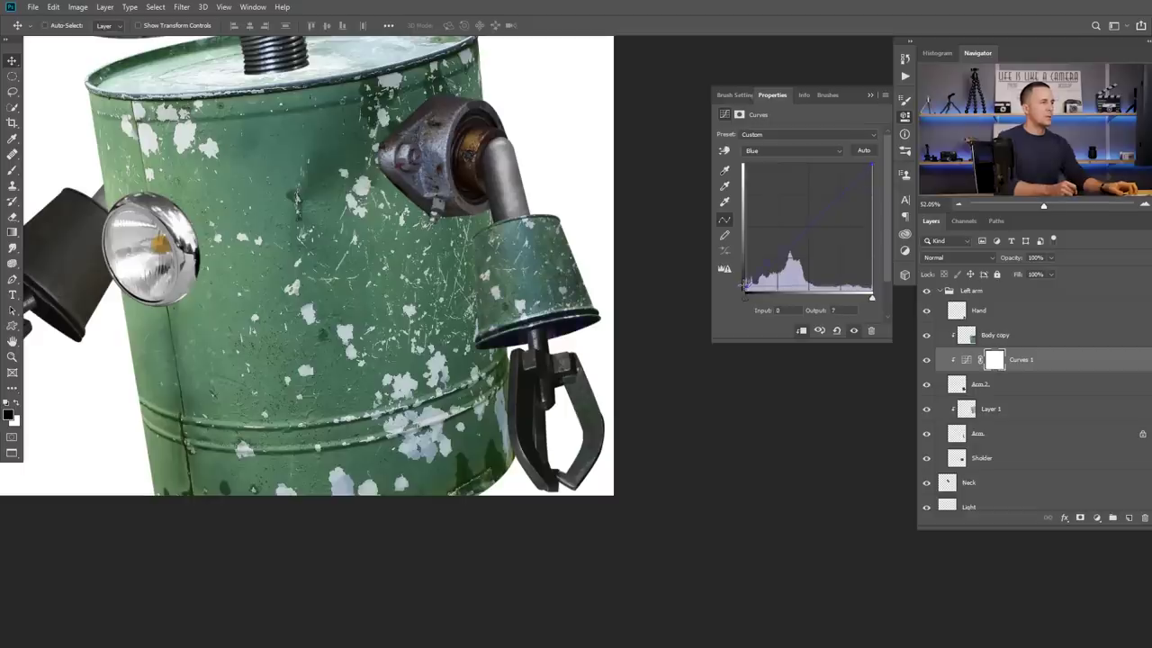
{"action": "left_click_drag", "start_coordinate": [871, 165], "coordinate": [880, 156]}
{"action": "left_click", "coordinate": [870, 95]}
{"action": "left_click_drag", "start_coordinate": [580, 251], "coordinate": [532, 326]}
{"action": "left_click_drag", "start_coordinate": [548, 275], "coordinate": [598, 275]}
{"action": "scroll", "coordinate": [598, 276], "scroll_direction": "up", "scroll_amount": 4}
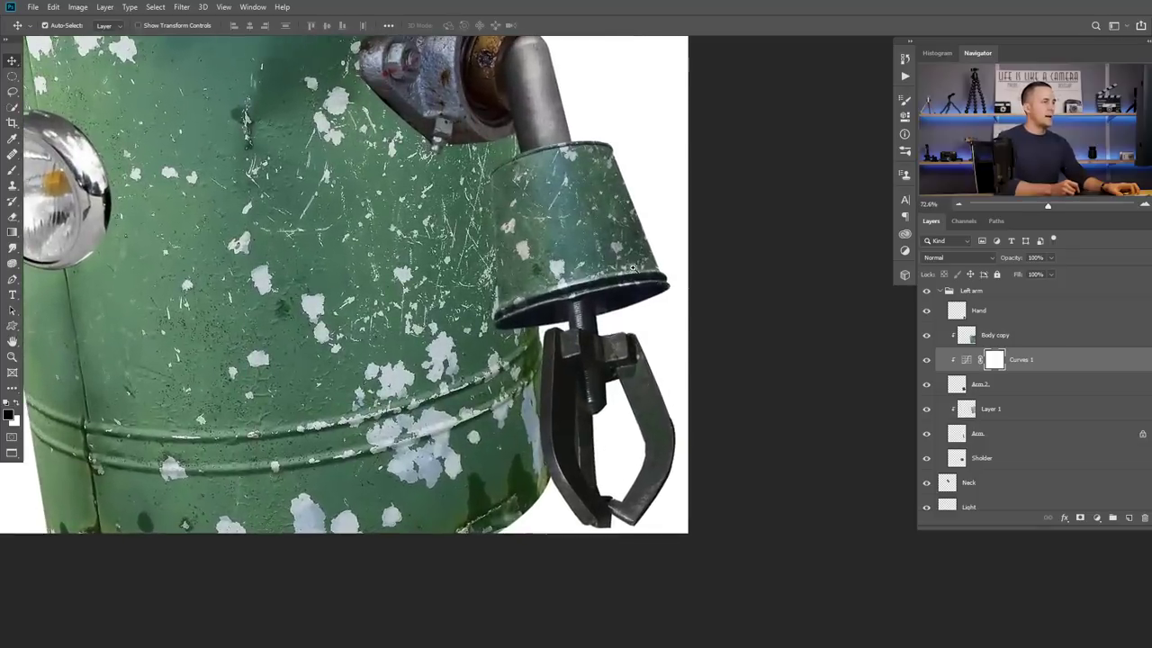
- Duplicate the Body copy and Curves 1 layers directly above Arm 2 in the Right arm group and clip both to it
{"action": "scroll", "coordinate": [603, 324], "scroll_direction": "down", "scroll_amount": 2}
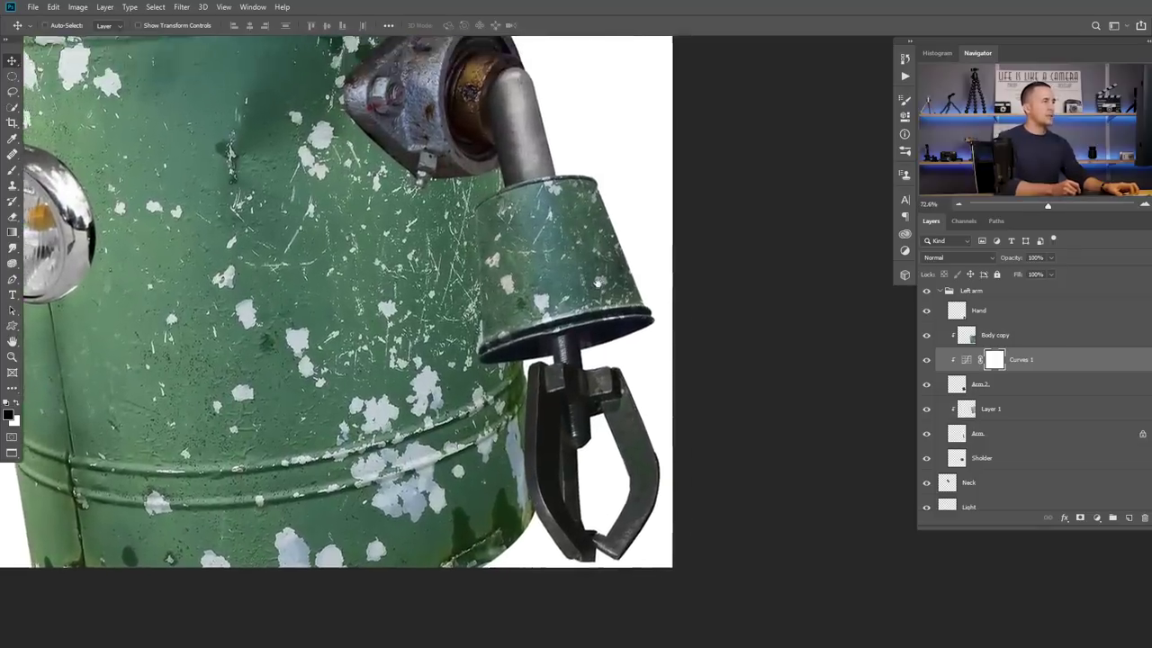
{"action": "left_click_drag", "start_coordinate": [595, 317], "coordinate": [667, 334]}
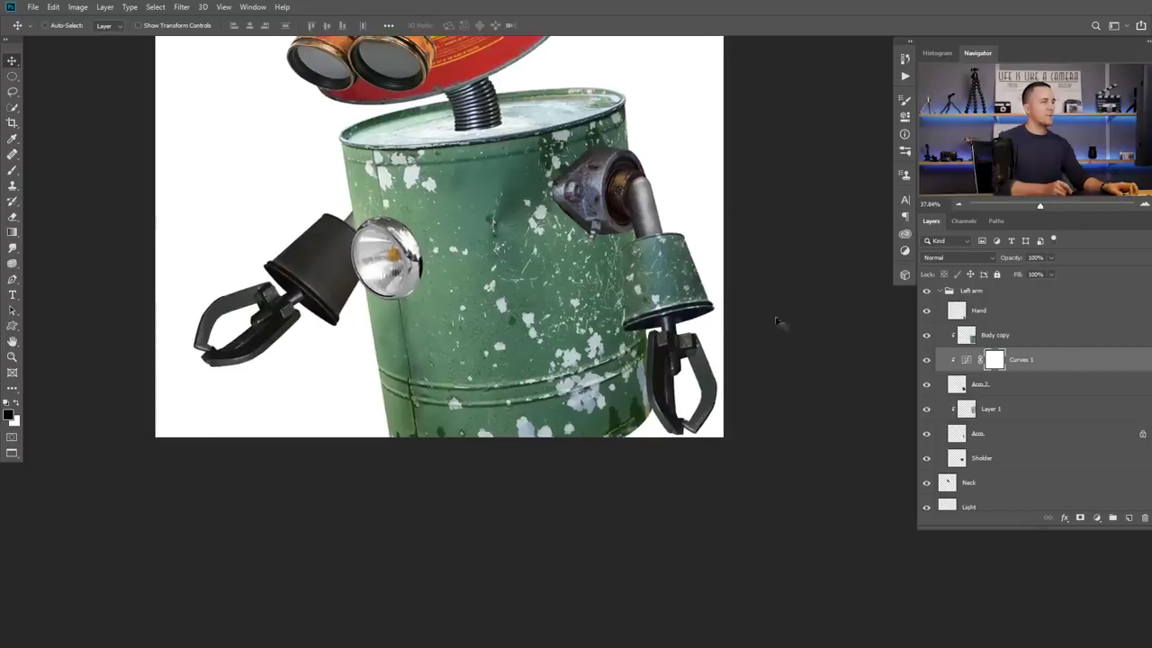
{"action": "left_click", "coordinate": [968, 338]}
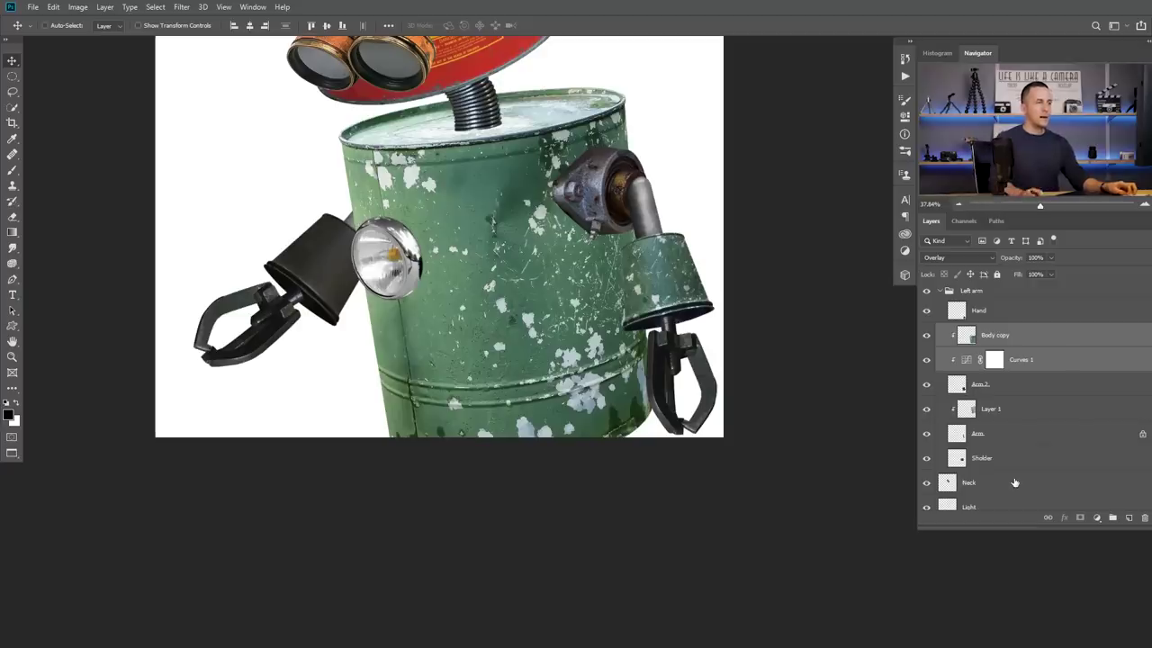
{"action": "scroll", "coordinate": [1017, 445], "scroll_direction": "down", "scroll_amount": 5}
{"action": "left_click_drag", "start_coordinate": [957, 450], "coordinate": [1008, 293]}
{"action": "left_click_drag", "start_coordinate": [961, 342], "coordinate": [978, 448]}
{"action": "left_click", "coordinate": [960, 482], "text": "alt"}
{"action": "left_click", "coordinate": [969, 459], "text": "alt"}
- Move the Body copy 2 layer's green texture over the right arm's cone-shaped part
{"action": "left_click", "coordinate": [973, 452]}
{"action": "left_click_drag", "start_coordinate": [754, 412], "coordinate": [348, 322]}
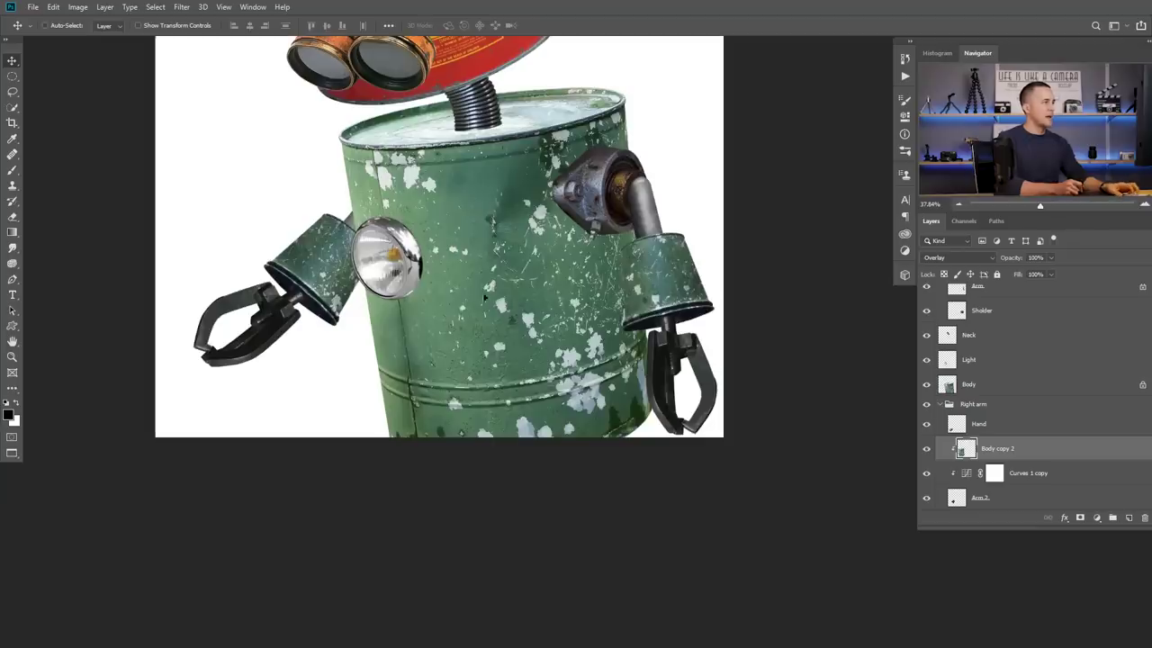
{"action": "scroll", "coordinate": [486, 272], "scroll_direction": "down", "scroll_amount": 2}
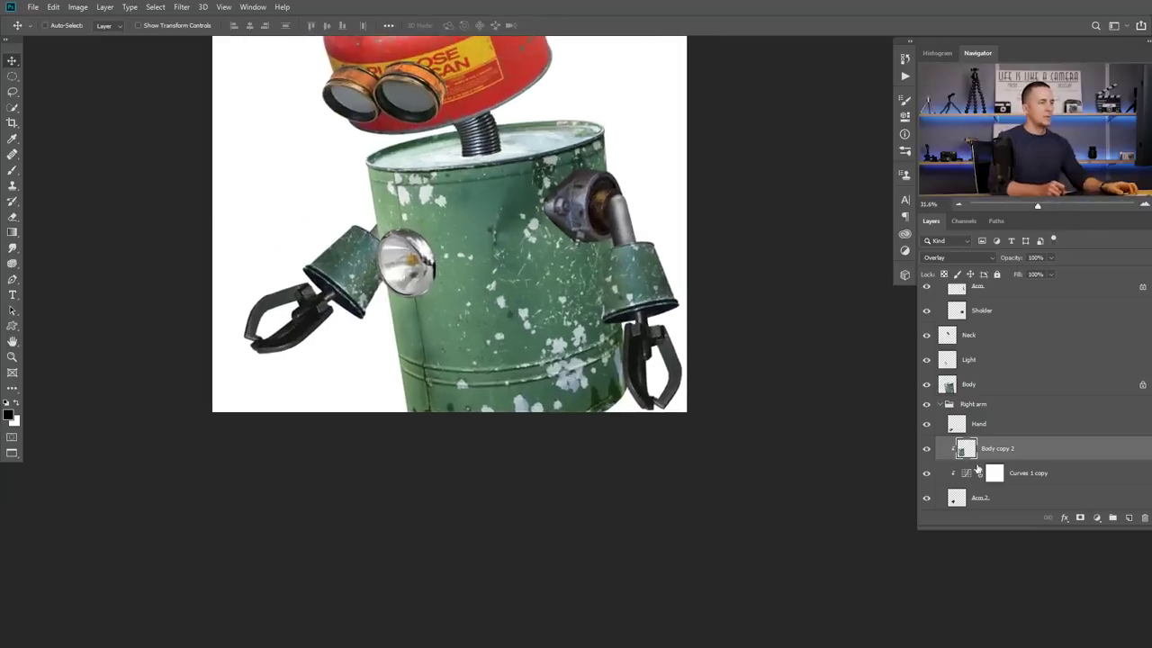
- Fine-tune the right arm's blue tint by shifting the Blue channel's highlight endpoint in the Curves 1 copy adjustment
{"action": "double_click", "coordinate": [967, 472]}
{"action": "left_click_drag", "start_coordinate": [778, 211], "coordinate": [774, 209]}
{"action": "left_click", "coordinate": [790, 150]}
{"action": "left_click", "coordinate": [778, 190]}
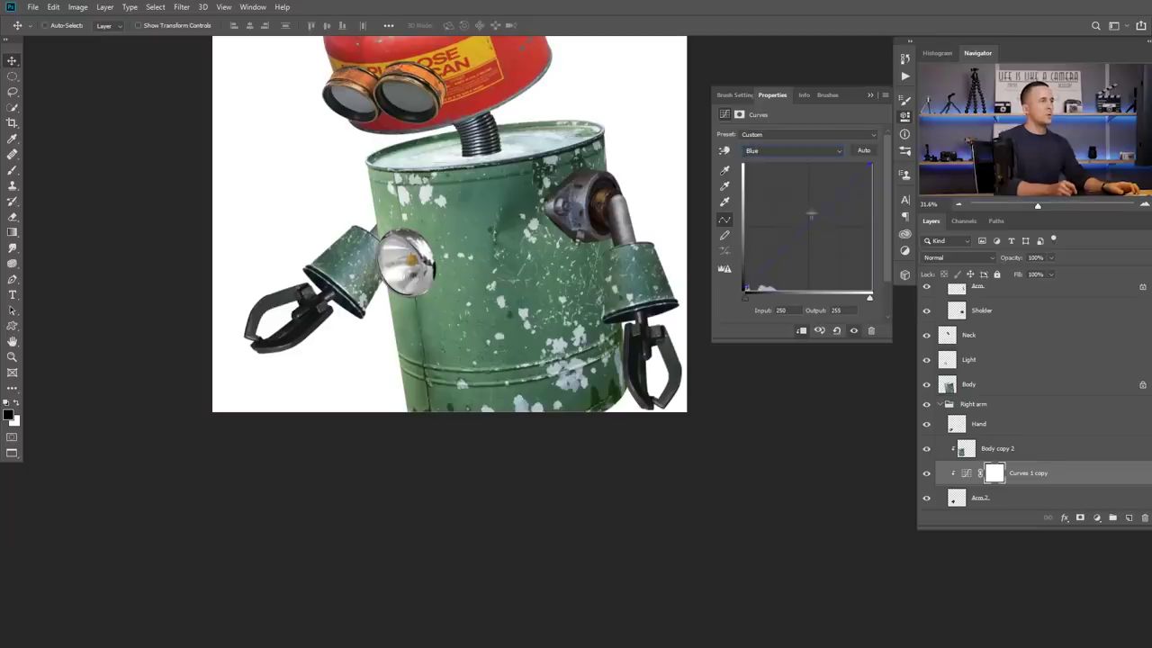
{"action": "left_click", "coordinate": [745, 295]}
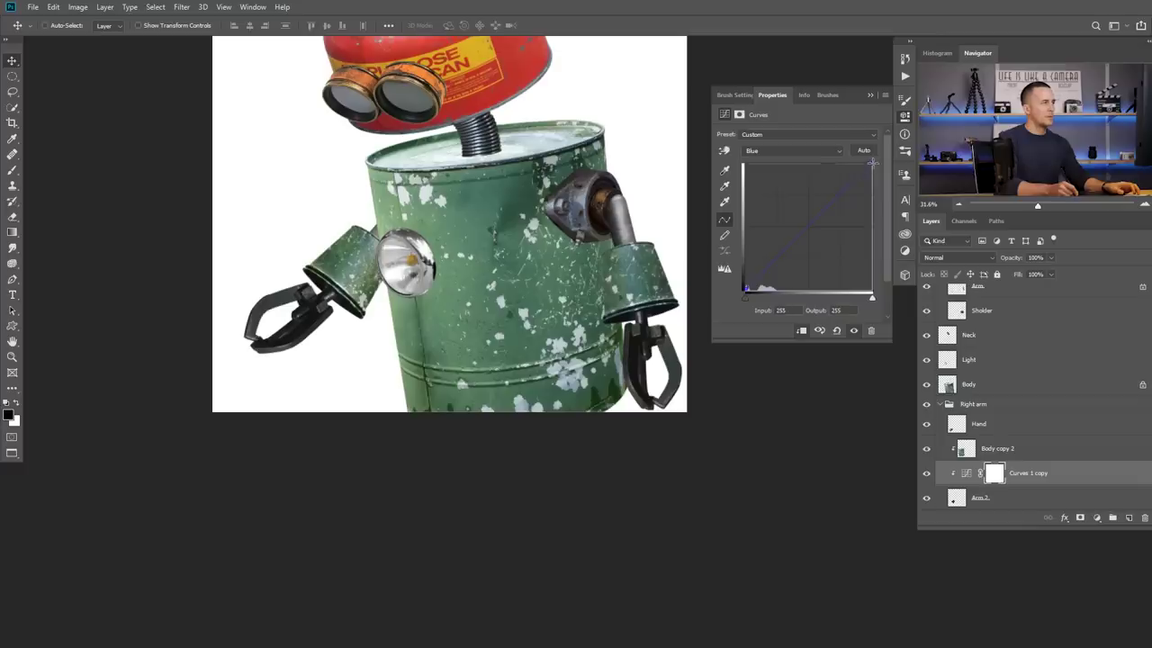
{"action": "left_click_drag", "start_coordinate": [869, 160], "coordinate": [864, 158]}
{"action": "left_click", "coordinate": [871, 94]}
- Rotate the right arm's Hand layer by -2.92° and move its shaft into the opening of the green cone
{"action": "left_click_drag", "start_coordinate": [558, 256], "coordinate": [492, 323]}
{"action": "scroll", "coordinate": [466, 322], "scroll_direction": "up", "scroll_amount": 2}
{"action": "scroll", "coordinate": [372, 345], "scroll_direction": "up", "scroll_amount": 4}
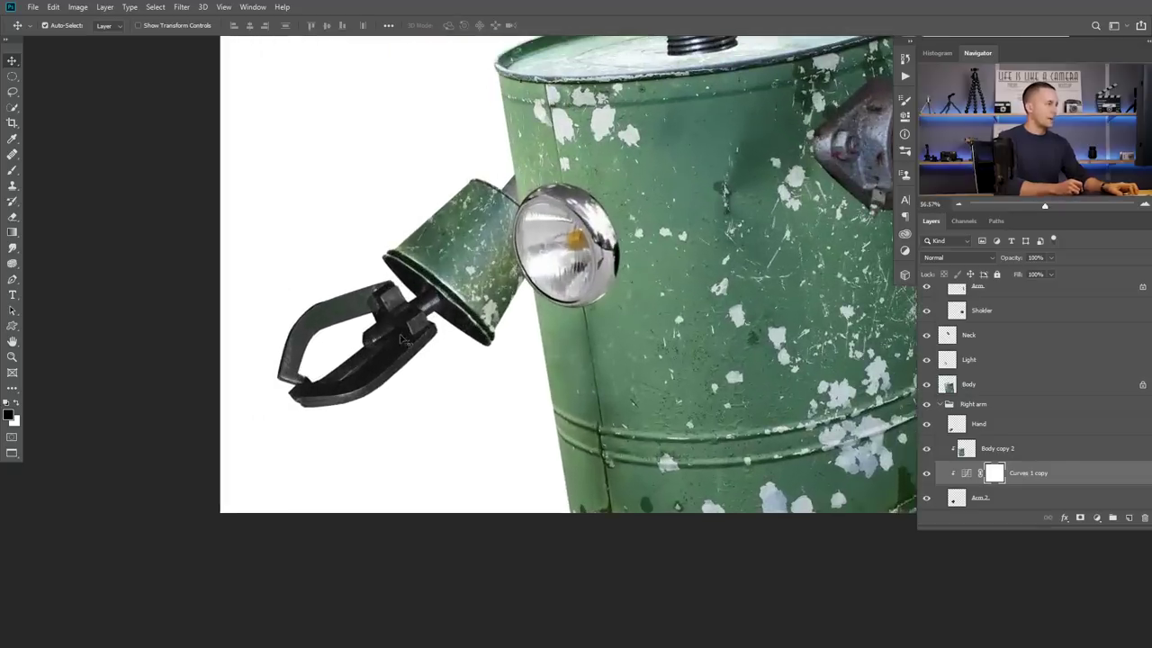
{"action": "left_click", "coordinate": [408, 334]}
{"action": "key", "text": "ctrl+t"}
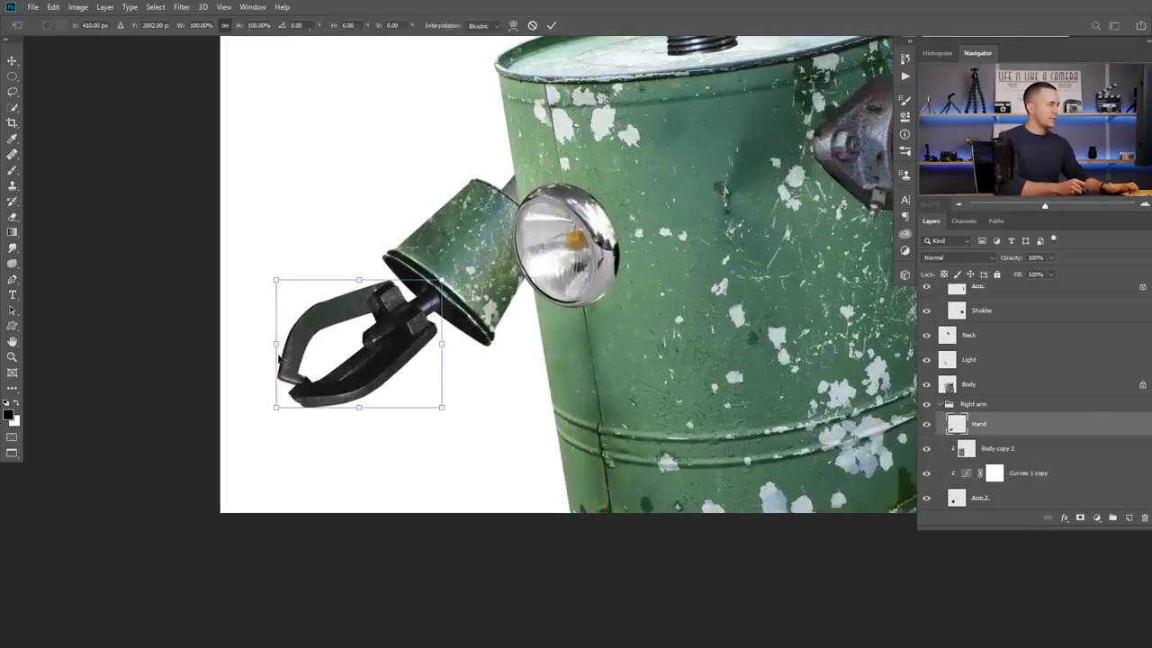
{"action": "left_click_drag", "start_coordinate": [265, 346], "coordinate": [267, 351]}
{"action": "left_click_drag", "start_coordinate": [394, 311], "coordinate": [449, 304]}
{"action": "scroll", "coordinate": [403, 311], "scroll_direction": "up", "scroll_amount": 2}
{"action": "scroll", "coordinate": [449, 306], "scroll_direction": "up", "scroll_amount": 3}
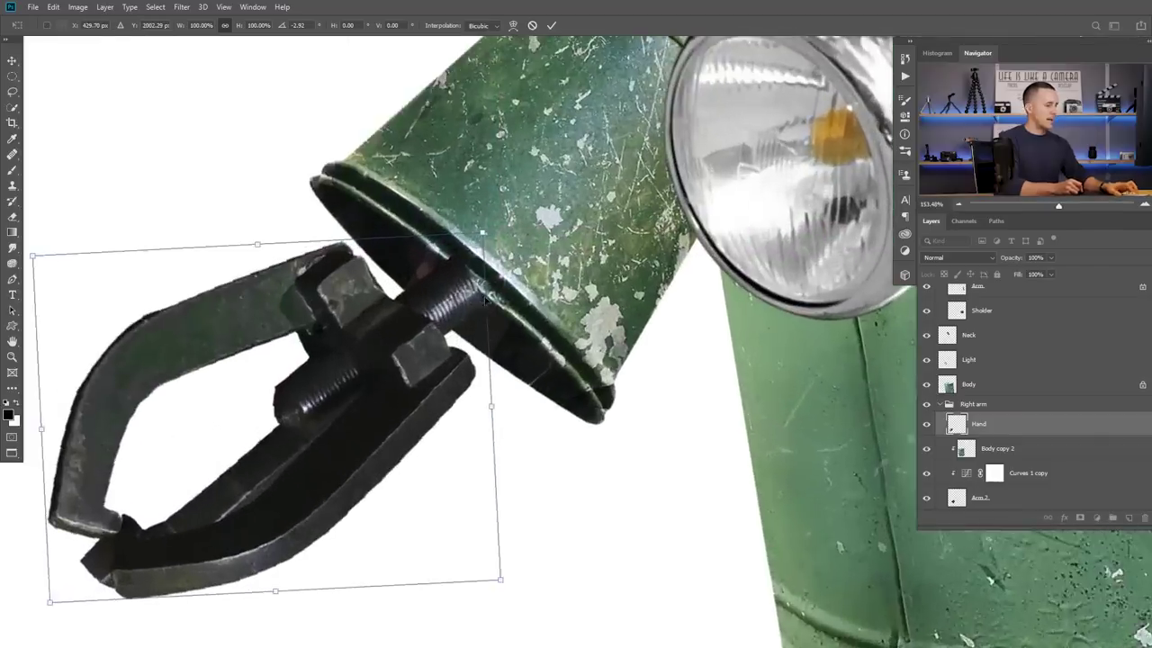
{"action": "key", "text": "Return"}
{"action": "key", "text": "e"}
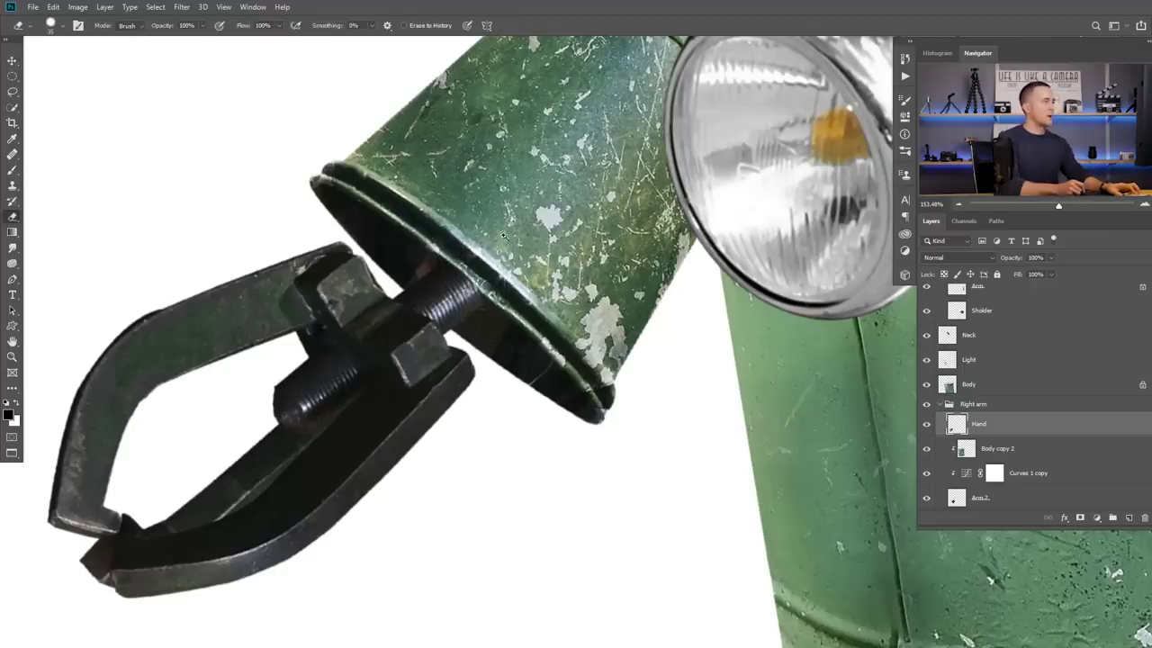
- Create a new layer named Eyes Shadow between the Eyes and Head layers
{"action": "scroll", "coordinate": [477, 252], "scroll_direction": "down", "scroll_amount": 10}
{"action": "scroll", "coordinate": [540, 198], "scroll_direction": "down", "scroll_amount": 2}
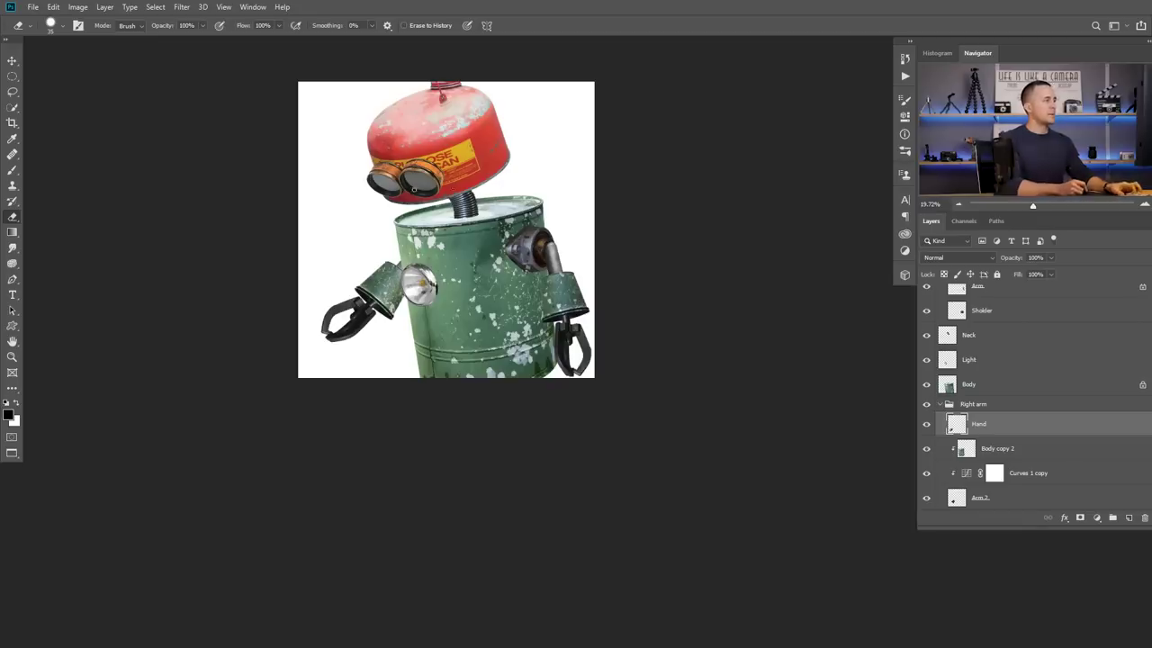
{"action": "scroll", "coordinate": [416, 175], "scroll_direction": "up", "scroll_amount": 5}
{"action": "left_click_drag", "start_coordinate": [463, 186], "coordinate": [478, 187]}
{"action": "key", "text": "v"}
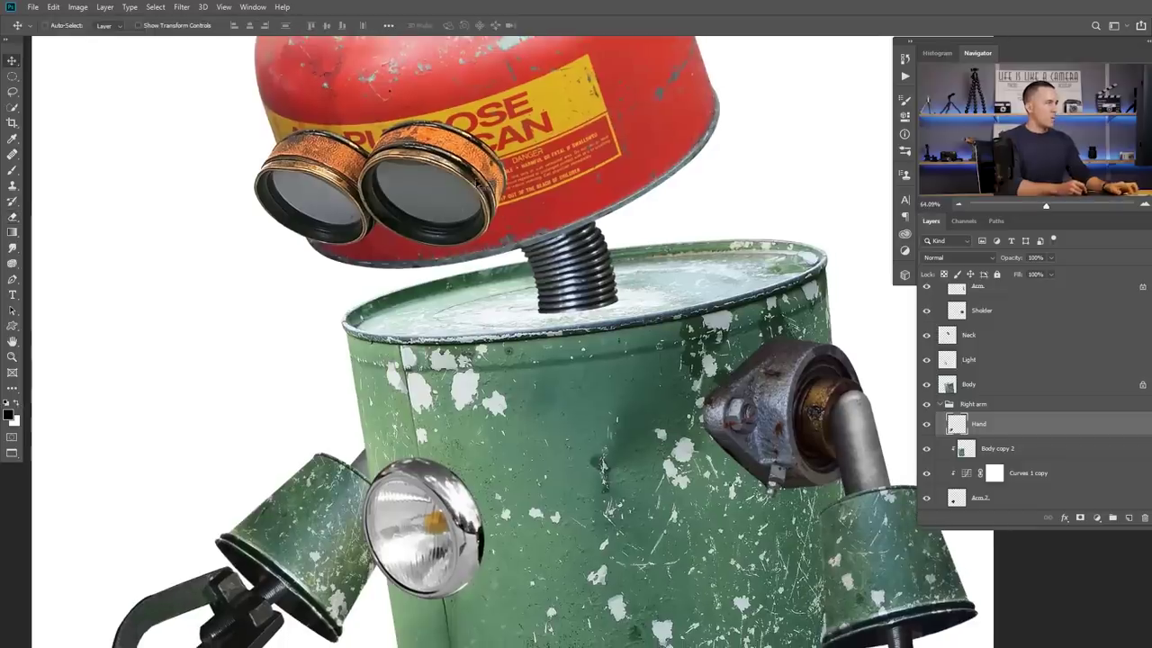
{"action": "left_click", "coordinate": [479, 177], "text": "ctrl"}
{"action": "left_click", "coordinate": [926, 297]}
{"action": "left_click", "coordinate": [926, 297]}
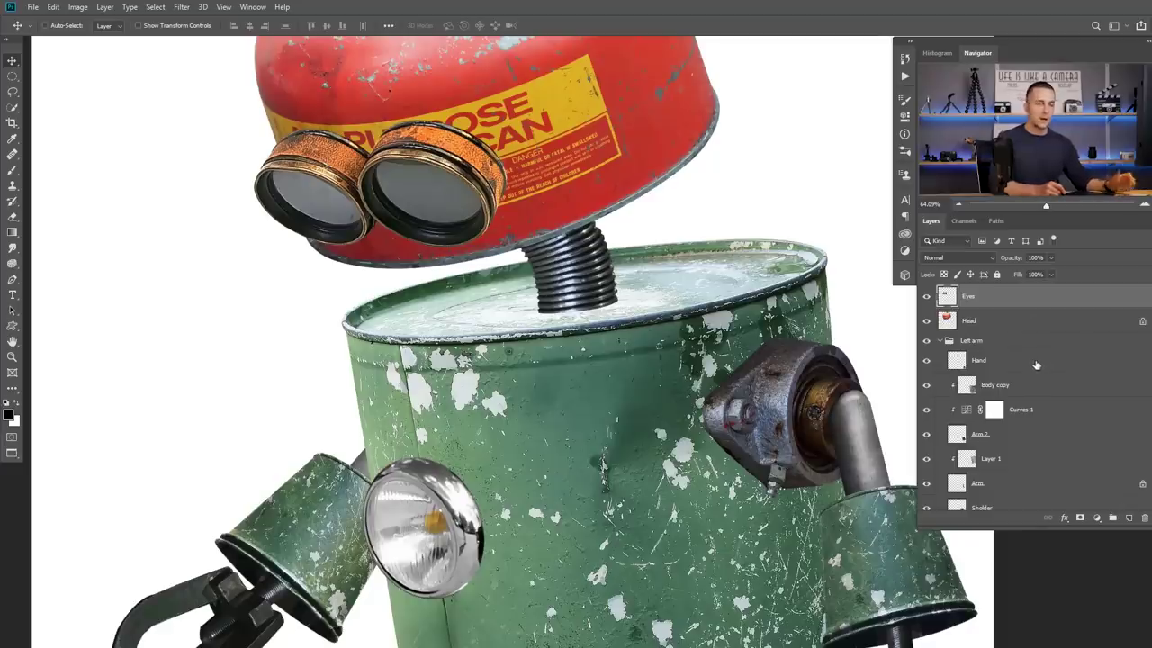
{"action": "left_click", "coordinate": [1129, 519]}
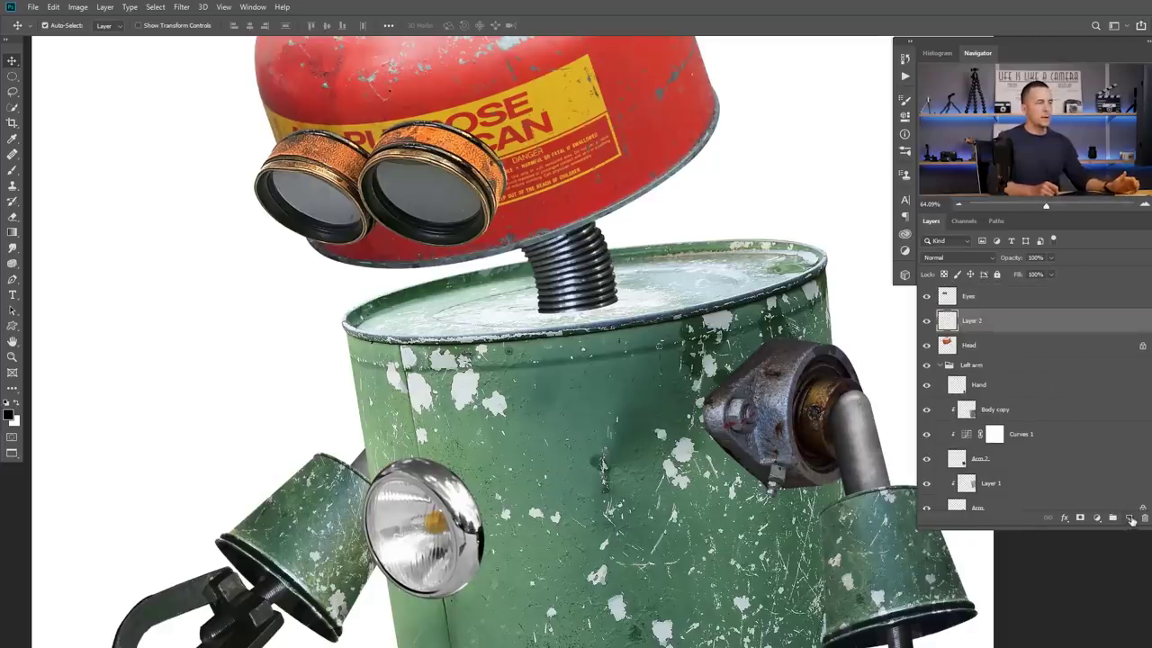
{"action": "type", "text": "Eyes Shadow"}
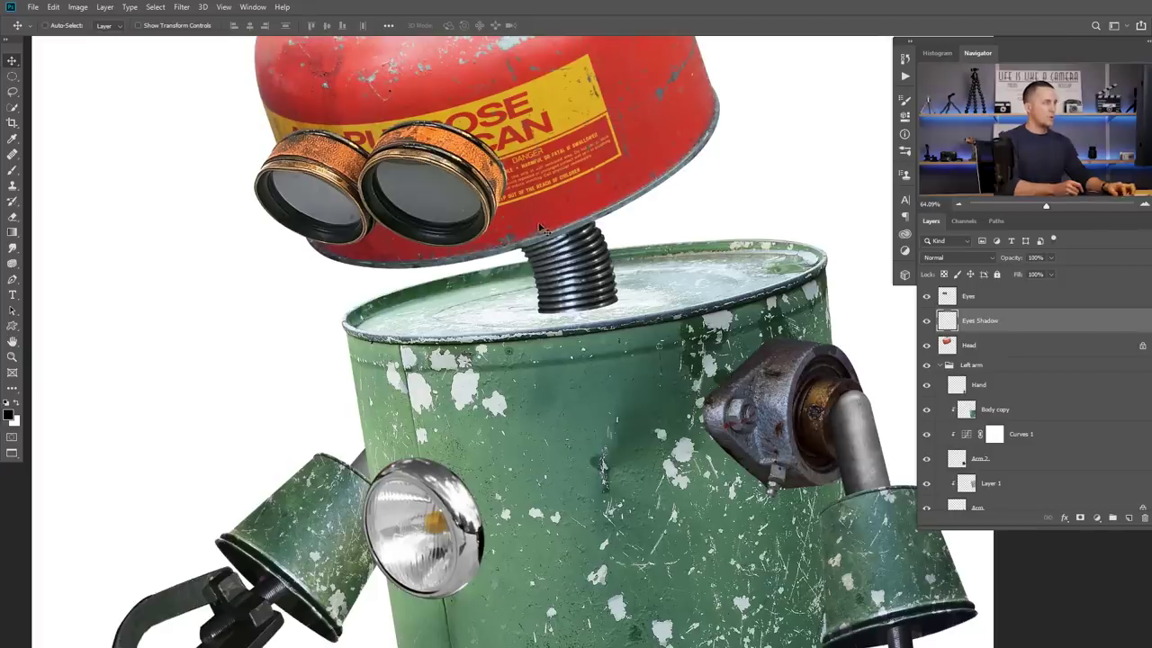
- Prepare the Eyes Shadow layer for painting with Multiply blending, a red sampled from the head and 20% brush opacity
{"action": "key", "text": "b"}
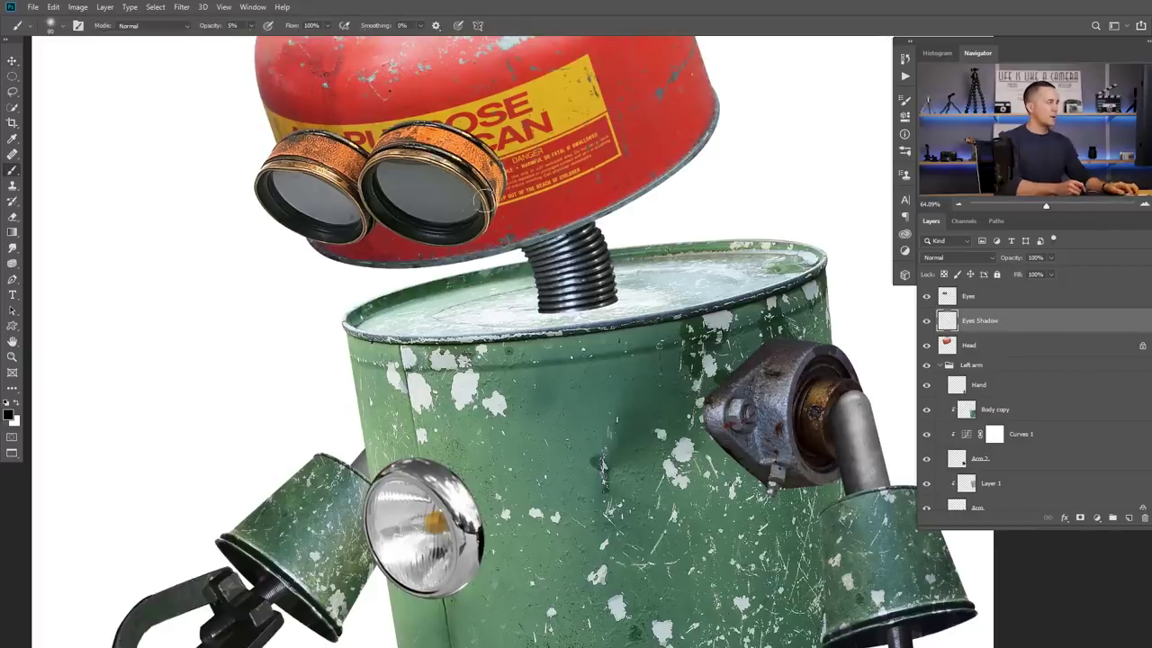
{"action": "left_click", "coordinate": [529, 209], "text": "alt"}
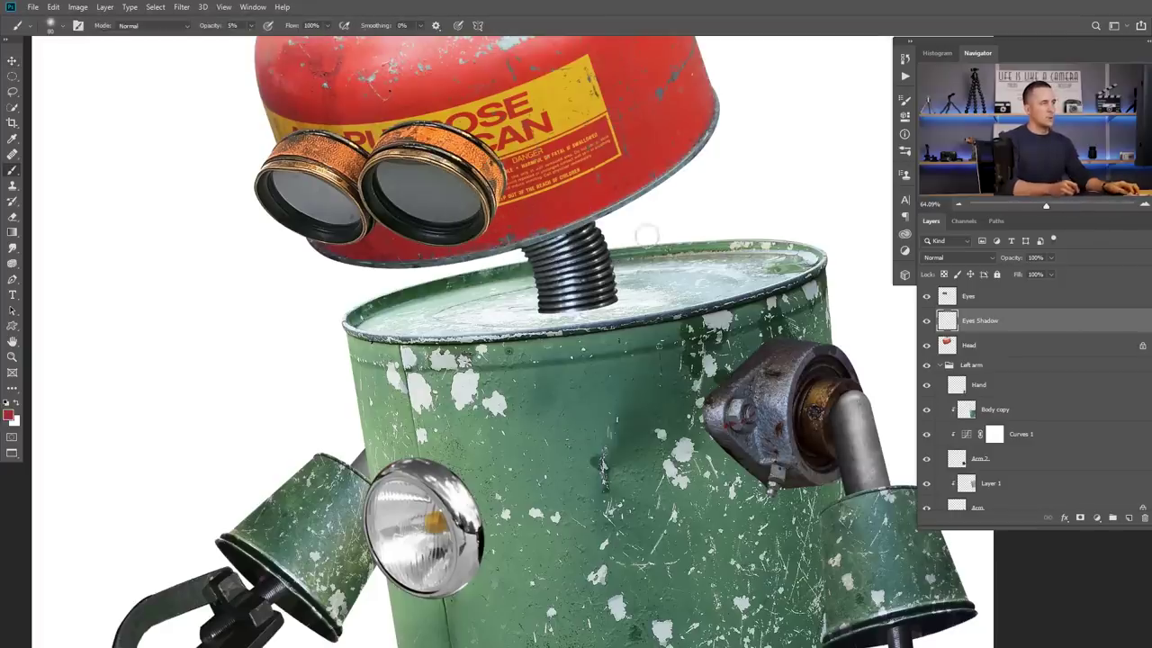
{"action": "left_click", "coordinate": [958, 257]}
{"action": "left_click", "coordinate": [961, 303]}
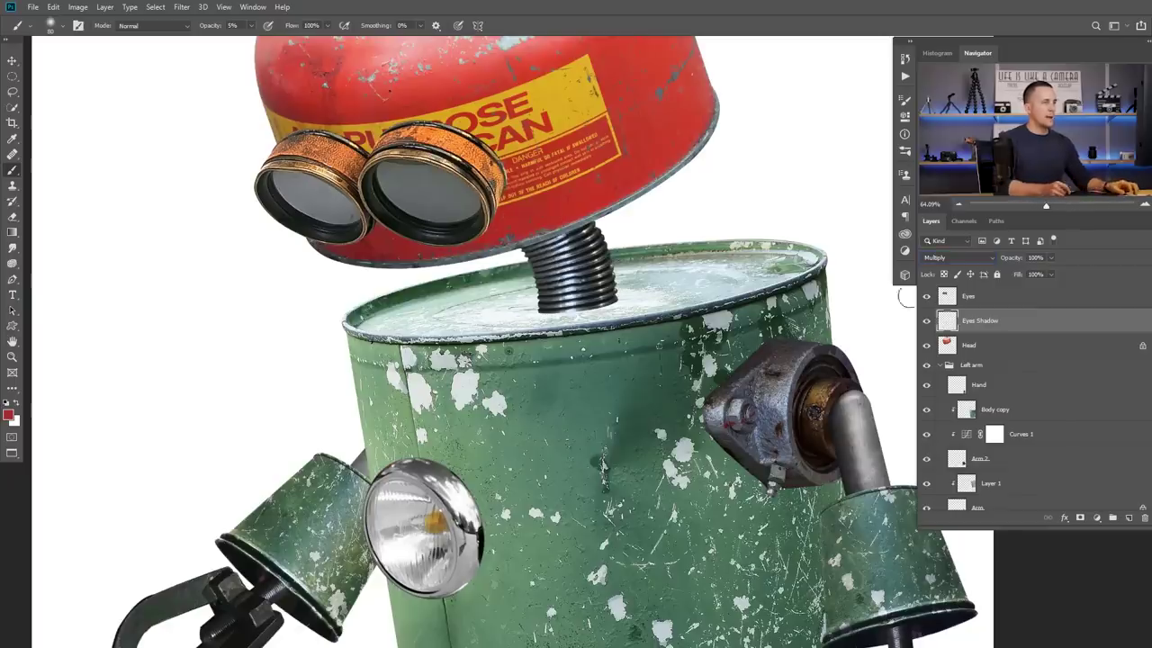
{"action": "key", "text": "5"}
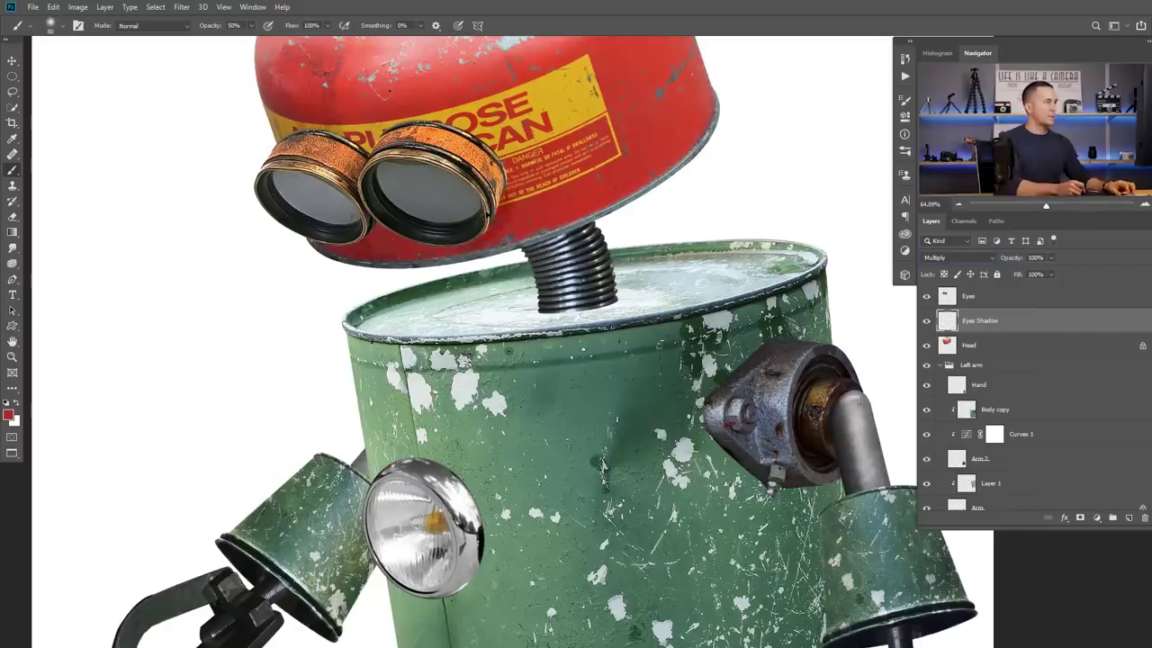
{"action": "key", "text": "2"}
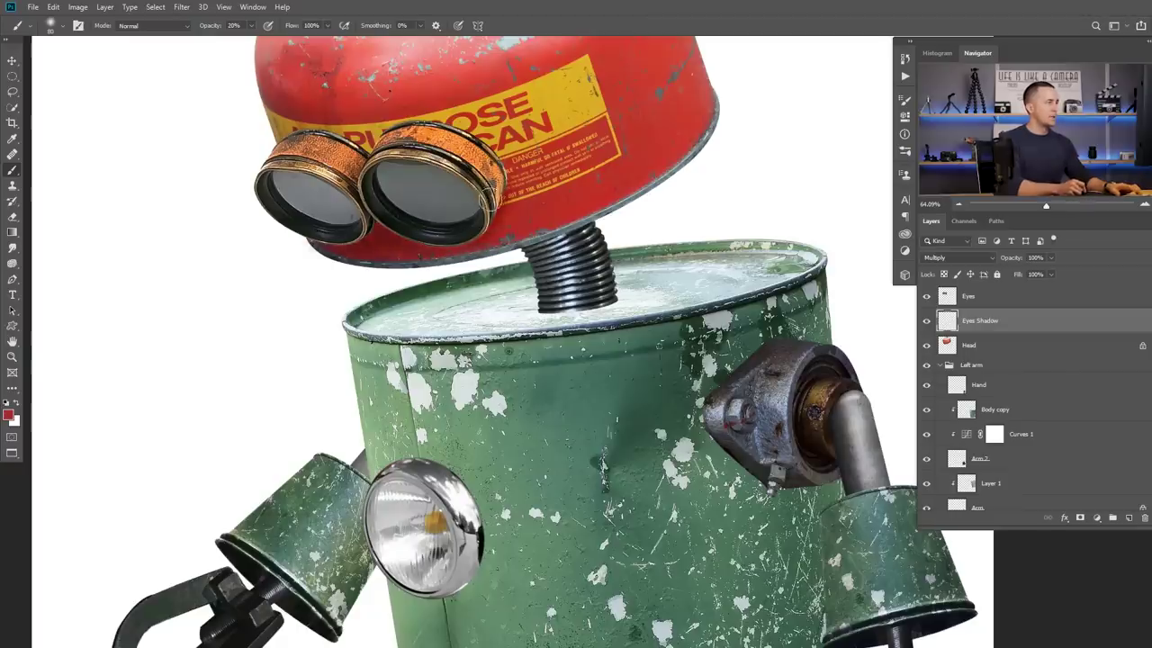
{"action": "scroll", "coordinate": [518, 206], "scroll_direction": "down", "scroll_amount": 4}
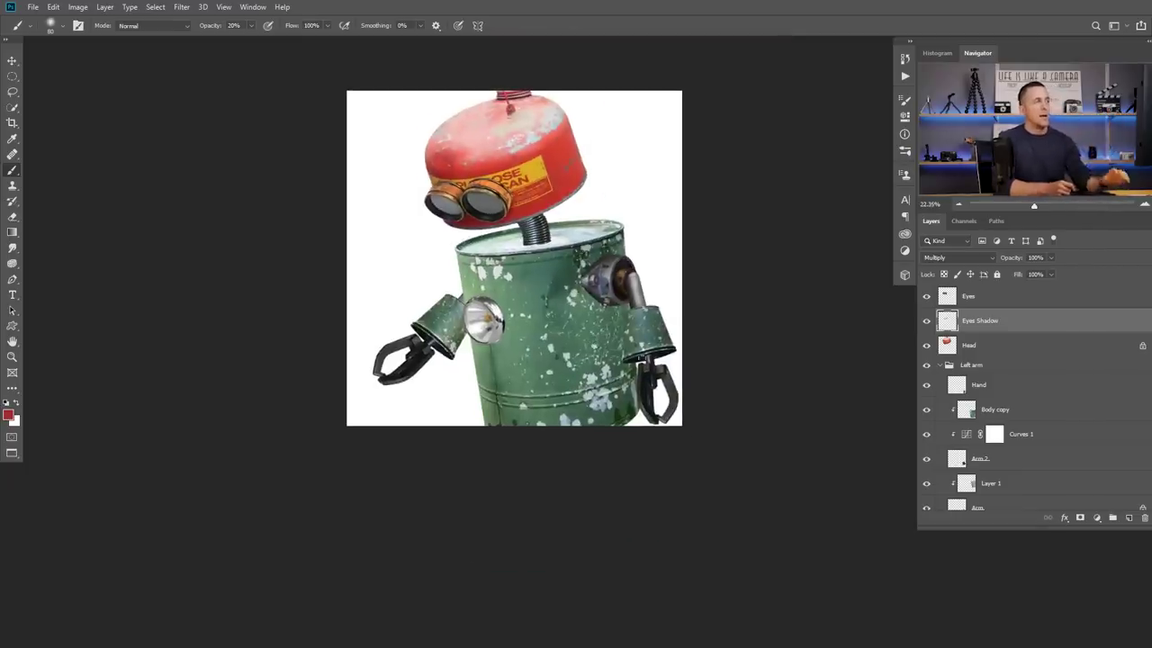
- Sketch the light direction and shadow areas in red on a temporary top layer, and delete that layer
{"action": "left_click", "coordinate": [1021, 301]}
{"action": "left_click", "coordinate": [1129, 517]}
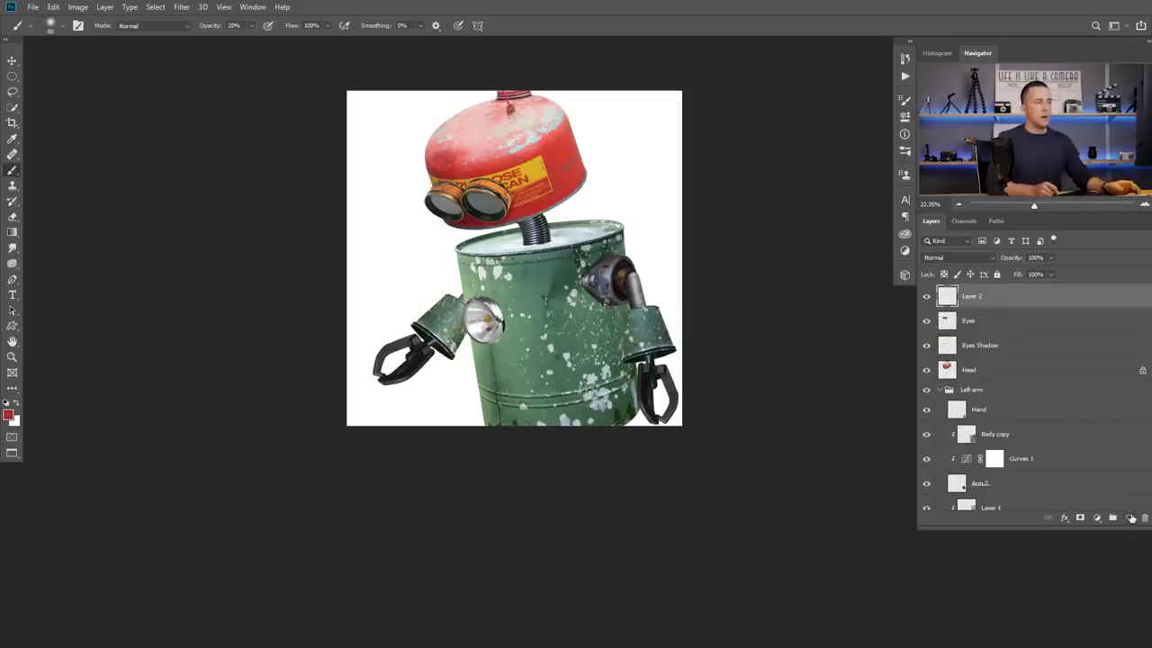
{"action": "key", "text": "0"}
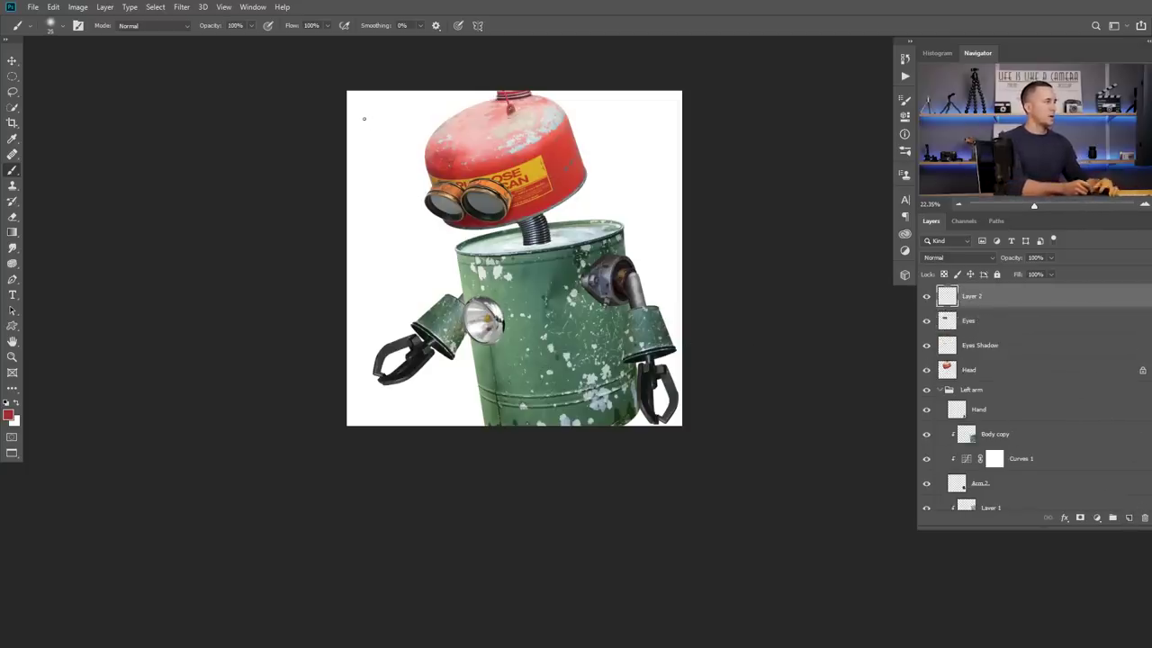
{"action": "left_click_drag", "start_coordinate": [350, 107], "coordinate": [412, 160]}
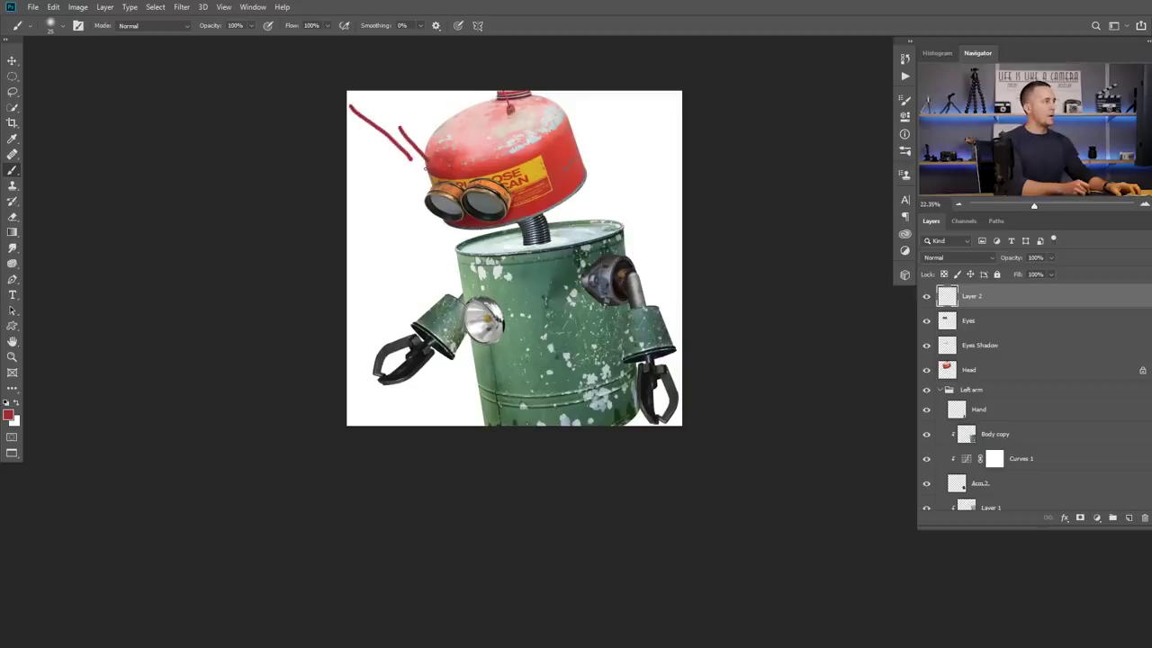
{"action": "key", "text": "ctrl+z"}
{"action": "key", "text": "ctrl+z"}
{"action": "mouse_move", "coordinate": [359, 99]}
{"action": "left_mouse_down"}
{"action": "mouse_move", "coordinate": [390, 129]}
{"action": "mouse_move", "coordinate": [402, 122]}
{"action": "mouse_move", "coordinate": [382, 192]}
{"action": "mouse_move", "coordinate": [411, 183]}
{"action": "left_mouse_up"}
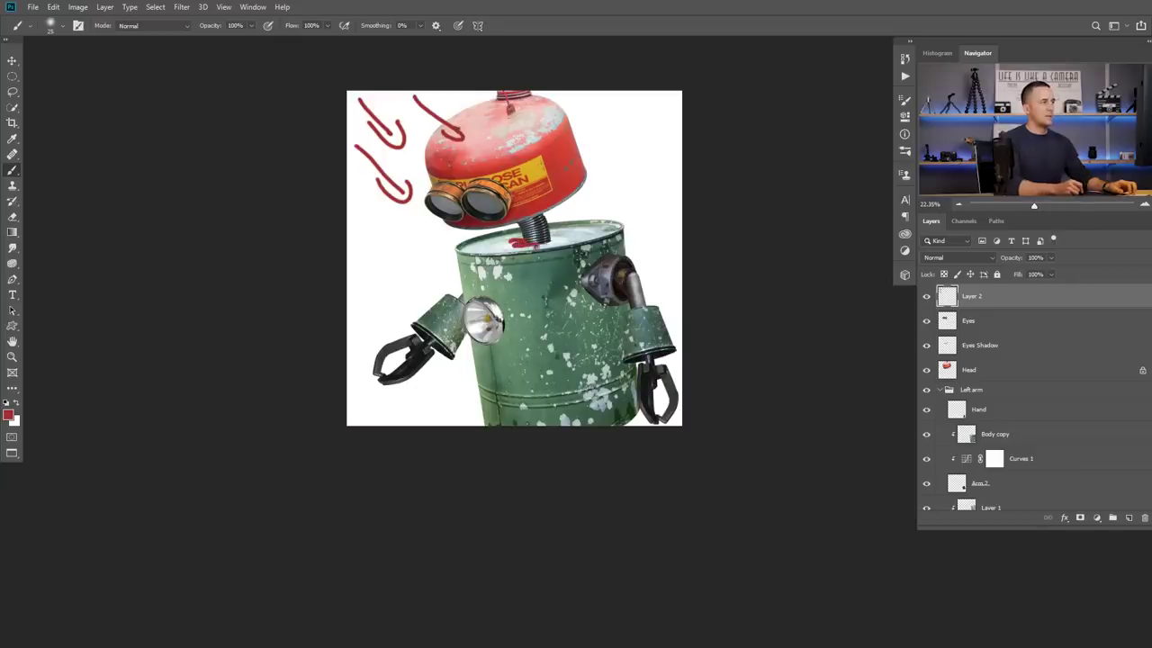
{"action": "mouse_move", "coordinate": [628, 310]}
{"action": "left_mouse_down"}
{"action": "mouse_move", "coordinate": [662, 333]}
{"action": "mouse_move", "coordinate": [670, 414]}
{"action": "left_mouse_up"}
{"action": "left_click_drag", "start_coordinate": [501, 258], "coordinate": [592, 331]}
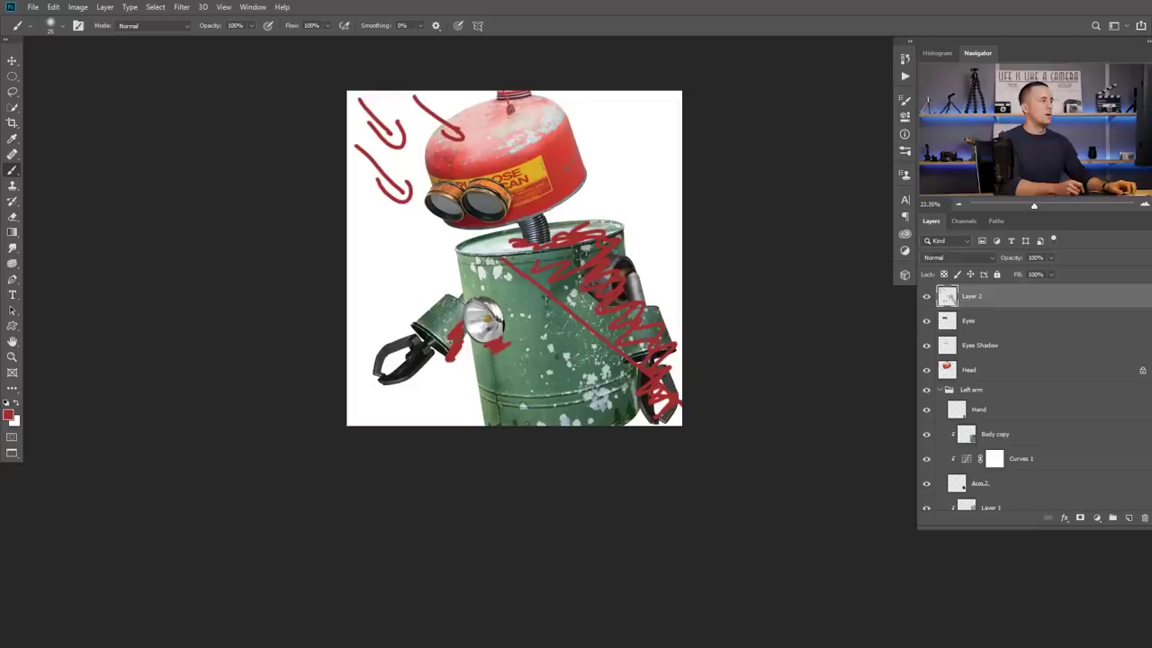
{"action": "left_click_drag", "start_coordinate": [507, 145], "coordinate": [580, 194]}
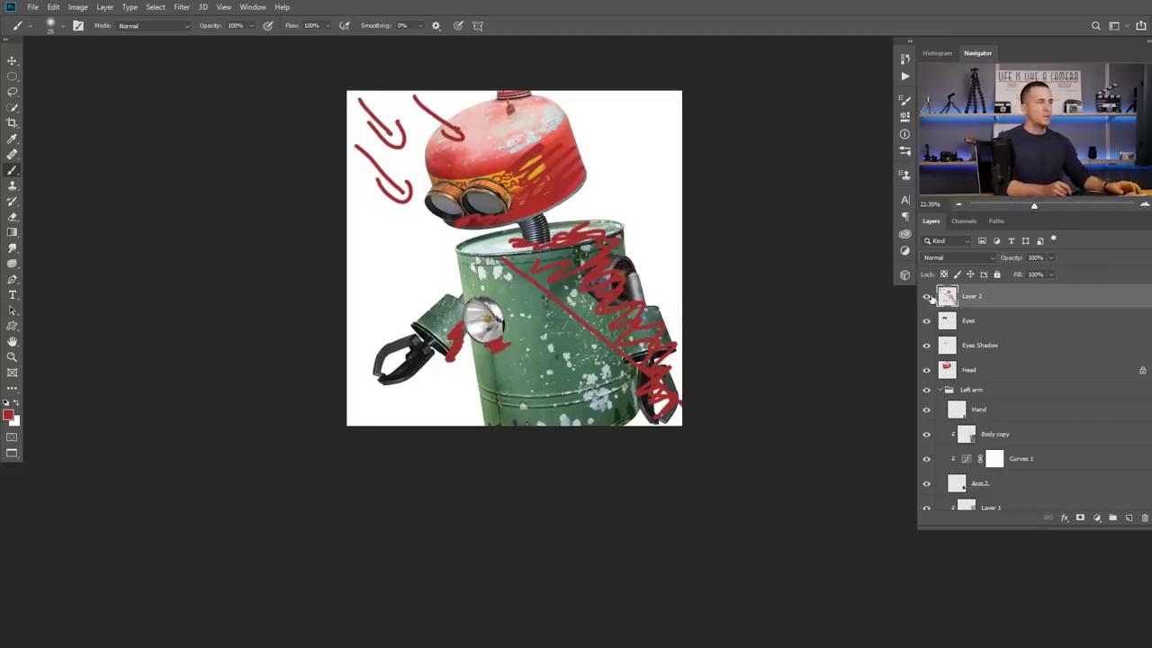
{"action": "key", "text": "Delete"}
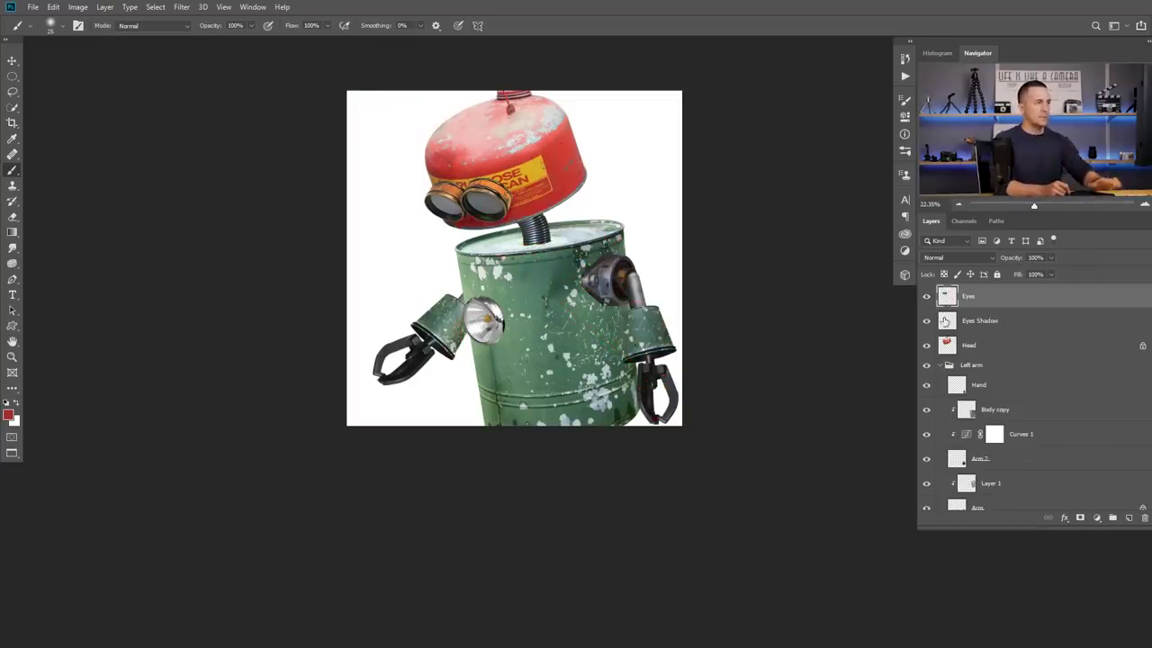
- Paint soft red shadows beneath both goggle eyes on the Eyes Shadow layer with an enlarged brush at 20% opacity
{"action": "left_click", "coordinate": [979, 320]}
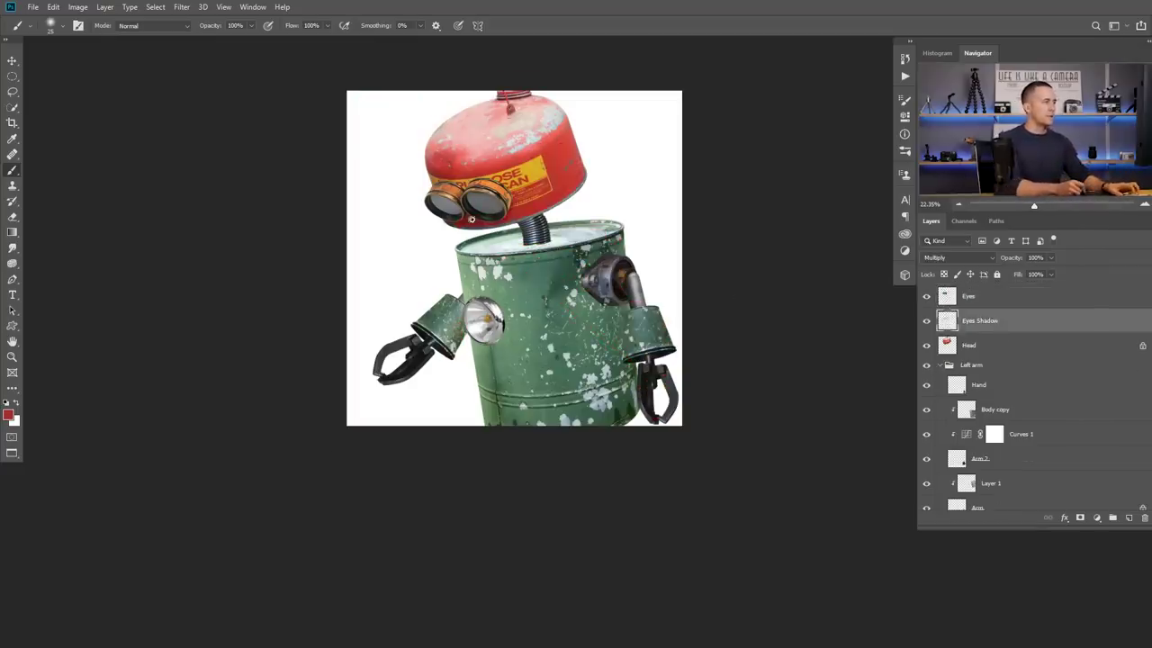
{"action": "scroll", "coordinate": [472, 220], "scroll_direction": "up", "scroll_amount": 5}
{"action": "key", "text": "2"}
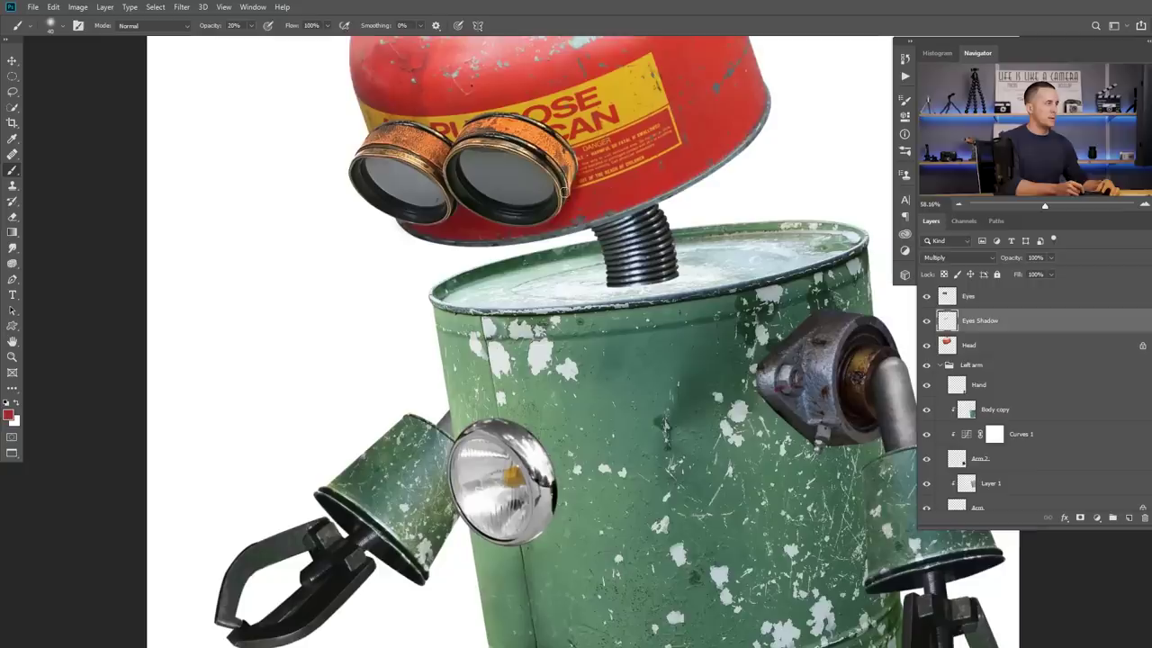
{"action": "key", "text": "bracketright"}
{"action": "key", "text": "bracketright"}
{"action": "key", "text": "bracketright"}
{"action": "key", "text": "bracketright"}
{"action": "left_click_drag", "start_coordinate": [559, 211], "coordinate": [544, 238]}
{"action": "left_click_drag", "start_coordinate": [568, 187], "coordinate": [538, 237]}
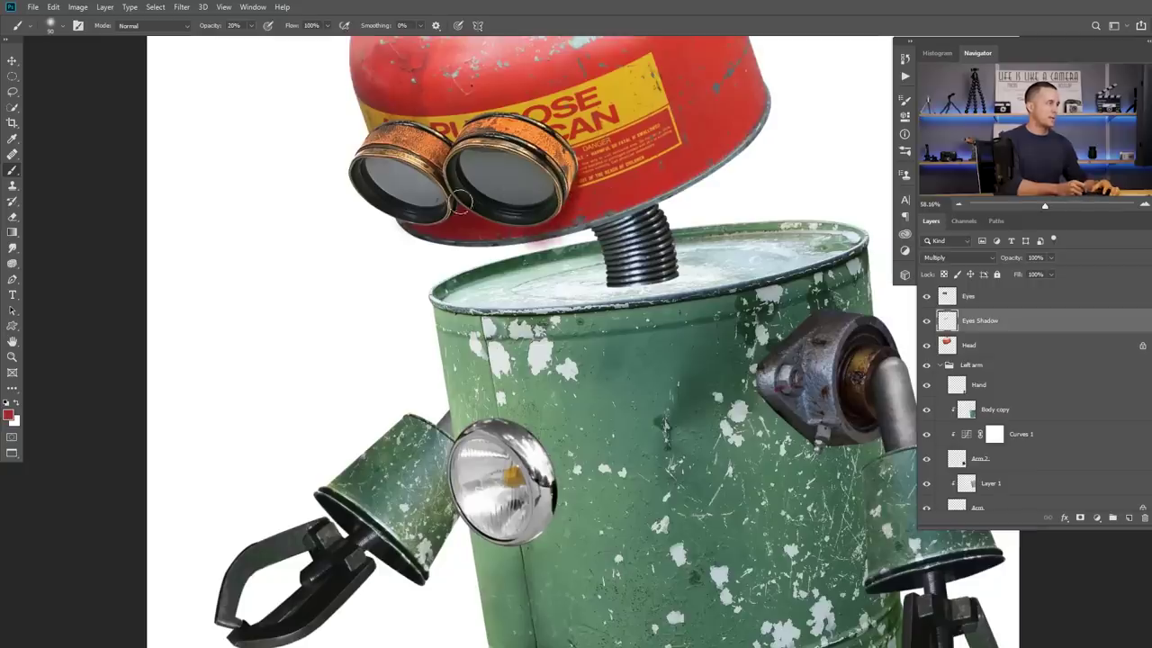
{"action": "left_click_drag", "start_coordinate": [443, 232], "coordinate": [493, 241]}
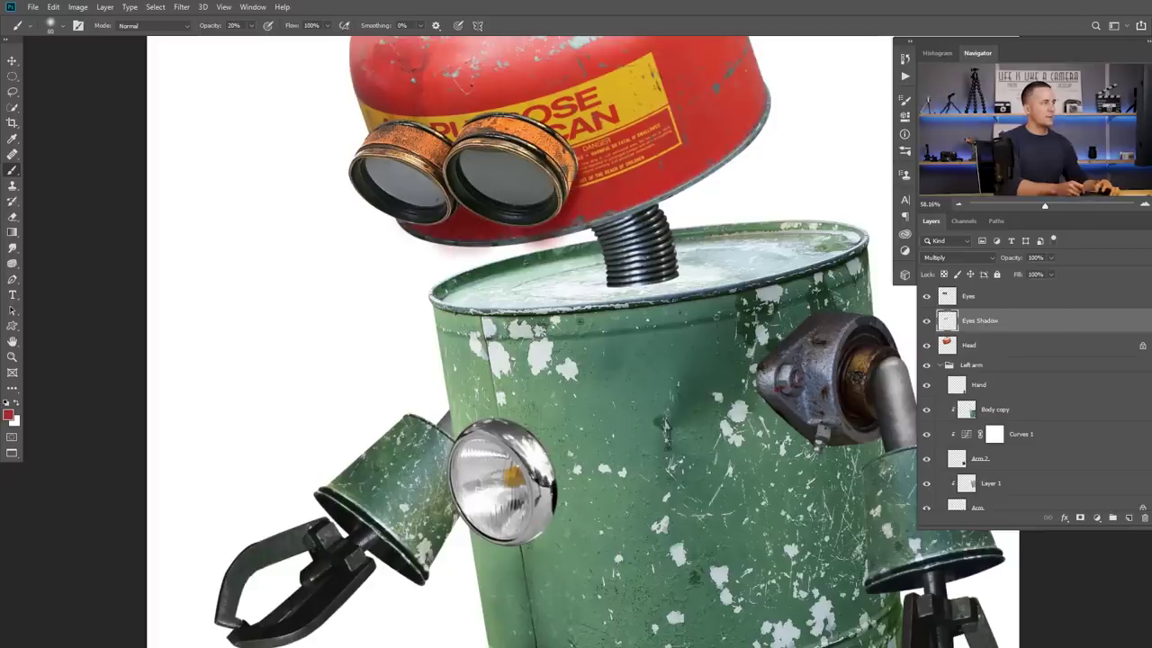
{"action": "scroll", "coordinate": [536, 216], "scroll_direction": "up", "scroll_amount": 3}
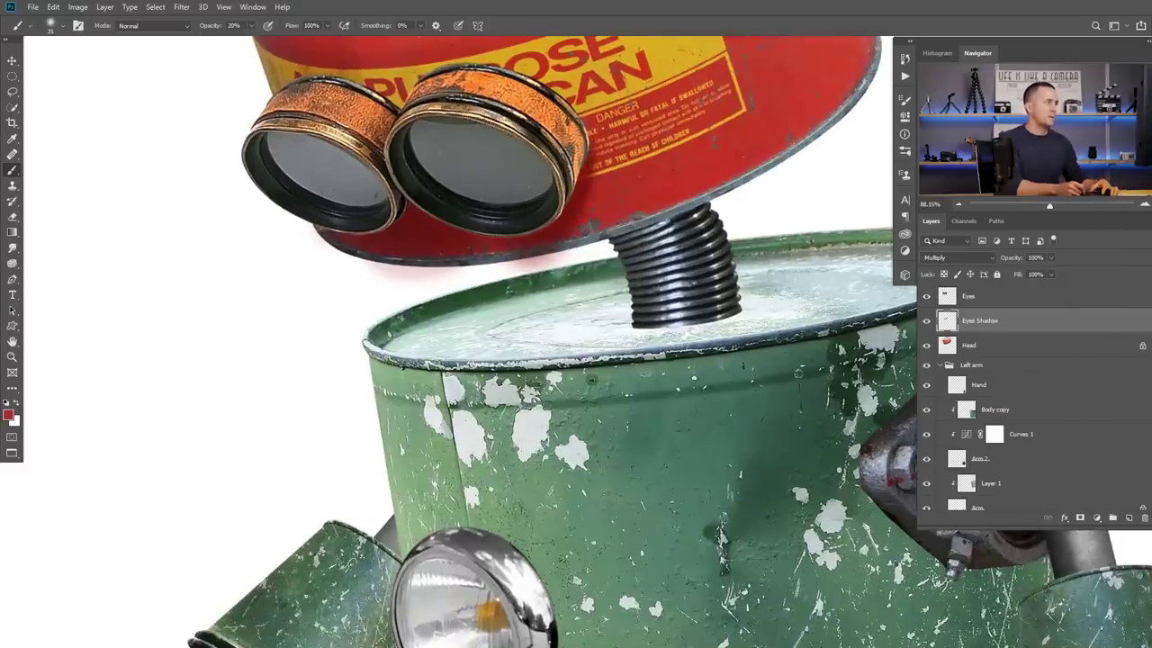
{"action": "key", "text": "0"}
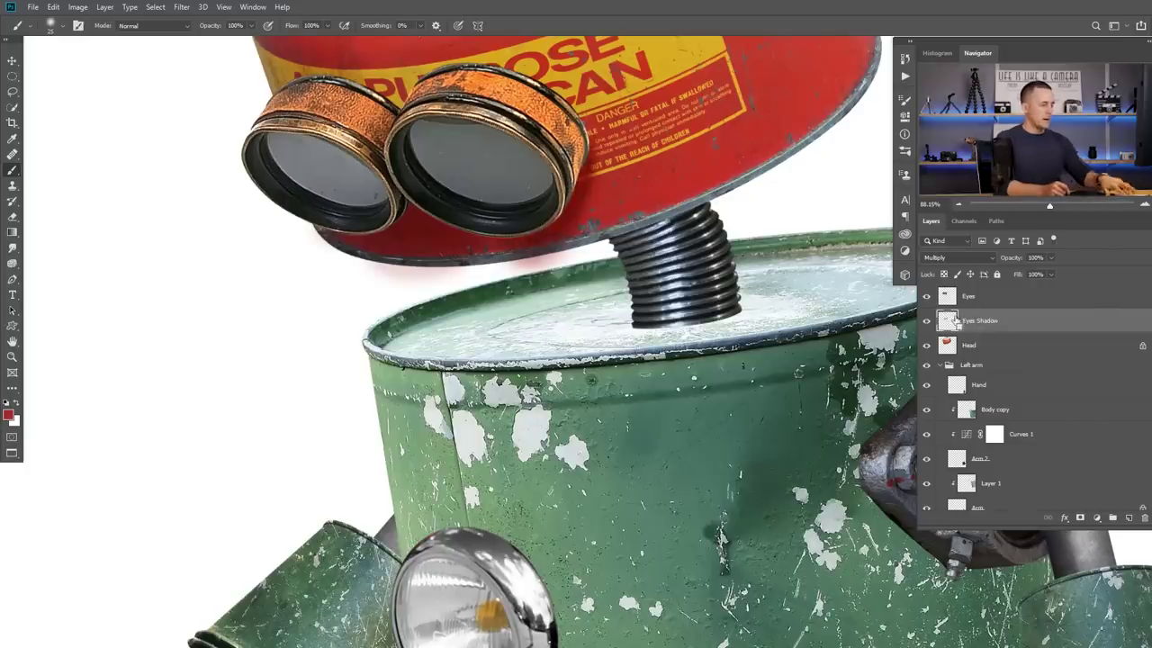
{"action": "key", "text": "ctrl+j"}
{"action": "key", "text": "ctrl+z"}
{"action": "left_click_drag", "start_coordinate": [653, 292], "coordinate": [631, 321]}
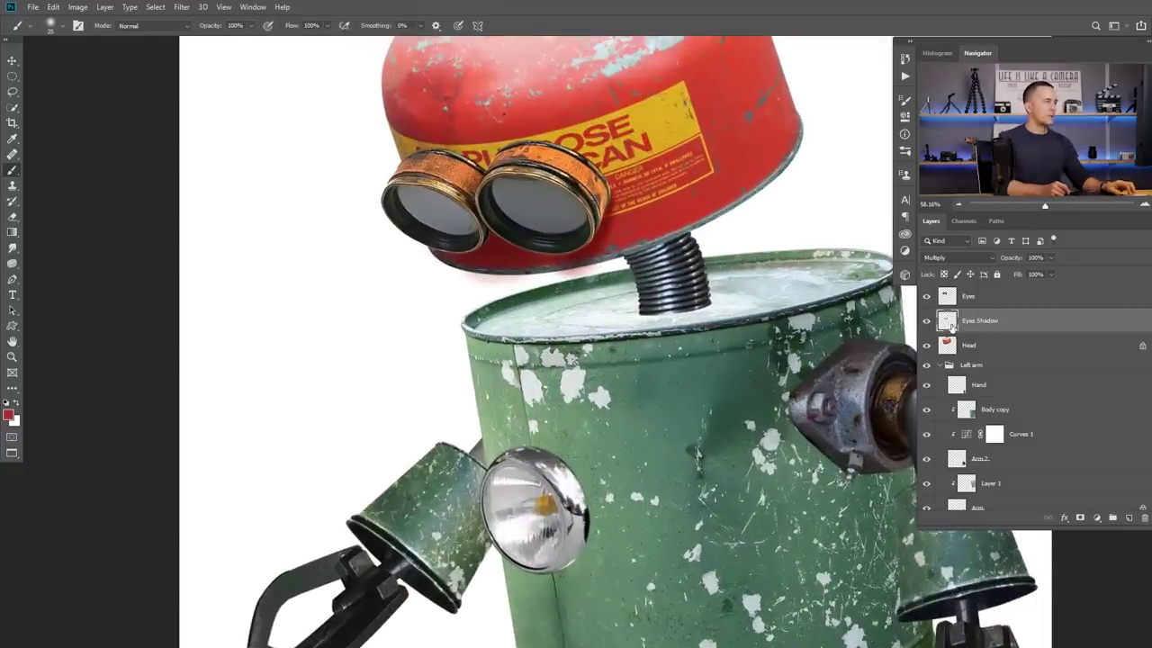
{"action": "key", "text": "d"}
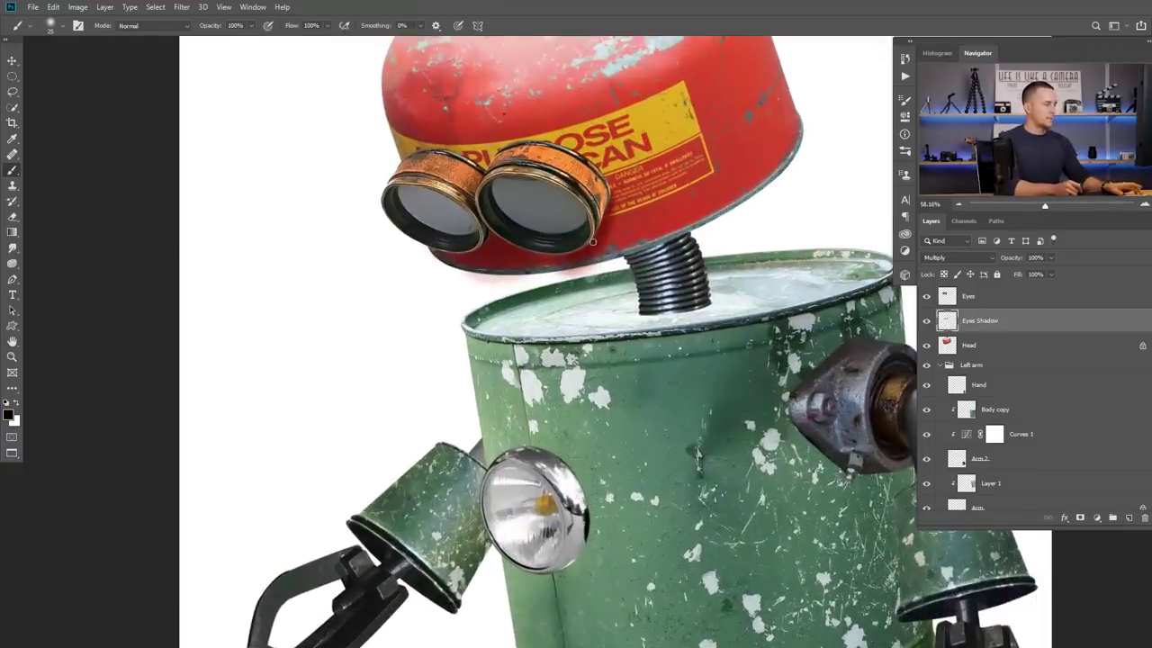
- Sample the head's red, darken the foreground colour to #6e1713, and set the brush opacity to 20%
{"action": "left_click", "coordinate": [652, 212], "text": "alt"}
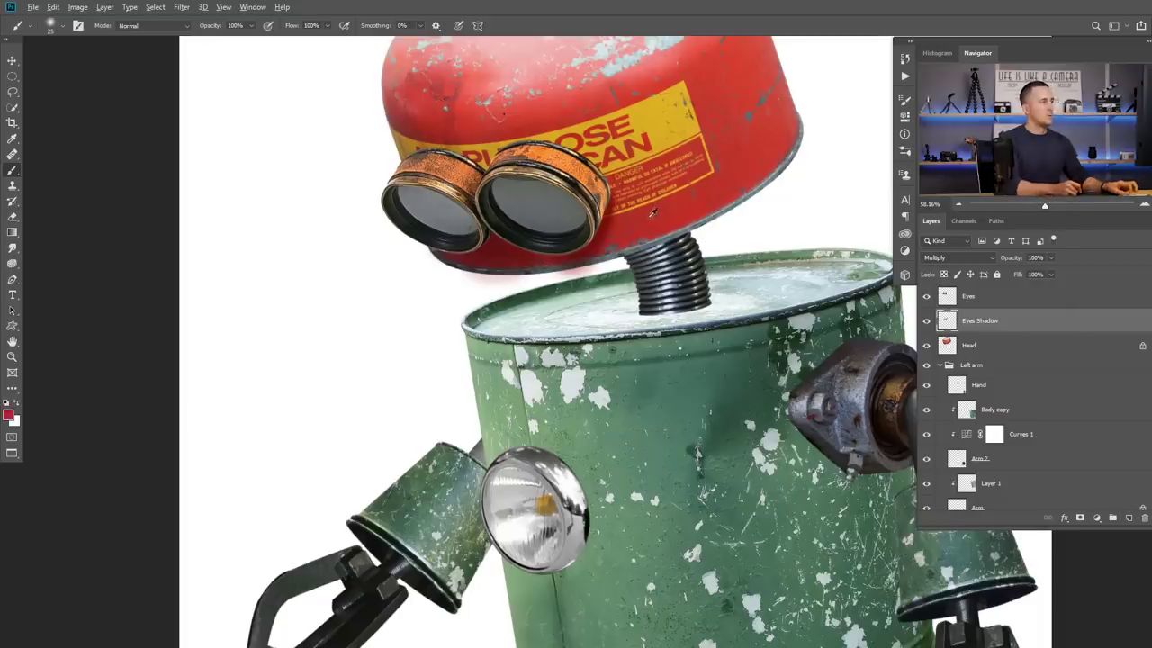
{"action": "left_click", "coordinate": [9, 414]}
{"action": "left_click", "coordinate": [407, 377]}
{"action": "left_click_drag", "start_coordinate": [387, 305], "coordinate": [389, 343]}
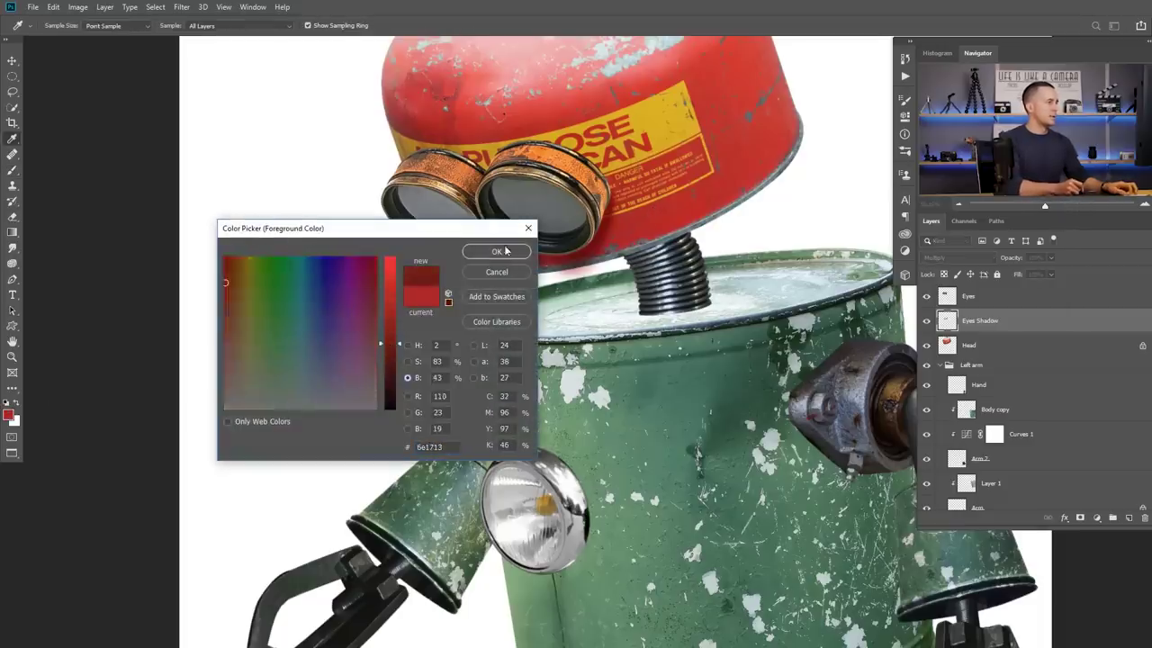
{"action": "left_click", "coordinate": [506, 251]}
{"action": "key", "text": "2"}
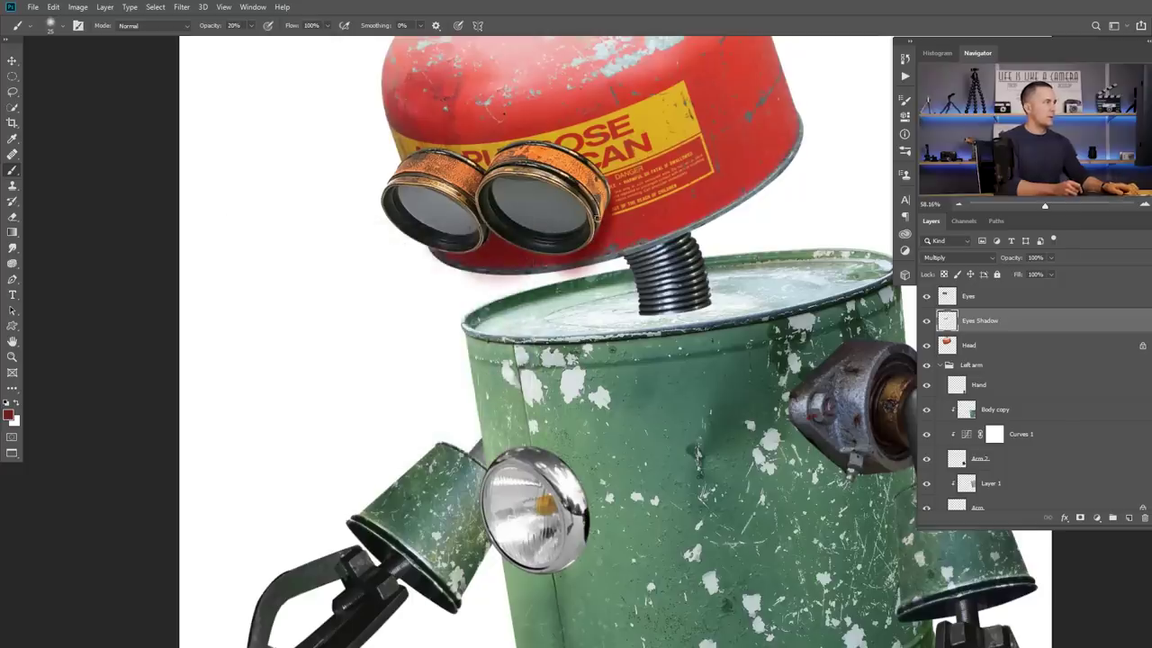
- Paint and deepen the shadow close beneath the larger goggle with varying brush sizes, darkening the foreground colour to #4f100e
{"action": "scroll", "coordinate": [588, 238], "scroll_direction": "up", "scroll_amount": 3}
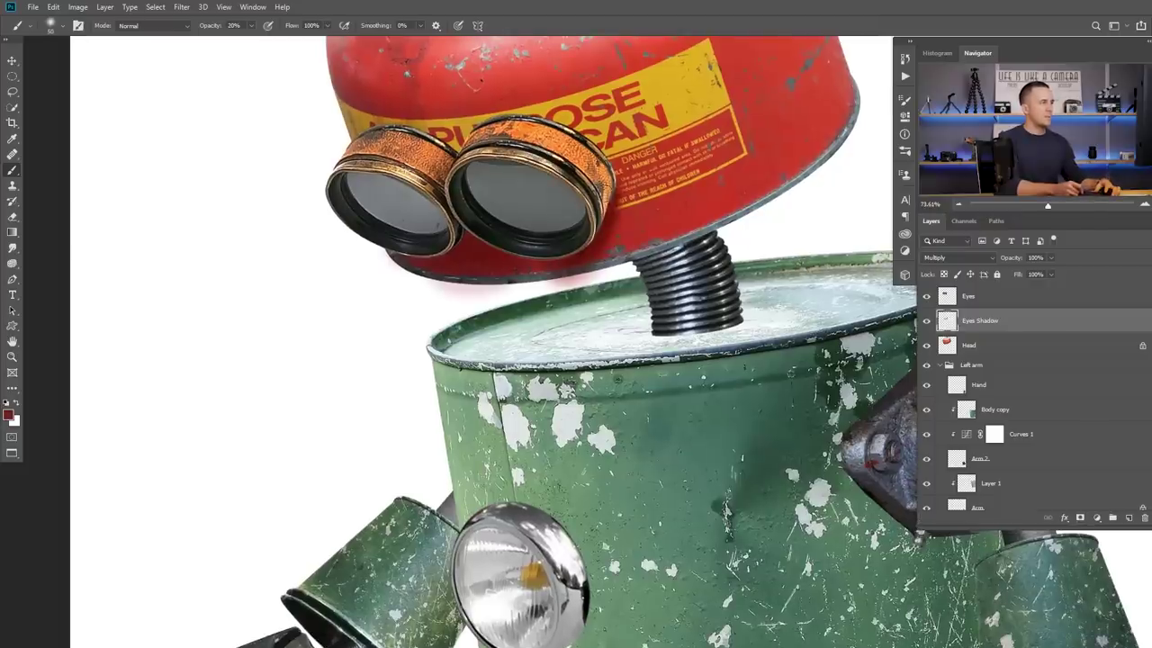
{"action": "key", "text": "]"}
{"action": "key", "text": "]"}
{"action": "key", "text": "]"}
{"action": "key", "text": "]"}
{"action": "key", "text": "]"}
{"action": "key", "text": "]"}
{"action": "left_click_drag", "start_coordinate": [586, 236], "coordinate": [570, 242]}
{"action": "key", "text": "["}
{"action": "key", "text": "["}
{"action": "key", "text": "["}
{"action": "key", "text": "["}
{"action": "key", "text": "["}
{"action": "key", "text": "["}
{"action": "key", "text": "["}
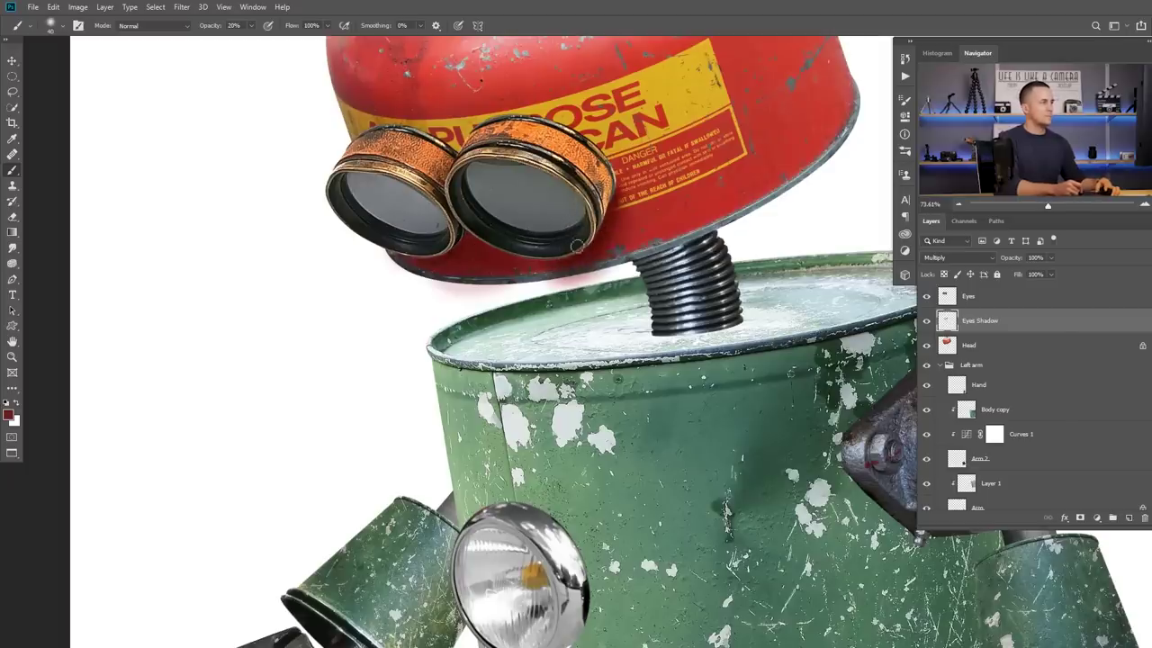
{"action": "left_click", "coordinate": [9, 415]}
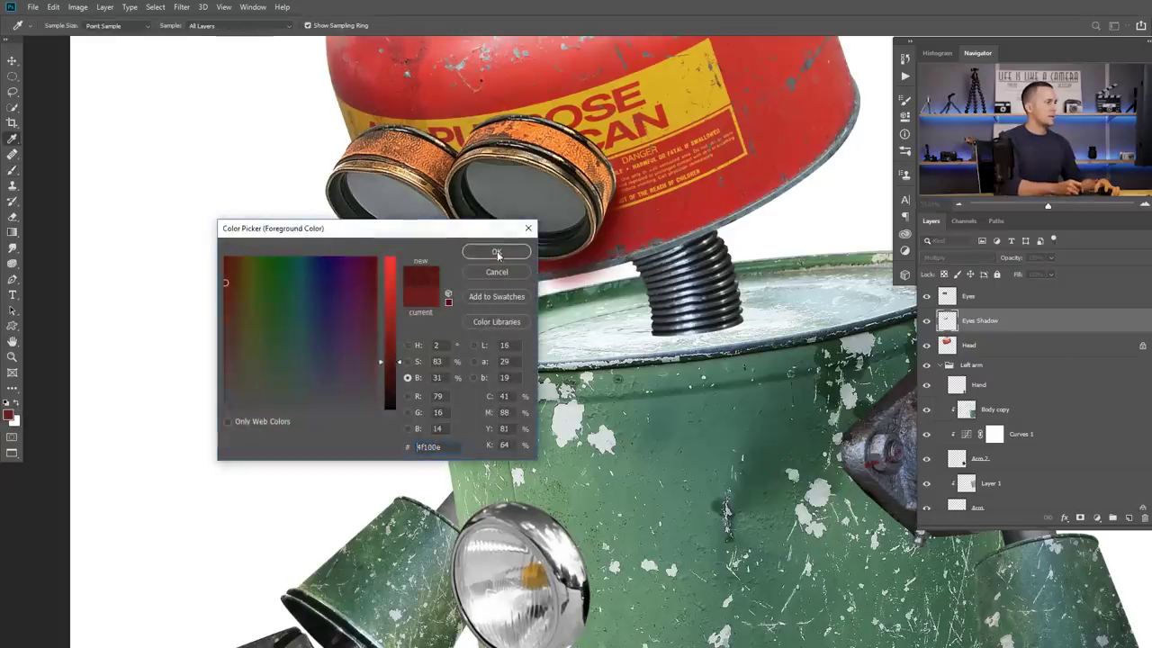
{"action": "left_click", "coordinate": [496, 252]}
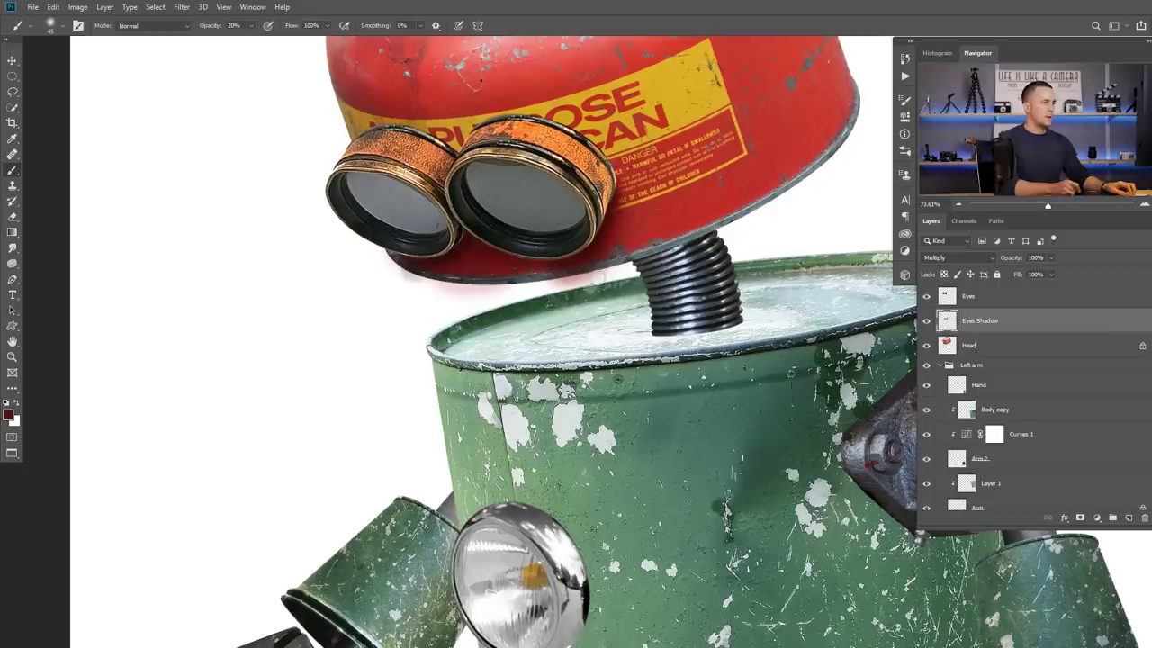
- Erase the red shadow that spills onto the white background below the head's lower edge
{"action": "key", "text": "e"}
{"action": "mouse_move", "coordinate": [386, 298]}
{"action": "left_mouse_down"}
{"action": "mouse_move", "coordinate": [409, 282]}
{"action": "mouse_move", "coordinate": [426, 287]}
{"action": "mouse_move", "coordinate": [392, 268]}
{"action": "mouse_move", "coordinate": [482, 294]}
{"action": "mouse_move", "coordinate": [425, 283]}
{"action": "mouse_move", "coordinate": [599, 282]}
{"action": "mouse_move", "coordinate": [529, 290]}
{"action": "mouse_move", "coordinate": [627, 268]}
{"action": "mouse_move", "coordinate": [526, 291]}
{"action": "left_mouse_up"}
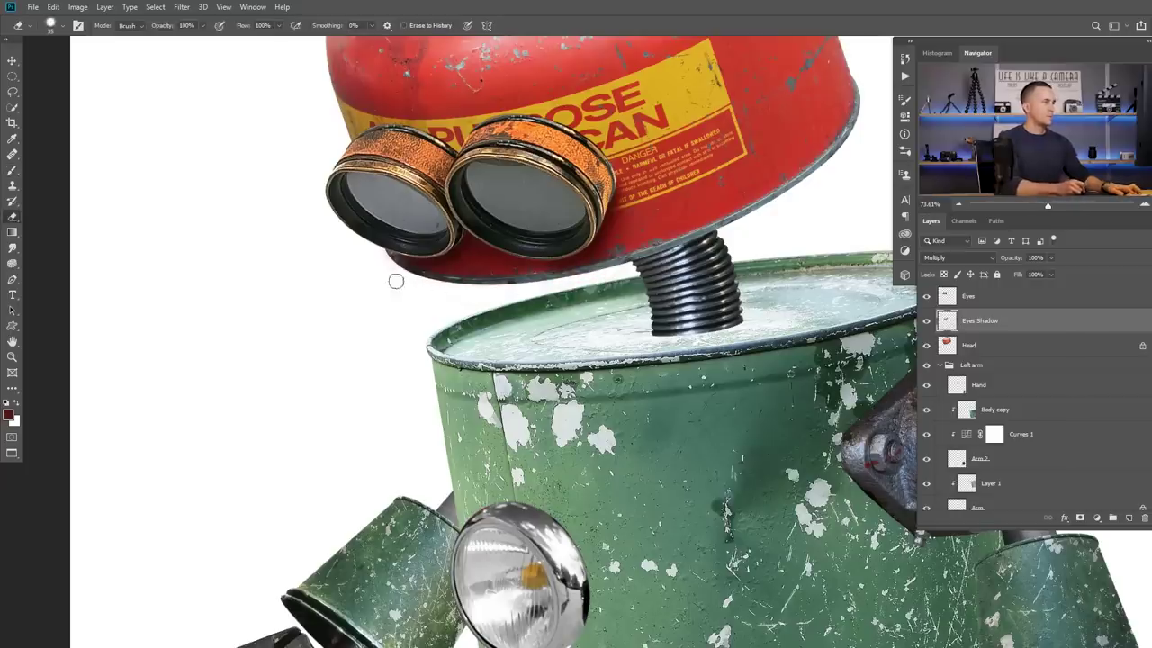
{"action": "left_click_drag", "start_coordinate": [548, 254], "coordinate": [478, 285]}
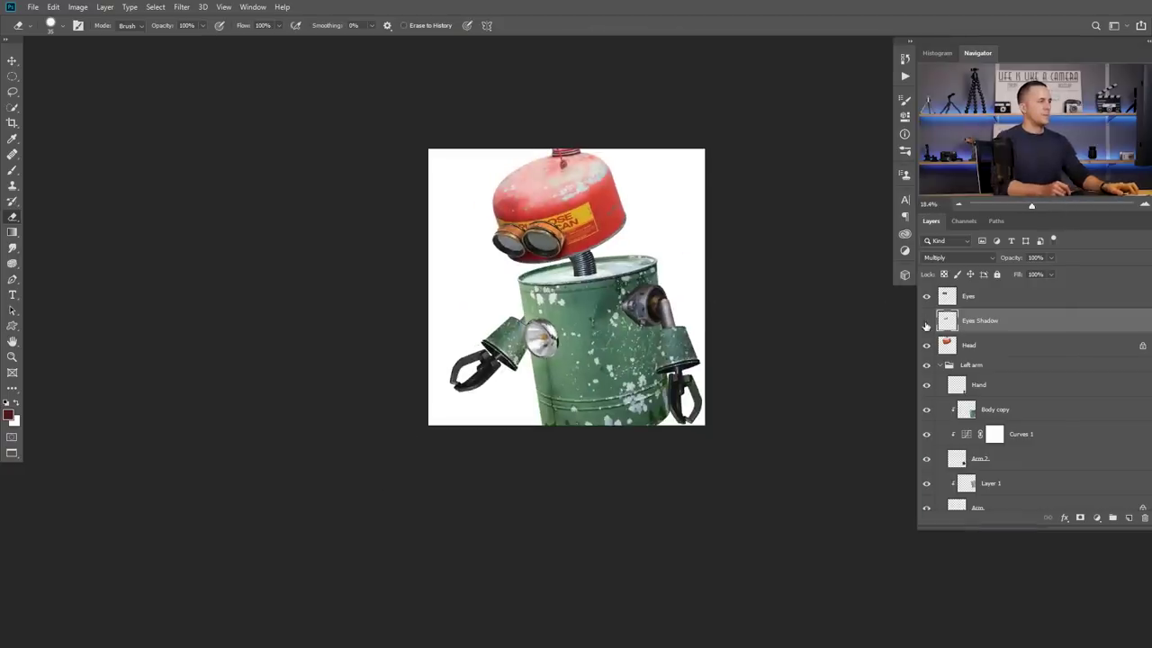
{"action": "scroll", "coordinate": [585, 245], "scroll_direction": "up", "scroll_amount": 2}
{"action": "scroll", "coordinate": [599, 248], "scroll_direction": "up", "scroll_amount": 3}
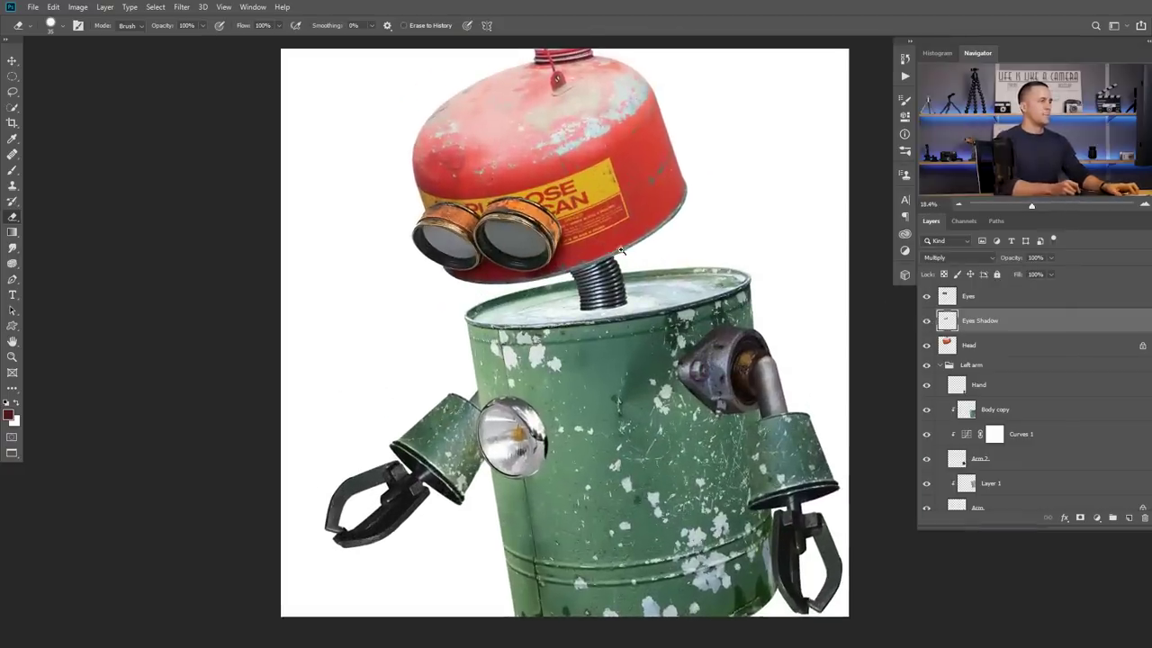
- Try a faint shadow stroke at 10% brush opacity across the head's lower edge, and undo it
{"action": "key", "text": "b"}
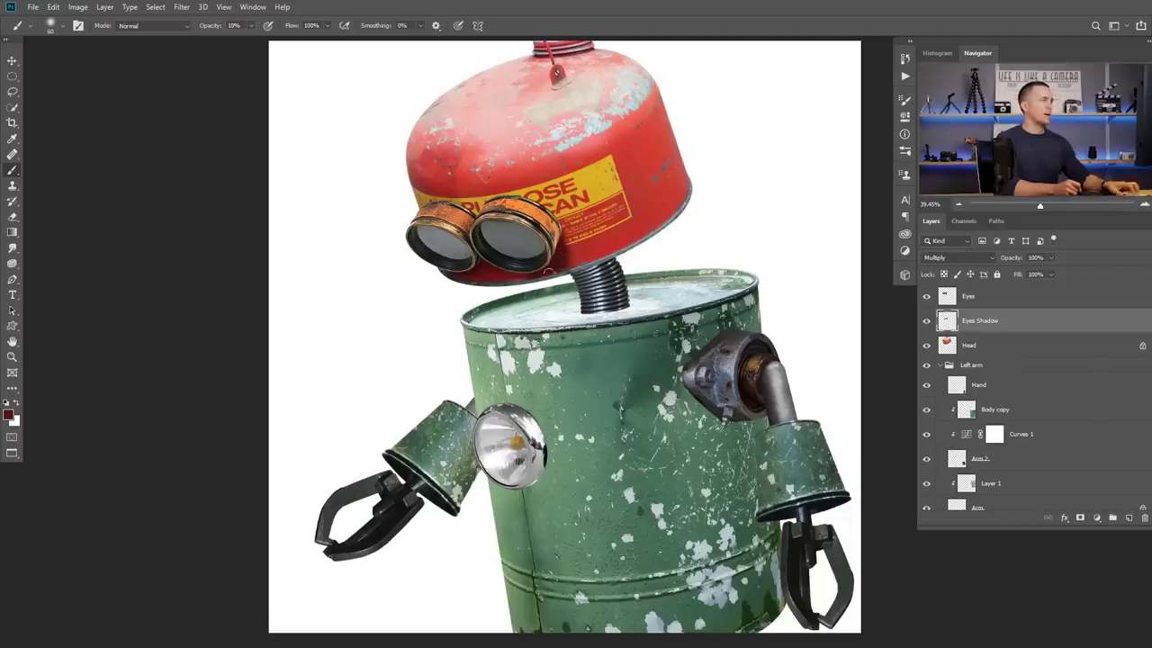
{"action": "scroll", "coordinate": [563, 245], "scroll_direction": "down", "scroll_amount": 3}
{"action": "scroll", "coordinate": [540, 261], "scroll_direction": "up", "scroll_amount": 2}
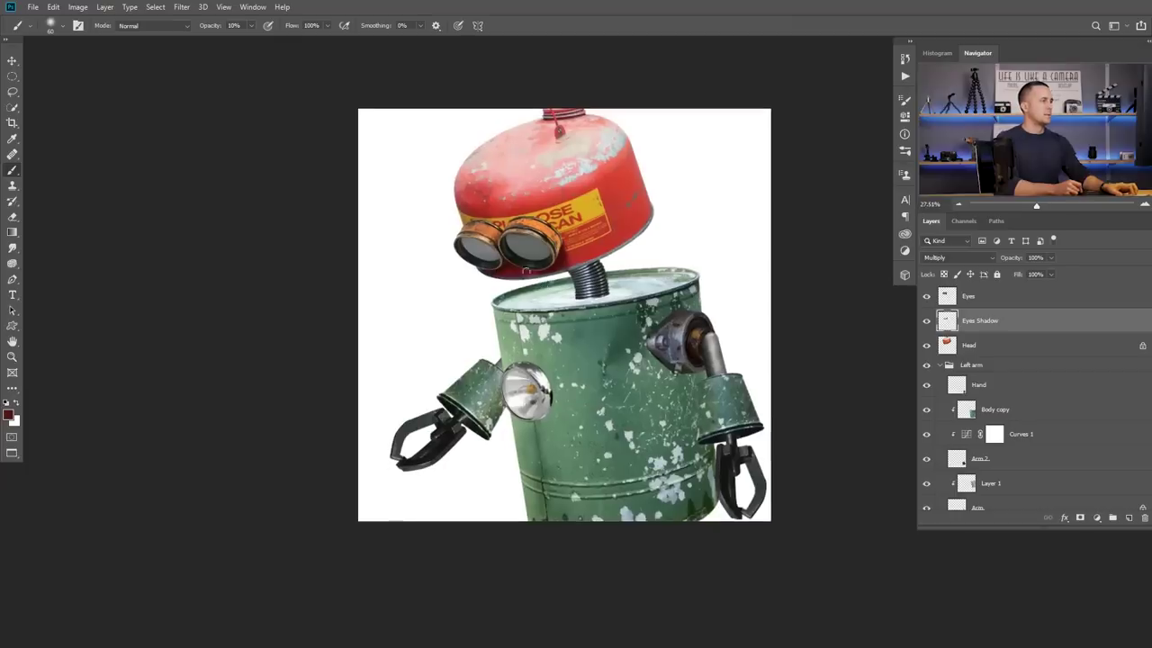
{"action": "scroll", "coordinate": [526, 270], "scroll_direction": "up", "scroll_amount": 3}
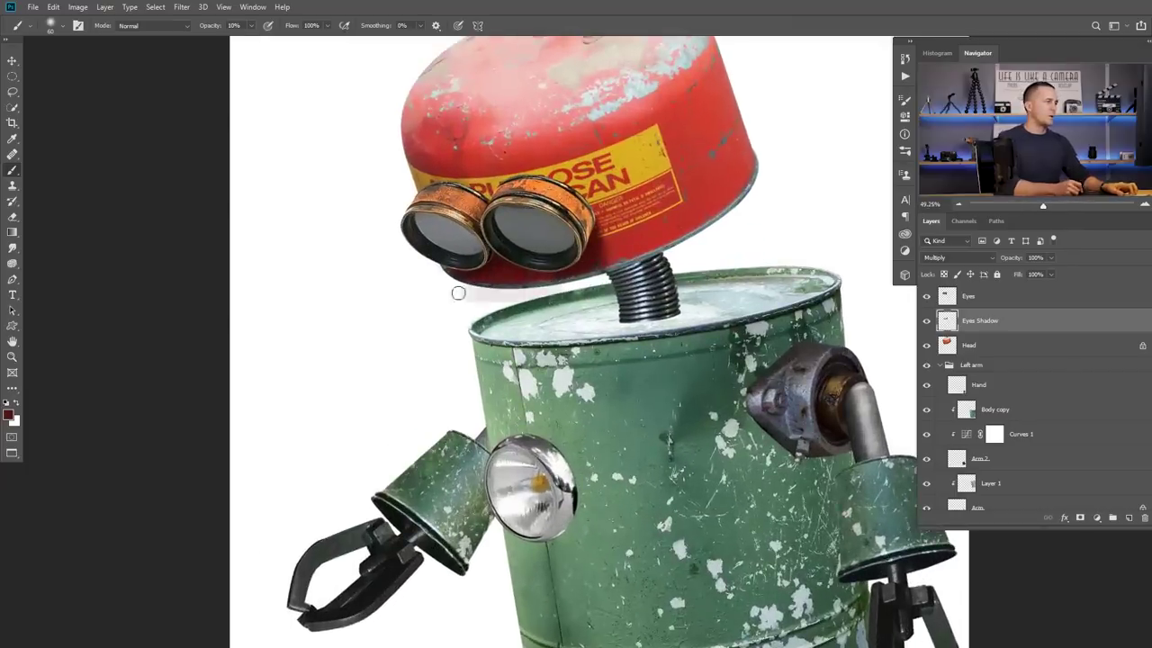
{"action": "key", "text": "ctrl+z"}
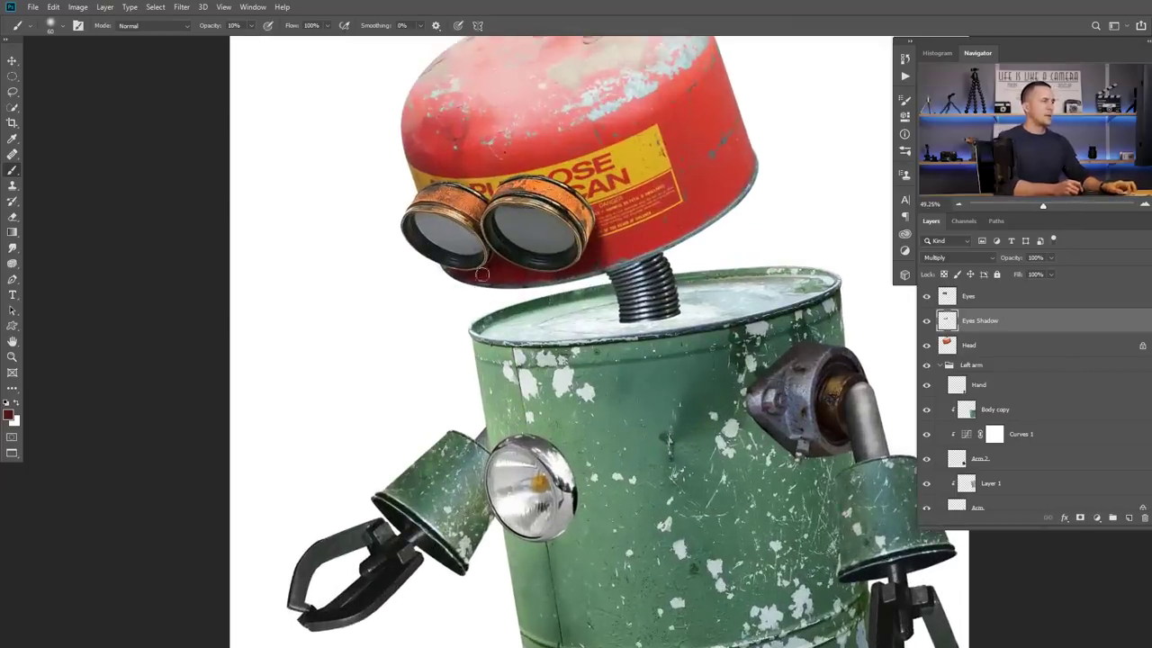
- Mask the Eyes Shadow layer to the outline of the Head layer, and make the layer's pixels active for painting
{"action": "left_click", "coordinate": [948, 345], "text": "ctrl"}
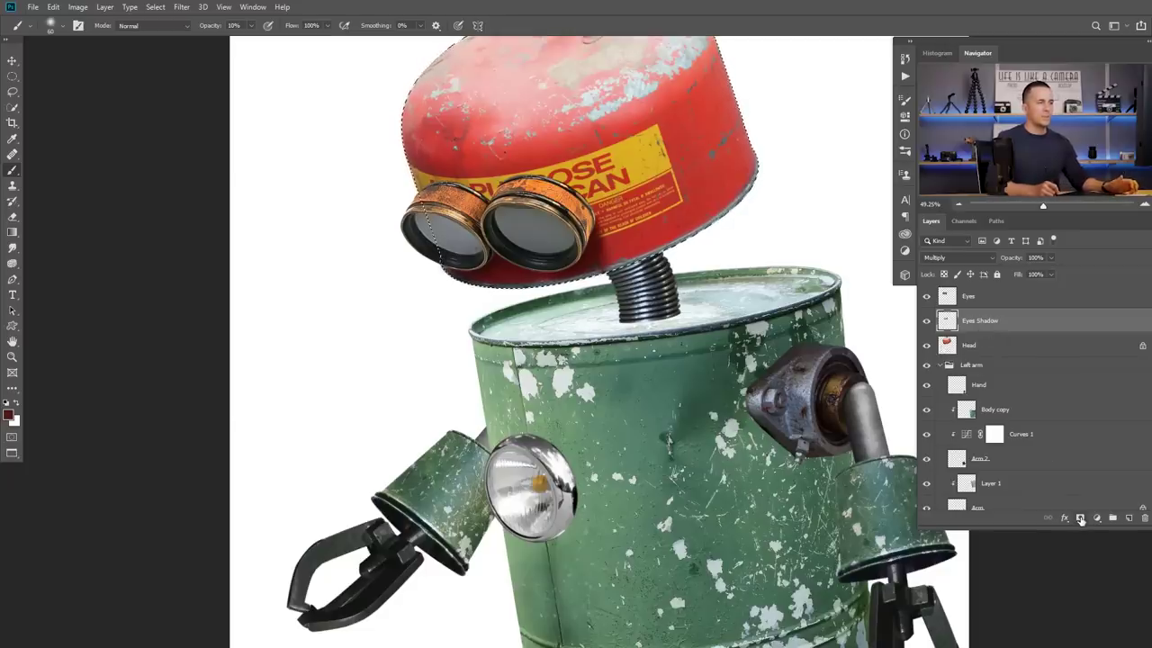
{"action": "left_click", "coordinate": [1080, 520]}
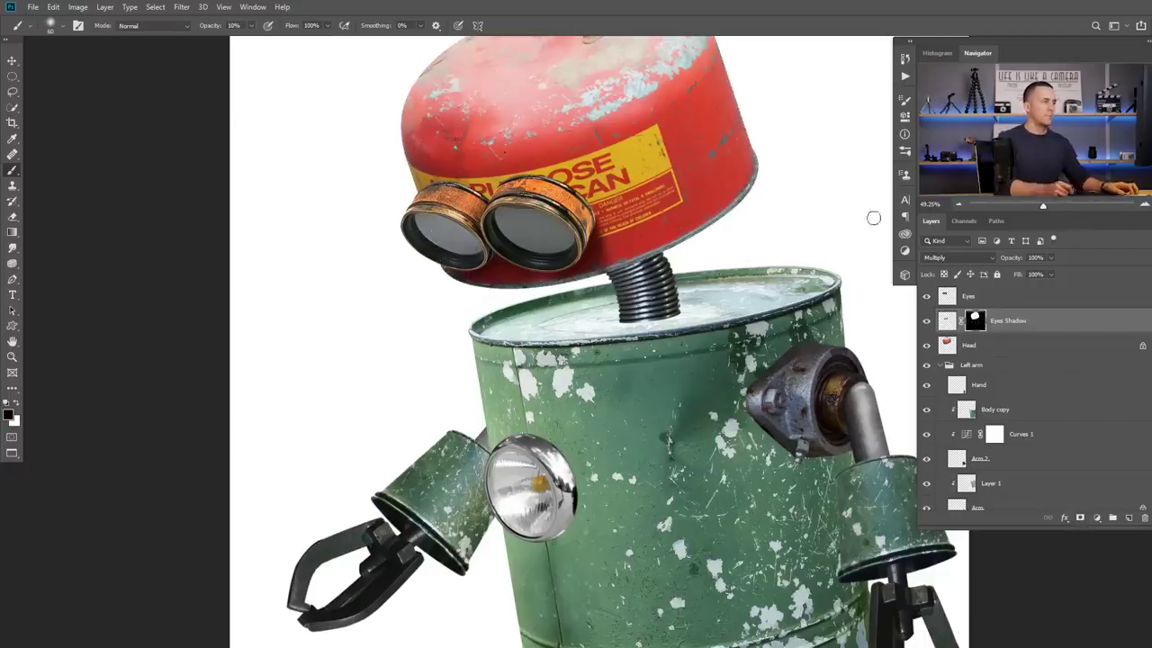
{"action": "left_click", "coordinate": [947, 320]}
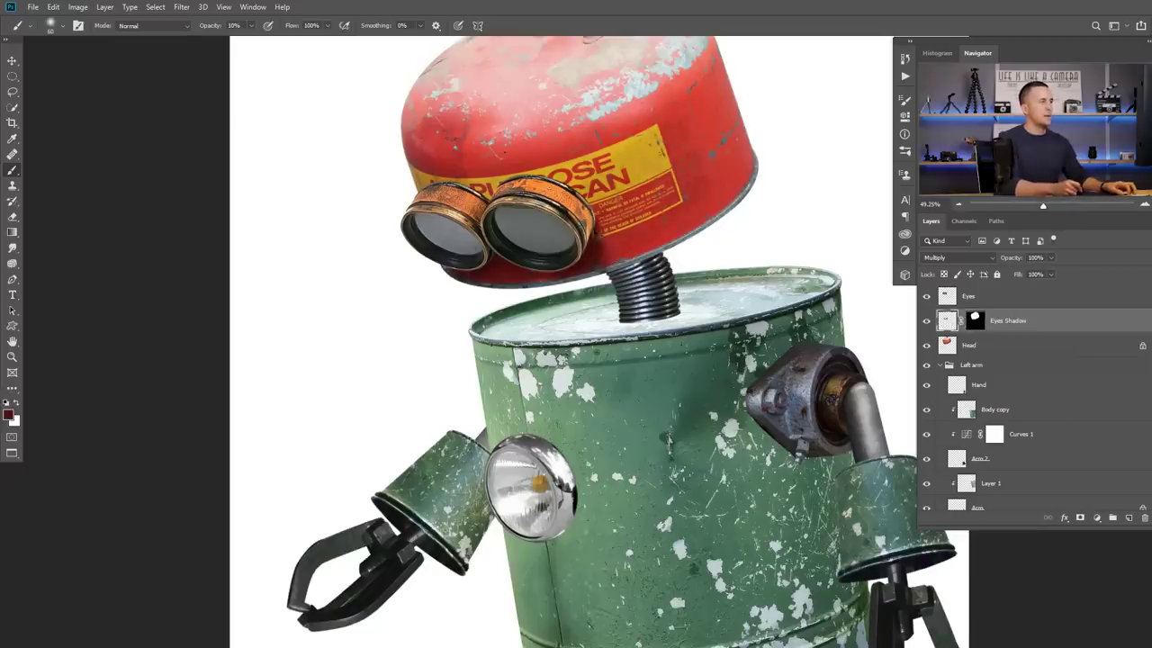
- Build up the shadow on the head beneath and beside the larger goggle, raising the brush opacity from 10% to 40%
{"action": "key", "text": "ctrl+z"}
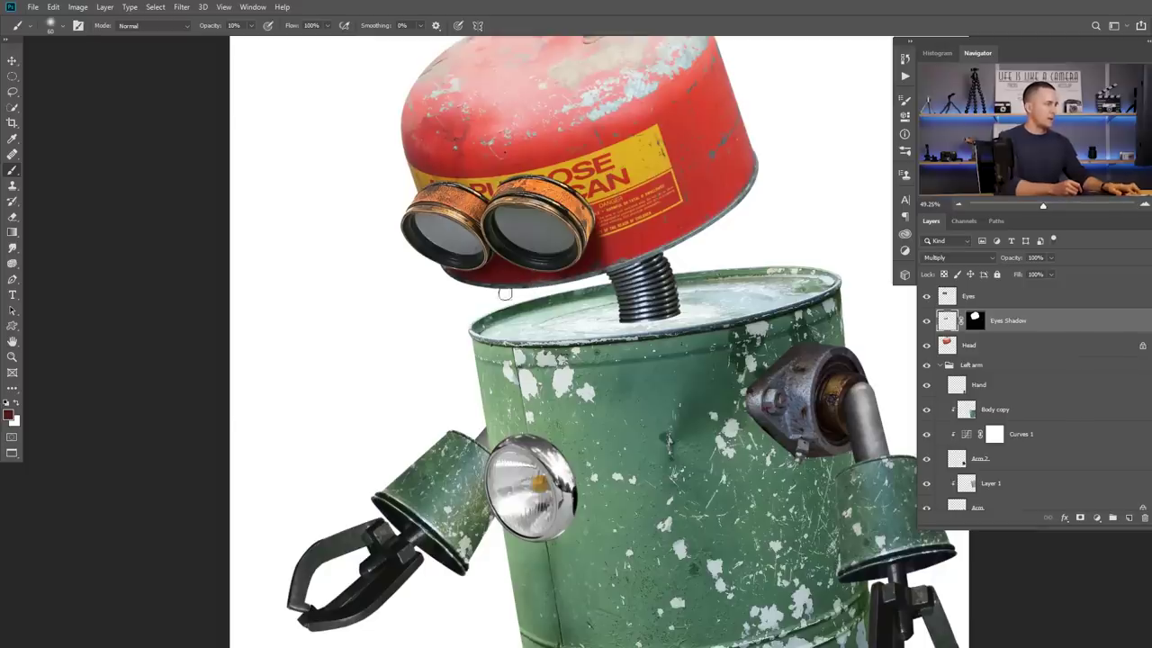
{"action": "key", "text": "e"}
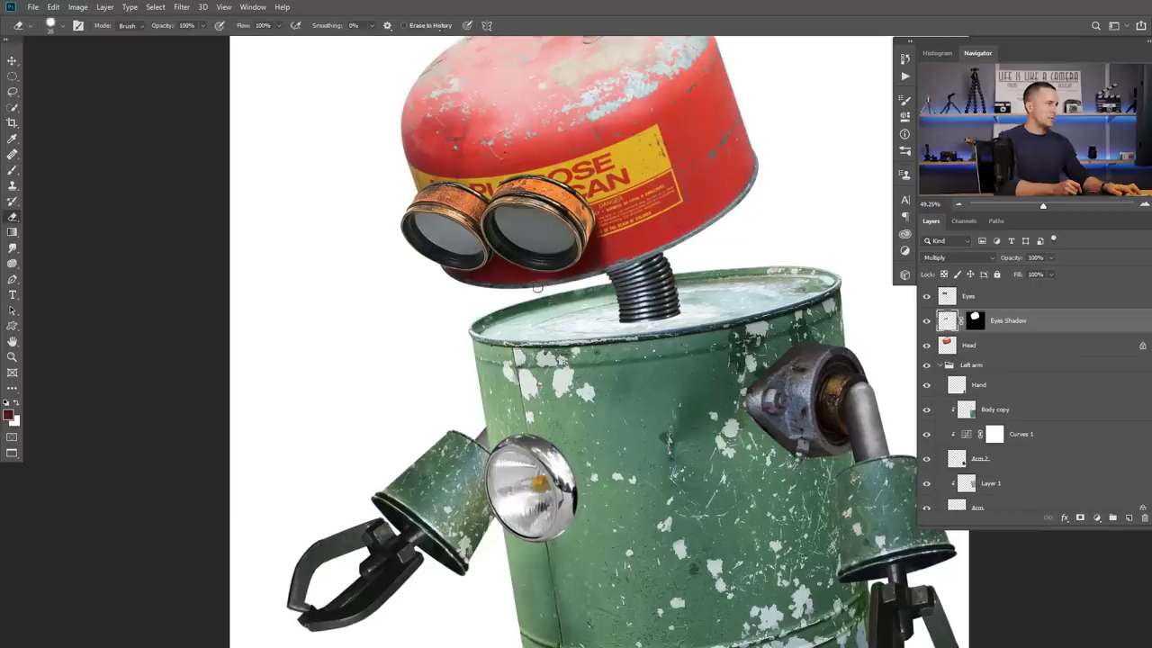
{"action": "key", "text": "b"}
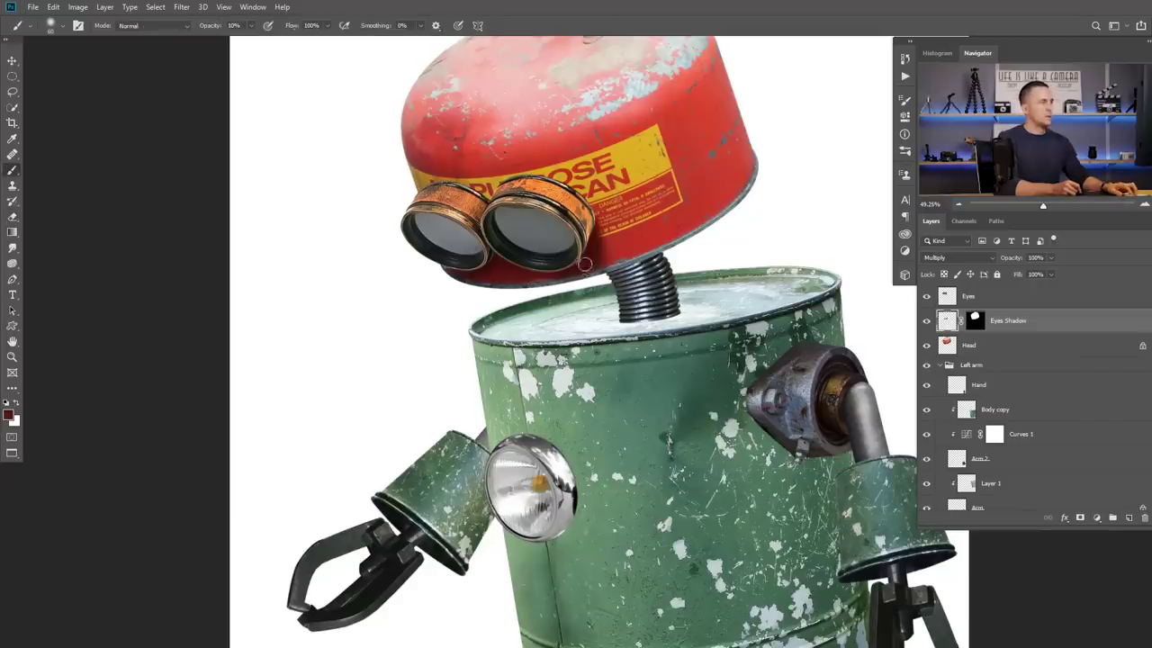
{"action": "scroll", "coordinate": [584, 268], "scroll_direction": "down", "scroll_amount": 3}
{"action": "scroll", "coordinate": [540, 234], "scroll_direction": "up", "scroll_amount": 2}
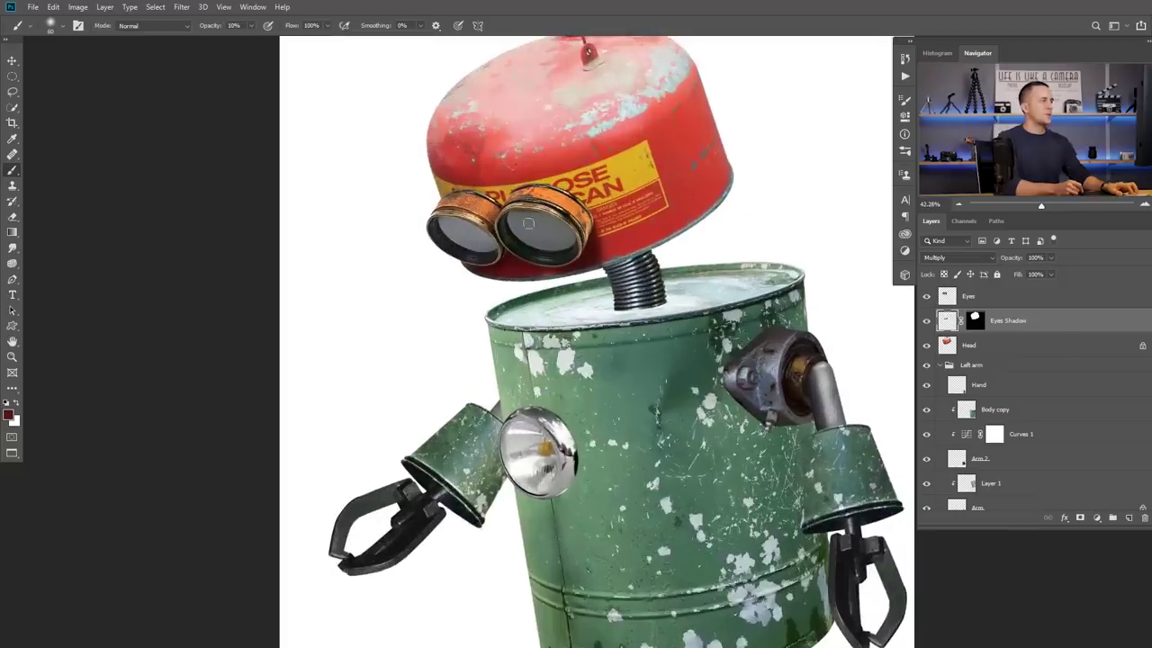
{"action": "scroll", "coordinate": [528, 223], "scroll_direction": "down", "scroll_amount": 5}
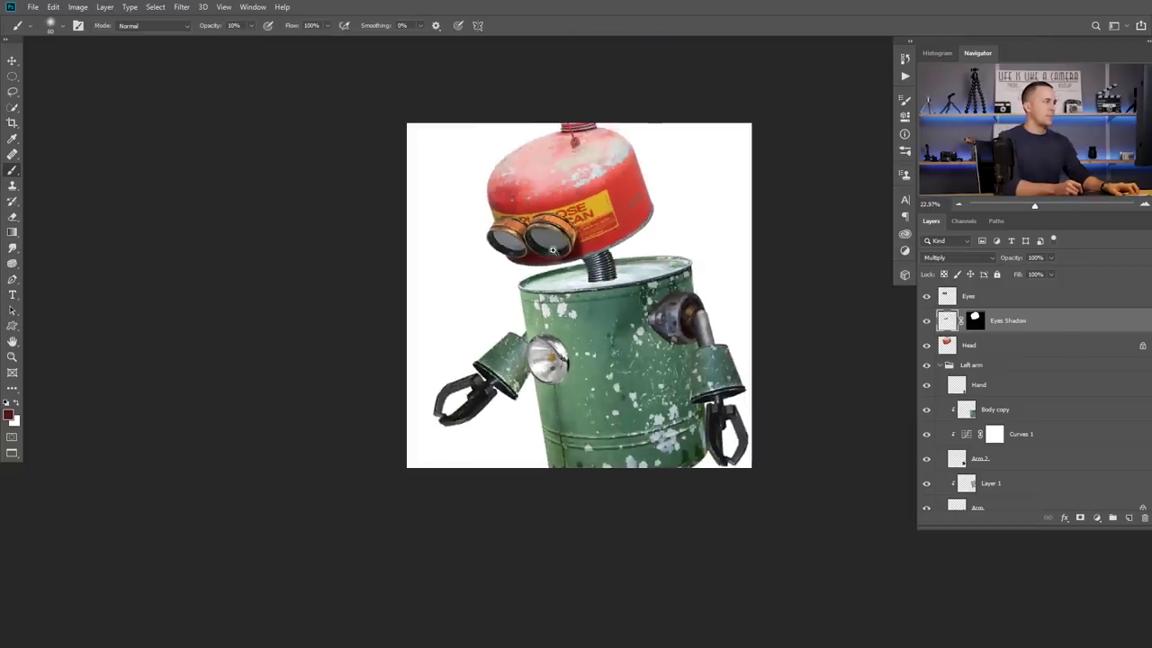
{"action": "scroll", "coordinate": [553, 249], "scroll_direction": "up", "scroll_amount": 3}
{"action": "scroll", "coordinate": [577, 241], "scroll_direction": "down", "scroll_amount": 3}
{"action": "scroll", "coordinate": [586, 253], "scroll_direction": "up", "scroll_amount": 3}
{"action": "scroll", "coordinate": [606, 255], "scroll_direction": "up", "scroll_amount": 4}
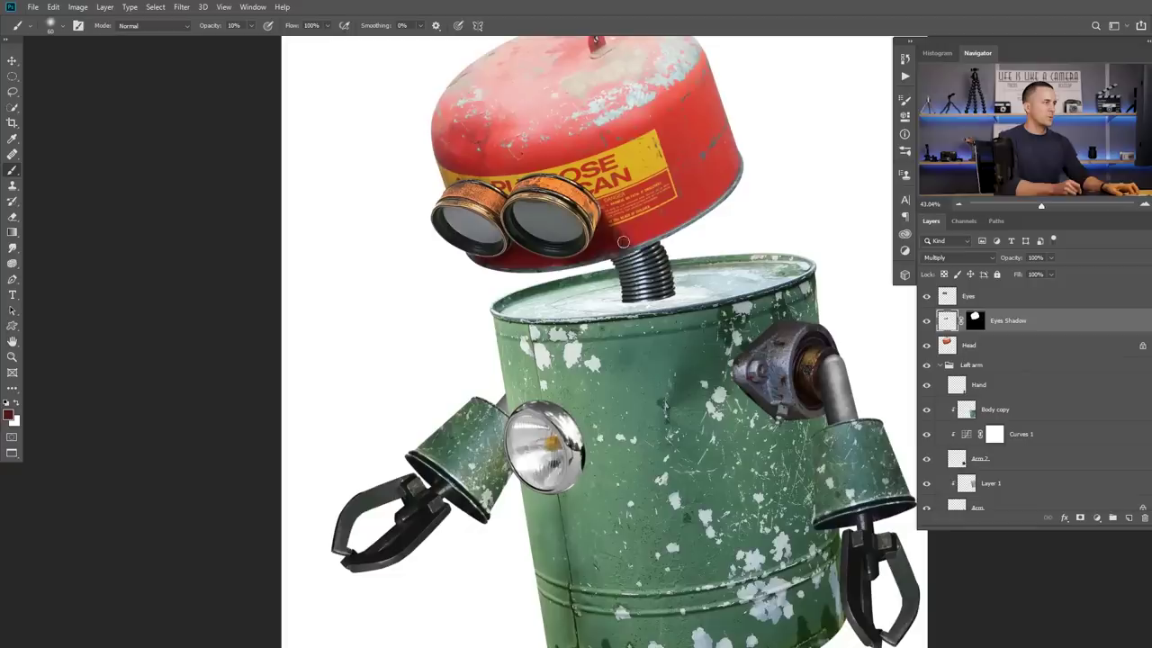
{"action": "key", "text": "4"}
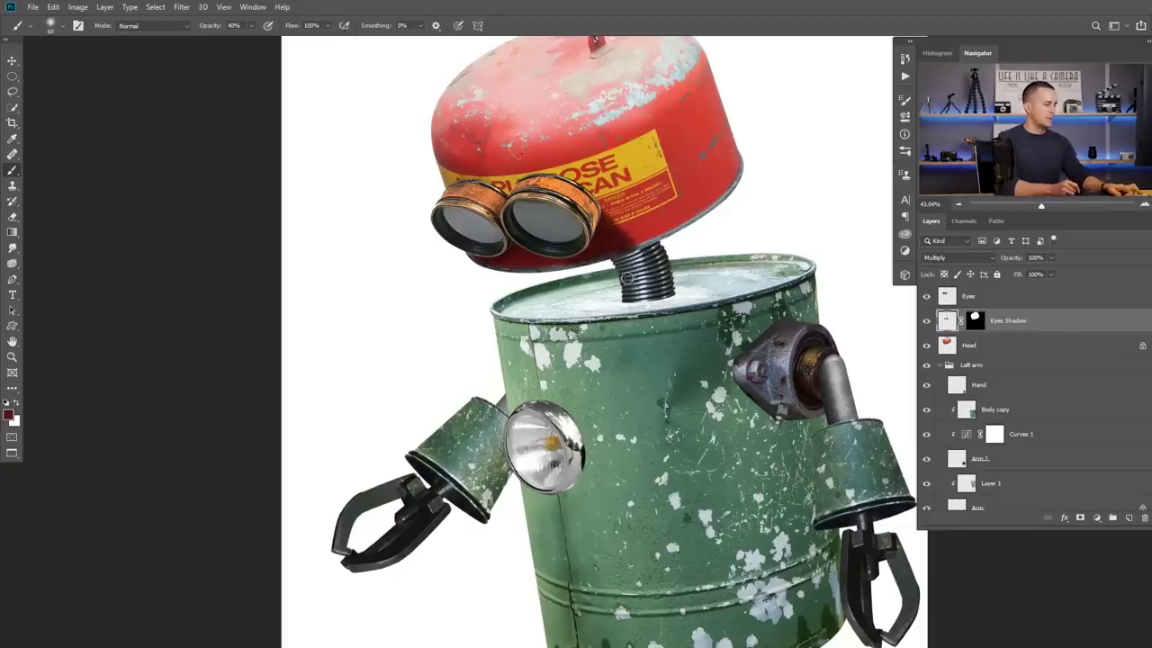
- Configure the eraser as a soft tip with 0% hardness and 10% opacity
{"action": "key", "text": "e"}
{"action": "right_click", "coordinate": [633, 280]}
{"action": "left_click_drag", "start_coordinate": [704, 248], "coordinate": [696, 249]}
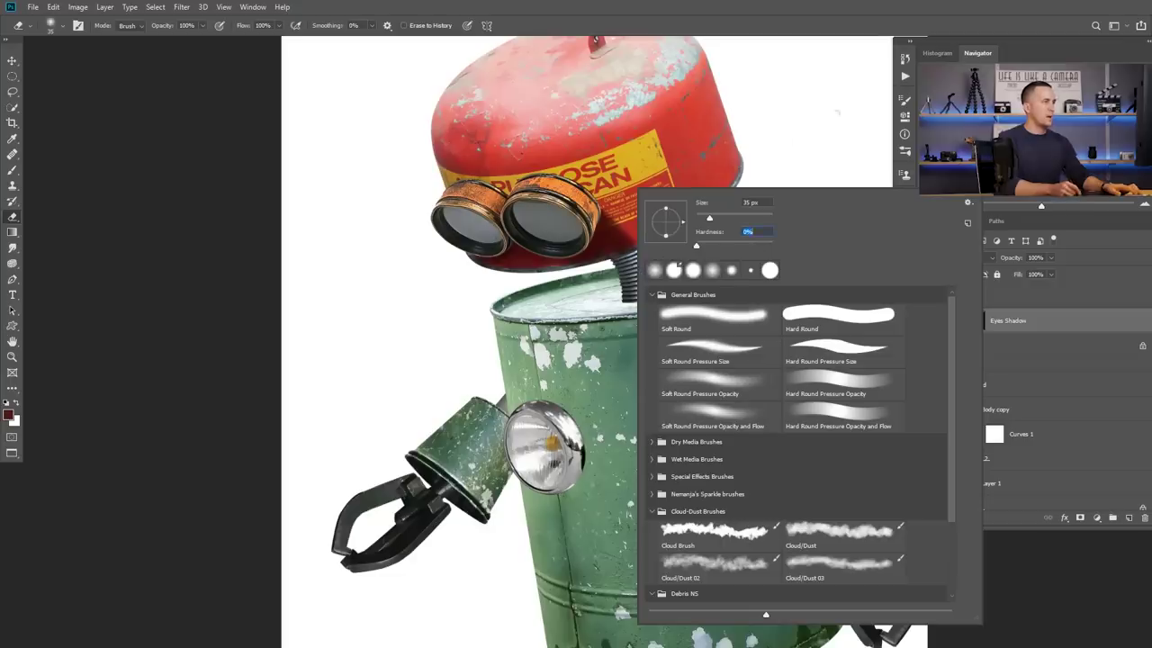
{"action": "type", "text": "1"}
{"action": "left_click_drag", "start_coordinate": [700, 250], "coordinate": [683, 250]}
{"action": "key", "text": "Return"}
{"action": "key", "text": "1"}
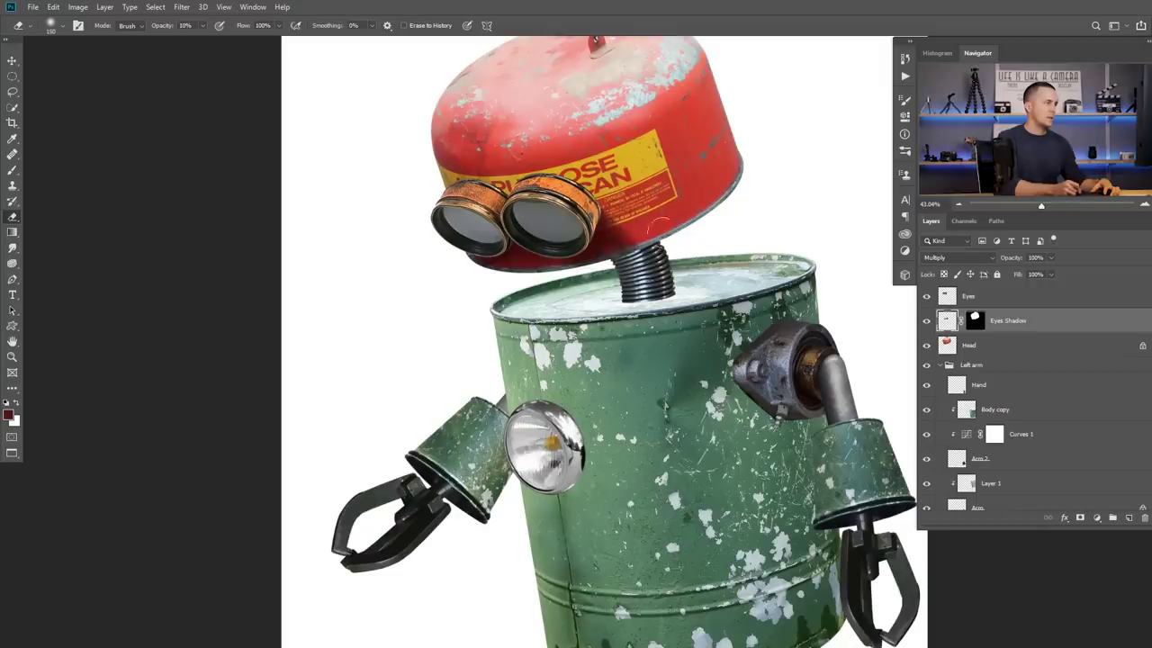
- Enlarge the eraser to 400 px and softly fade the outer edge of the goggle shadow on the head
{"action": "key", "text": "]"}
{"action": "key", "text": "]"}
{"action": "key", "text": "]"}
{"action": "key", "text": "]"}
{"action": "key", "text": "]"}
{"action": "key", "text": "]"}
{"action": "key", "text": "]"}
{"action": "key", "text": "]"}
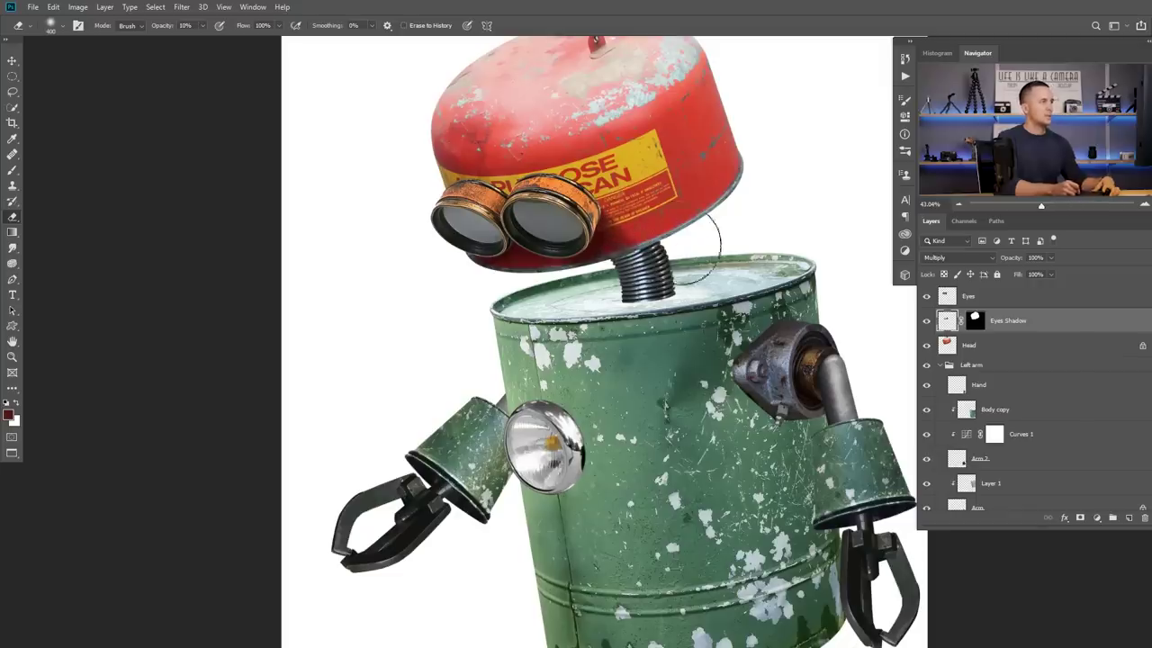
{"action": "left_click_drag", "start_coordinate": [628, 289], "coordinate": [601, 319]}
{"action": "scroll", "coordinate": [711, 320], "scroll_direction": "up", "scroll_amount": 2}
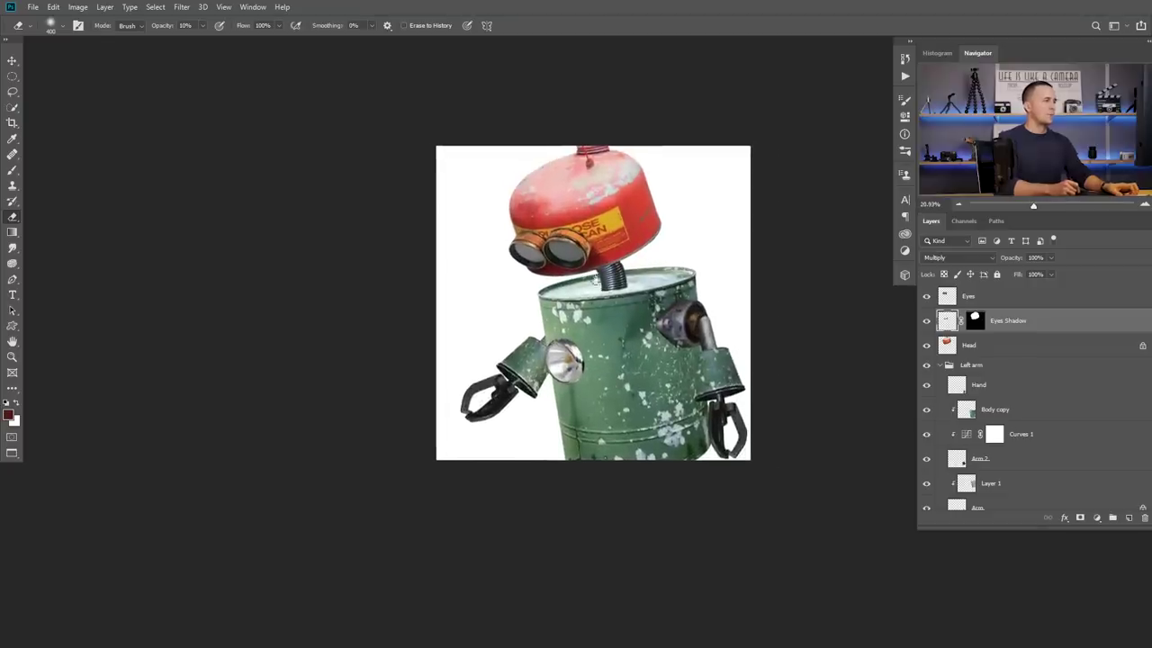
{"action": "scroll", "coordinate": [643, 331], "scroll_direction": "up", "scroll_amount": 1}
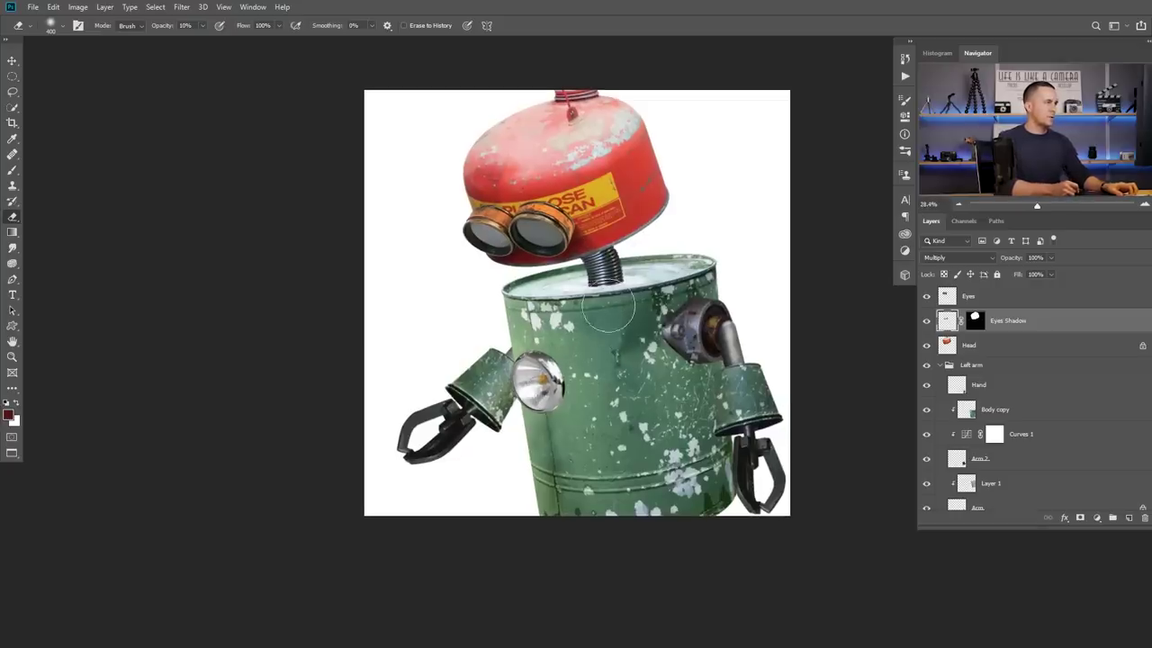
{"action": "left_click_drag", "start_coordinate": [638, 359], "coordinate": [595, 347]}
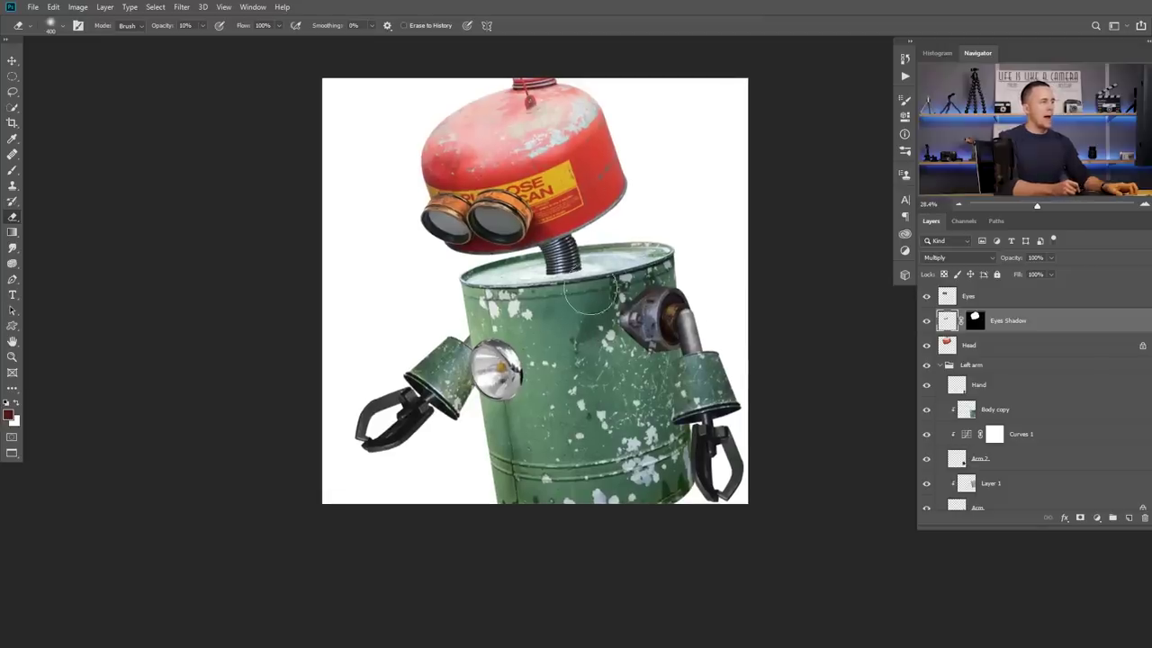
- Draw an elliptical selection over the green drum's lid and add a new layer directly above the Body layer
{"action": "scroll", "coordinate": [590, 288], "scroll_direction": "up", "scroll_amount": 4}
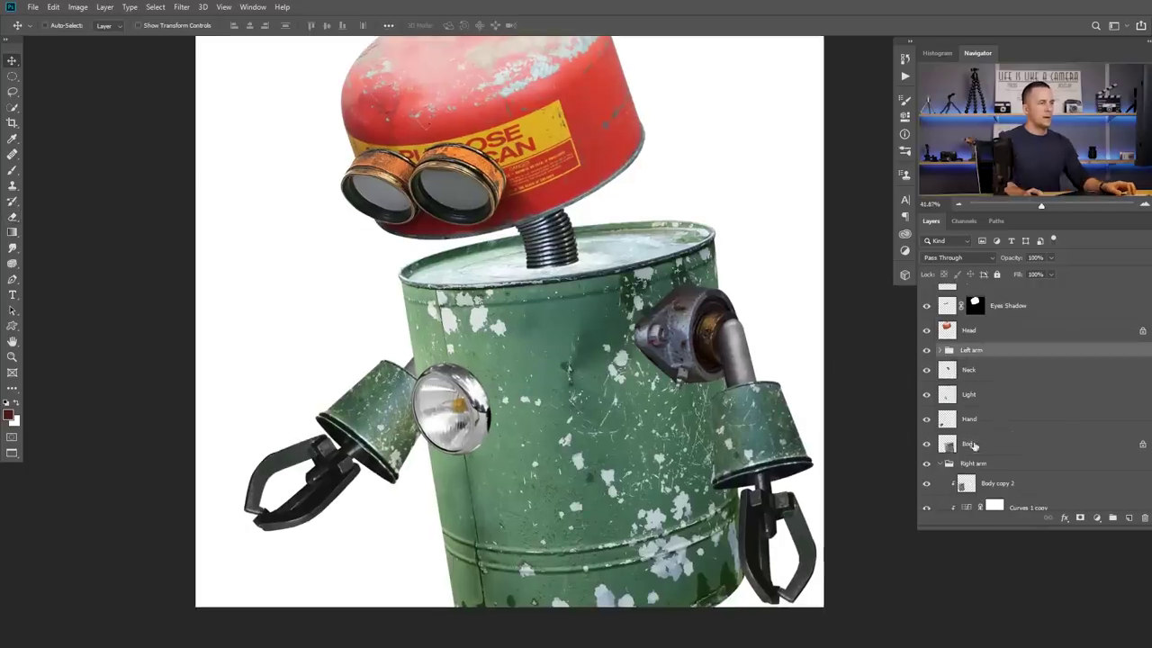
{"action": "left_click", "coordinate": [999, 444]}
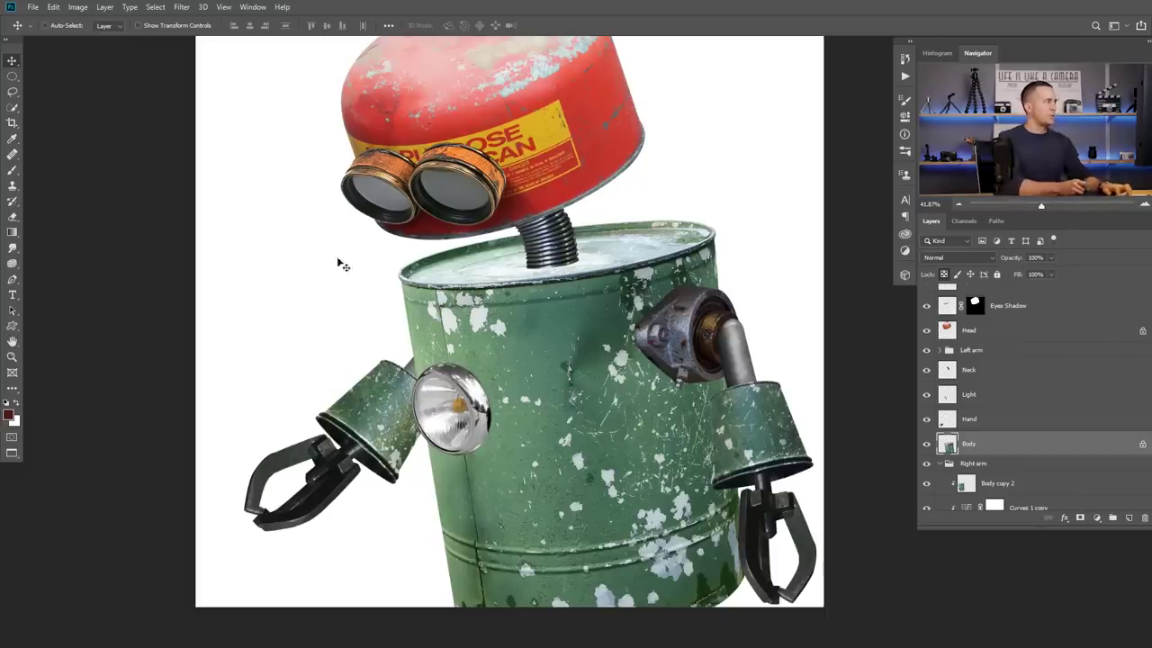
{"action": "left_click", "coordinate": [12, 76]}
{"action": "left_click_drag", "start_coordinate": [459, 241], "coordinate": [695, 277]}
{"action": "left_click", "coordinate": [1129, 518]}
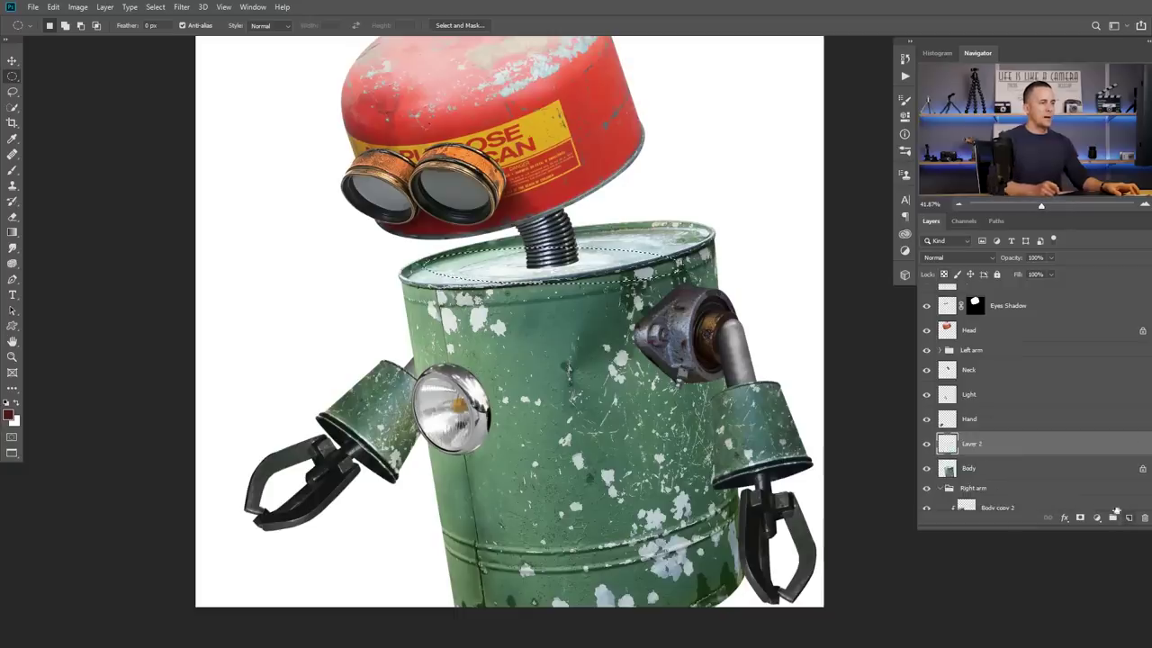
- Rename the new layer above Body as Body neck shadow
{"action": "double_click", "coordinate": [974, 443]}
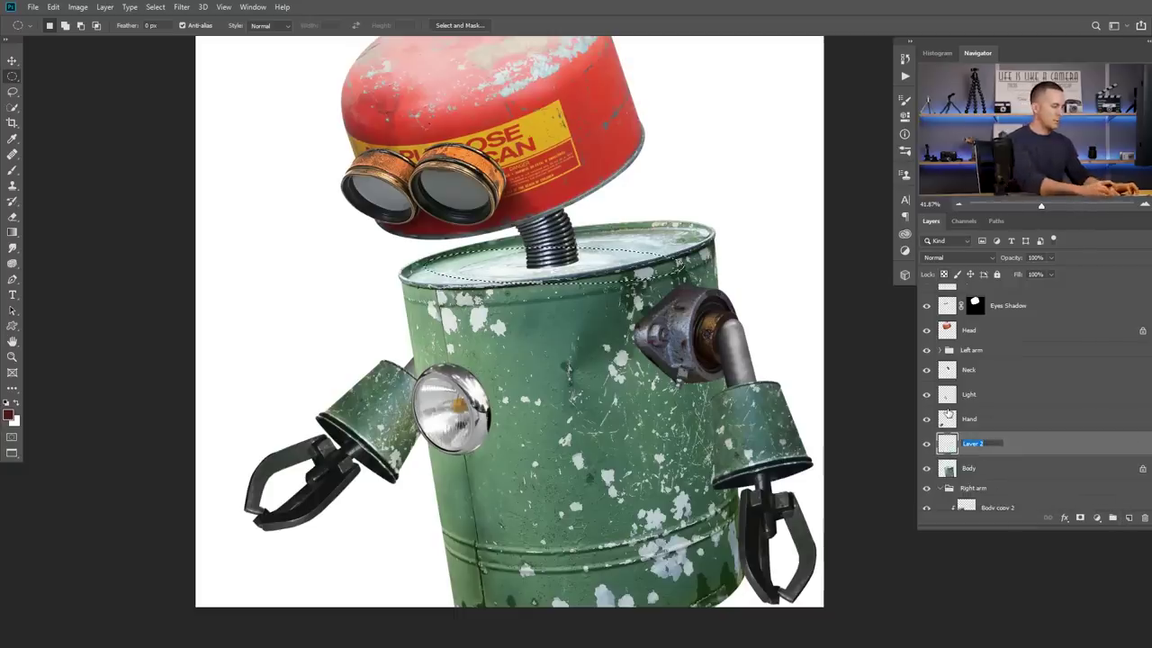
{"action": "type", "text": "Body"}
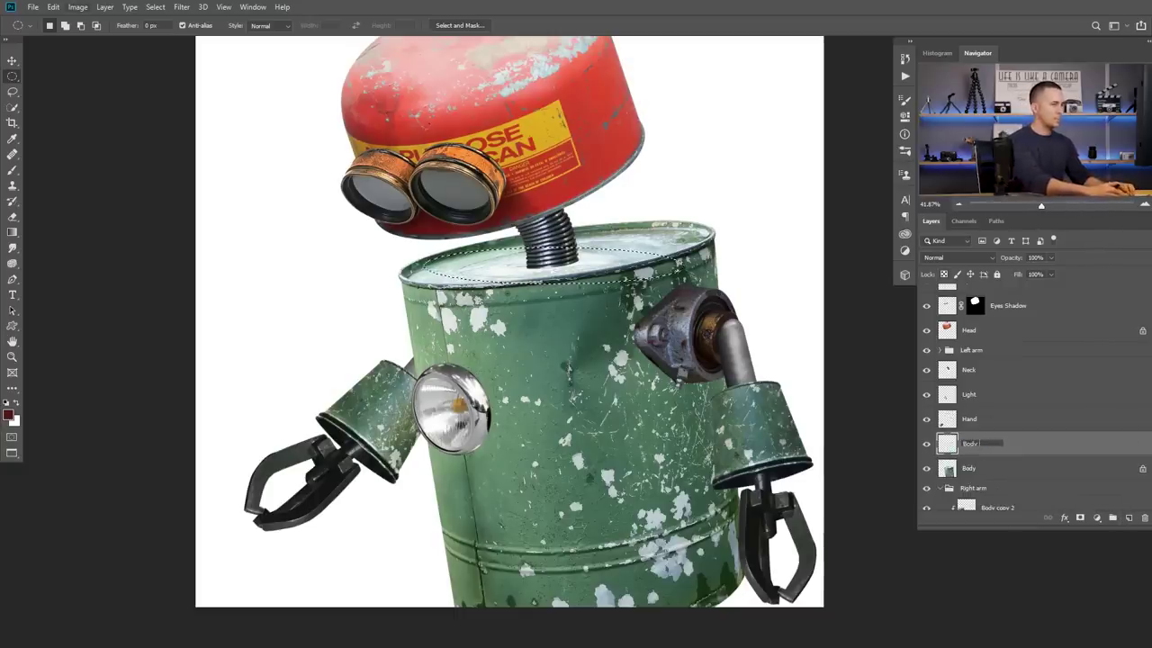
{"action": "type", "text": "eck shado"}
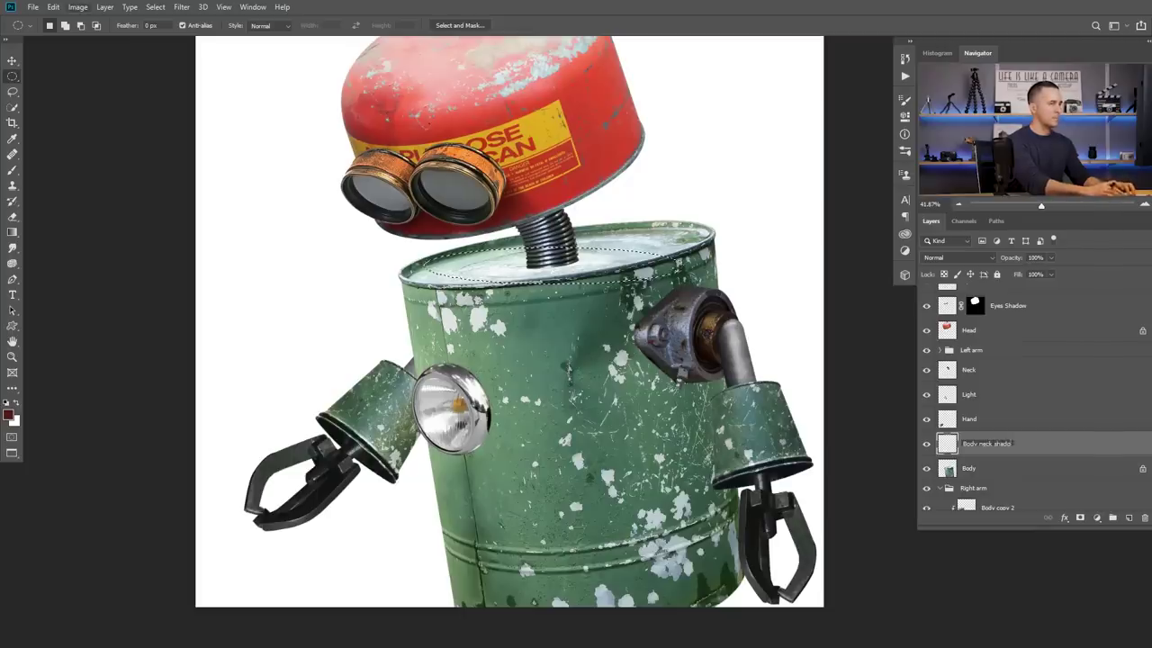
{"action": "type", "text": "w"}
{"action": "key", "text": "Return"}
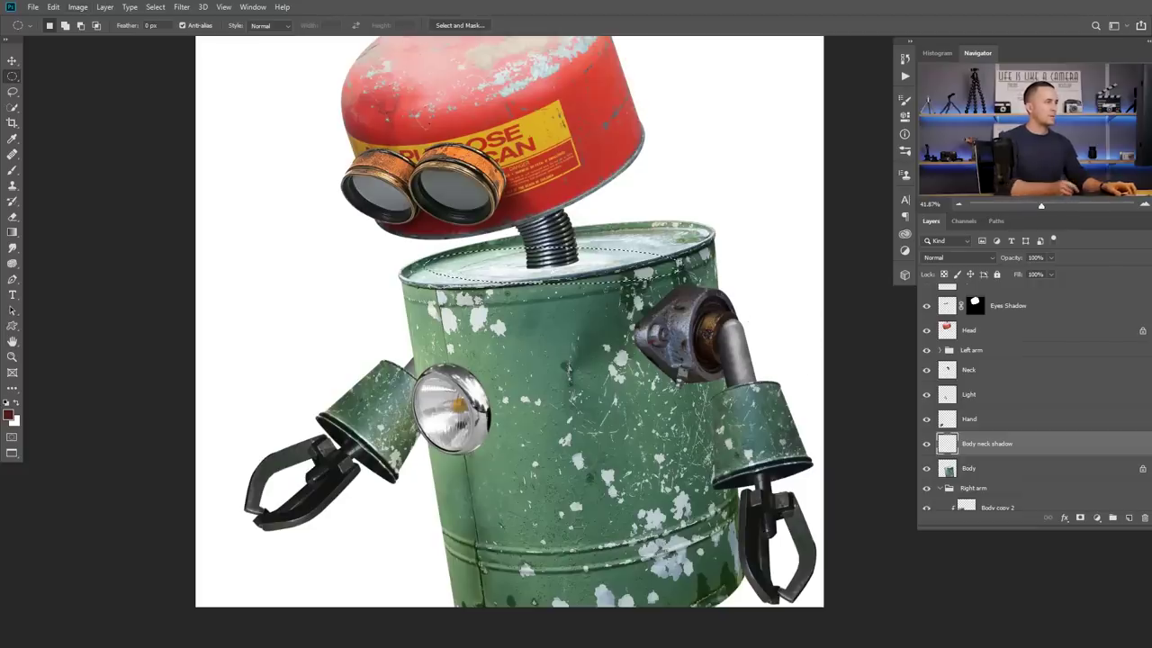
- Transform the elliptical selection, widening and skewing it so it follows the inner rim of the drum's lid
{"action": "right_click", "coordinate": [617, 273]}
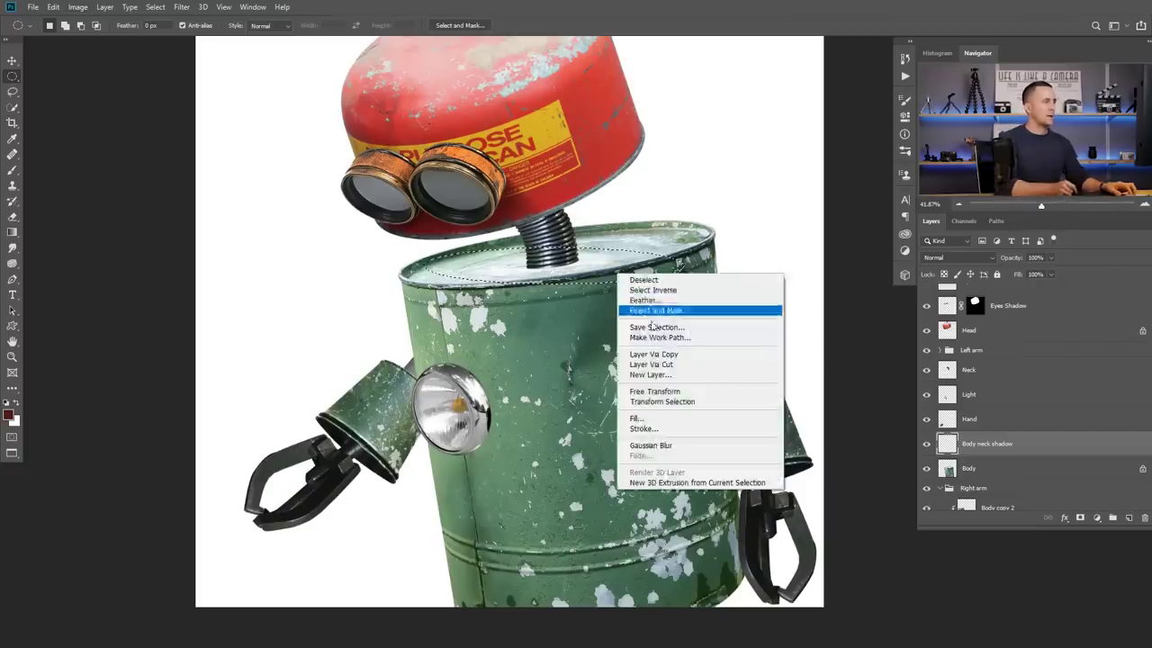
{"action": "left_click", "coordinate": [664, 402]}
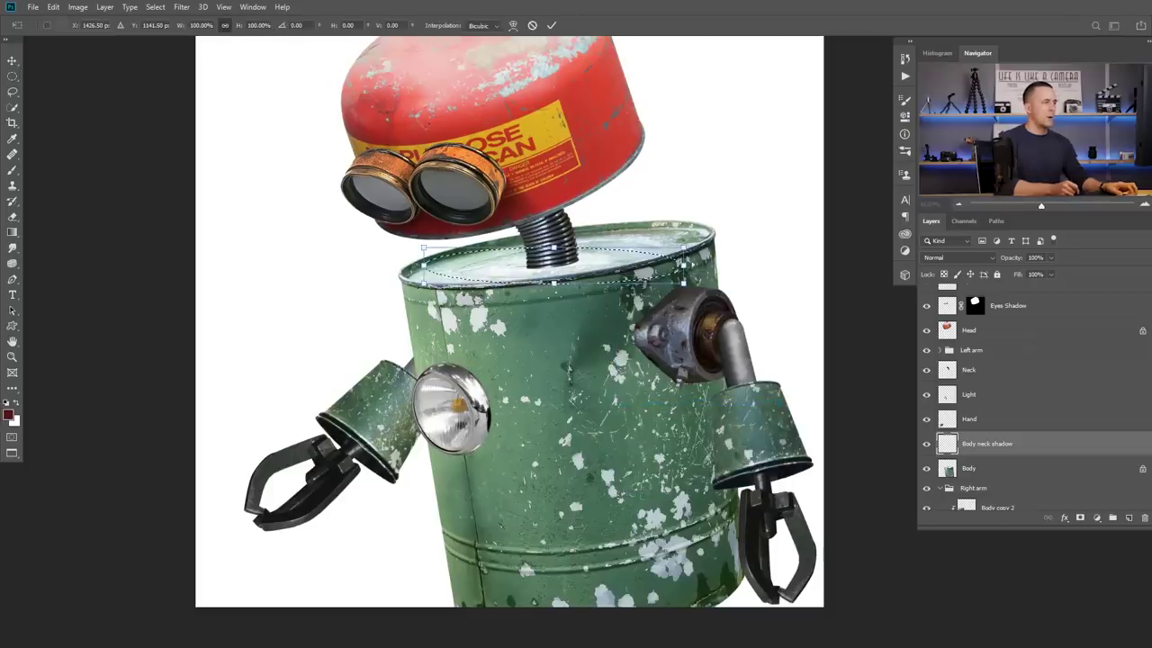
{"action": "left_click_drag", "start_coordinate": [724, 239], "coordinate": [711, 220]}
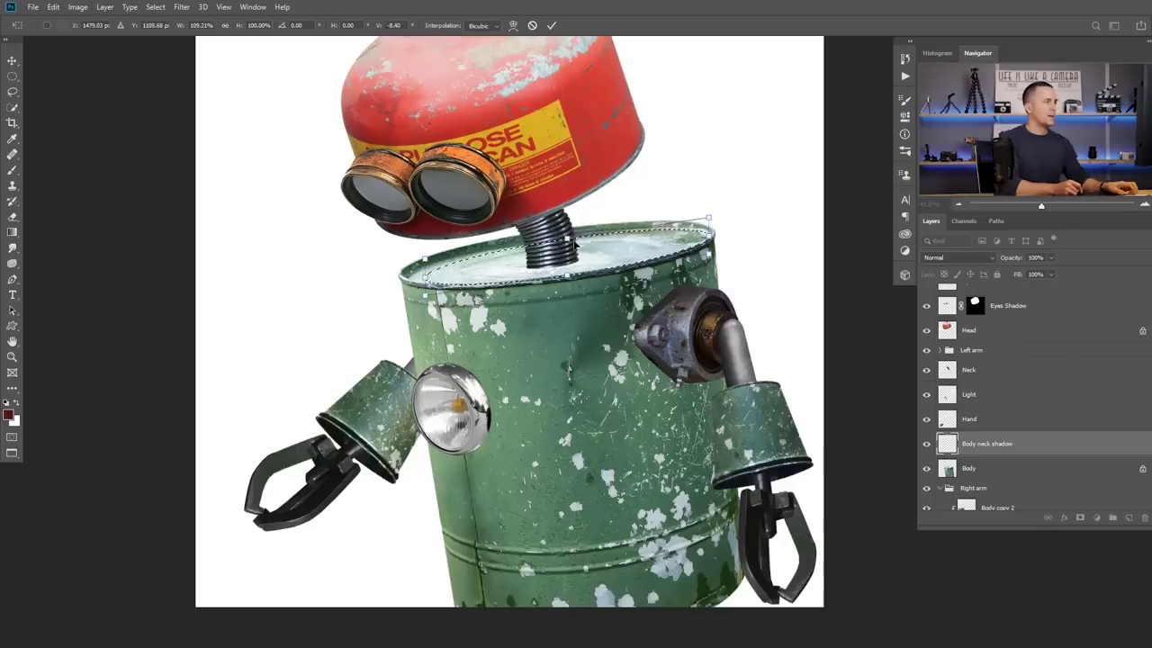
{"action": "scroll", "coordinate": [576, 252], "scroll_direction": "up", "scroll_amount": 2}
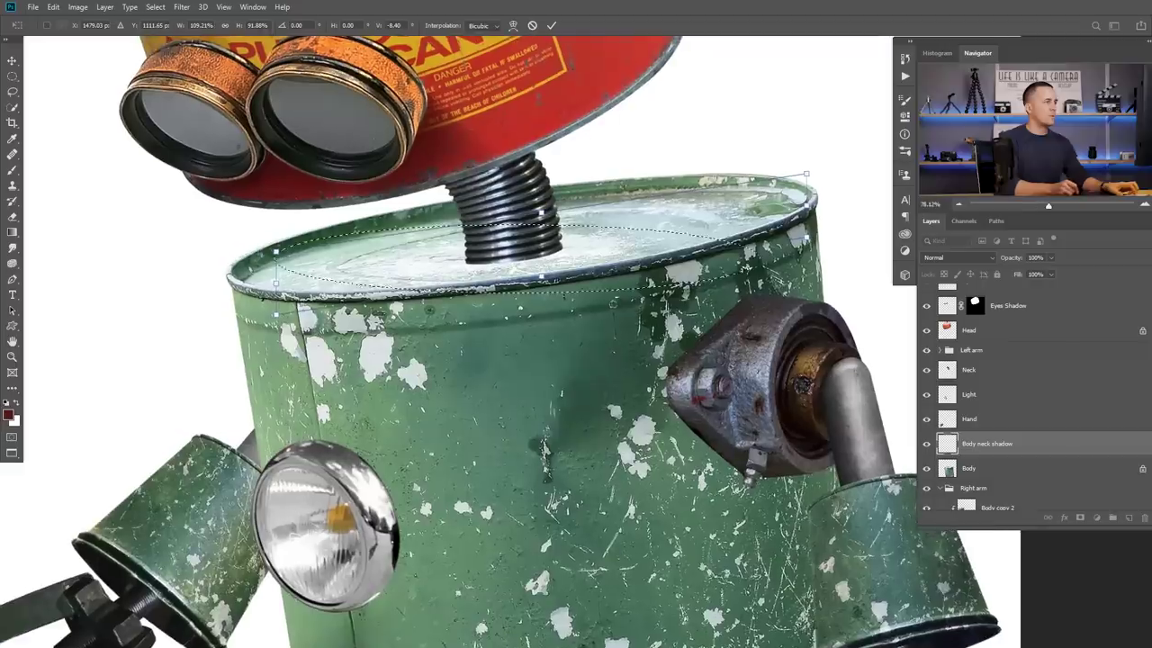
{"action": "left_click_drag", "start_coordinate": [805, 238], "coordinate": [803, 239]}
{"action": "left_click_drag", "start_coordinate": [278, 283], "coordinate": [293, 272]}
{"action": "key", "text": "Return"}
{"action": "key", "text": "ctrl+0"}
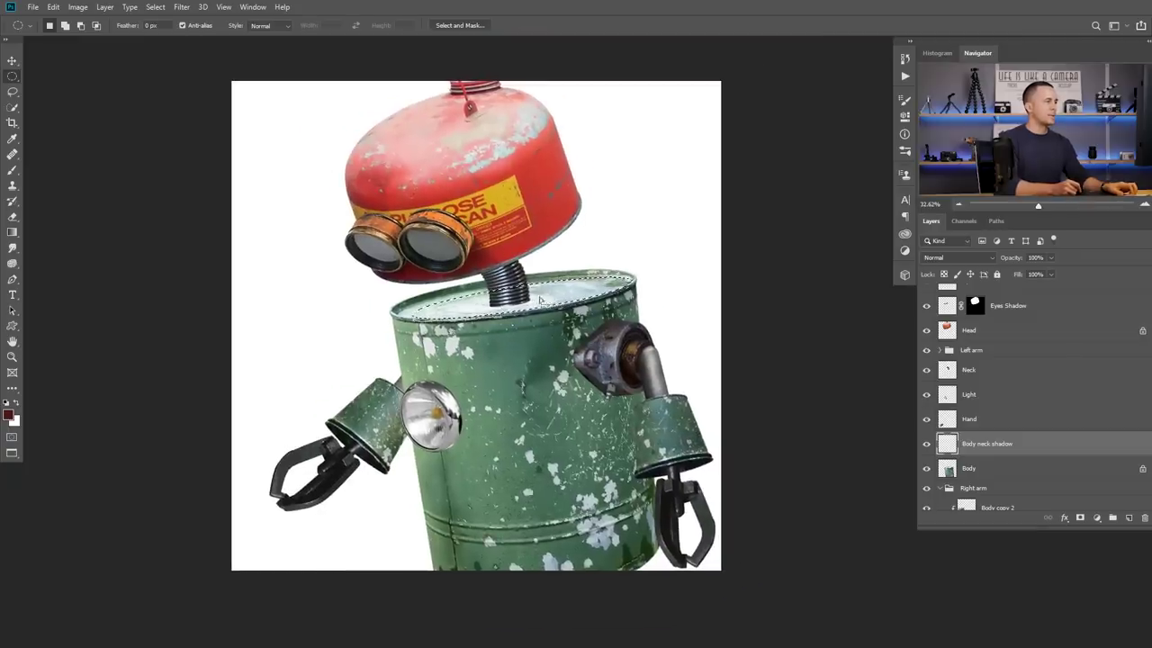
- Fill the lid selection with dark green sampled from the drum and set the layer's blend mode to Multiply
{"action": "key", "text": "b"}
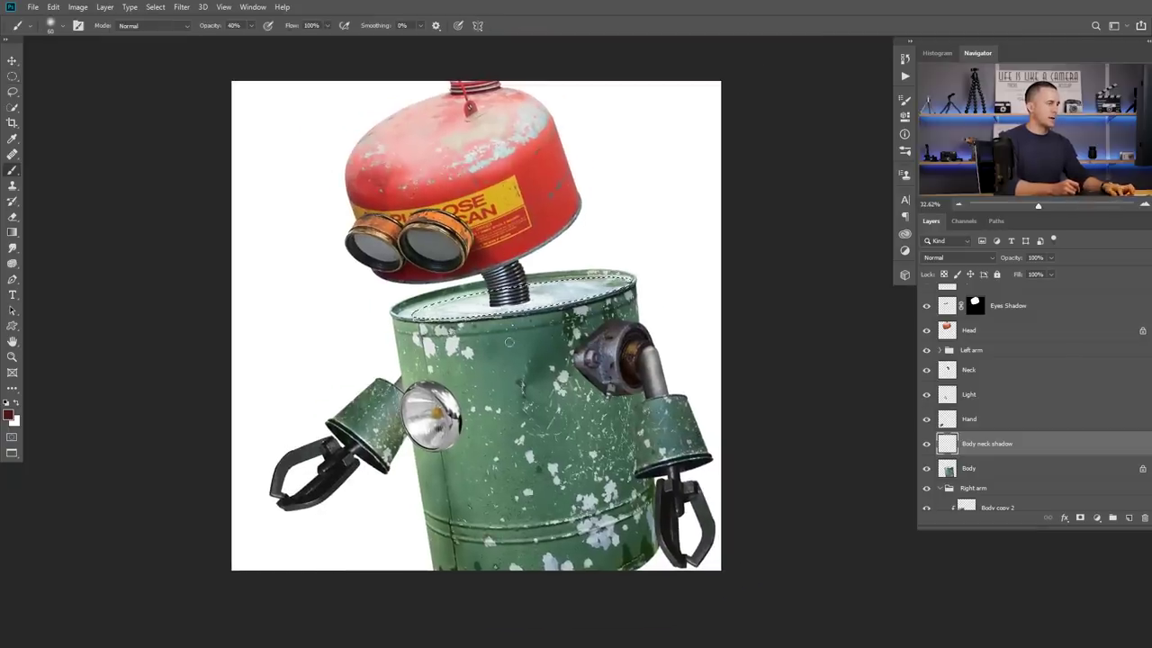
{"action": "left_click", "coordinate": [527, 333], "text": "alt"}
{"action": "left_click_drag", "start_coordinate": [527, 336], "coordinate": [569, 328]}
{"action": "left_click", "coordinate": [564, 316], "text": "alt"}
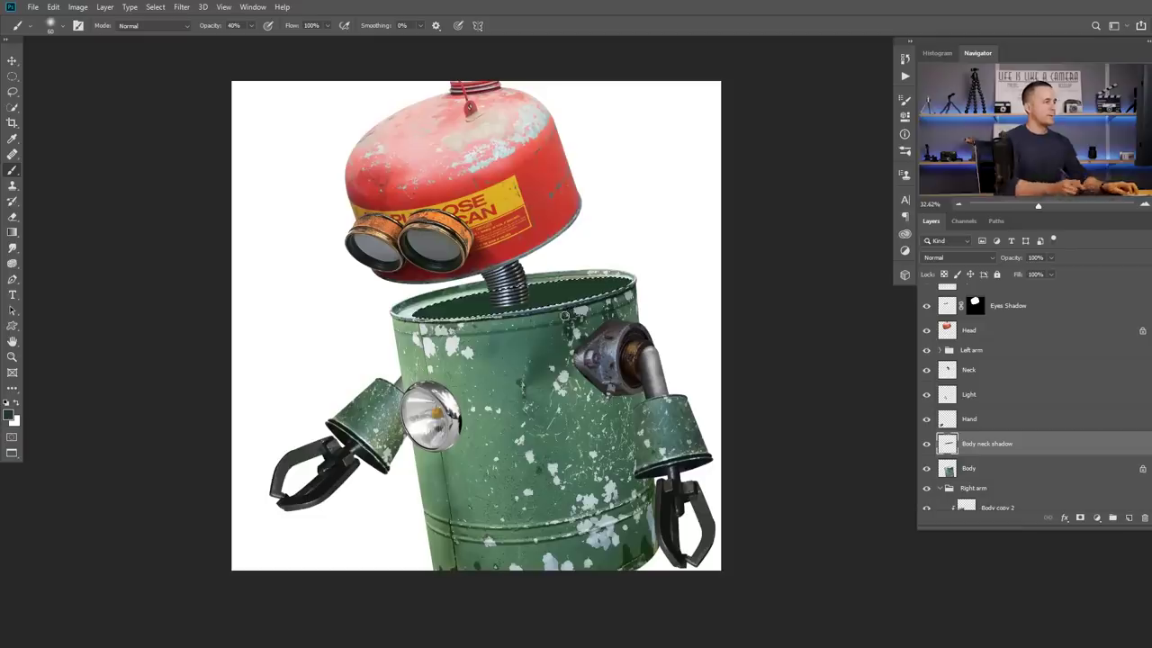
{"action": "left_click", "coordinate": [952, 259]}
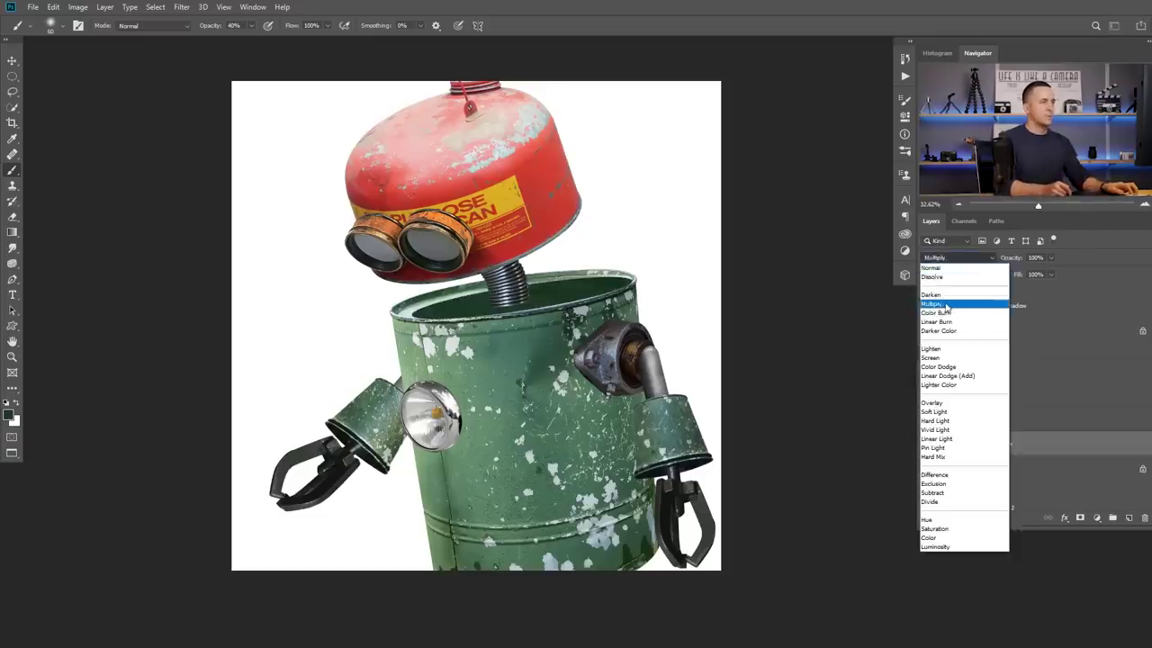
{"action": "left_click", "coordinate": [930, 304]}
- Soften the lid shadow with a 9.6-pixel Gaussian Blur and lower its layer opacity to 82%
{"action": "scroll", "coordinate": [567, 324], "scroll_direction": "up", "scroll_amount": 3}
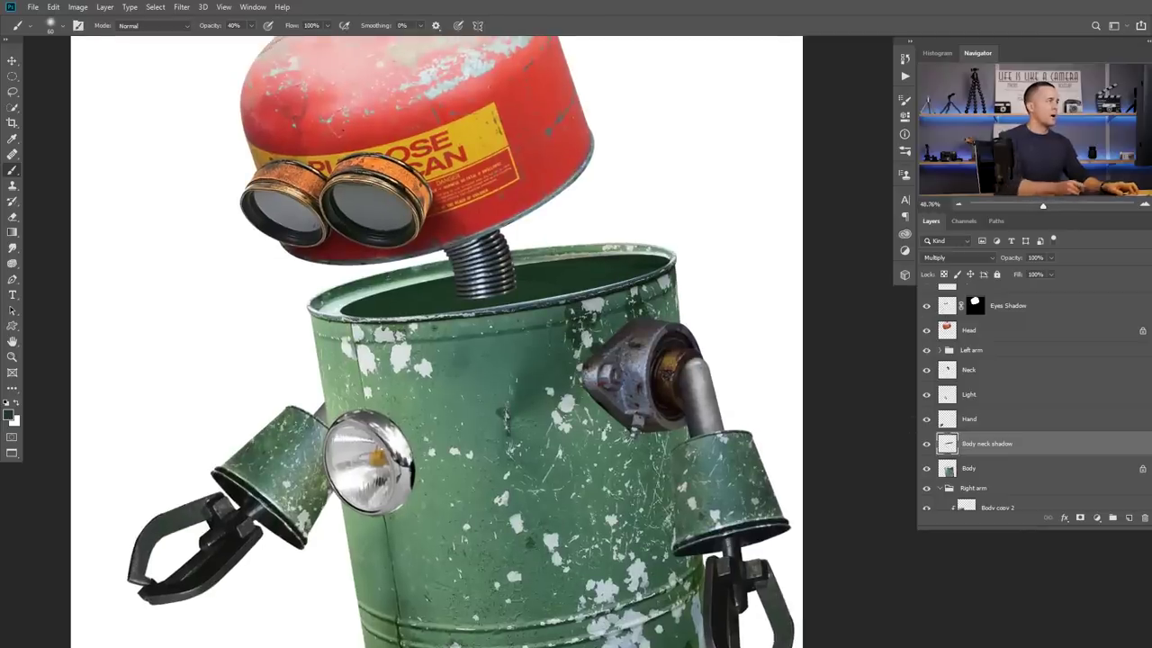
{"action": "left_click", "coordinate": [158, 10]}
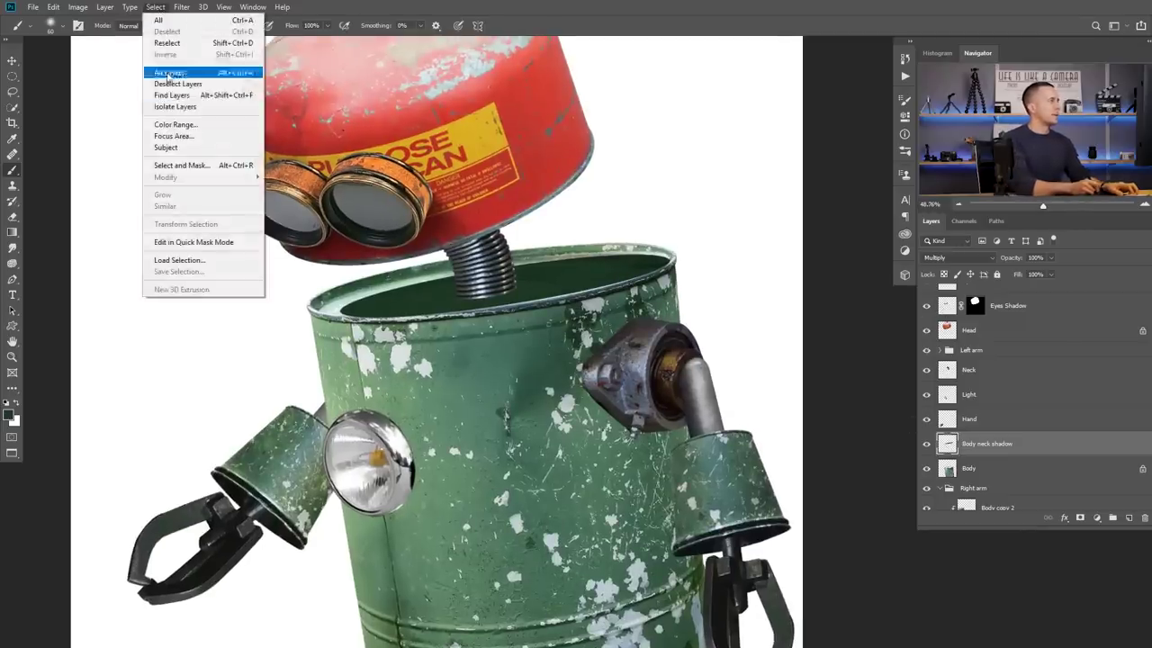
{"action": "mouse_move", "coordinate": [181, 7]}
{"action": "mouse_move", "coordinate": [236, 144]}
{"action": "left_click", "coordinate": [360, 188]}
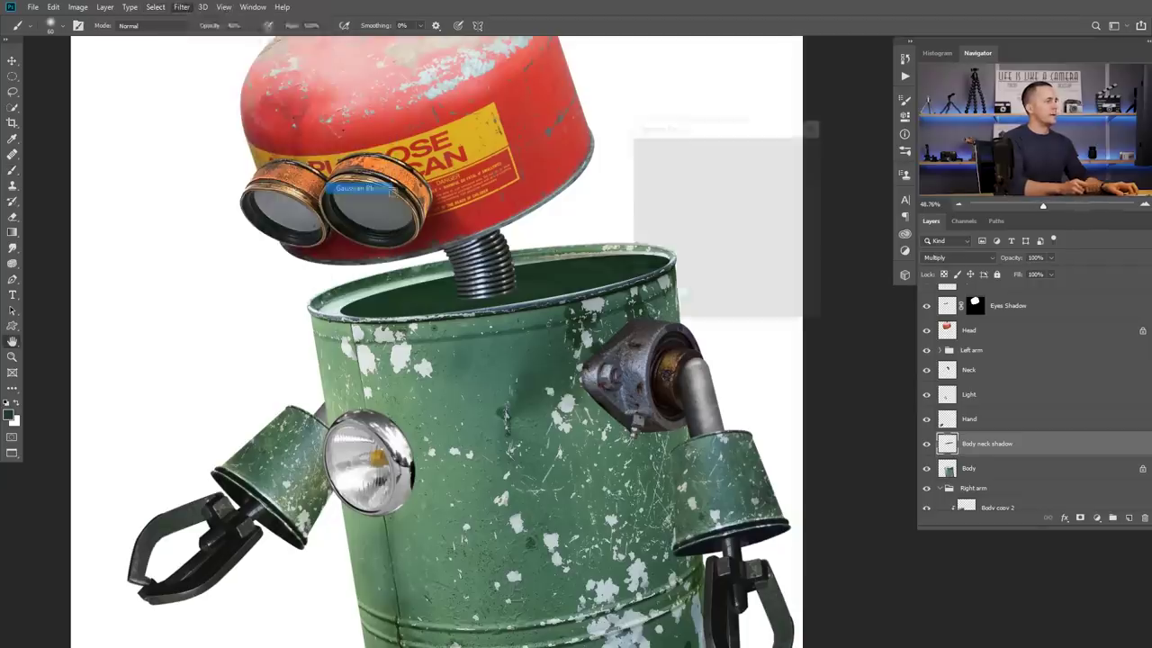
{"action": "left_click_drag", "start_coordinate": [663, 311], "coordinate": [684, 313]}
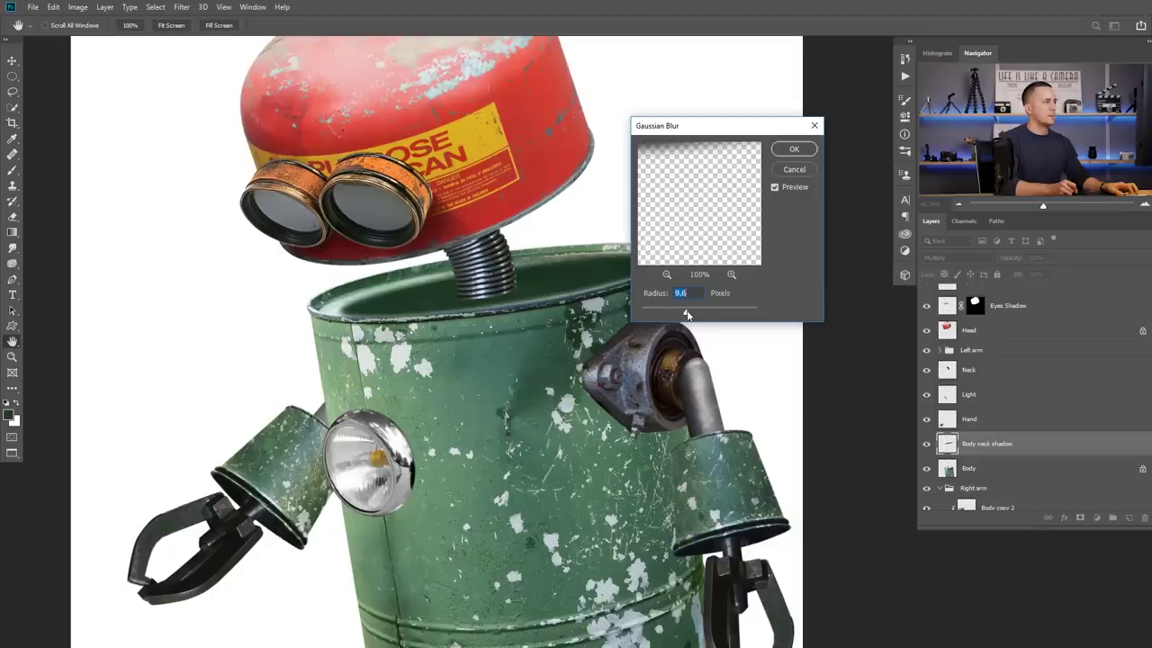
{"action": "left_click", "coordinate": [793, 149]}
{"action": "left_click", "coordinate": [1002, 258]}
{"action": "left_click_drag", "start_coordinate": [1004, 262], "coordinate": [1006, 261]}
- Stretch the lid shadow to about 108% height, rotate it about 0.7° and skew it slightly to cover the lid
{"action": "left_click_drag", "start_coordinate": [572, 291], "coordinate": [617, 294]}
{"action": "key", "text": "ctrl+t"}
{"action": "left_click_drag", "start_coordinate": [747, 357], "coordinate": [752, 366]}
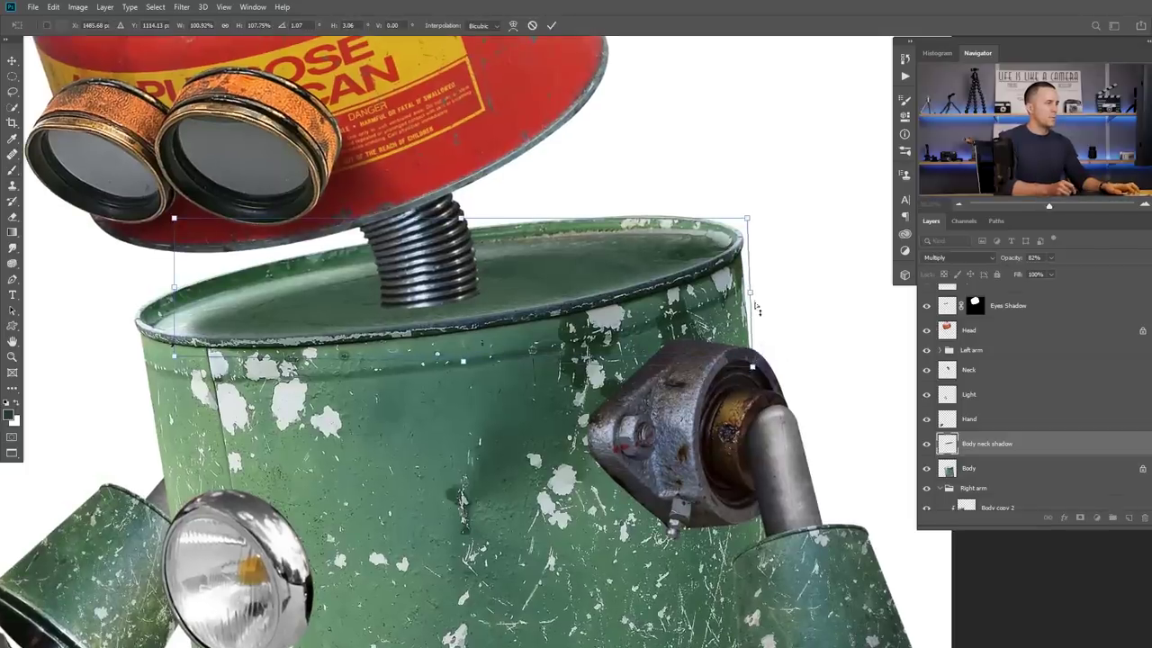
{"action": "left_click_drag", "start_coordinate": [758, 297], "coordinate": [757, 293]}
{"action": "left_click_drag", "start_coordinate": [173, 287], "coordinate": [183, 290]}
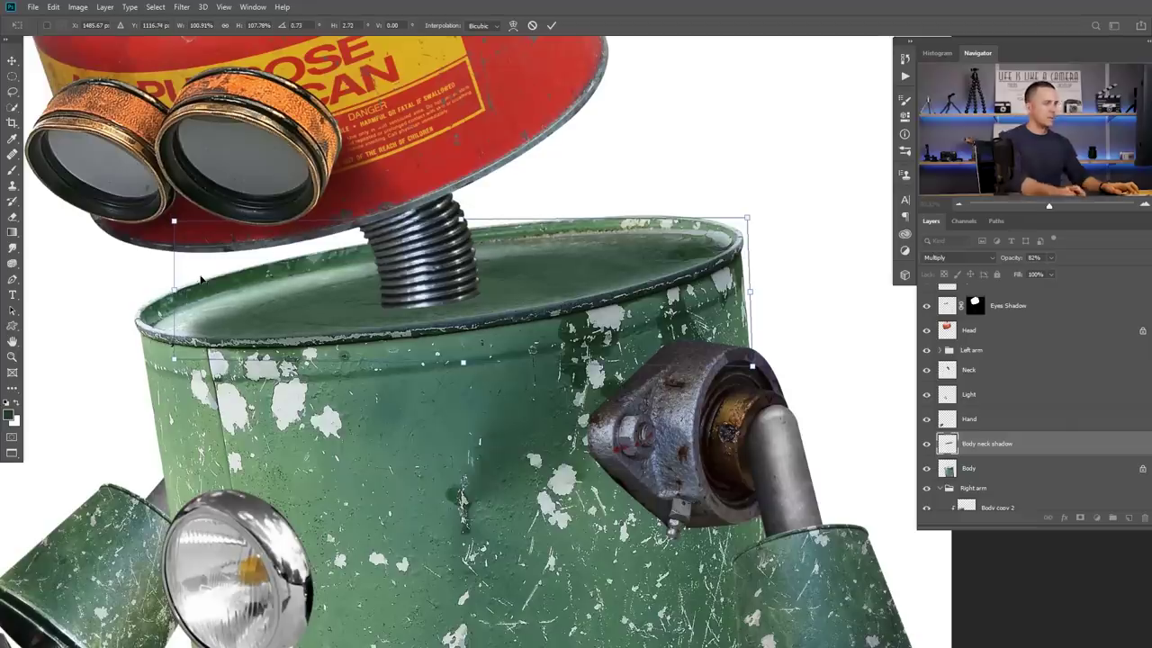
{"action": "key", "text": "Return"}
- Refine the lid shadow's fit by rotating it about -0.8° and skewing it horizontally about -3.3°
{"action": "key", "text": "ctrl+t"}
{"action": "left_click_drag", "start_coordinate": [461, 221], "coordinate": [469, 231]}
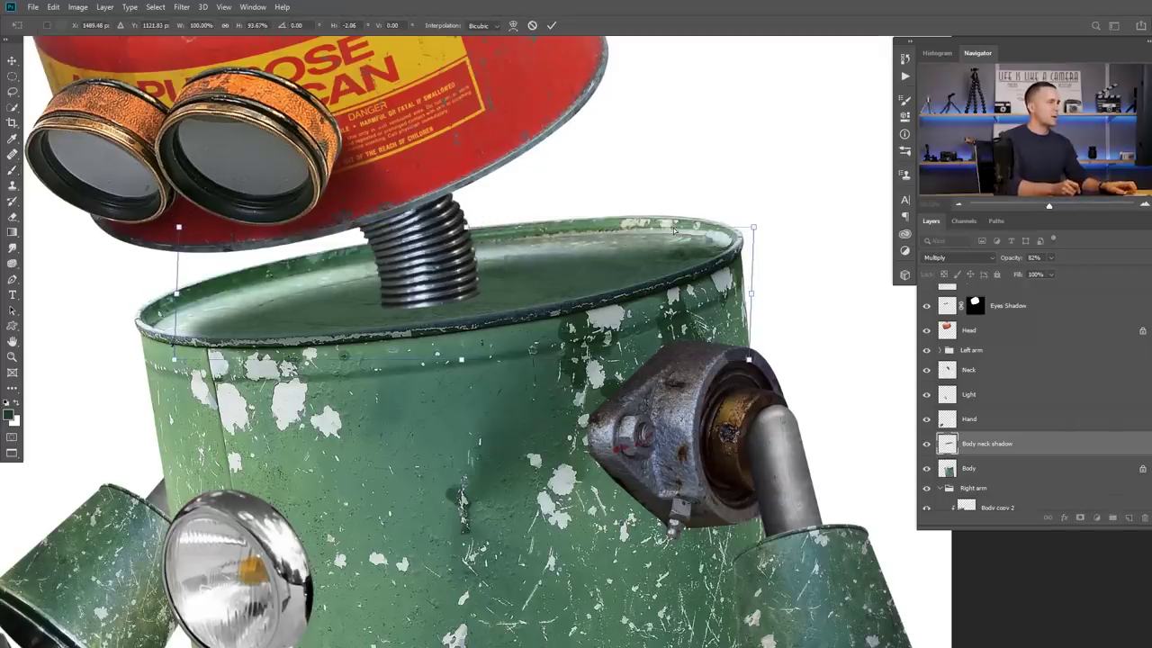
{"action": "left_click_drag", "start_coordinate": [756, 232], "coordinate": [755, 219]}
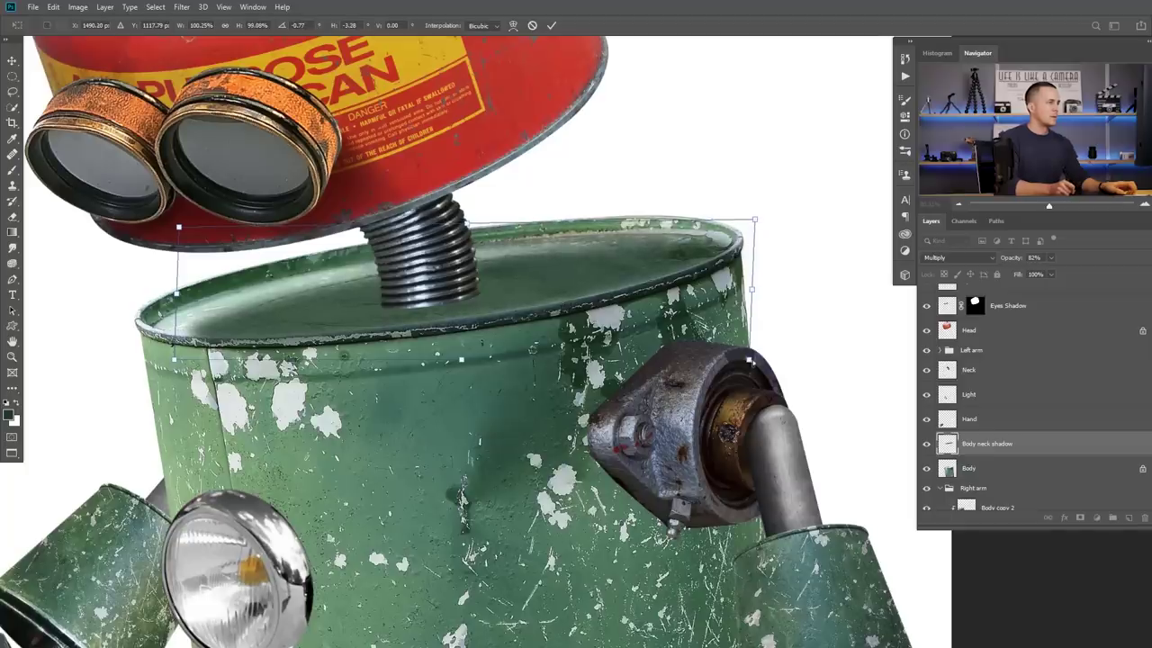
{"action": "key", "text": "Return"}
- Add a layer mask to the Body neck shadow layer
{"action": "key", "text": "b"}
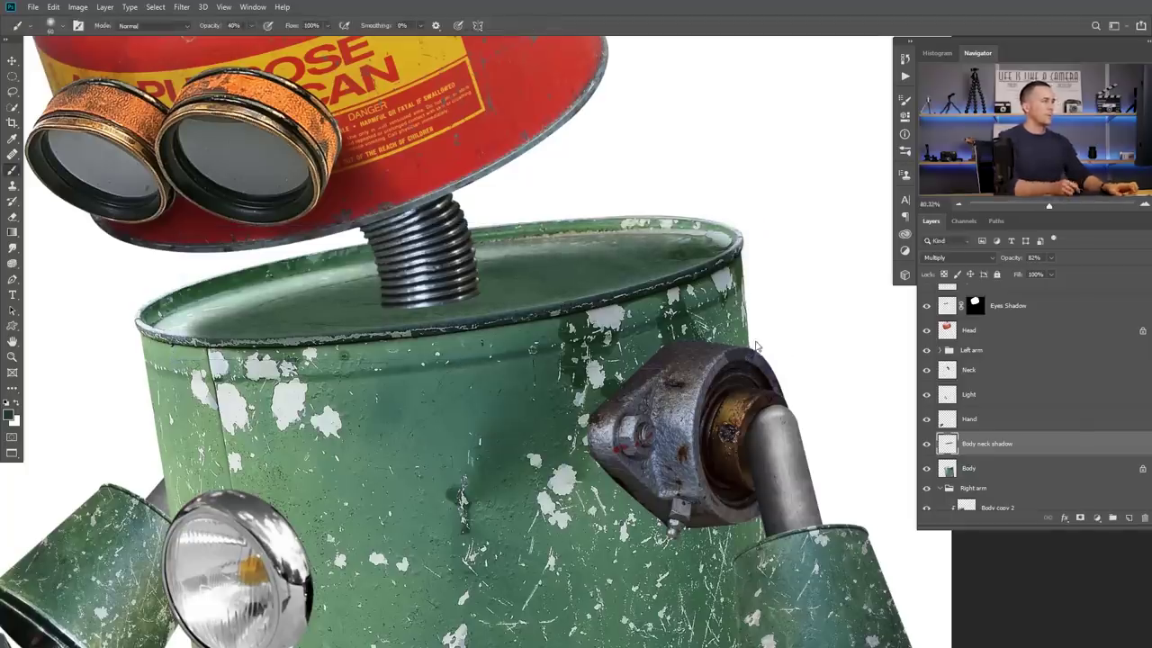
{"action": "scroll", "coordinate": [544, 347], "scroll_direction": "down", "scroll_amount": 5}
{"action": "scroll", "coordinate": [545, 355], "scroll_direction": "up", "scroll_amount": 2}
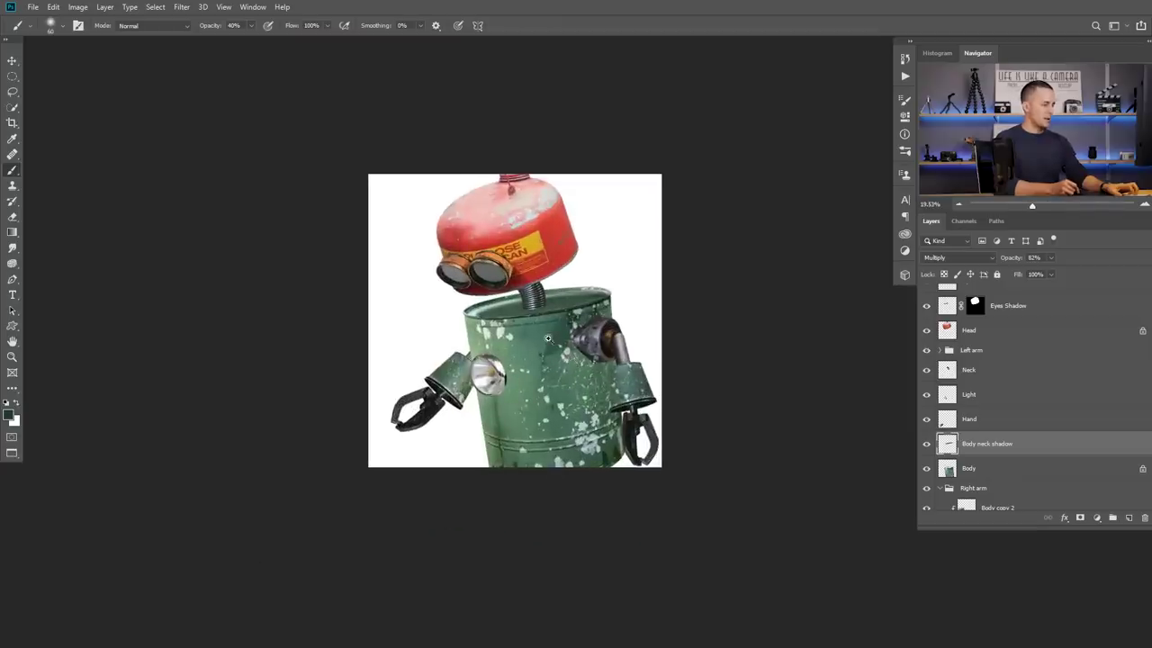
{"action": "scroll", "coordinate": [547, 339], "scroll_direction": "up", "scroll_amount": 1}
{"action": "left_click", "coordinate": [1080, 518]}
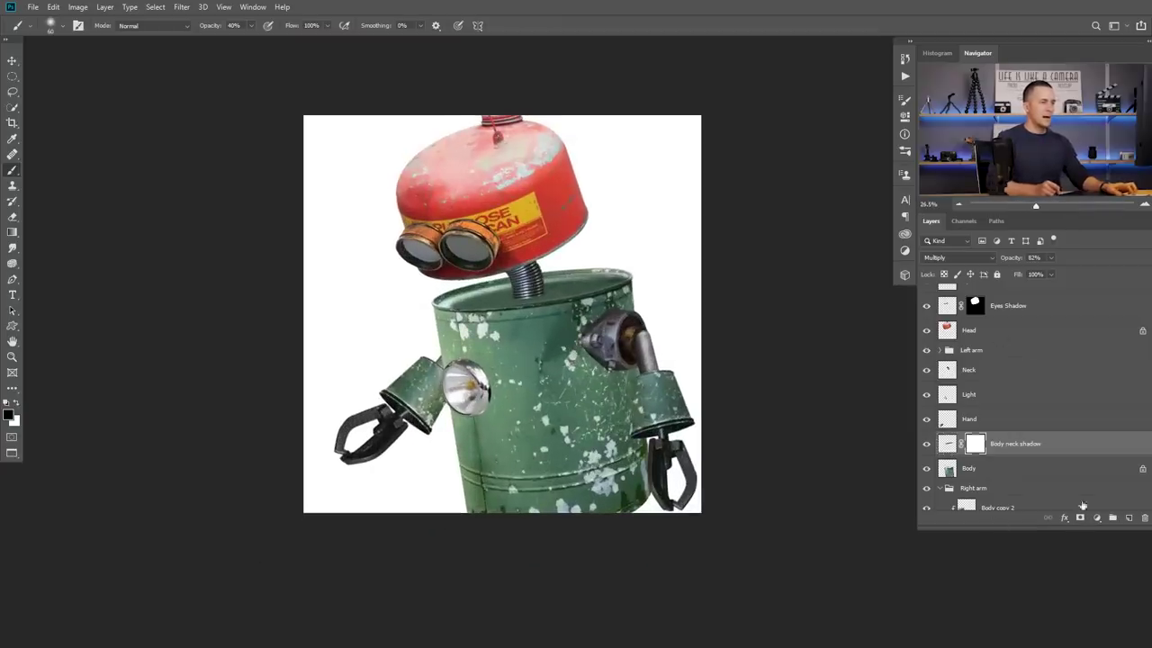
- Paint black on the mask with a soft 300 px brush at 10% opacity to fade the lid shadow's rear edge
{"action": "right_click", "coordinate": [533, 318]}
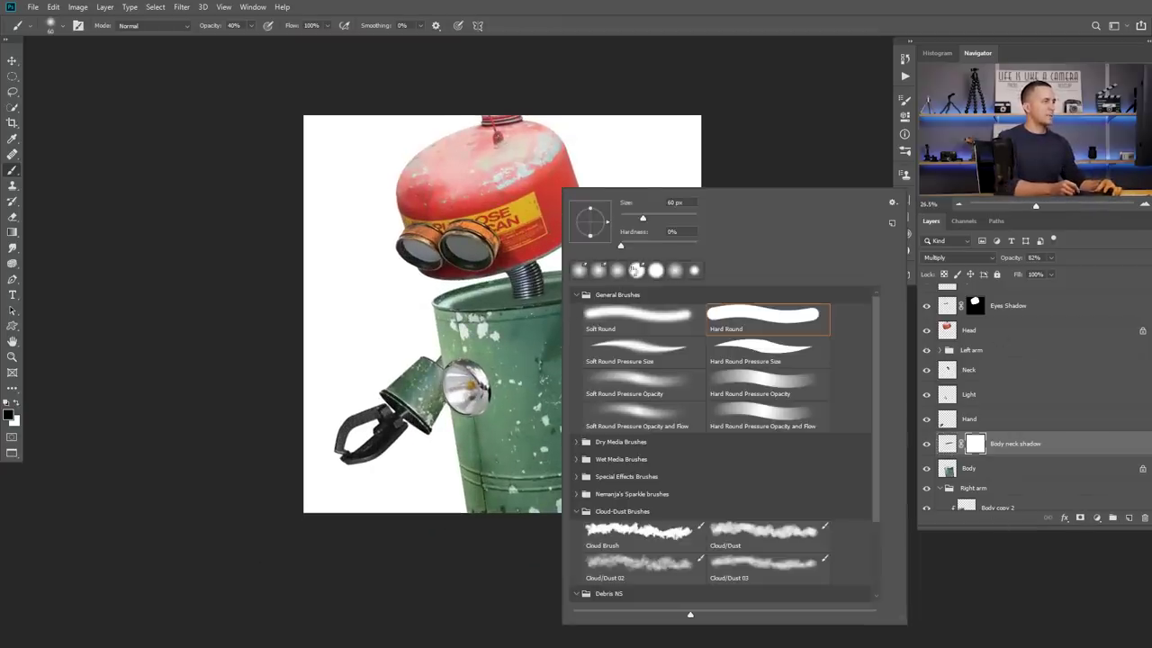
{"action": "key", "text": "Return"}
{"action": "key", "text": "bracketright"}
{"action": "key", "text": "bracketright"}
{"action": "key", "text": "bracketright"}
{"action": "key", "text": "bracketright"}
{"action": "key", "text": "bracketright"}
{"action": "key", "text": "bracketright"}
{"action": "key", "text": "bracketright"}
{"action": "key", "text": "bracketright"}
{"action": "key", "text": "bracketright"}
{"action": "key", "text": "bracketright"}
{"action": "key", "text": "bracketright"}
{"action": "key", "text": "bracketright"}
{"action": "key", "text": "bracketright"}
{"action": "key", "text": "bracketright"}
{"action": "key", "text": "bracketright"}
{"action": "key", "text": "bracketright"}
{"action": "key", "text": "1"}
{"action": "key", "text": "bracketleft"}
{"action": "key", "text": "bracketleft"}
{"action": "key", "text": "bracketleft"}
{"action": "left_click", "coordinate": [561, 244]}
{"action": "mouse_move", "coordinate": [559, 236]}
{"action": "left_mouse_down"}
{"action": "mouse_move", "coordinate": [514, 257]}
{"action": "mouse_move", "coordinate": [641, 258]}
{"action": "mouse_move", "coordinate": [543, 250]}
{"action": "mouse_move", "coordinate": [461, 262]}
{"action": "mouse_move", "coordinate": [491, 261]}
{"action": "mouse_move", "coordinate": [438, 285]}
{"action": "mouse_move", "coordinate": [555, 248]}
{"action": "mouse_move", "coordinate": [433, 290]}
{"action": "left_mouse_up"}
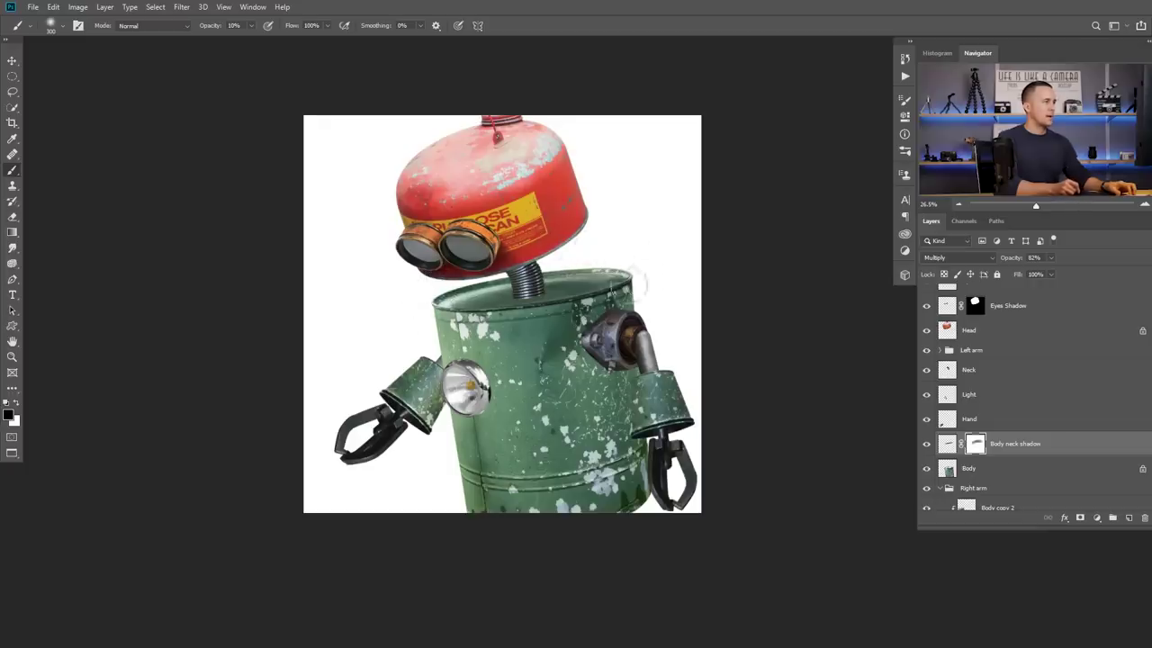
- Add a layer named Neck shadow above Body neck shadow and set its blend mode to Multiply
{"action": "scroll", "coordinate": [558, 322], "scroll_direction": "up", "scroll_amount": 4}
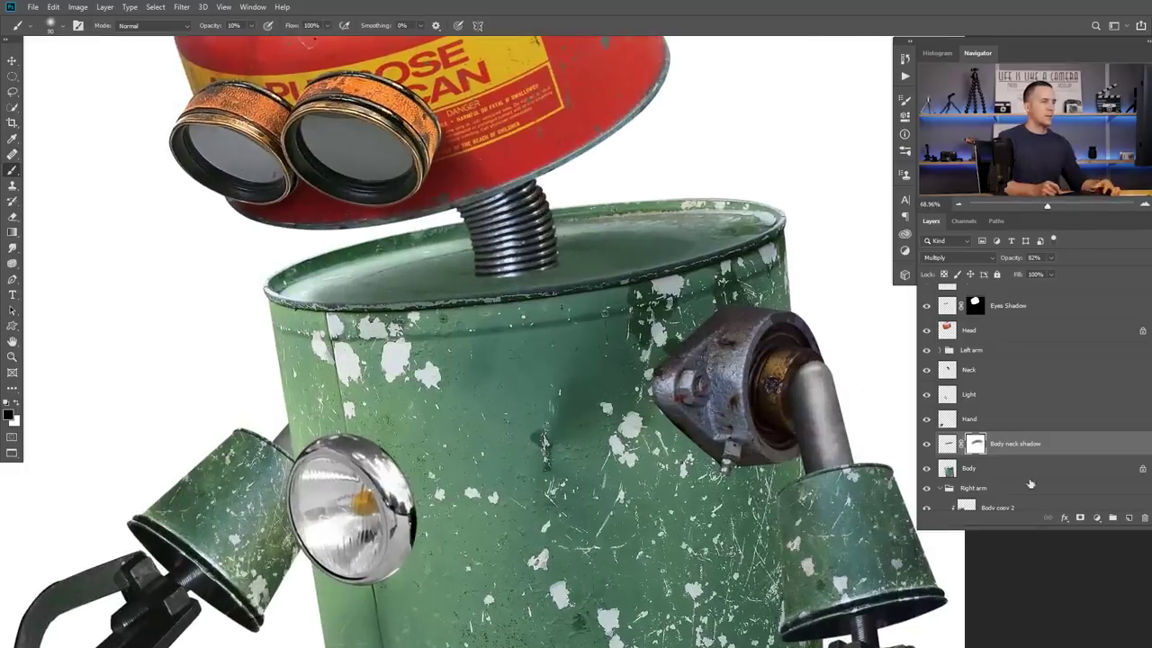
{"action": "left_click", "coordinate": [1128, 518]}
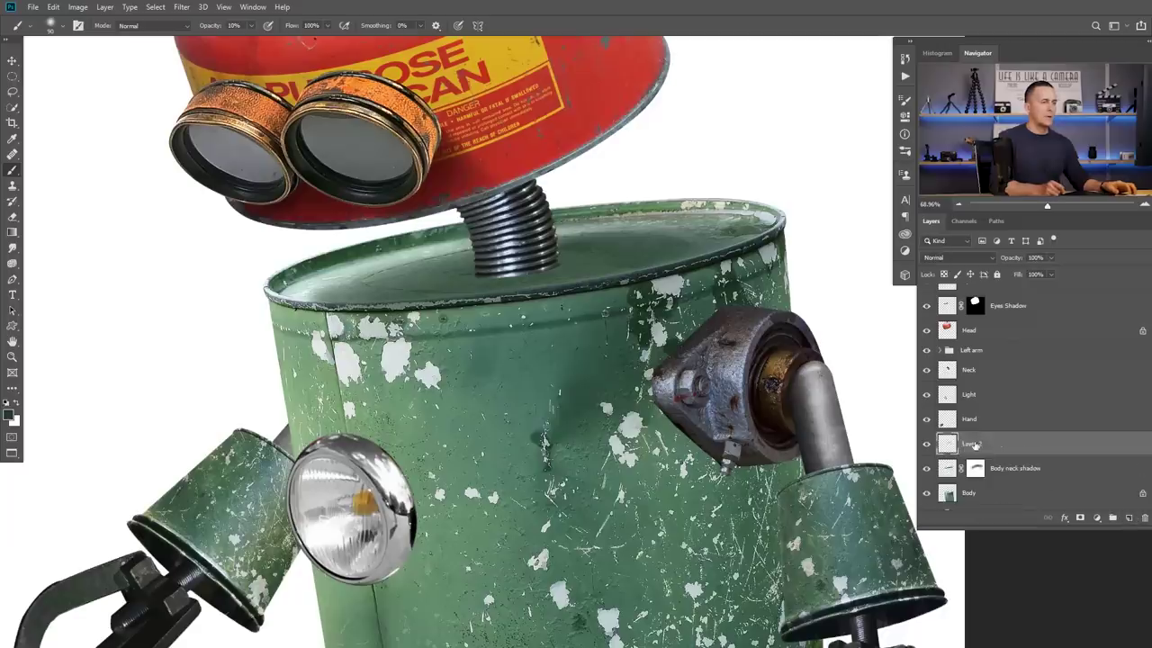
{"action": "double_click", "coordinate": [972, 443]}
{"action": "type", "text": "Neck s"}
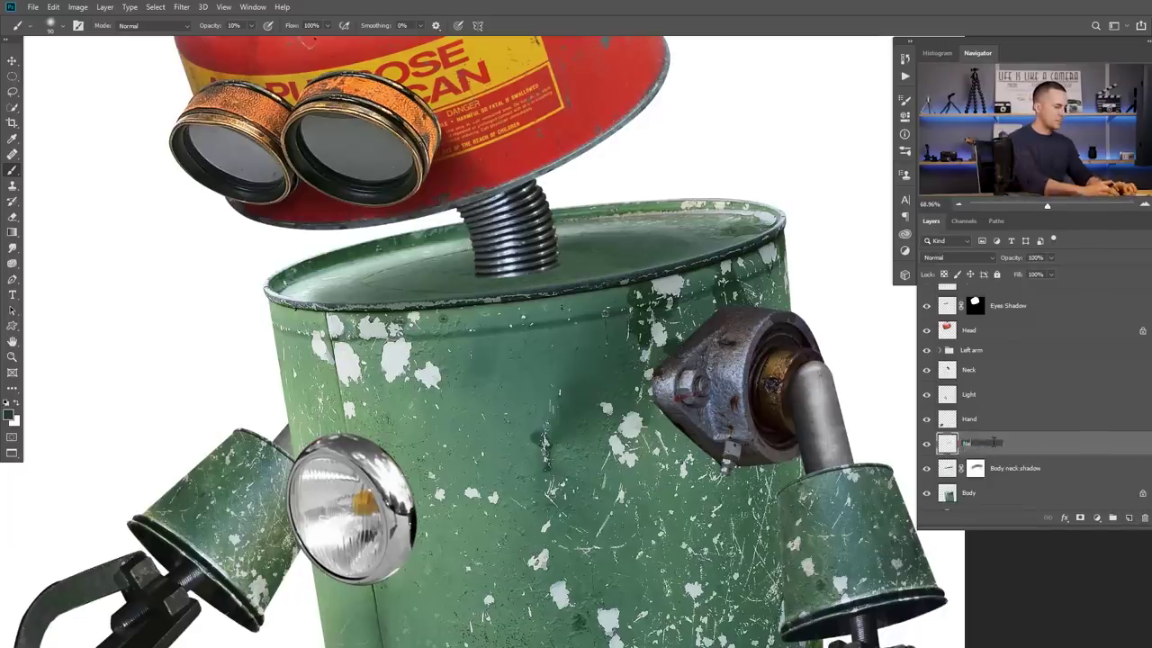
{"action": "type", "text": "hadow"}
{"action": "key", "text": "Return"}
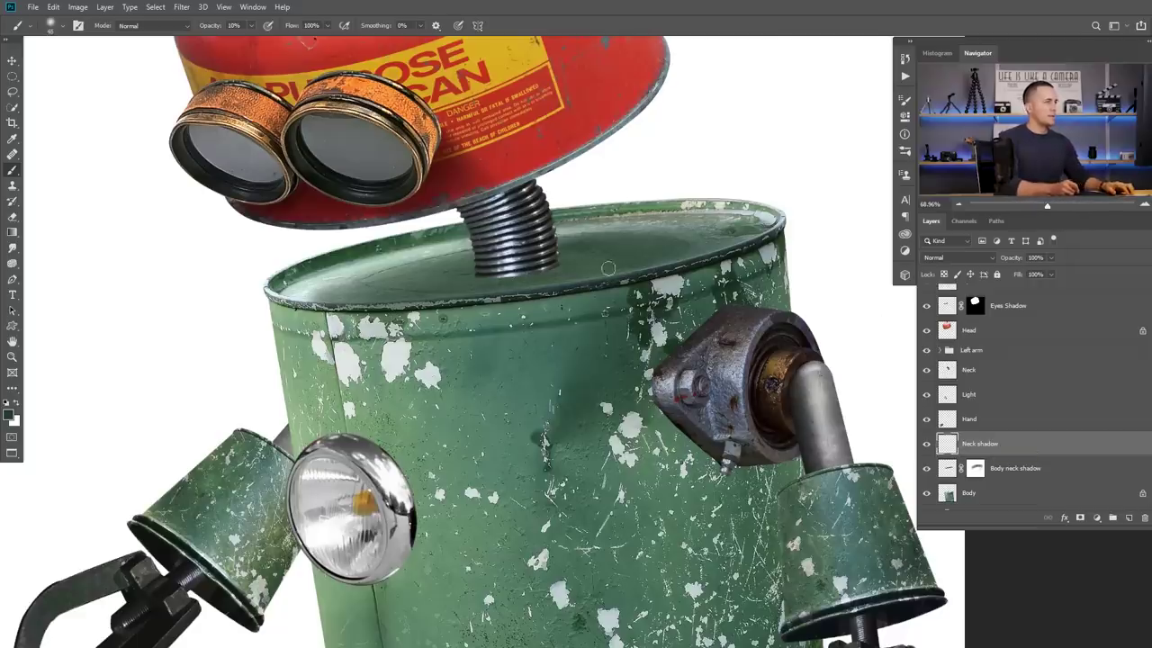
{"action": "left_click", "coordinate": [949, 257]}
{"action": "left_click", "coordinate": [929, 298]}
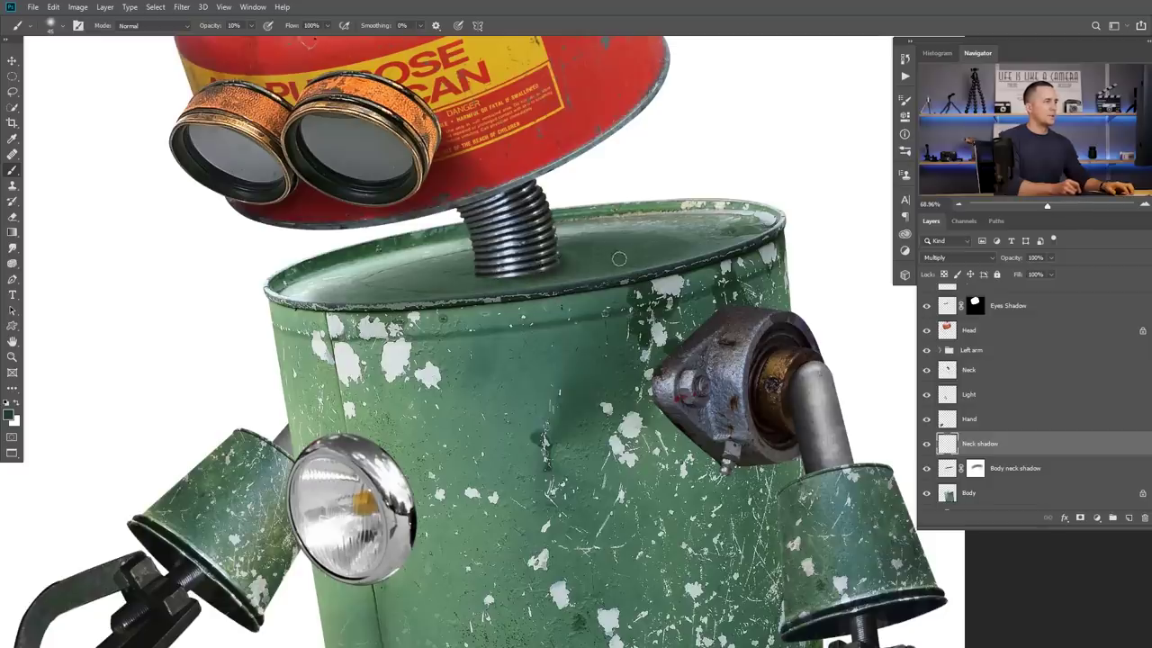
- Skew the Body neck shadow layer and reduce its height to about 98% so it sits inside the drum's rim
{"action": "mouse_move", "coordinate": [567, 306]}
{"action": "left_mouse_down"}
{"action": "mouse_move", "coordinate": [488, 325]}
{"action": "mouse_move", "coordinate": [563, 342]}
{"action": "mouse_move", "coordinate": [604, 324]}
{"action": "left_mouse_up"}
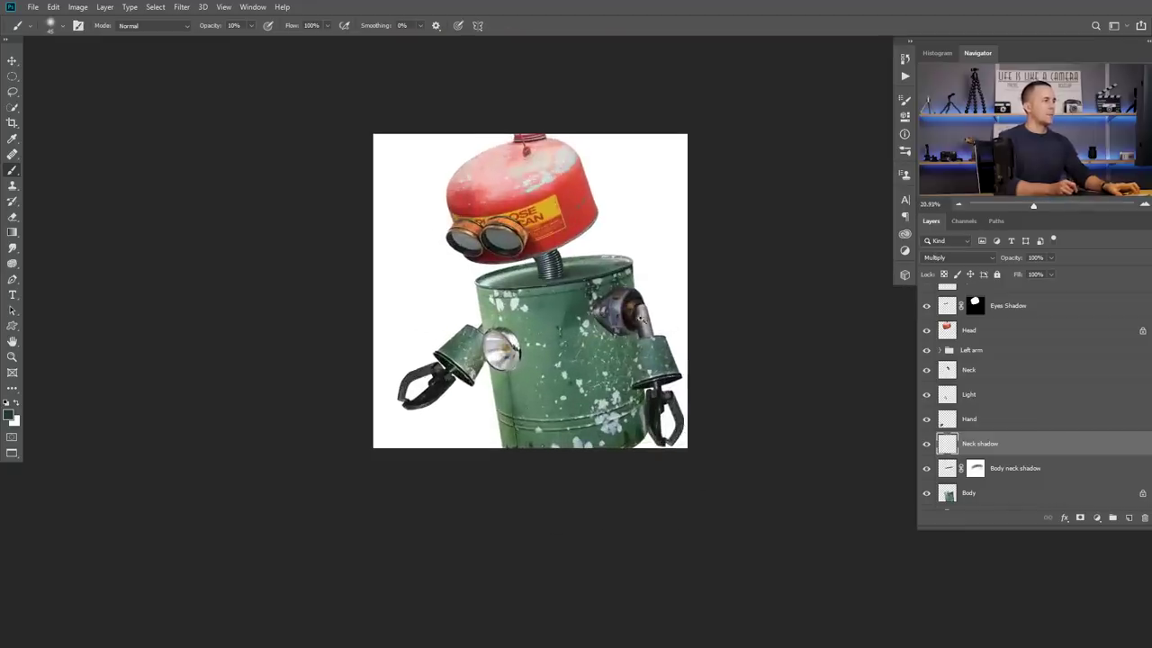
{"action": "scroll", "coordinate": [583, 311], "scroll_direction": "up", "scroll_amount": 1}
{"action": "left_click", "coordinate": [949, 466]}
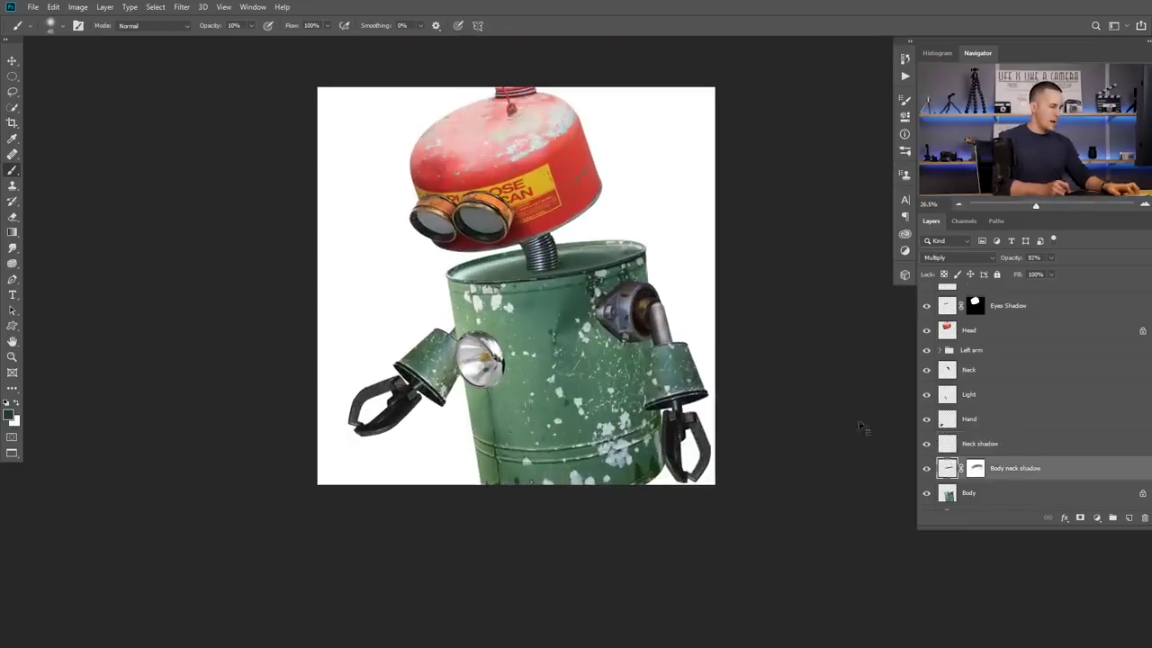
{"action": "key", "text": "ctrl+t"}
{"action": "scroll", "coordinate": [540, 272], "scroll_direction": "up", "scroll_amount": 3}
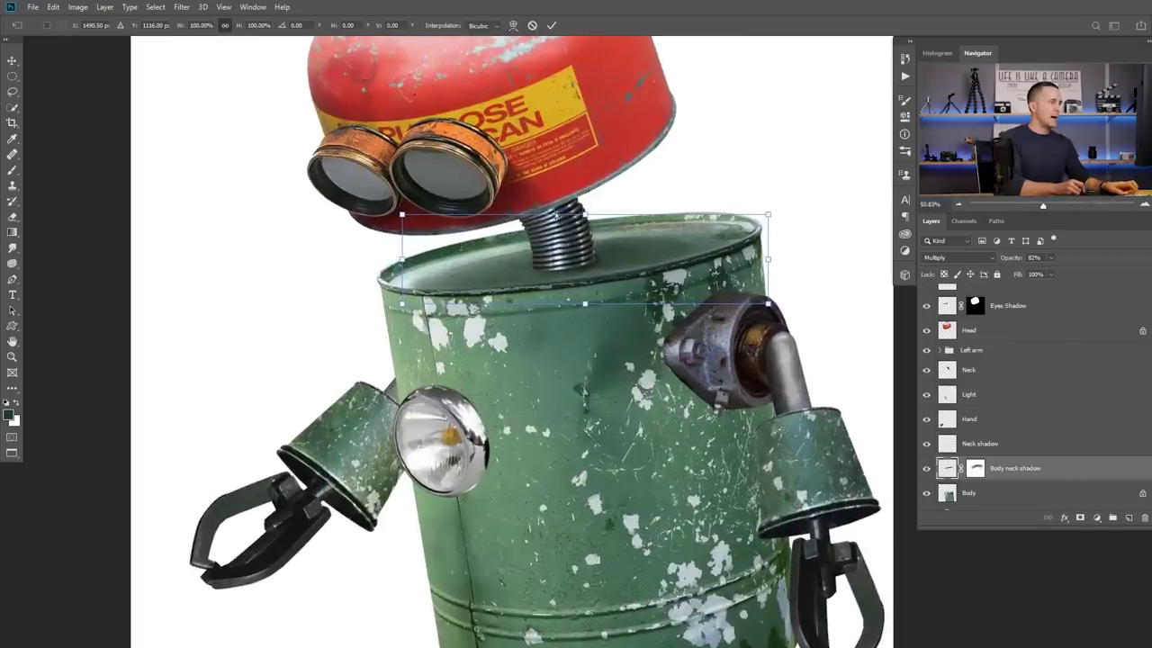
{"action": "left_click_drag", "start_coordinate": [403, 216], "coordinate": [417, 220]}
{"action": "left_click_drag", "start_coordinate": [597, 221], "coordinate": [606, 226]}
{"action": "left_click_drag", "start_coordinate": [777, 222], "coordinate": [782, 219]}
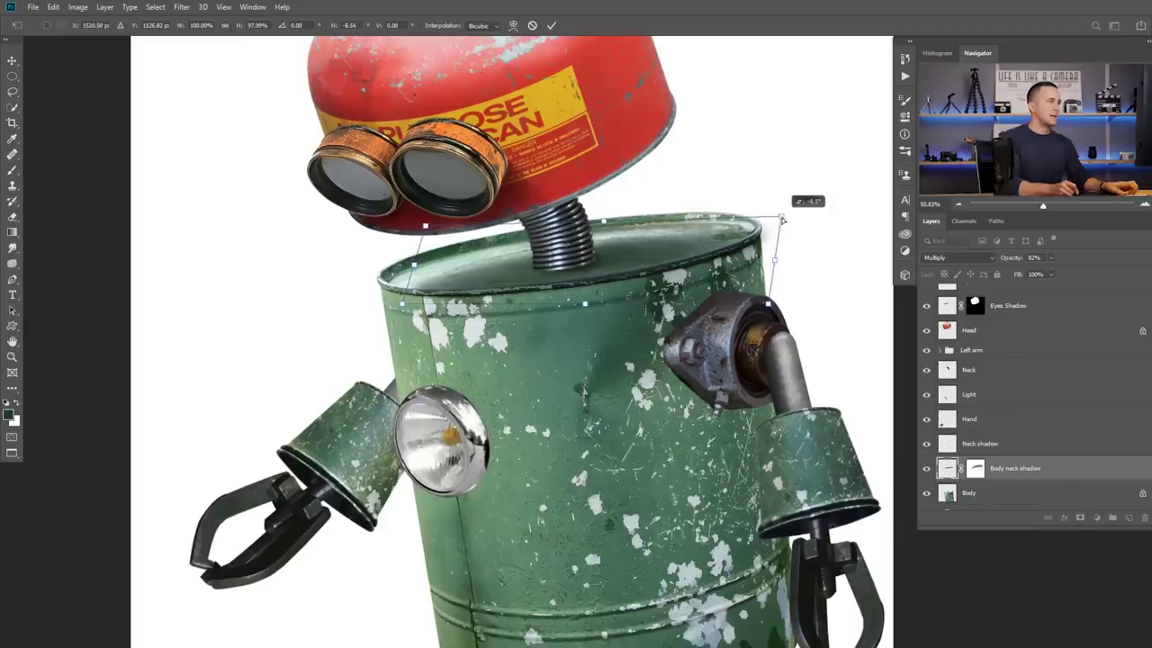
{"action": "key", "text": "Return"}
{"action": "key", "text": "b"}
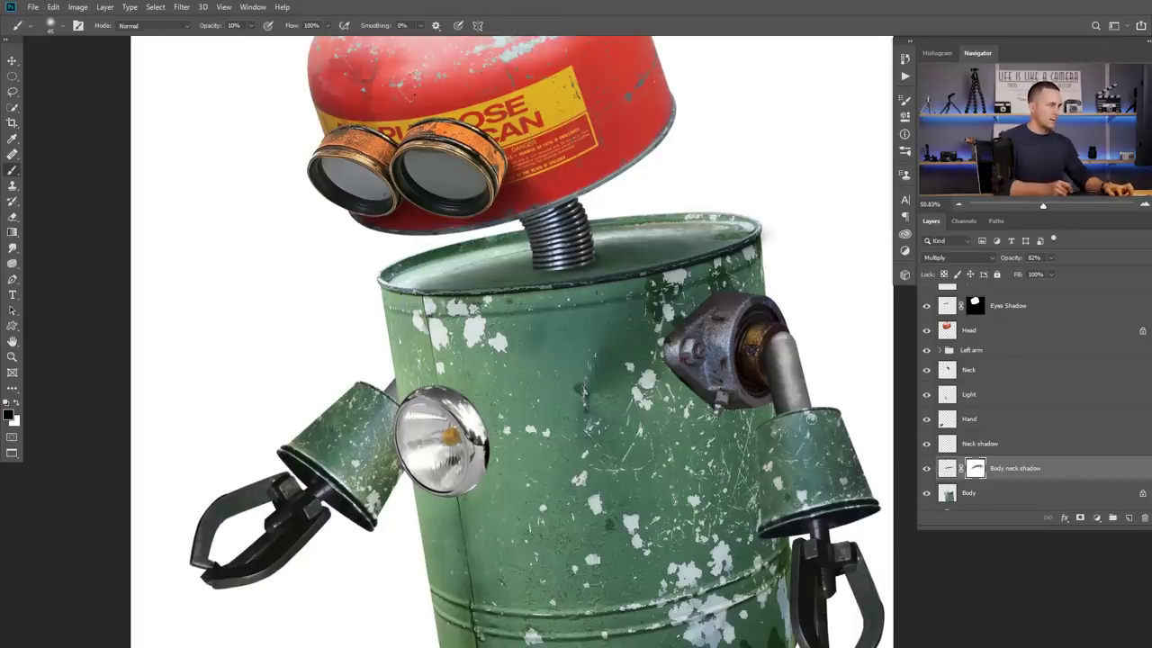
- Touch up the Body neck shadow mask with the brush at 50% opacity and lower the layer's opacity to 68%
{"action": "key", "text": "5"}
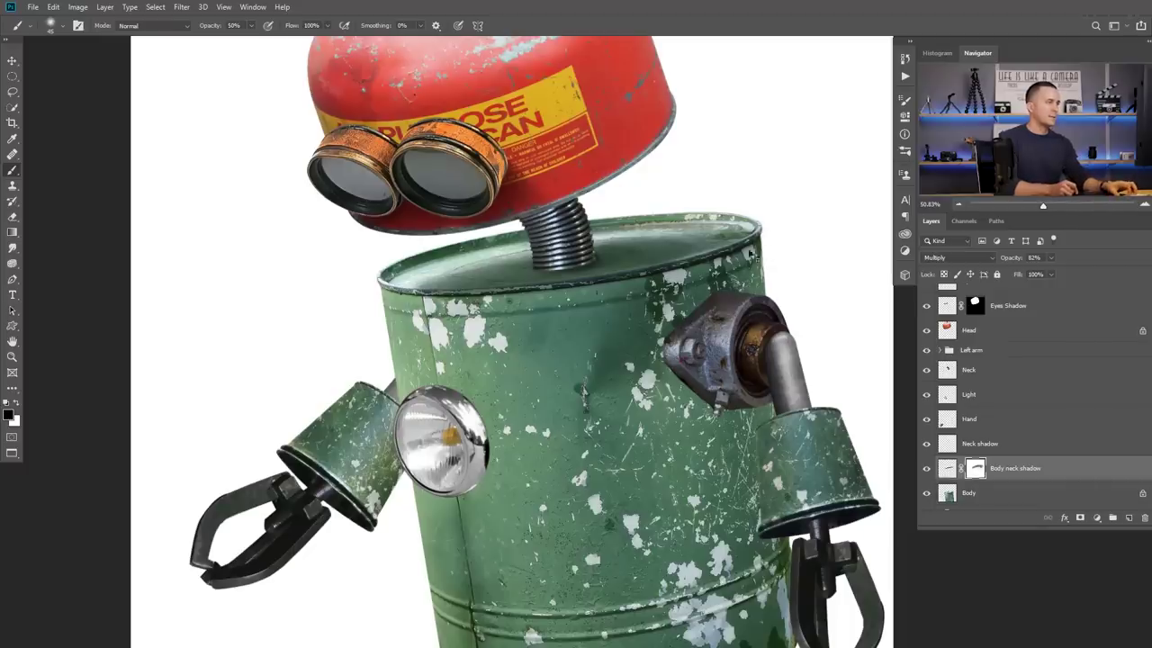
{"action": "left_click_drag", "start_coordinate": [544, 294], "coordinate": [463, 327]}
{"action": "left_click_drag", "start_coordinate": [574, 338], "coordinate": [610, 330]}
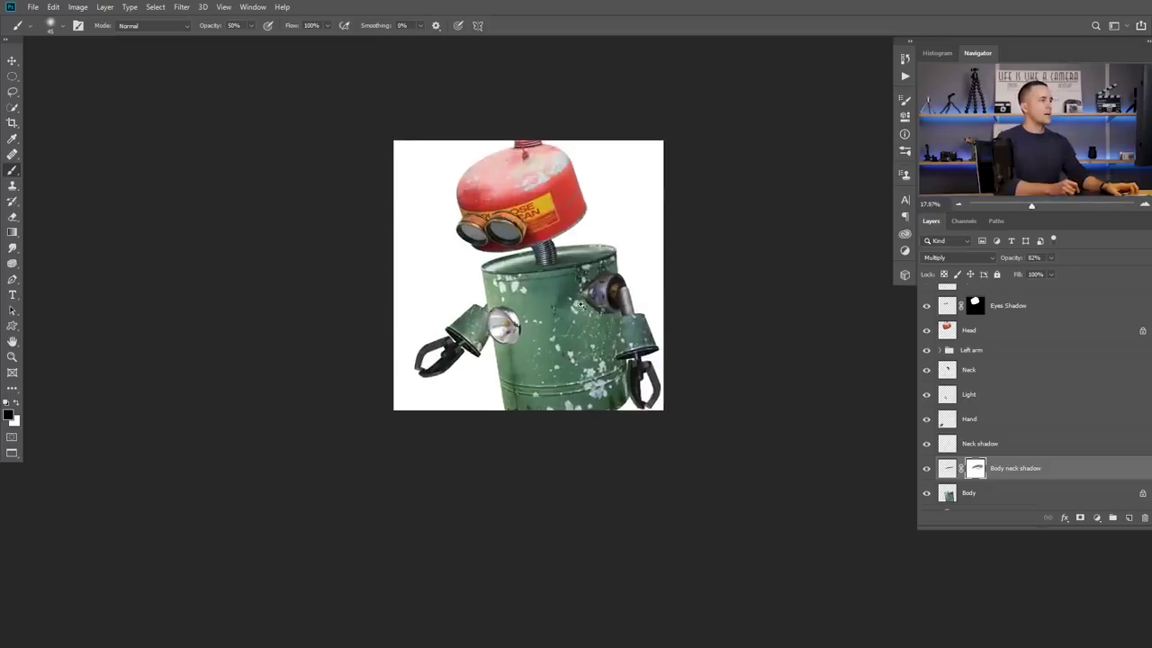
{"action": "scroll", "coordinate": [578, 304], "scroll_direction": "up", "scroll_amount": 1}
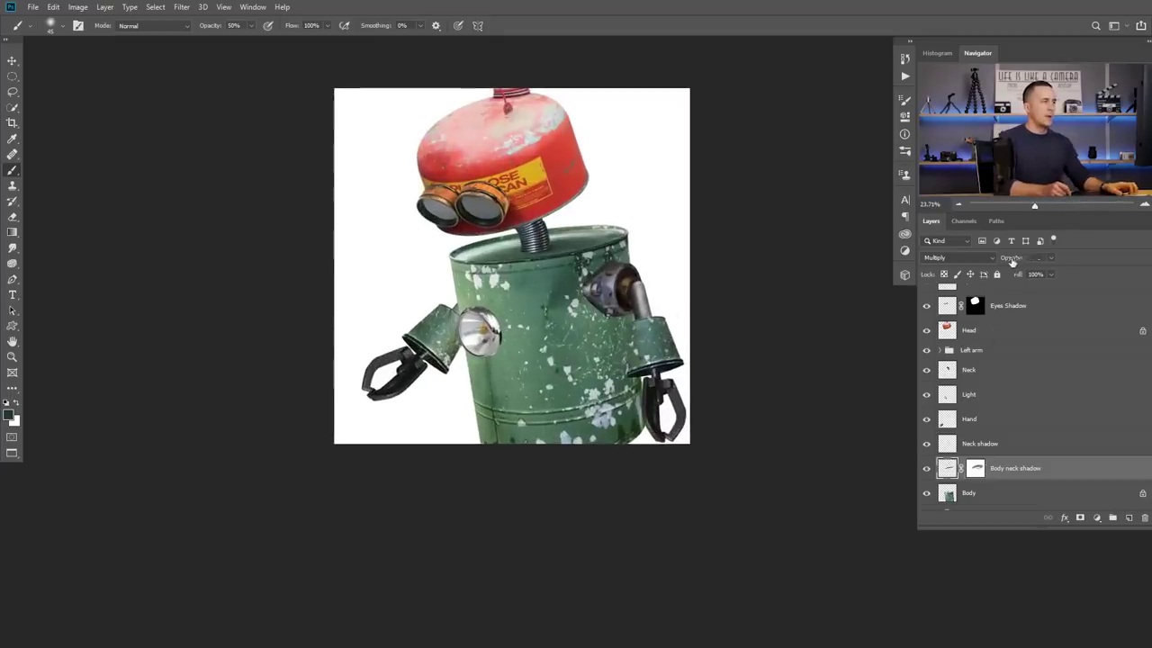
{"action": "left_click_drag", "start_coordinate": [1012, 260], "coordinate": [1007, 262]}
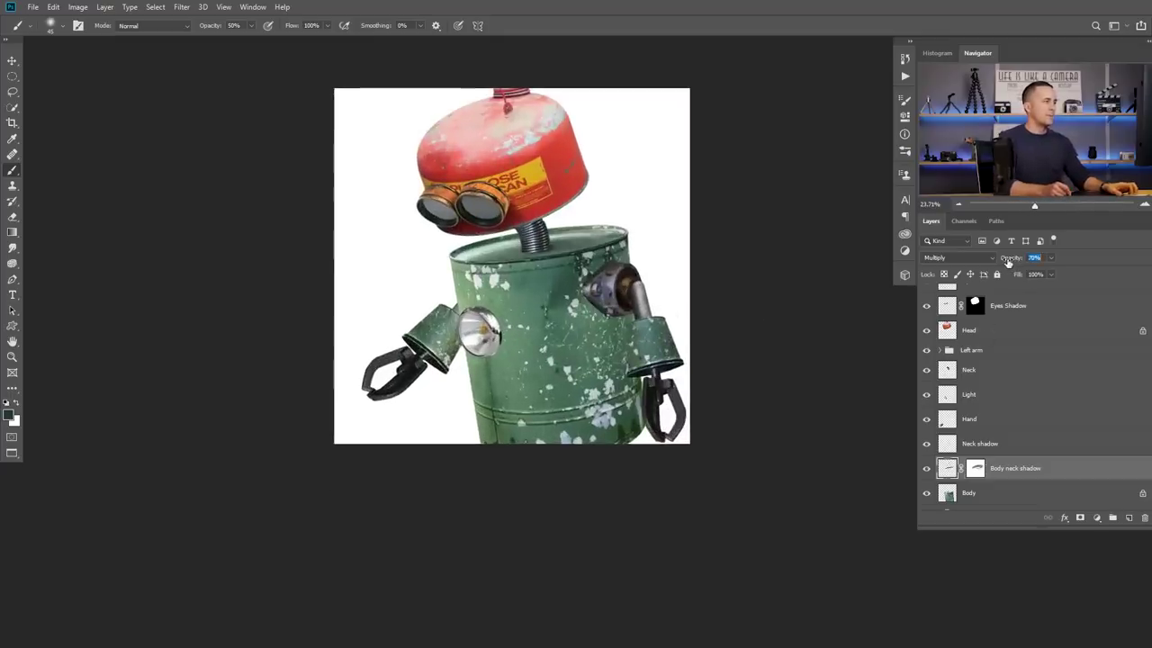
- Add a layer named Sholder shadow directly below the Sholder layer in the Left arm group and set its blend mode to Multiply
{"action": "scroll", "coordinate": [730, 330], "scroll_direction": "up", "scroll_amount": 3}
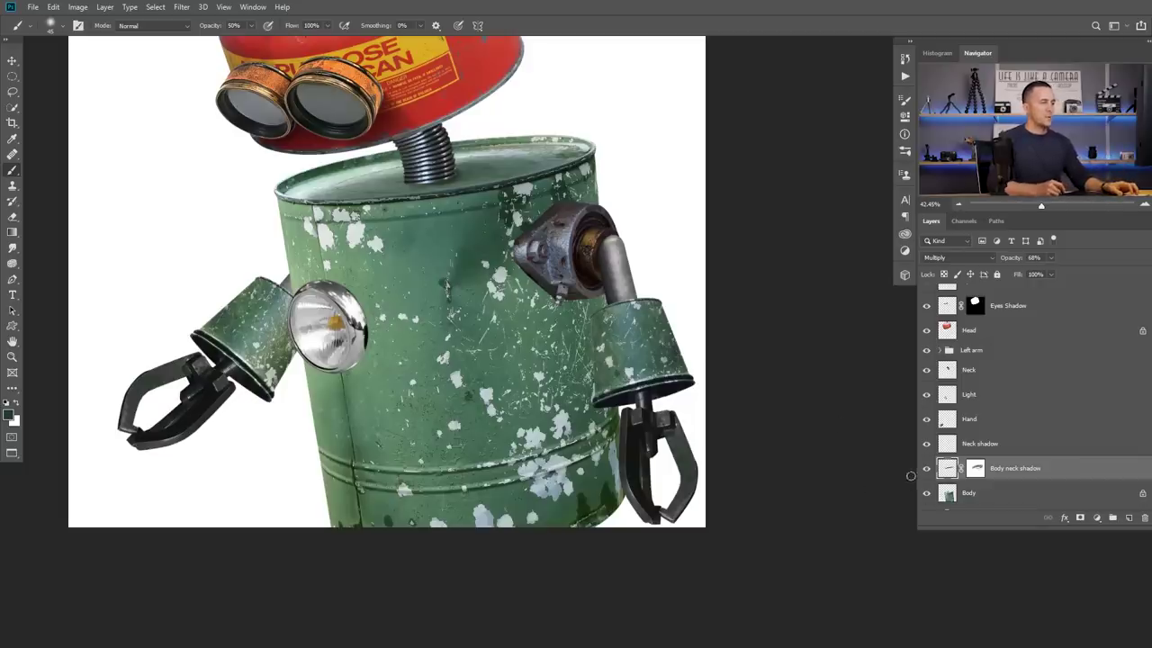
{"action": "key", "text": "v"}
{"action": "left_click", "coordinate": [566, 268], "text": "ctrl"}
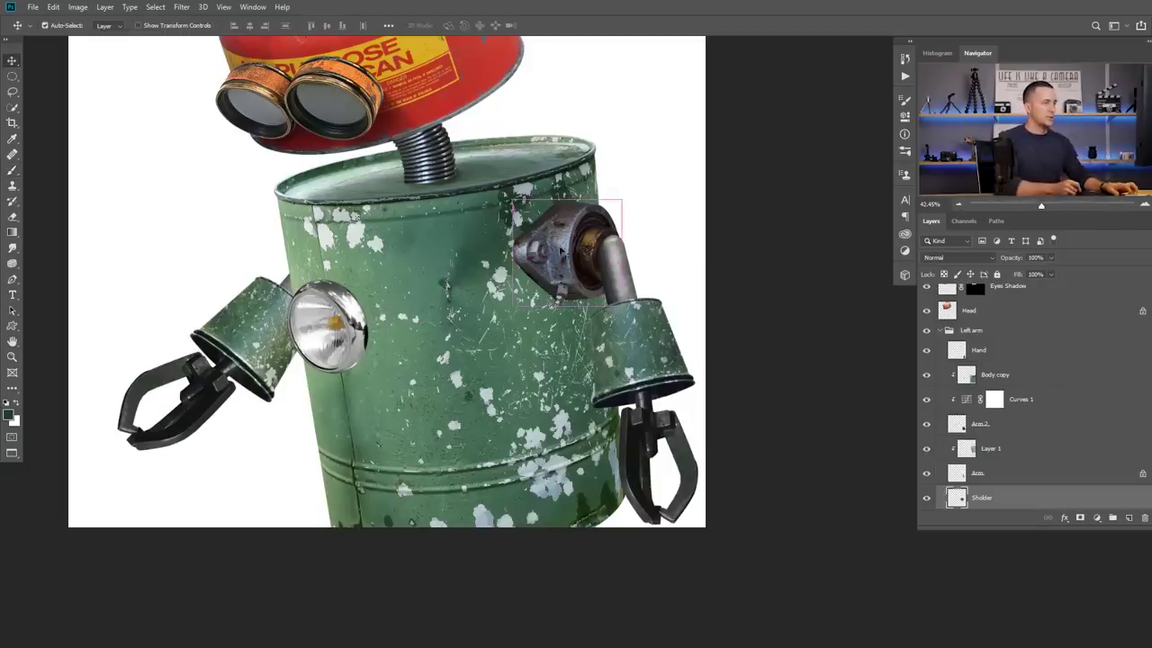
{"action": "scroll", "coordinate": [1085, 504], "scroll_direction": "down", "scroll_amount": 5}
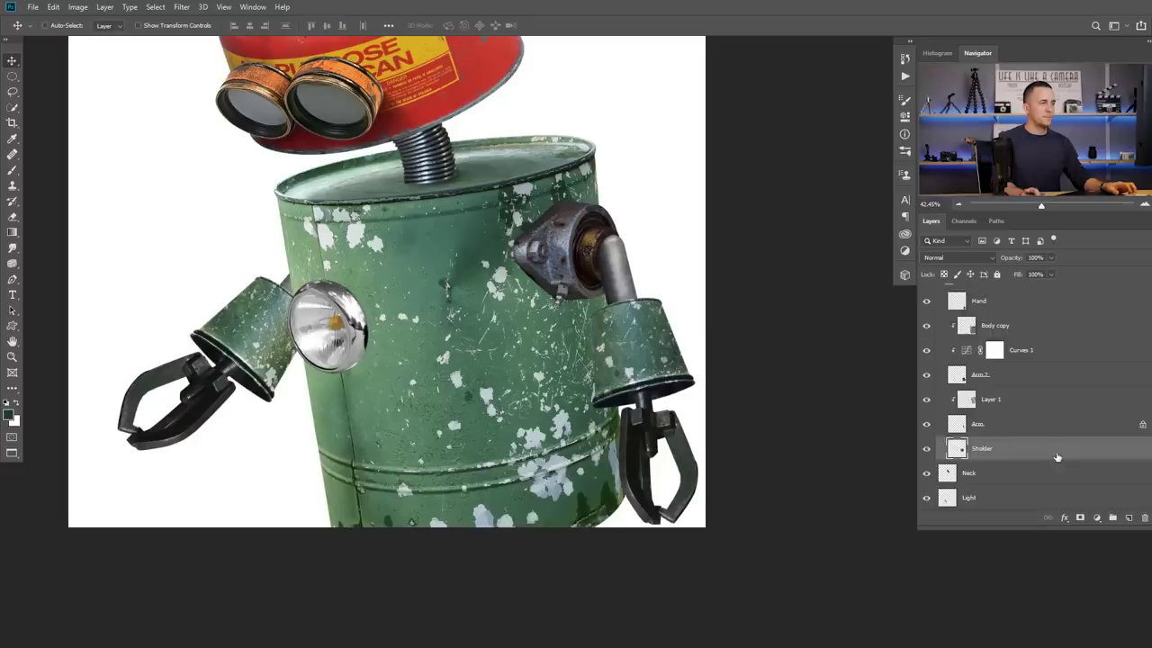
{"action": "left_click", "coordinate": [1129, 520]}
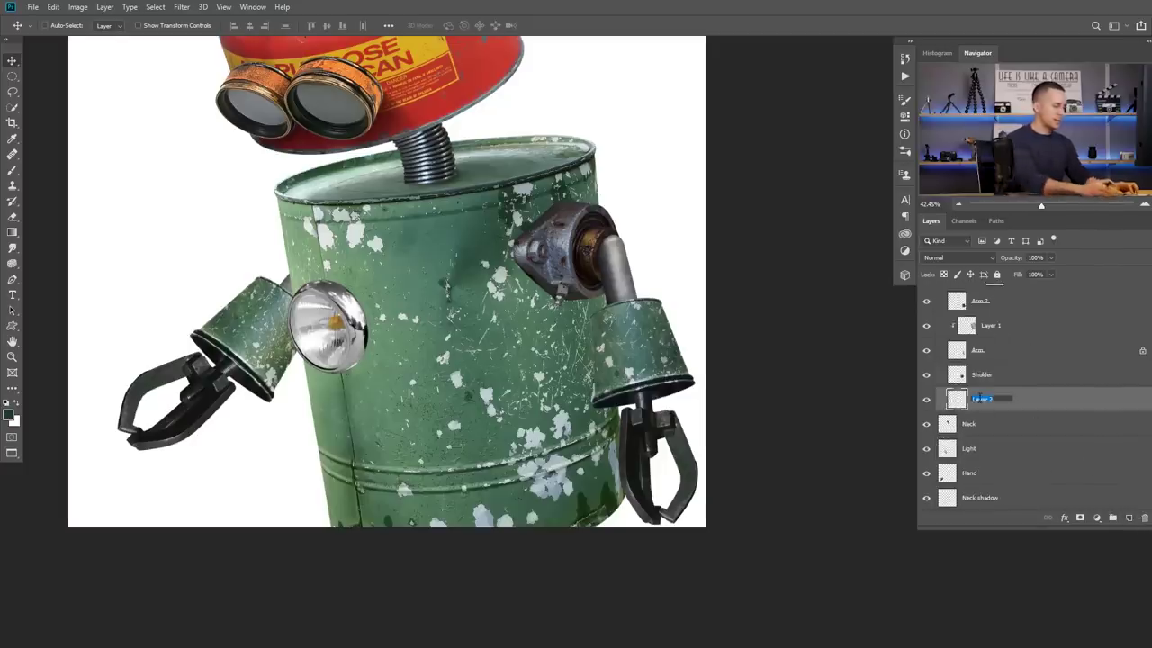
{"action": "type", "text": "ldar shadow"}
{"action": "left_click", "coordinate": [958, 257]}
{"action": "left_click", "coordinate": [941, 297]}
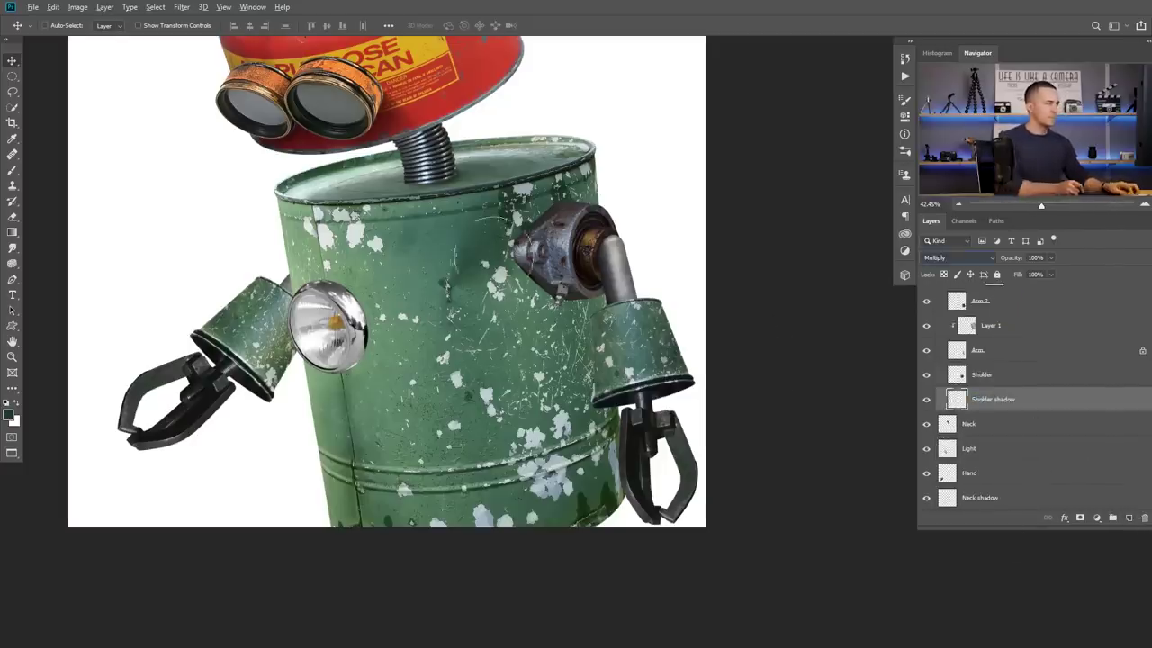
- Paint a soft dark green shadow on the drum below the shoulder and beside the left arm with the brush at 10% opacity
{"action": "key", "text": "b"}
{"action": "scroll", "coordinate": [489, 238], "scroll_direction": "up", "scroll_amount": 3}
{"action": "key", "text": "2"}
{"action": "key", "text": "1"}
{"action": "mouse_move", "coordinate": [583, 301]}
{"action": "left_mouse_down"}
{"action": "mouse_move", "coordinate": [612, 416]}
{"action": "mouse_move", "coordinate": [621, 315]}
{"action": "left_mouse_up"}
{"action": "mouse_move", "coordinate": [657, 495]}
{"action": "left_mouse_down"}
{"action": "mouse_move", "coordinate": [657, 603]}
{"action": "mouse_move", "coordinate": [650, 495]}
{"action": "left_mouse_up"}
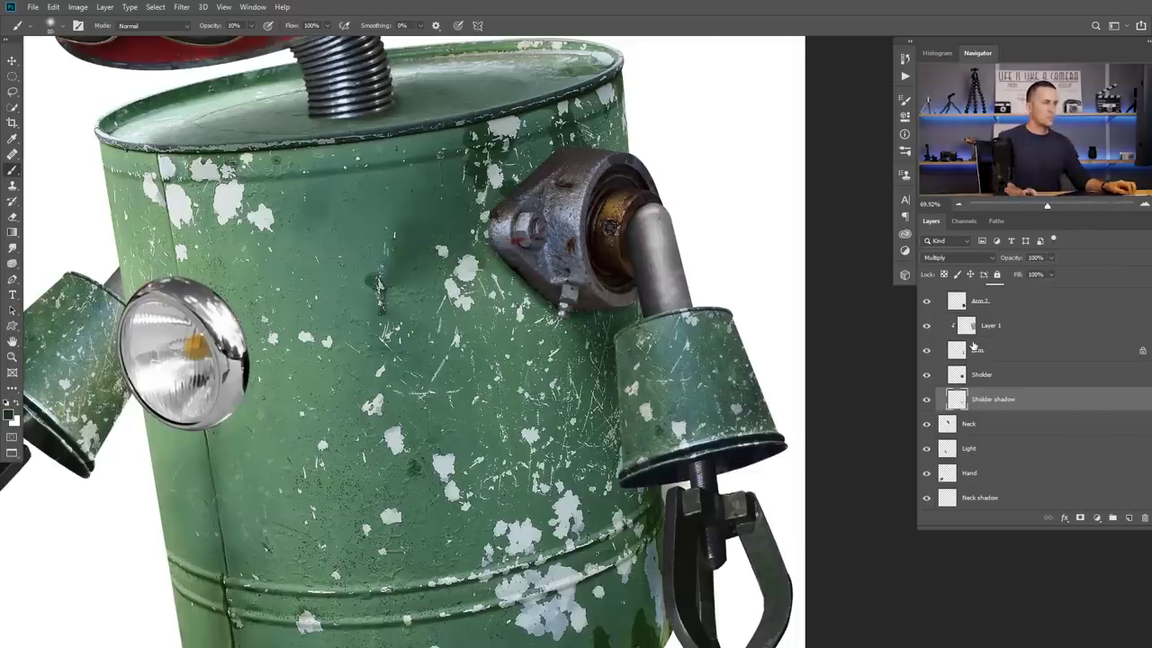
- Load the Body layer's outline as a selection and use it to mask the Sholder shadow layer
{"action": "scroll", "coordinate": [972, 344], "scroll_direction": "up", "scroll_amount": 3}
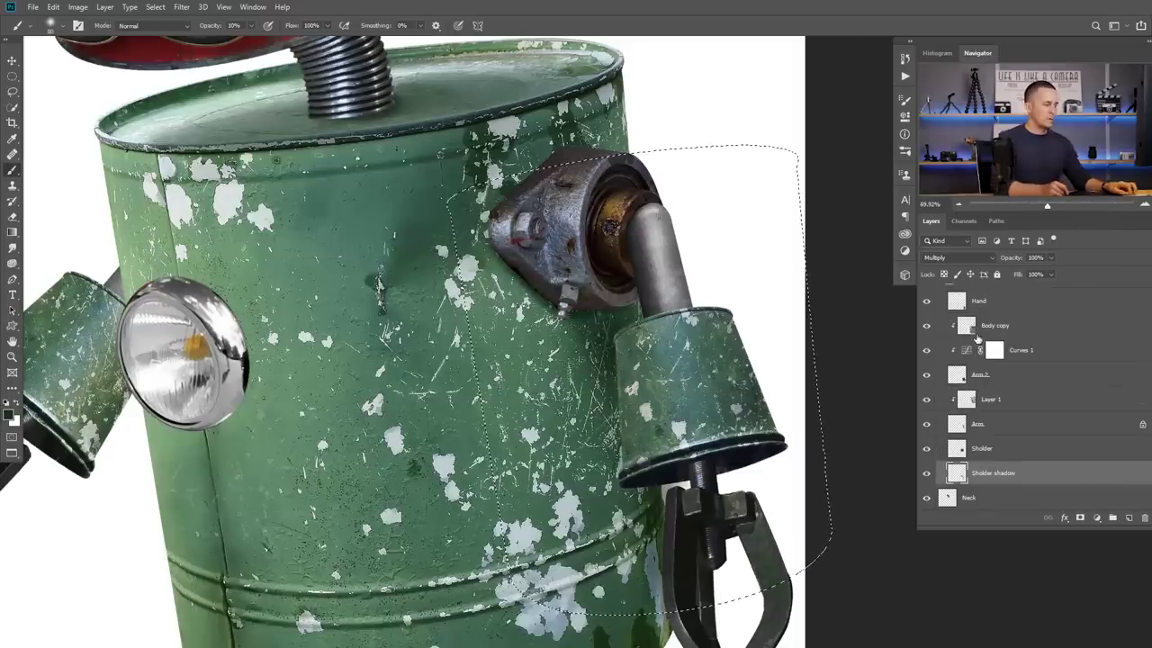
{"action": "scroll", "coordinate": [995, 441], "scroll_direction": "down", "scroll_amount": 2}
{"action": "scroll", "coordinate": [995, 442], "scroll_direction": "down", "scroll_amount": 3}
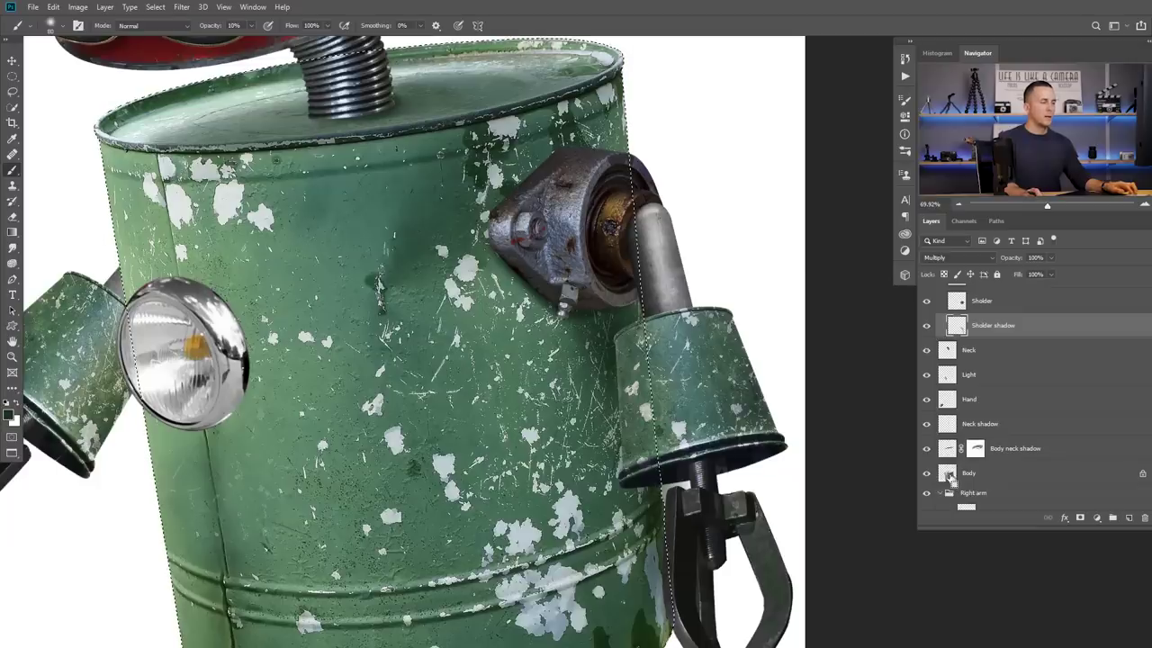
{"action": "scroll", "coordinate": [950, 477], "scroll_direction": "up", "scroll_amount": 2}
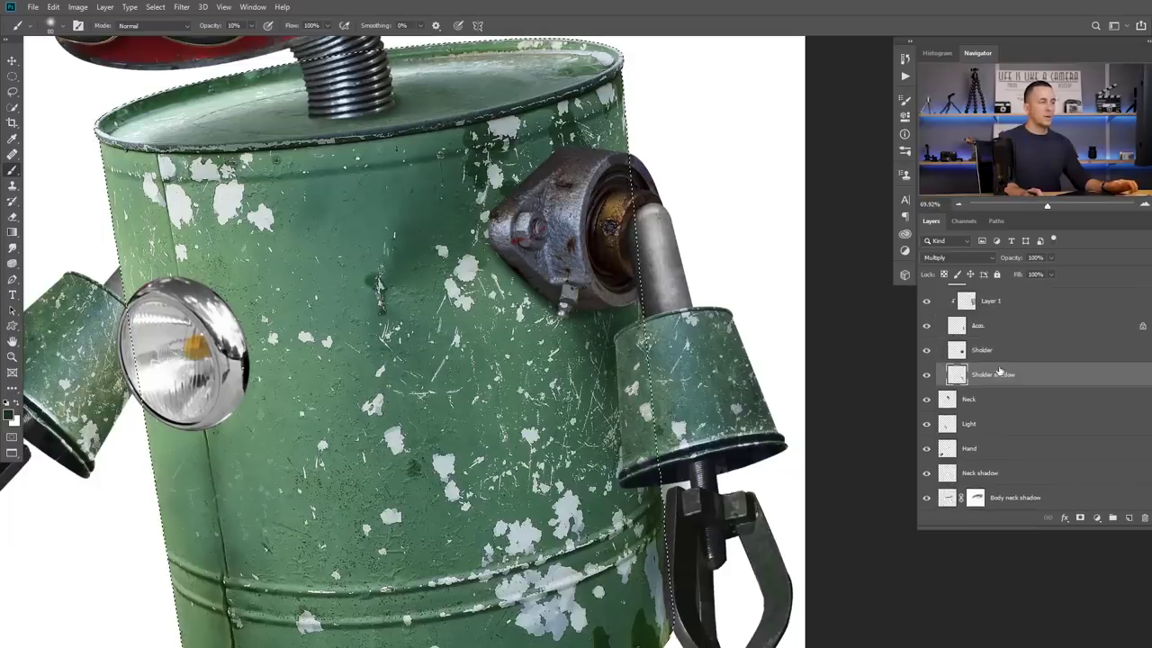
{"action": "left_click", "coordinate": [1079, 519]}
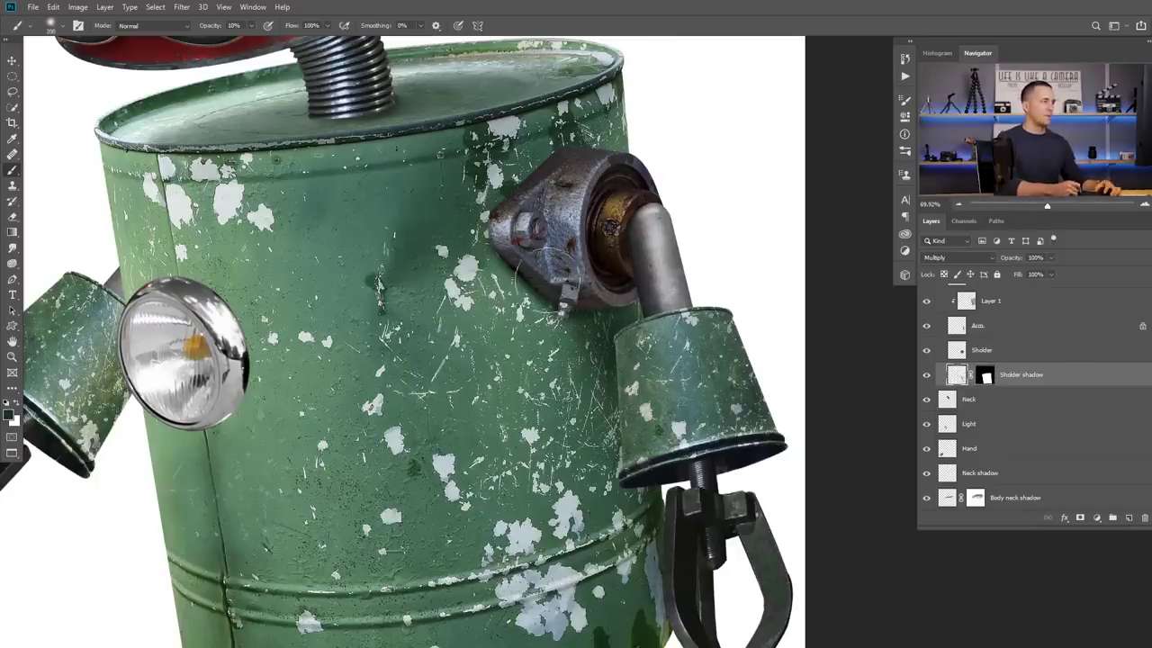
- Deepen the shadow beside the left arm with a soft 200 px brush and set the Sholder shadow layer's opacity to 81%
{"action": "mouse_move", "coordinate": [650, 423]}
{"action": "left_mouse_down"}
{"action": "mouse_move", "coordinate": [589, 433]}
{"action": "mouse_move", "coordinate": [635, 433]}
{"action": "left_mouse_up"}
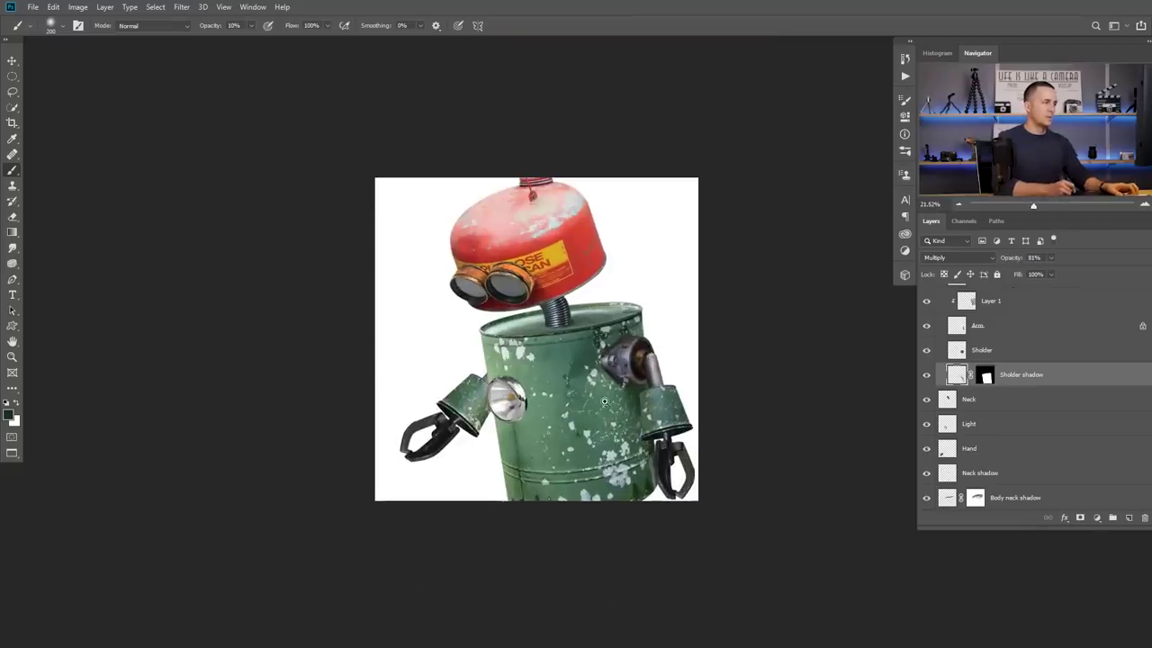
{"action": "scroll", "coordinate": [605, 401], "scroll_direction": "up", "scroll_amount": 3}
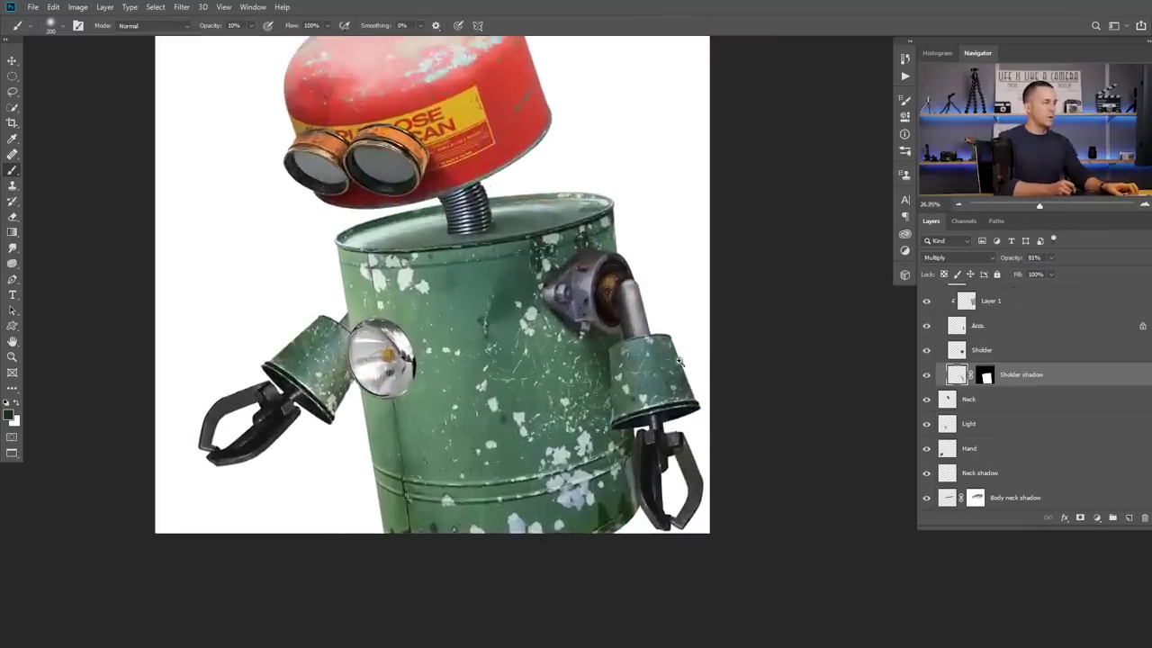
{"action": "scroll", "coordinate": [680, 360], "scroll_direction": "up", "scroll_amount": 5}
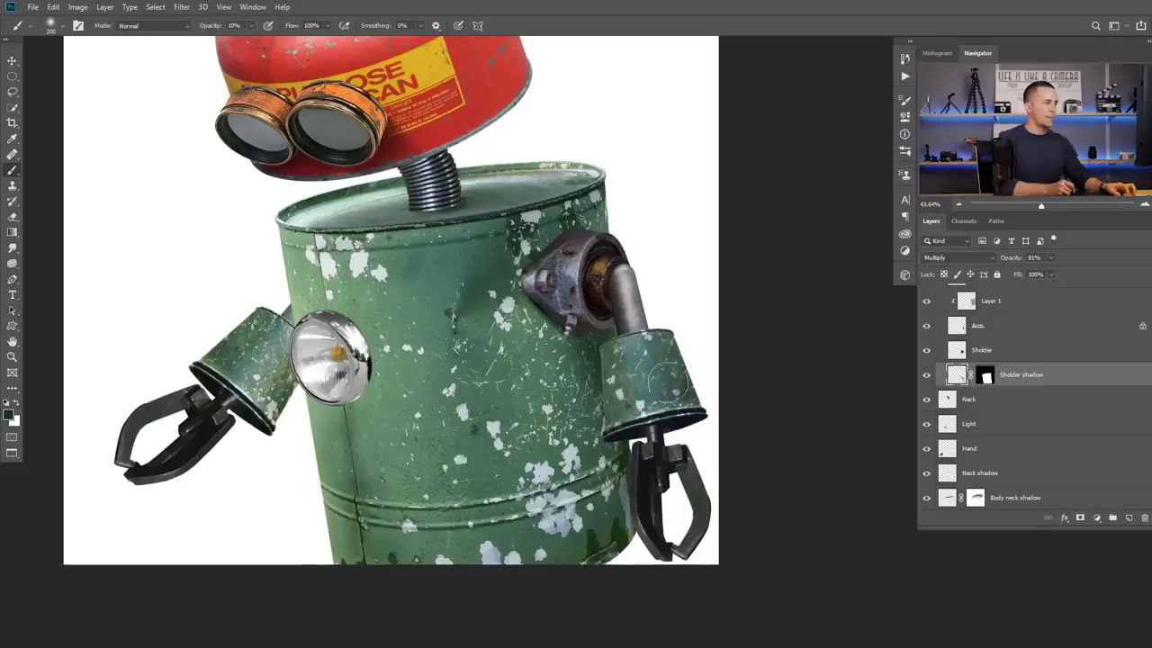
- Add a Curves adjustment clipped above the left arm's Body copy layer, darken it from input 145 to output 103, and invert its mask
{"action": "key", "text": "v"}
{"action": "left_click", "coordinate": [682, 395], "text": "ctrl"}
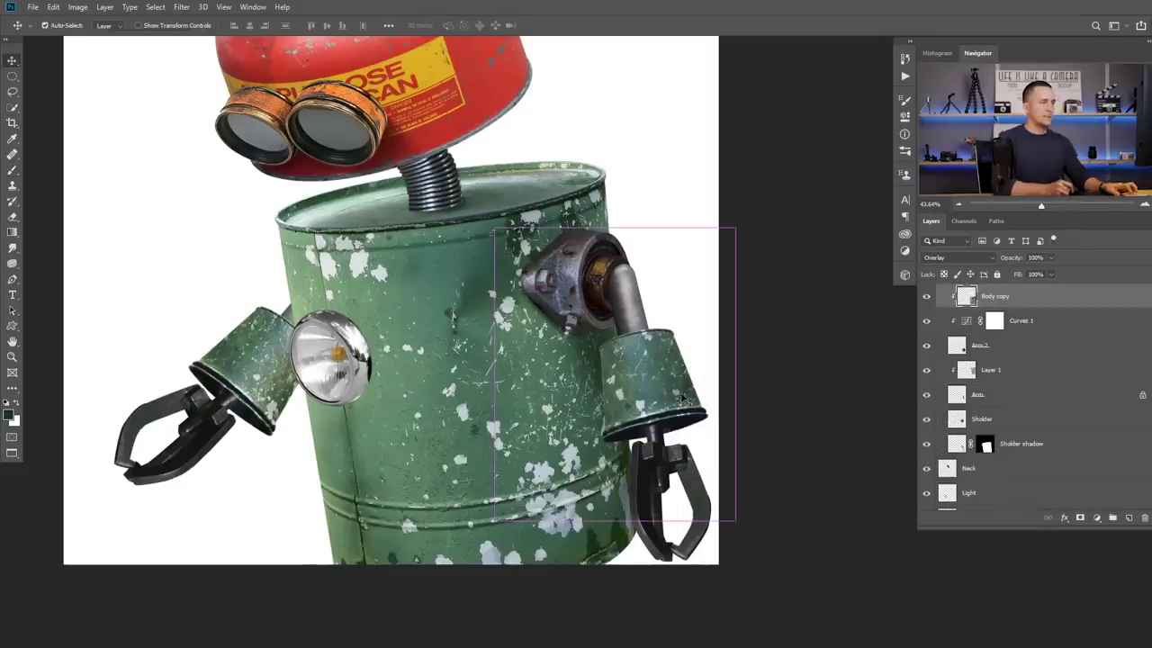
{"action": "left_click", "coordinate": [958, 352]}
{"action": "left_click", "coordinate": [967, 296]}
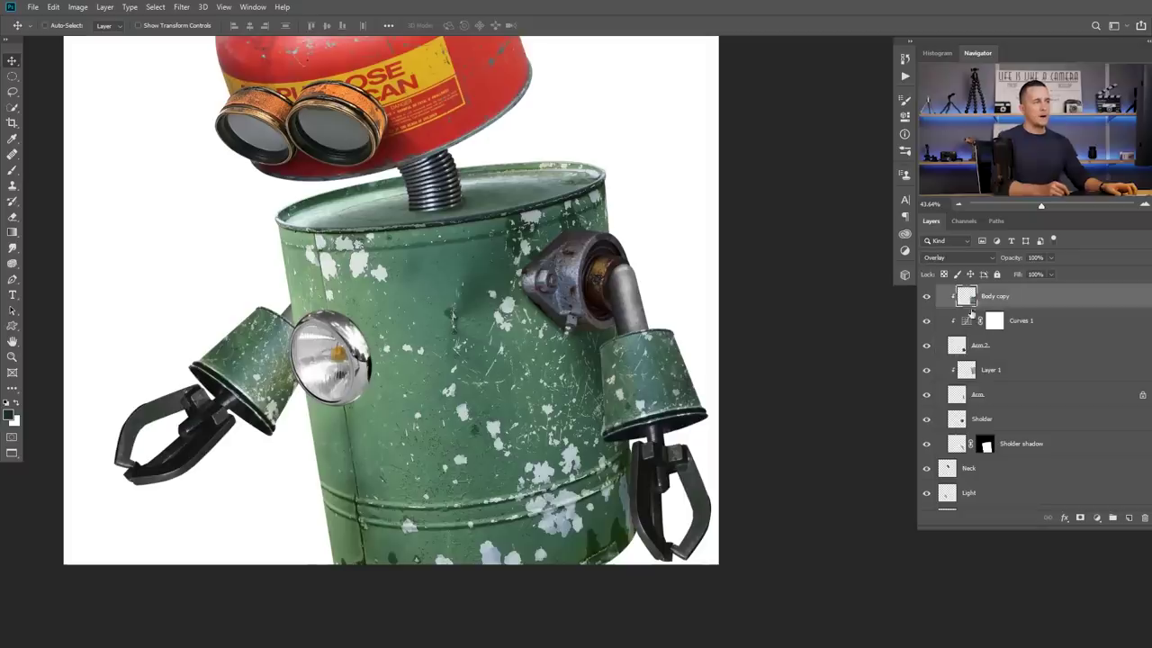
{"action": "scroll", "coordinate": [1124, 416], "scroll_direction": "up", "scroll_amount": 1}
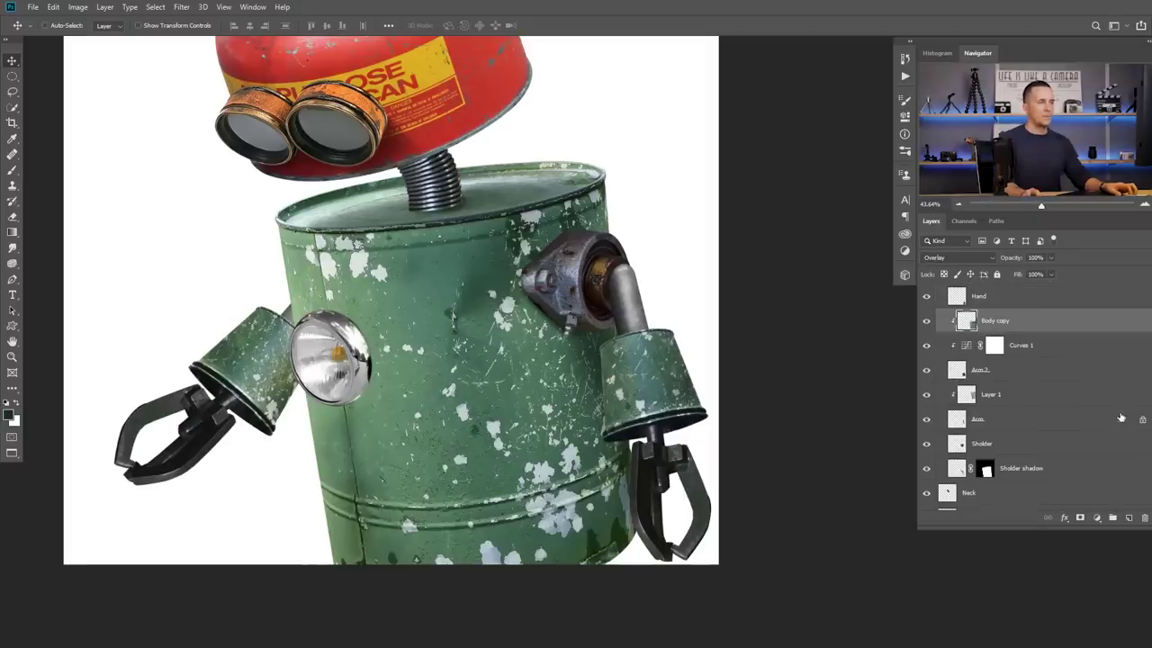
{"action": "left_click", "coordinate": [1096, 518]}
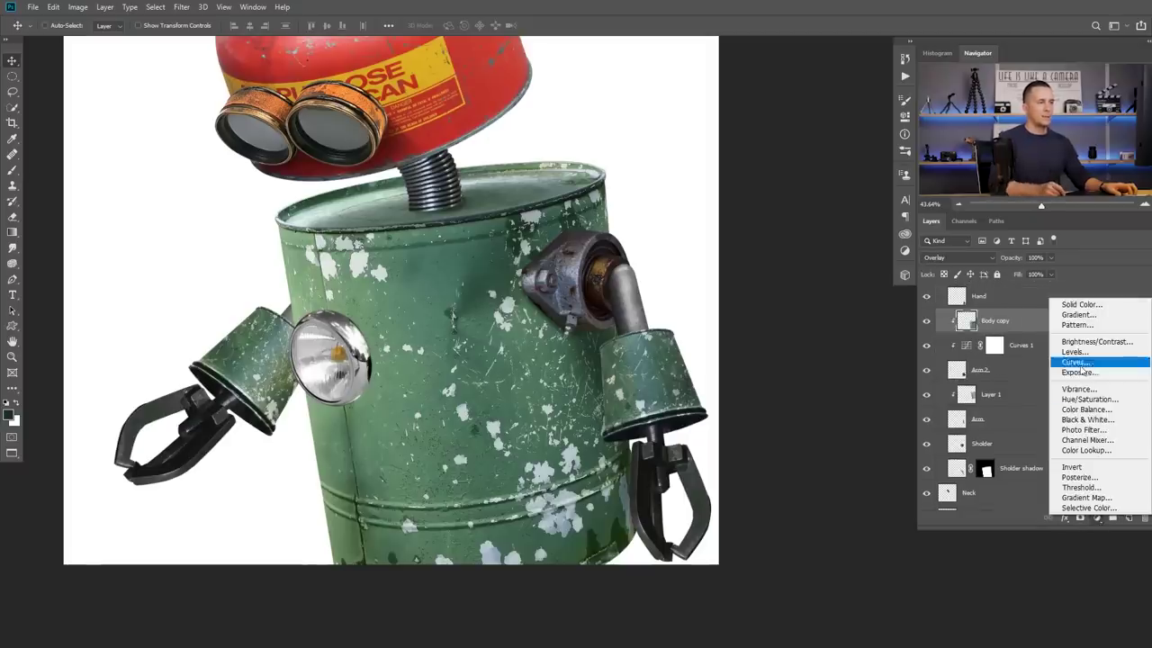
{"action": "left_click", "coordinate": [1071, 367]}
{"action": "left_click_drag", "start_coordinate": [814, 224], "coordinate": [817, 240]}
{"action": "key", "text": "ctrl+i"}
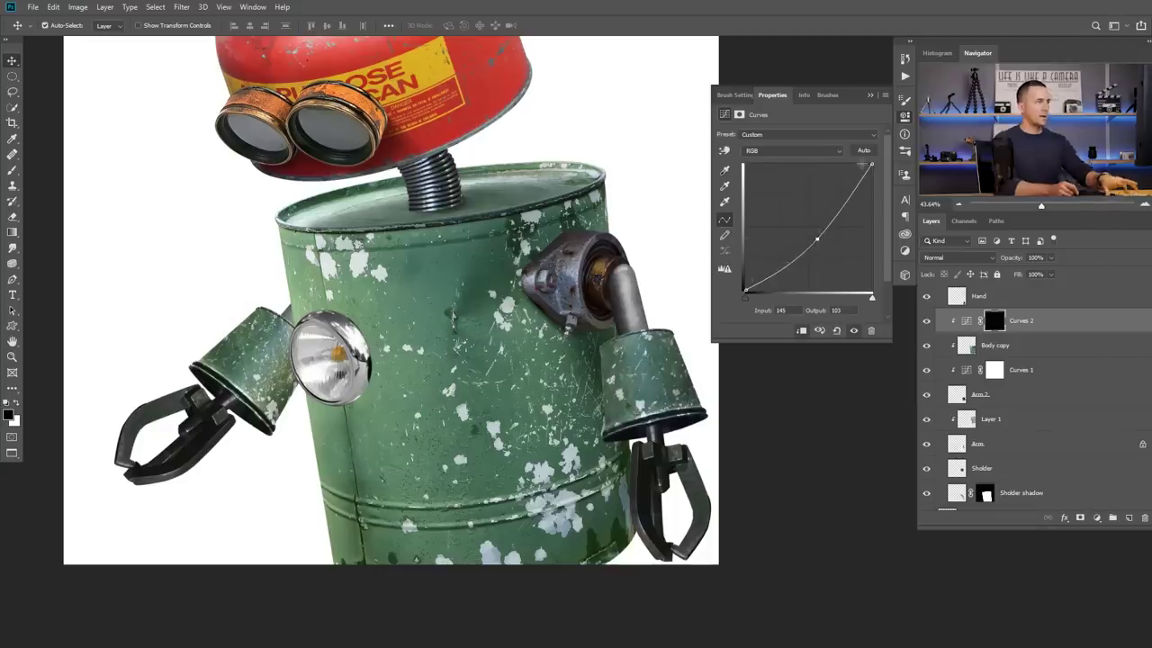
{"action": "left_click", "coordinate": [870, 96]}
- Paint white on the Curves 2 mask along the outer side of the left arm's bucket with a soft 250 px brush at 10% opacity
{"action": "key", "text": "b"}
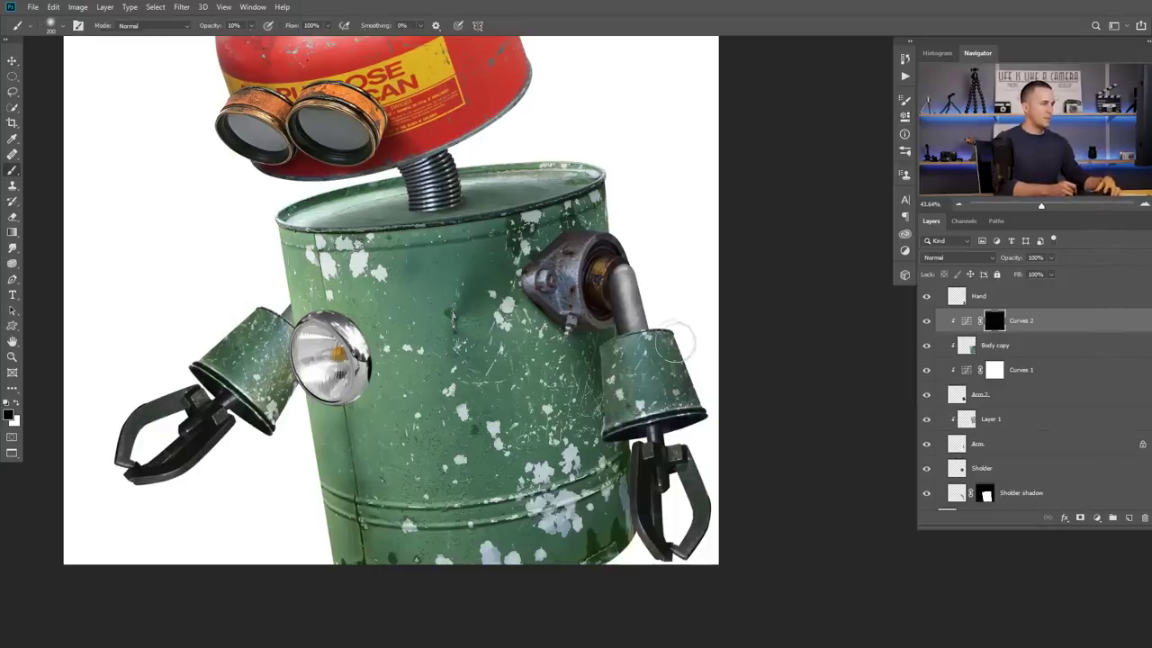
{"action": "key", "text": "x"}
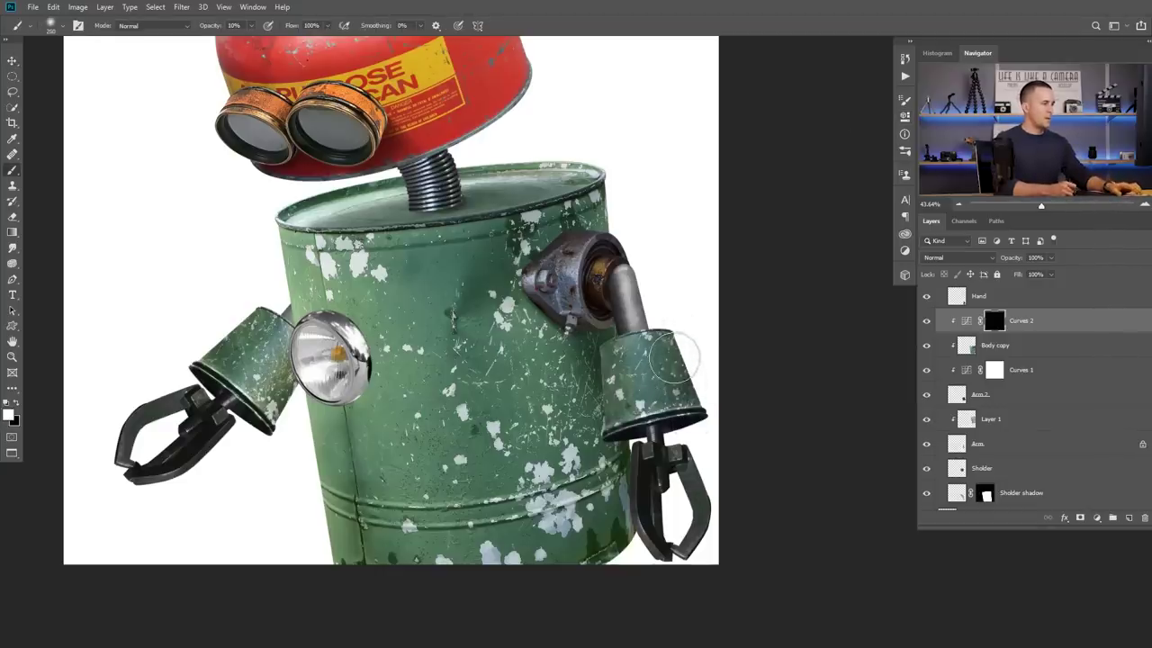
{"action": "mouse_move", "coordinate": [700, 417]}
{"action": "left_mouse_down"}
{"action": "mouse_move", "coordinate": [673, 351]}
{"action": "mouse_move", "coordinate": [691, 468]}
{"action": "mouse_move", "coordinate": [683, 314]}
{"action": "mouse_move", "coordinate": [726, 433]}
{"action": "mouse_move", "coordinate": [710, 562]}
{"action": "left_mouse_up"}
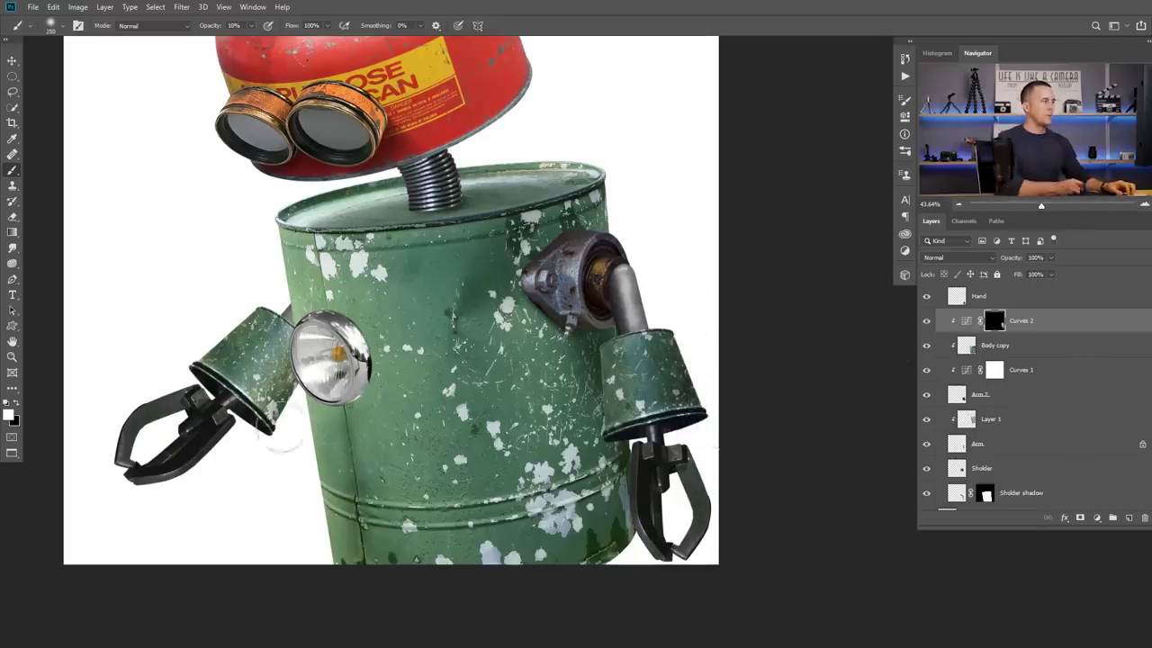
- Collapse the Left arm and Right arm layer groups
{"action": "scroll", "coordinate": [1072, 357], "scroll_direction": "up", "scroll_amount": 3}
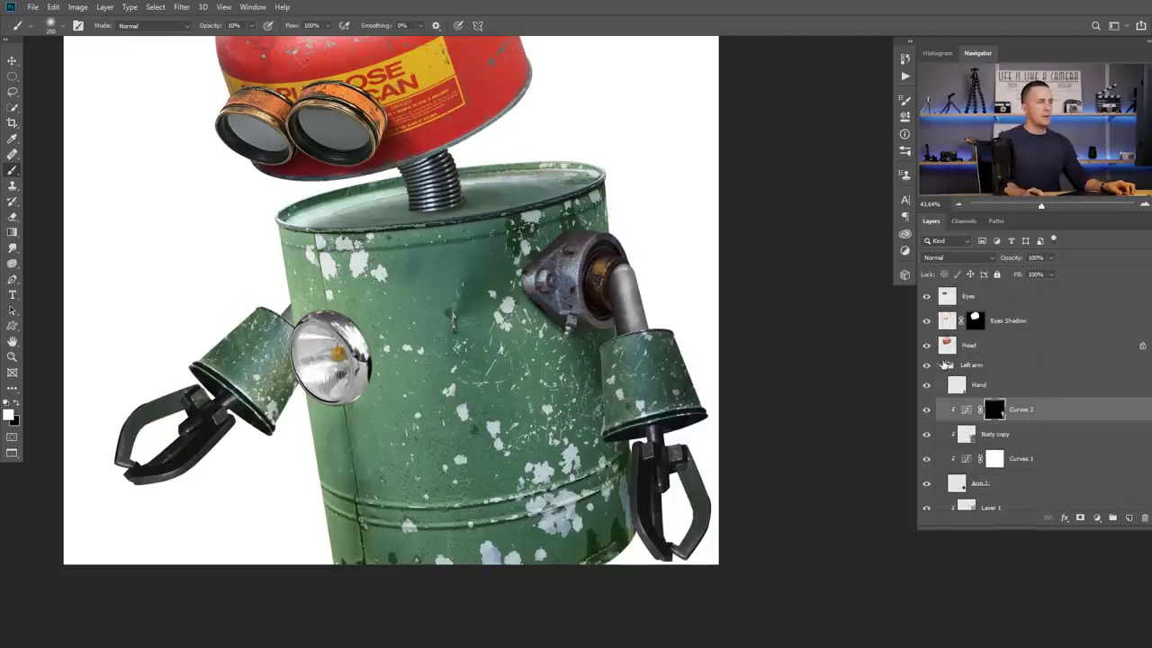
{"action": "left_click", "coordinate": [945, 365]}
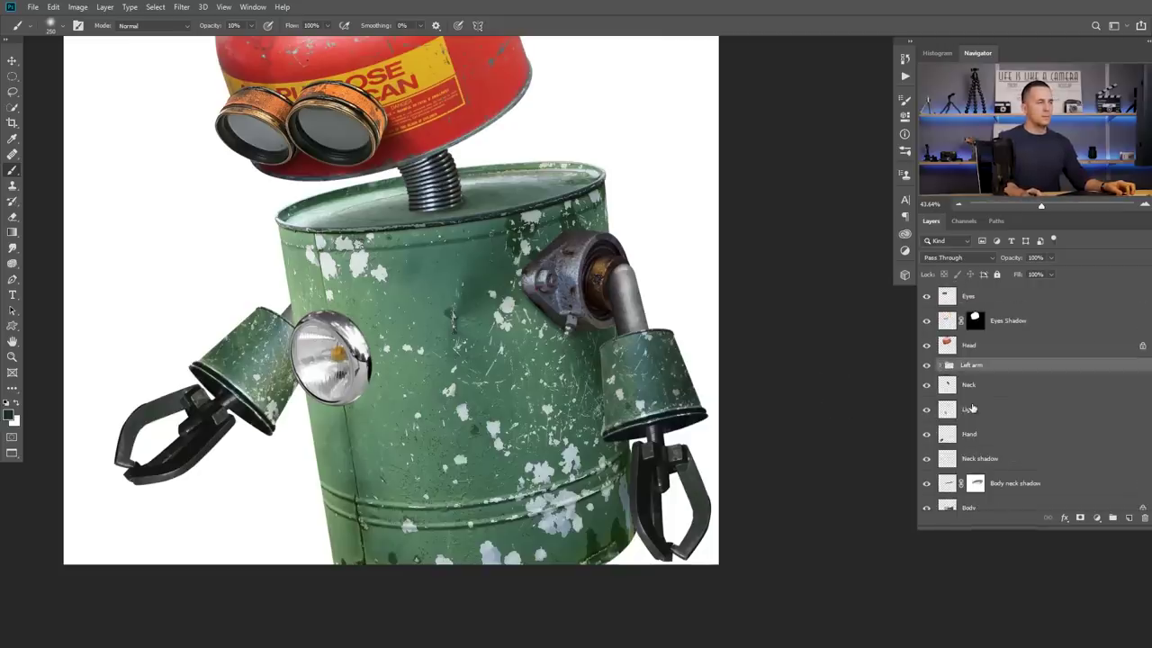
{"action": "scroll", "coordinate": [972, 408], "scroll_direction": "down", "scroll_amount": 4}
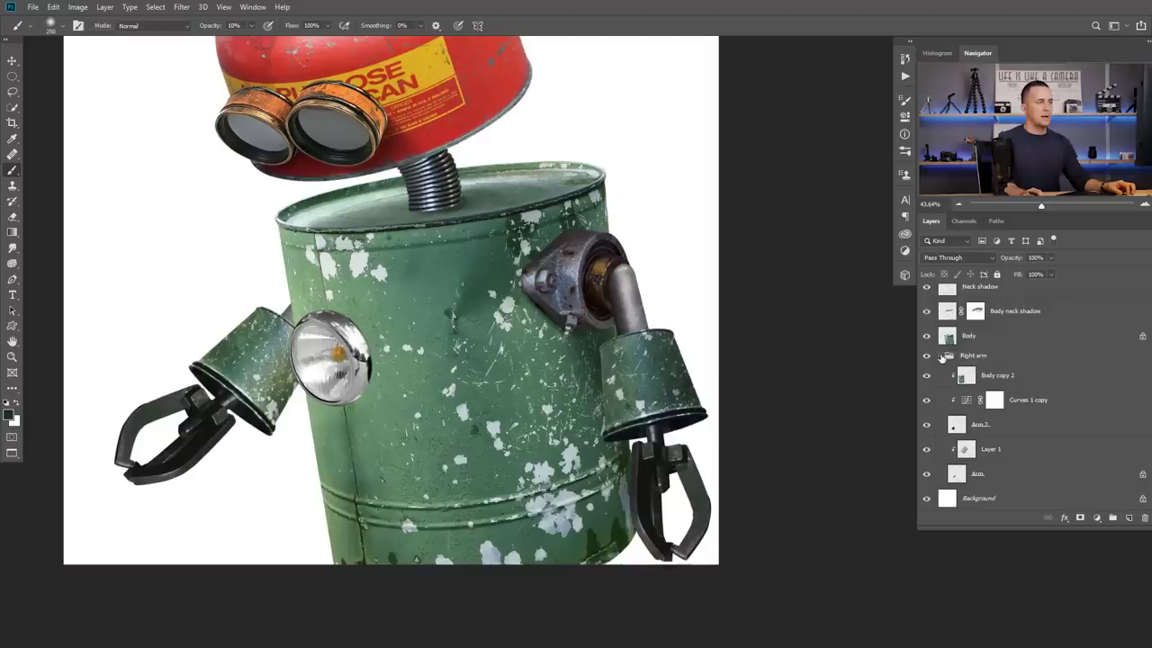
{"action": "left_click", "coordinate": [941, 356]}
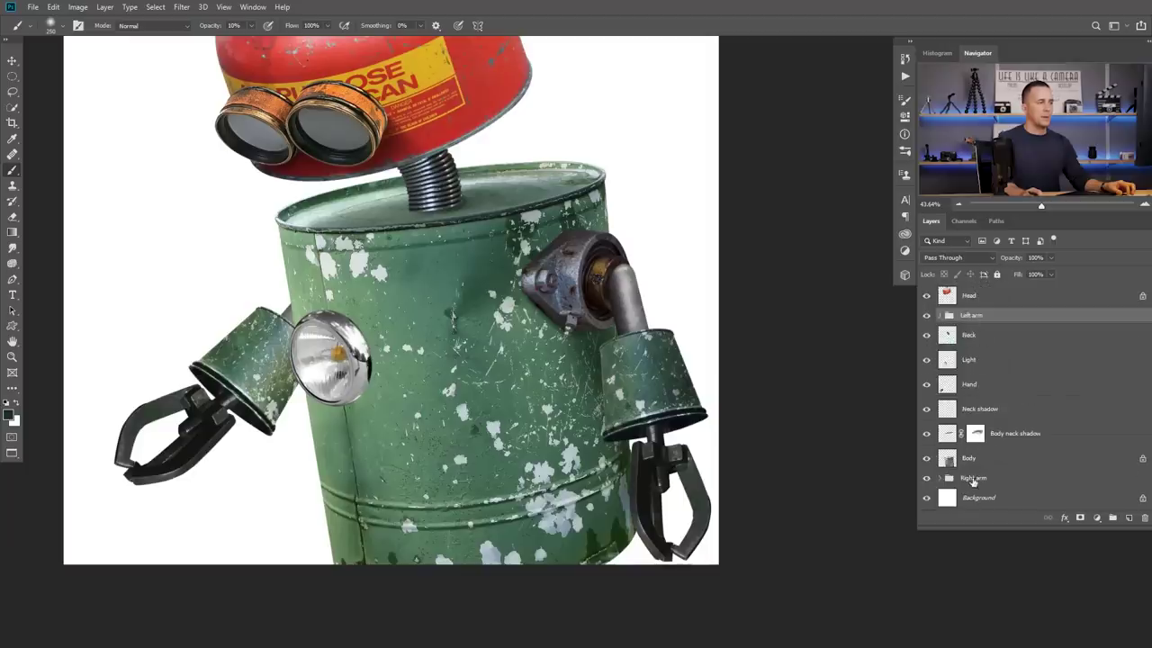
- Add a Curves adjustment clipped to the Right arm group, darken it from input 155 to output 86, and invert its mask
{"action": "left_click", "coordinate": [972, 482]}
{"action": "left_click", "coordinate": [1097, 518]}
{"action": "left_click", "coordinate": [1099, 366]}
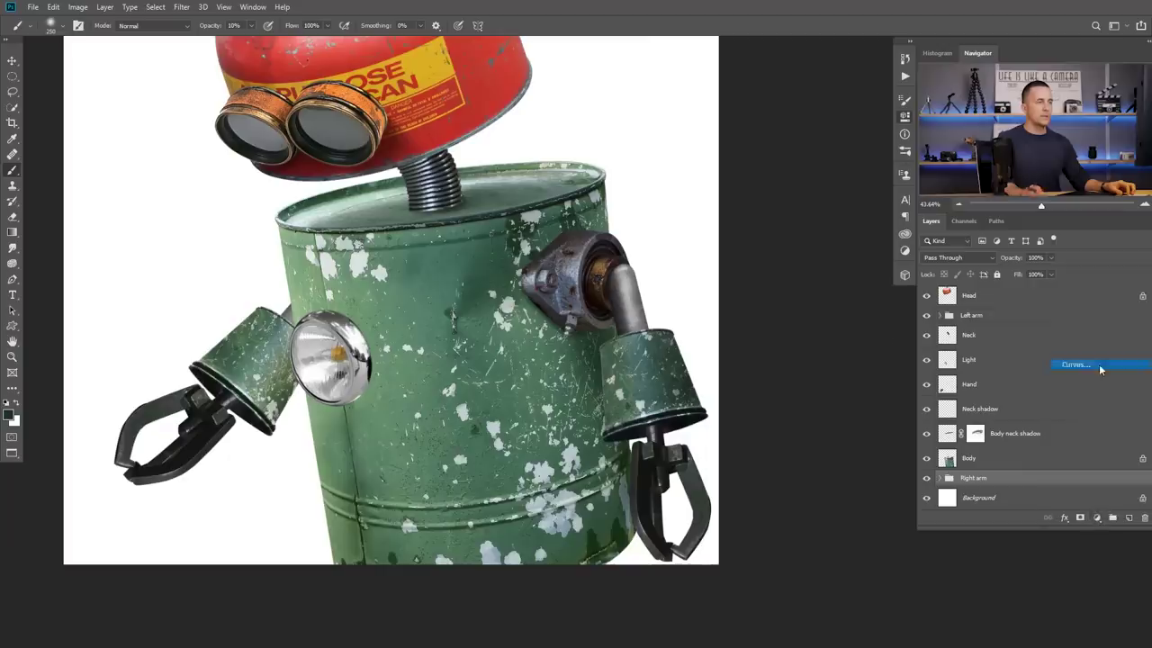
{"action": "left_click_drag", "start_coordinate": [812, 228], "coordinate": [822, 247]}
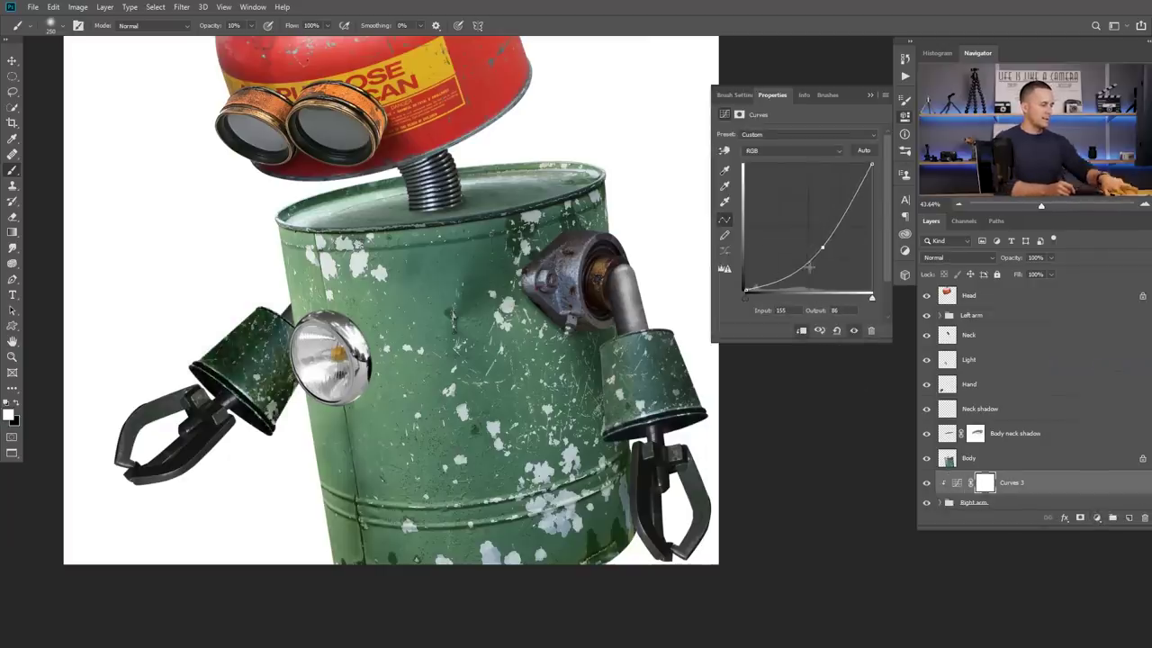
{"action": "key", "text": "ctrl+i"}
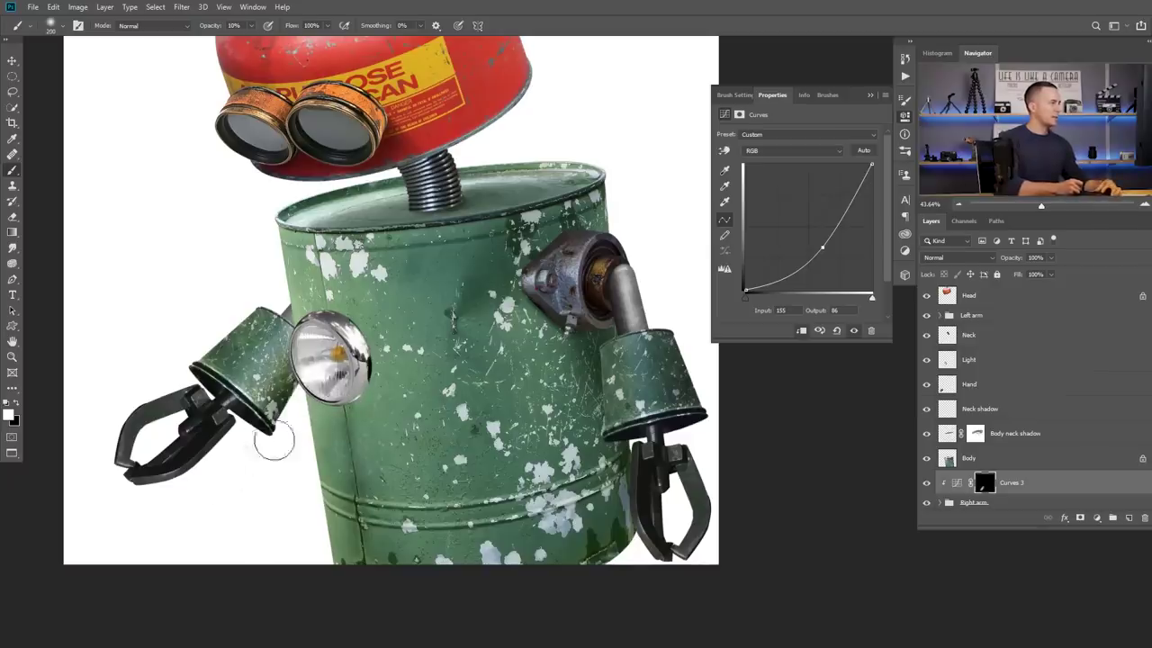
- Paint white on the Curves 3 mask over the right arm's bucket, try a smaller brush at 50% opacity near the bolt, and undo that stroke
{"action": "scroll", "coordinate": [687, 456], "scroll_direction": "up", "scroll_amount": 2}
{"action": "left_click_drag", "start_coordinate": [225, 378], "coordinate": [703, 390]}
{"action": "left_click_drag", "start_coordinate": [351, 383], "coordinate": [450, 401]}
{"action": "key", "text": "bracketleft"}
{"action": "key", "text": "bracketleft"}
{"action": "key", "text": "bracketleft"}
{"action": "key", "text": "bracketleft"}
{"action": "key", "text": "bracketleft"}
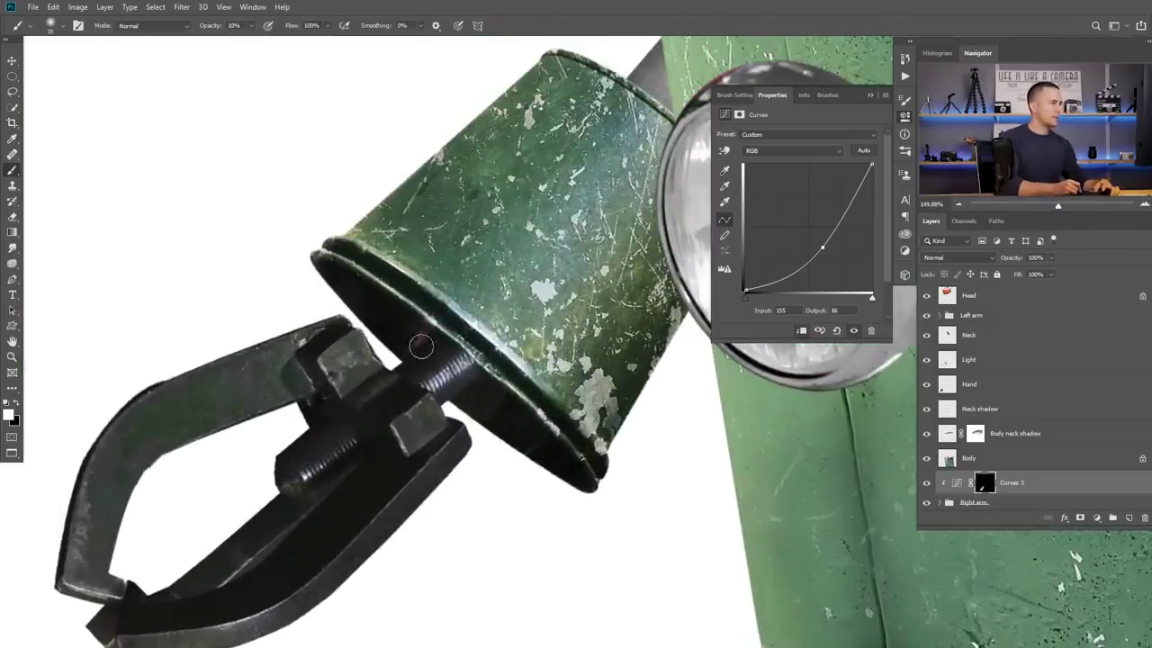
{"action": "key", "text": "5"}
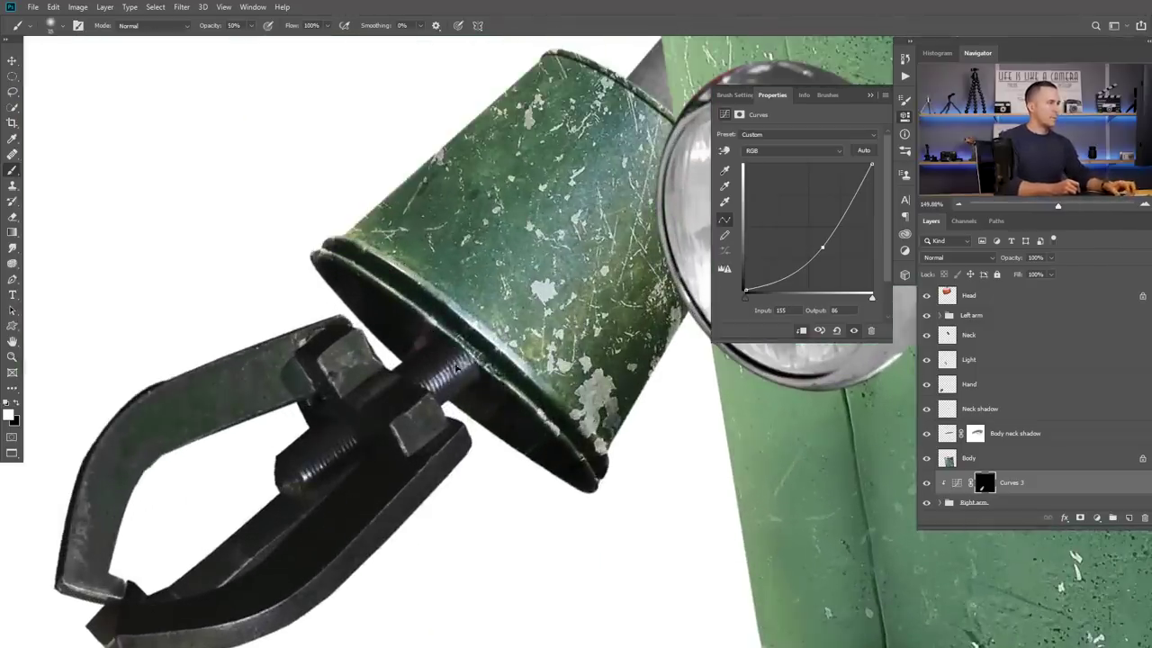
{"action": "key", "text": "ctrl+z"}
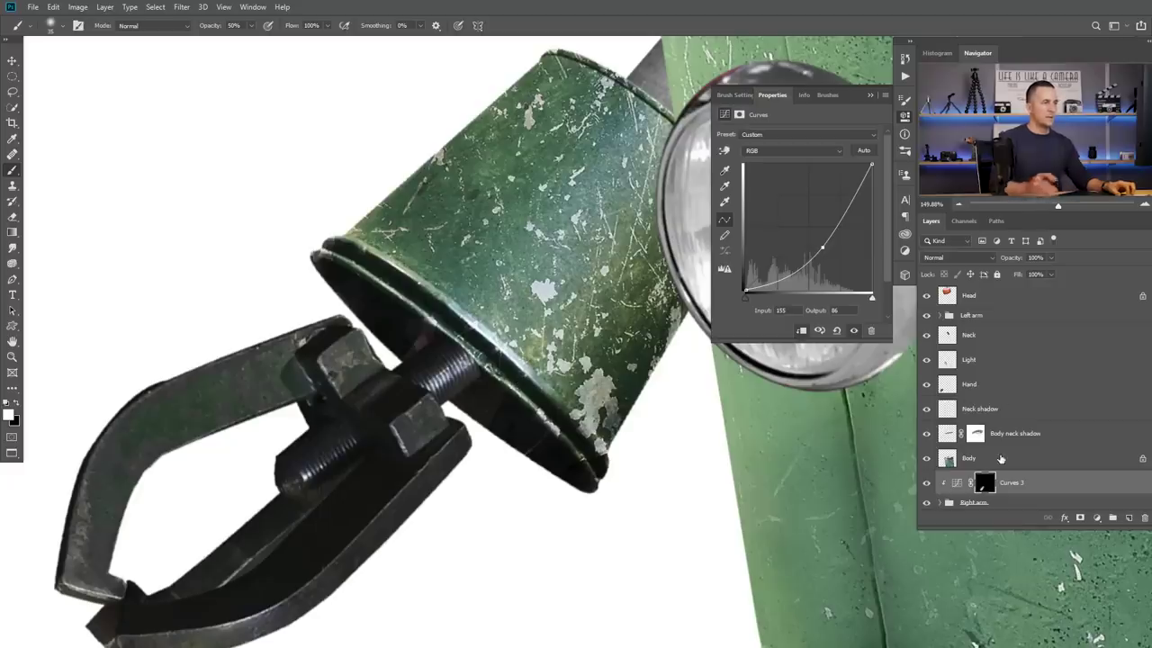
- Add a new layer above the right arm's Hand layer, clip it to the hand, and name it Hand Shadow
{"action": "key", "text": "v"}
{"action": "left_click", "coordinate": [947, 387]}
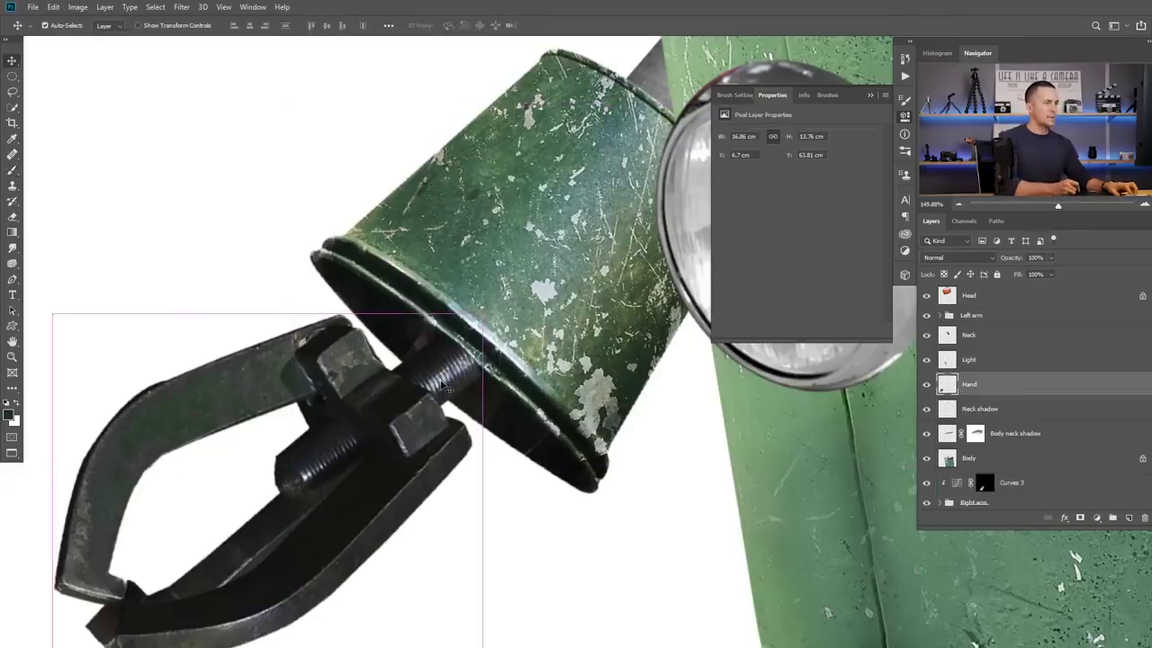
{"action": "left_click", "coordinate": [927, 384]}
{"action": "left_click", "coordinate": [927, 384]}
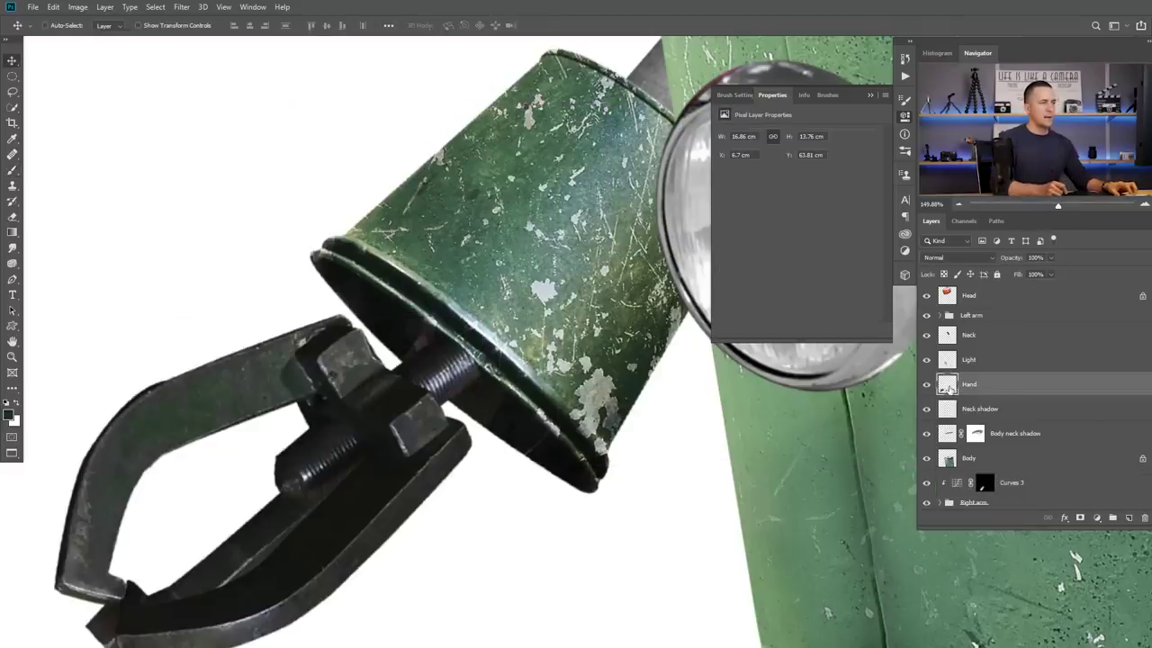
{"action": "left_click", "coordinate": [1130, 519]}
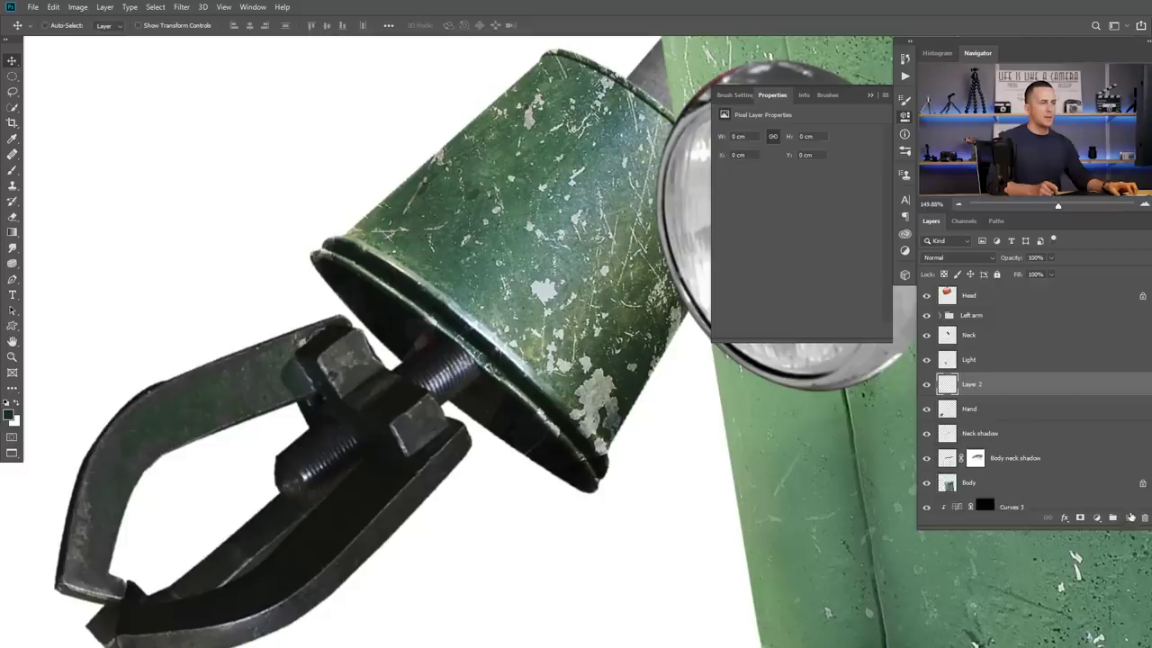
{"action": "left_click", "coordinate": [982, 397], "text": "alt"}
{"action": "double_click", "coordinate": [981, 385]}
{"action": "type", "text": "Hand Shadow"}
{"action": "key", "text": "Return"}
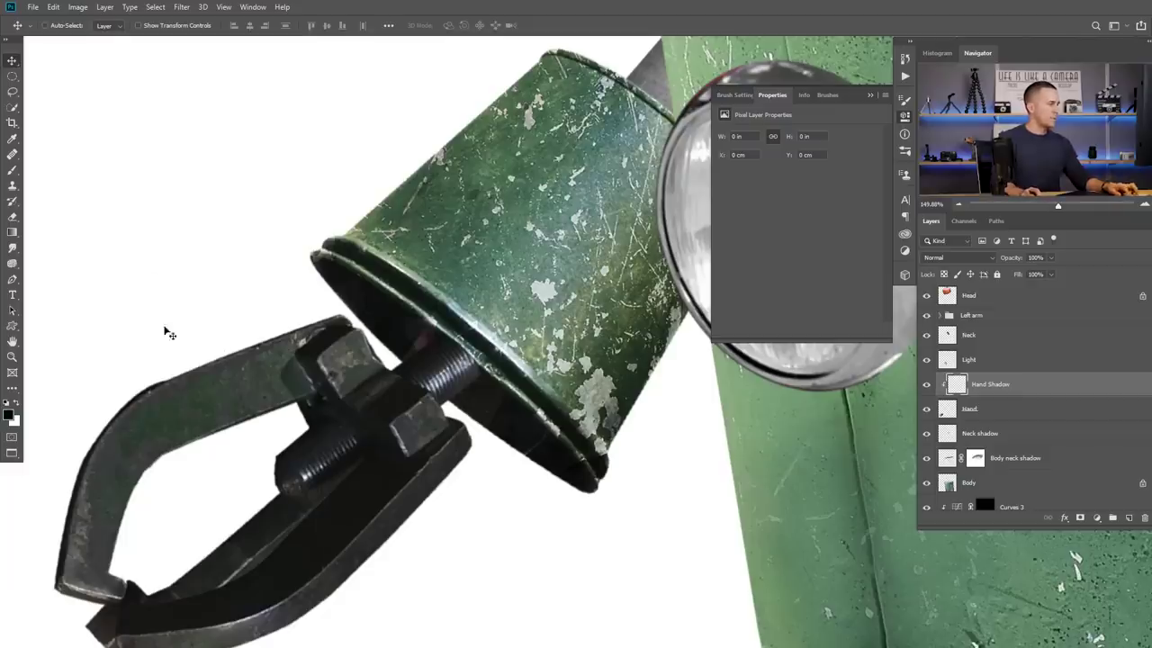
- Paint soft black shading at 10% opacity on the right hand's bolt where it enters the bucket, enlarging the brush to 40 px
{"action": "key", "text": "b"}
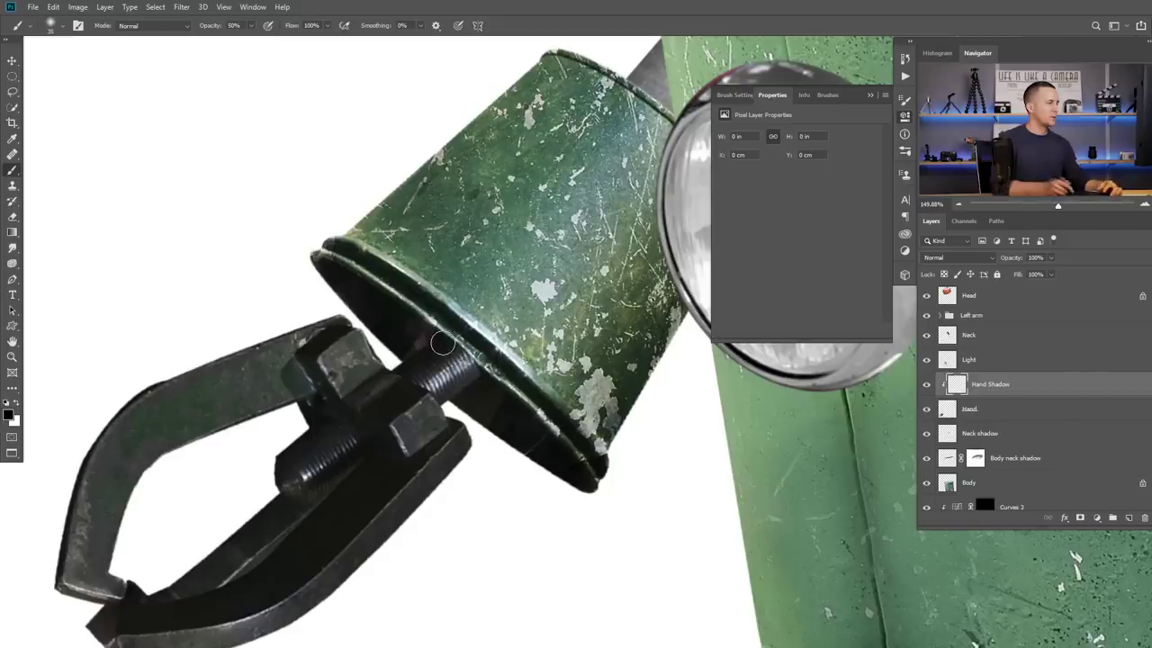
{"action": "key", "text": "1"}
{"action": "key", "text": "bracketright"}
{"action": "key", "text": "bracketright"}
{"action": "key", "text": "bracketright"}
{"action": "left_click", "coordinate": [443, 342]}
{"action": "mouse_move", "coordinate": [442, 343]}
{"action": "left_mouse_down"}
{"action": "mouse_move", "coordinate": [500, 388]}
{"action": "mouse_move", "coordinate": [444, 338]}
{"action": "mouse_move", "coordinate": [474, 357]}
{"action": "mouse_move", "coordinate": [504, 380]}
{"action": "mouse_move", "coordinate": [415, 325]}
{"action": "mouse_move", "coordinate": [468, 352]}
{"action": "mouse_move", "coordinate": [459, 388]}
{"action": "mouse_move", "coordinate": [459, 374]}
{"action": "mouse_move", "coordinate": [426, 389]}
{"action": "left_mouse_up"}
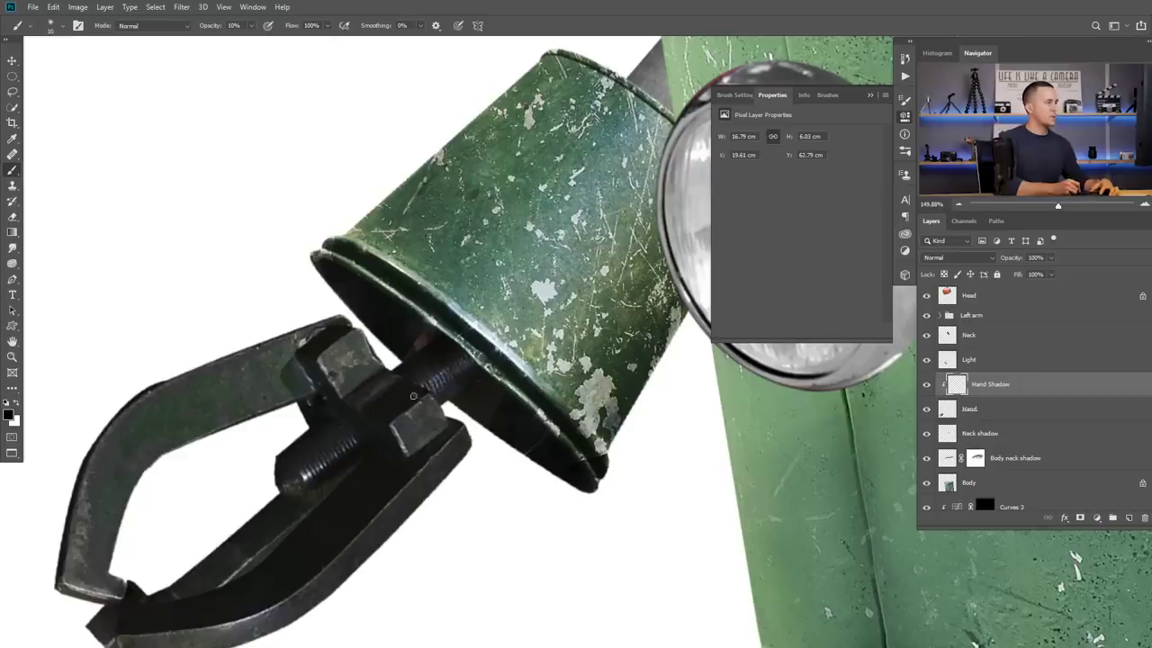
{"action": "key", "text": "bracketright"}
{"action": "key", "text": "bracketright"}
{"action": "key", "text": "bracketright"}
{"action": "left_click_drag", "start_coordinate": [466, 353], "coordinate": [426, 331]}
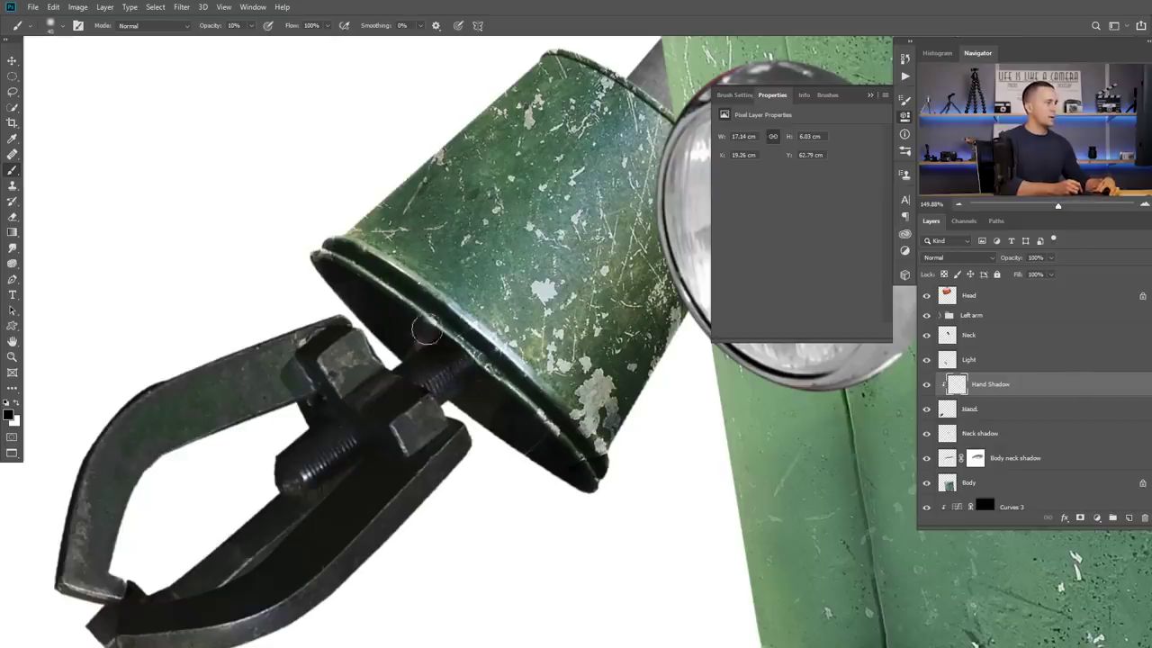
- Add a layer named Hand shadow above the Hand layer in the Left arm group and clip it to the hand
{"action": "scroll", "coordinate": [513, 387], "scroll_direction": "down", "scroll_amount": 5}
{"action": "left_click_drag", "start_coordinate": [855, 420], "coordinate": [569, 316]}
{"action": "key", "text": "v"}
{"action": "left_click", "coordinate": [630, 392], "text": "ctrl"}
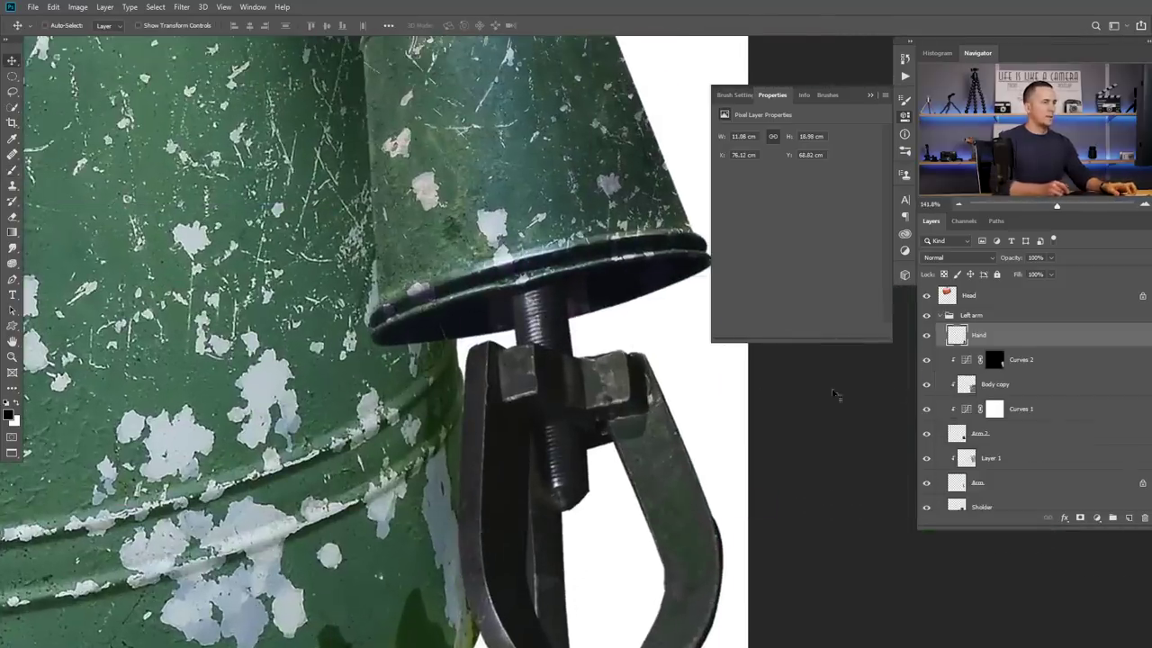
{"action": "left_click", "coordinate": [1128, 518]}
{"action": "double_click", "coordinate": [982, 335]}
{"action": "type", "text": "Hand s"}
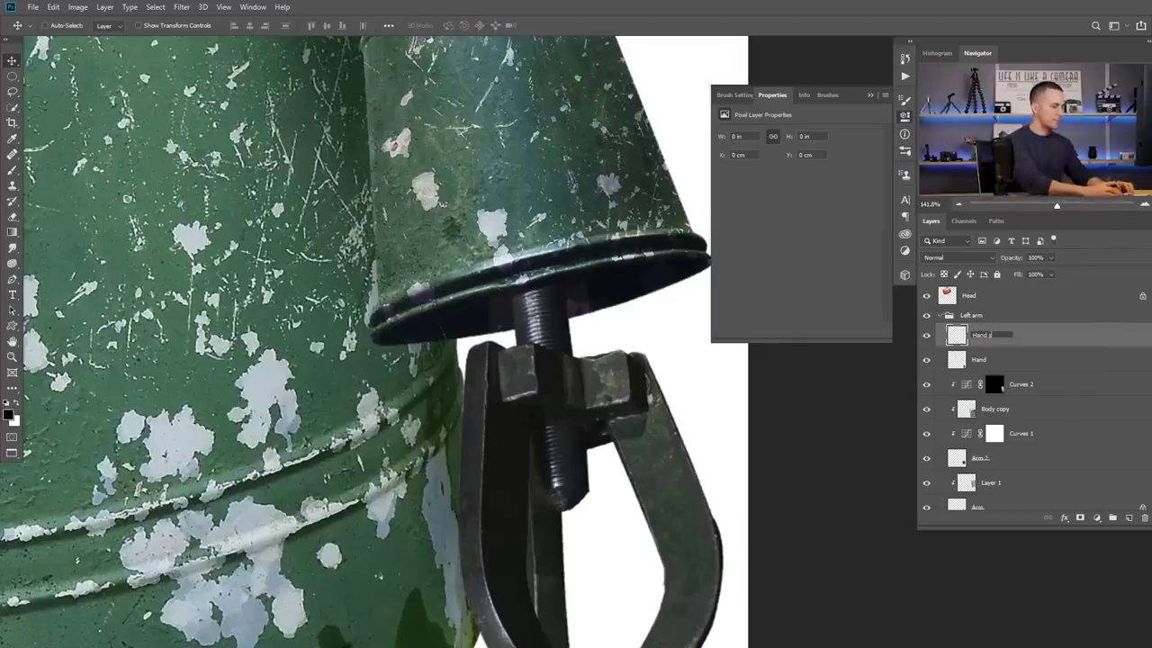
{"action": "type", "text": "hadow"}
{"action": "key", "text": "Return"}
{"action": "left_click", "coordinate": [985, 348], "text": "alt"}
- Paint soft black shading at 10% opacity over the upper part of the left hand's bolt, just under the bucket rim
{"action": "key", "text": "b"}
{"action": "mouse_move", "coordinate": [507, 306]}
{"action": "left_mouse_down"}
{"action": "mouse_move", "coordinate": [527, 305]}
{"action": "mouse_move", "coordinate": [533, 342]}
{"action": "mouse_move", "coordinate": [541, 333]}
{"action": "left_mouse_up"}
{"action": "key", "text": "["}
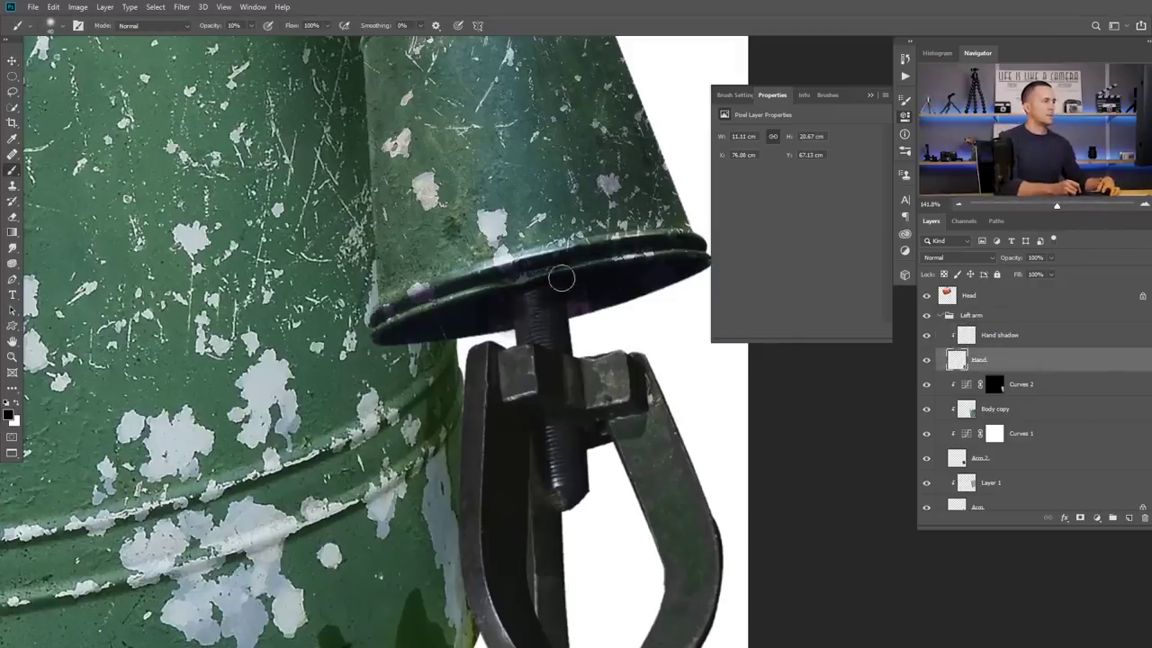
{"action": "scroll", "coordinate": [561, 276], "scroll_direction": "down", "scroll_amount": 5}
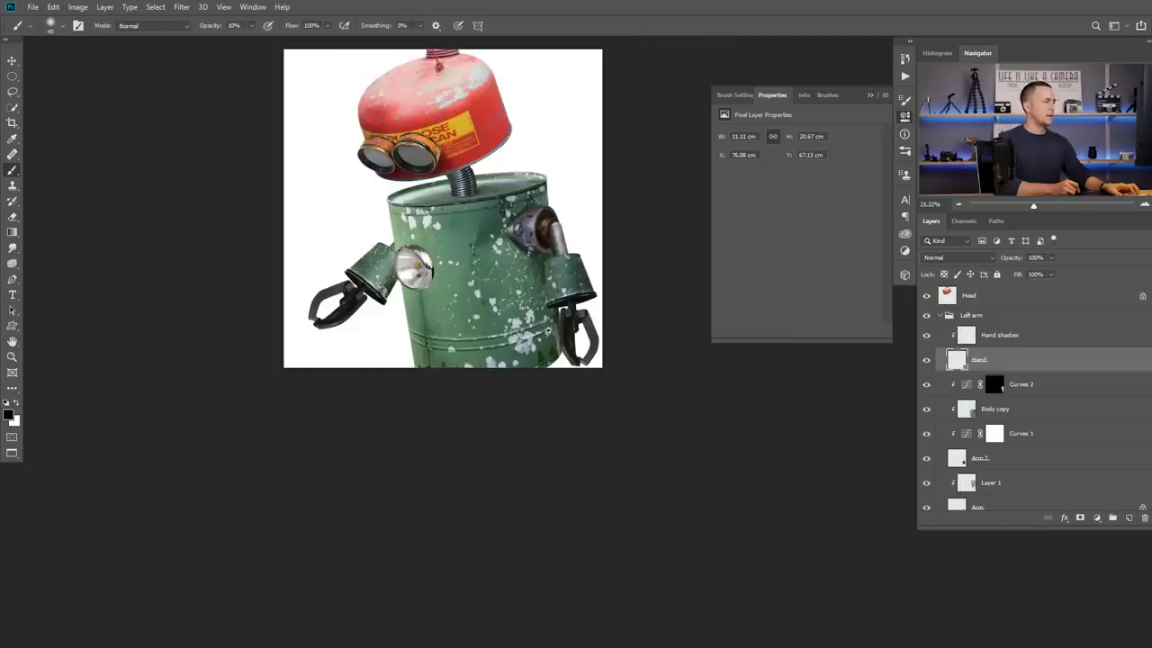
- Add a new layer directly beneath the Light layer and name it Light shadow
{"action": "scroll", "coordinate": [537, 315], "scroll_direction": "up", "scroll_amount": 5}
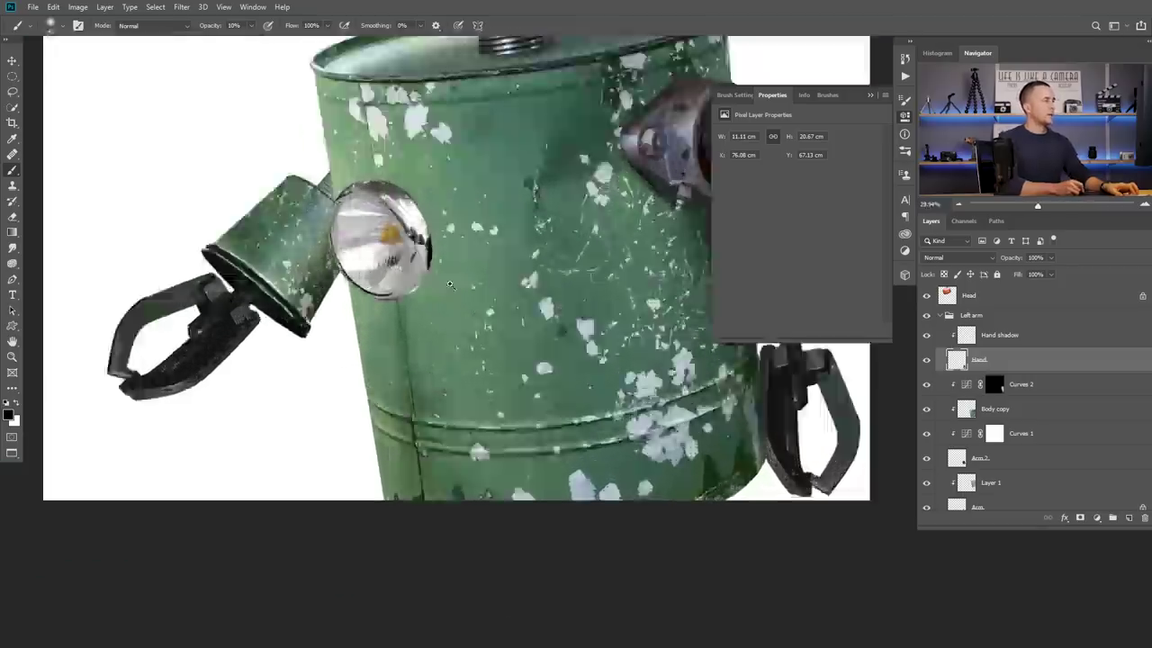
{"action": "key", "text": "v"}
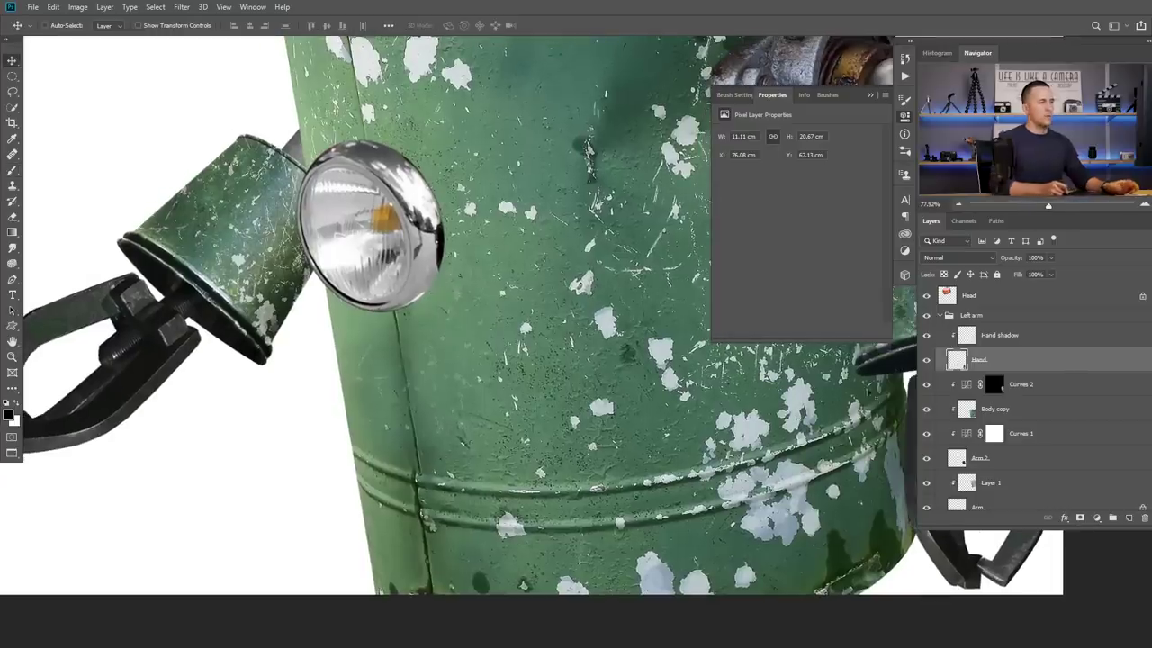
{"action": "key", "text": "ctrl"}
{"action": "left_click", "coordinate": [436, 268], "text": "ctrl"}
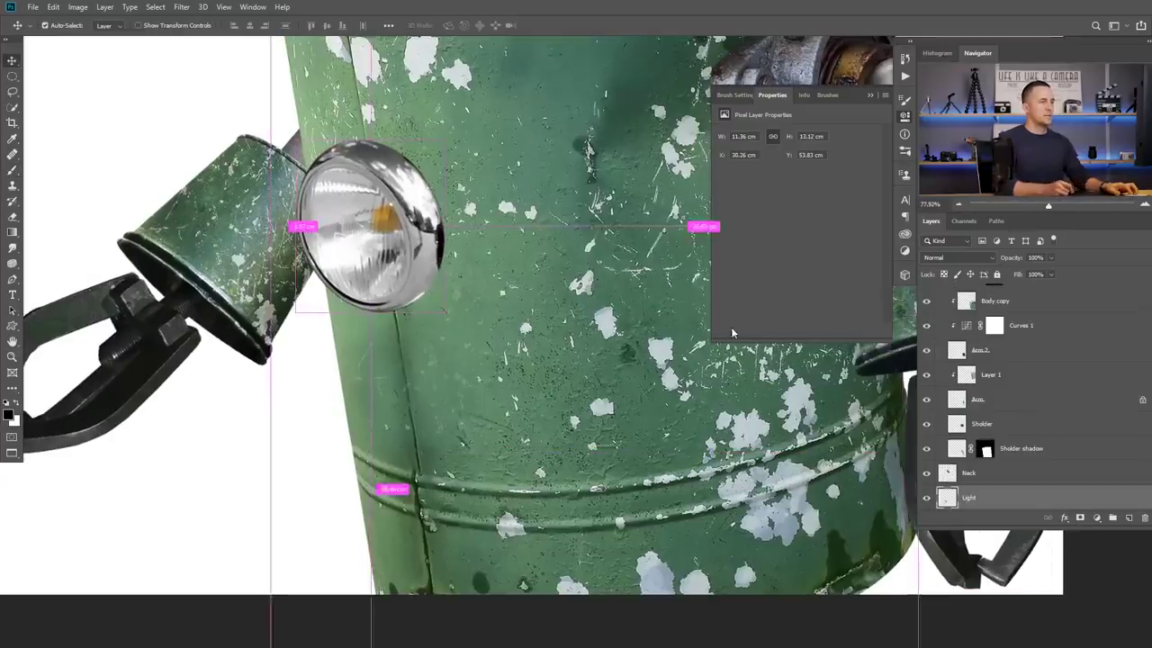
{"action": "left_click", "coordinate": [1129, 518]}
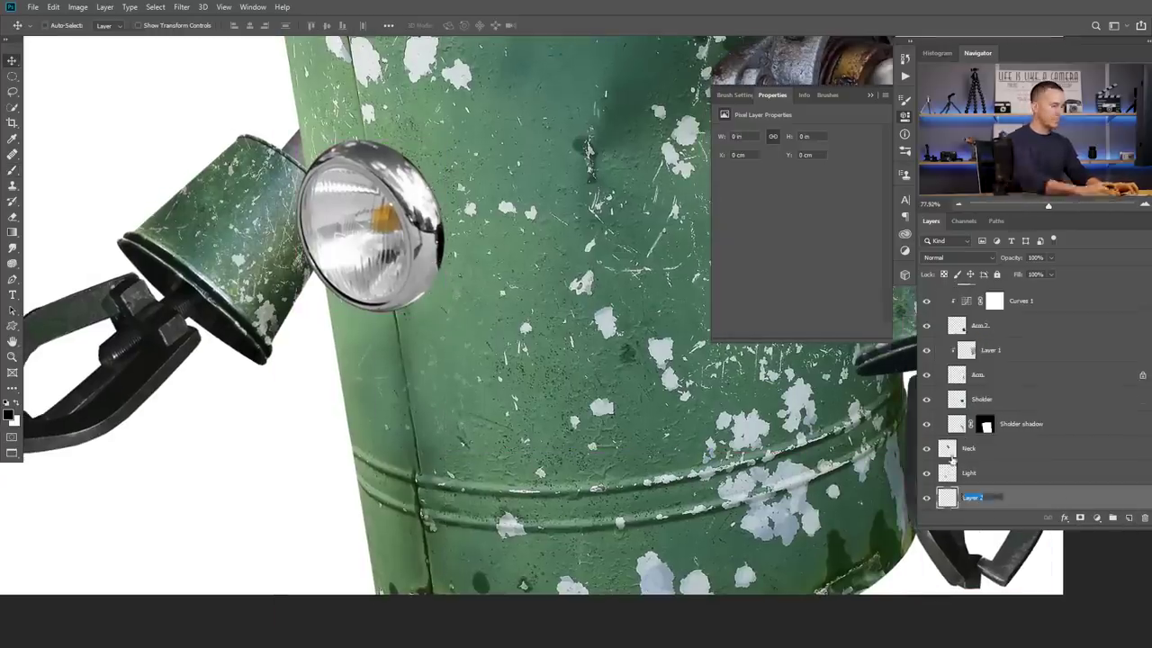
{"action": "type", "text": "Light shadow"}
{"action": "key", "text": "Return"}
- Paint a soft dark green Multiply shadow at 10% opacity on the body around the headlight's lower edge, enlarging the brush to 90 px
{"action": "key", "text": "b"}
{"action": "left_click", "coordinate": [9, 415]}
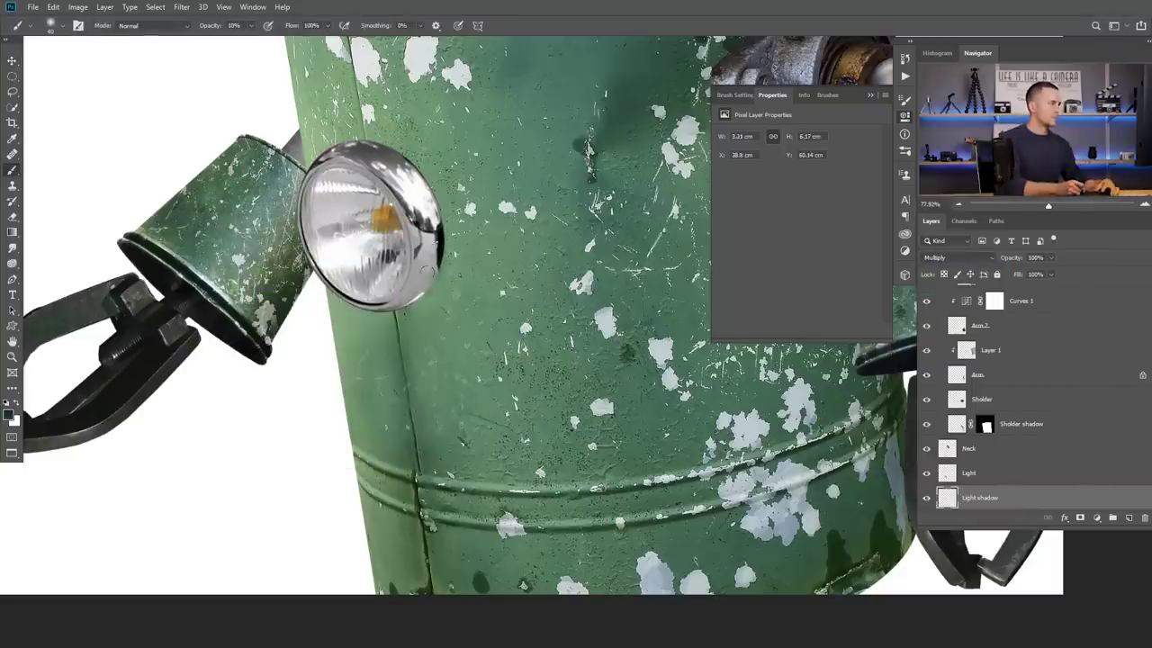
{"action": "mouse_move", "coordinate": [387, 306]}
{"action": "left_mouse_down"}
{"action": "mouse_move", "coordinate": [435, 241]}
{"action": "mouse_move", "coordinate": [405, 301]}
{"action": "mouse_move", "coordinate": [436, 274]}
{"action": "left_mouse_up"}
{"action": "key", "text": "bracketright"}
{"action": "key", "text": "bracketright"}
{"action": "key", "text": "bracketright"}
{"action": "key", "text": "bracketright"}
{"action": "scroll", "coordinate": [467, 326], "scroll_direction": "down", "scroll_amount": 4}
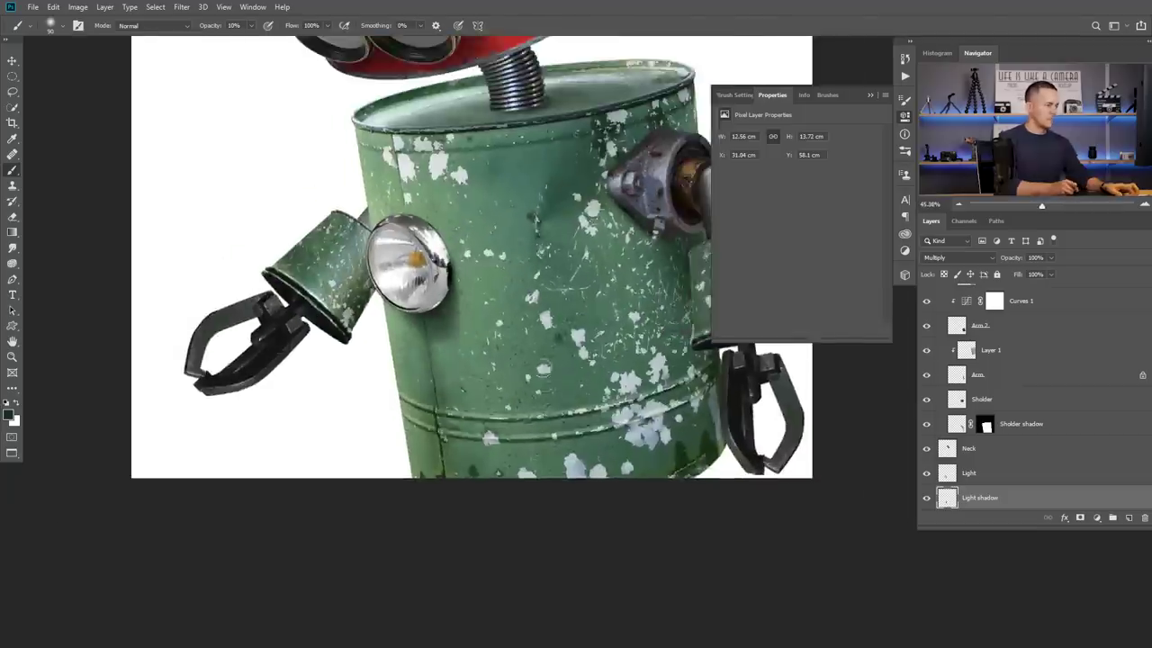
- Add a mask to the Light shadow layer and fade the shadow's outer edge with a 250 px black brush at 10% opacity
{"action": "scroll", "coordinate": [432, 358], "scroll_direction": "up", "scroll_amount": 4}
{"action": "left_click", "coordinate": [1080, 518]}
{"action": "key", "text": "bracketright"}
{"action": "key", "text": "bracketright"}
{"action": "key", "text": "bracketright"}
{"action": "key", "text": "bracketright"}
{"action": "key", "text": "bracketright"}
{"action": "key", "text": "bracketright"}
{"action": "key", "text": "bracketright"}
{"action": "key", "text": "bracketright"}
{"action": "left_click", "coordinate": [506, 391]}
{"action": "scroll", "coordinate": [567, 376], "scroll_direction": "down", "scroll_amount": 8}
{"action": "left_click_drag", "start_coordinate": [566, 381], "coordinate": [505, 380]}
{"action": "scroll", "coordinate": [505, 381], "scroll_direction": "down", "scroll_amount": 1}
{"action": "scroll", "coordinate": [446, 393], "scroll_direction": "up", "scroll_amount": 2}
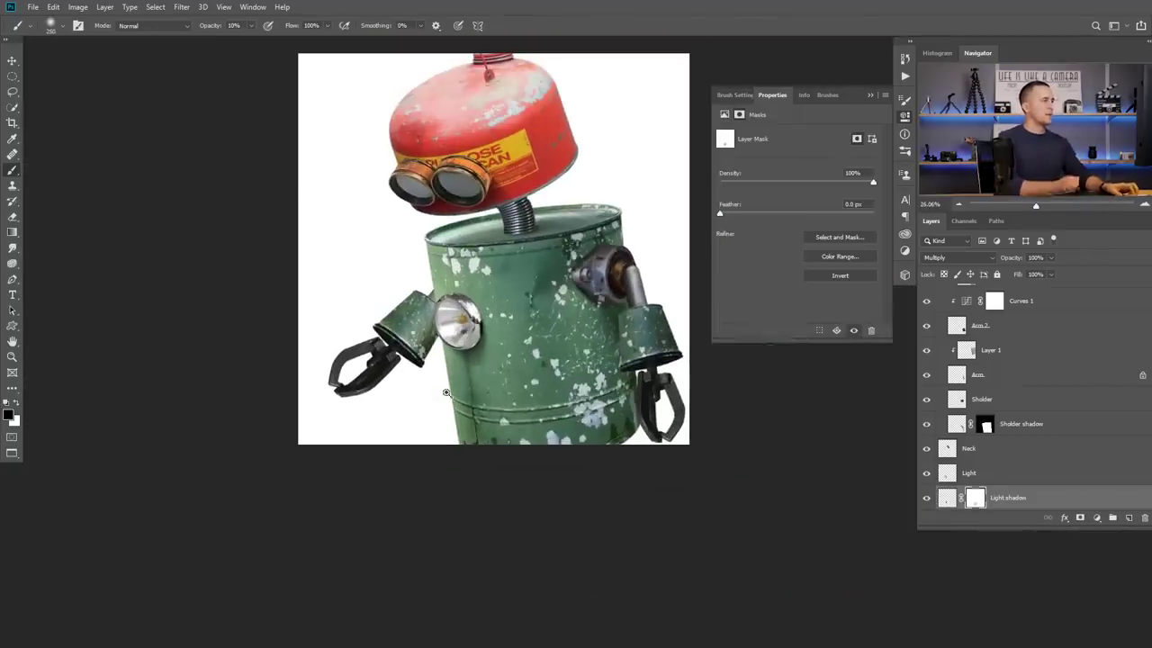
{"action": "scroll", "coordinate": [551, 361], "scroll_direction": "down", "scroll_amount": 1}
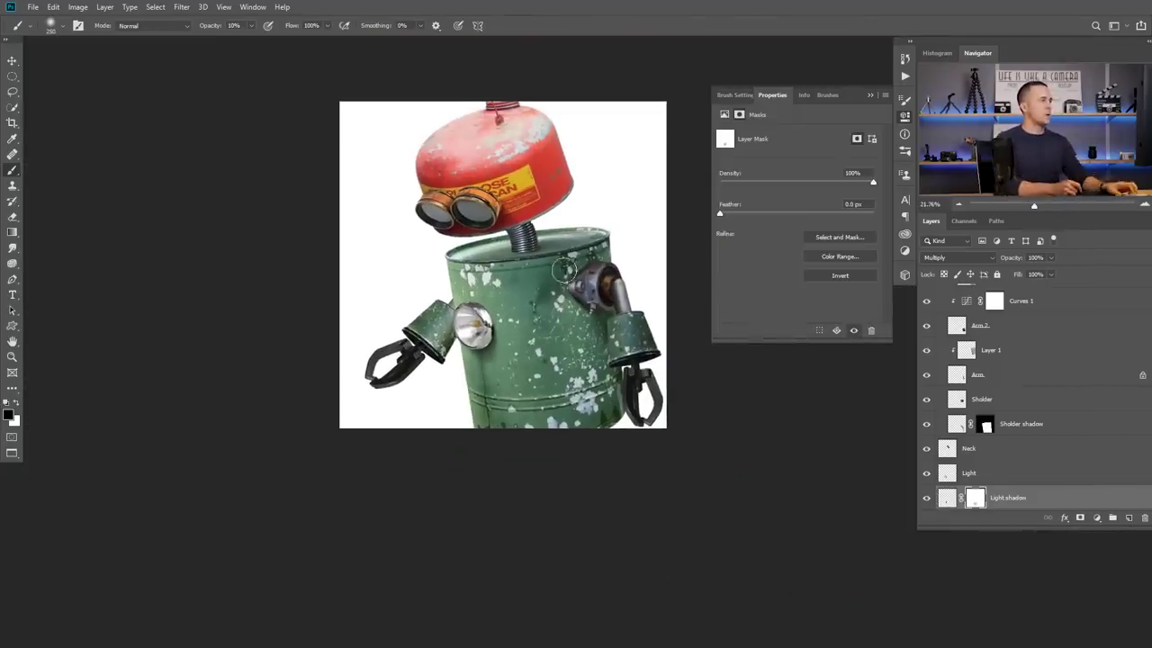
{"action": "scroll", "coordinate": [562, 270], "scroll_direction": "down", "scroll_amount": 2}
{"action": "left_click", "coordinate": [870, 95]}
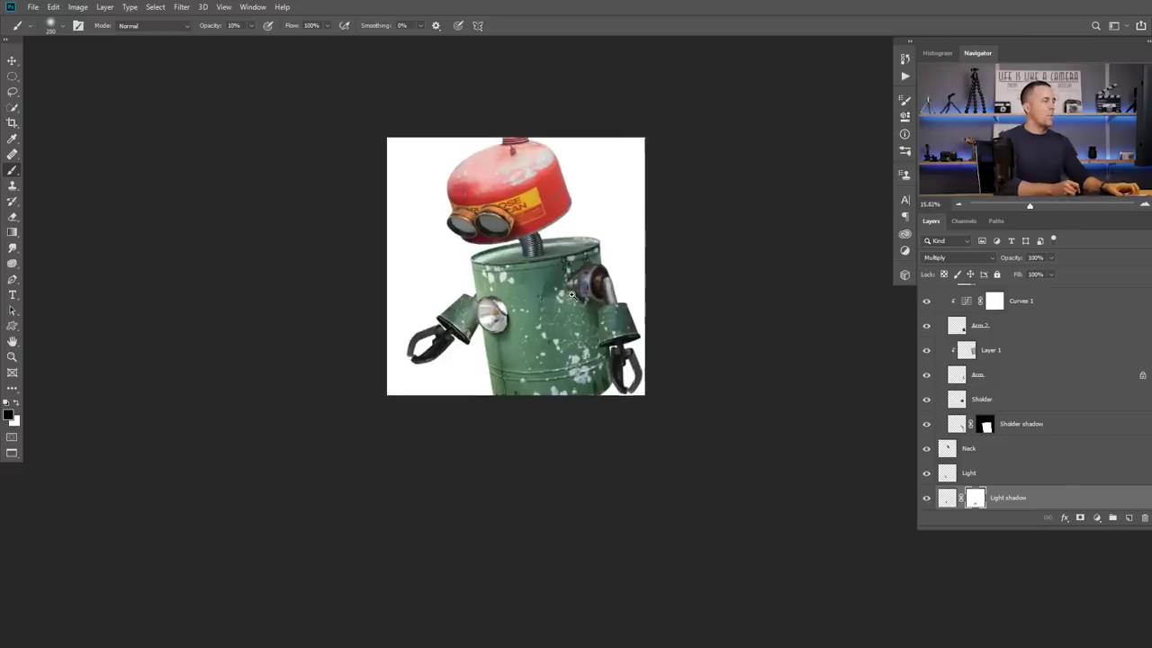
{"action": "scroll", "coordinate": [572, 295], "scroll_direction": "up", "scroll_amount": 2}
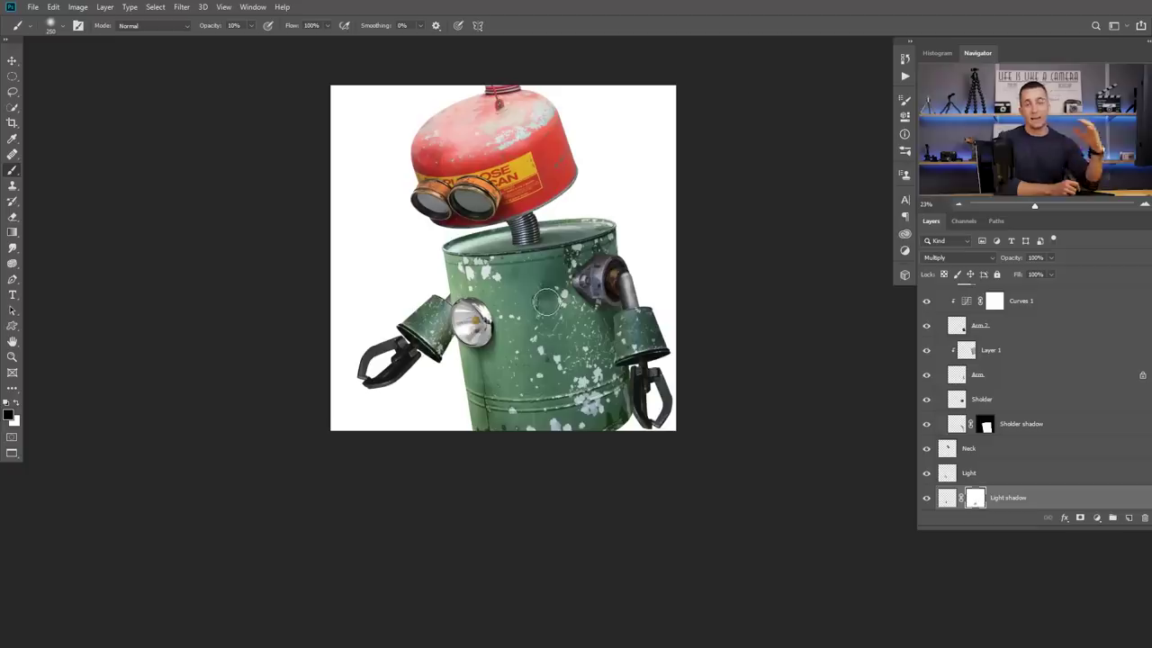
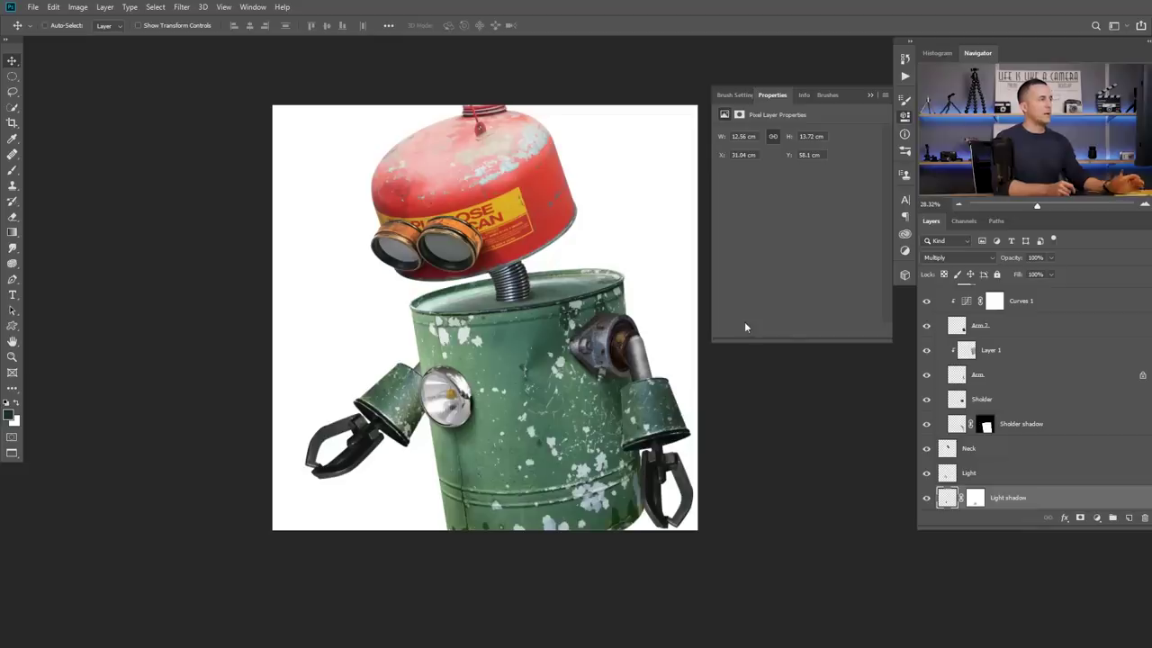
- Add a Hue/Saturation adjustment clipped to the Head layer with the master hue shifted to +15
{"action": "left_click", "coordinate": [480, 173], "text": "ctrl"}
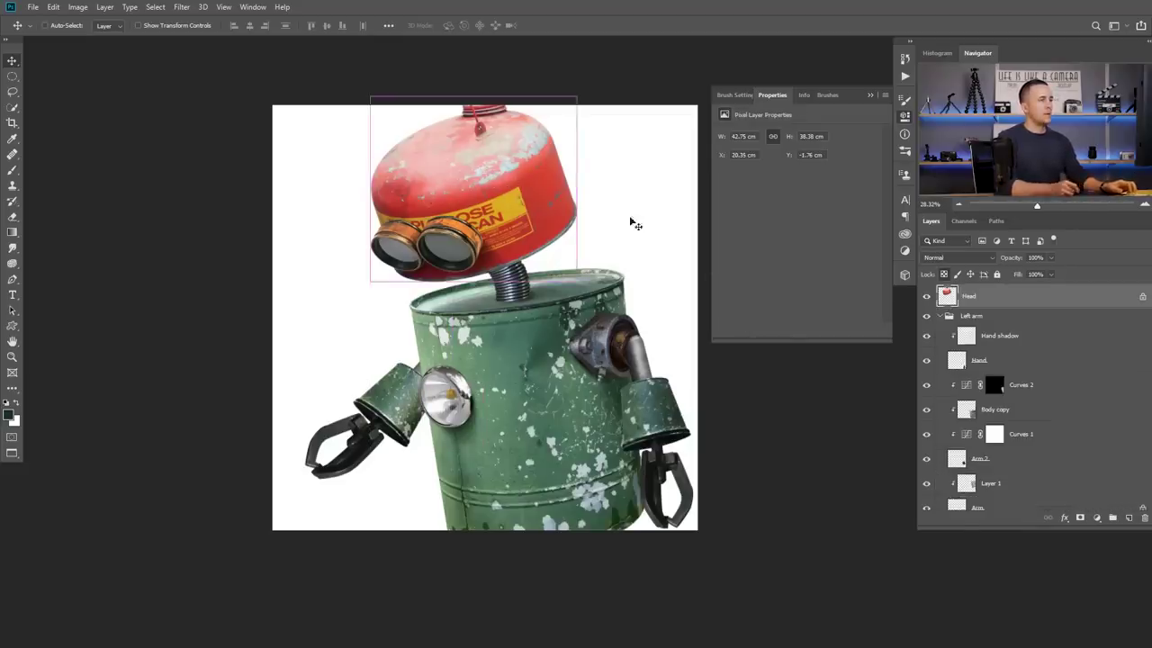
{"action": "left_click", "coordinate": [1096, 519]}
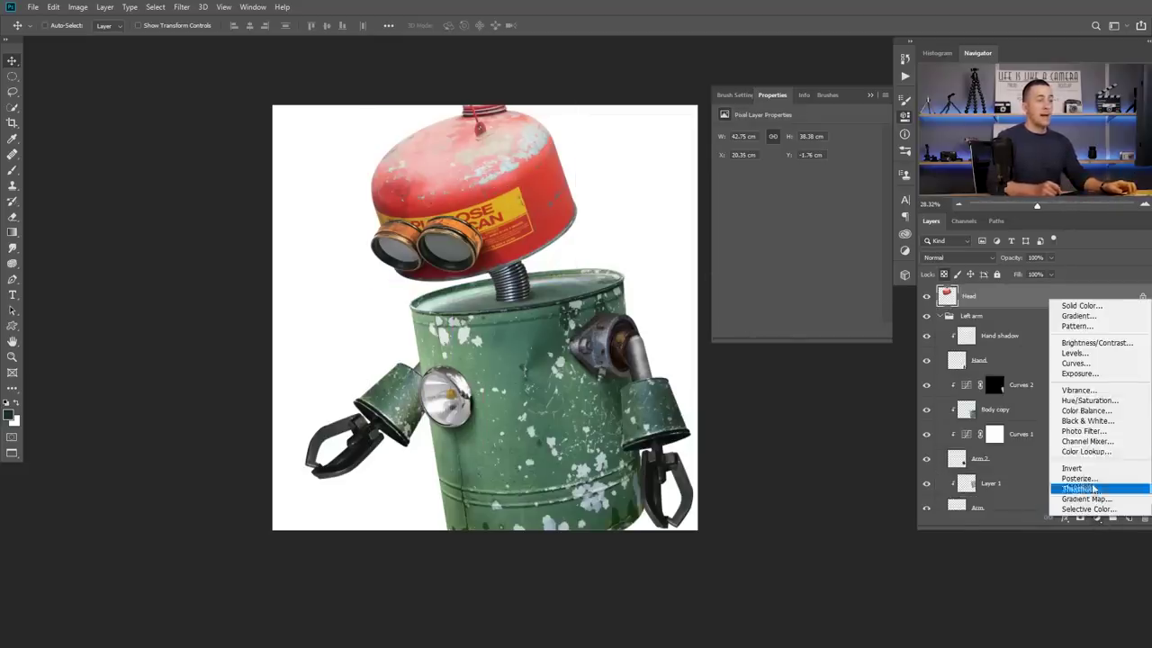
{"action": "left_click", "coordinate": [1094, 405]}
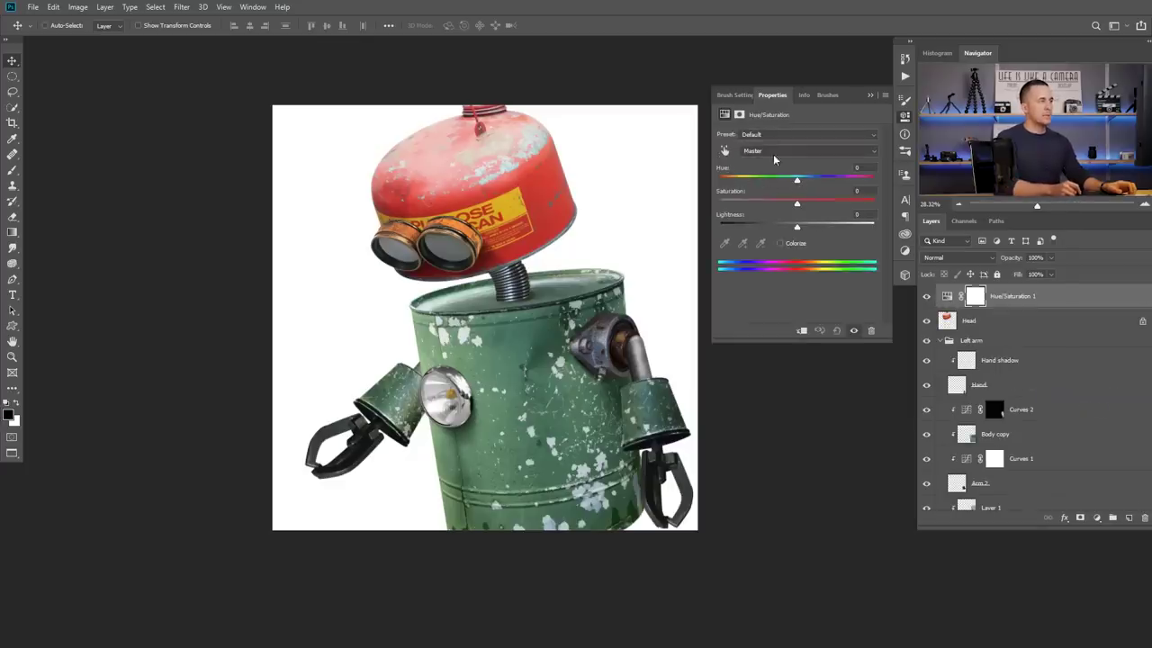
{"action": "mouse_move", "coordinate": [799, 180]}
{"action": "left_mouse_down"}
{"action": "mouse_move", "coordinate": [764, 180]}
{"action": "mouse_move", "coordinate": [809, 182]}
{"action": "left_mouse_up"}
{"action": "left_click", "coordinate": [802, 330]}
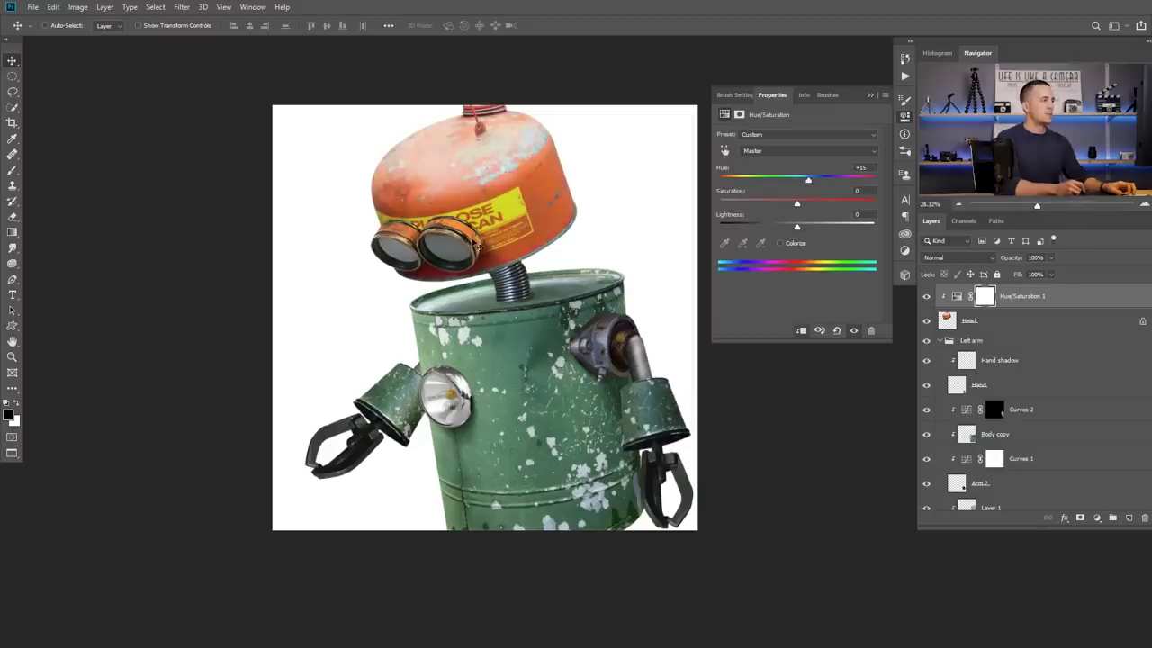
- Reset the master hue to 0 and shift only the Reds to hue +32 and saturation +11
{"action": "left_click_drag", "start_coordinate": [808, 181], "coordinate": [793, 181]}
{"action": "left_click", "coordinate": [861, 167]}
{"action": "type", "text": "0"}
{"action": "left_click", "coordinate": [770, 152]}
{"action": "left_click", "coordinate": [756, 163]}
{"action": "mouse_move", "coordinate": [808, 178]}
{"action": "left_mouse_down"}
{"action": "mouse_move", "coordinate": [747, 181]}
{"action": "mouse_move", "coordinate": [818, 189]}
{"action": "left_mouse_up"}
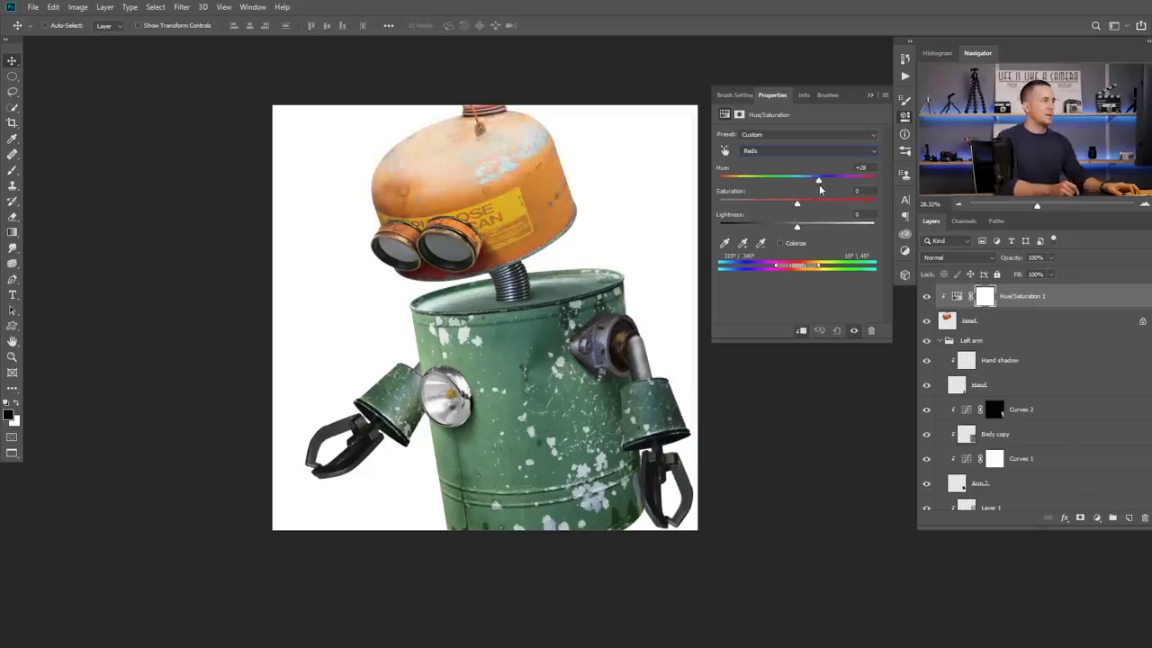
{"action": "scroll", "coordinate": [538, 270], "scroll_direction": "down", "scroll_amount": 2}
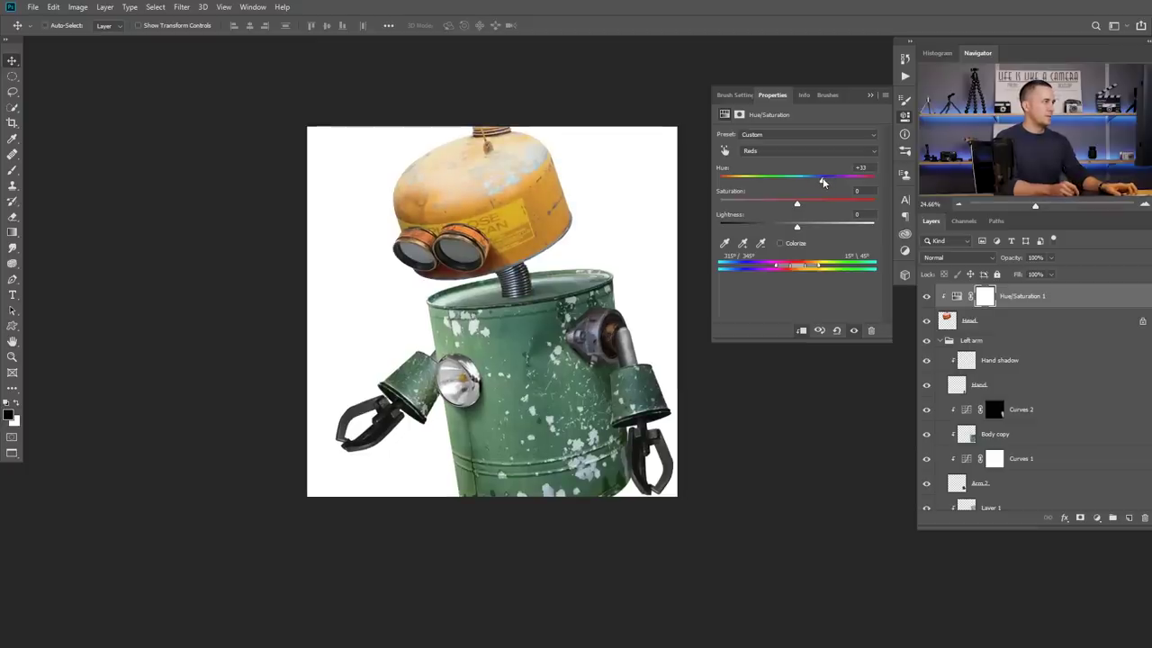
{"action": "mouse_move", "coordinate": [798, 207]}
{"action": "left_mouse_down"}
{"action": "mouse_move", "coordinate": [818, 206]}
{"action": "mouse_move", "coordinate": [805, 206]}
{"action": "left_mouse_up"}
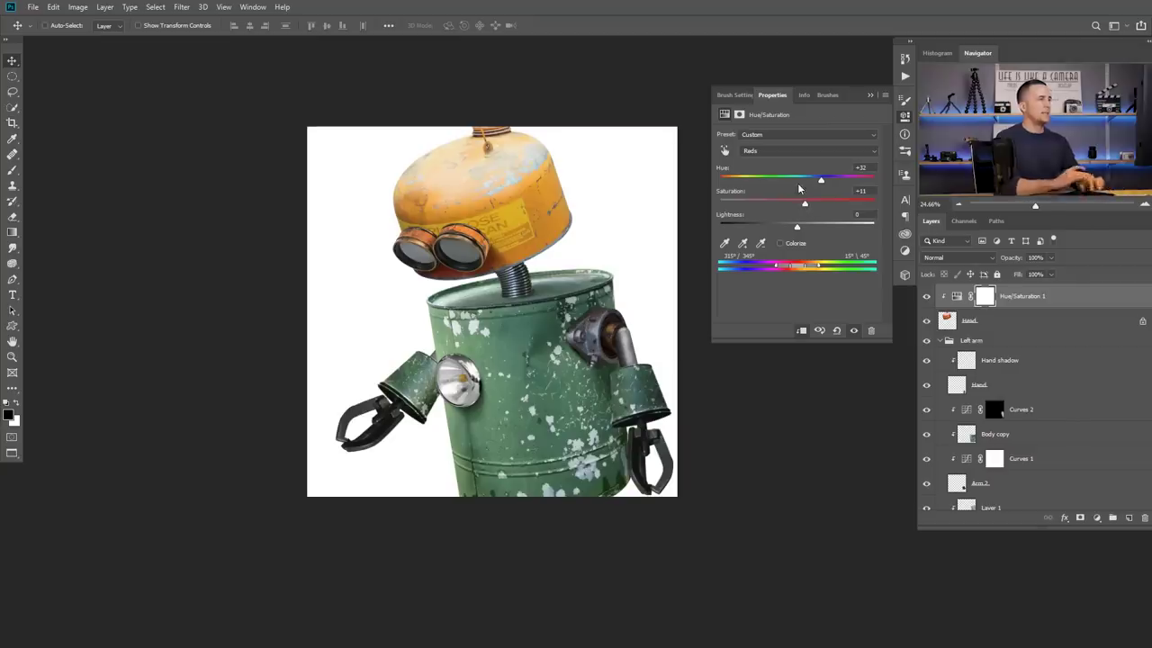
- Add a Curves adjustment clipped to the head and pull its midtones down to darken the head
{"action": "left_click", "coordinate": [1096, 518]}
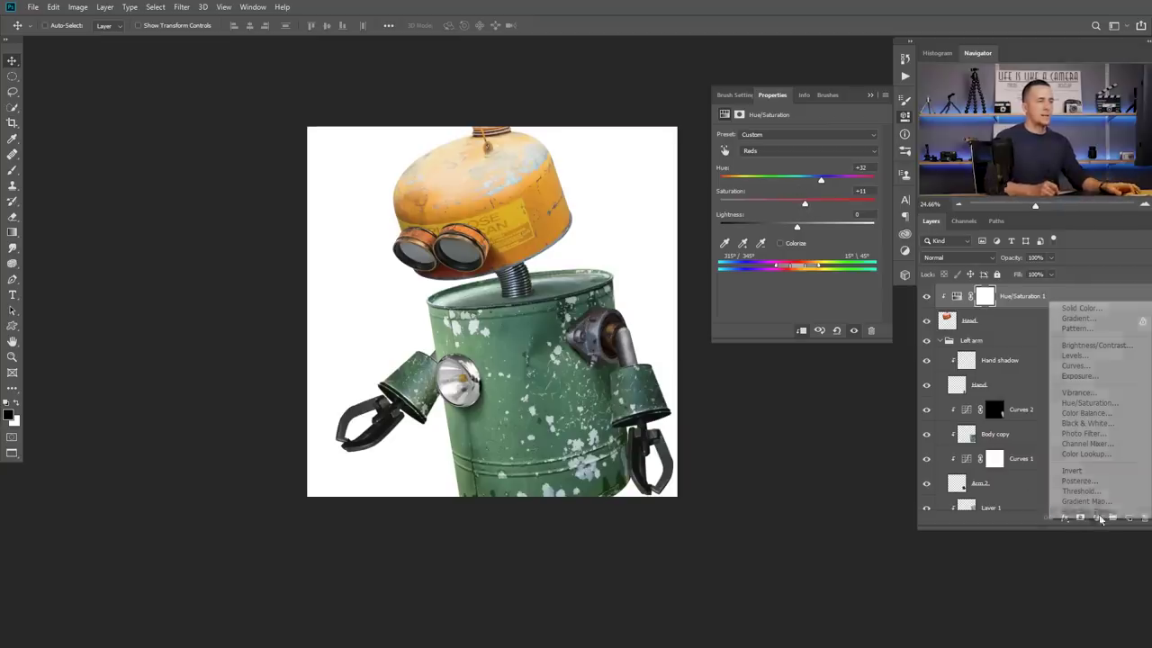
{"action": "left_click", "coordinate": [1075, 366]}
{"action": "left_click", "coordinate": [803, 331]}
{"action": "left_click_drag", "start_coordinate": [811, 226], "coordinate": [818, 233]}
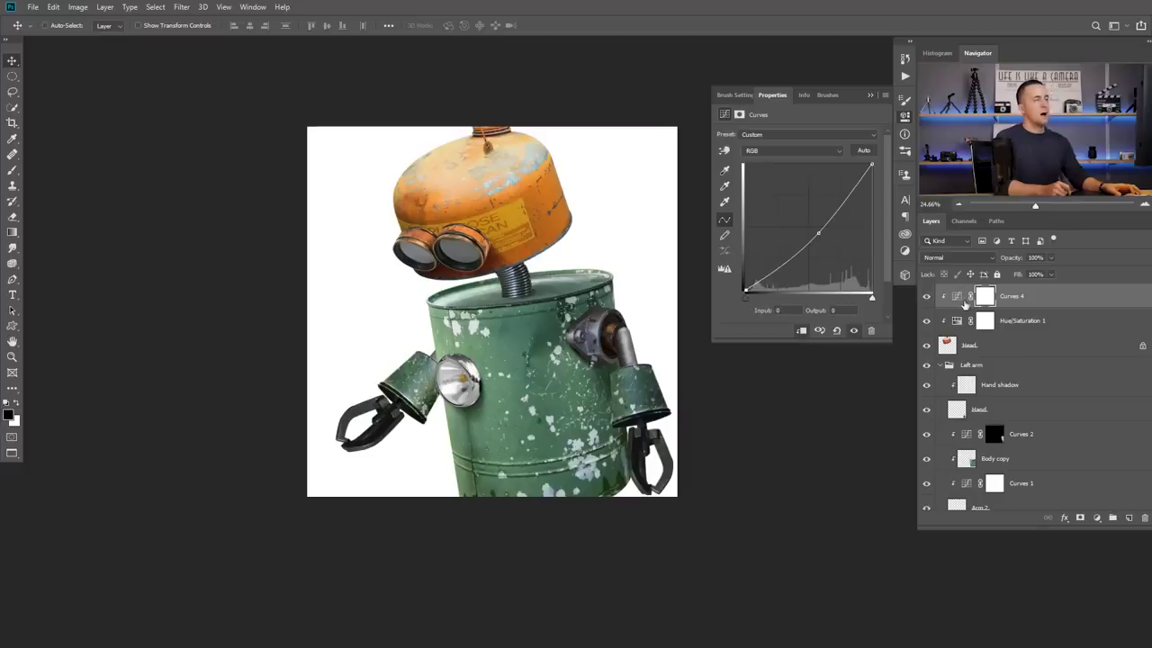
- Try moving Curves 4 beneath Hue/Saturation 1, undo the move, and readjust the curve
{"action": "left_click_drag", "start_coordinate": [960, 301], "coordinate": [956, 327]}
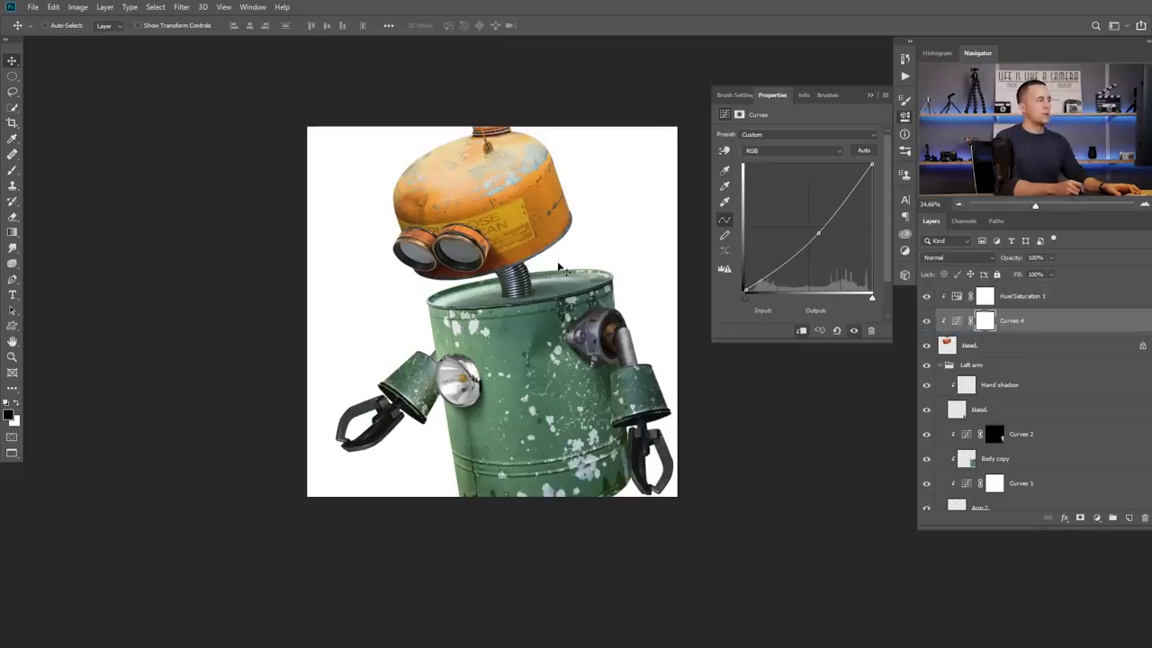
{"action": "key", "text": "ctrl+z"}
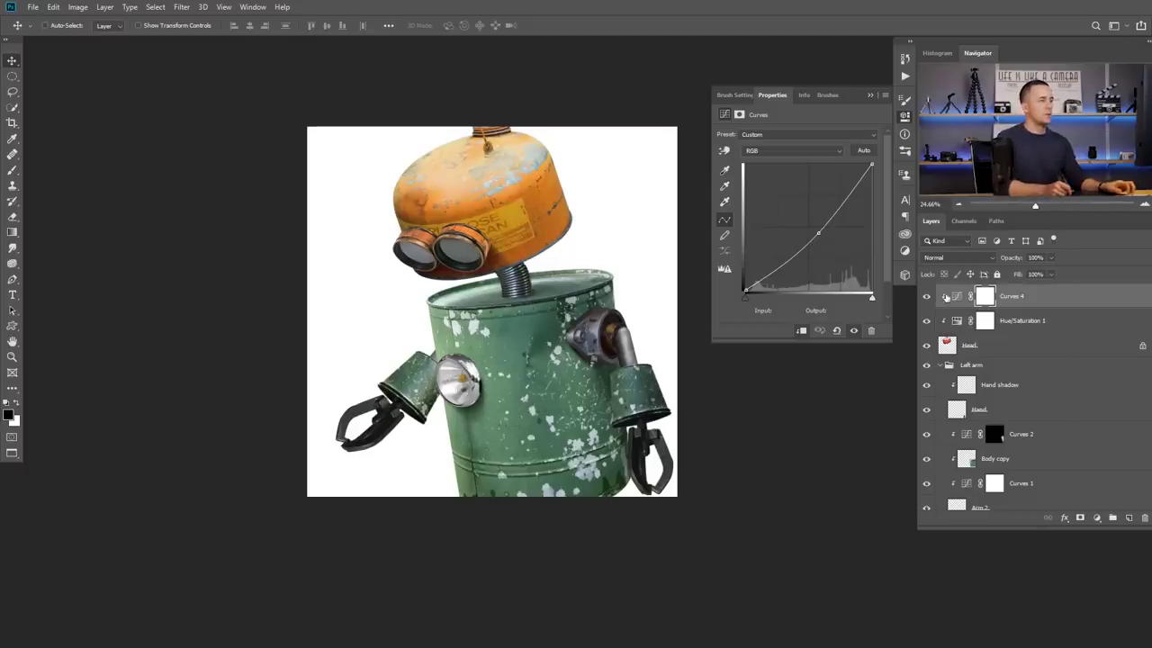
{"action": "left_click_drag", "start_coordinate": [834, 202], "coordinate": [783, 206]}
- Refine the Reds in the head's Hue/Saturation 1 adjustment to hue +35 and saturation +3
{"action": "left_click", "coordinate": [961, 321]}
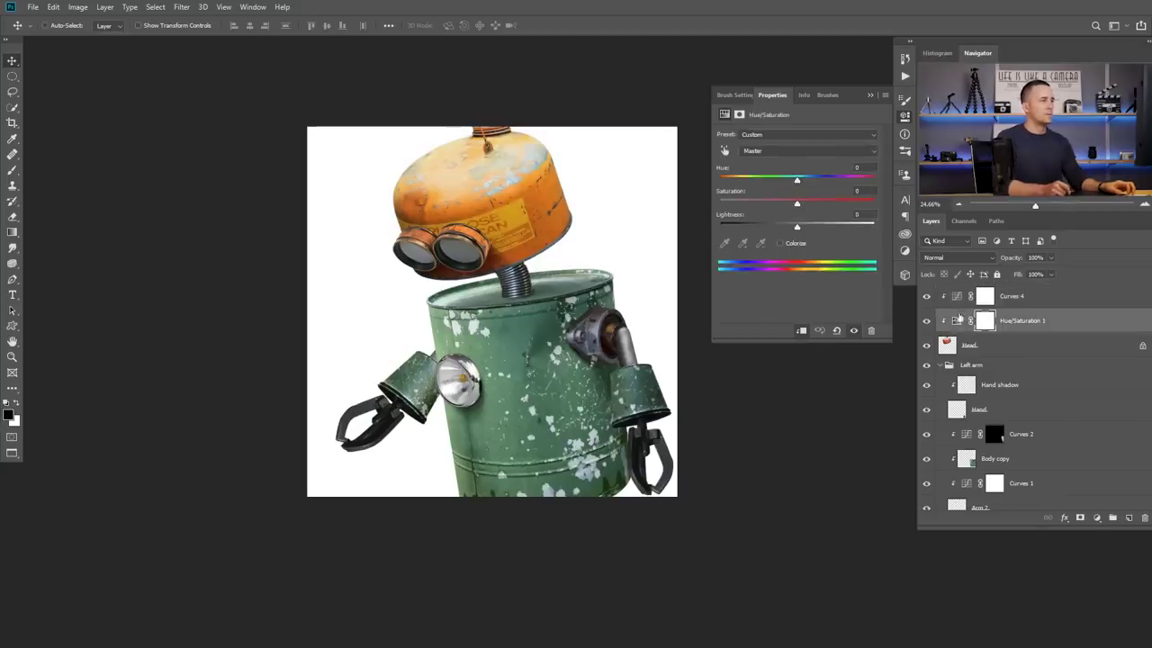
{"action": "left_click", "coordinate": [798, 150]}
{"action": "left_click", "coordinate": [797, 171]}
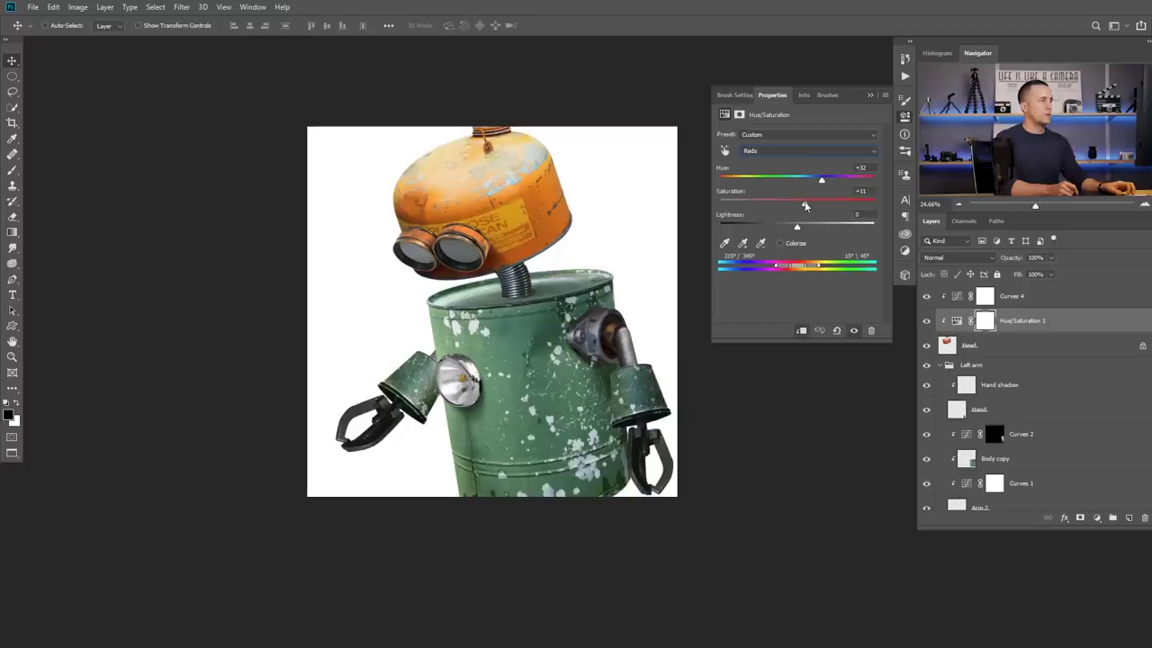
{"action": "left_click_drag", "start_coordinate": [800, 206], "coordinate": [824, 183]}
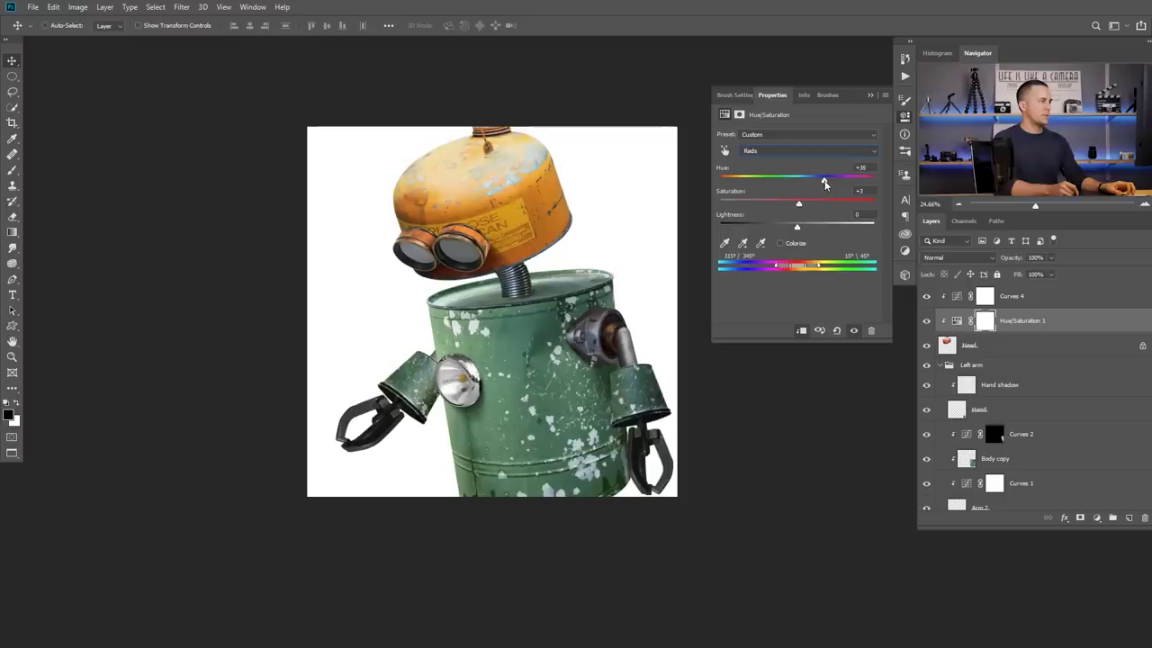
{"action": "left_click", "coordinate": [869, 96]}
- Add a Hue/Saturation adjustment clipped to the Eyes layer with hue +11 and saturation +7
{"action": "left_click_drag", "start_coordinate": [610, 266], "coordinate": [556, 267]}
{"action": "scroll", "coordinate": [555, 266], "scroll_direction": "up", "scroll_amount": 3}
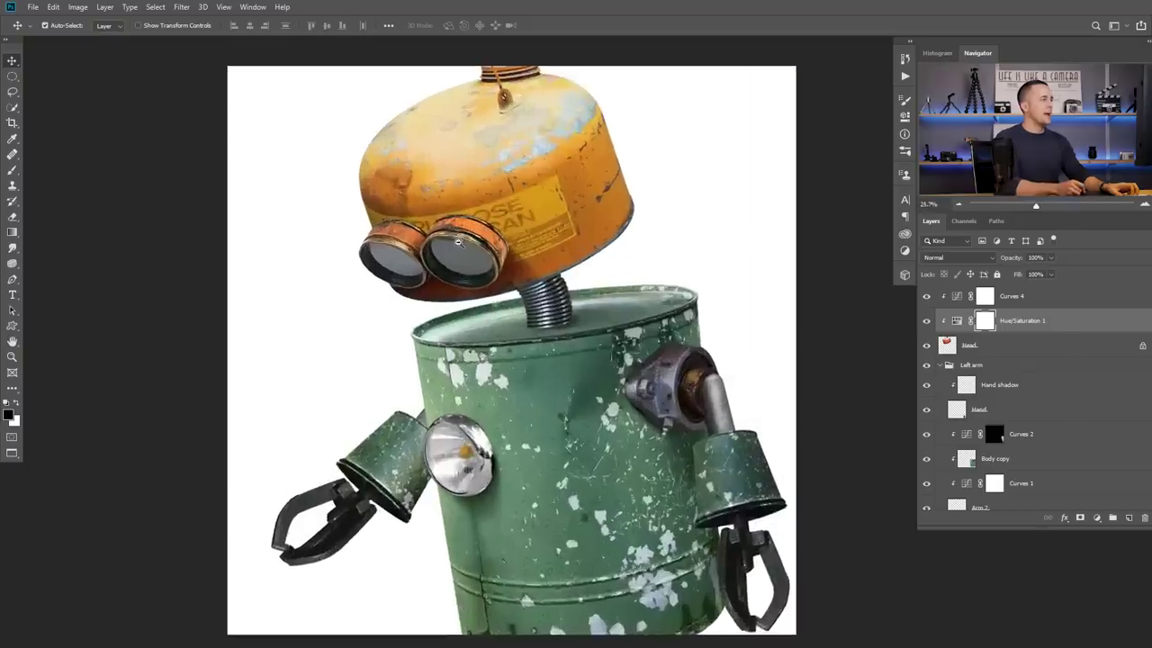
{"action": "scroll", "coordinate": [479, 225], "scroll_direction": "up", "scroll_amount": 3}
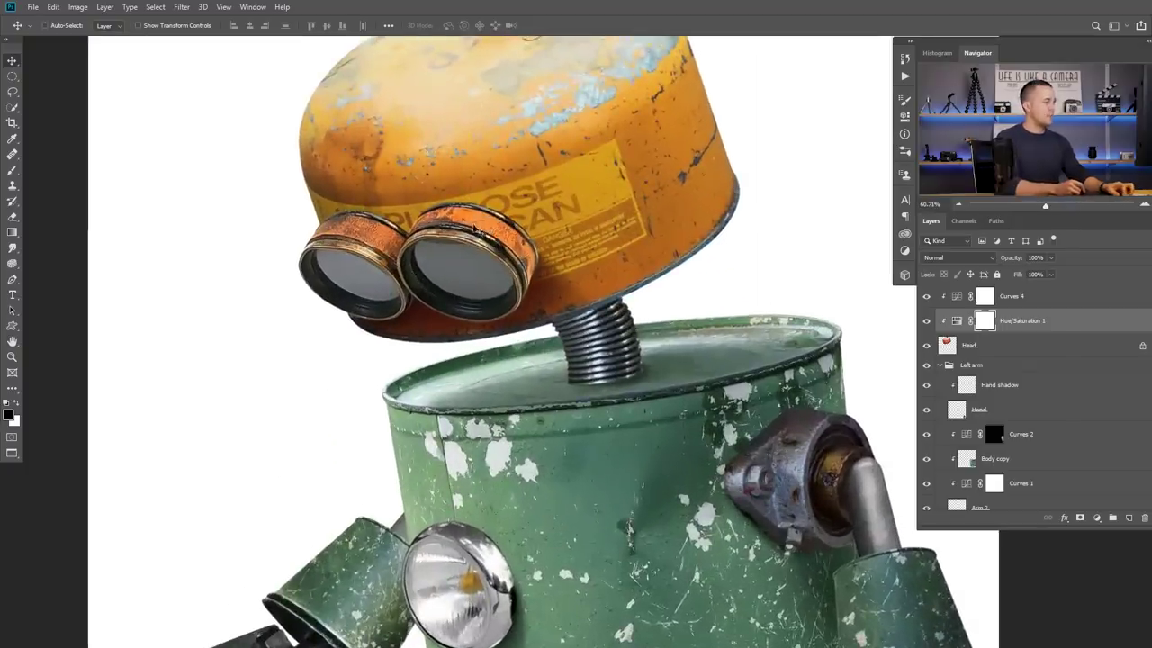
{"action": "left_click", "coordinate": [478, 225], "text": "ctrl"}
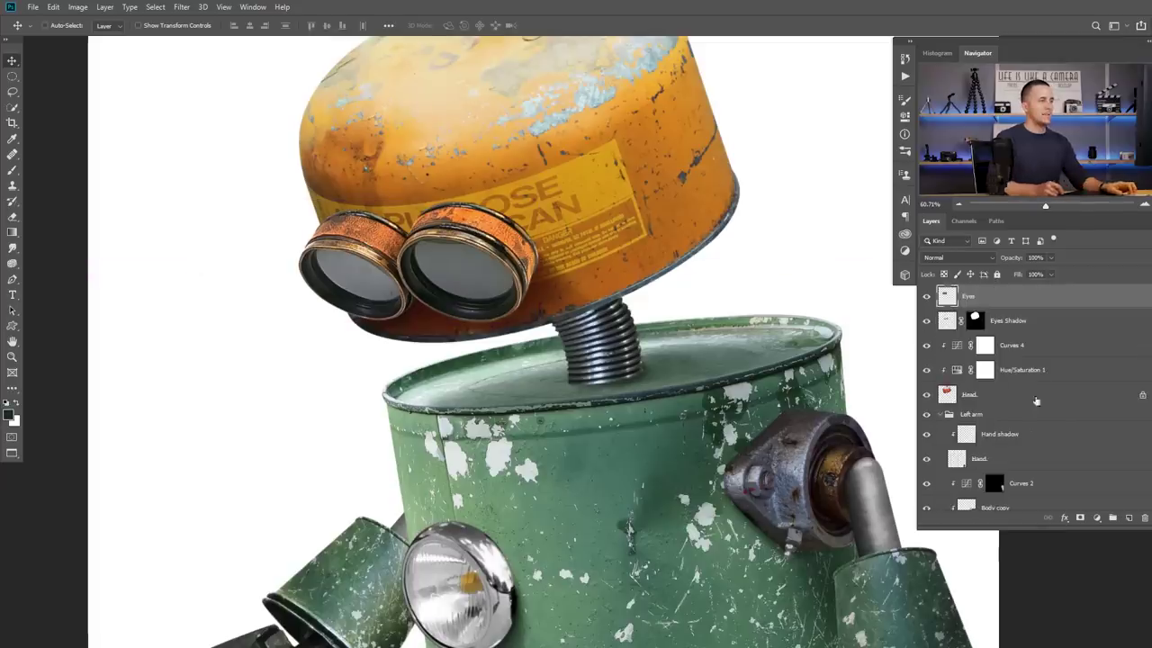
{"action": "left_click", "coordinate": [1097, 519]}
{"action": "left_click", "coordinate": [1075, 404]}
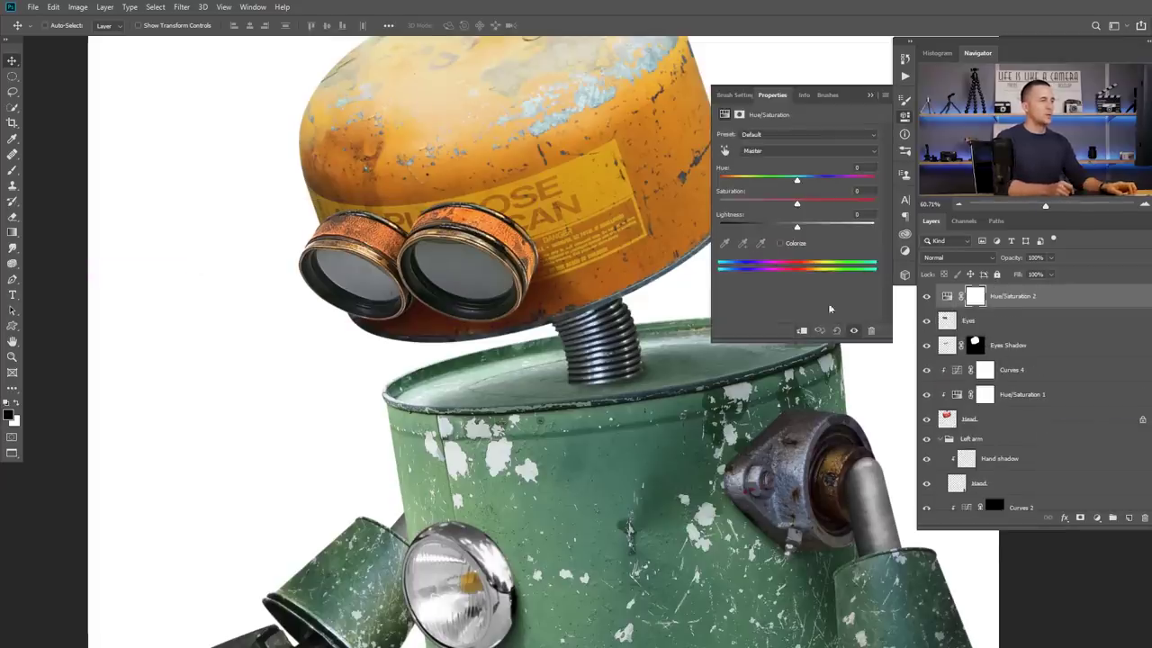
{"action": "left_click_drag", "start_coordinate": [797, 183], "coordinate": [805, 183]}
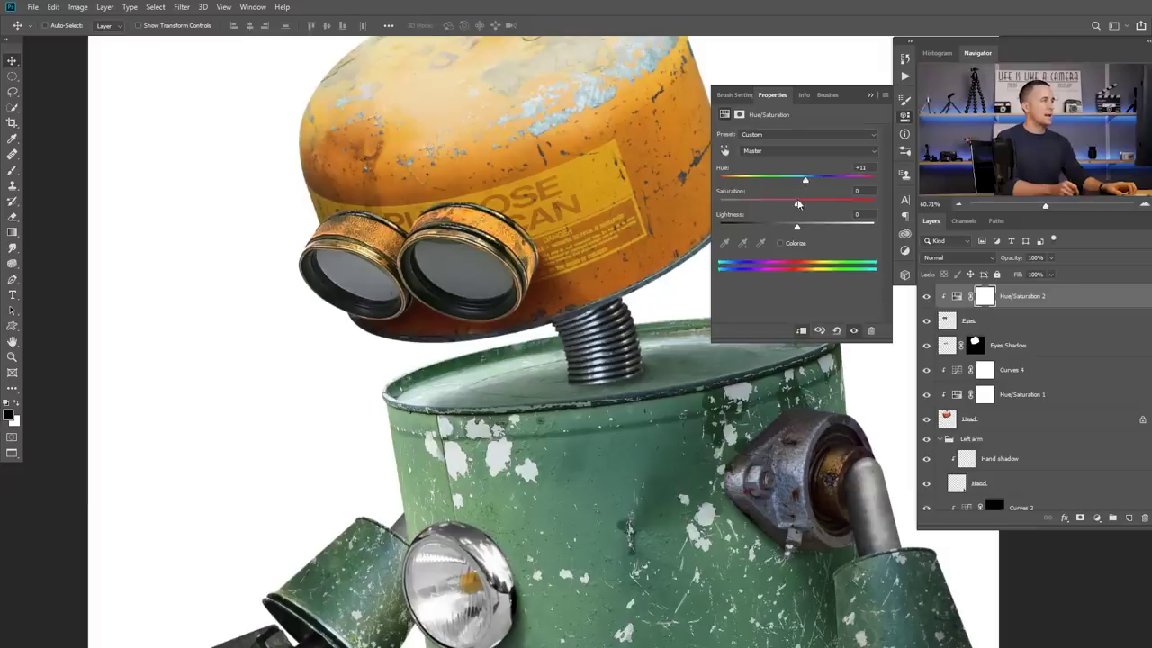
{"action": "left_click_drag", "start_coordinate": [797, 227], "coordinate": [796, 226]}
- Add a Curves adjustment clipped to the Eyes layer and lower its midtones slightly, from input 139 to output 125
{"action": "left_click", "coordinate": [1096, 517]}
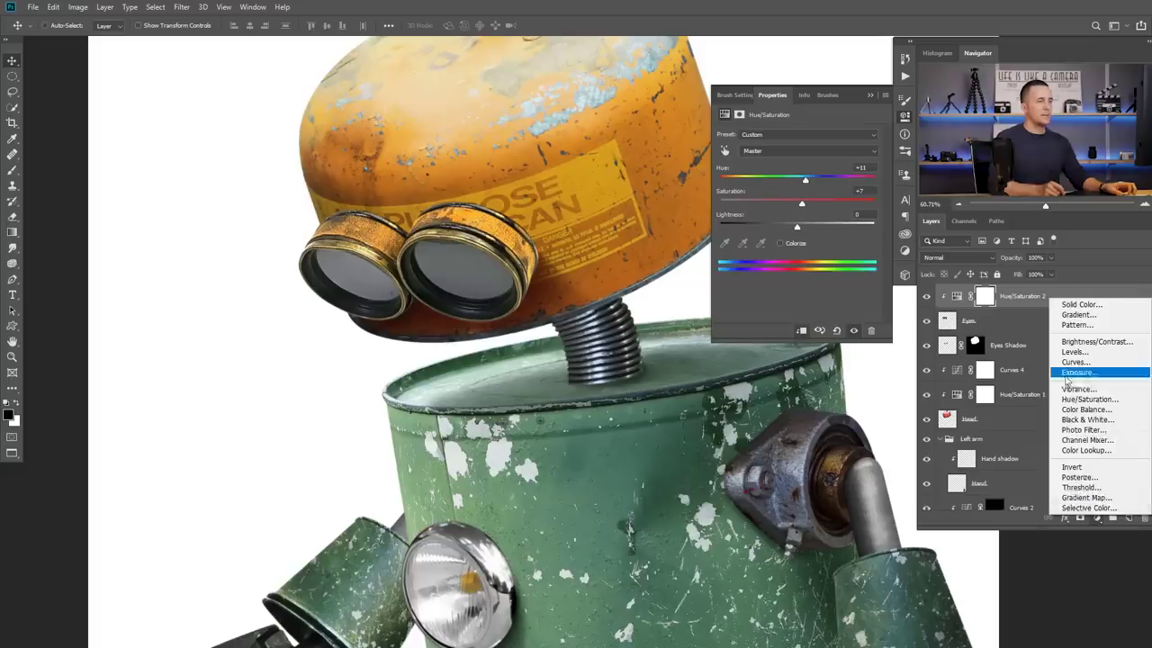
{"action": "left_click", "coordinate": [1075, 362]}
{"action": "left_click", "coordinate": [801, 329]}
{"action": "left_click_drag", "start_coordinate": [814, 223], "coordinate": [815, 229]}
{"action": "left_click_drag", "start_coordinate": [574, 264], "coordinate": [526, 284]}
{"action": "scroll", "coordinate": [525, 283], "scroll_direction": "down", "scroll_amount": 1}
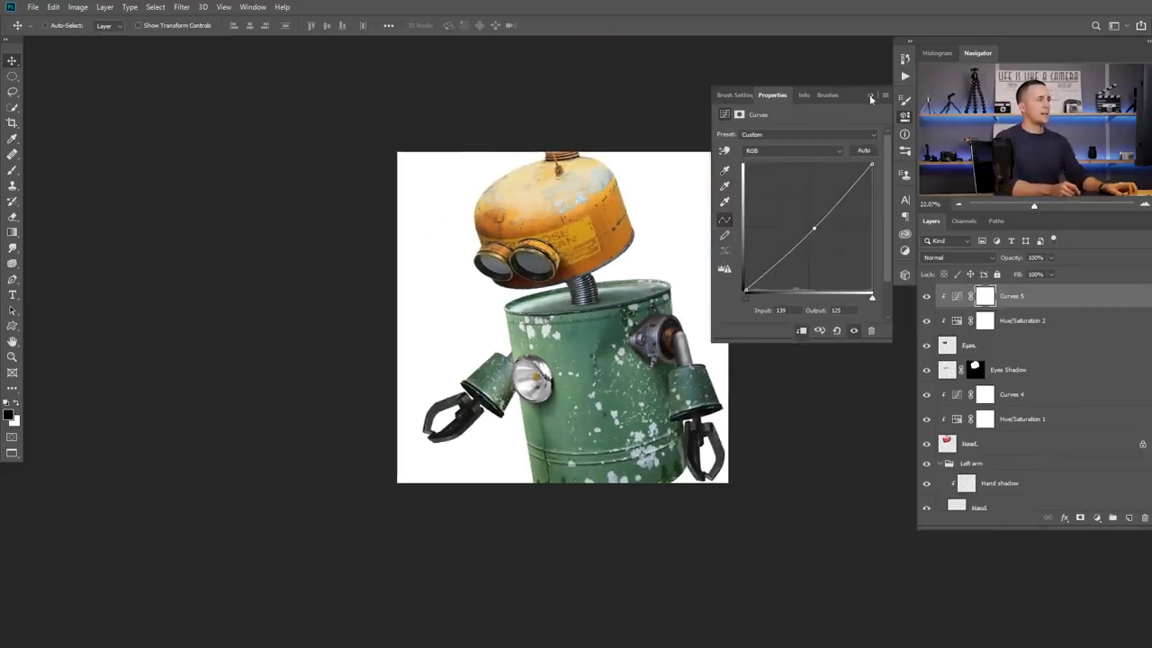
{"action": "left_click", "coordinate": [869, 96]}
- Add a Hue/Saturation adjustment clipped to the Body layer and colorize it golden yellow with hue 39 and saturation 77
{"action": "scroll", "coordinate": [556, 265], "scroll_direction": "down", "scroll_amount": 2}
{"action": "scroll", "coordinate": [558, 211], "scroll_direction": "up", "scroll_amount": 2}
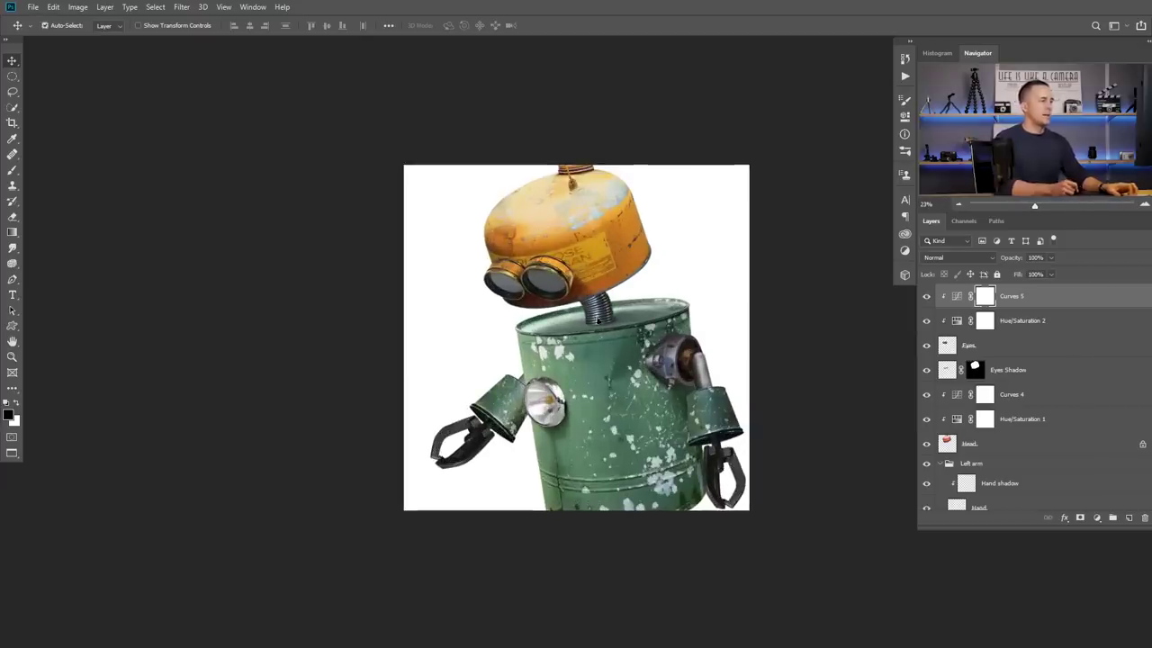
{"action": "scroll", "coordinate": [603, 319], "scroll_direction": "up", "scroll_amount": 1}
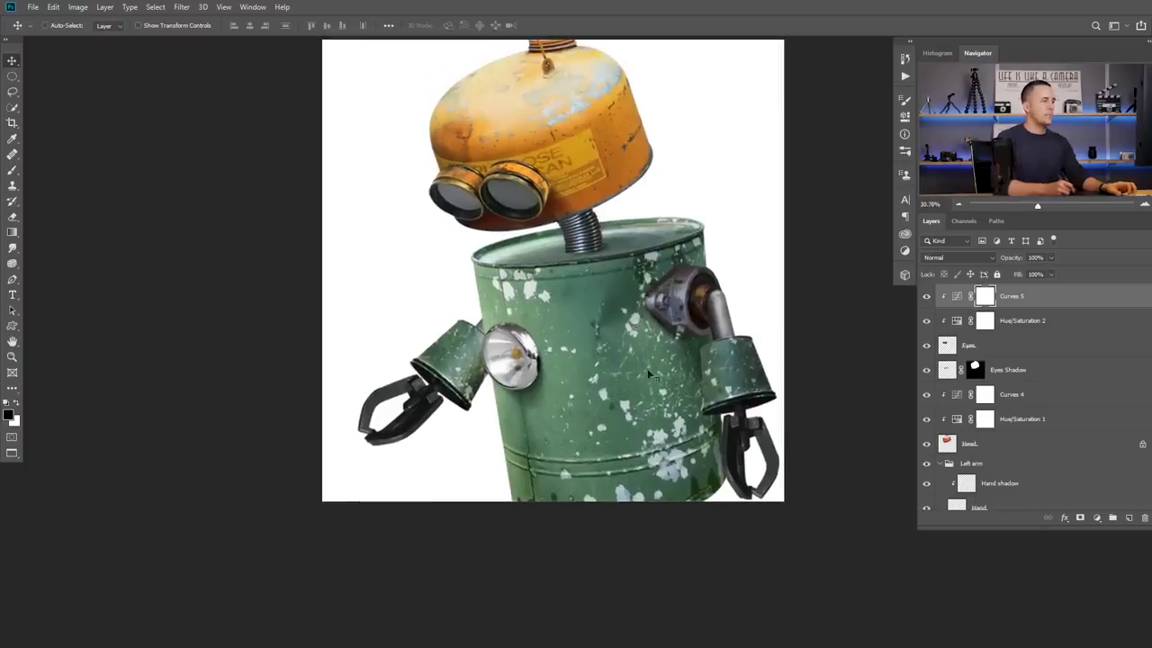
{"action": "left_click", "coordinate": [714, 391]}
{"action": "left_click", "coordinate": [1096, 517]}
{"action": "left_click", "coordinate": [1080, 400]}
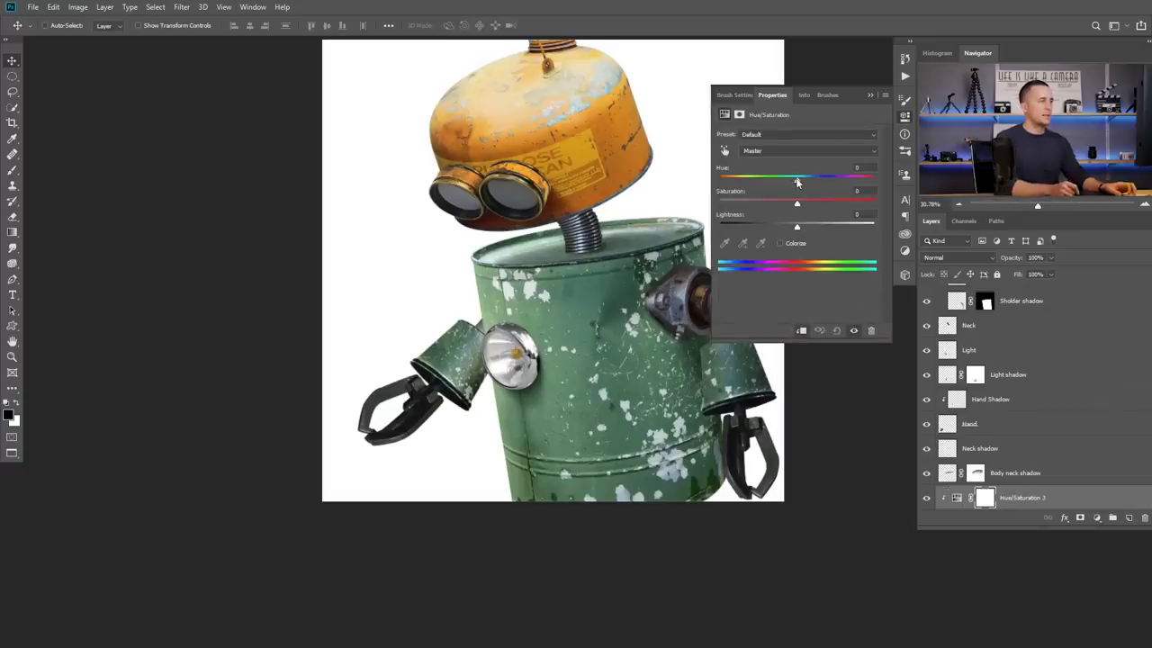
{"action": "left_click_drag", "start_coordinate": [796, 180], "coordinate": [843, 206]}
{"action": "left_click", "coordinate": [780, 243]}
{"action": "left_click_drag", "start_coordinate": [740, 183], "coordinate": [737, 183]}
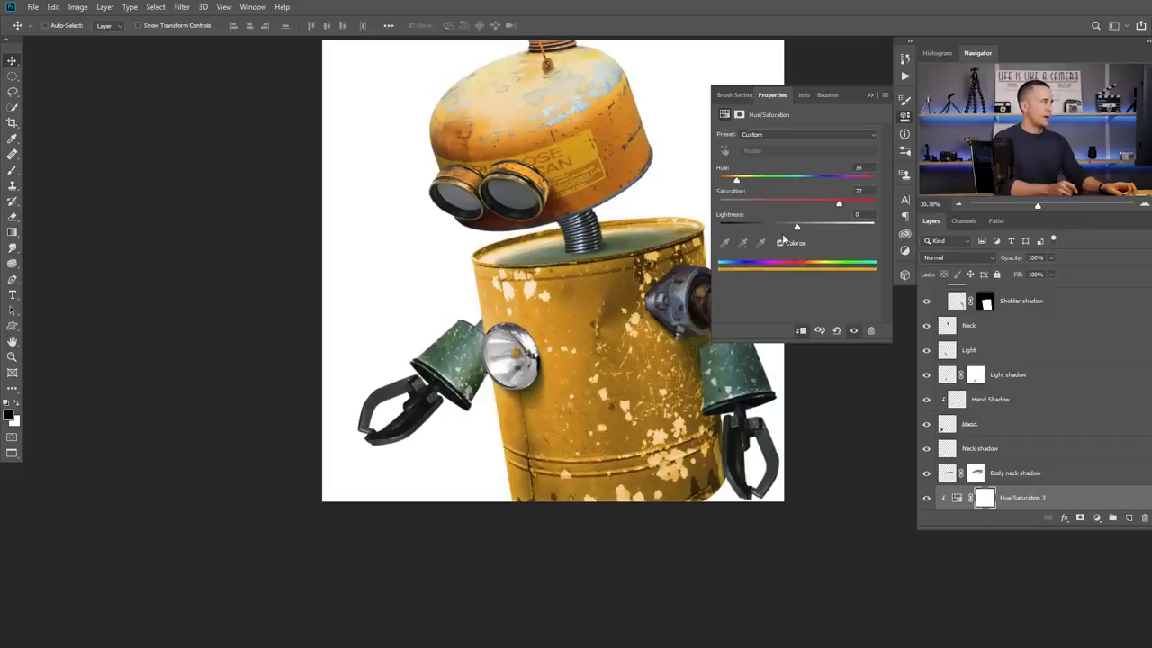
{"action": "left_click_drag", "start_coordinate": [742, 186], "coordinate": [736, 182]}
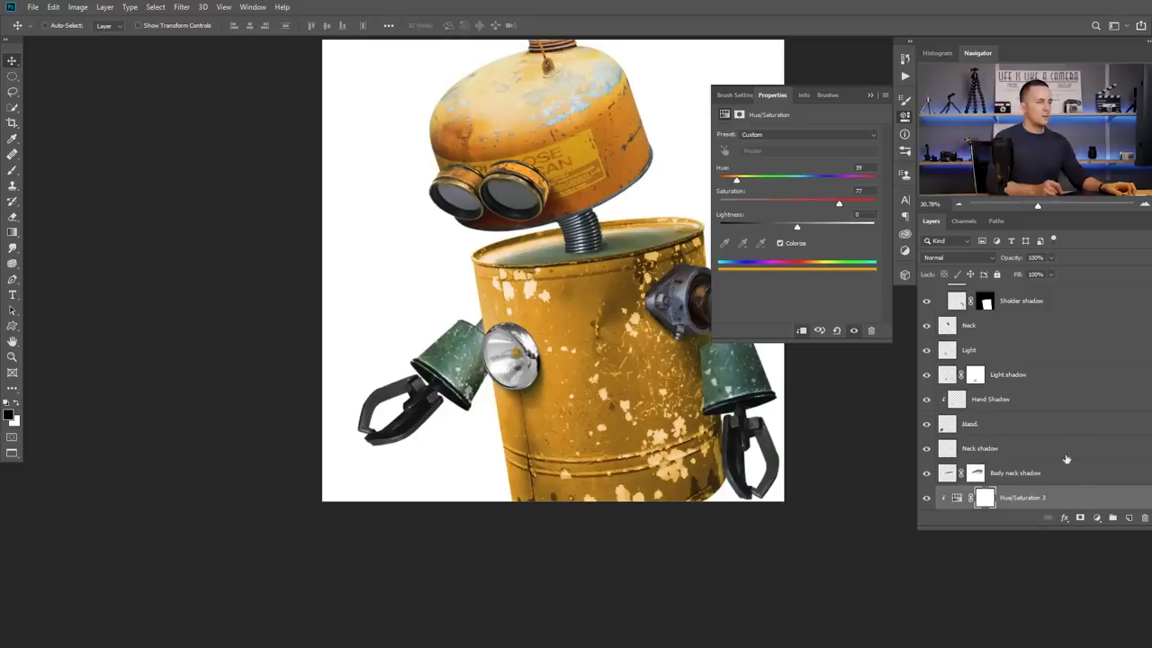
- Add a Curves adjustment clipped to the body above Hue/Saturation 3 and shape an S-curve with darker shadows and brighter highlights
{"action": "scroll", "coordinate": [945, 441], "scroll_direction": "down", "scroll_amount": 1}
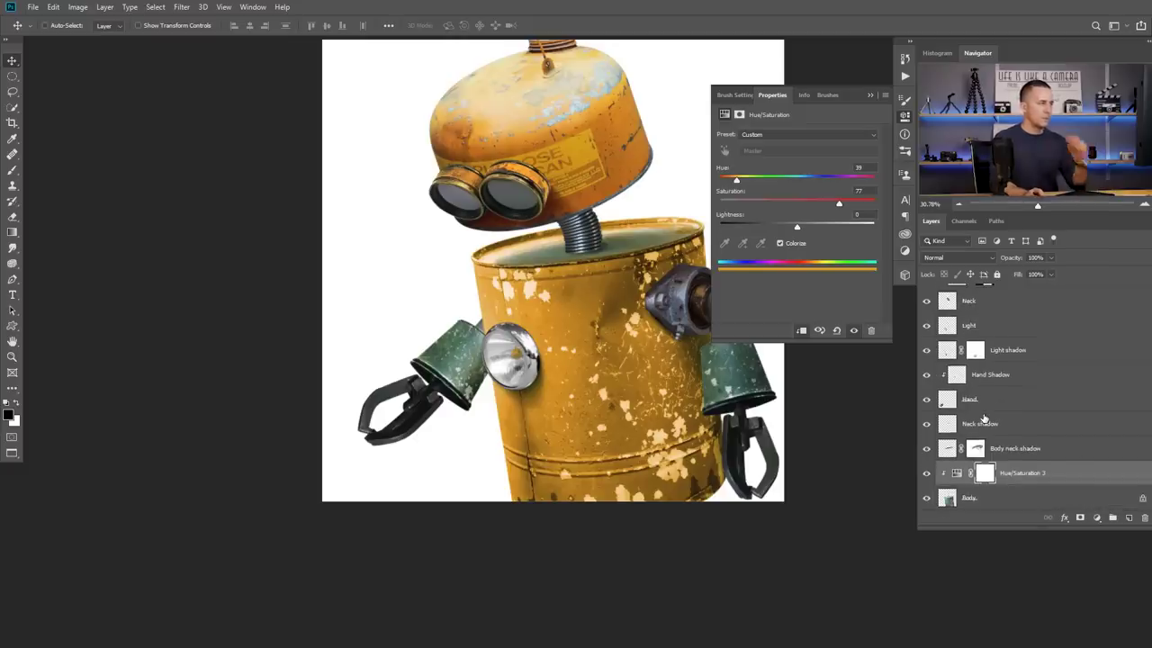
{"action": "scroll", "coordinate": [985, 421], "scroll_direction": "down", "scroll_amount": 2}
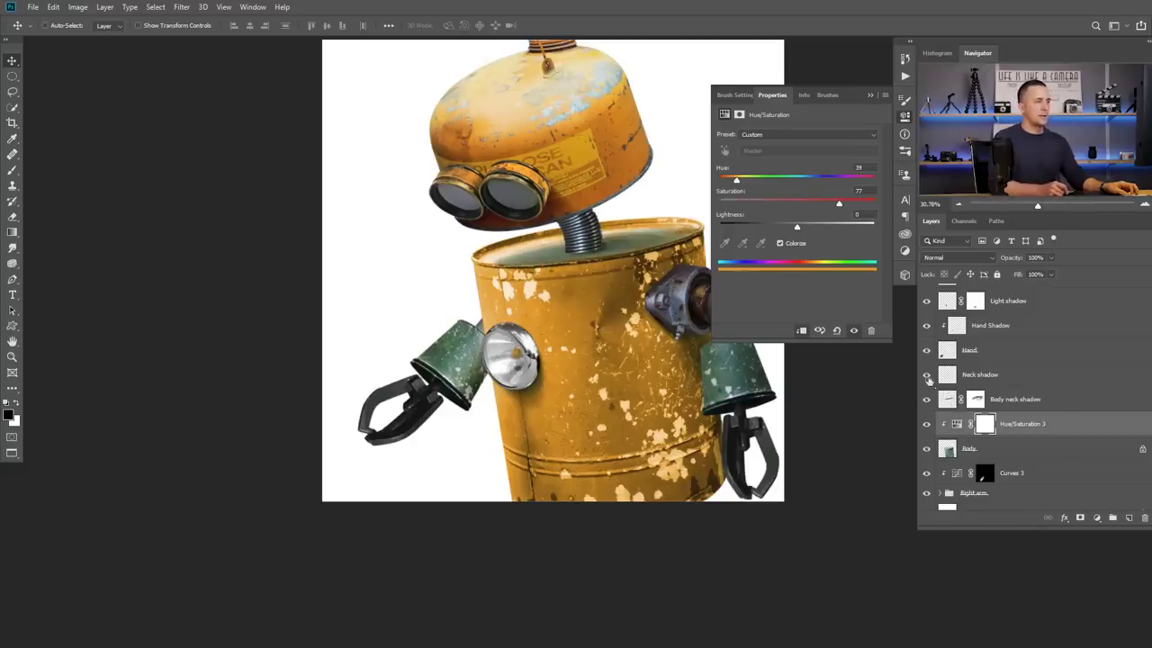
{"action": "left_click", "coordinate": [939, 423], "text": "alt"}
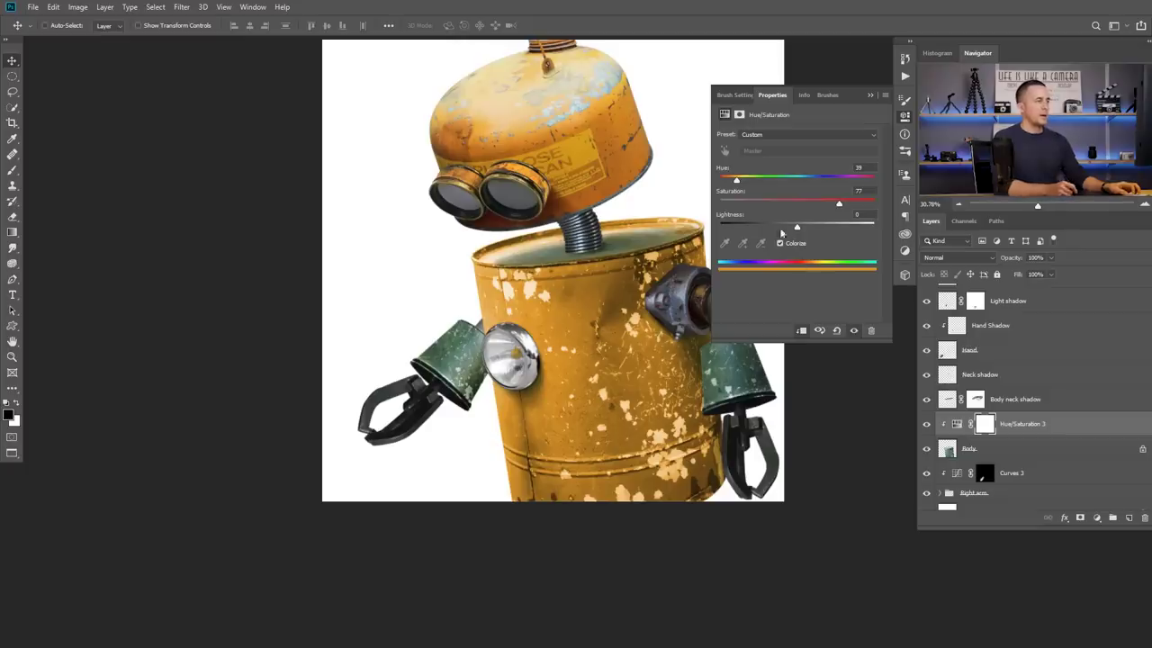
{"action": "left_click", "coordinate": [1097, 517]}
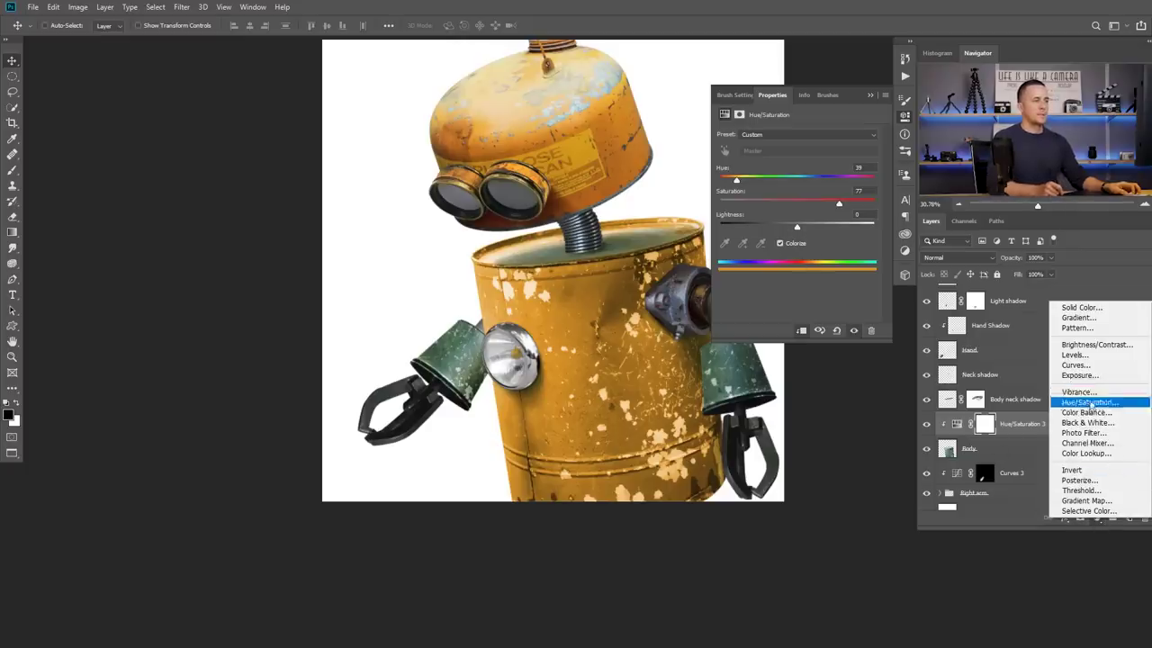
{"action": "left_click", "coordinate": [1085, 365]}
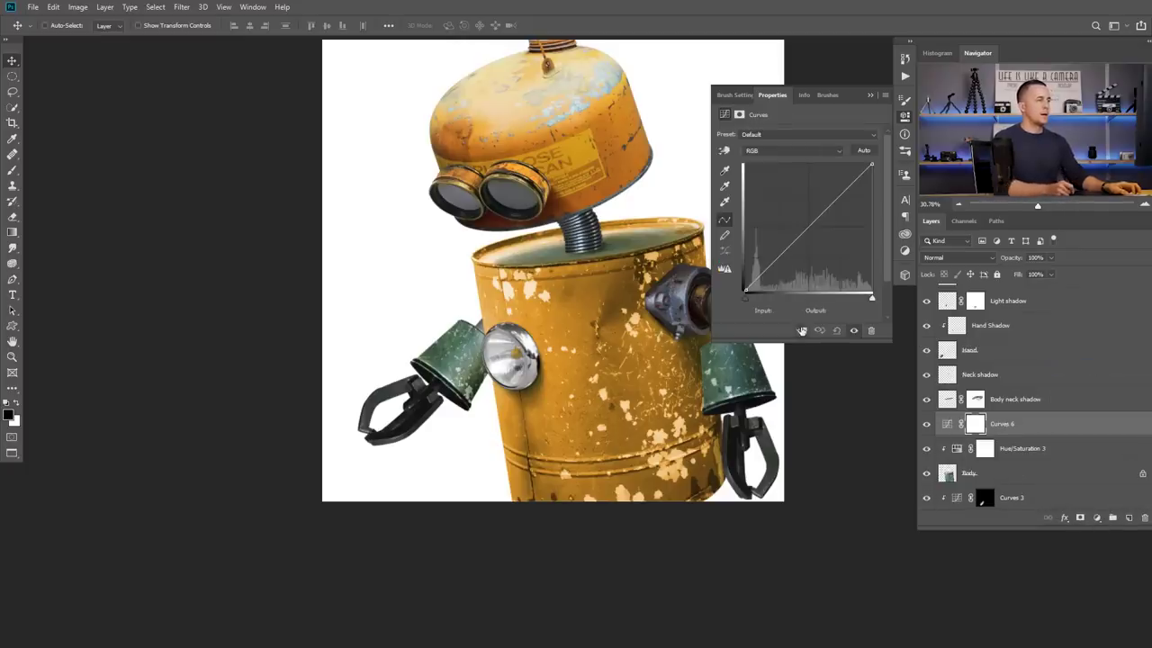
{"action": "left_click_drag", "start_coordinate": [797, 239], "coordinate": [772, 272]}
{"action": "left_click_drag", "start_coordinate": [824, 223], "coordinate": [823, 203]}
{"action": "left_click_drag", "start_coordinate": [773, 272], "coordinate": [772, 270]}
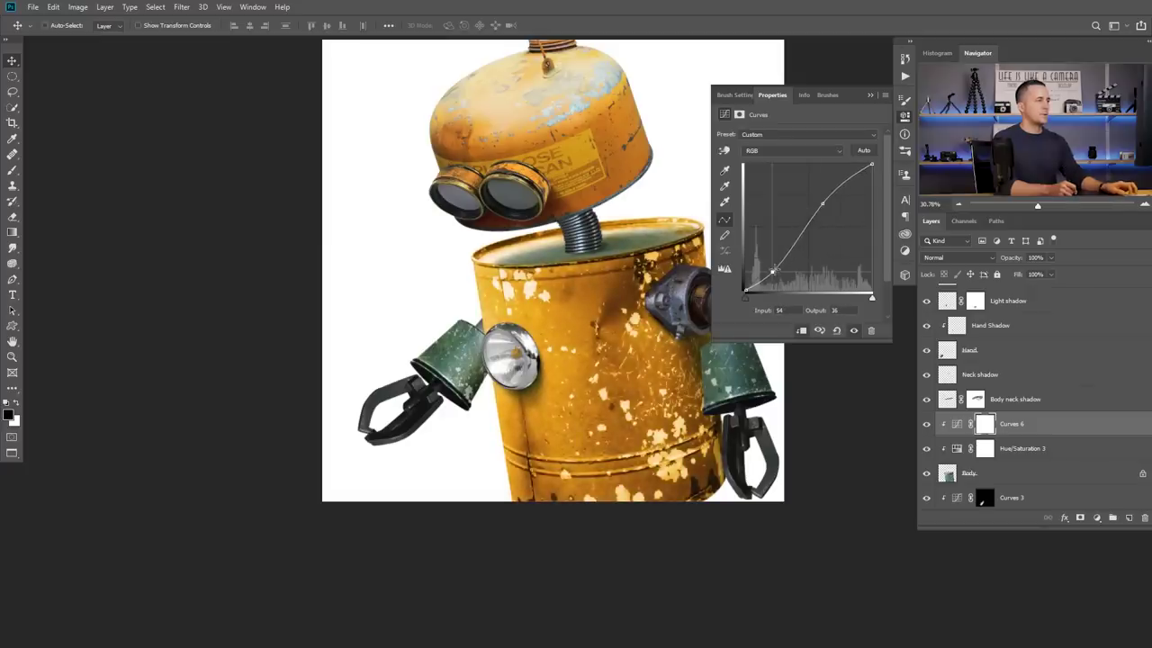
{"action": "left_click_drag", "start_coordinate": [823, 203], "coordinate": [820, 201]}
{"action": "left_click_drag", "start_coordinate": [772, 272], "coordinate": [771, 269]}
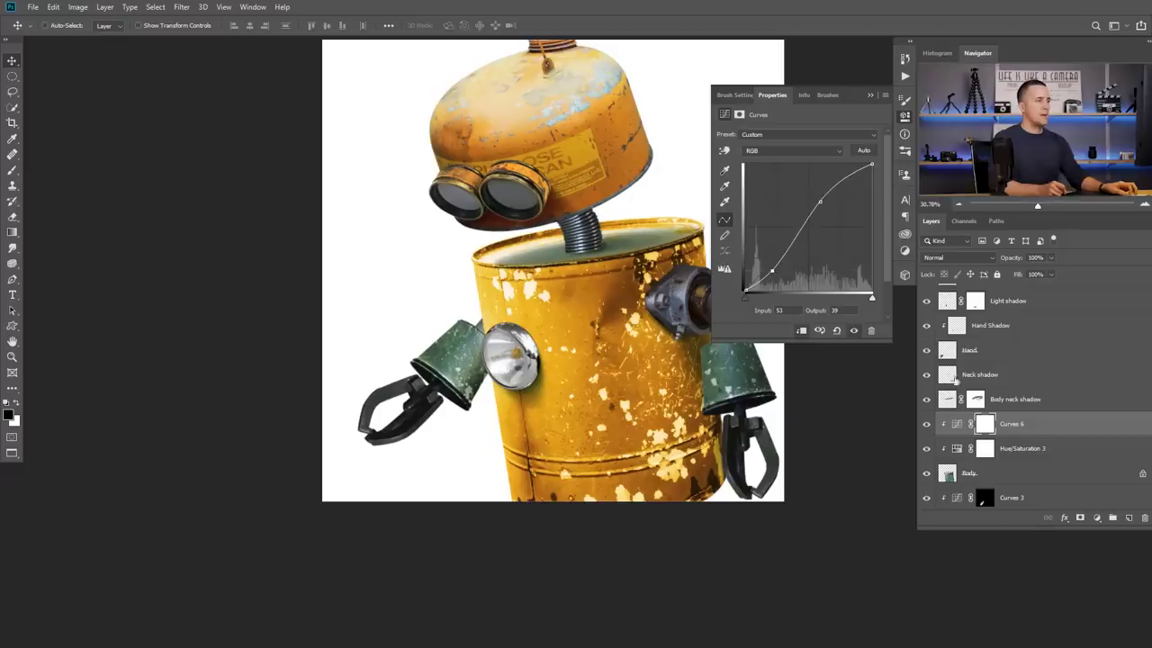
- Adjust the body's colorized Hue/Saturation 3 adjustment to hue 37 and saturation 69
{"action": "left_click", "coordinate": [959, 449]}
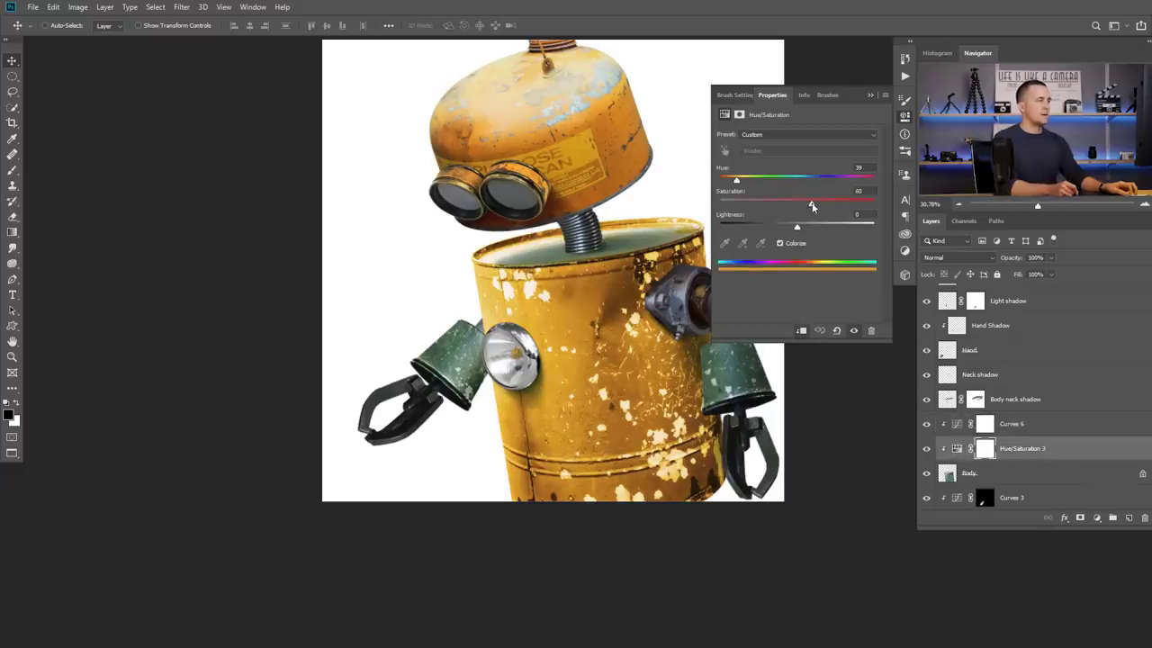
{"action": "left_click_drag", "start_coordinate": [822, 206], "coordinate": [825, 206]}
{"action": "left_click_drag", "start_coordinate": [739, 183], "coordinate": [733, 184]}
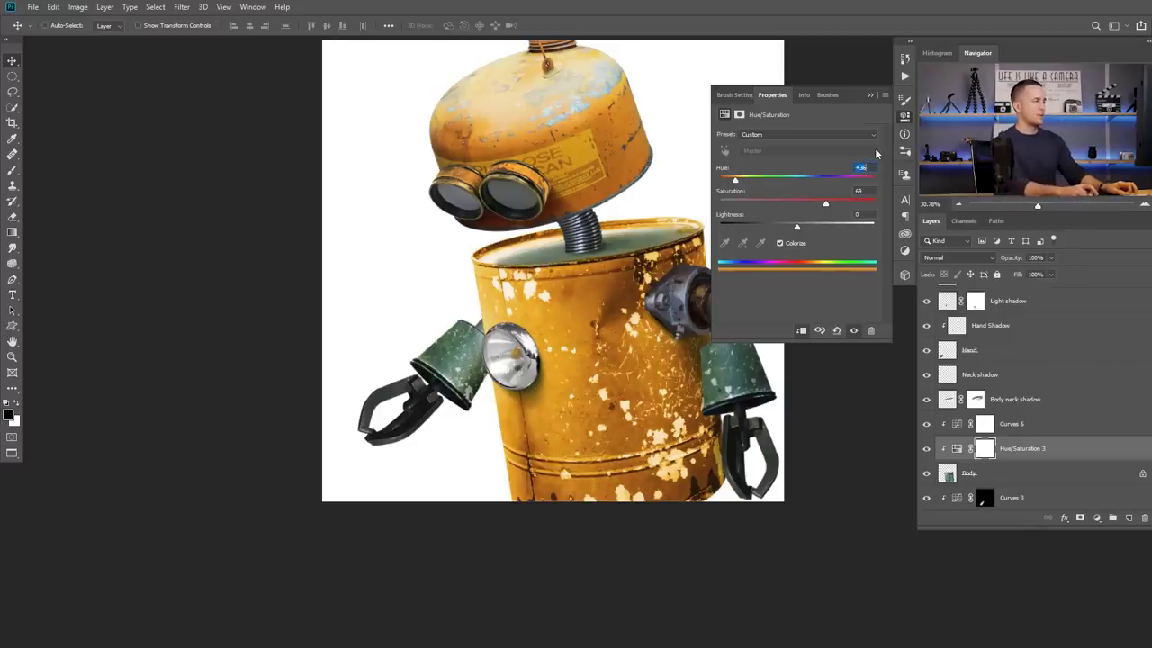
{"action": "scroll", "coordinate": [468, 270], "scroll_direction": "down", "scroll_amount": 5}
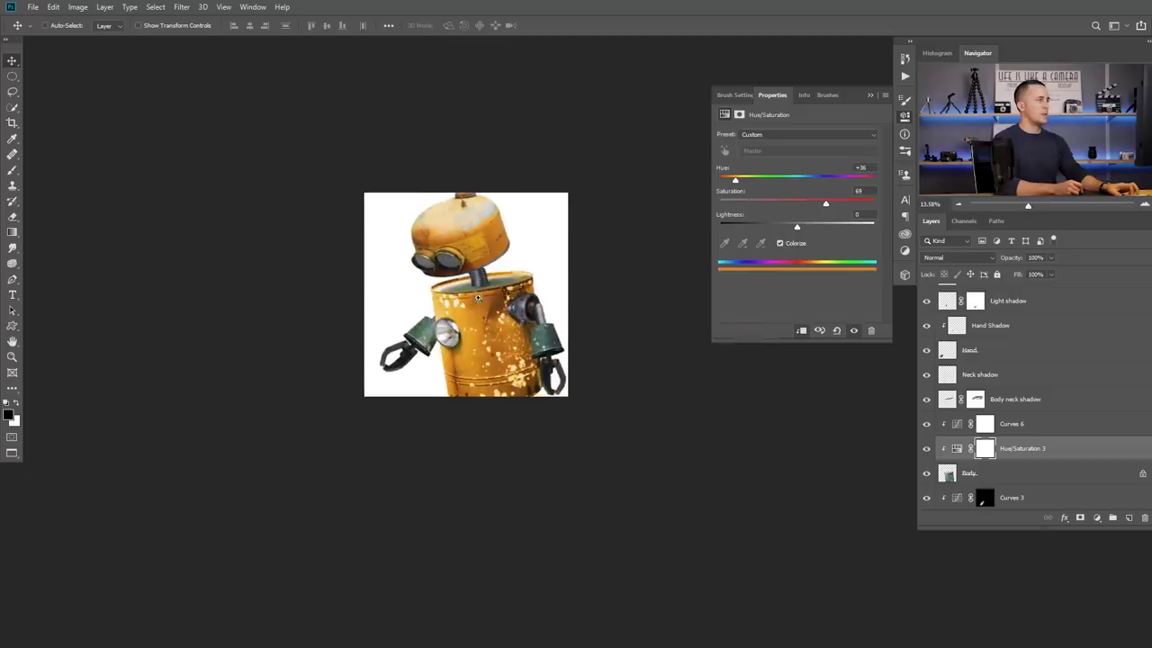
{"action": "scroll", "coordinate": [478, 297], "scroll_direction": "up", "scroll_amount": 2}
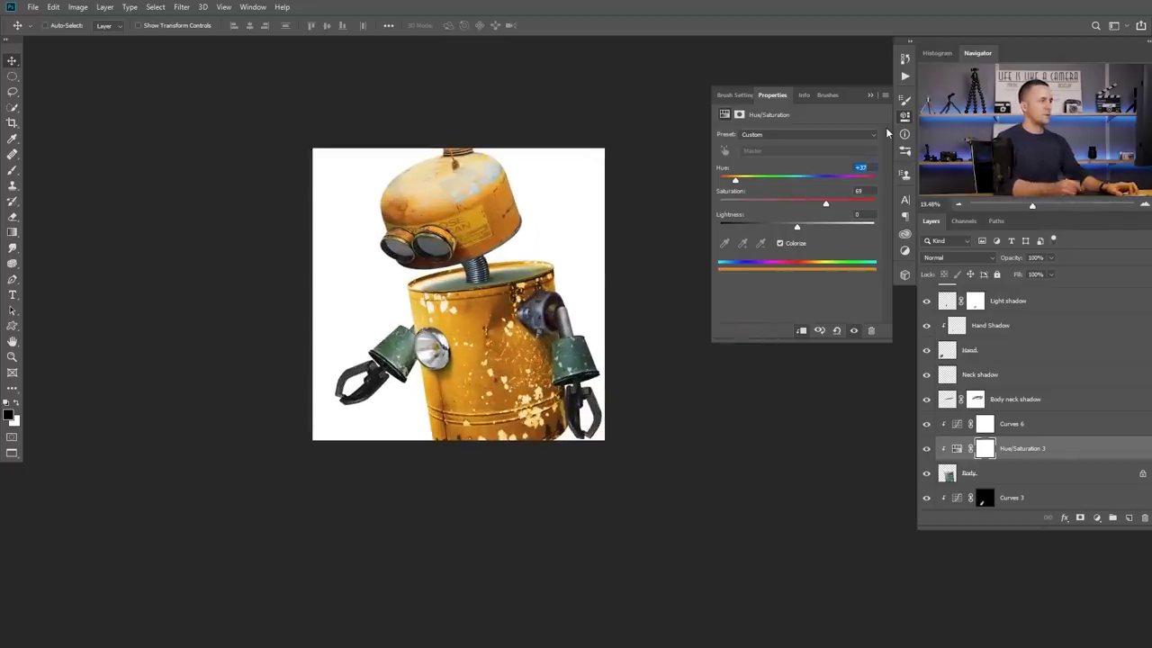
- Duplicate Hue/Saturation 3 above the Neck shadow layer, try clipping the copy to that layer, and release the clipping
{"action": "left_click", "coordinate": [958, 450]}
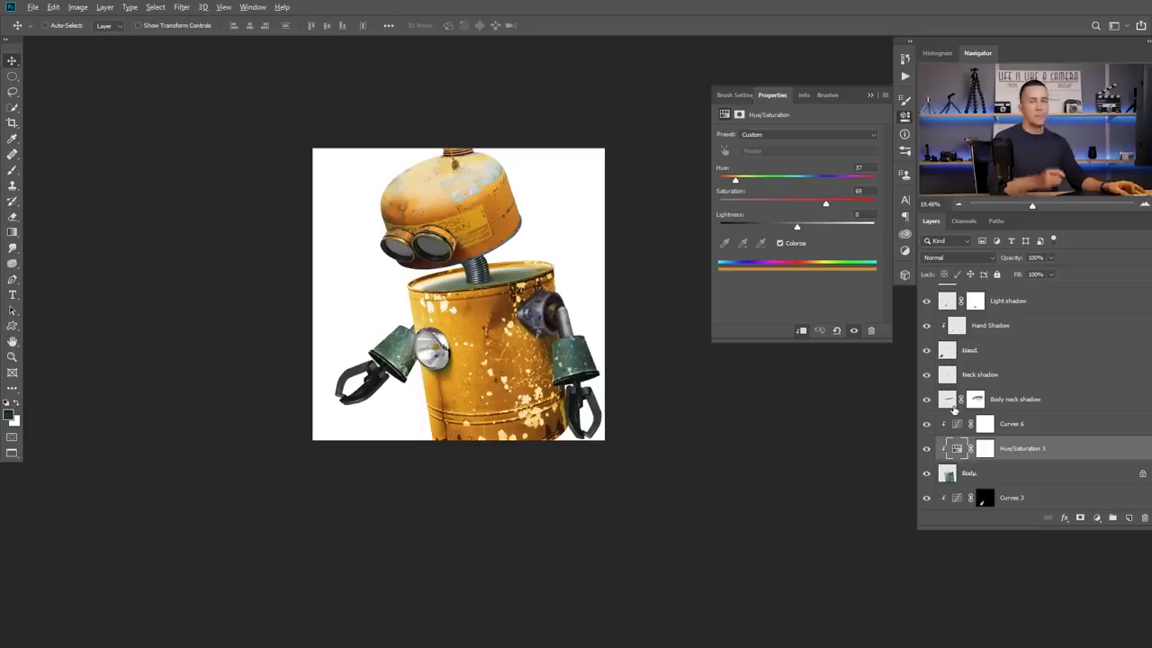
{"action": "left_click_drag", "start_coordinate": [960, 450], "coordinate": [958, 364]}
{"action": "left_click", "coordinate": [950, 387], "text": "alt"}
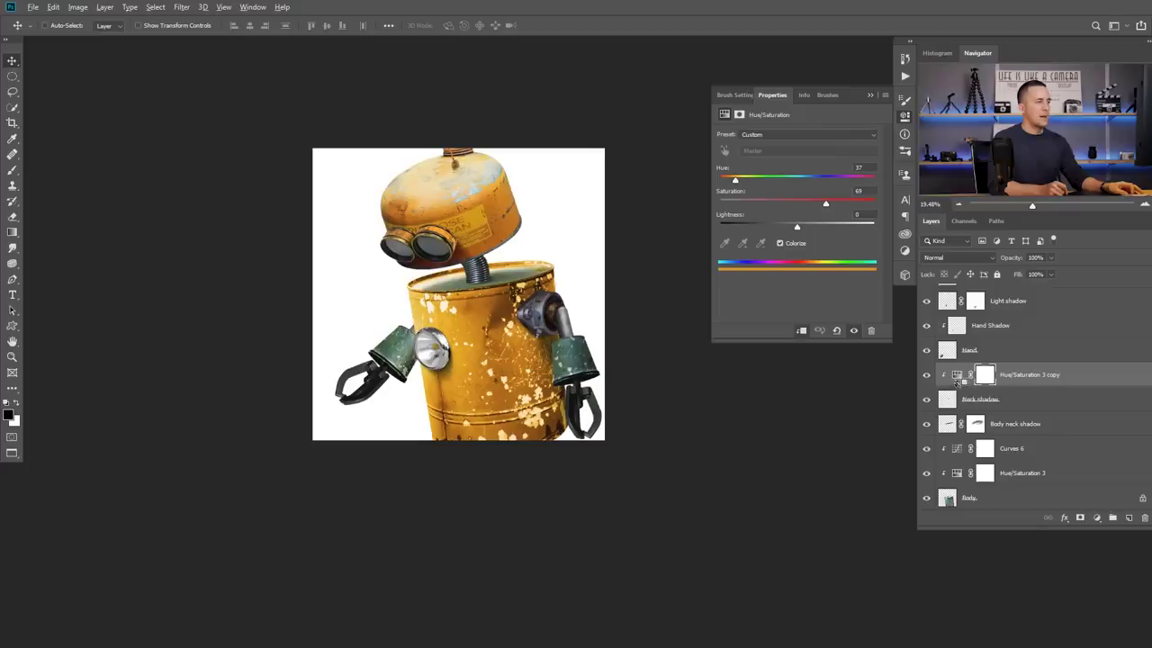
{"action": "left_click", "coordinate": [953, 387], "text": "alt"}
{"action": "left_click", "coordinate": [950, 402]}
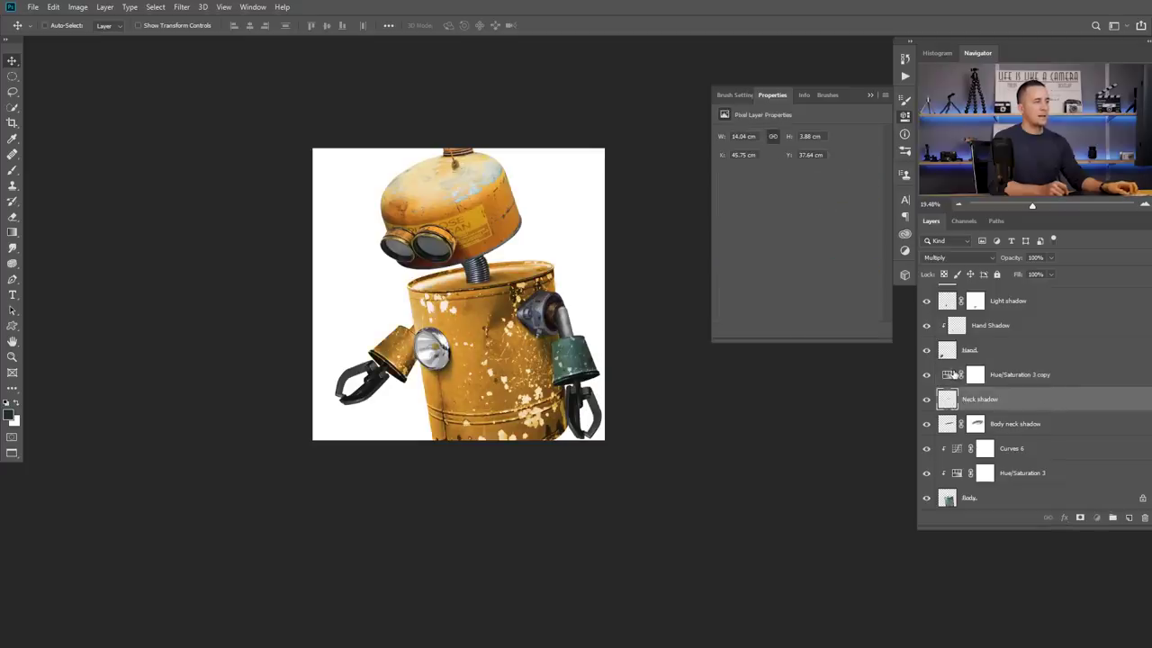
{"action": "left_click", "coordinate": [952, 376]}
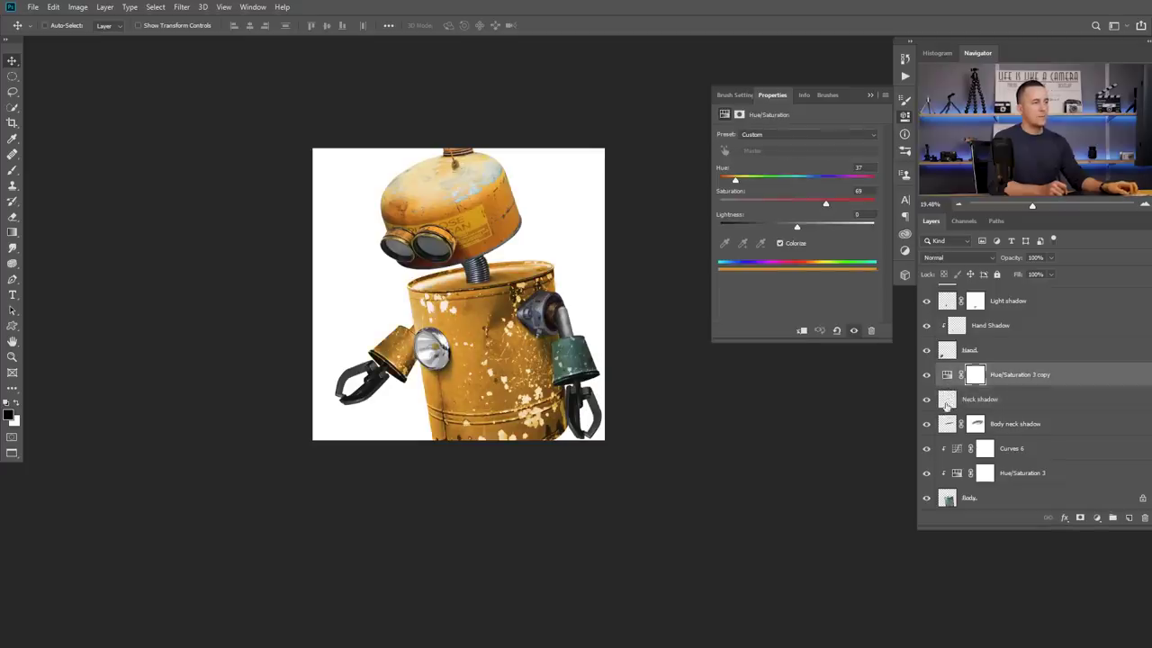
- Merge the Neck shadow and Body neck shadow layers into one layer
{"action": "left_click", "coordinate": [946, 402]}
{"action": "left_click", "coordinate": [948, 416], "text": "shift"}
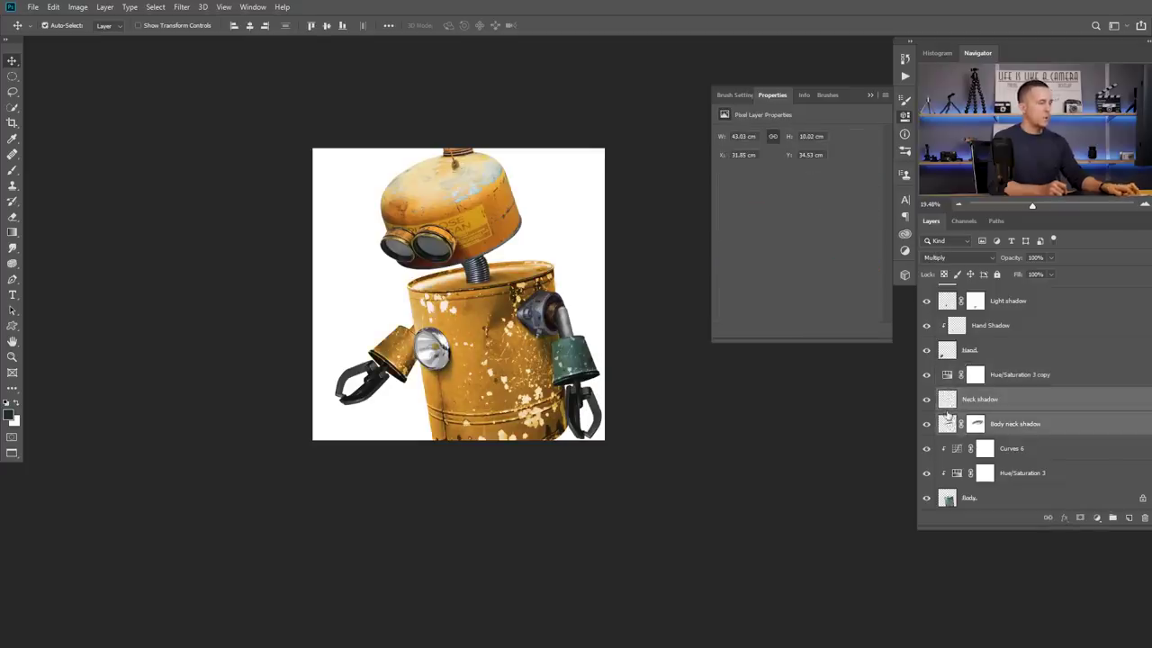
{"action": "key", "text": "ctrl+e"}
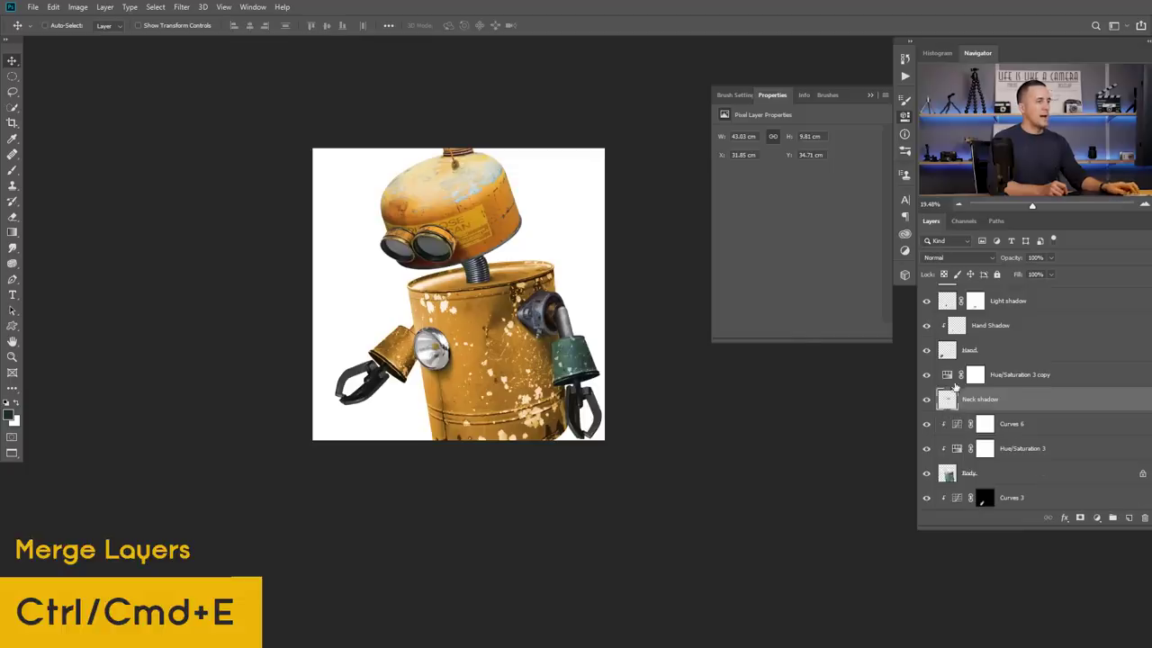
- Try lowering the saturation of the Hue/Saturation 3 copy, and undo the change
{"action": "left_click", "coordinate": [954, 378]}
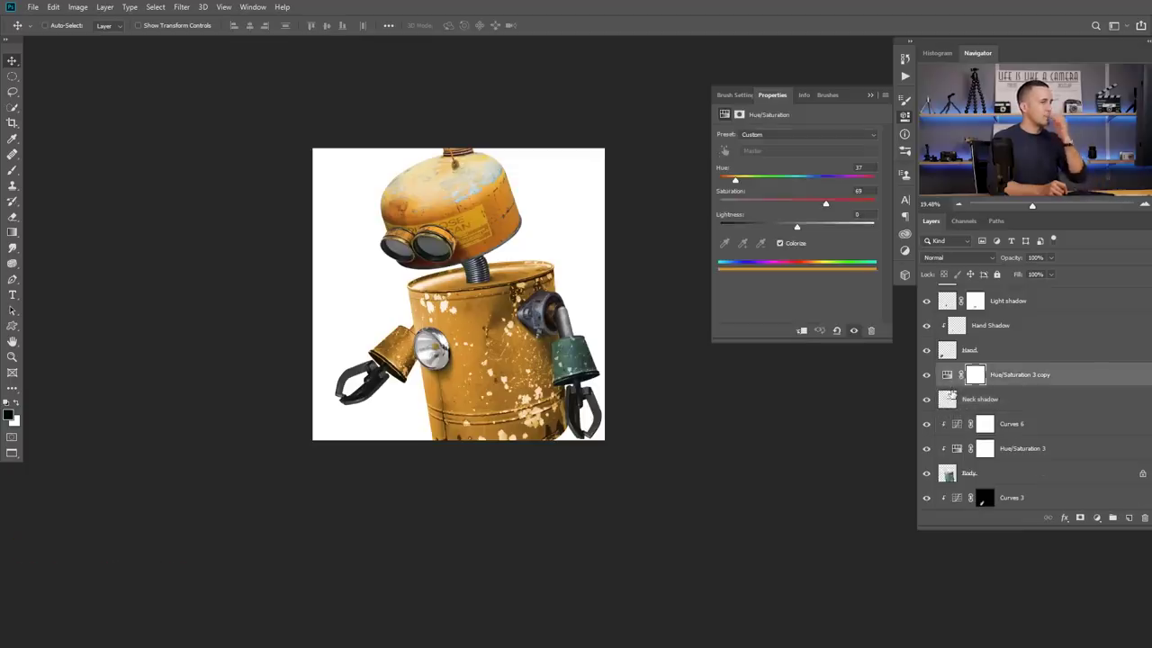
{"action": "left_click", "coordinate": [950, 401]}
{"action": "left_click", "coordinate": [947, 381]}
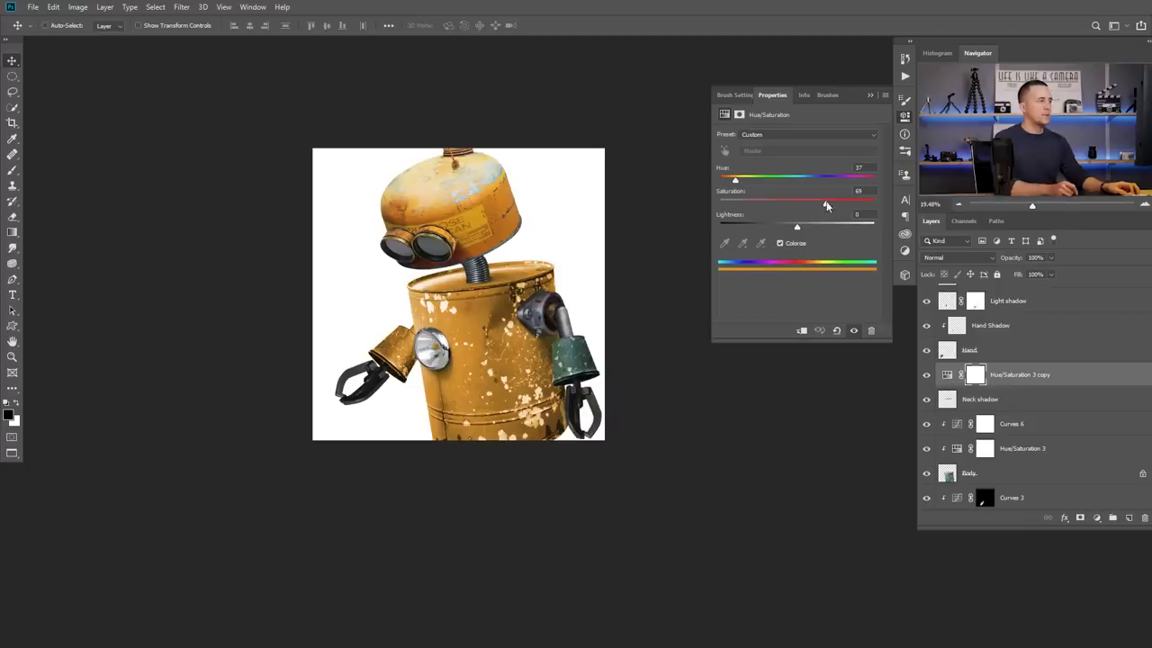
{"action": "left_click_drag", "start_coordinate": [826, 205], "coordinate": [764, 207]}
{"action": "key", "text": "ctrl+z"}
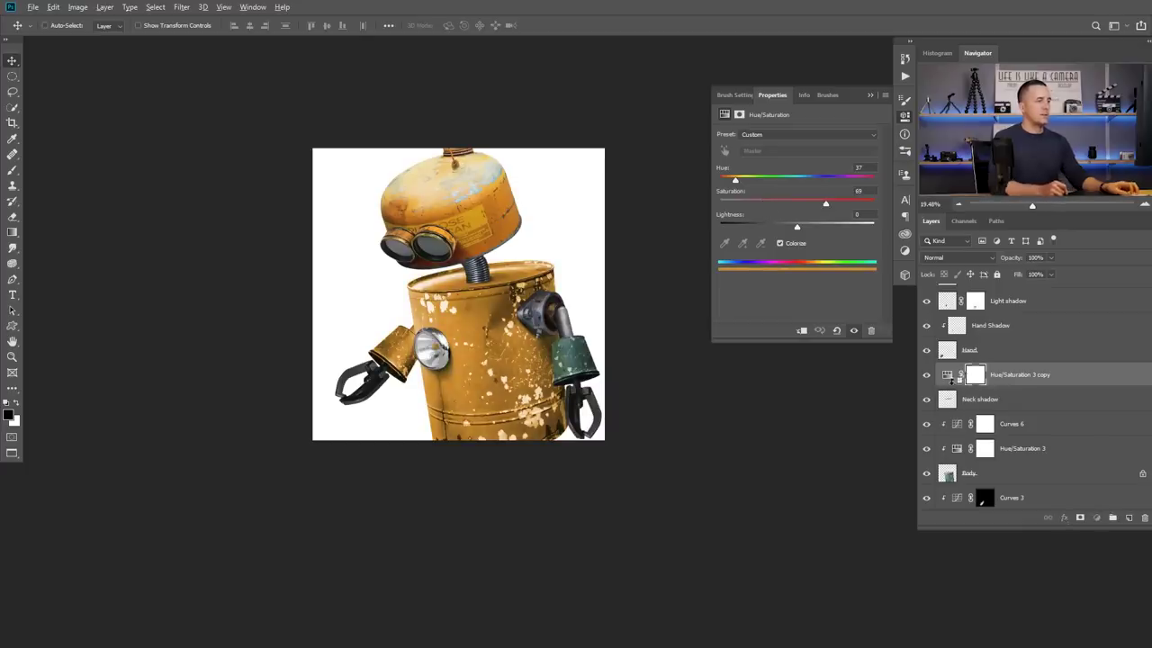
- Clip the Hue/Saturation 3 copy to the Neck shadow layer and set its saturation to 58
{"action": "key", "text": "ctrl+alt+g"}
{"action": "mouse_move", "coordinate": [797, 207]}
{"action": "left_mouse_down"}
{"action": "mouse_move", "coordinate": [736, 209]}
{"action": "mouse_move", "coordinate": [833, 208]}
{"action": "mouse_move", "coordinate": [792, 208]}
{"action": "left_mouse_up"}
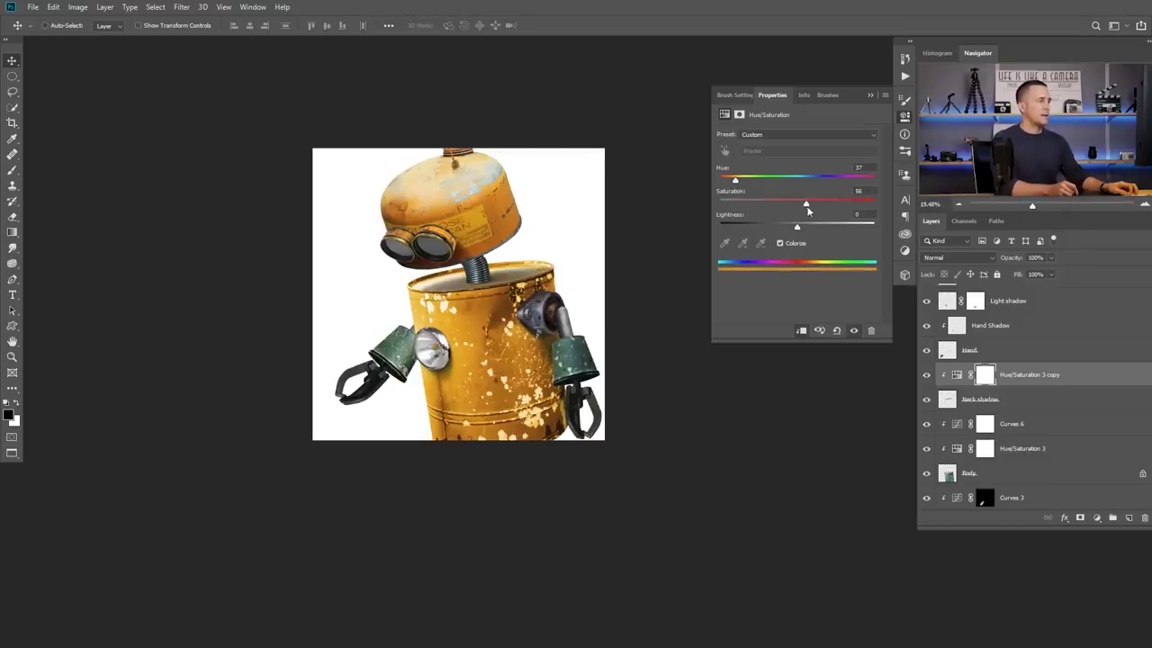
{"action": "mouse_move", "coordinate": [808, 208]}
{"action": "left_mouse_down"}
{"action": "mouse_move", "coordinate": [698, 222]}
{"action": "mouse_move", "coordinate": [864, 213]}
{"action": "mouse_move", "coordinate": [799, 213]}
{"action": "mouse_move", "coordinate": [774, 230]}
{"action": "mouse_move", "coordinate": [817, 227]}
{"action": "mouse_move", "coordinate": [796, 228]}
{"action": "left_mouse_up"}
{"action": "mouse_move", "coordinate": [539, 306]}
{"action": "left_mouse_down"}
{"action": "mouse_move", "coordinate": [459, 306]}
{"action": "mouse_move", "coordinate": [534, 306]}
{"action": "left_mouse_up"}
{"action": "scroll", "coordinate": [532, 306], "scroll_direction": "up", "scroll_amount": 4}
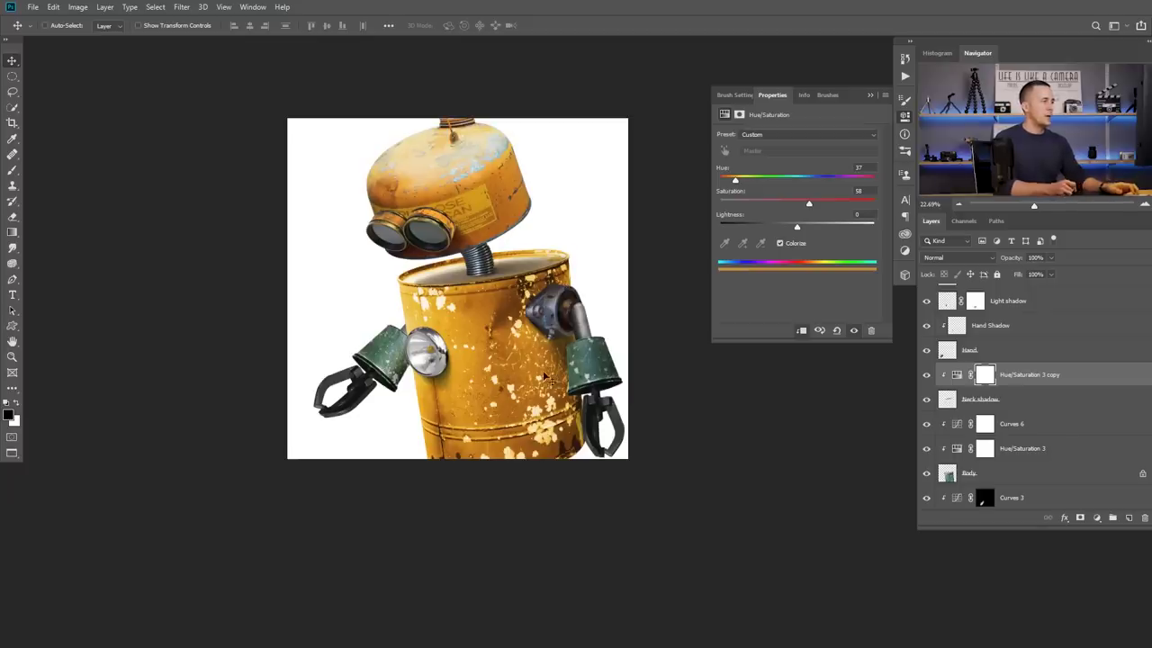
- Examine which left arm parts Curves 2 and the Hand layer affect by toggling their visibility
{"action": "left_click", "coordinate": [592, 372], "text": "ctrl"}
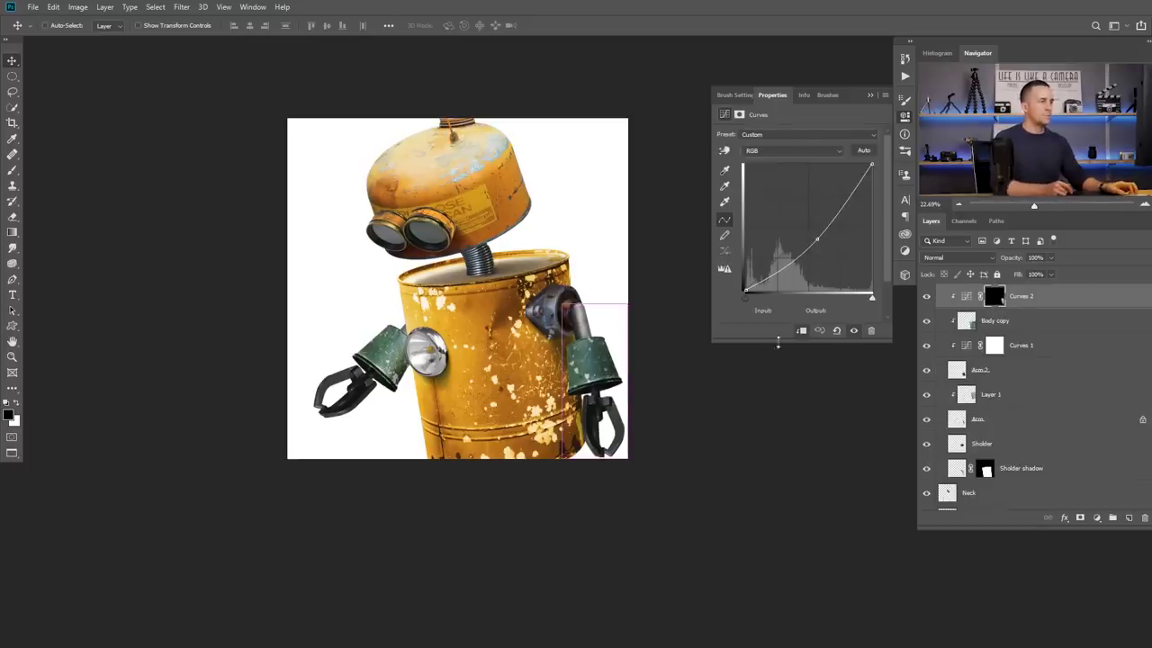
{"action": "left_click", "coordinate": [927, 297]}
{"action": "left_click", "coordinate": [927, 297]}
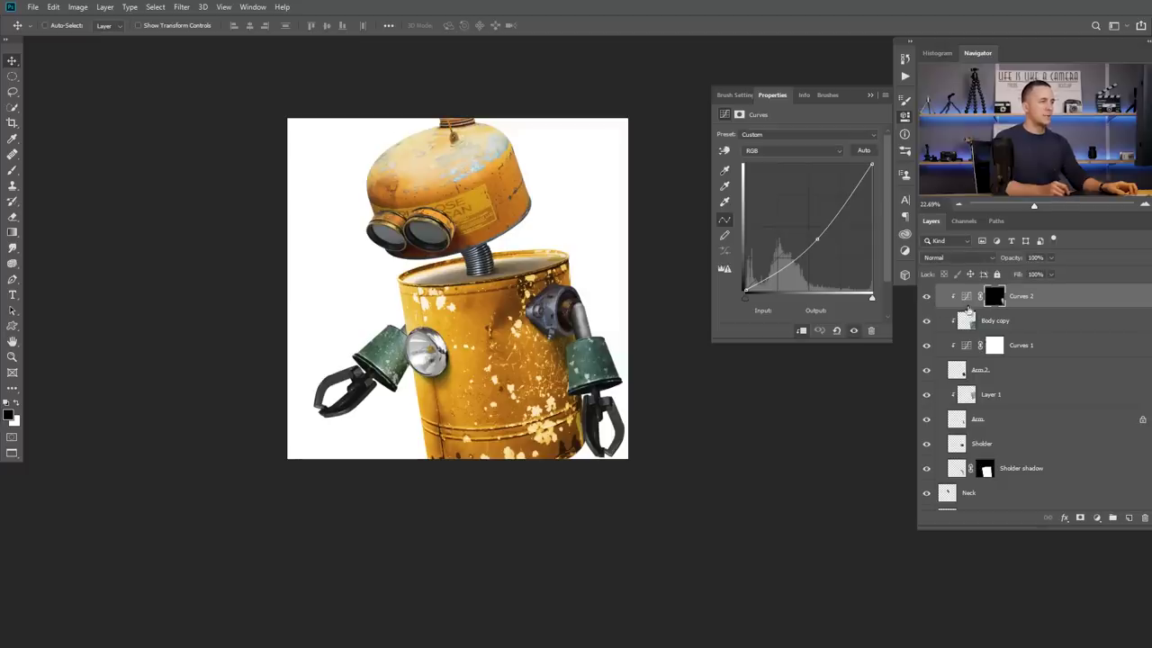
{"action": "scroll", "coordinate": [1089, 430], "scroll_direction": "up", "scroll_amount": 2}
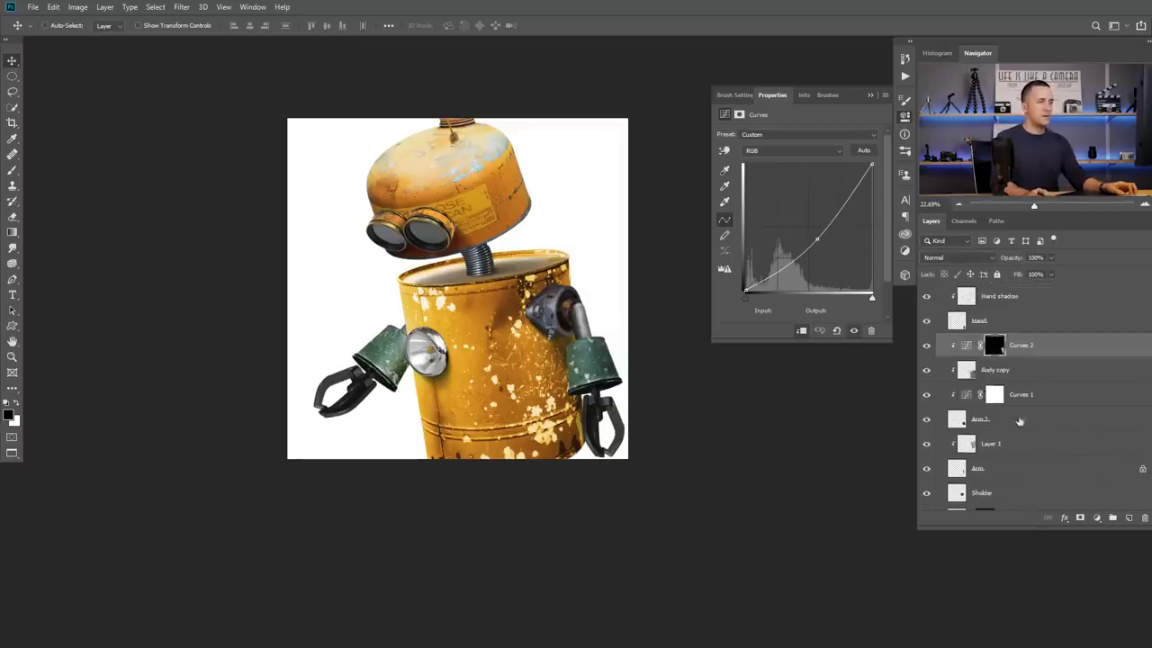
{"action": "scroll", "coordinate": [978, 374], "scroll_direction": "up", "scroll_amount": 1}
{"action": "left_click", "coordinate": [957, 348]}
{"action": "left_click", "coordinate": [927, 347]}
{"action": "left_click", "coordinate": [927, 347]}
{"action": "scroll", "coordinate": [590, 376], "scroll_direction": "up", "scroll_amount": 4}
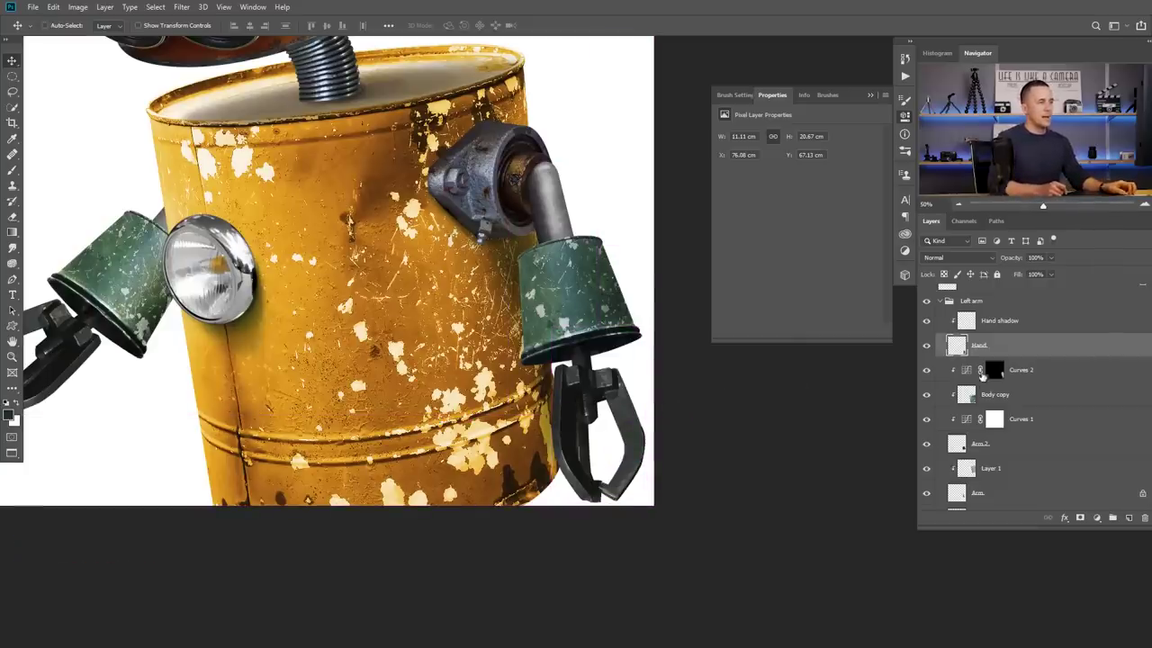
- Add a clipped Hue/Saturation adjustment above Curves 2 in the Left arm group, colorized with hue 42 and saturation 83
{"action": "left_click", "coordinate": [967, 370]}
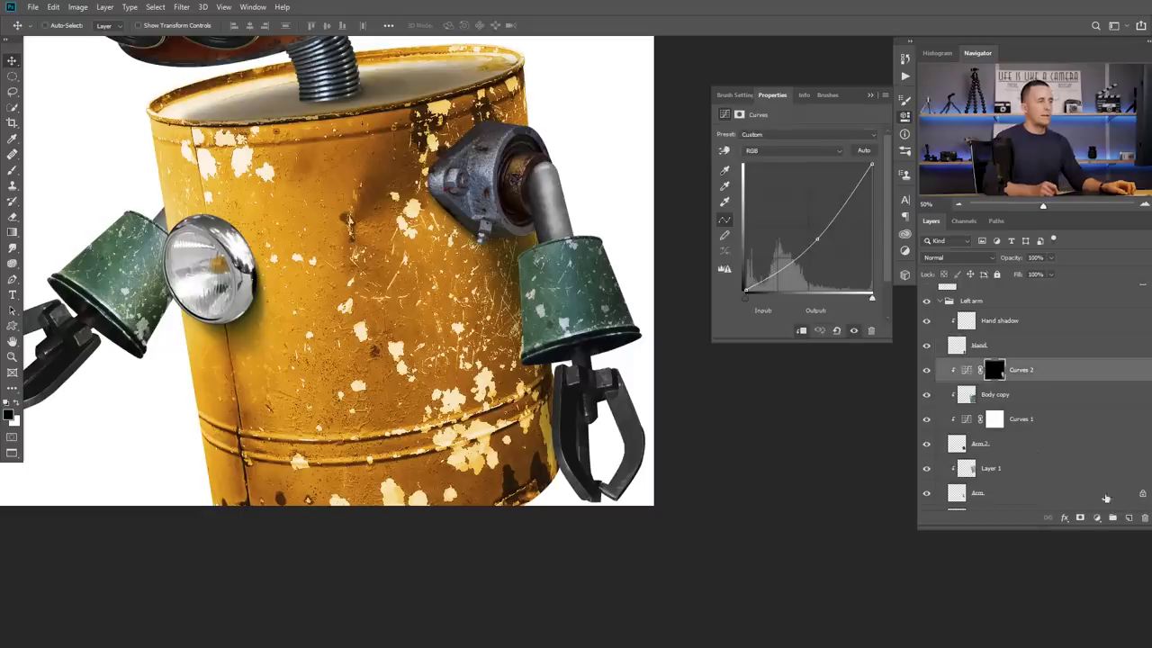
{"action": "left_click", "coordinate": [1098, 519]}
{"action": "left_click", "coordinate": [1094, 404]}
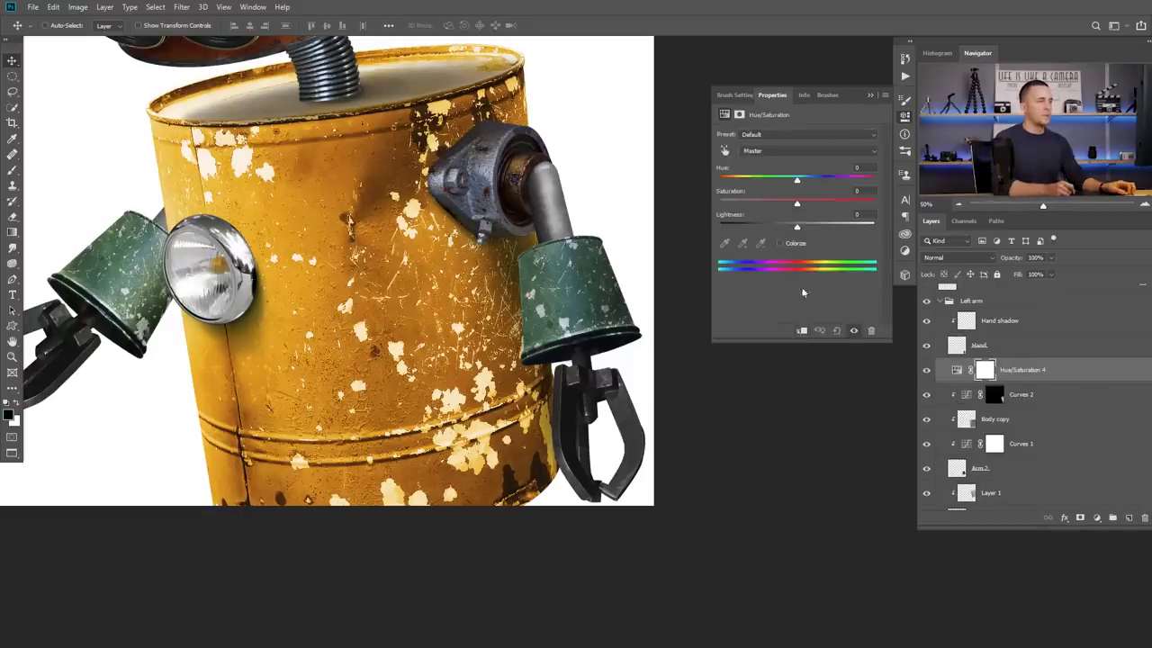
{"action": "left_click", "coordinate": [781, 244]}
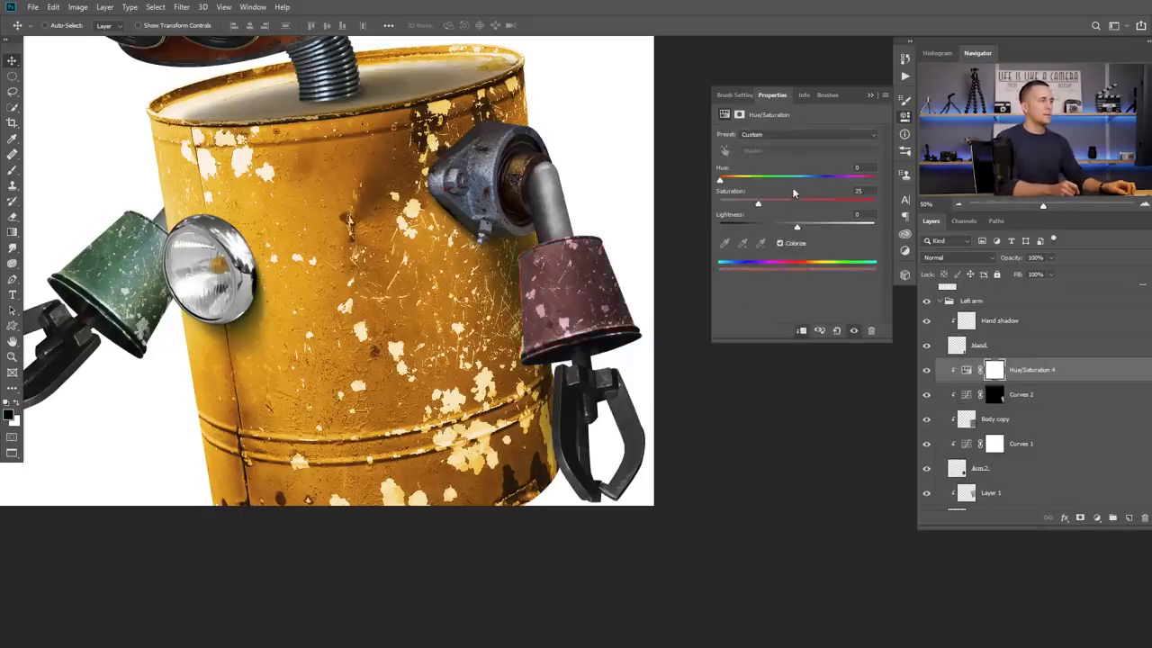
{"action": "left_click_drag", "start_coordinate": [724, 180], "coordinate": [830, 205]}
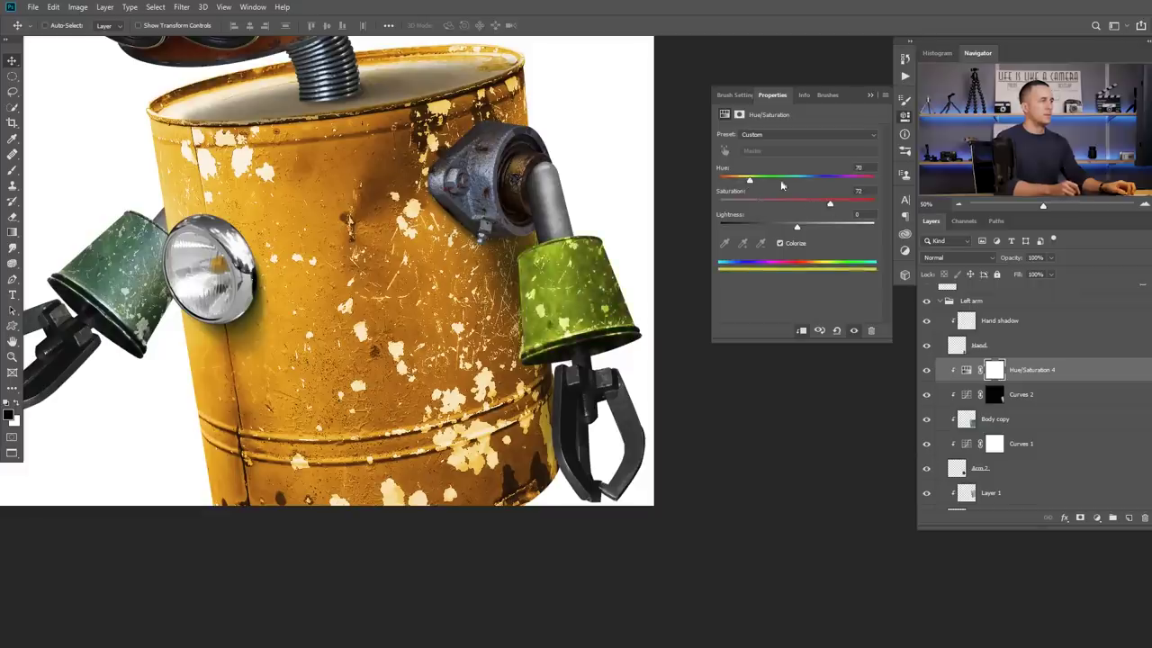
{"action": "left_click_drag", "start_coordinate": [743, 183], "coordinate": [734, 183]}
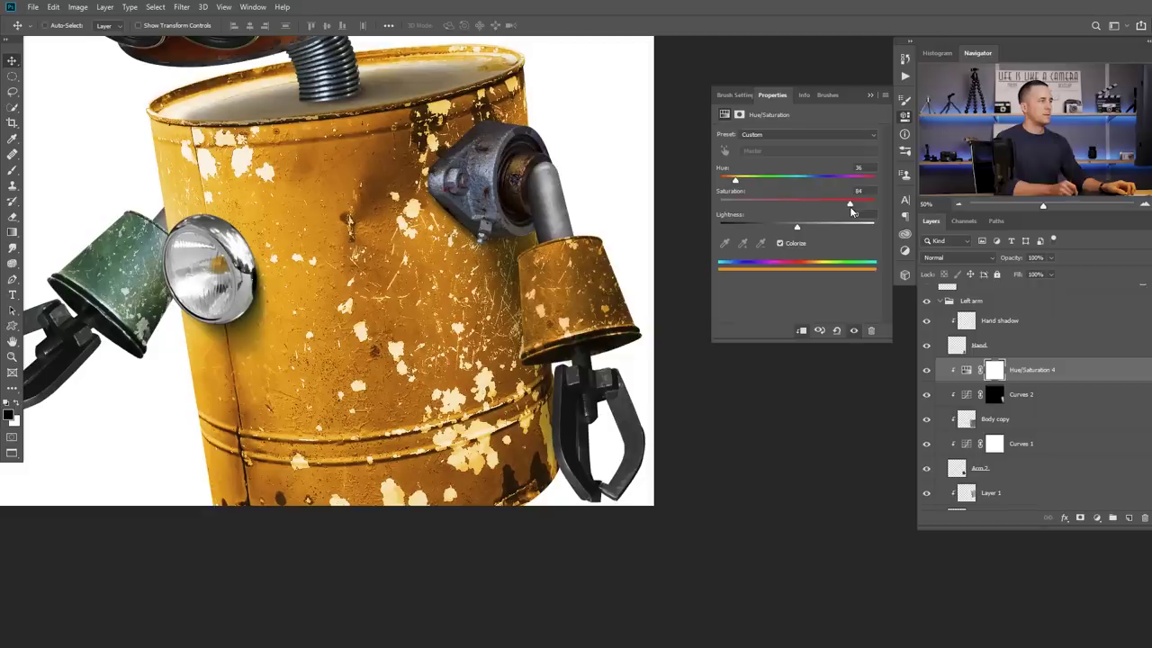
{"action": "left_click_drag", "start_coordinate": [735, 184], "coordinate": [737, 181]}
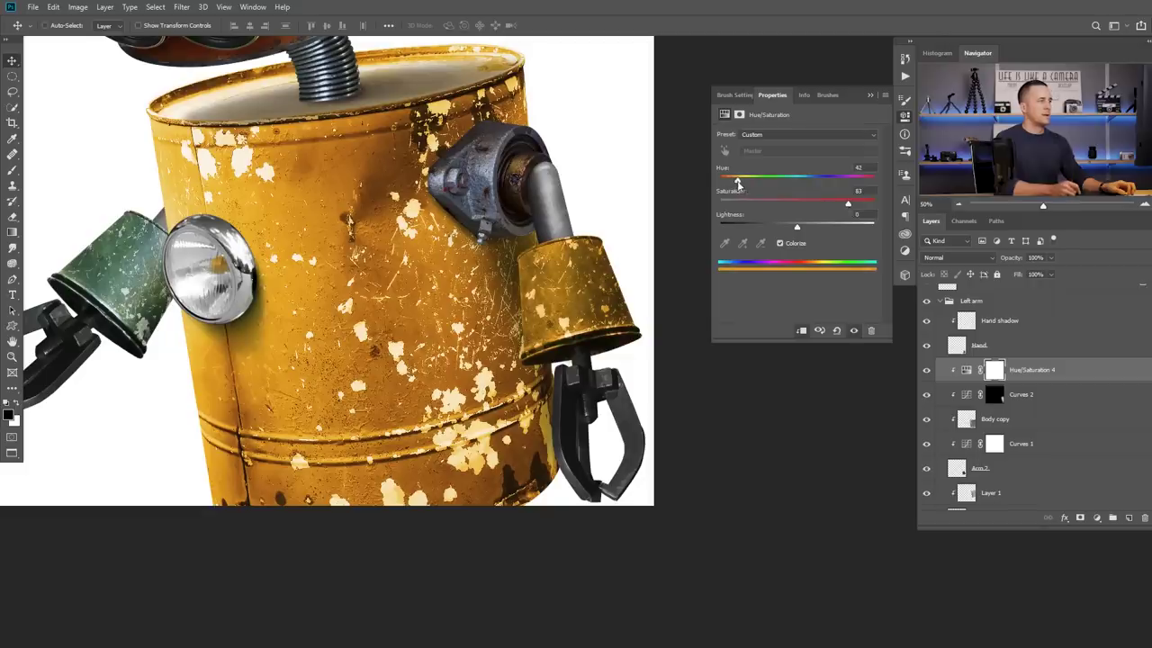
- Add a clipped Curves adjustment above Hue/Saturation 4, brightening the midtones and anchoring the shadows at input 66, output 63
{"action": "left_click", "coordinate": [1096, 518]}
{"action": "left_click", "coordinate": [1075, 366]}
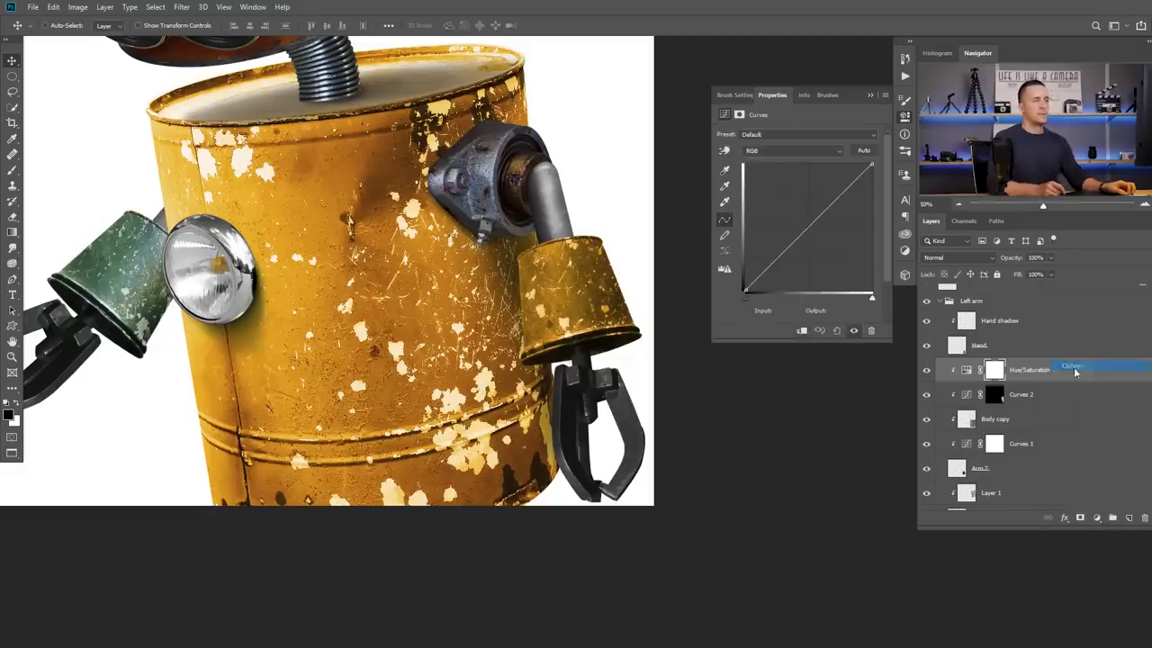
{"action": "left_click_drag", "start_coordinate": [807, 230], "coordinate": [804, 216]}
{"action": "left_click_drag", "start_coordinate": [772, 255], "coordinate": [778, 260]}
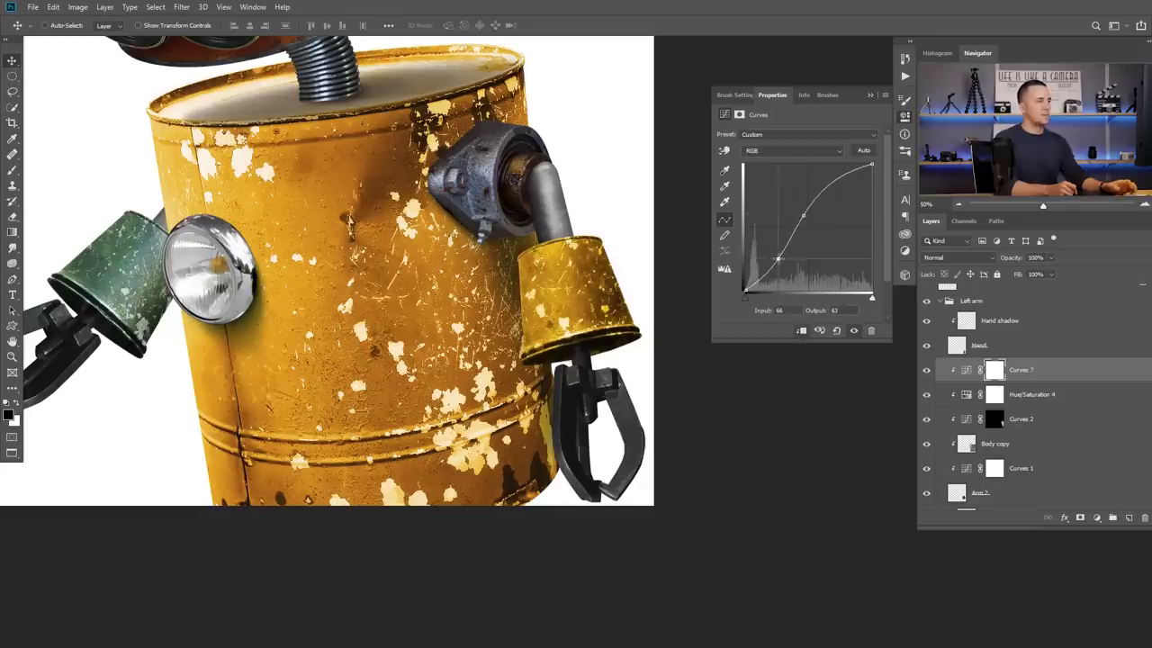
{"action": "left_click_drag", "start_coordinate": [805, 216], "coordinate": [807, 218]}
- Refine the left arm's Hue/Saturation 4 adjustment to saturation 77 to match the body color
{"action": "left_click", "coordinate": [966, 394]}
{"action": "key", "text": "ctrl+minus"}
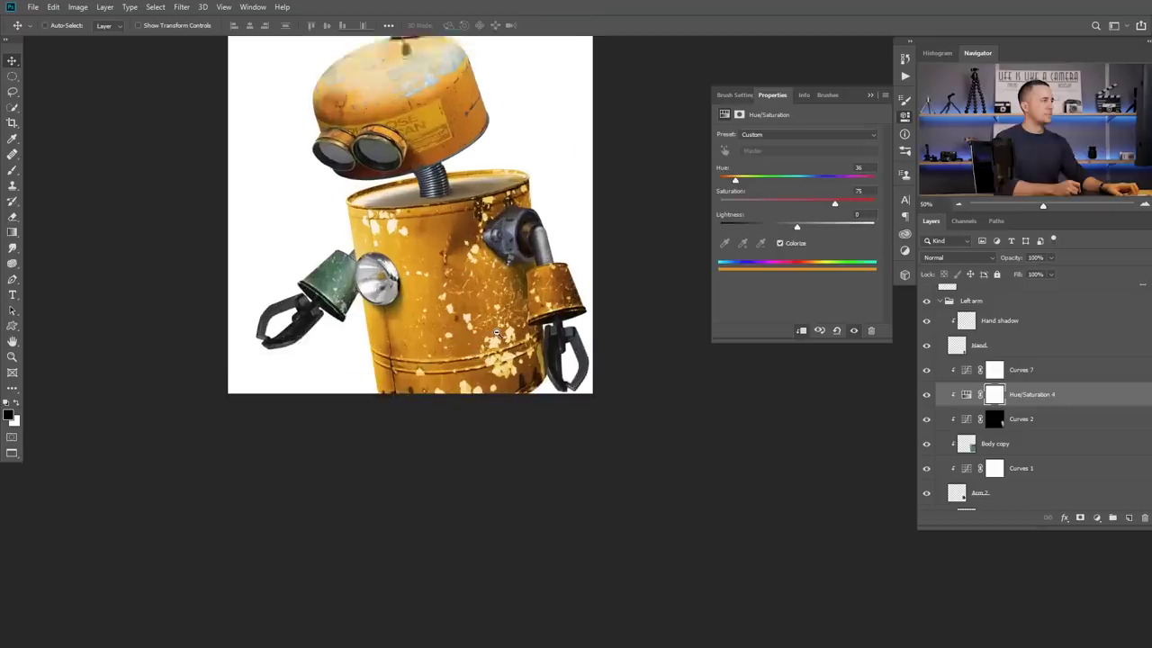
{"action": "left_click", "coordinate": [987, 370]}
{"action": "left_click", "coordinate": [987, 394]}
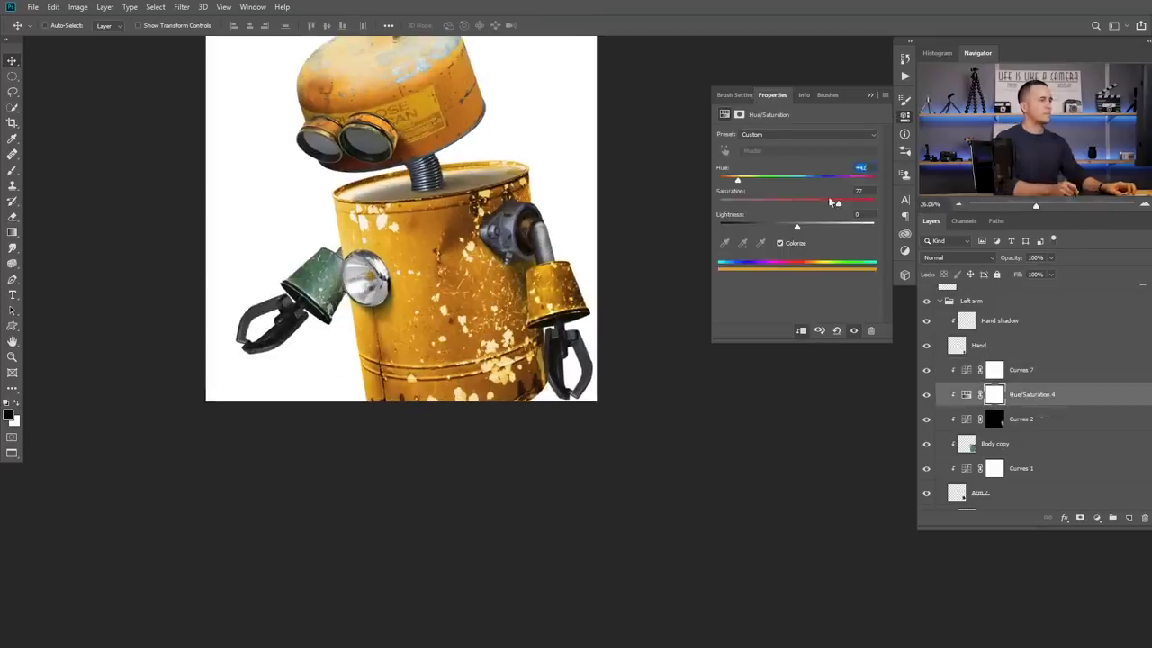
- Copy Curves 7 and Hue/Saturation 4 into the Right arm group, clipped above Body copy 2
{"action": "left_click", "coordinate": [1049, 370], "text": "shift"}
{"action": "scroll", "coordinate": [1049, 397], "scroll_direction": "down", "scroll_amount": 1}
{"action": "scroll", "coordinate": [1049, 397], "scroll_direction": "down", "scroll_amount": 4}
{"action": "left_click", "coordinate": [993, 457]}
{"action": "scroll", "coordinate": [992, 457], "scroll_direction": "down", "scroll_amount": 1}
{"action": "key", "text": "ctrl+v"}
{"action": "left_click", "coordinate": [972, 385], "text": "alt"}
{"action": "scroll", "coordinate": [972, 385], "scroll_direction": "down", "scroll_amount": 1}
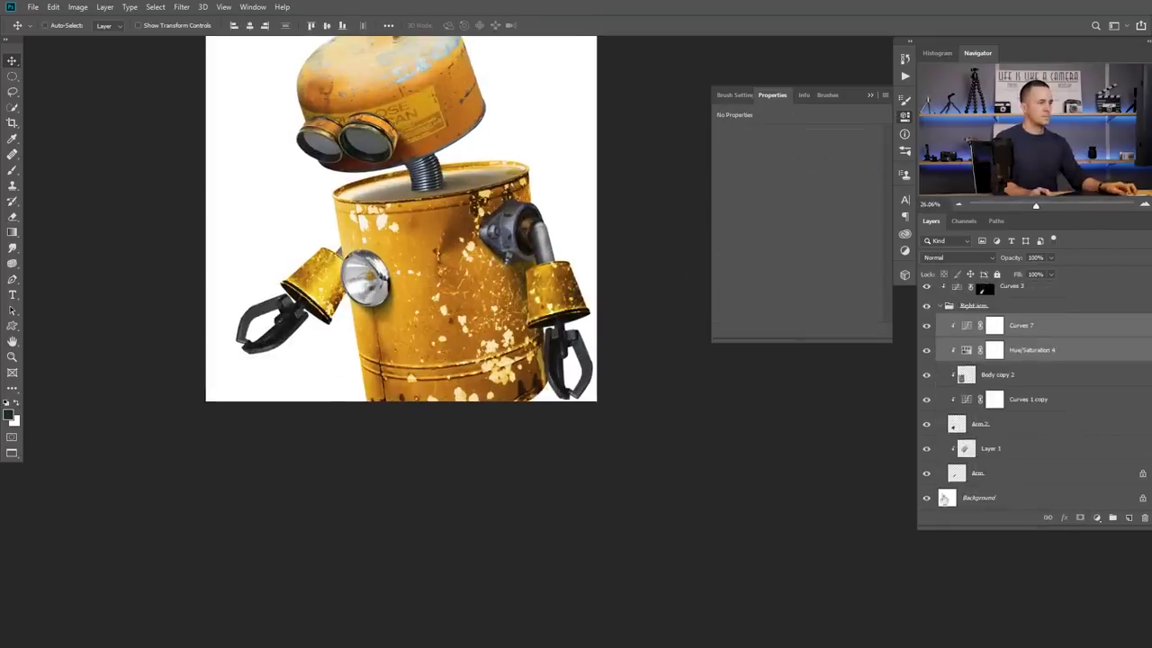
- Move the right arm's Hand and Hand Shadow layers into the Right arm group and collapse the group
{"action": "left_click", "coordinate": [270, 326], "text": "ctrl"}
{"action": "scroll", "coordinate": [1027, 326], "scroll_direction": "up", "scroll_amount": 4}
{"action": "left_click", "coordinate": [976, 370]}
{"action": "left_click", "coordinate": [962, 397], "text": "ctrl"}
{"action": "scroll", "coordinate": [959, 378], "scroll_direction": "down", "scroll_amount": 3}
{"action": "left_click_drag", "start_coordinate": [953, 326], "coordinate": [944, 482]}
{"action": "scroll", "coordinate": [944, 432], "scroll_direction": "down", "scroll_amount": 2}
{"action": "scroll", "coordinate": [955, 384], "scroll_direction": "up", "scroll_amount": 3}
{"action": "left_click", "coordinate": [977, 367]}
{"action": "left_click", "coordinate": [953, 396], "text": "ctrl"}
{"action": "left_click_drag", "start_coordinate": [953, 396], "coordinate": [944, 336]}
{"action": "left_click", "coordinate": [938, 334]}
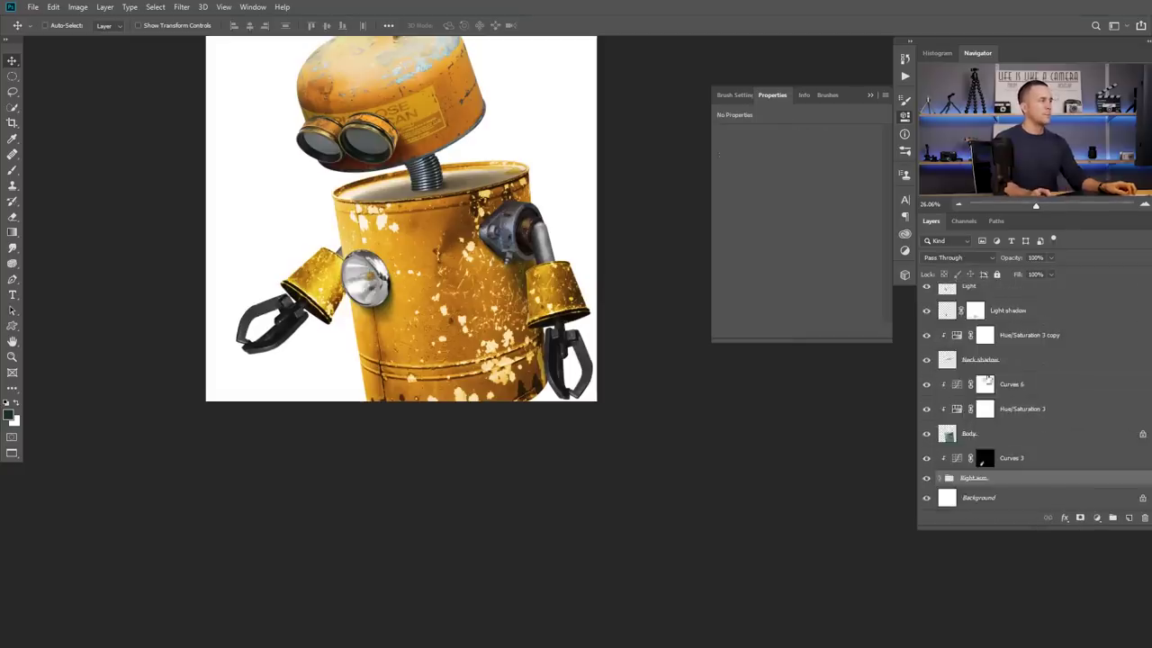
- Collapse the Left arm group in the layer stack
{"action": "scroll", "coordinate": [988, 378], "scroll_direction": "up", "scroll_amount": 7}
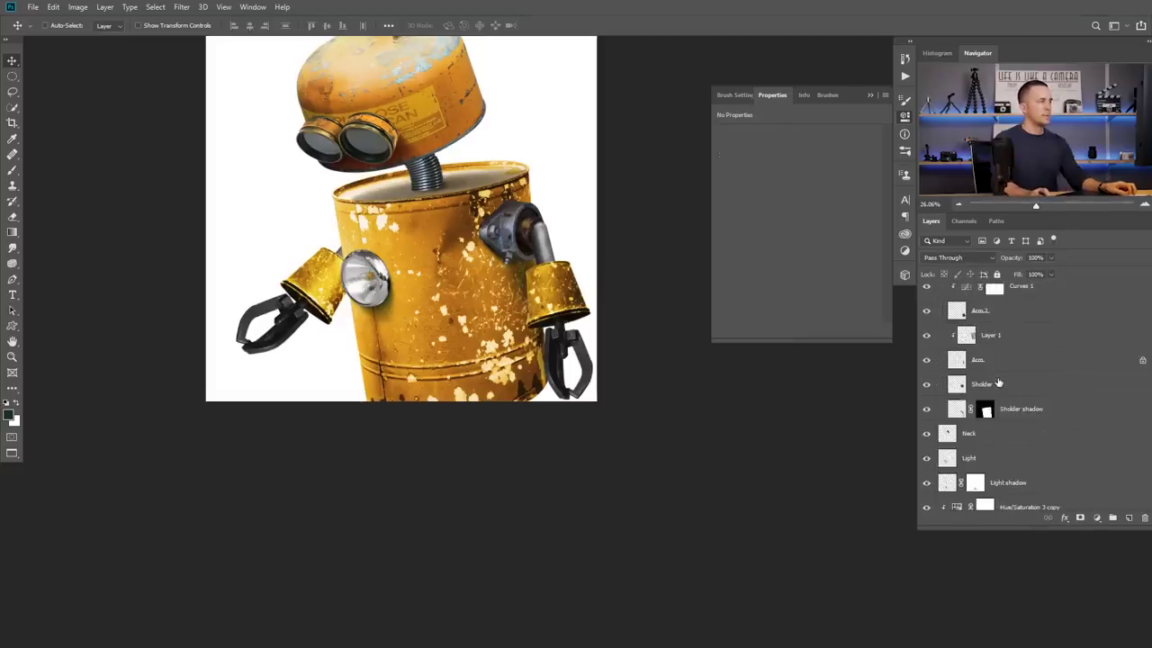
{"action": "scroll", "coordinate": [997, 384], "scroll_direction": "up", "scroll_amount": 7}
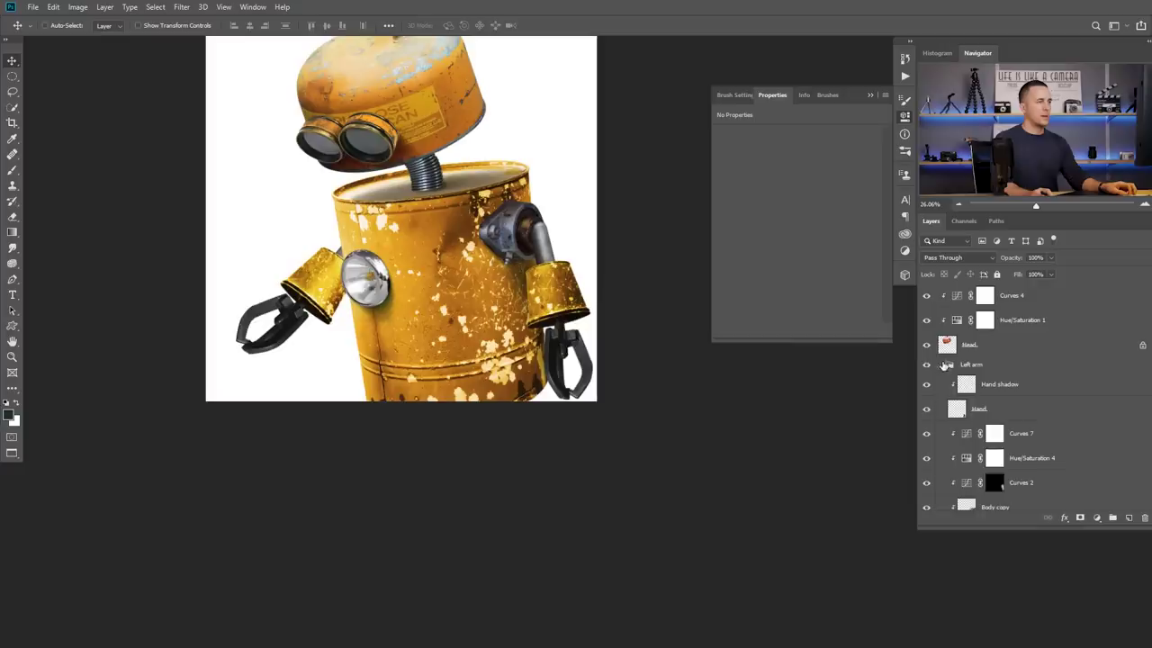
{"action": "left_click", "coordinate": [943, 364]}
{"action": "scroll", "coordinate": [929, 382], "scroll_direction": "down", "scroll_amount": 1}
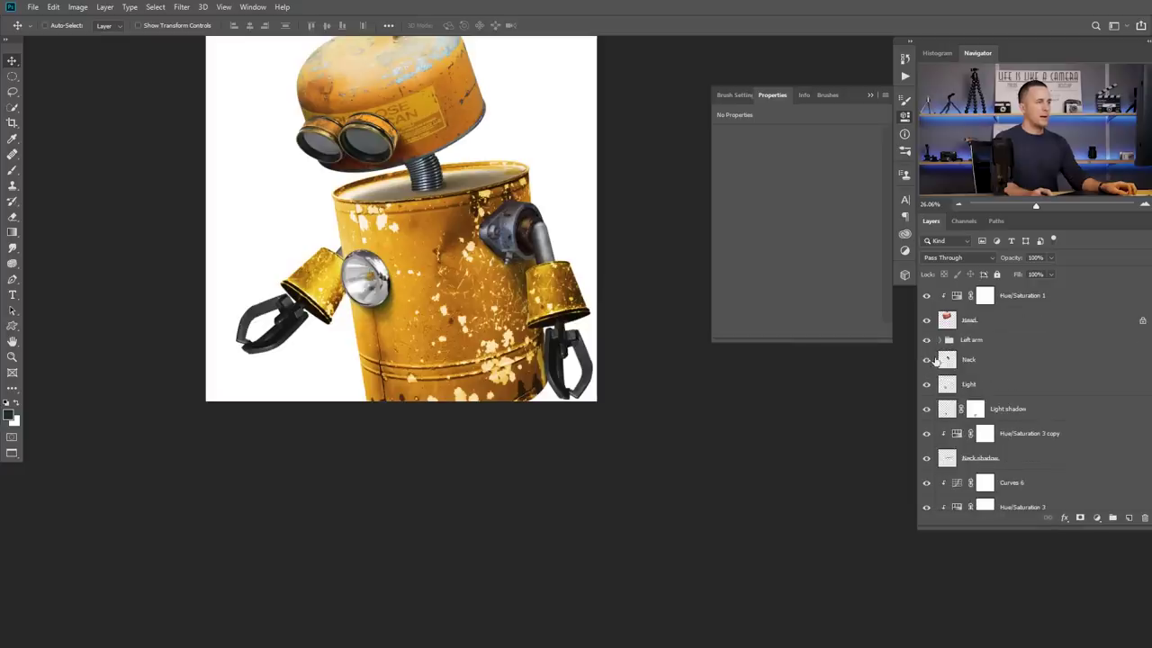
- Examine the Light and Neck layers by toggling their visibility, and inspect the Neck shadow and its Hue/Saturation 3 copy
{"action": "left_click", "coordinate": [926, 384]}
{"action": "left_click", "coordinate": [926, 385]}
{"action": "left_click", "coordinate": [928, 360]}
{"action": "left_click", "coordinate": [928, 360]}
{"action": "left_click", "coordinate": [926, 386]}
{"action": "left_click", "coordinate": [925, 386]}
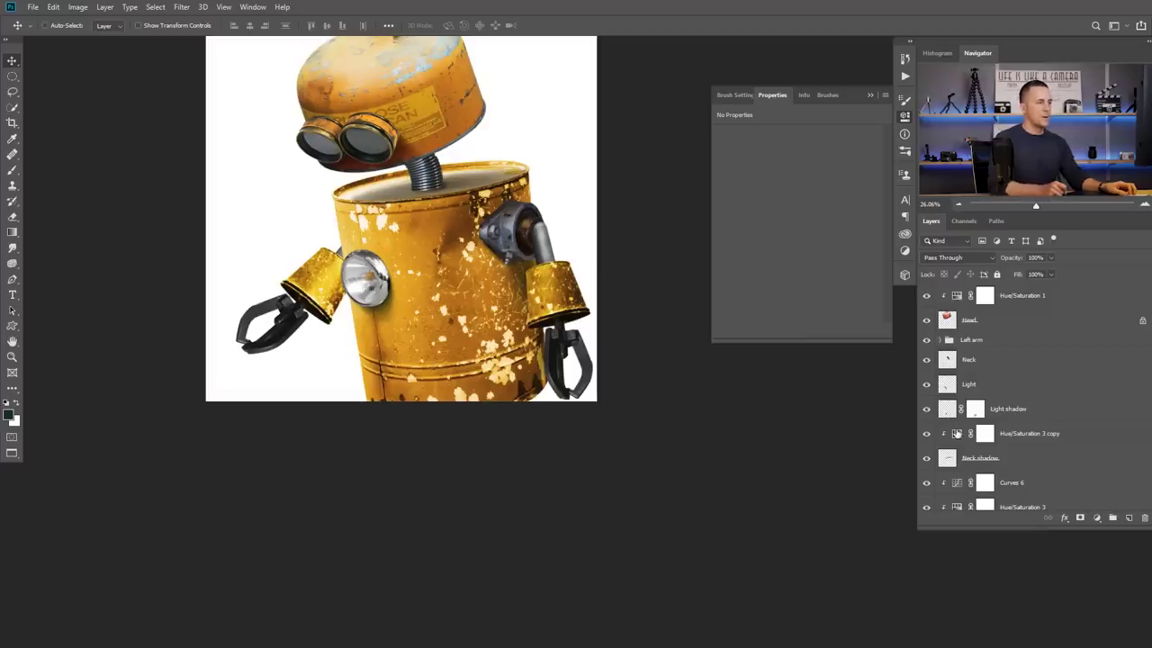
{"action": "left_click", "coordinate": [952, 459]}
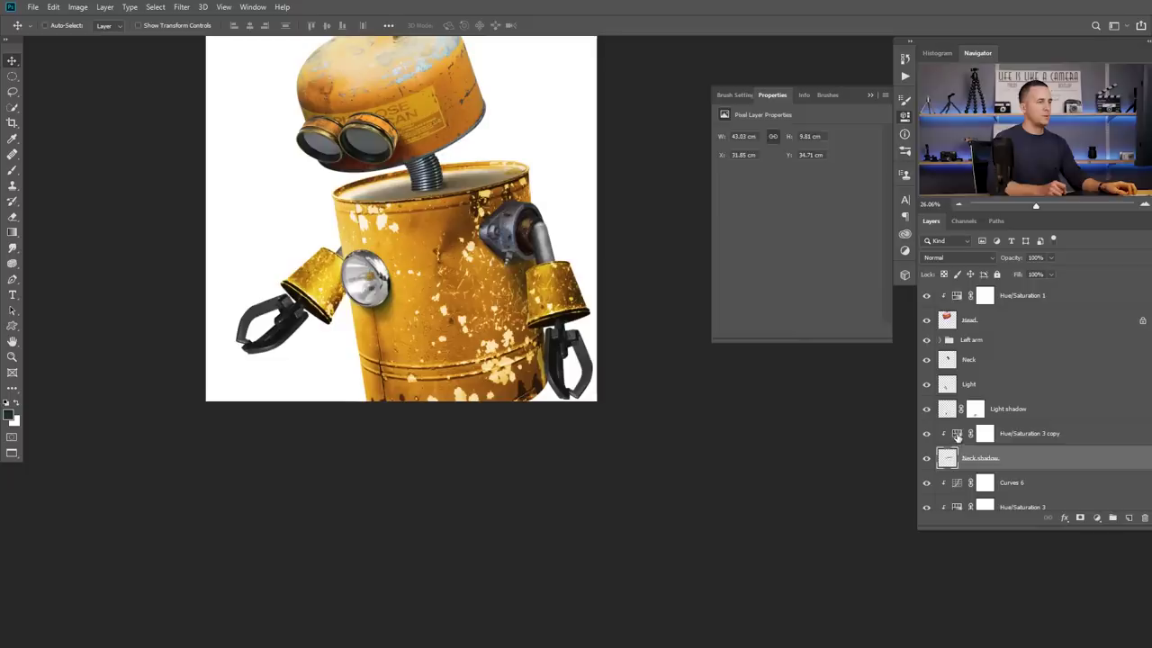
{"action": "left_click", "coordinate": [957, 437]}
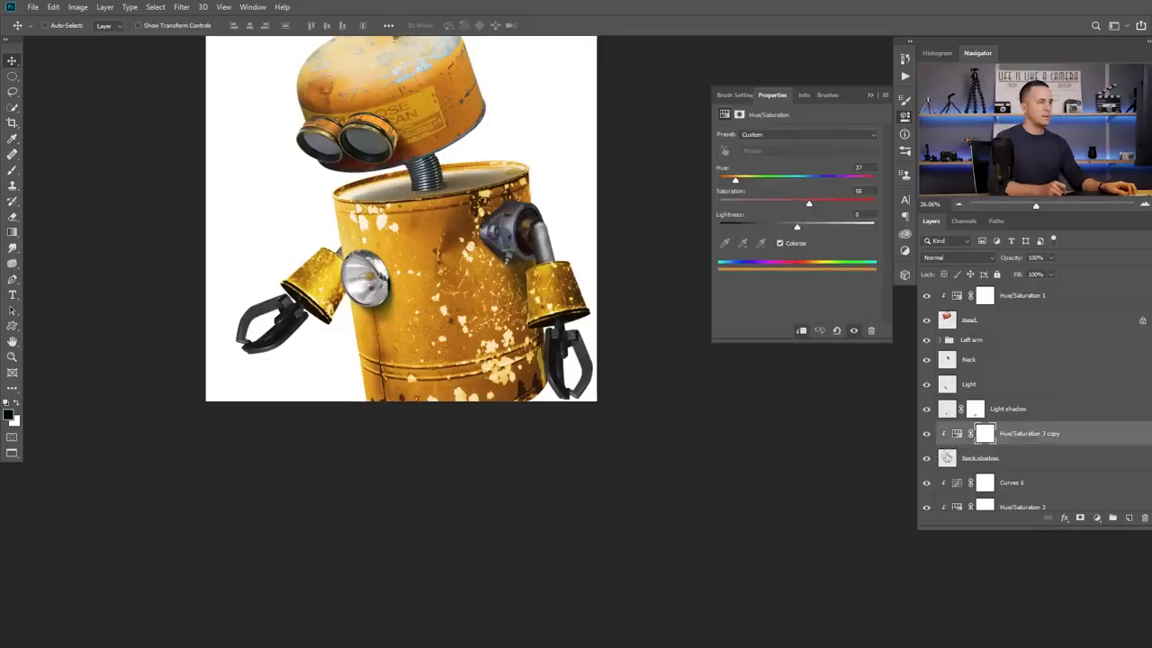
{"action": "left_click", "coordinate": [952, 459]}
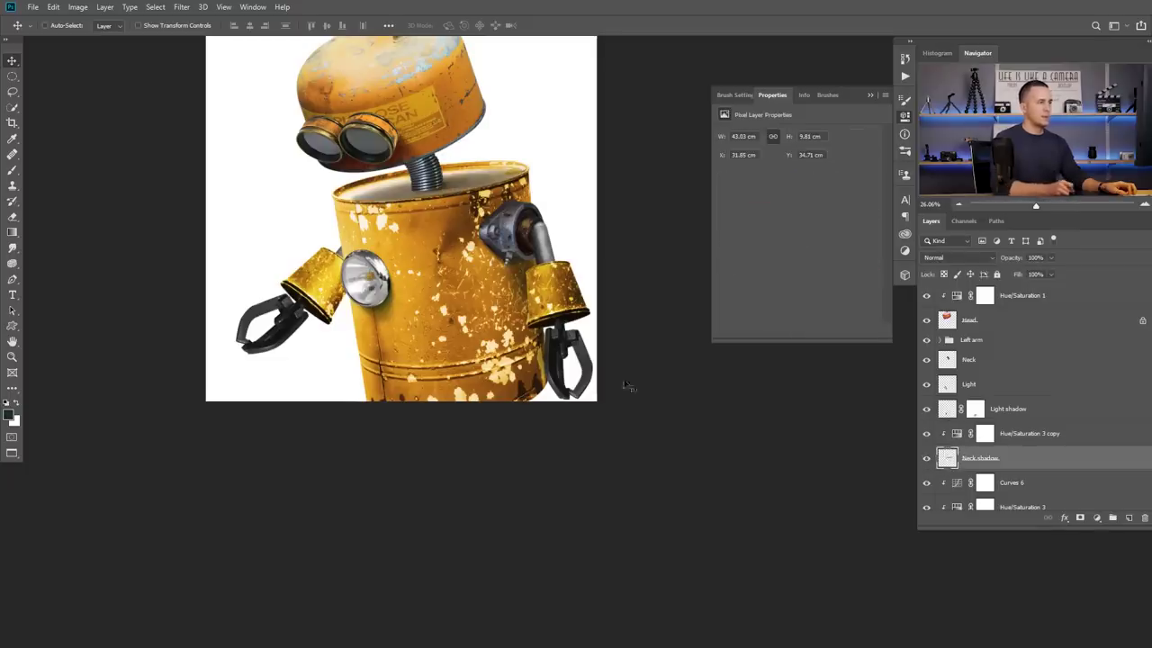
- Duplicate the Hue/Saturation 3 copy above Light shadow, clip it to that layer, and compare the shadow with and without it
{"action": "left_click", "coordinate": [948, 410]}
{"action": "left_click_drag", "start_coordinate": [957, 437], "coordinate": [957, 402]}
{"action": "left_click", "coordinate": [952, 421], "text": "alt"}
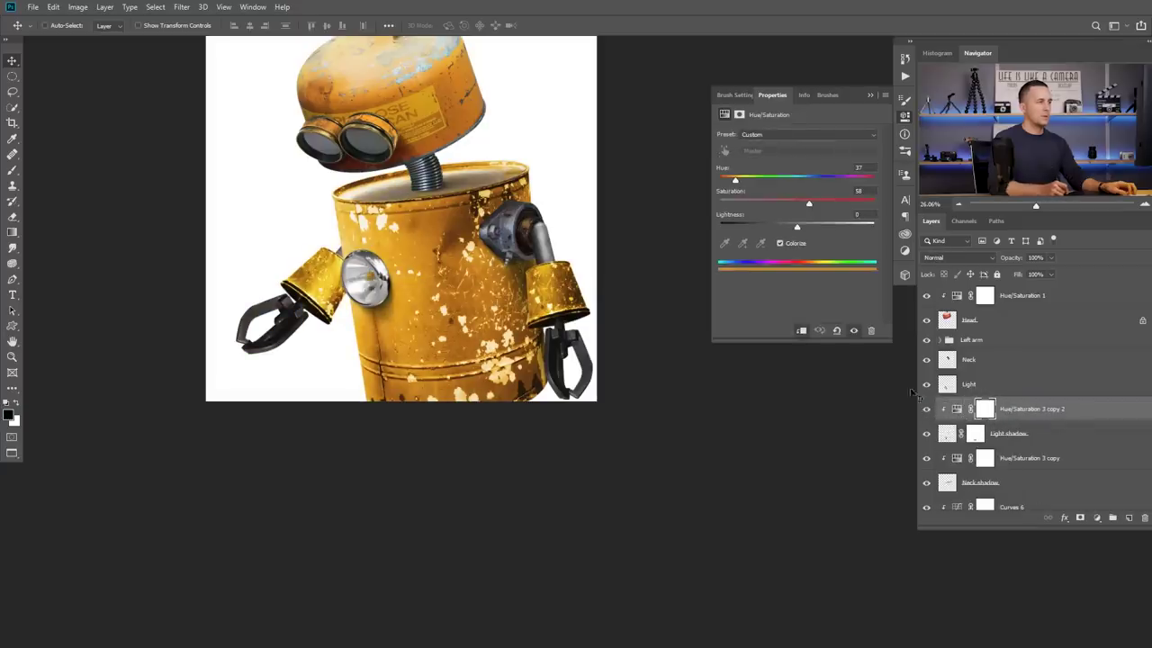
{"action": "left_click", "coordinate": [926, 410]}
{"action": "left_click", "coordinate": [926, 409]}
{"action": "left_click_drag", "start_coordinate": [376, 310], "coordinate": [350, 312]}
{"action": "left_click_drag", "start_coordinate": [420, 273], "coordinate": [459, 281]}
- Set the hue of the Reds to +39 in the head's Hue/Saturation 1 adjustment
{"action": "left_click", "coordinate": [451, 184], "text": "ctrl"}
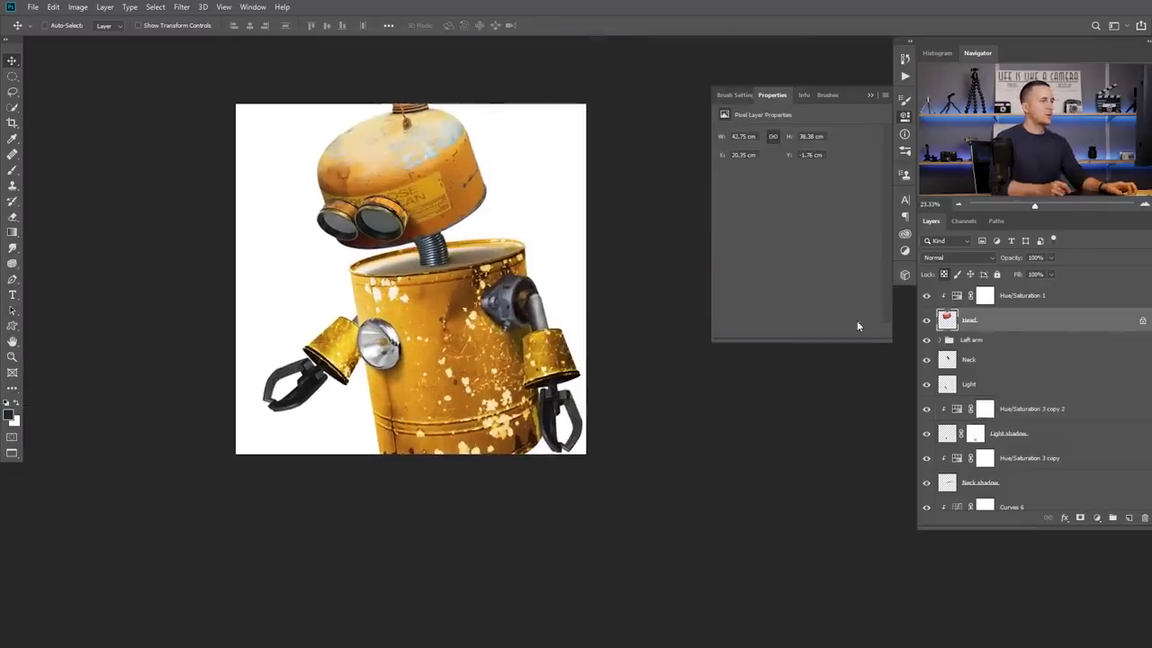
{"action": "left_click", "coordinate": [967, 299]}
{"action": "left_click", "coordinate": [805, 151]}
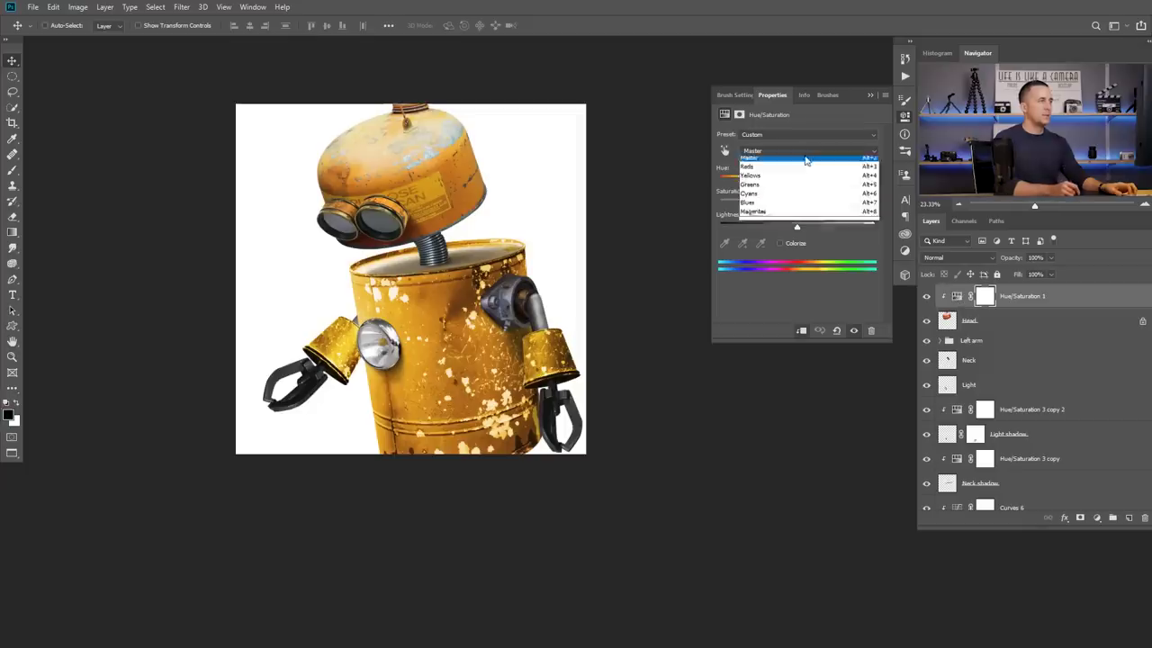
{"action": "left_click", "coordinate": [799, 171]}
{"action": "left_click", "coordinate": [872, 167]}
{"action": "key", "text": "Up"}
{"action": "key", "text": "Up"}
{"action": "key", "text": "Up"}
{"action": "key", "text": "Up"}
{"action": "left_click_drag", "start_coordinate": [414, 297], "coordinate": [381, 328]}
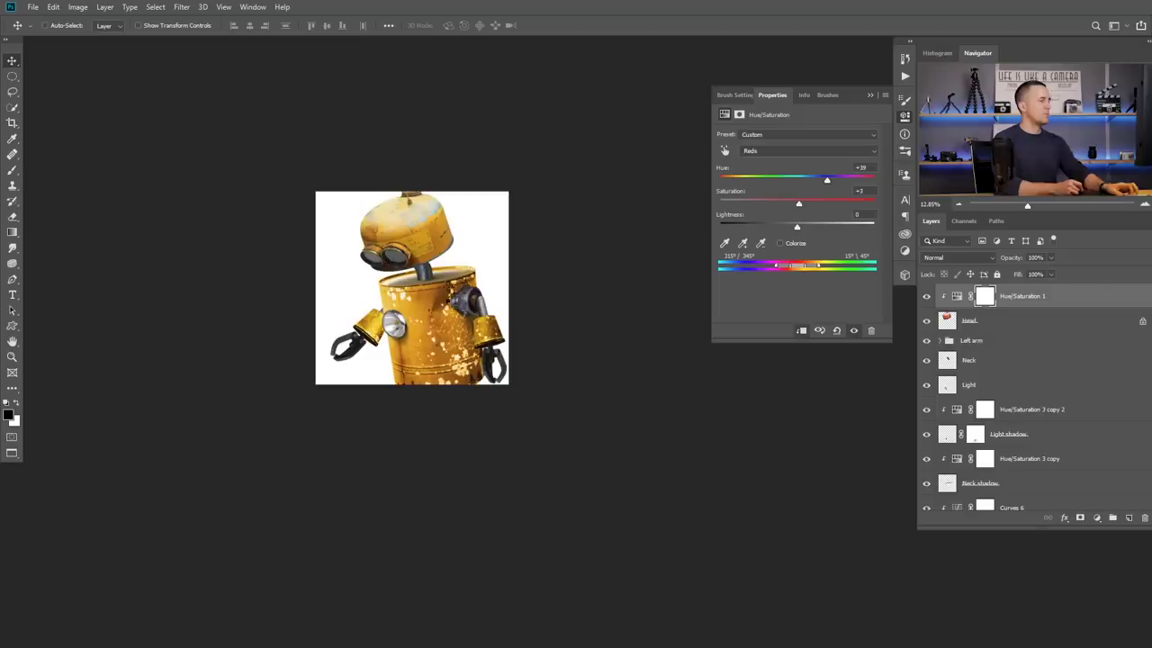
{"action": "scroll", "coordinate": [457, 316], "scroll_direction": "up", "scroll_amount": 1}
{"action": "scroll", "coordinate": [456, 317], "scroll_direction": "up", "scroll_amount": 2}
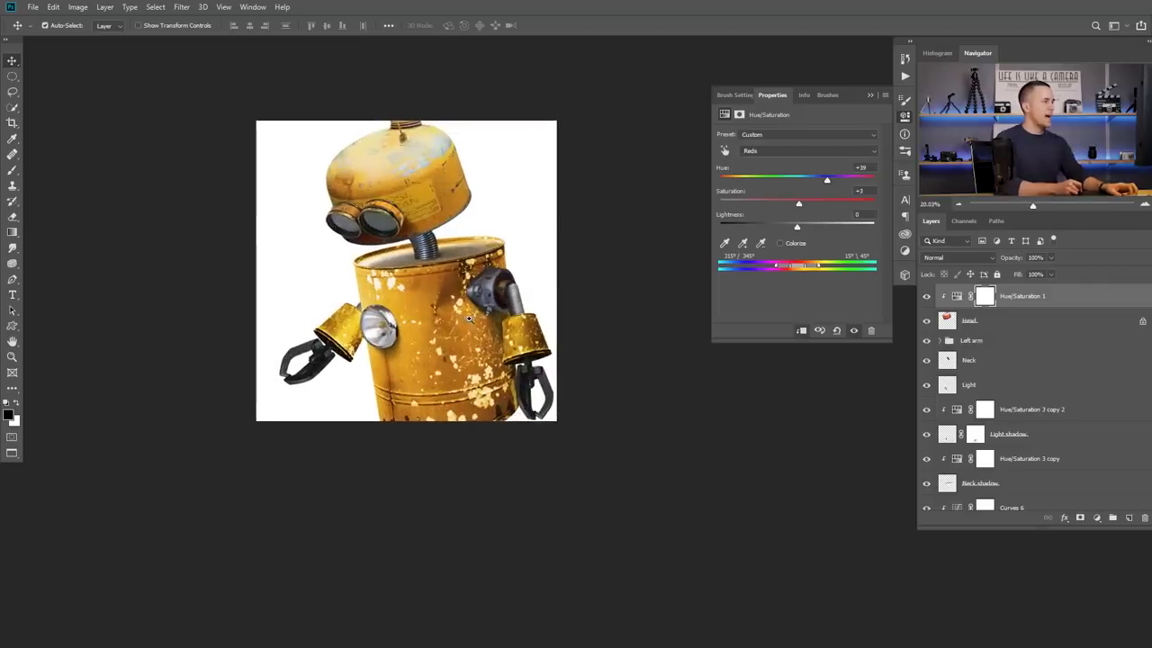
- Select the Eyes and Eyes Shadow layers together and scale them to about 96.76% with Free Transform
{"action": "left_click", "coordinate": [870, 94]}
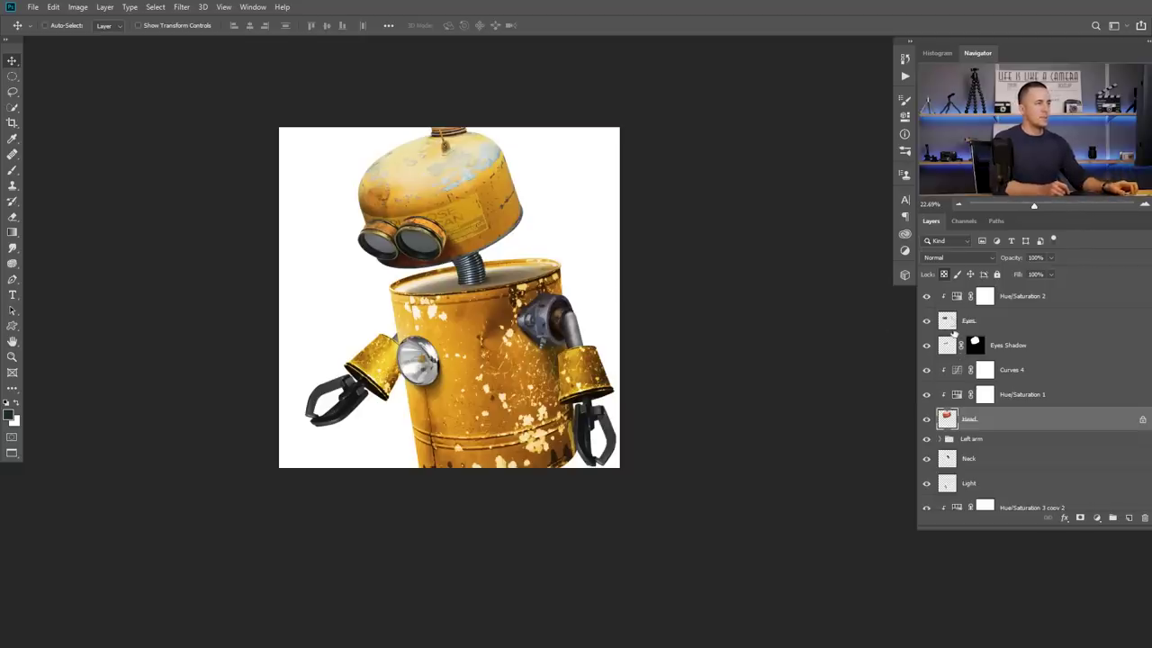
{"action": "left_click_drag", "start_coordinate": [951, 322], "coordinate": [959, 346]}
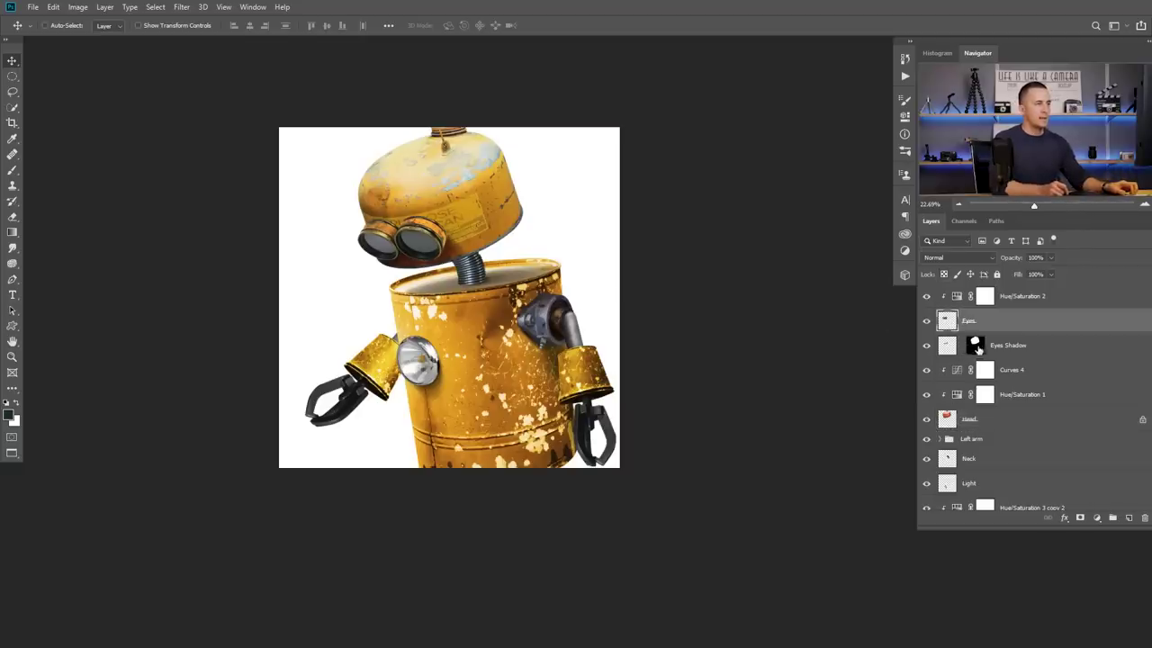
{"action": "left_click", "coordinate": [953, 351]}
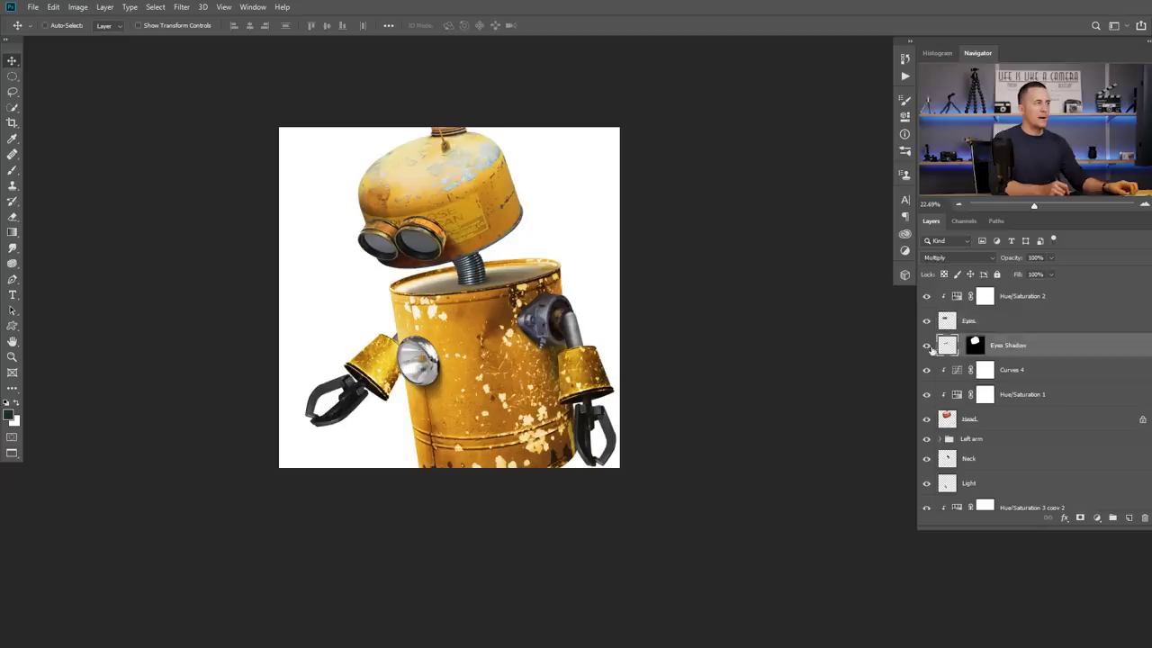
{"action": "left_click", "coordinate": [949, 345]}
{"action": "left_click", "coordinate": [951, 322], "text": "shift"}
{"action": "key", "text": "ctrl+t"}
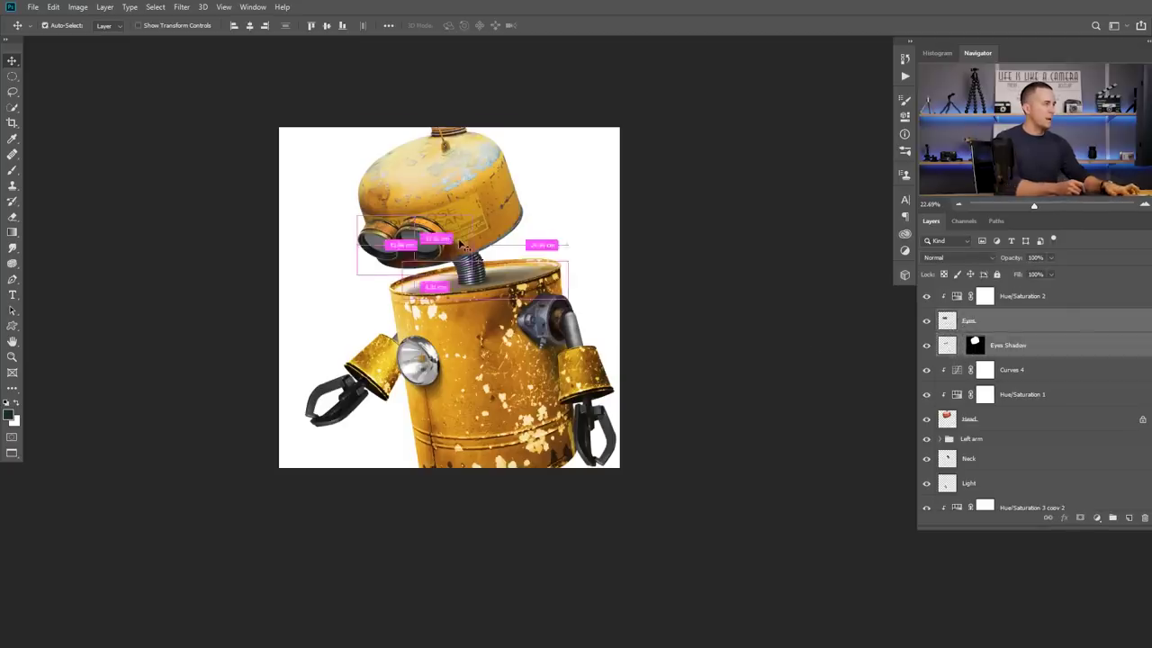
{"action": "scroll", "coordinate": [456, 228], "scroll_direction": "up", "scroll_amount": 2}
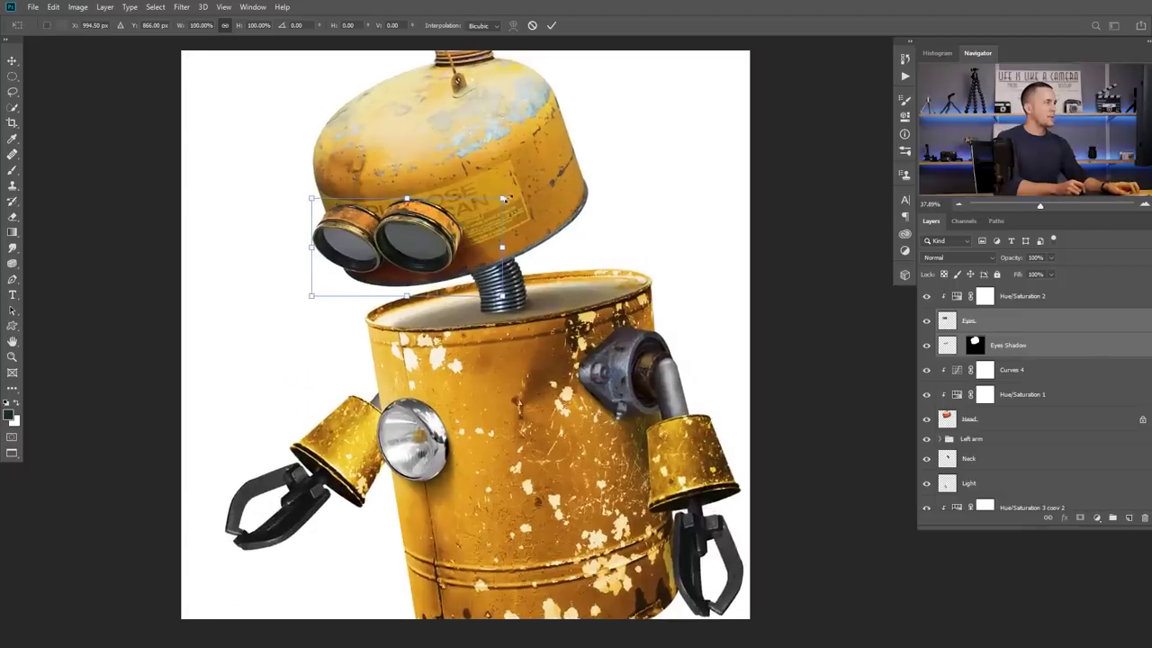
{"action": "left_click_drag", "start_coordinate": [502, 199], "coordinate": [499, 194]}
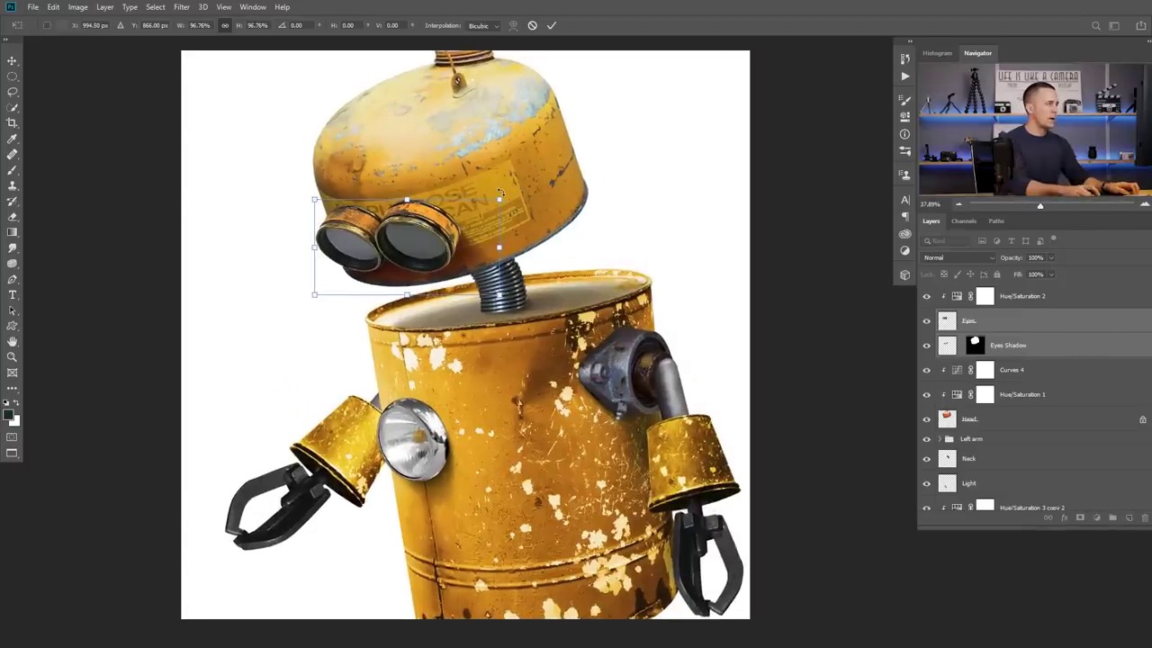
- Shift the eyes and their shadow toward the head's front edge, rotate them about 2.3°, apply the transform and toggle their visibility
{"action": "key", "text": "Left"}
{"action": "key", "text": "Left"}
{"action": "key", "text": "Left"}
{"action": "key", "text": "Left"}
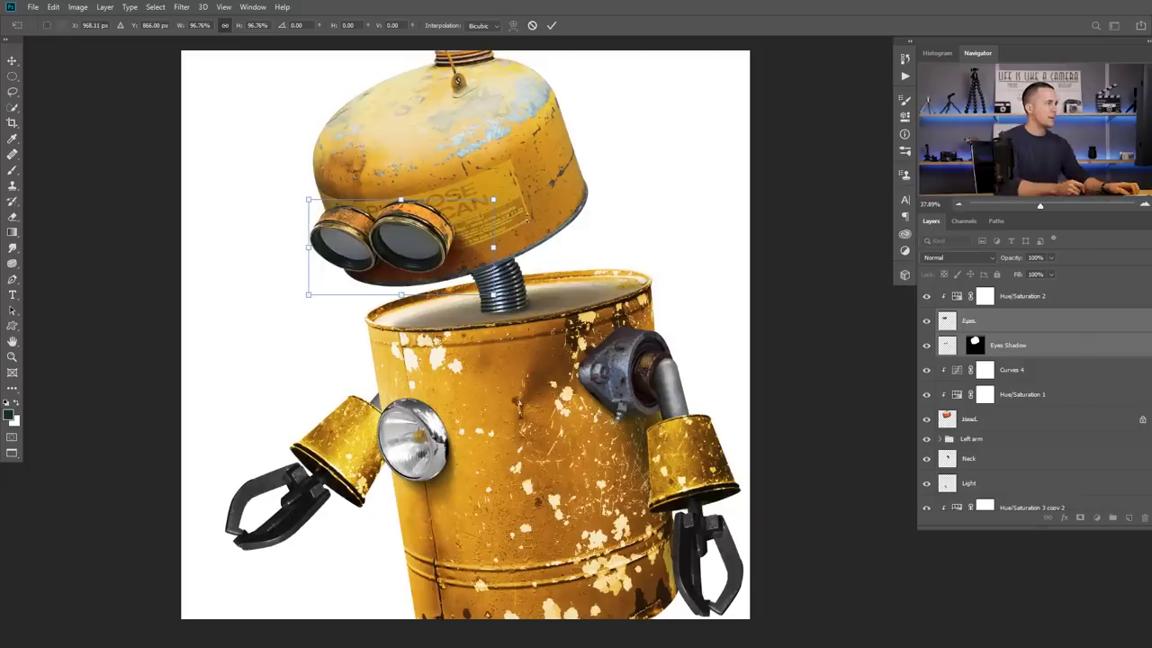
{"action": "left_click_drag", "start_coordinate": [507, 243], "coordinate": [447, 280]}
{"action": "key", "text": "Left"}
{"action": "key", "text": "Left"}
{"action": "scroll", "coordinate": [446, 281], "scroll_direction": "down", "scroll_amount": 3}
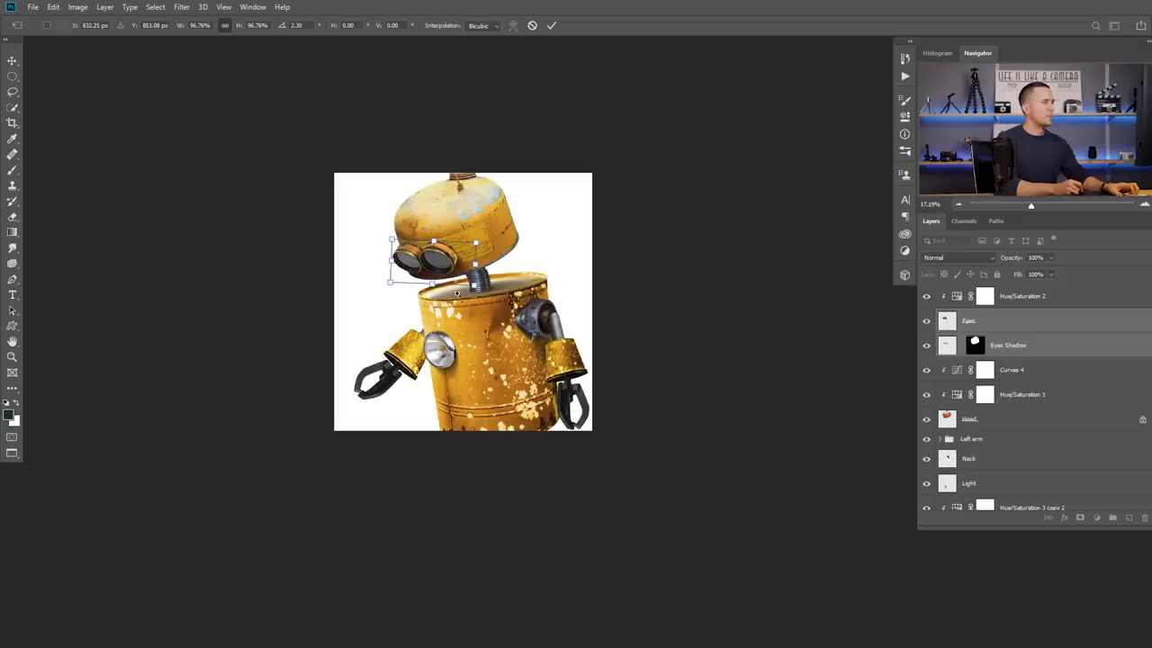
{"action": "scroll", "coordinate": [456, 293], "scroll_direction": "up", "scroll_amount": 2}
{"action": "left_click_drag", "start_coordinate": [478, 221], "coordinate": [503, 312]}
{"action": "key", "text": "Return"}
{"action": "key", "text": "ctrl+comma"}
{"action": "key", "text": "ctrl+comma"}
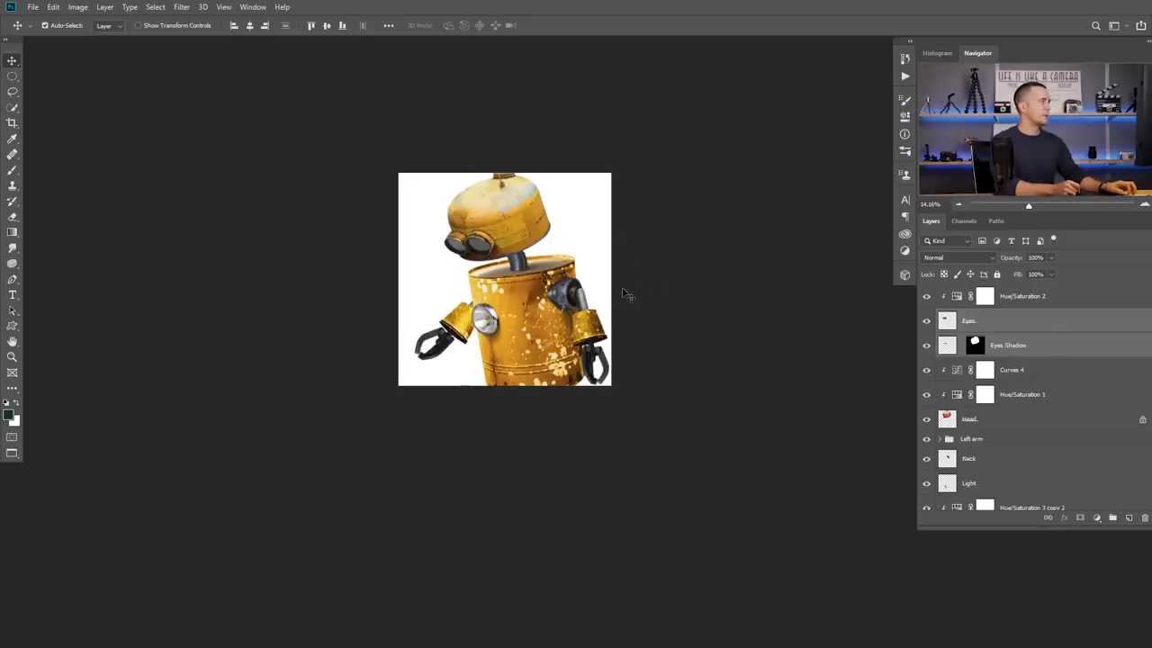
- Transform the eyes and their shadow again, scaling to about 95.85% and rotating about -1.4°
{"action": "scroll", "coordinate": [468, 255], "scroll_direction": "up", "scroll_amount": 5}
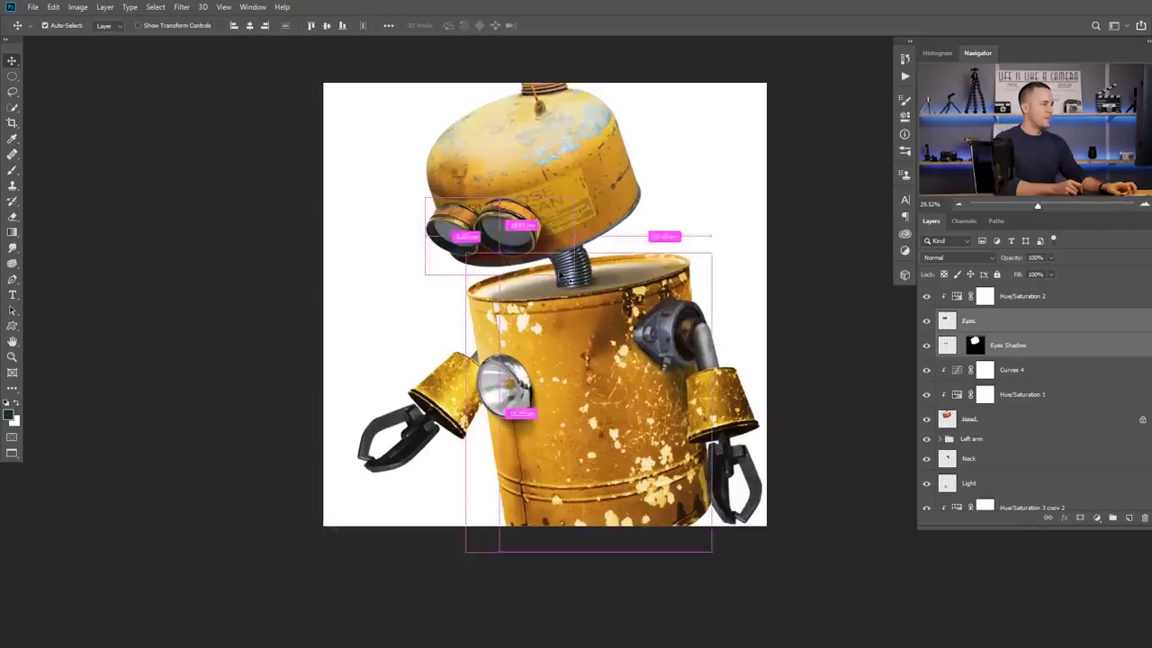
{"action": "key", "text": "ctrl+t"}
{"action": "left_click_drag", "start_coordinate": [575, 195], "coordinate": [571, 201]}
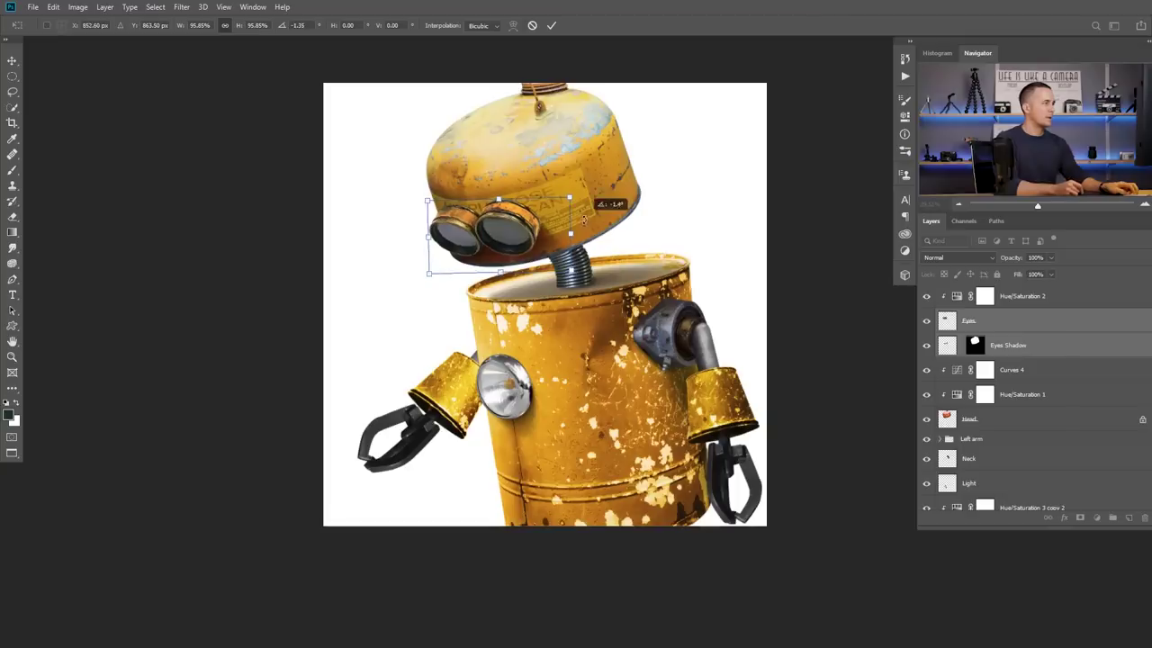
{"action": "key", "text": "Return"}
{"action": "scroll", "coordinate": [561, 245], "scroll_direction": "down", "scroll_amount": 3}
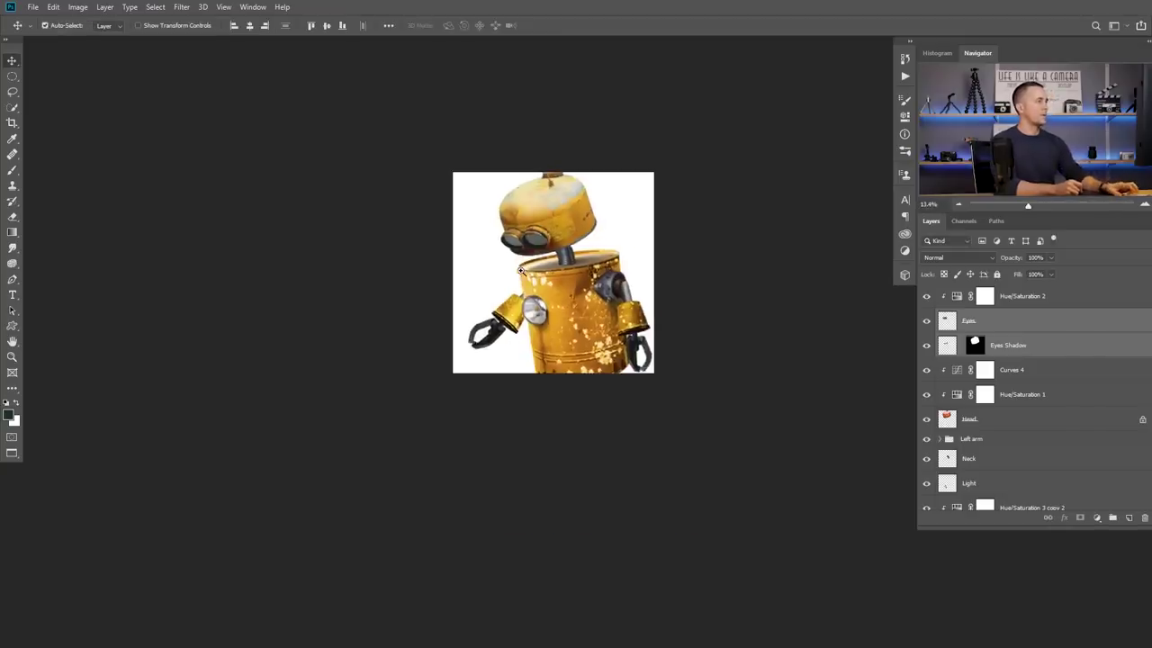
{"action": "scroll", "coordinate": [545, 274], "scroll_direction": "up", "scroll_amount": 2}
{"action": "scroll", "coordinate": [544, 275], "scroll_direction": "up", "scroll_amount": 1}
{"action": "scroll", "coordinate": [549, 275], "scroll_direction": "down", "scroll_amount": 1}
{"action": "scroll", "coordinate": [671, 288], "scroll_direction": "down", "scroll_amount": 2}
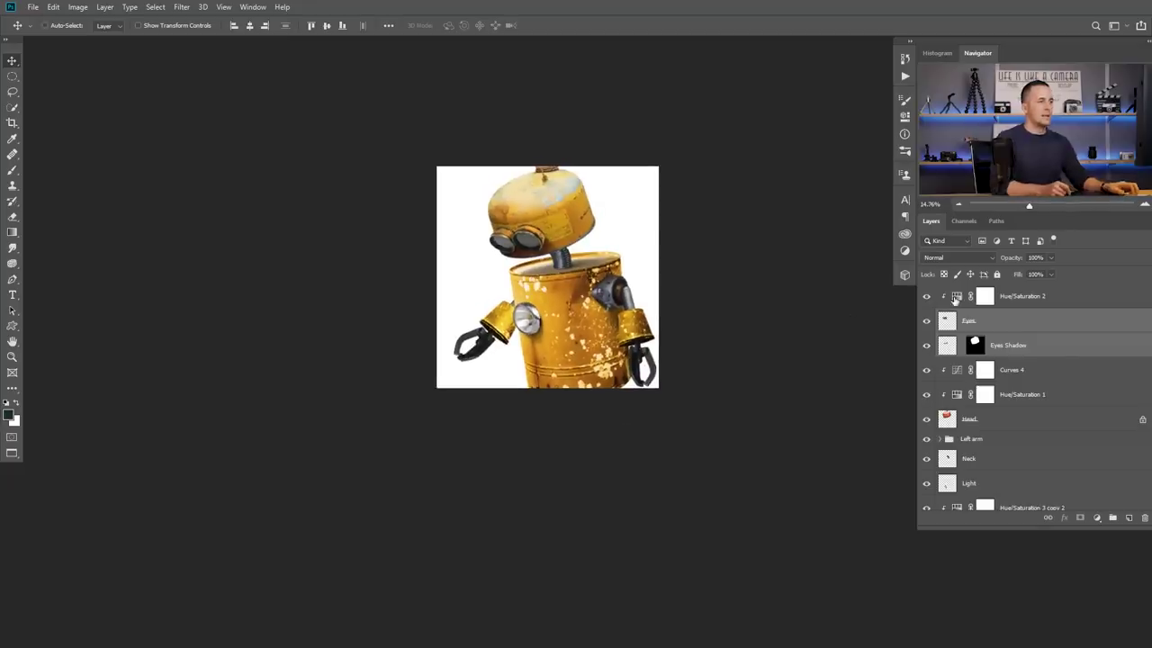
- Group the Hue/Saturation 2, Eyes and Eyes Shadow layers
{"action": "left_click", "coordinate": [956, 300]}
{"action": "left_click", "coordinate": [949, 348], "text": "shift"}
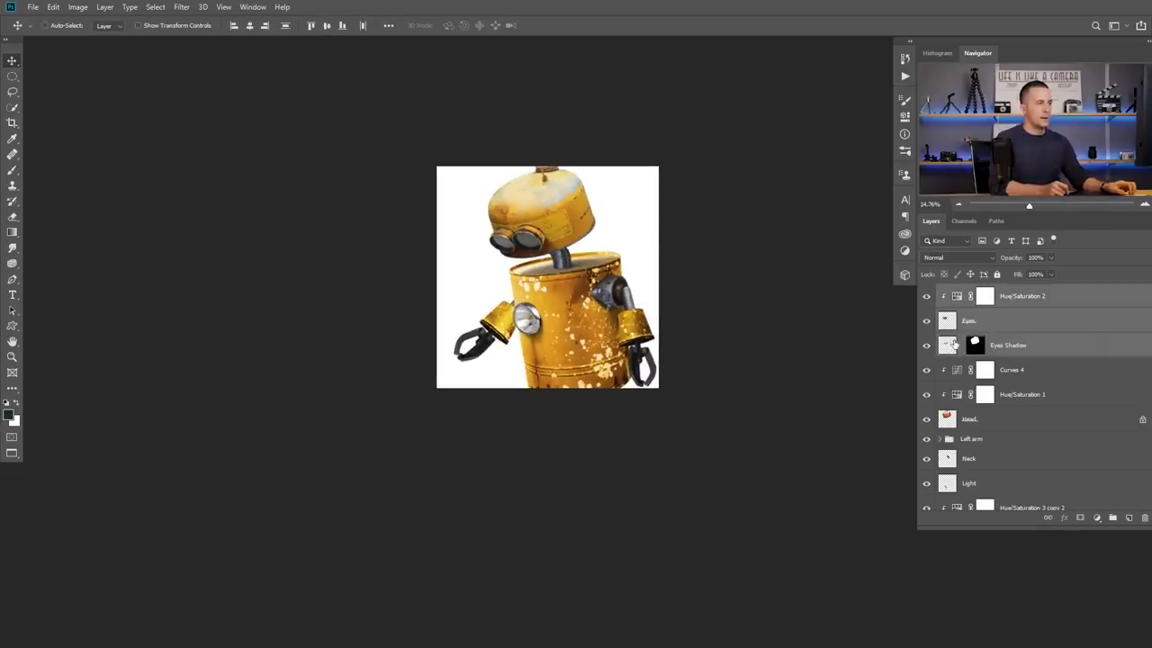
{"action": "key", "text": "ctrl+g"}
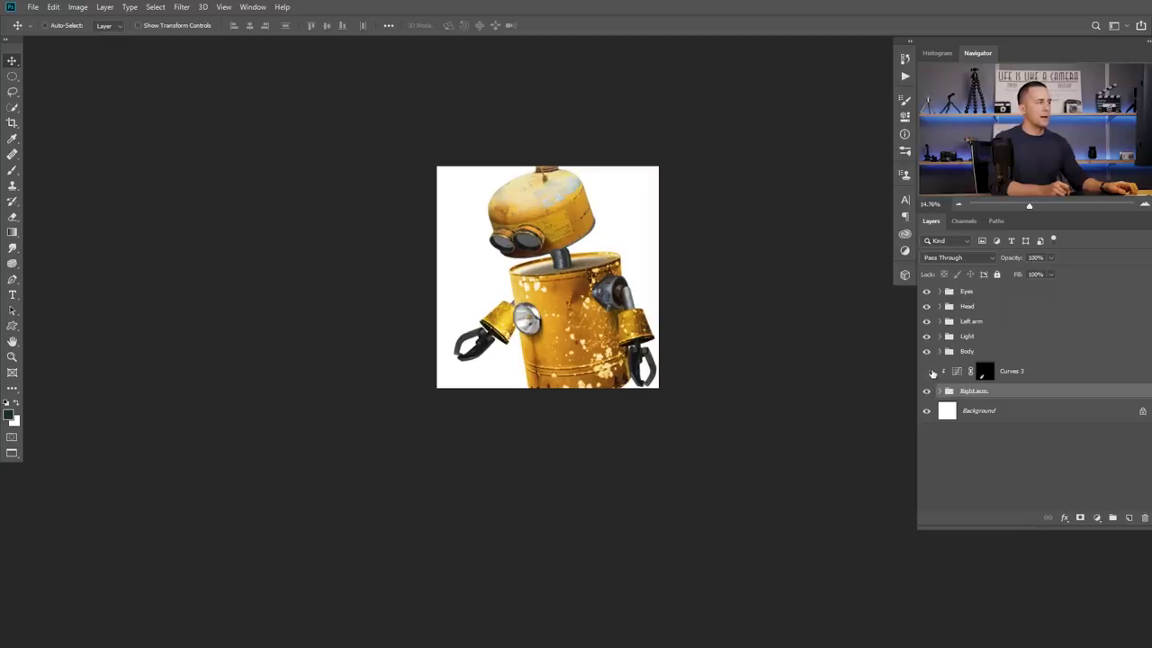
- Move Curves 3 into the Right arm group, clipped just above Curves 1 copy, and compare the arm with and without it
{"action": "left_click", "coordinate": [940, 390]}
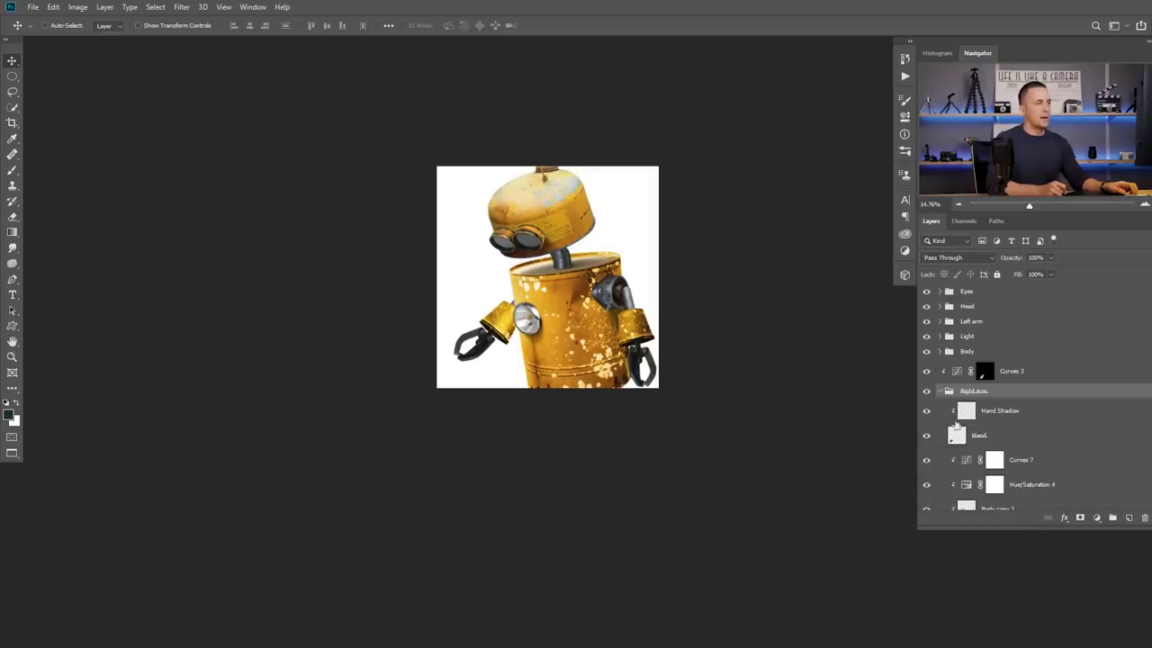
{"action": "left_click_drag", "start_coordinate": [959, 374], "coordinate": [943, 409]}
{"action": "left_click", "coordinate": [927, 400]}
{"action": "left_click", "coordinate": [927, 399]}
{"action": "left_click", "coordinate": [927, 399]}
{"action": "left_click", "coordinate": [927, 399]}
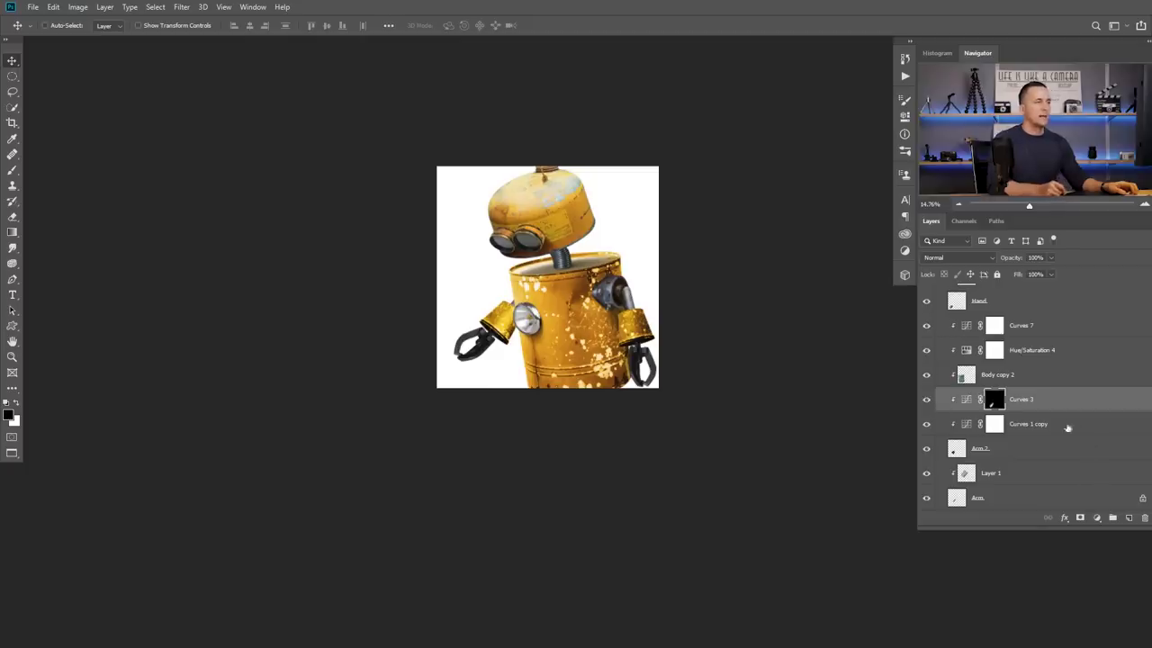
- Collapse the Right arm group and check its contents by toggling the group's visibility
{"action": "scroll", "coordinate": [972, 322], "scroll_direction": "up", "scroll_amount": 3}
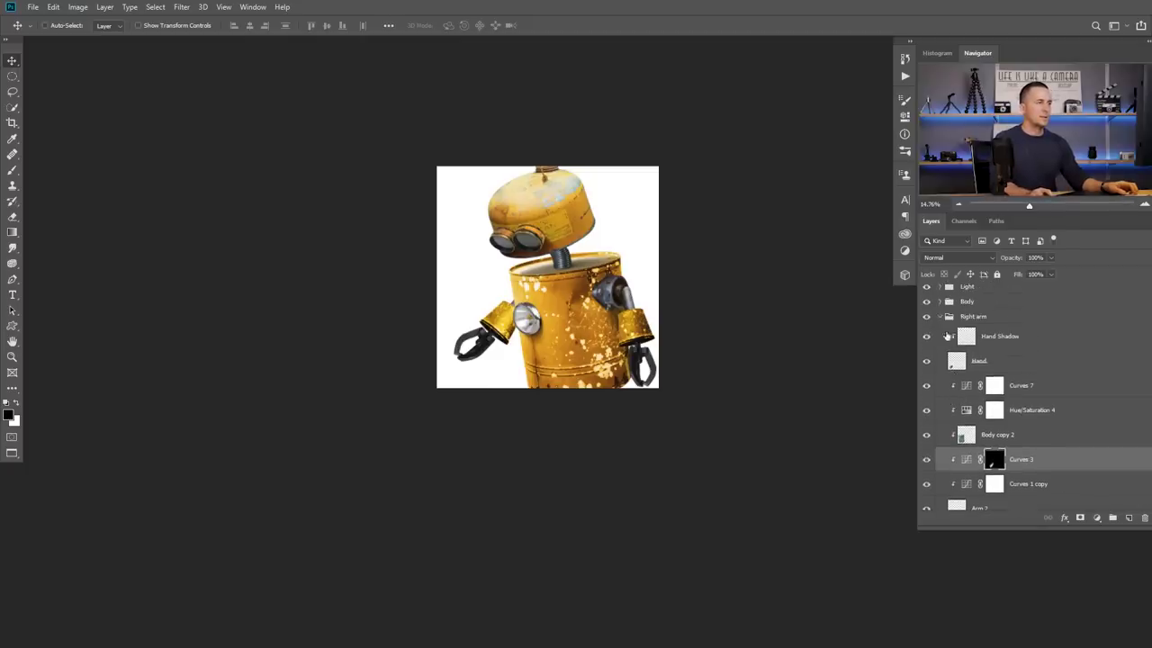
{"action": "left_click", "coordinate": [947, 317]}
{"action": "left_click", "coordinate": [940, 317]}
{"action": "left_click", "coordinate": [927, 365]}
{"action": "left_click", "coordinate": [927, 365]}
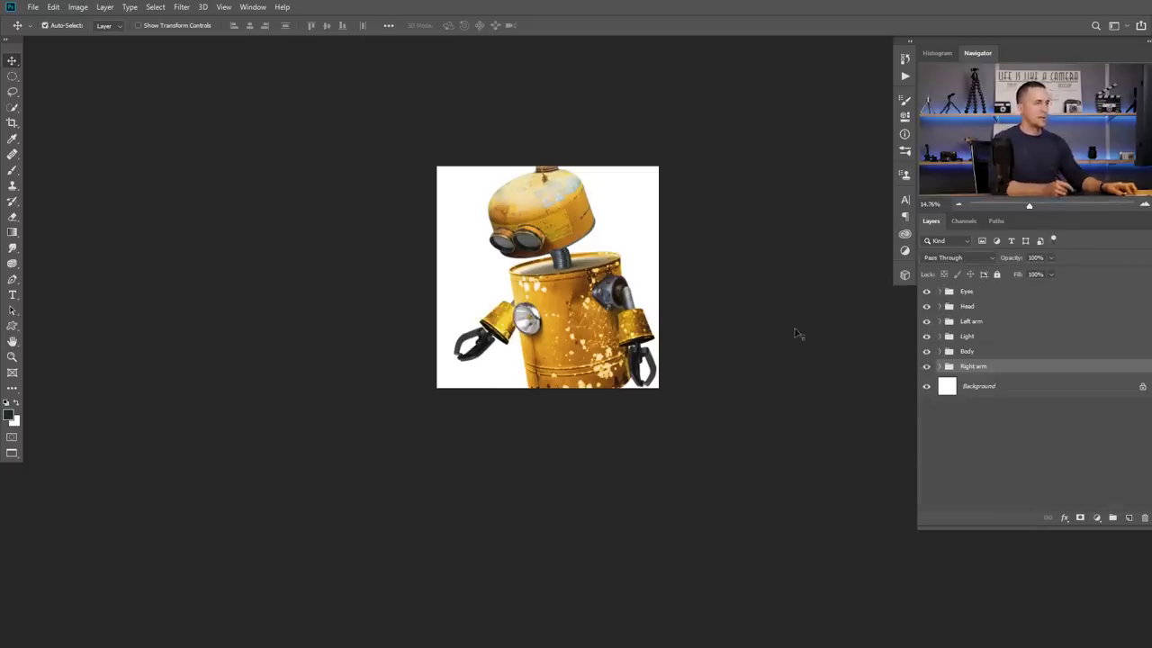
- Start adding a fill or adjustment layer above the Eyes group
{"action": "left_click", "coordinate": [977, 293]}
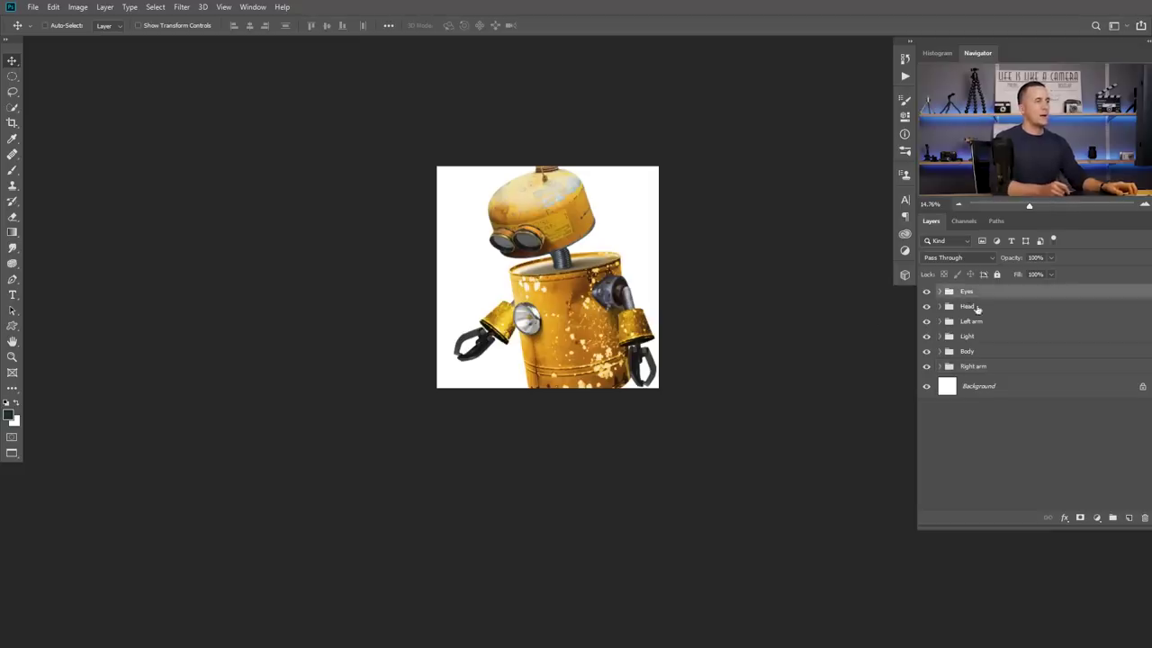
{"action": "left_click", "coordinate": [1096, 518]}
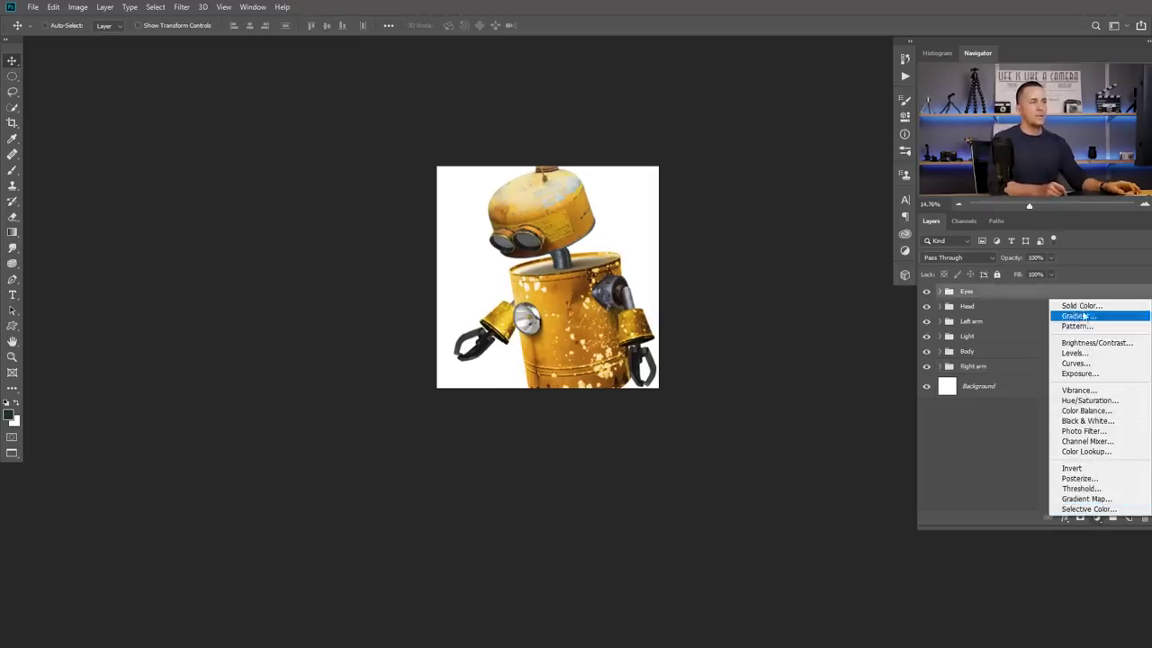
- Add an Exposure adjustment layer above the Eyes group and lower its exposure to about -2.57
{"action": "left_click", "coordinate": [1084, 374]}
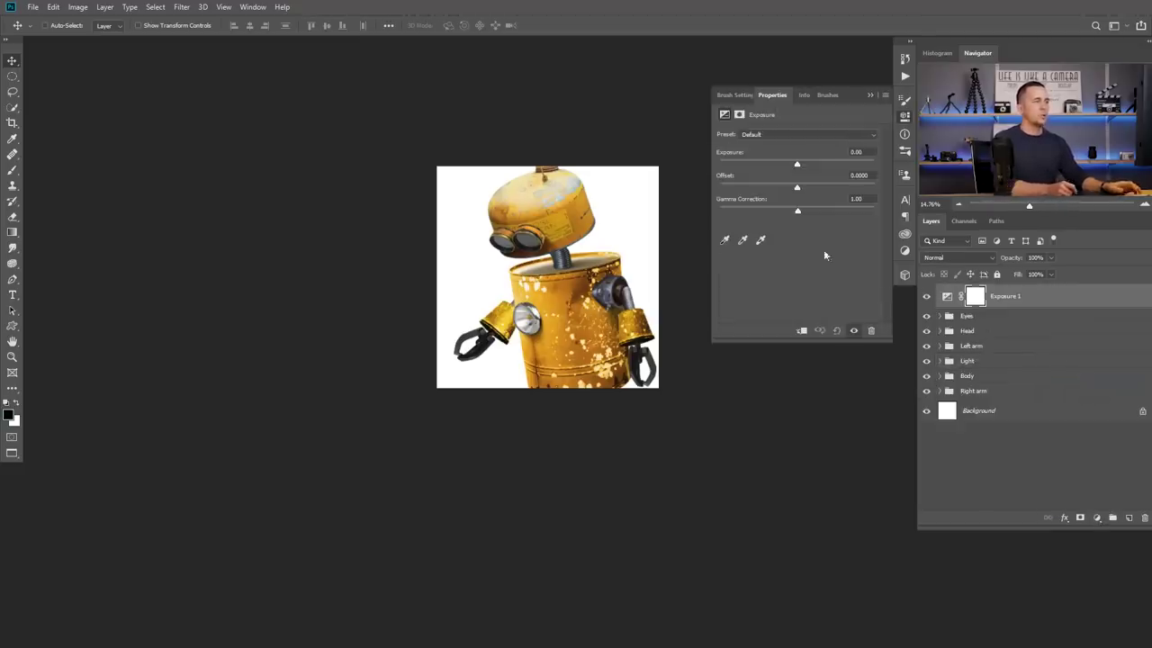
{"action": "left_click_drag", "start_coordinate": [797, 165], "coordinate": [766, 165]}
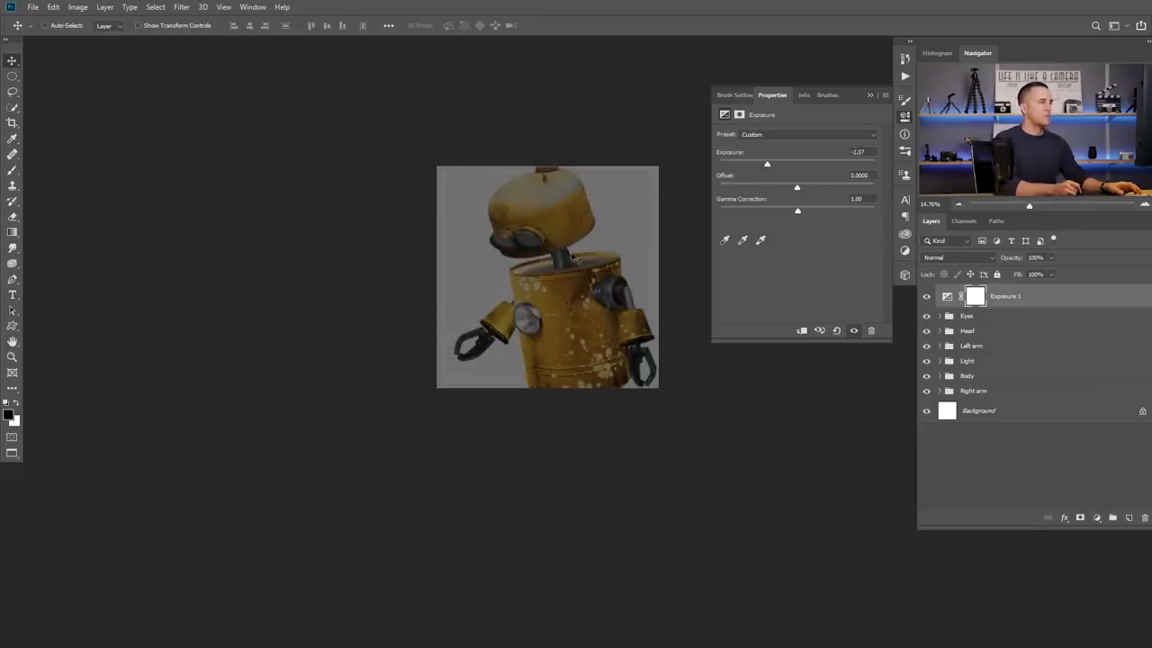
- Hide the Exposure and Background layers, stamp the visible robot parts into one merged layer above Eyes, and hide that layer
{"action": "left_click", "coordinate": [929, 298]}
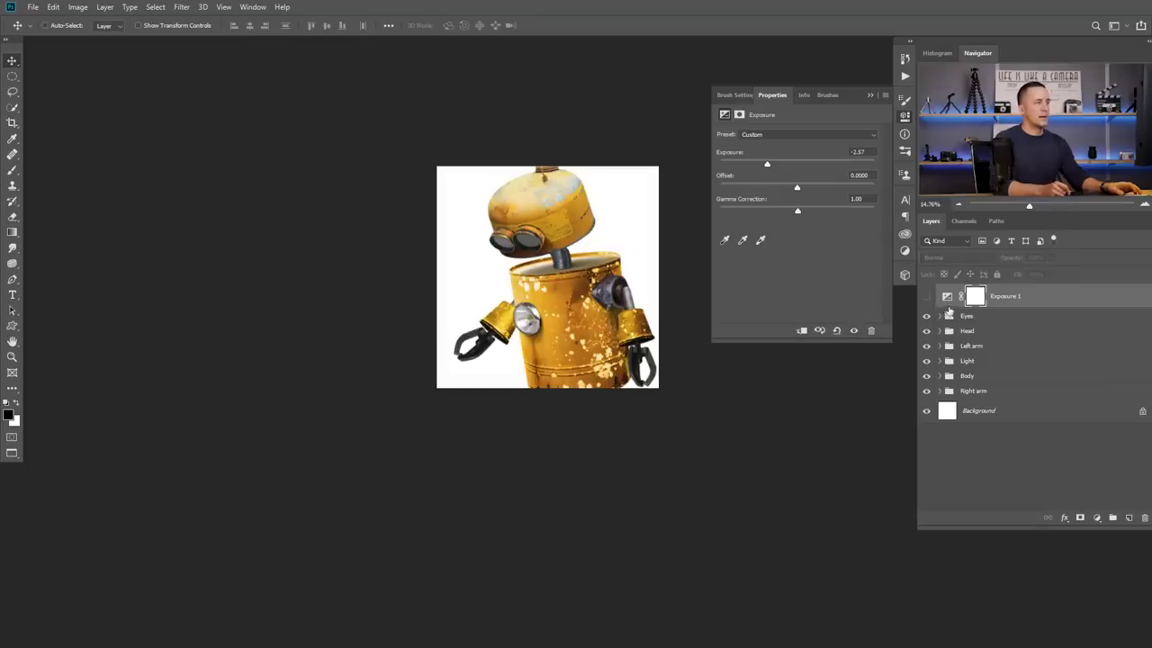
{"action": "left_click", "coordinate": [928, 413]}
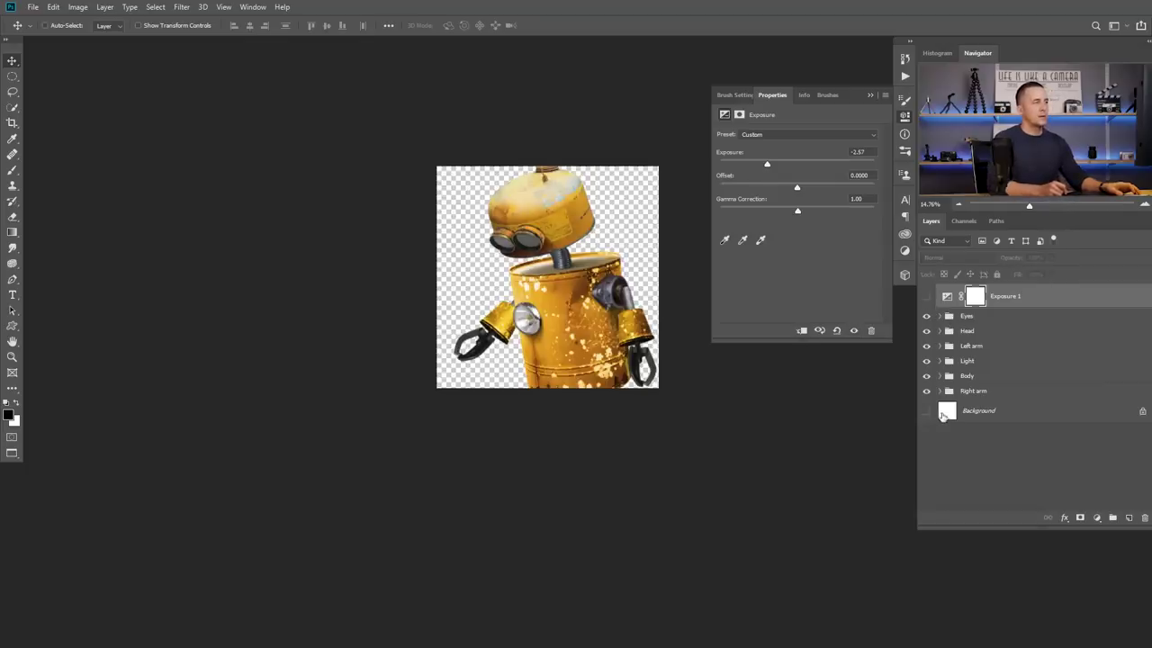
{"action": "left_click", "coordinate": [951, 317]}
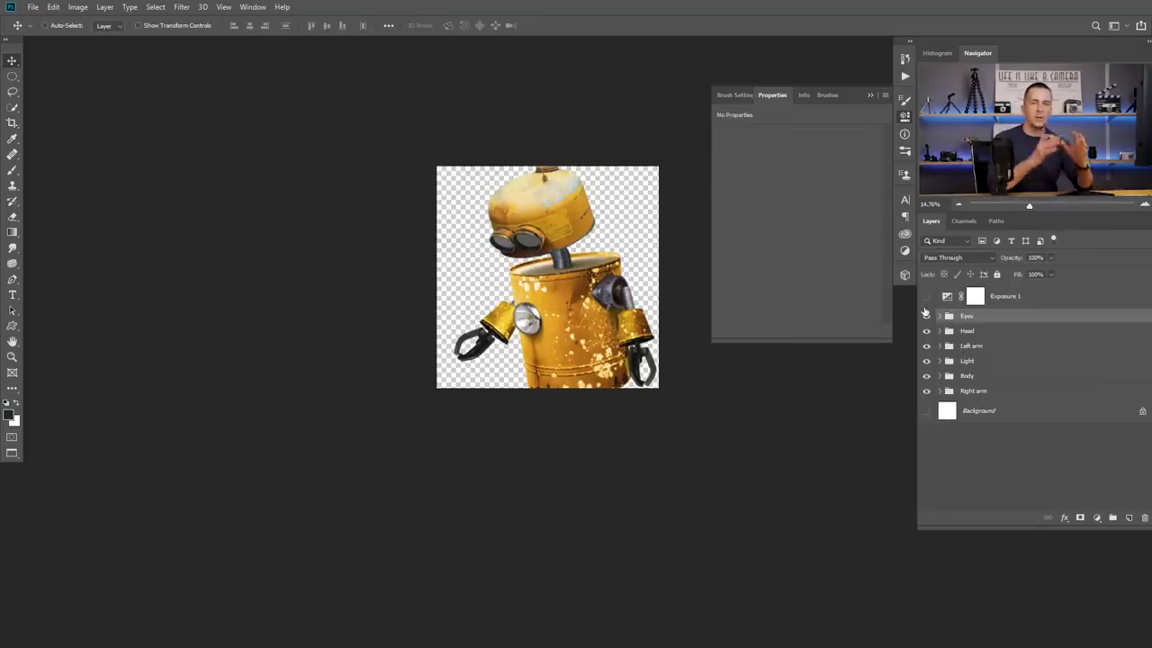
{"action": "key", "text": "ctrl+alt+shift+e"}
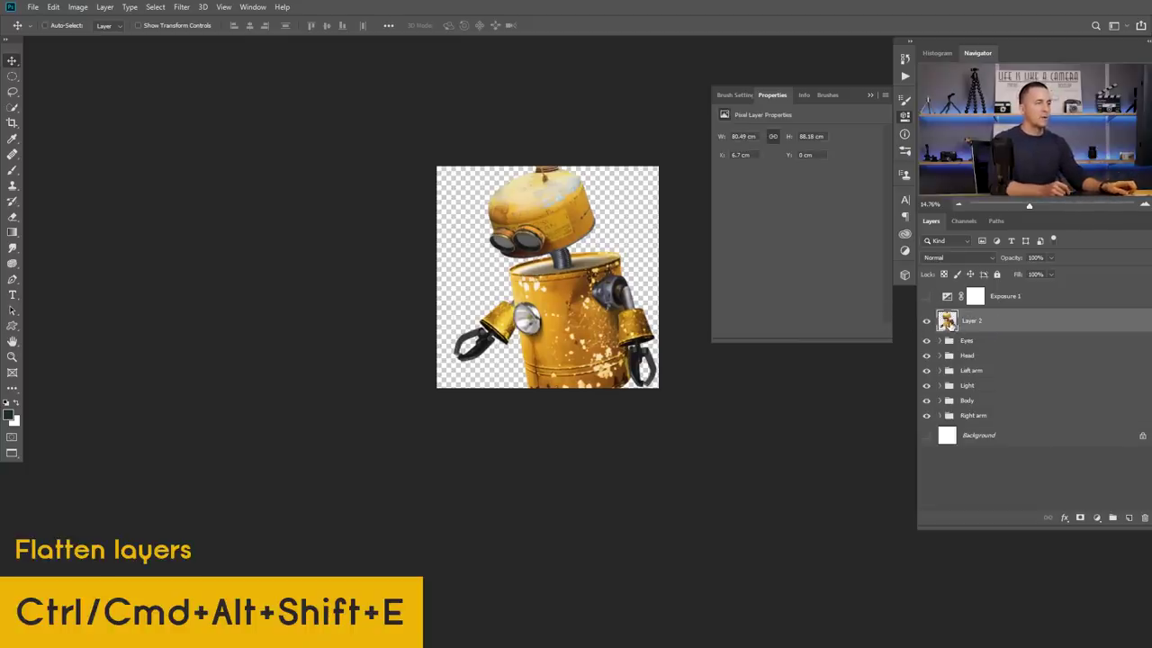
{"action": "left_click", "coordinate": [927, 325]}
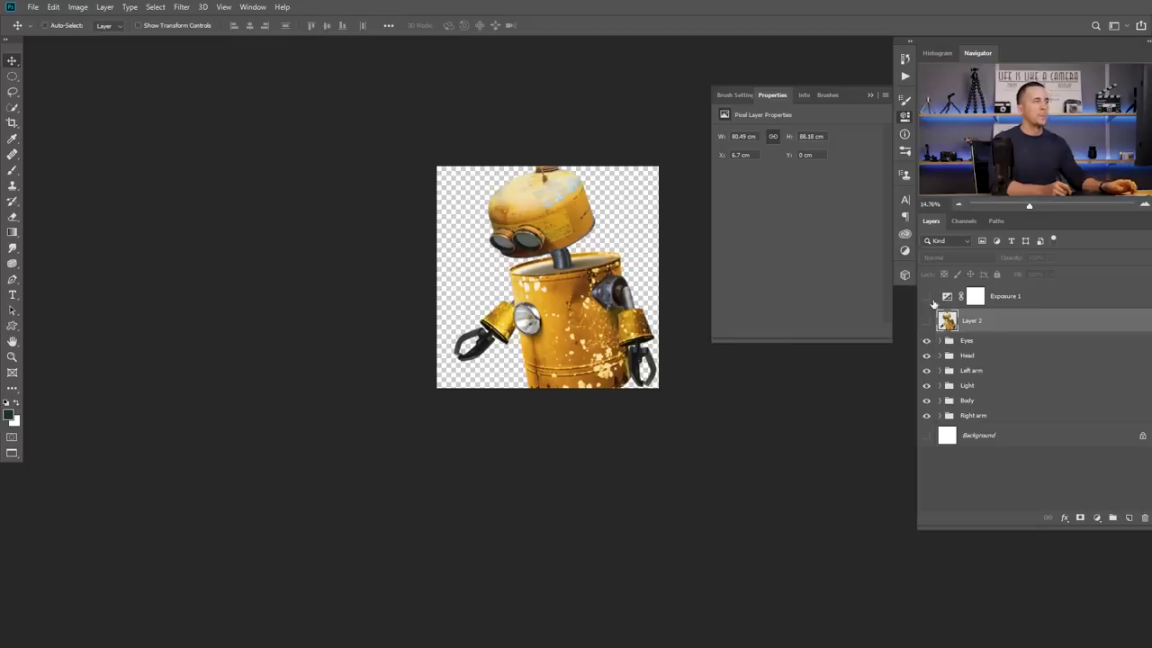
- Replace the Exposure layer's mask with one made from the merged robot layer's outline, and show the adjustment
{"action": "left_click_drag", "start_coordinate": [976, 301], "coordinate": [1144, 520]}
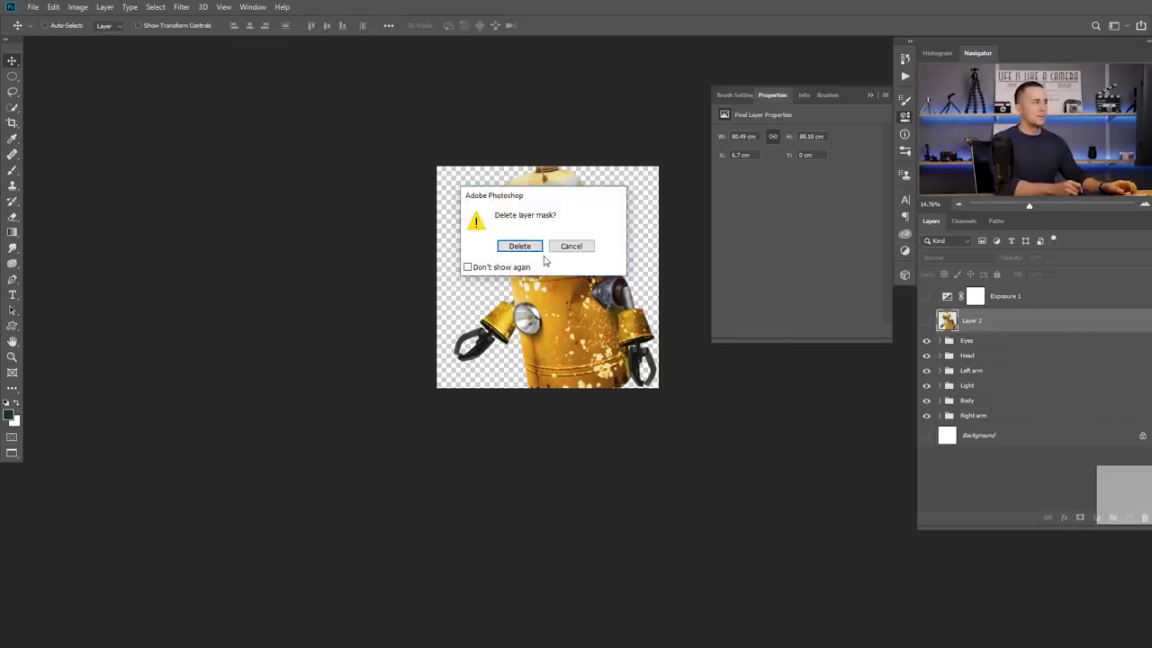
{"action": "left_click", "coordinate": [531, 248]}
{"action": "left_click", "coordinate": [946, 322], "text": "ctrl"}
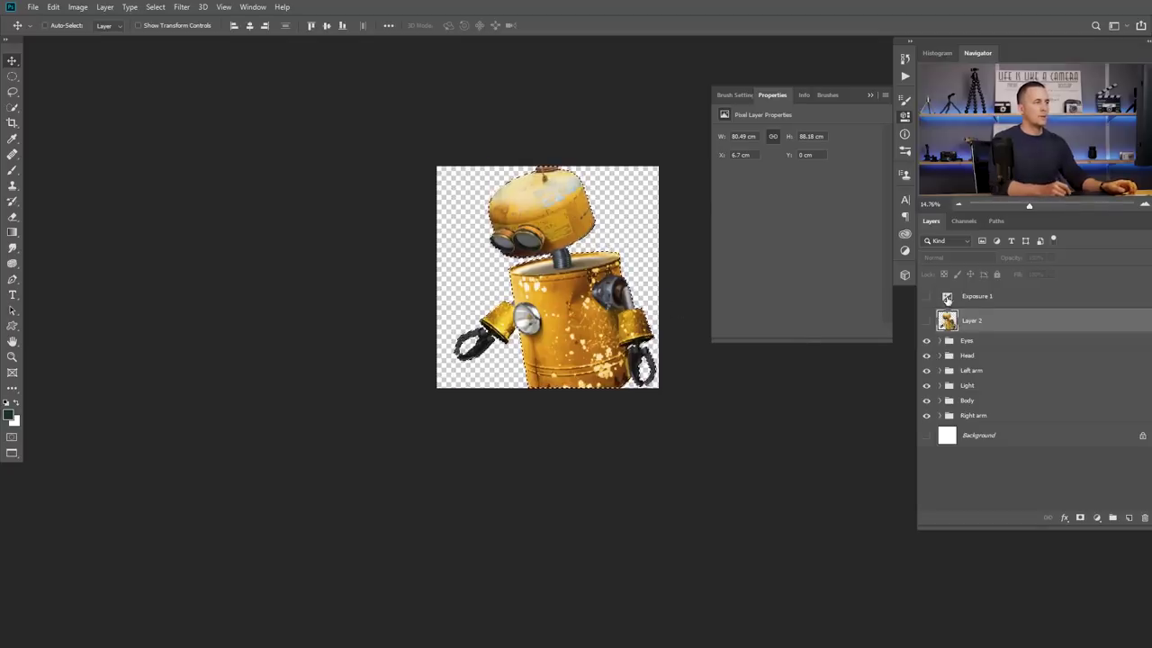
{"action": "left_click", "coordinate": [947, 299]}
{"action": "left_click", "coordinate": [927, 296]}
{"action": "left_click", "coordinate": [1081, 519]}
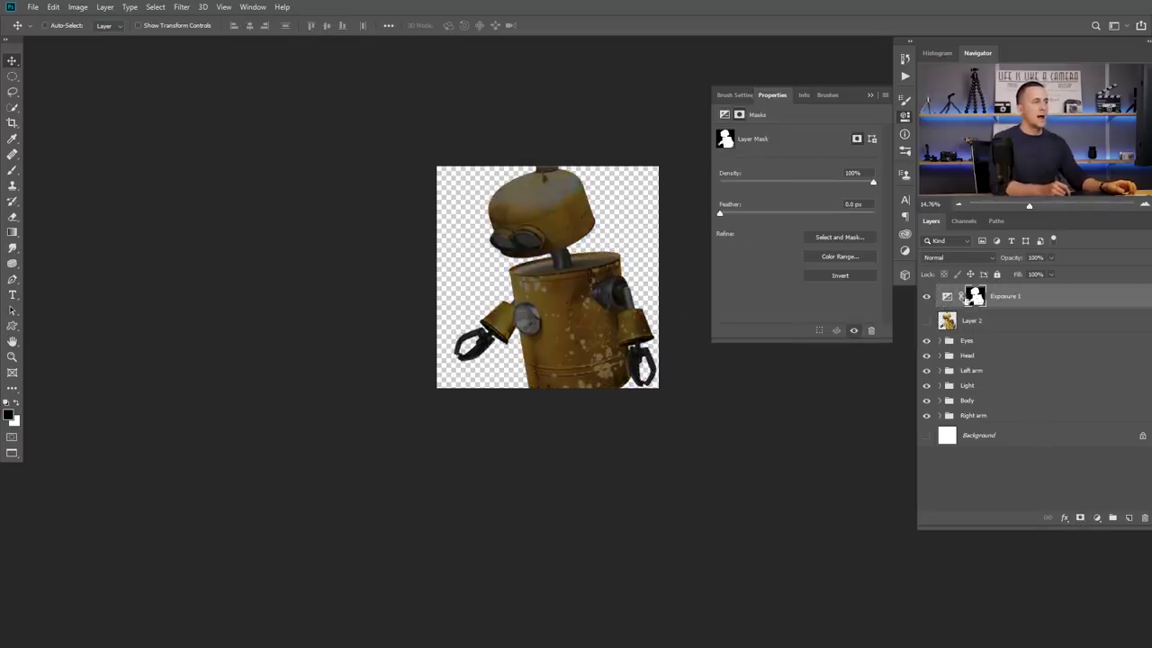
- Undo the robot-shaped mask and the mask deletion on the Exposure layer
{"action": "key", "text": "ctrl+z"}
{"action": "key", "text": "ctrl+z"}
{"action": "key", "text": "ctrl+z"}
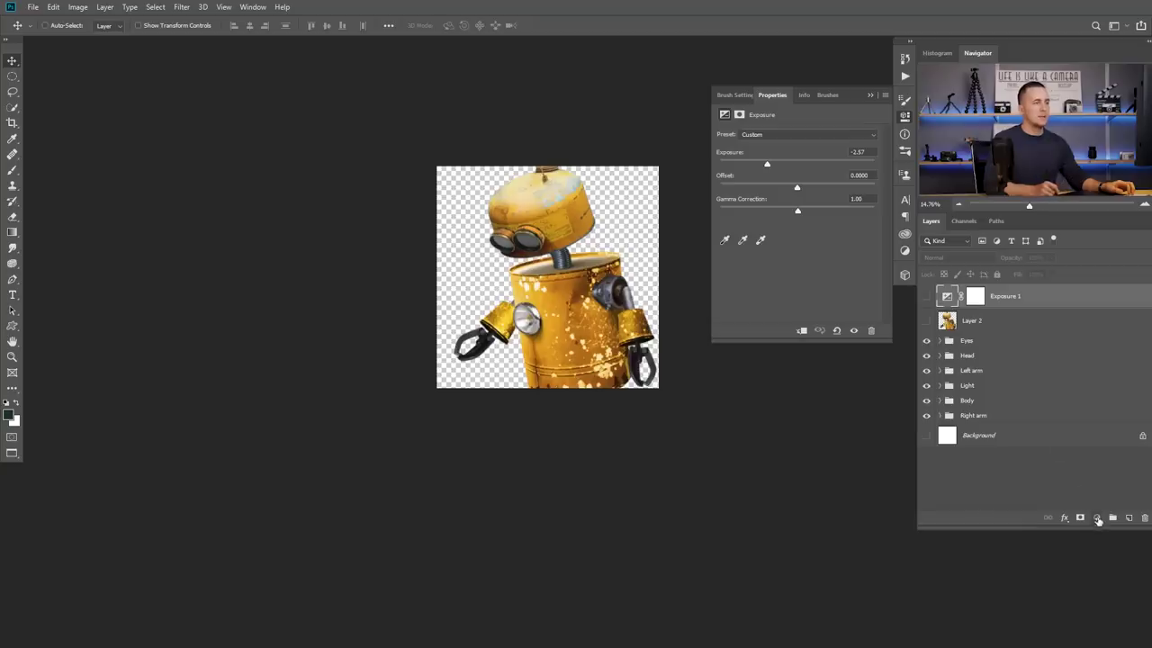
- Show the Exposure layer, load the merged robot layer's outline as a selection, and create a new group masked by it
{"action": "left_click_drag", "start_coordinate": [941, 307], "coordinate": [952, 302]}
{"action": "left_click", "coordinate": [947, 321], "text": "ctrl"}
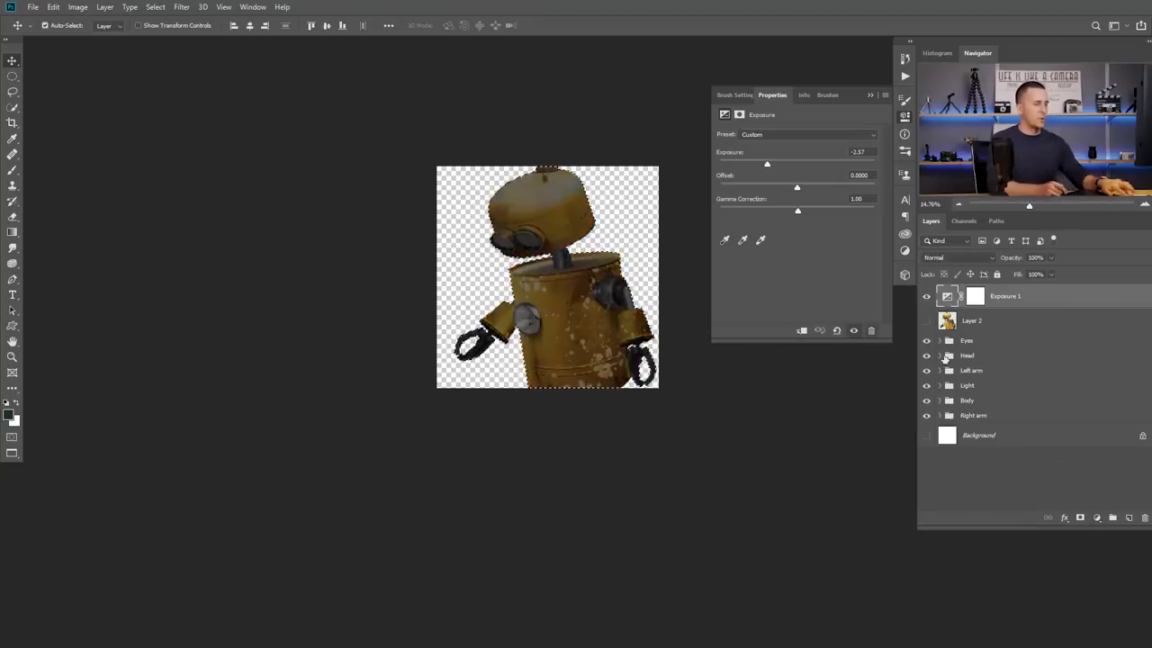
{"action": "left_click", "coordinate": [1112, 517]}
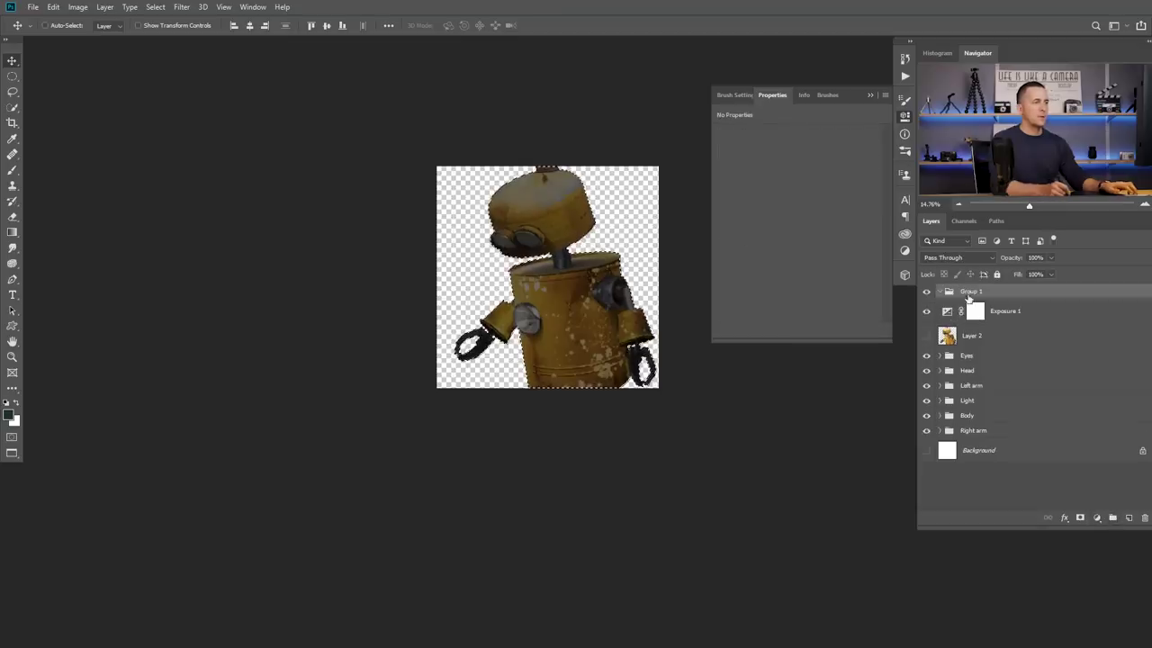
{"action": "left_click", "coordinate": [1080, 517]}
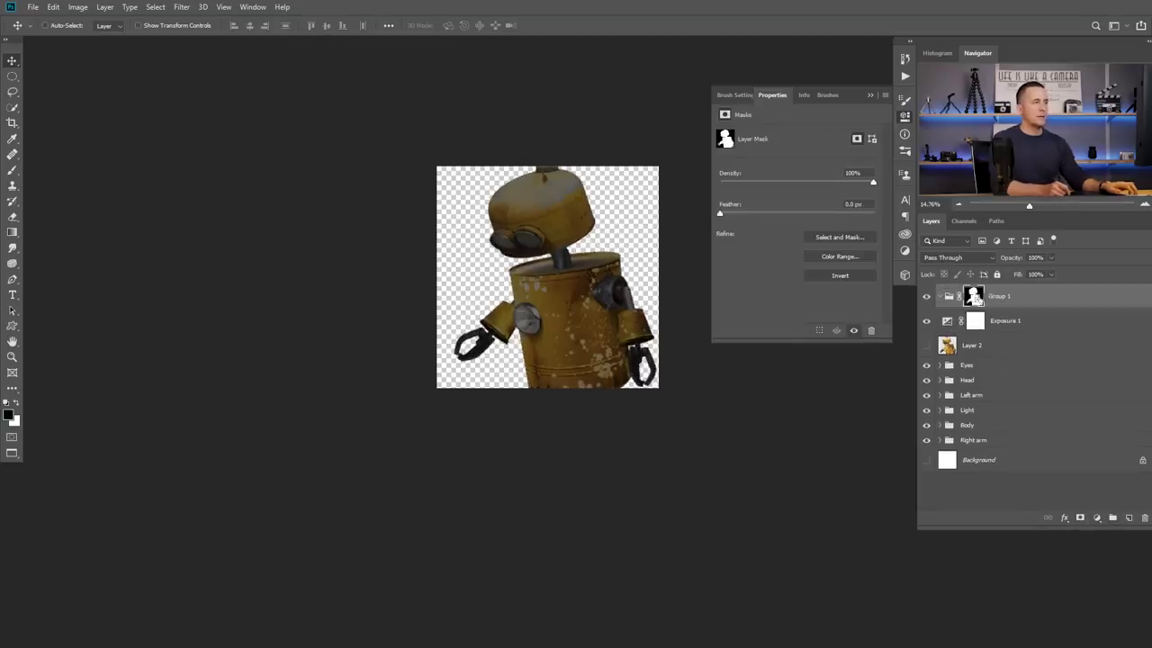
- Move the Exposure layer into the masked group and invert its layer mask to black
{"action": "left_click_drag", "start_coordinate": [954, 320], "coordinate": [970, 306]}
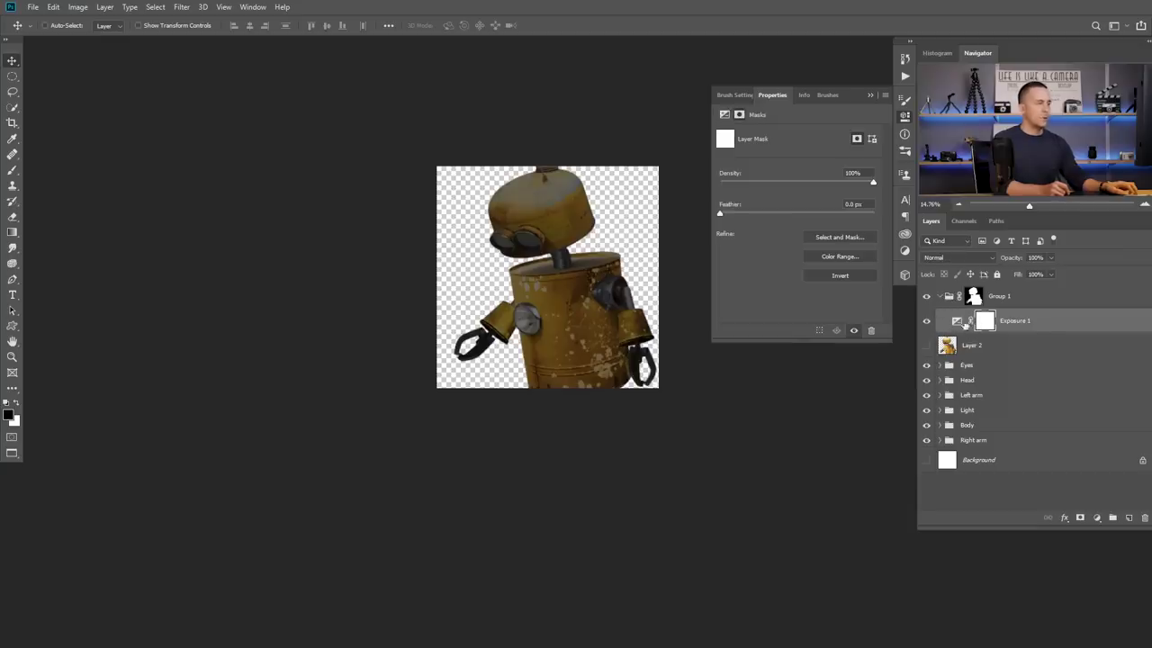
{"action": "key", "text": "ctrl+i"}
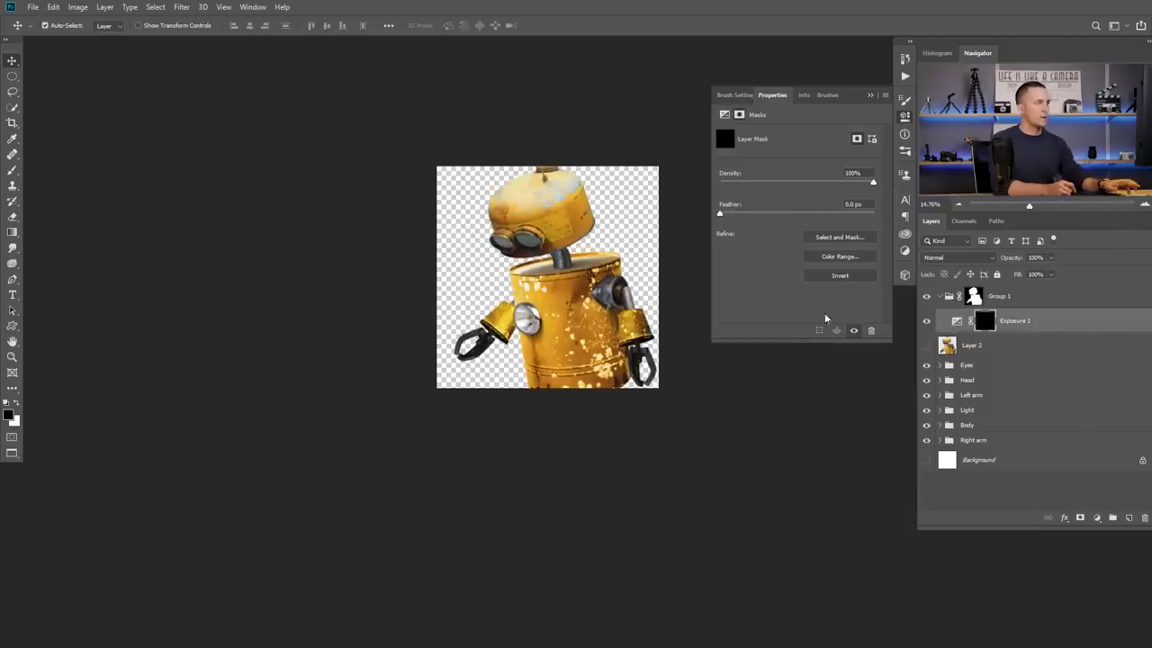
{"action": "key", "text": "ctrl+i"}
{"action": "scroll", "coordinate": [592, 269], "scroll_direction": "up", "scroll_amount": 2}
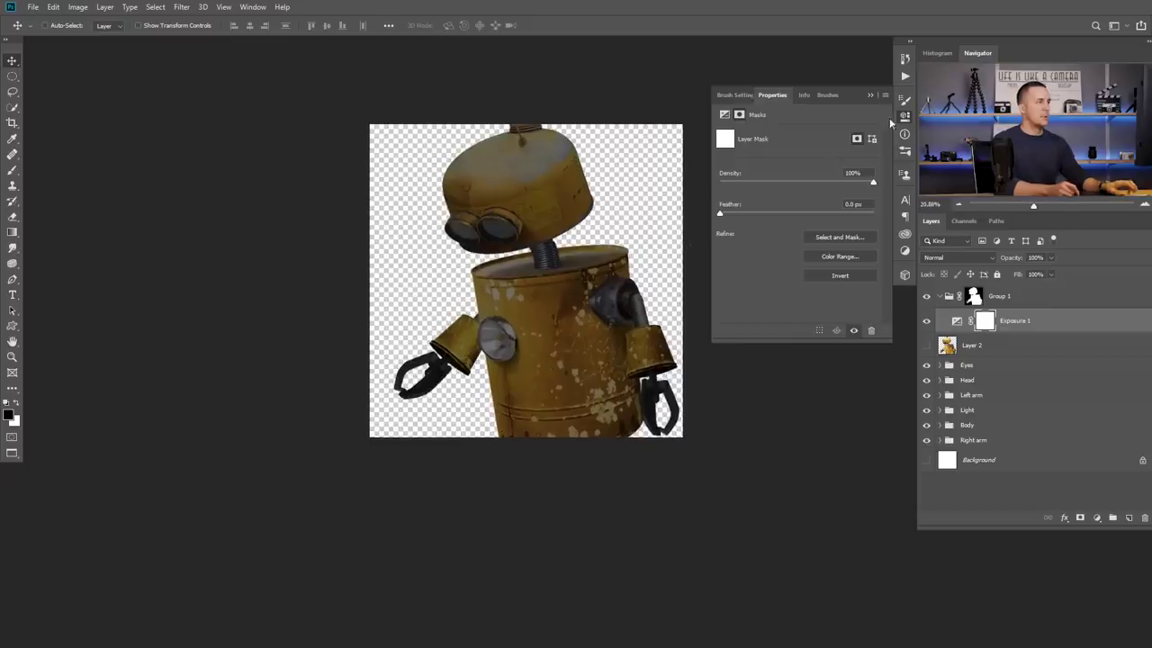
{"action": "left_click", "coordinate": [871, 95]}
{"action": "key", "text": "ctrl+i"}
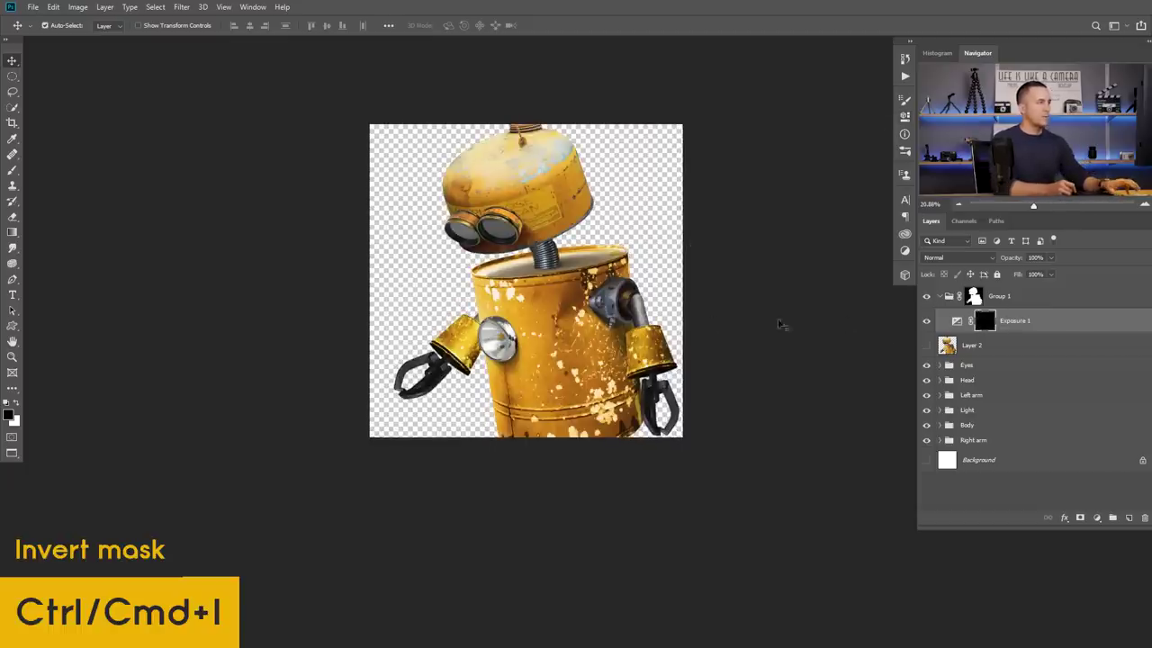
- Paint soft shading over the robot's head and body on the Exposure mask with a white 400 px brush at 10% opacity
{"action": "left_click_drag", "start_coordinate": [593, 304], "coordinate": [609, 304]}
{"action": "left_click_drag", "start_coordinate": [630, 260], "coordinate": [601, 330]}
{"action": "key", "text": "b"}
{"action": "key", "text": "bracketright"}
{"action": "key", "text": "bracketright"}
{"action": "mouse_move", "coordinate": [423, 211]}
{"action": "left_mouse_down"}
{"action": "mouse_move", "coordinate": [541, 288]}
{"action": "mouse_move", "coordinate": [495, 270]}
{"action": "left_mouse_up"}
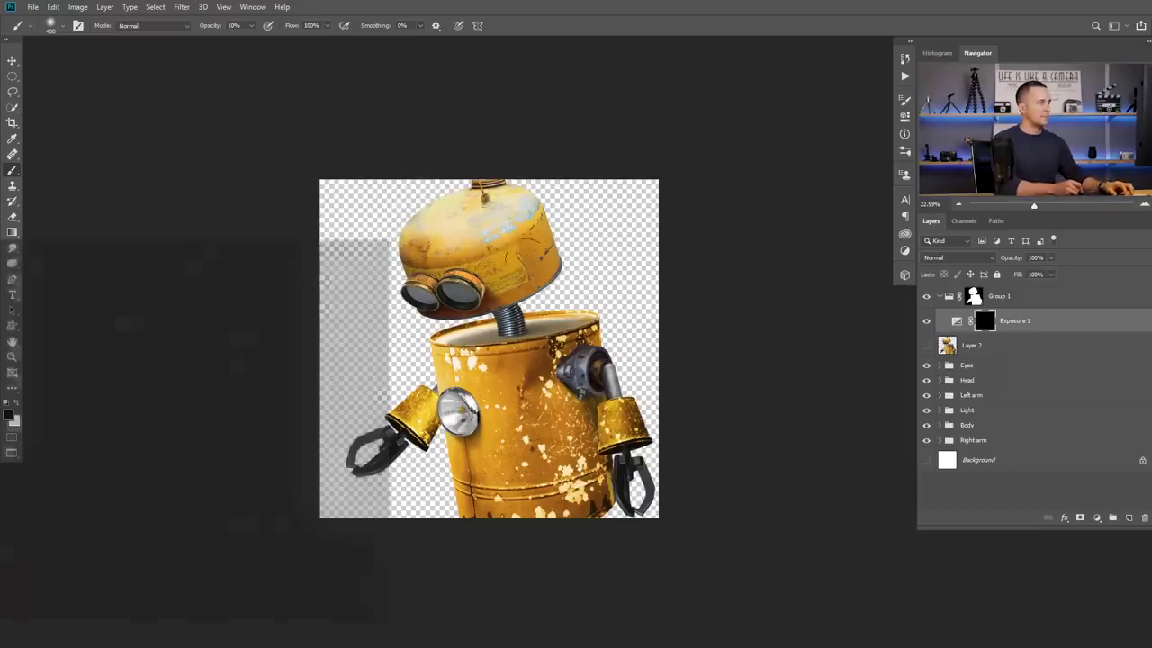
{"action": "key", "text": "x"}
{"action": "mouse_move", "coordinate": [539, 248]}
{"action": "left_mouse_down"}
{"action": "mouse_move", "coordinate": [495, 270]}
{"action": "mouse_move", "coordinate": [558, 254]}
{"action": "mouse_move", "coordinate": [513, 274]}
{"action": "mouse_move", "coordinate": [558, 241]}
{"action": "mouse_move", "coordinate": [513, 261]}
{"action": "mouse_move", "coordinate": [538, 259]}
{"action": "mouse_move", "coordinate": [545, 245]}
{"action": "mouse_move", "coordinate": [516, 274]}
{"action": "mouse_move", "coordinate": [565, 230]}
{"action": "mouse_move", "coordinate": [495, 293]}
{"action": "mouse_move", "coordinate": [527, 275]}
{"action": "mouse_move", "coordinate": [461, 302]}
{"action": "left_mouse_up"}
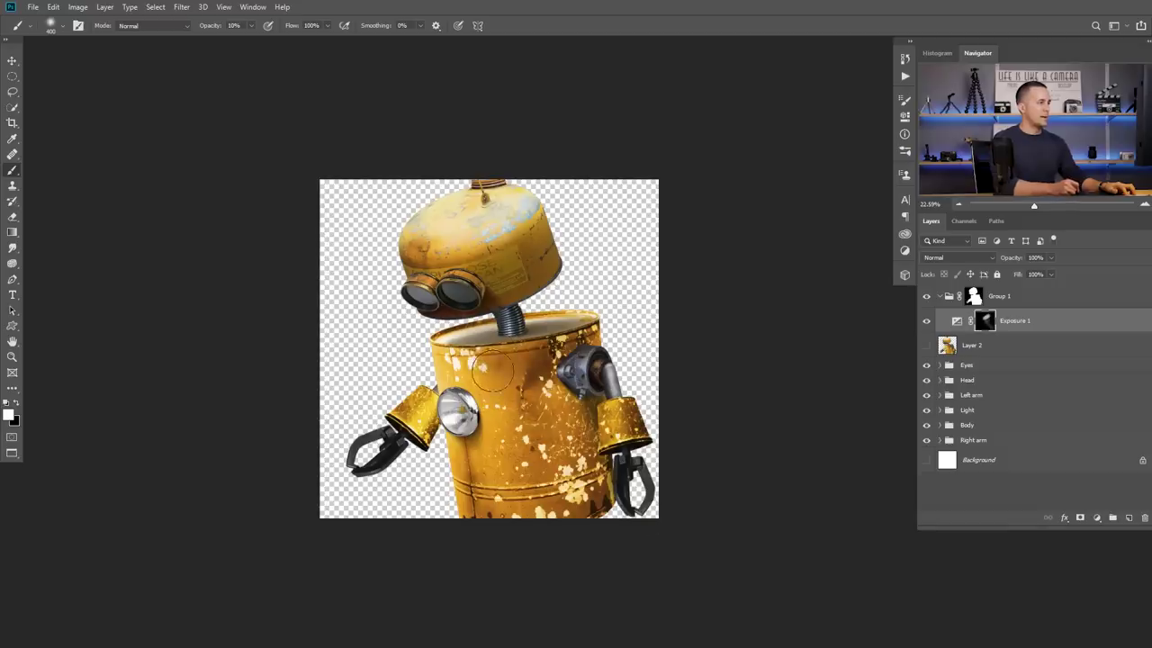
- Set the brush hardness to 65% and opacity to 40%, and paint a diagonal shadow across the robot's body and shaded arm
{"action": "right_click", "coordinate": [578, 477]}
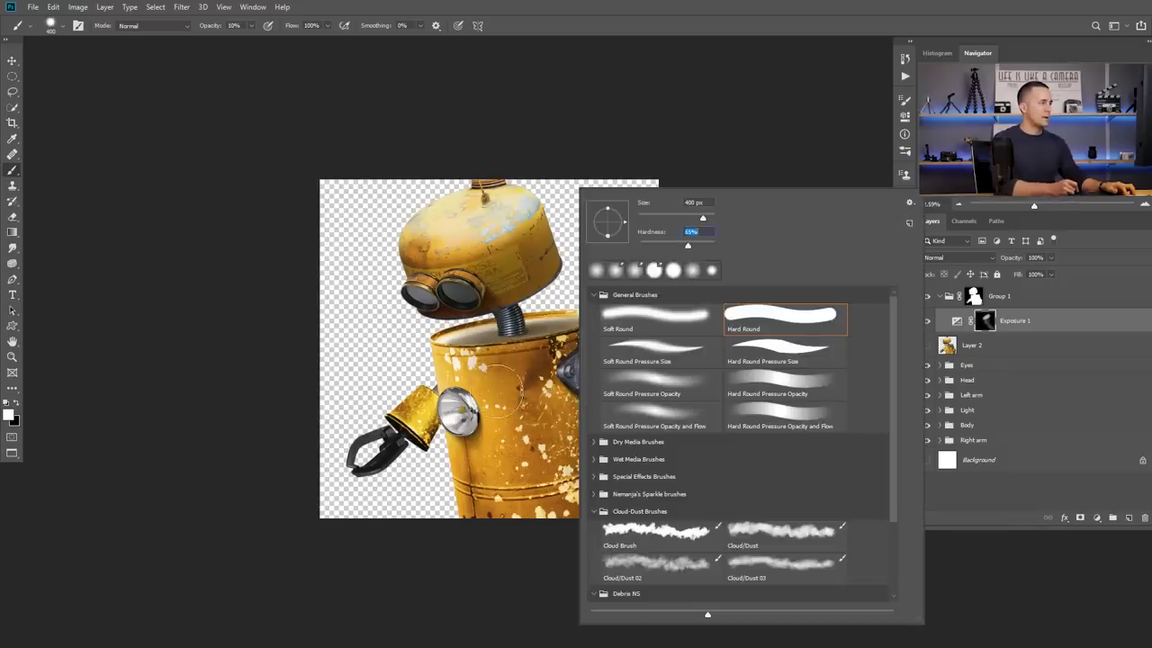
{"action": "key", "text": "Return"}
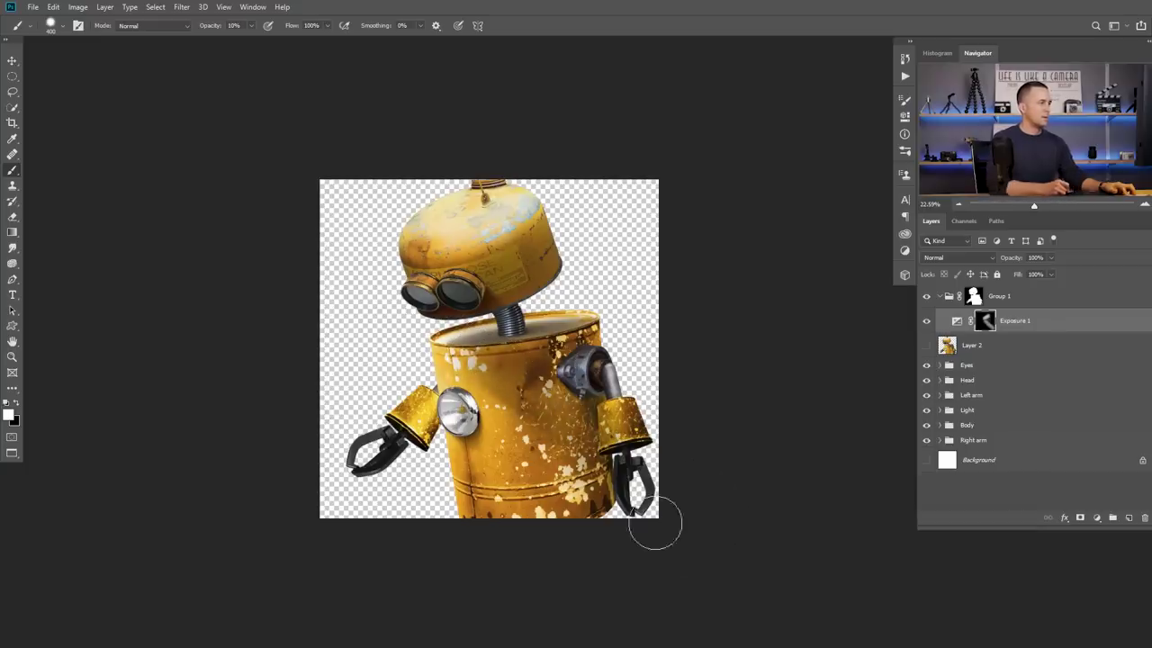
{"action": "key", "text": "4"}
{"action": "left_click_drag", "start_coordinate": [479, 357], "coordinate": [719, 536]}
{"action": "mouse_move", "coordinate": [535, 358]}
{"action": "left_mouse_down"}
{"action": "mouse_move", "coordinate": [674, 447]}
{"action": "mouse_move", "coordinate": [639, 405]}
{"action": "left_mouse_up"}
{"action": "mouse_move", "coordinate": [598, 358]}
{"action": "left_mouse_down"}
{"action": "mouse_move", "coordinate": [634, 367]}
{"action": "mouse_move", "coordinate": [540, 364]}
{"action": "mouse_move", "coordinate": [576, 351]}
{"action": "mouse_move", "coordinate": [495, 360]}
{"action": "mouse_move", "coordinate": [583, 362]}
{"action": "mouse_move", "coordinate": [691, 489]}
{"action": "mouse_move", "coordinate": [490, 370]}
{"action": "mouse_move", "coordinate": [576, 495]}
{"action": "left_mouse_up"}
- Define a crisp diagonal shadow edge across the body with a much smaller white brush at 100% opacity
{"action": "key", "text": "bracketleft"}
{"action": "key", "text": "bracketleft"}
{"action": "key", "text": "bracketleft"}
{"action": "key", "text": "bracketleft"}
{"action": "key", "text": "bracketleft"}
{"action": "key", "text": "bracketleft"}
{"action": "key", "text": "bracketleft"}
{"action": "key", "text": "bracketleft"}
{"action": "key", "text": "bracketleft"}
{"action": "key", "text": "bracketleft"}
{"action": "key", "text": "bracketleft"}
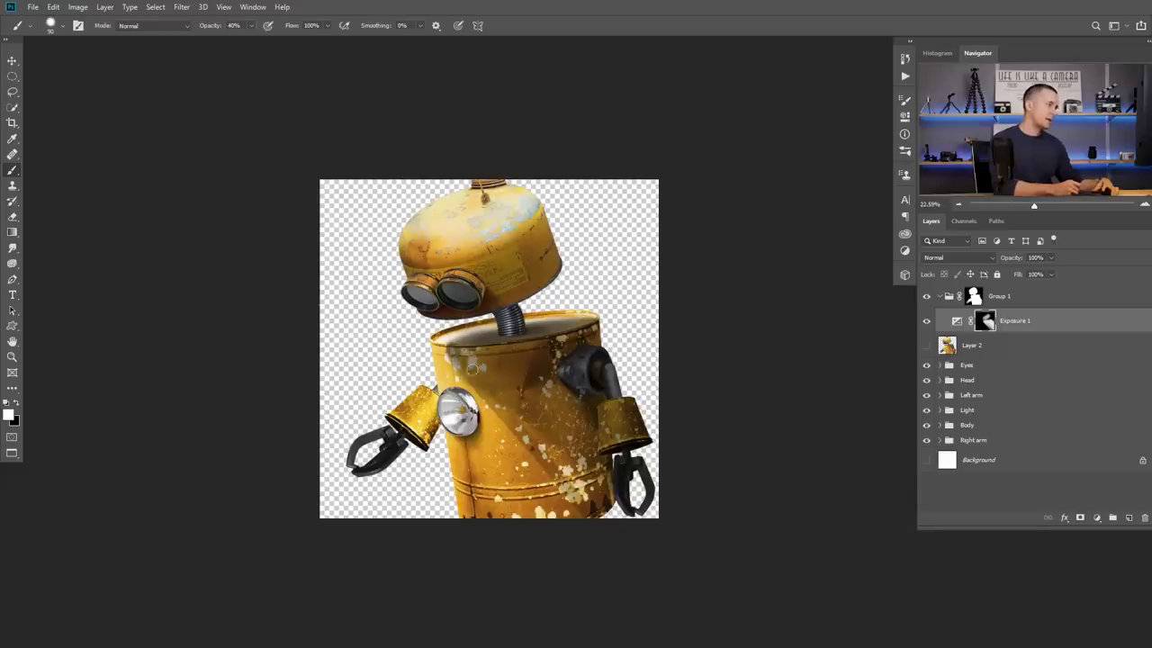
{"action": "key", "text": "0"}
{"action": "scroll", "coordinate": [472, 369], "scroll_direction": "up", "scroll_amount": 3}
{"action": "mouse_move", "coordinate": [441, 333]}
{"action": "left_mouse_down"}
{"action": "mouse_move", "coordinate": [523, 411]}
{"action": "mouse_move", "coordinate": [437, 331]}
{"action": "mouse_move", "coordinate": [648, 569]}
{"action": "mouse_move", "coordinate": [772, 646]}
{"action": "left_mouse_up"}
{"action": "left_click_drag", "start_coordinate": [655, 547], "coordinate": [543, 416]}
{"action": "left_click_drag", "start_coordinate": [351, 202], "coordinate": [642, 536]}
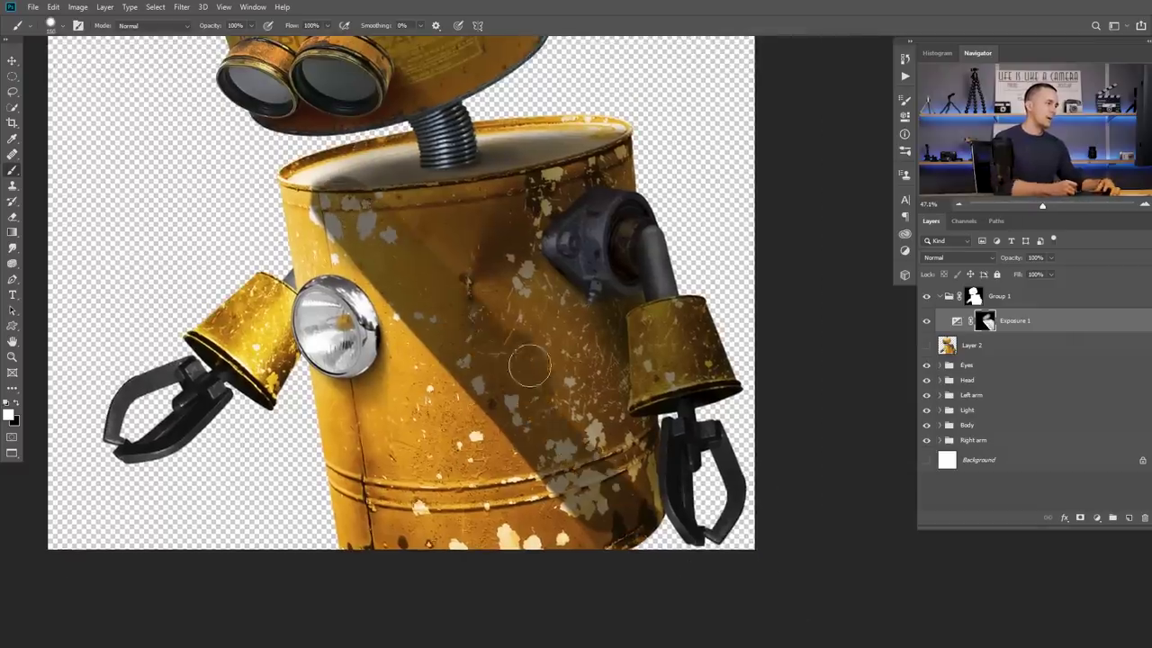
- Fill the rest of the body's shaded side with solid shadow using a larger white brush
{"action": "left_click_drag", "start_coordinate": [530, 365], "coordinate": [659, 502]}
{"action": "key", "text": "]"}
{"action": "mouse_move", "coordinate": [385, 209]}
{"action": "left_mouse_down"}
{"action": "mouse_move", "coordinate": [488, 216]}
{"action": "mouse_move", "coordinate": [443, 204]}
{"action": "mouse_move", "coordinate": [628, 169]}
{"action": "left_mouse_up"}
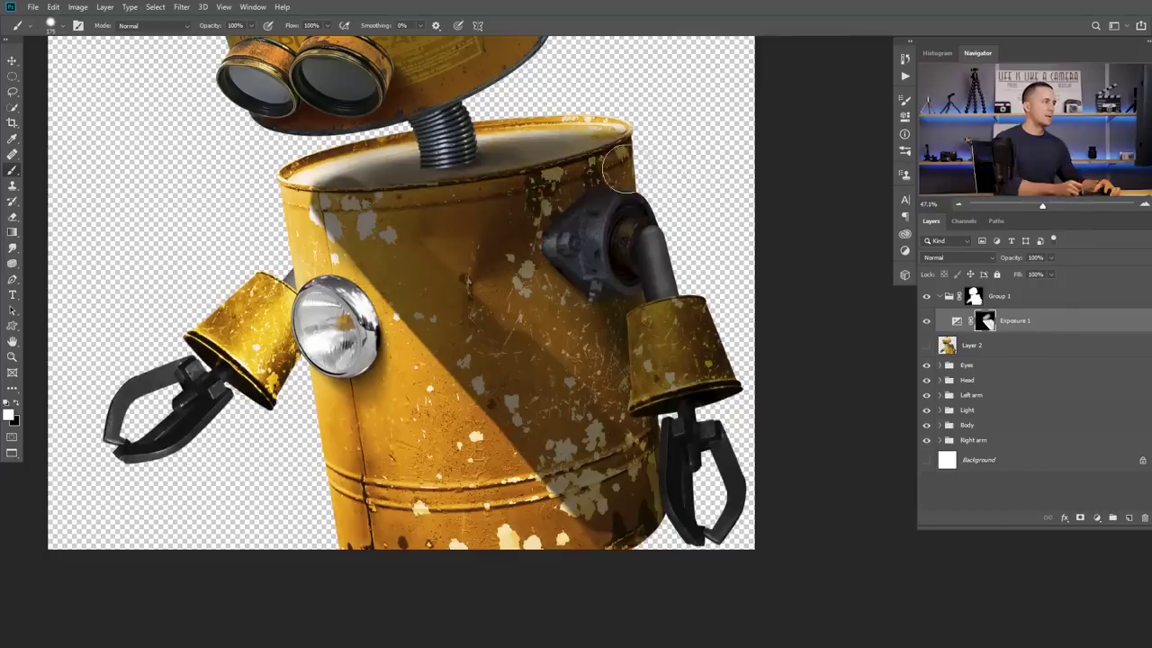
{"action": "mouse_move", "coordinate": [476, 237]}
{"action": "left_mouse_down"}
{"action": "mouse_move", "coordinate": [540, 330]}
{"action": "mouse_move", "coordinate": [609, 347]}
{"action": "mouse_move", "coordinate": [650, 302]}
{"action": "left_mouse_up"}
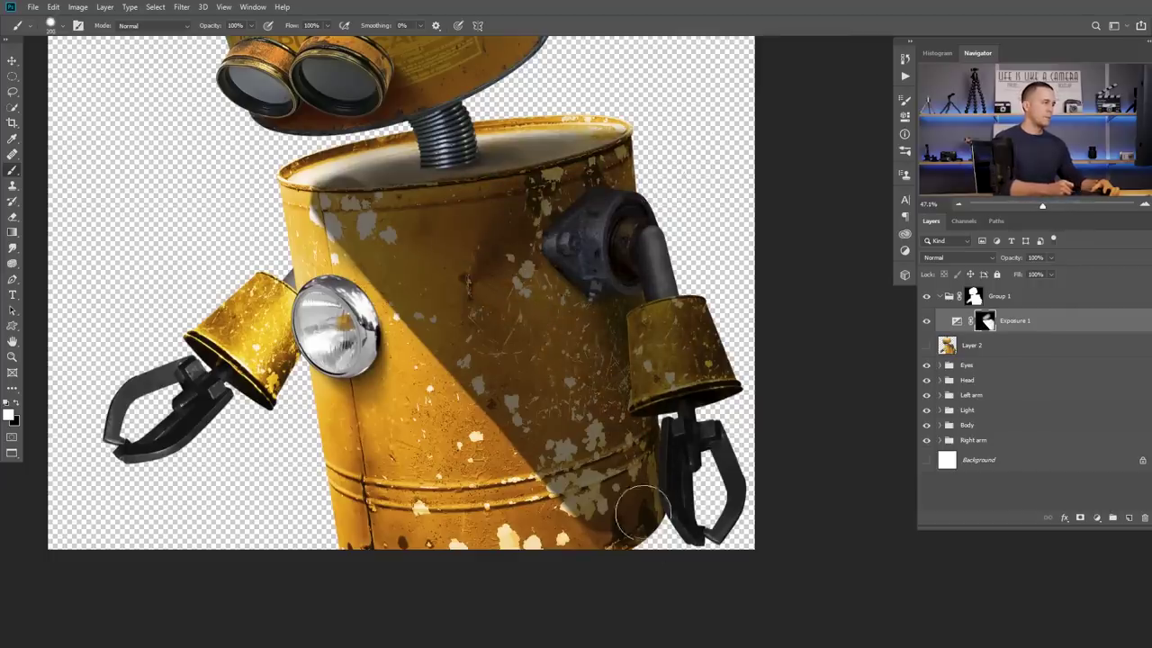
- Darken the inside of the drum's opening and straighten the diagonal shadow edge with a 60 px black stroke on the mask
{"action": "mouse_move", "coordinate": [347, 200]}
{"action": "left_mouse_down"}
{"action": "mouse_move", "coordinate": [365, 174]}
{"action": "mouse_move", "coordinate": [608, 158]}
{"action": "mouse_move", "coordinate": [629, 166]}
{"action": "mouse_move", "coordinate": [449, 196]}
{"action": "mouse_move", "coordinate": [386, 185]}
{"action": "mouse_move", "coordinate": [348, 201]}
{"action": "mouse_move", "coordinate": [352, 182]}
{"action": "left_mouse_up"}
{"action": "key", "text": "["}
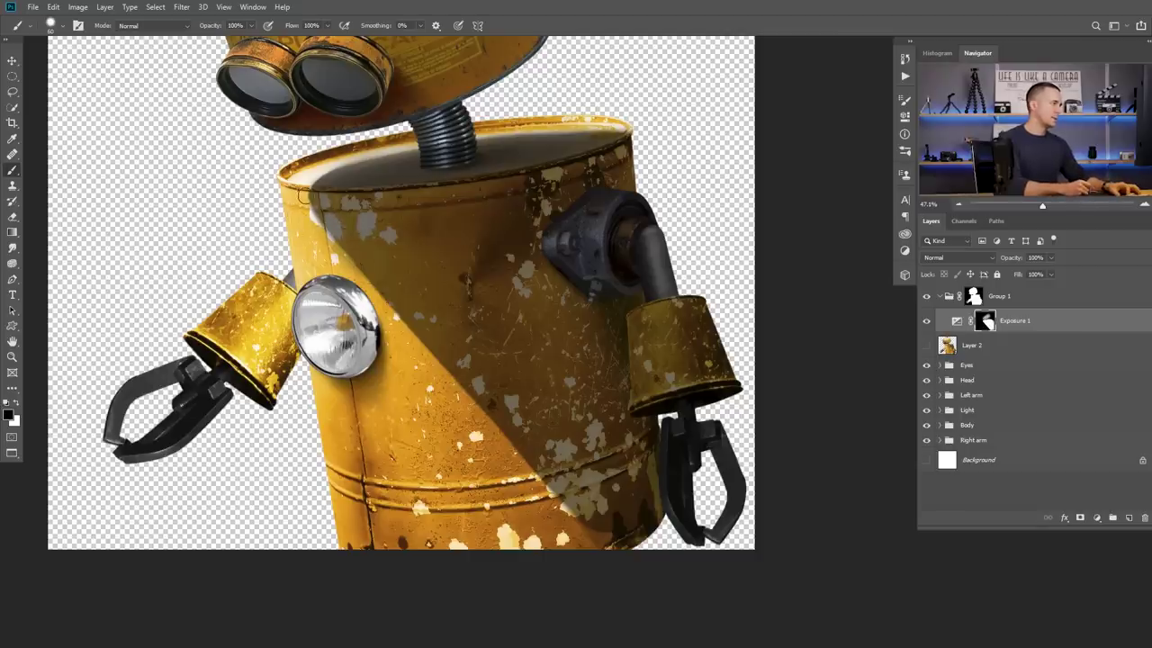
{"action": "left_click", "coordinate": [592, 551], "text": "shift"}
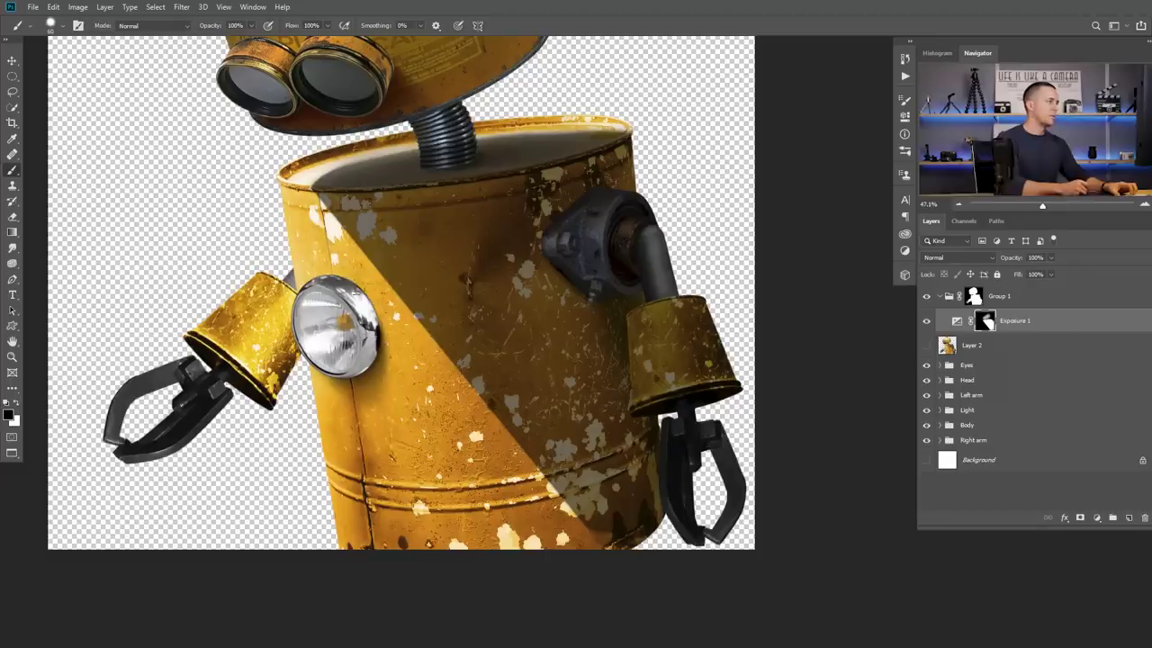
- Paint white on the mask along the drum's shaded outer edge, from the rim down to the adjoining arm
{"action": "scroll", "coordinate": [567, 346], "scroll_direction": "down", "scroll_amount": 2}
{"action": "left_click_drag", "start_coordinate": [526, 360], "coordinate": [508, 424]}
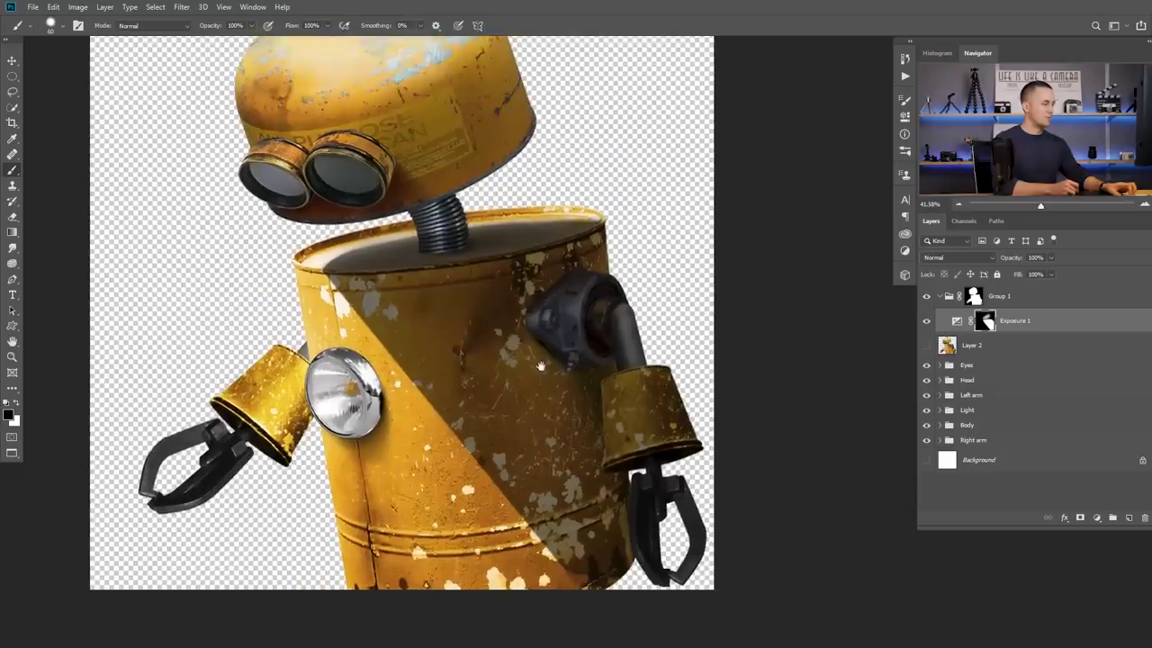
{"action": "key", "text": "x"}
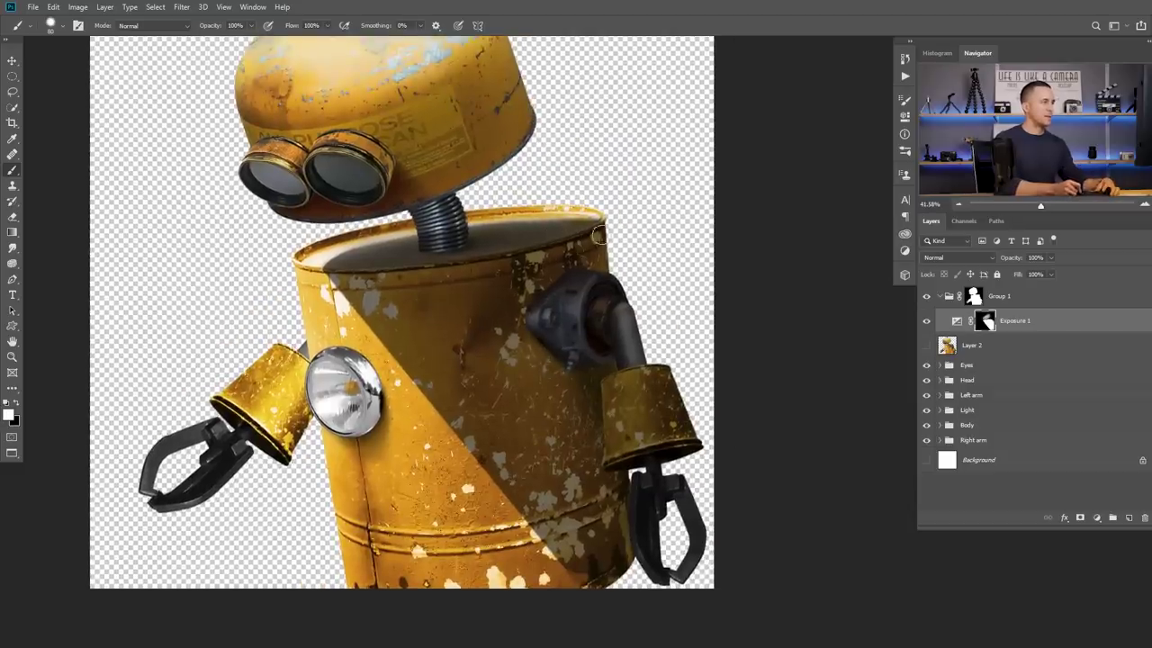
{"action": "left_click_drag", "start_coordinate": [598, 236], "coordinate": [647, 356]}
- Paint a hard-edged shadow over the side of the robot's head behind the goggles
{"action": "mouse_move", "coordinate": [559, 158]}
{"action": "left_mouse_down"}
{"action": "mouse_move", "coordinate": [576, 149]}
{"action": "mouse_move", "coordinate": [440, 222]}
{"action": "left_mouse_up"}
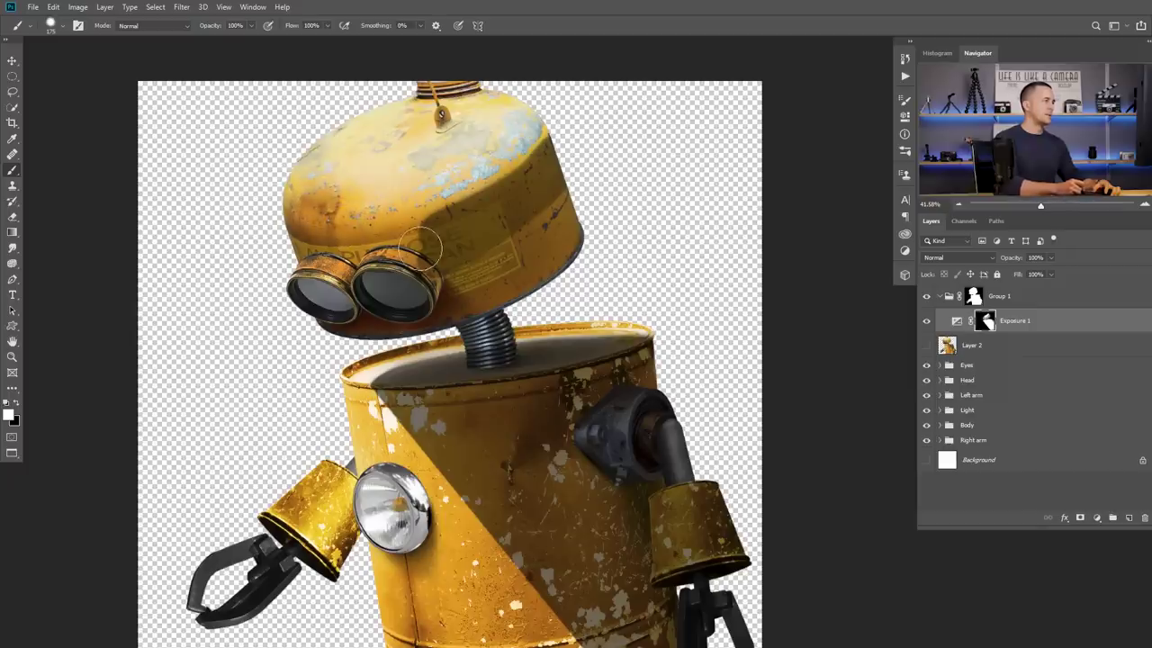
{"action": "mouse_move", "coordinate": [434, 241]}
{"action": "left_mouse_down"}
{"action": "mouse_move", "coordinate": [527, 295]}
{"action": "mouse_move", "coordinate": [550, 245]}
{"action": "mouse_move", "coordinate": [531, 240]}
{"action": "mouse_move", "coordinate": [562, 199]}
{"action": "mouse_move", "coordinate": [532, 228]}
{"action": "left_mouse_up"}
{"action": "mouse_move", "coordinate": [487, 334]}
{"action": "left_mouse_down"}
{"action": "mouse_move", "coordinate": [498, 289]}
{"action": "mouse_move", "coordinate": [477, 304]}
{"action": "mouse_move", "coordinate": [458, 273]}
{"action": "mouse_move", "coordinate": [481, 290]}
{"action": "mouse_move", "coordinate": [457, 270]}
{"action": "mouse_move", "coordinate": [414, 238]}
{"action": "left_mouse_up"}
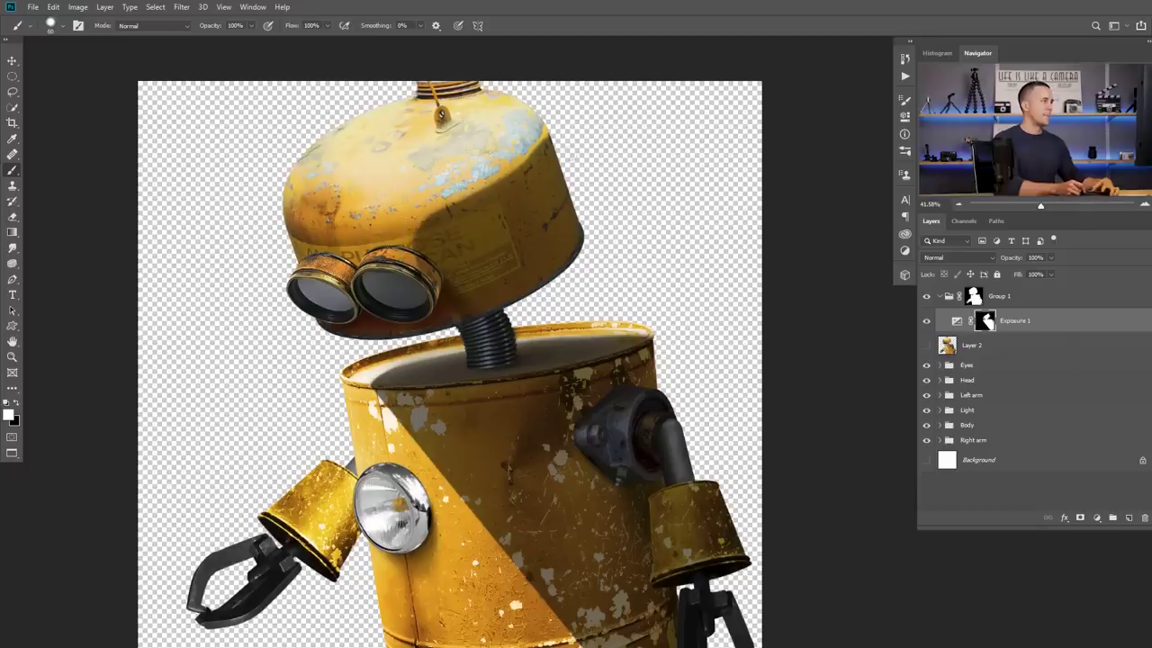
{"action": "key", "text": "bracketright"}
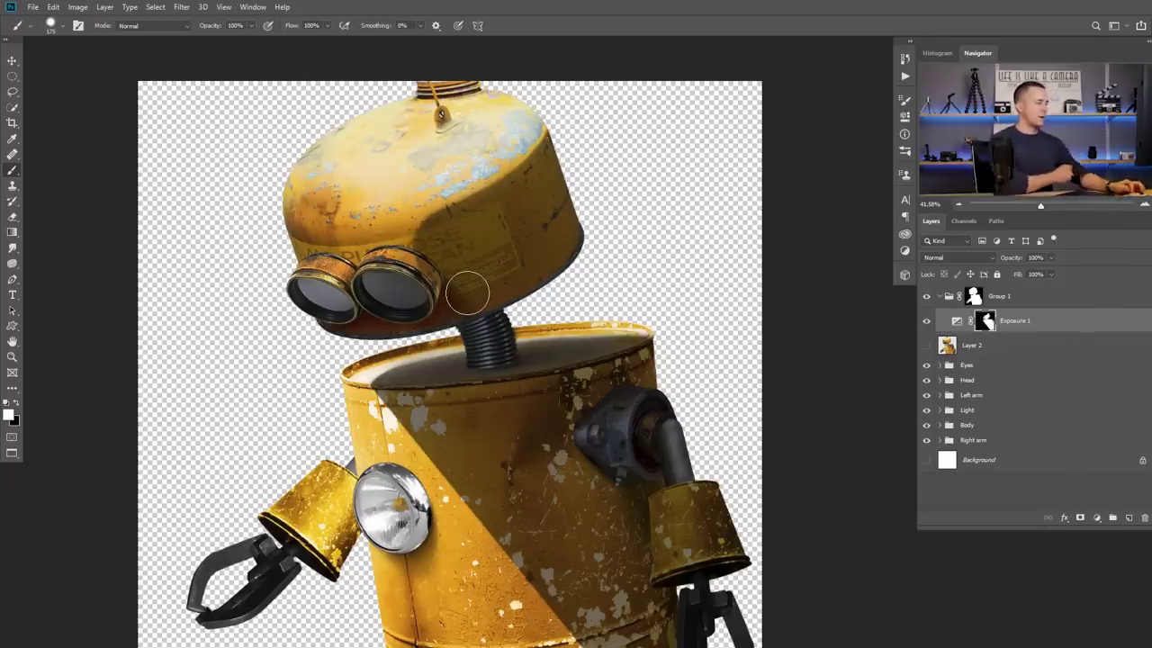
- Soften the shadow edge on the robot's head by painting the mask with a soft 300 px black brush at 10% opacity
{"action": "key", "text": "x"}
{"action": "left_click_drag", "start_coordinate": [513, 238], "coordinate": [490, 255]}
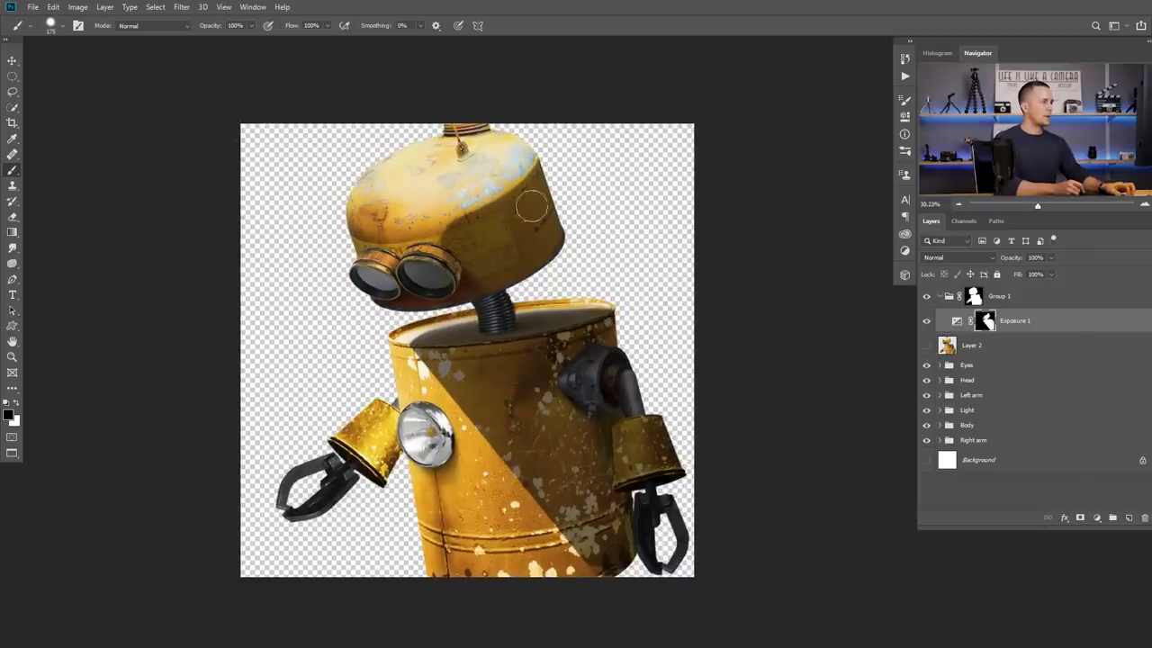
{"action": "key", "text": "1"}
{"action": "right_click", "coordinate": [494, 228]}
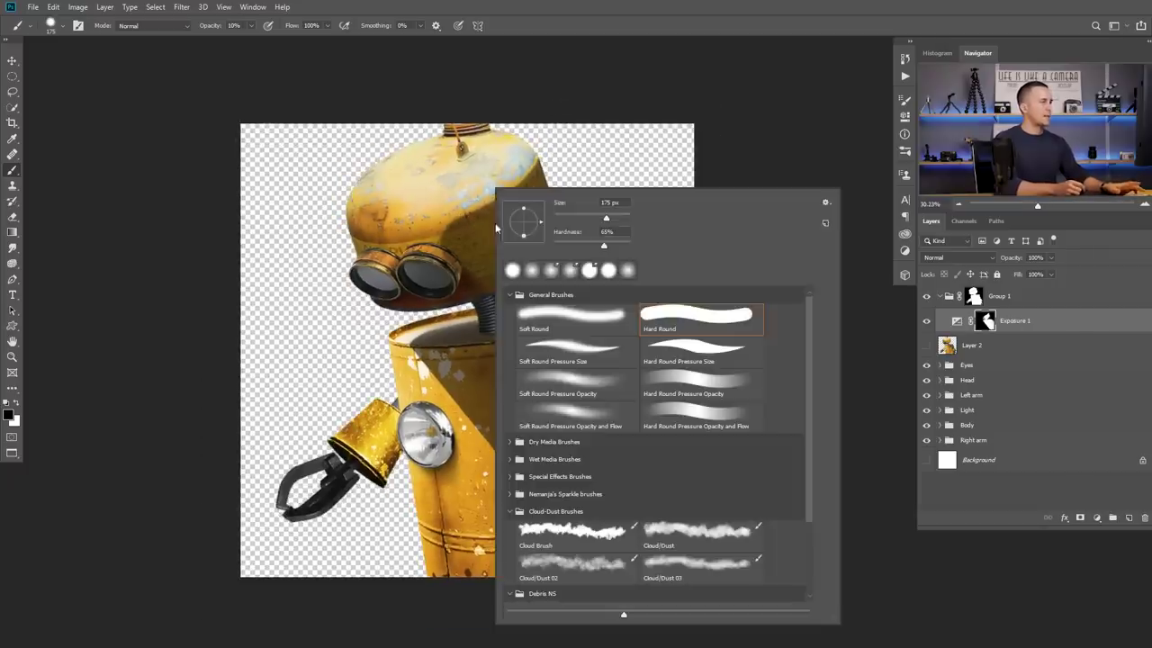
{"action": "left_click_drag", "start_coordinate": [603, 246], "coordinate": [551, 242]}
{"action": "left_click", "coordinate": [797, 127]}
{"action": "key", "text": "bracketright"}
{"action": "key", "text": "bracketright"}
{"action": "key", "text": "bracketright"}
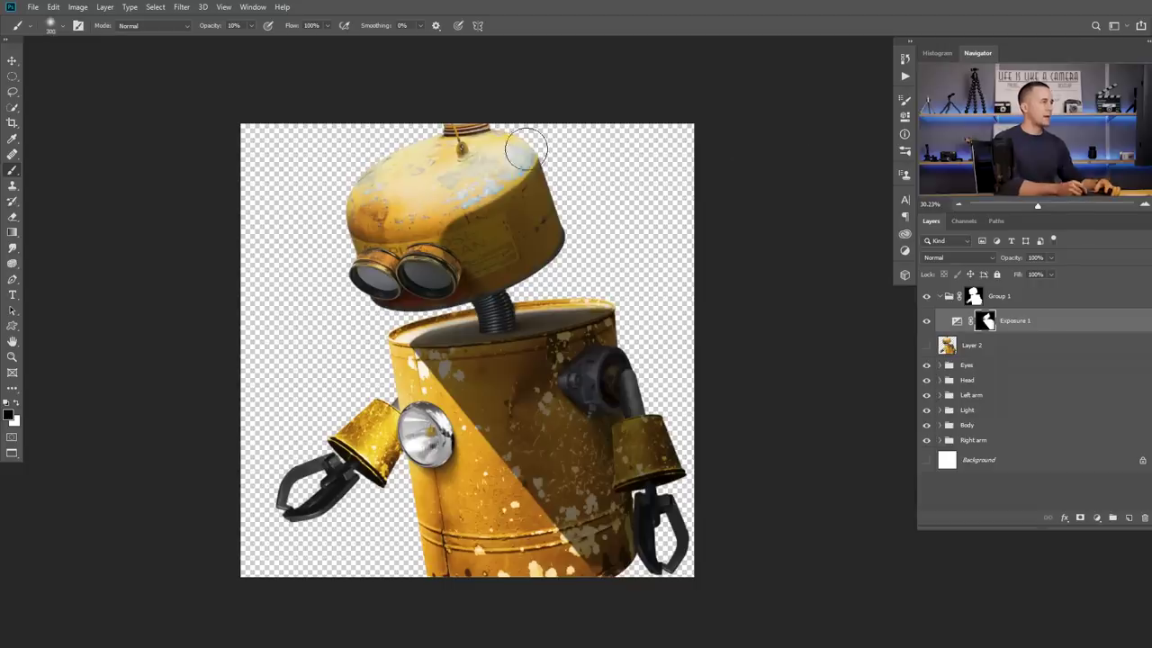
{"action": "mouse_move", "coordinate": [499, 162]}
{"action": "left_mouse_down"}
{"action": "mouse_move", "coordinate": [401, 231]}
{"action": "mouse_move", "coordinate": [471, 184]}
{"action": "mouse_move", "coordinate": [425, 225]}
{"action": "mouse_move", "coordinate": [521, 140]}
{"action": "mouse_move", "coordinate": [533, 147]}
{"action": "mouse_move", "coordinate": [487, 177]}
{"action": "left_mouse_up"}
{"action": "mouse_move", "coordinate": [533, 141]}
{"action": "left_mouse_down"}
{"action": "mouse_move", "coordinate": [422, 211]}
{"action": "mouse_move", "coordinate": [531, 126]}
{"action": "mouse_move", "coordinate": [501, 177]}
{"action": "mouse_move", "coordinate": [523, 145]}
{"action": "mouse_move", "coordinate": [443, 198]}
{"action": "mouse_move", "coordinate": [392, 206]}
{"action": "mouse_move", "coordinate": [458, 196]}
{"action": "mouse_move", "coordinate": [527, 139]}
{"action": "mouse_move", "coordinate": [429, 209]}
{"action": "left_mouse_up"}
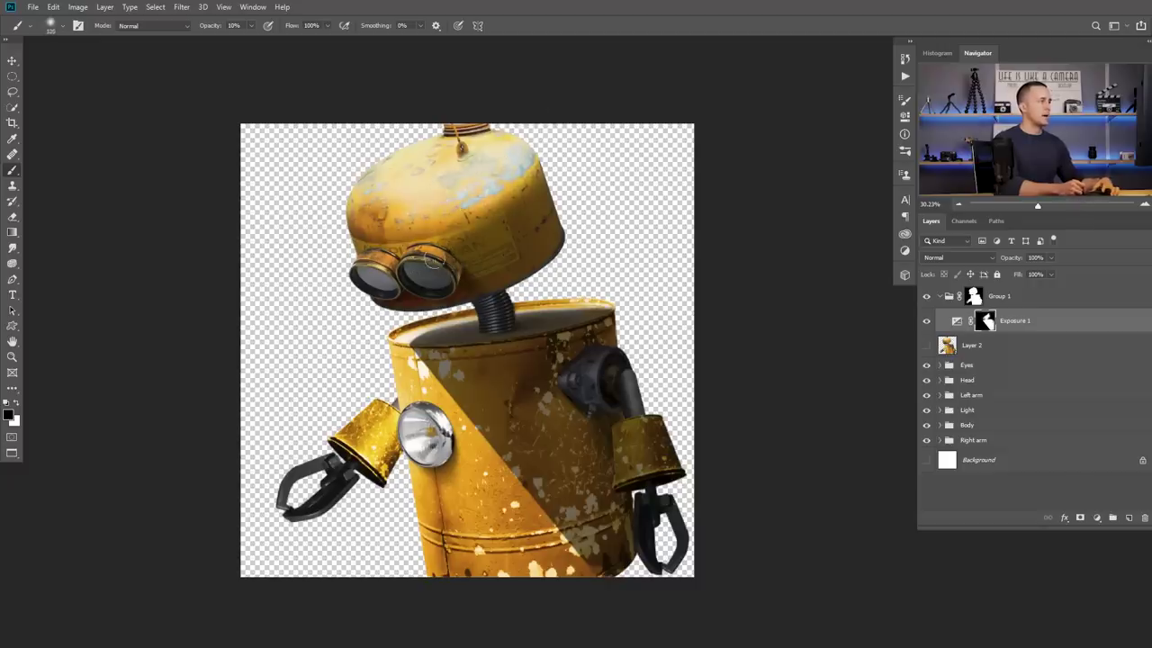
- Soften the shadow edge inside the drum's opening and along the diagonal across the robot's body on the Exposure mask
{"action": "left_click_drag", "start_coordinate": [436, 345], "coordinate": [613, 304]}
{"action": "key", "text": "]"}
{"action": "mouse_move", "coordinate": [463, 404]}
{"action": "left_mouse_down"}
{"action": "mouse_move", "coordinate": [428, 370]}
{"action": "mouse_move", "coordinate": [561, 525]}
{"action": "mouse_move", "coordinate": [380, 432]}
{"action": "mouse_move", "coordinate": [565, 517]}
{"action": "mouse_move", "coordinate": [667, 407]}
{"action": "left_mouse_up"}
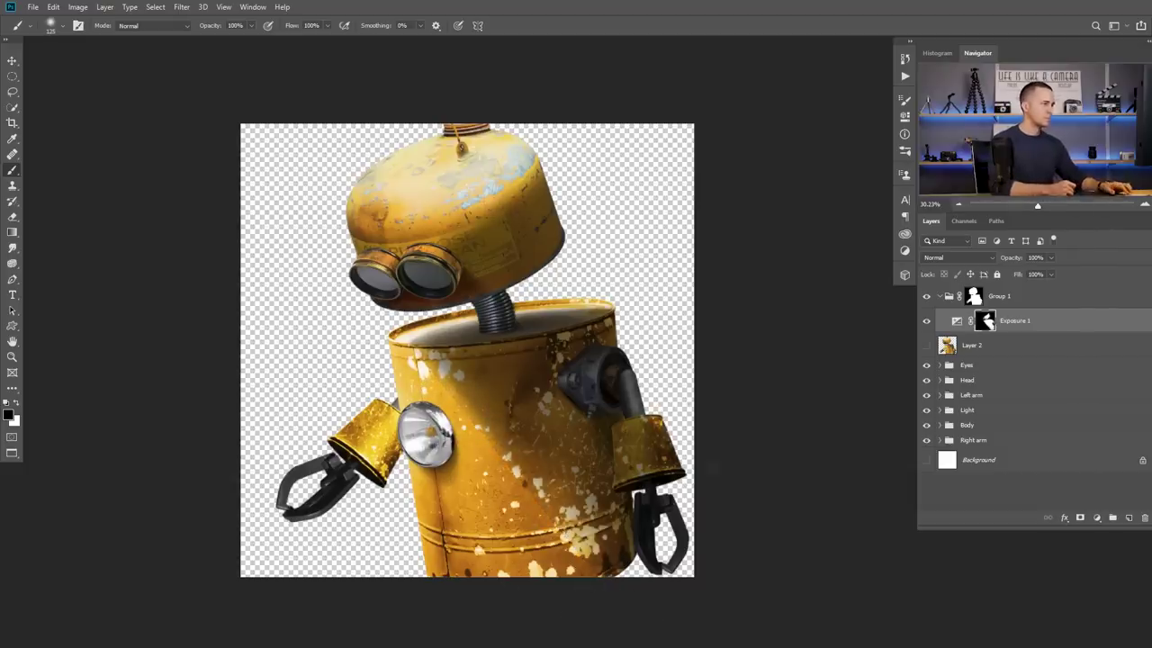
{"action": "key", "text": "x"}
{"action": "scroll", "coordinate": [433, 449], "scroll_direction": "up", "scroll_amount": 2}
{"action": "scroll", "coordinate": [379, 486], "scroll_direction": "down", "scroll_amount": 3}
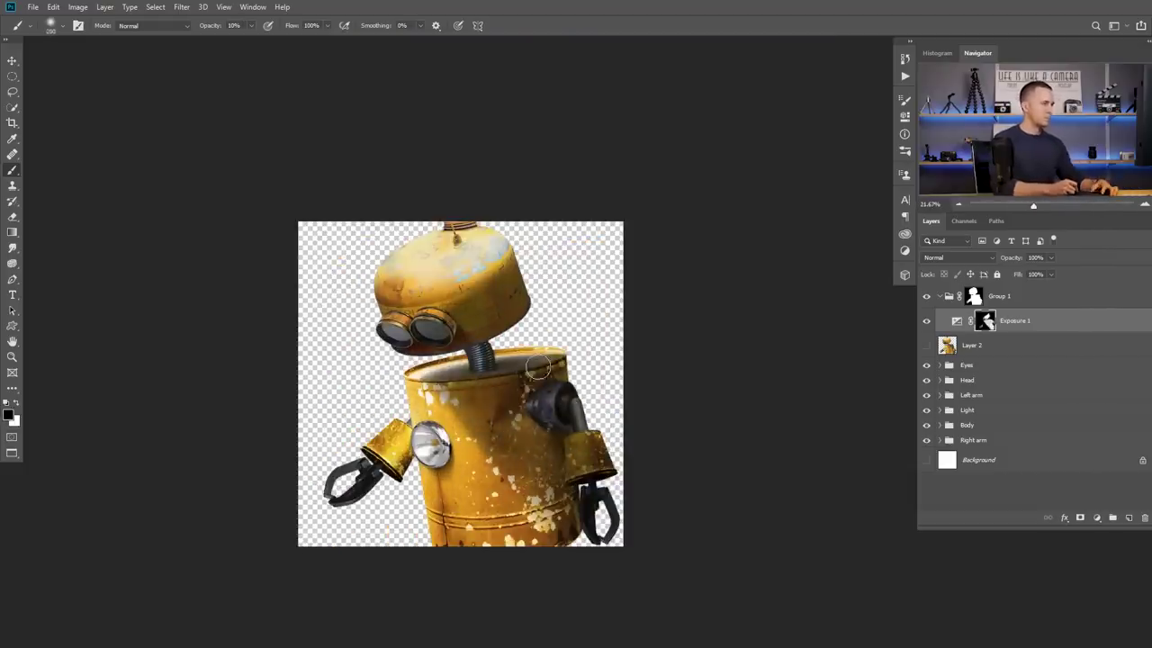
{"action": "scroll", "coordinate": [586, 430], "scroll_direction": "down", "scroll_amount": 3}
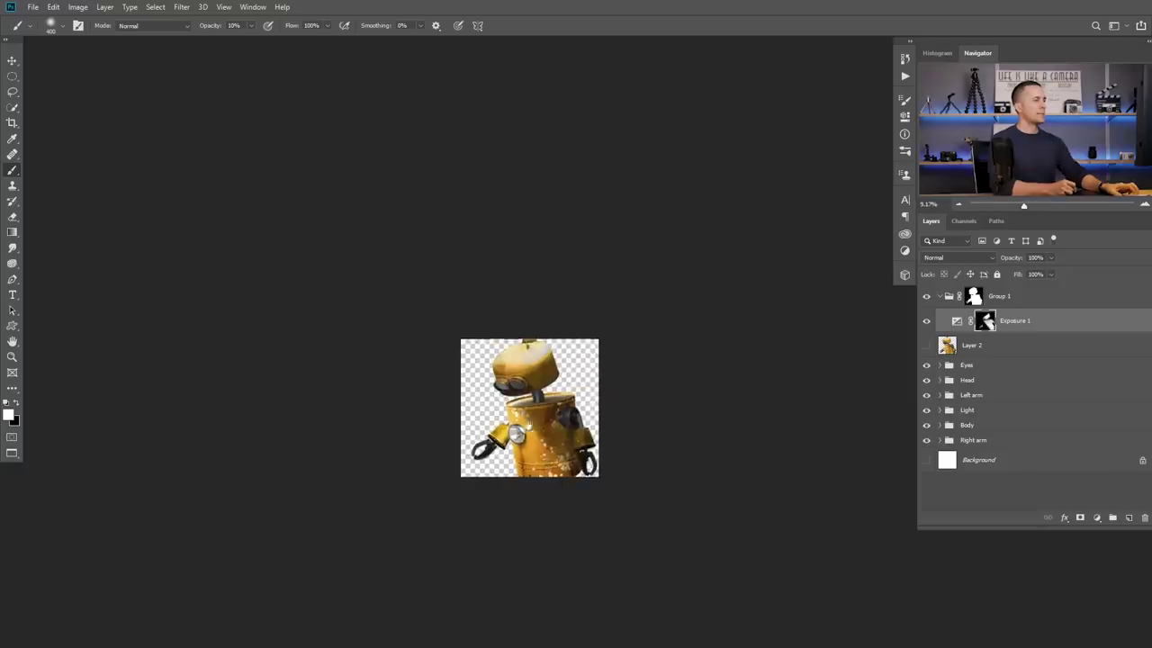
{"action": "scroll", "coordinate": [560, 389], "scroll_direction": "up", "scroll_amount": 3}
{"action": "scroll", "coordinate": [560, 389], "scroll_direction": "up", "scroll_amount": 1}
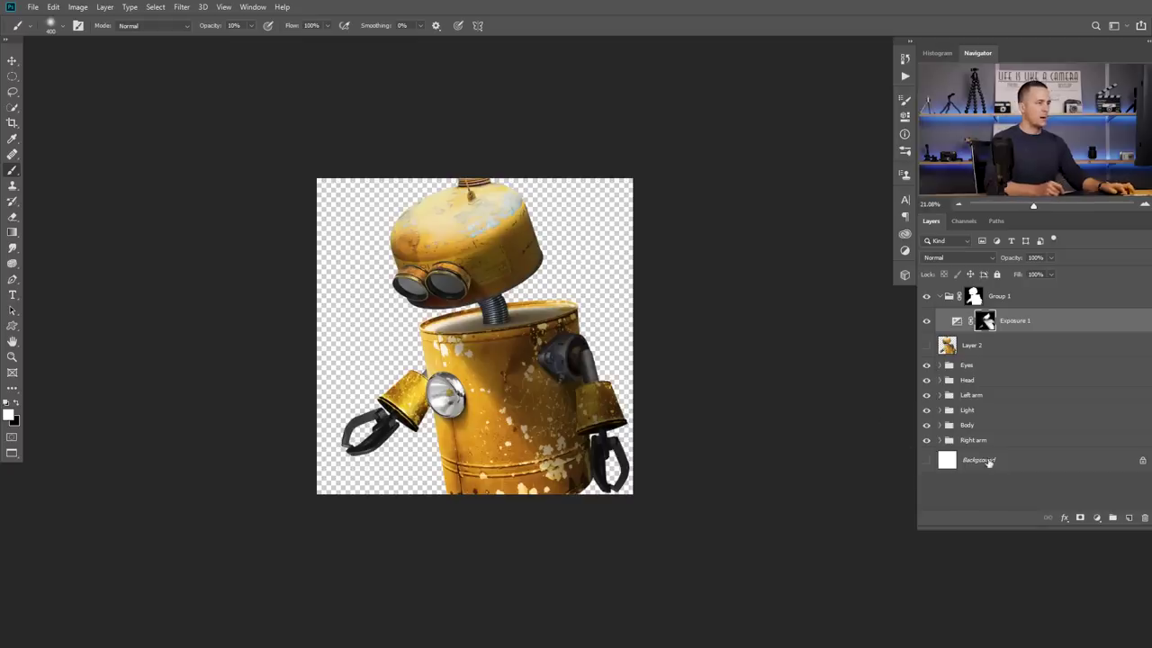
- Place the metal pipes image directly above the Background layer and scale it down to cover the canvas behind the robot
{"action": "left_click", "coordinate": [988, 462]}
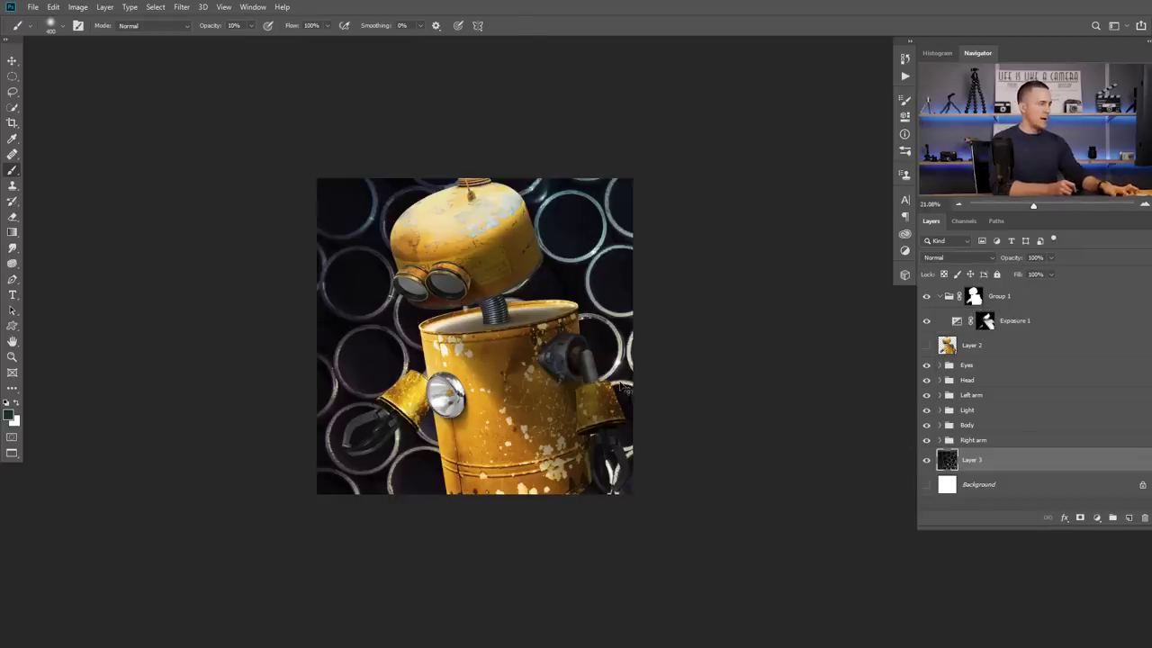
{"action": "key", "text": "ctrl+t"}
{"action": "left_click_drag", "start_coordinate": [316, 177], "coordinate": [538, 328]}
{"action": "left_click_drag", "start_coordinate": [646, 364], "coordinate": [445, 221]}
{"action": "left_click_drag", "start_coordinate": [640, 392], "coordinate": [715, 432]}
{"action": "left_click_drag", "start_coordinate": [647, 320], "coordinate": [648, 387]}
{"action": "left_click_drag", "start_coordinate": [718, 189], "coordinate": [750, 165]}
{"action": "left_click_drag", "start_coordinate": [664, 269], "coordinate": [672, 249]}
{"action": "key", "text": "Return"}
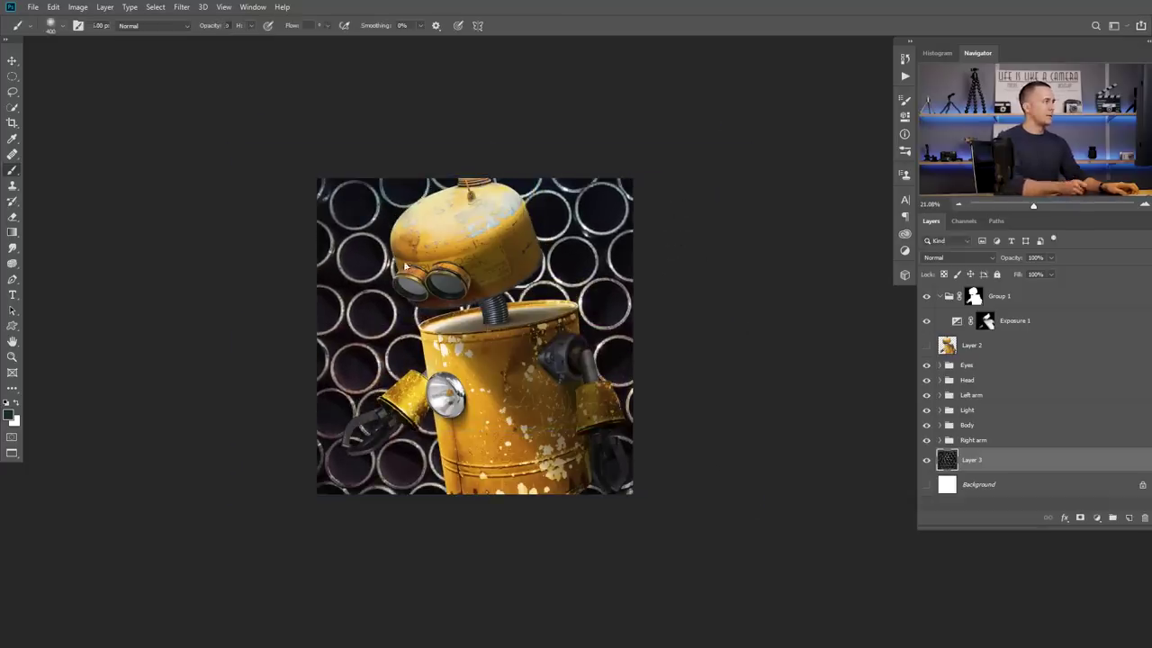
- Apply a Gaussian Blur with a radius of about 90 pixels to the pipes background layer
{"action": "left_click", "coordinate": [183, 8]}
{"action": "mouse_move", "coordinate": [214, 146]}
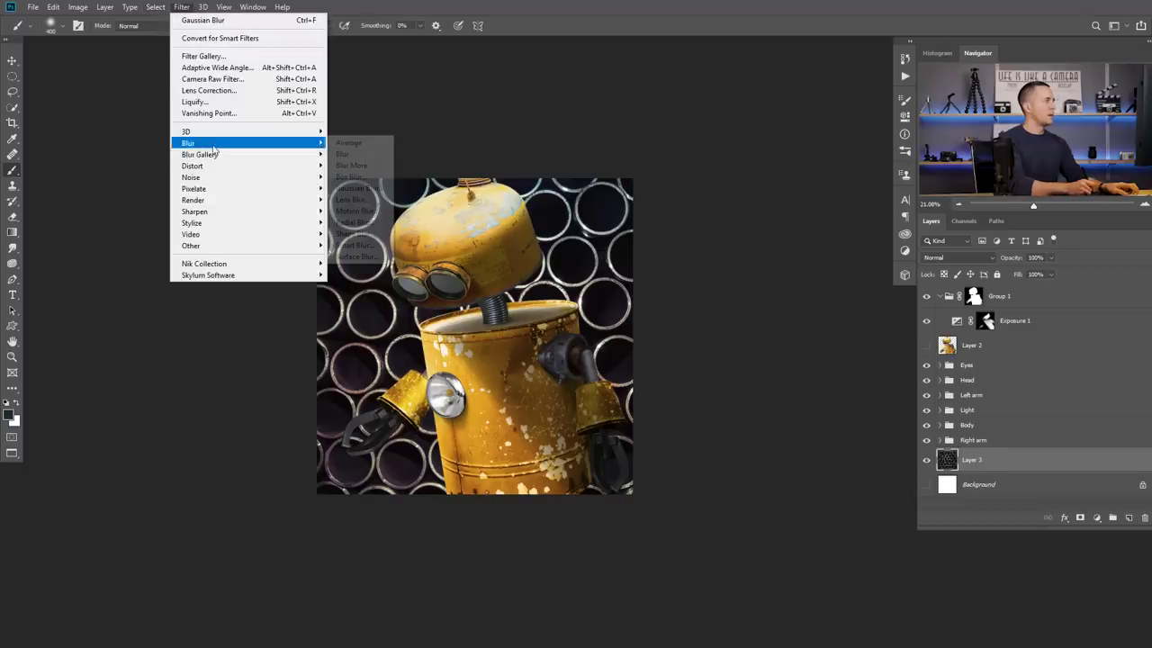
{"action": "left_click", "coordinate": [359, 188]}
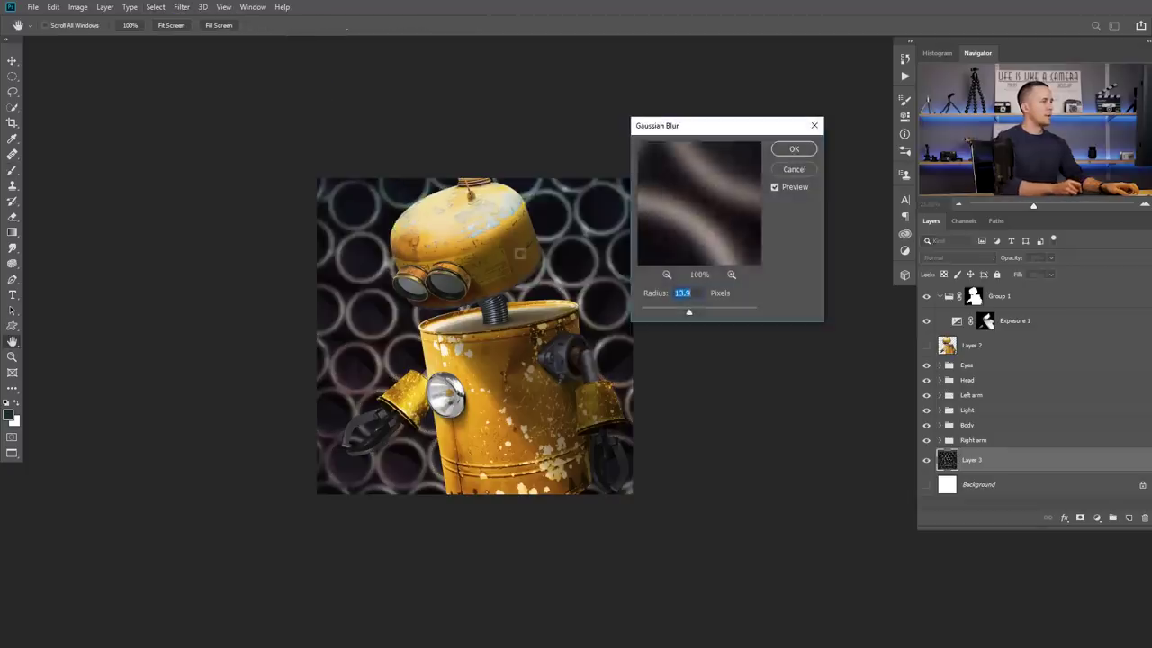
{"action": "left_click_drag", "start_coordinate": [710, 311], "coordinate": [712, 312]}
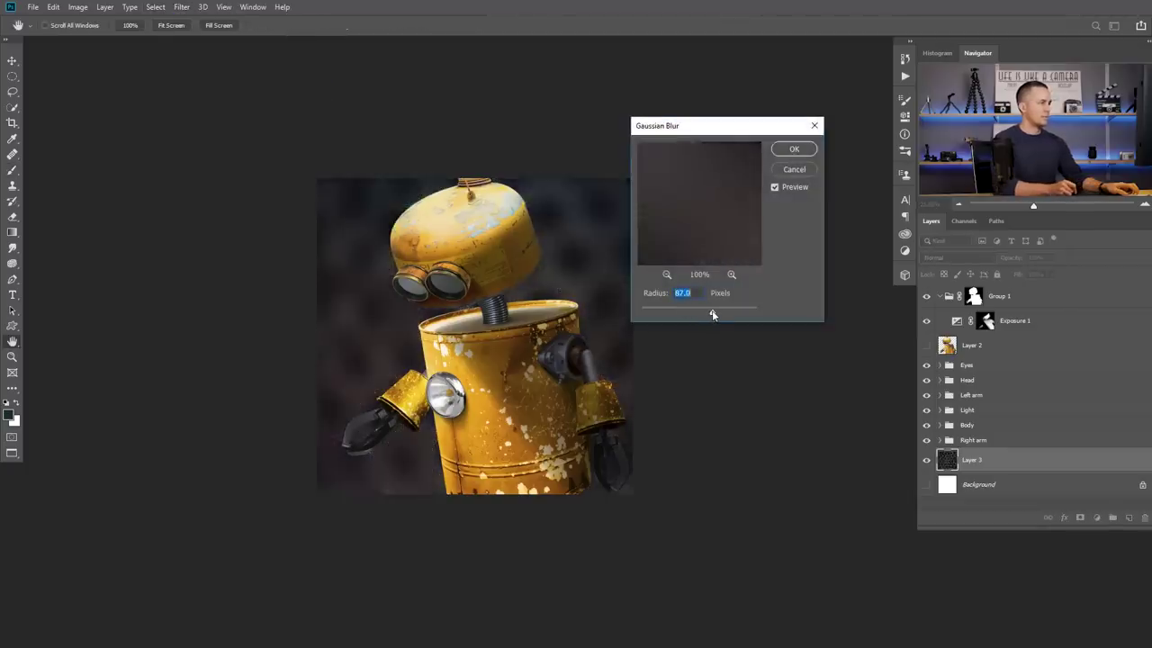
{"action": "scroll", "coordinate": [524, 337], "scroll_direction": "down", "scroll_amount": 2}
{"action": "left_click_drag", "start_coordinate": [525, 337], "coordinate": [470, 338]}
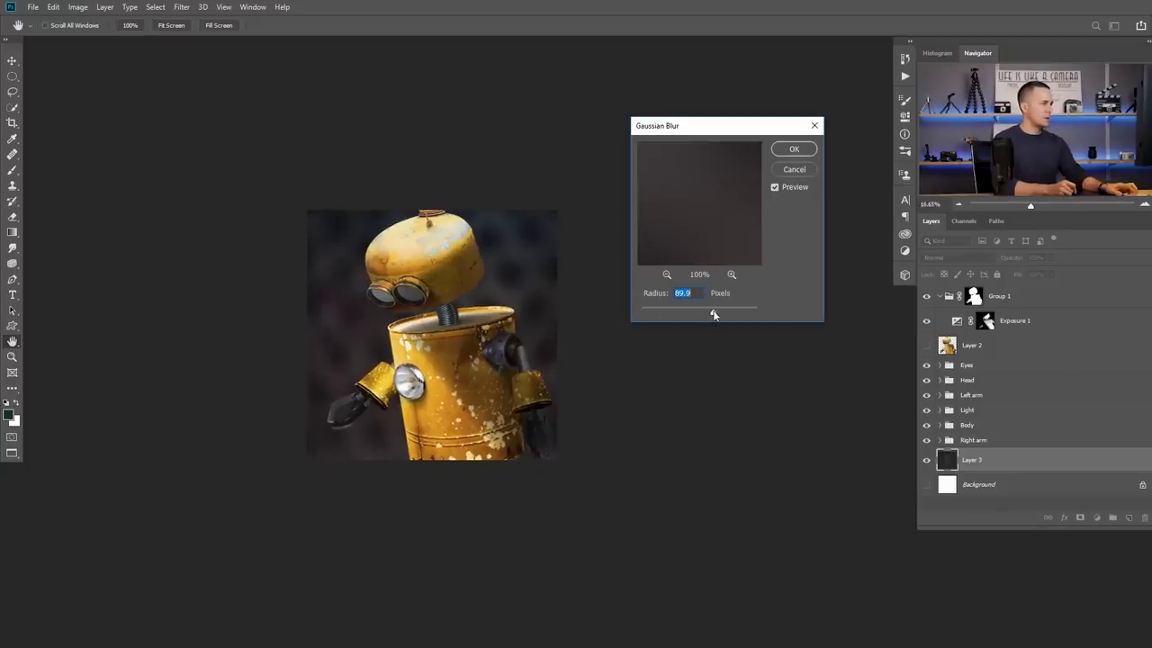
{"action": "left_click_drag", "start_coordinate": [714, 311], "coordinate": [716, 312]}
{"action": "left_click", "coordinate": [791, 150]}
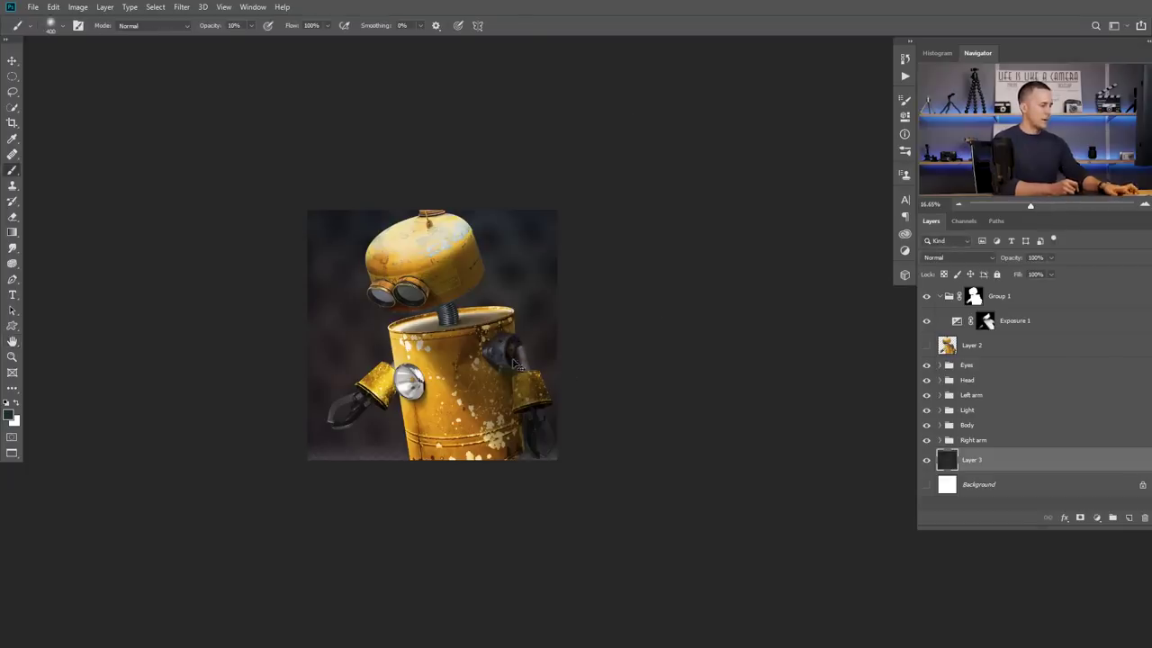
- Enlarge the blurred background layer to about 111.87% so that its faded edges extend beyond the canvas
{"action": "key", "text": "ctrl+t"}
{"action": "left_click_drag", "start_coordinate": [653, 188], "coordinate": [660, 181]}
{"action": "left_click_drag", "start_coordinate": [441, 468], "coordinate": [454, 485]}
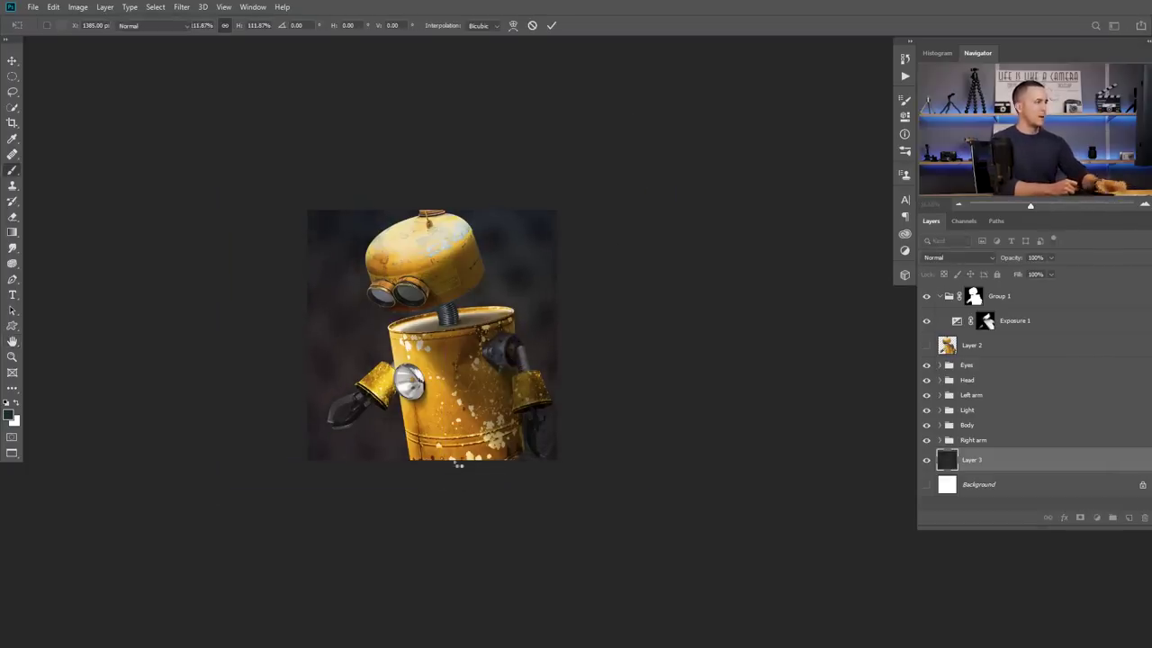
{"action": "left_click_drag", "start_coordinate": [523, 358], "coordinate": [515, 335]}
- Create a new layer, move it out of Group 1 to the top of the stack and name it Eyes Light
{"action": "scroll", "coordinate": [454, 345], "scroll_direction": "up", "scroll_amount": 2}
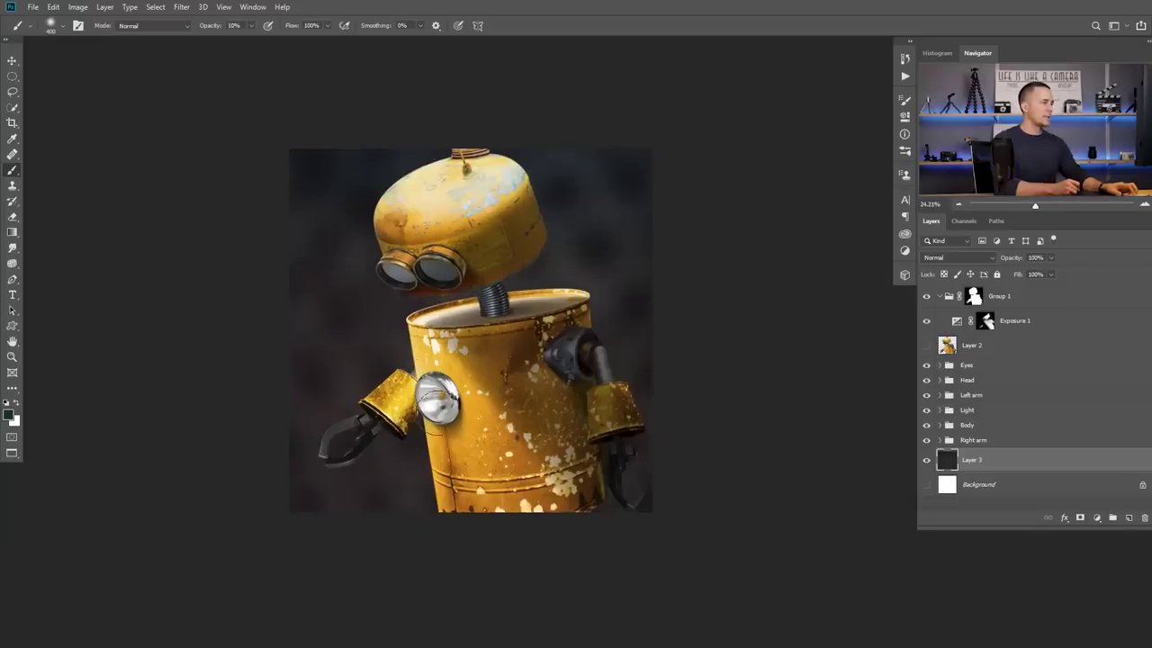
{"action": "scroll", "coordinate": [441, 292], "scroll_direction": "up", "scroll_amount": 1}
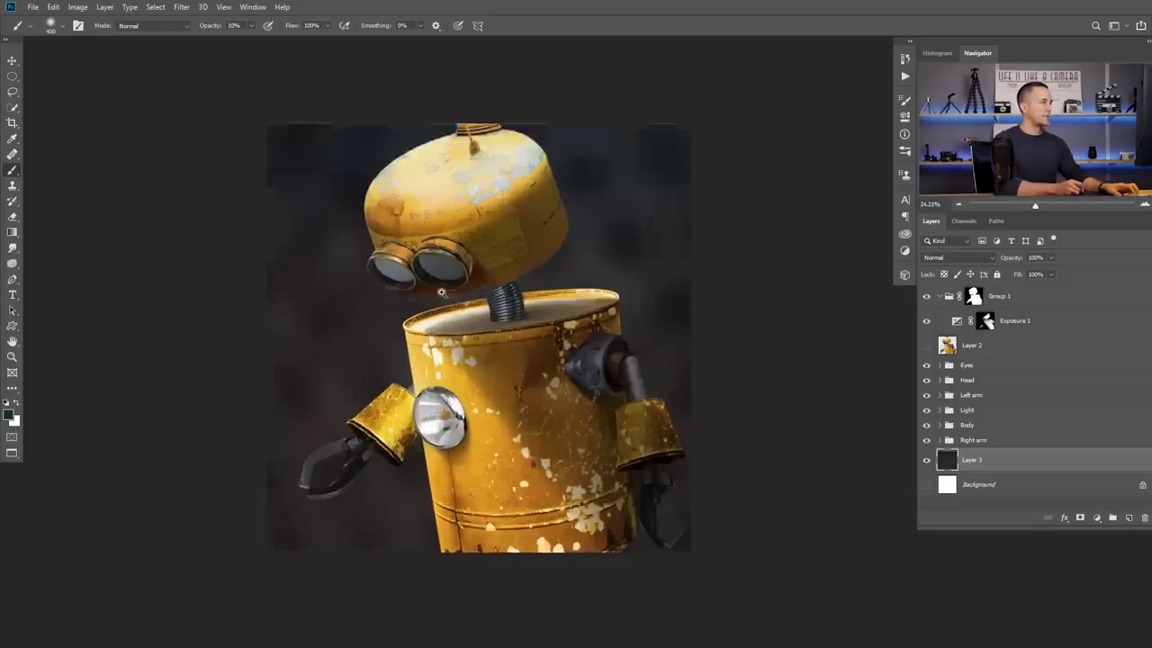
{"action": "scroll", "coordinate": [441, 292], "scroll_direction": "up", "scroll_amount": 2}
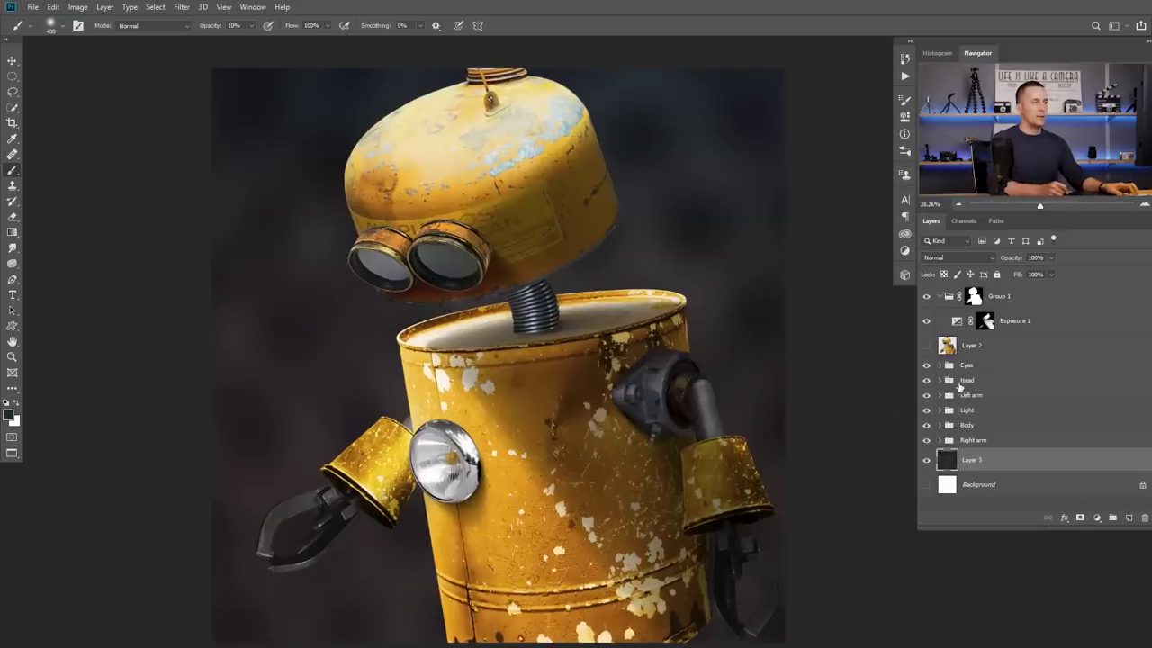
{"action": "left_click", "coordinate": [951, 299]}
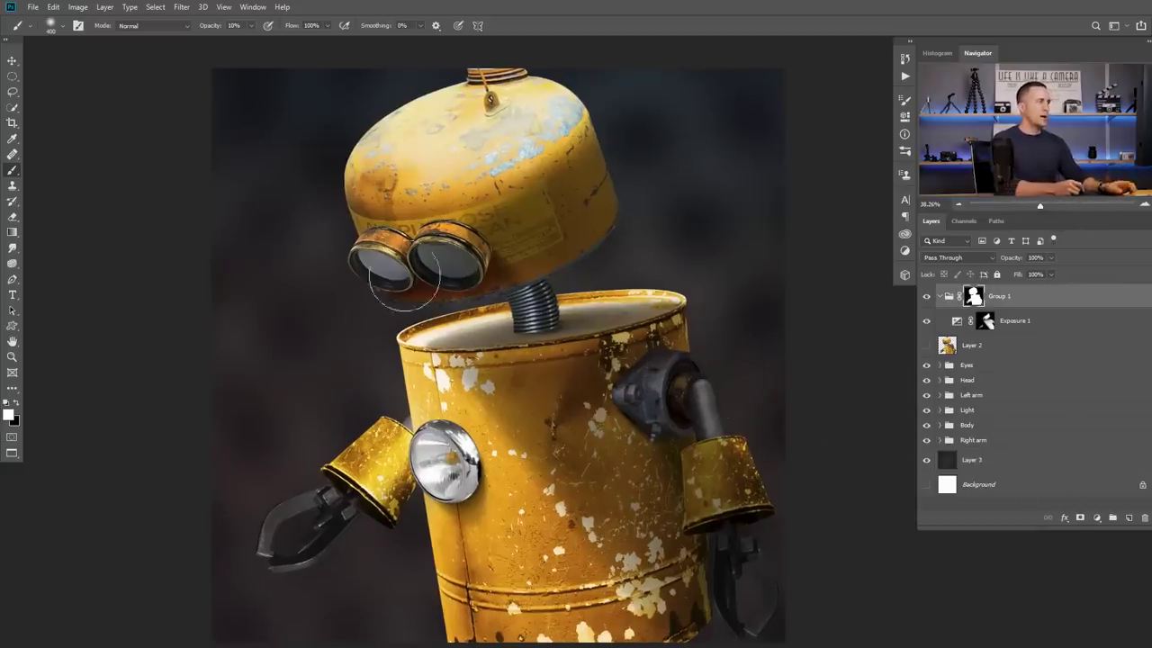
{"action": "left_click", "coordinate": [1129, 520]}
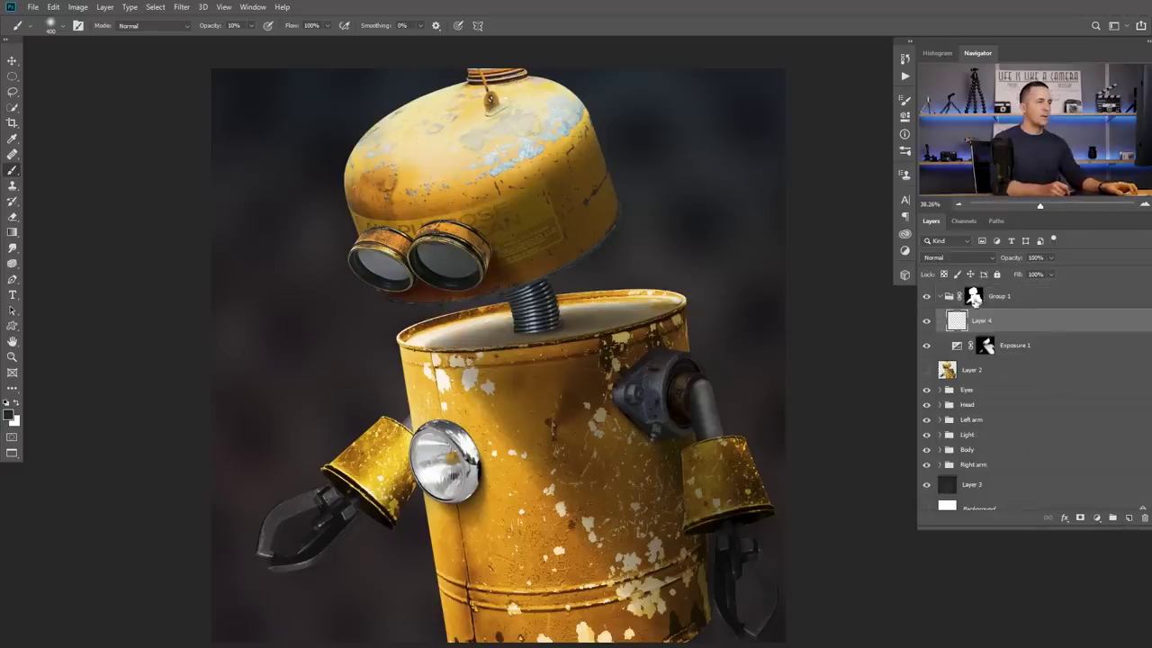
{"action": "left_click_drag", "start_coordinate": [957, 321], "coordinate": [959, 288]}
{"action": "double_click", "coordinate": [970, 297]}
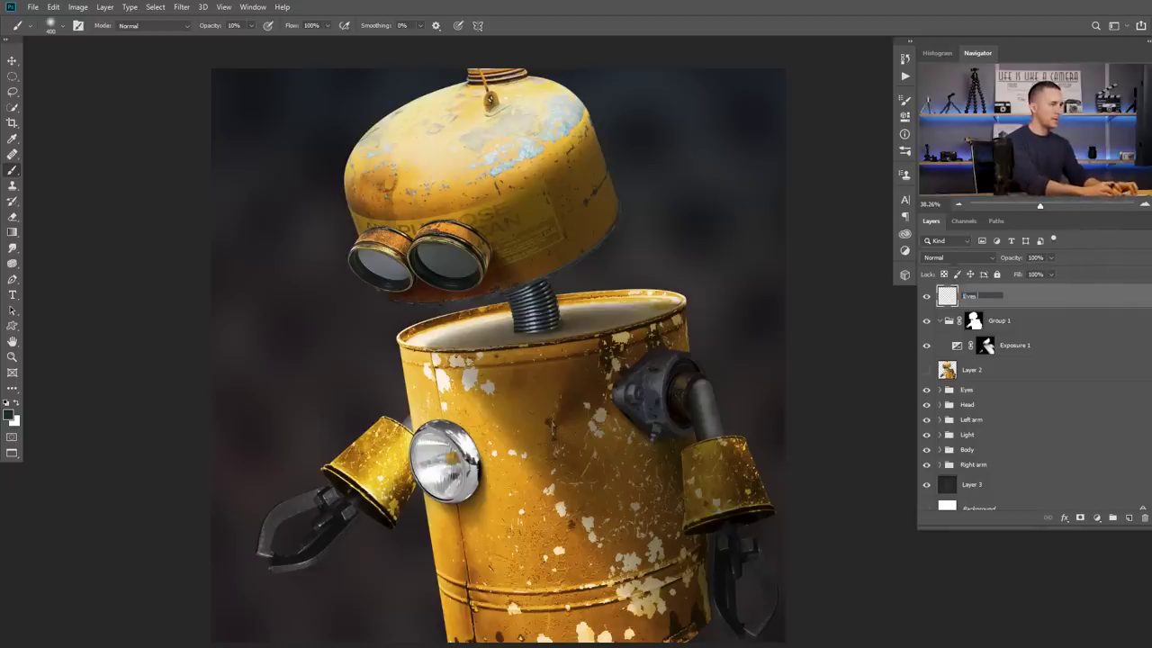
{"action": "type", "text": "Eyes Light"}
{"action": "key", "text": "Return"}
- Fill the larger goggle lens with solid white on the Eyes Light layer, using a 40 px brush at 66% hardness and 100% opacity
{"action": "left_click_drag", "start_coordinate": [410, 279], "coordinate": [463, 285]}
{"action": "key", "text": "x"}
{"action": "key", "text": "bracketleft"}
{"action": "key", "text": "bracketleft"}
{"action": "key", "text": "bracketleft"}
{"action": "key", "text": "bracketleft"}
{"action": "key", "text": "bracketleft"}
{"action": "key", "text": "bracketleft"}
{"action": "key", "text": "bracketleft"}
{"action": "key", "text": "bracketleft"}
{"action": "key", "text": "bracketleft"}
{"action": "key", "text": "bracketleft"}
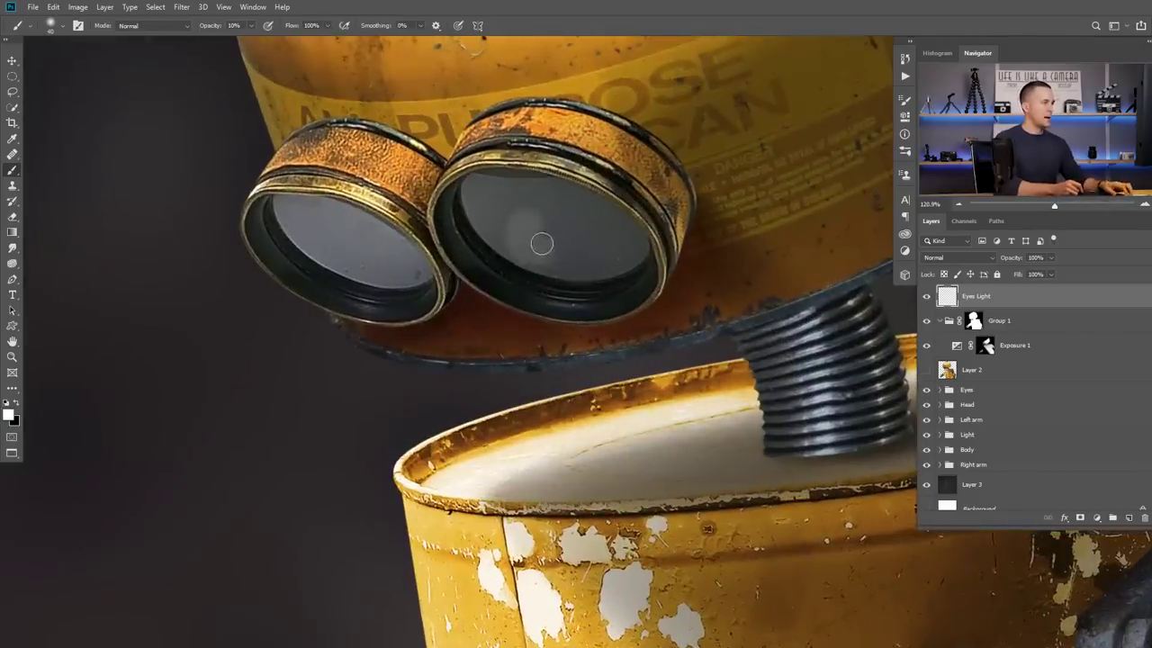
{"action": "right_click", "coordinate": [546, 241]}
{"action": "left_click", "coordinate": [657, 244]}
{"action": "left_click", "coordinate": [531, 226]}
{"action": "key", "text": "ctrl+z"}
{"action": "key", "text": "0"}
{"action": "scroll", "coordinate": [494, 205], "scroll_direction": "up", "scroll_amount": 3}
{"action": "mouse_move", "coordinate": [489, 193]}
{"action": "left_mouse_down"}
{"action": "mouse_move", "coordinate": [493, 202]}
{"action": "mouse_move", "coordinate": [480, 180]}
{"action": "mouse_move", "coordinate": [478, 200]}
{"action": "mouse_move", "coordinate": [507, 252]}
{"action": "mouse_move", "coordinate": [592, 282]}
{"action": "mouse_move", "coordinate": [631, 284]}
{"action": "mouse_move", "coordinate": [673, 259]}
{"action": "mouse_move", "coordinate": [657, 231]}
{"action": "left_mouse_up"}
{"action": "right_click", "coordinate": [658, 231]}
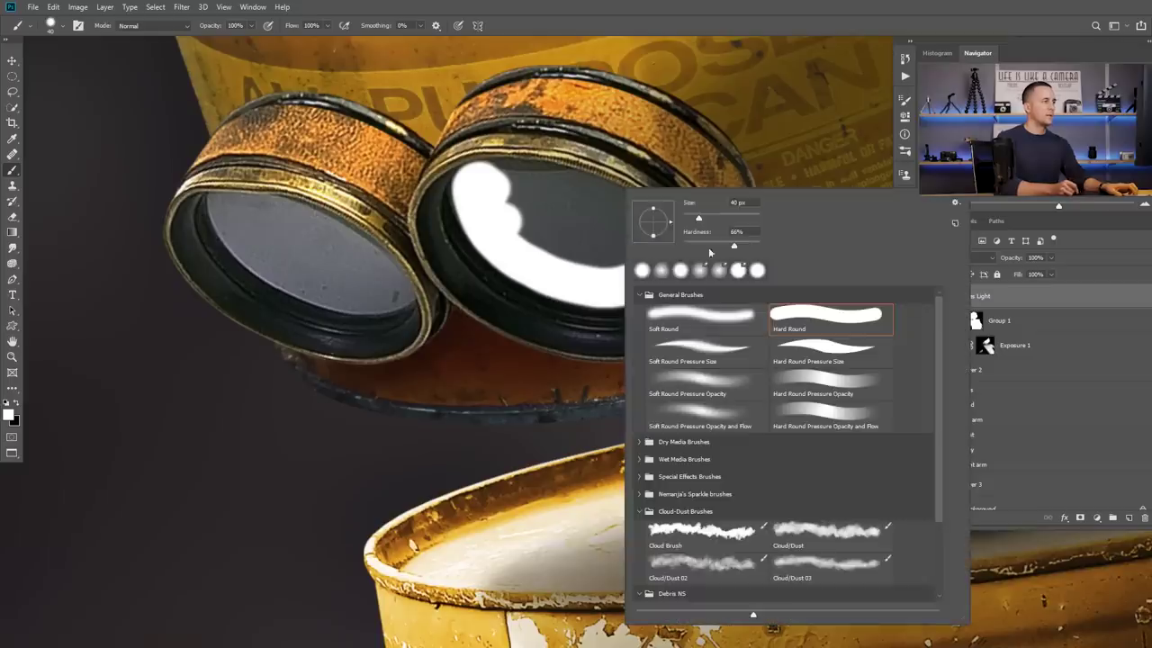
{"action": "mouse_move", "coordinate": [587, 225]}
{"action": "left_mouse_down"}
{"action": "mouse_move", "coordinate": [602, 248]}
{"action": "mouse_move", "coordinate": [527, 224]}
{"action": "mouse_move", "coordinate": [486, 183]}
{"action": "mouse_move", "coordinate": [511, 177]}
{"action": "left_mouse_up"}
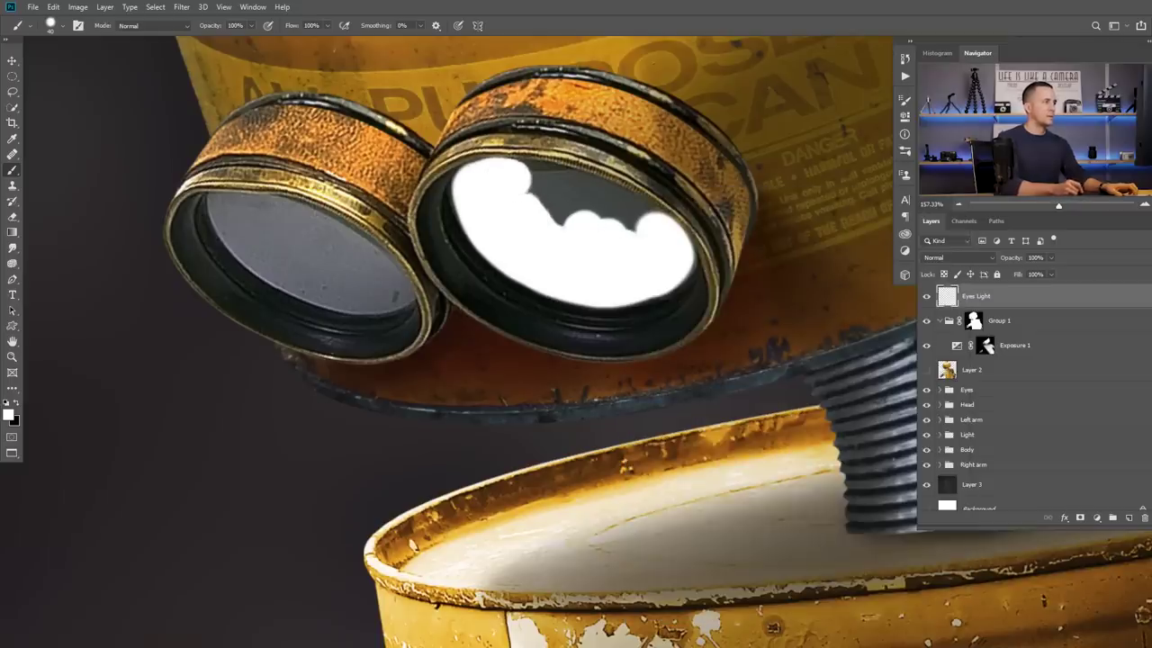
{"action": "mouse_move", "coordinate": [646, 229]}
{"action": "left_mouse_down"}
{"action": "mouse_move", "coordinate": [576, 187]}
{"action": "mouse_move", "coordinate": [503, 181]}
{"action": "mouse_move", "coordinate": [556, 212]}
{"action": "mouse_move", "coordinate": [564, 231]}
{"action": "mouse_move", "coordinate": [671, 247]}
{"action": "mouse_move", "coordinate": [536, 181]}
{"action": "mouse_move", "coordinate": [674, 260]}
{"action": "mouse_move", "coordinate": [561, 277]}
{"action": "left_mouse_up"}
- Fill the smaller goggle lens with solid white using a smaller brush
{"action": "mouse_move", "coordinate": [363, 210]}
{"action": "left_mouse_down"}
{"action": "mouse_move", "coordinate": [420, 279]}
{"action": "mouse_move", "coordinate": [571, 322]}
{"action": "mouse_move", "coordinate": [551, 296]}
{"action": "mouse_move", "coordinate": [478, 263]}
{"action": "left_mouse_up"}
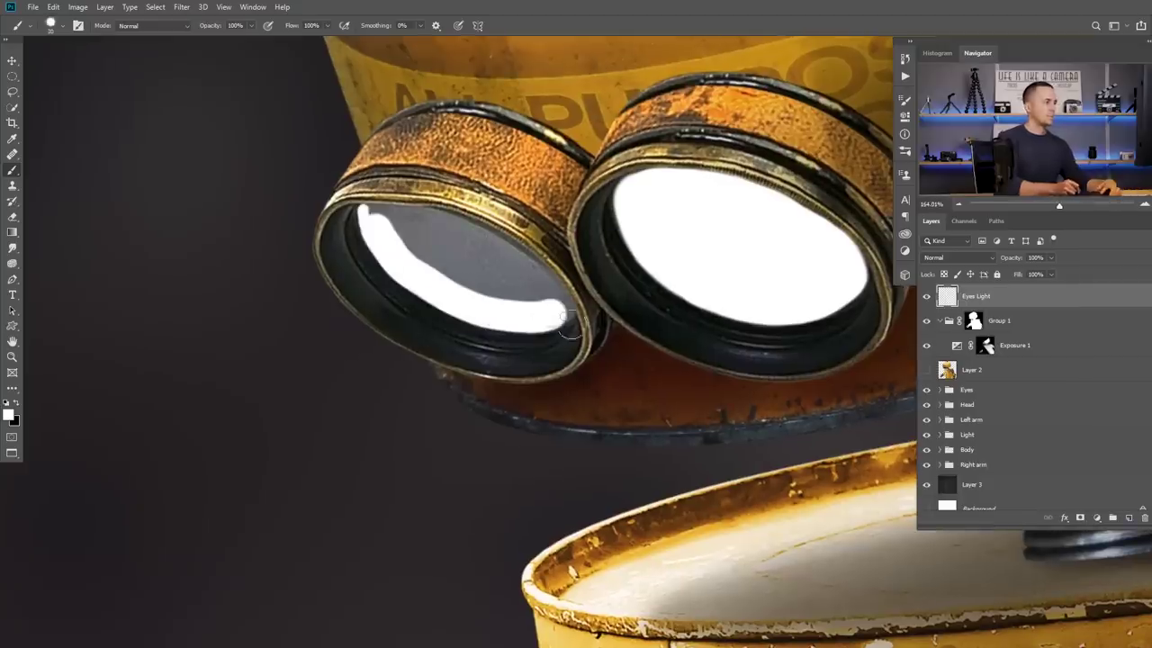
{"action": "left_click_drag", "start_coordinate": [548, 288], "coordinate": [426, 285]}
{"action": "scroll", "coordinate": [510, 279], "scroll_direction": "down", "scroll_amount": 8}
{"action": "scroll", "coordinate": [426, 284], "scroll_direction": "up", "scroll_amount": 1}
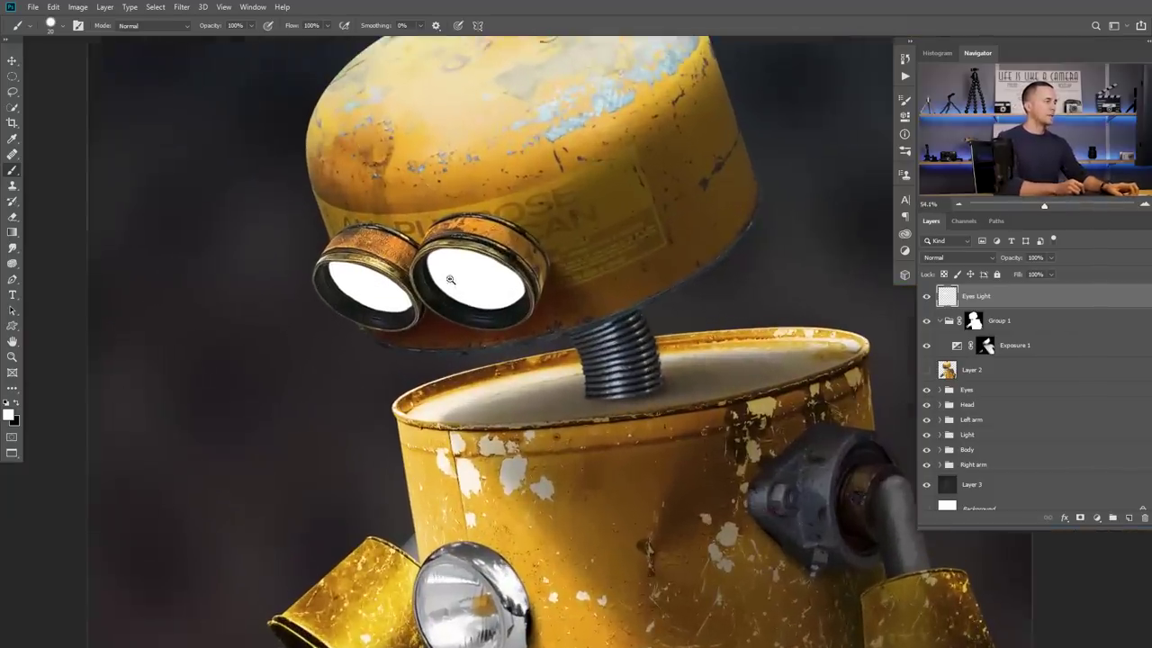
- Add a Screen-mode Outer Glow to the Eyes Light layer and compare the eyes with and without it
{"action": "double_click", "coordinate": [1035, 296]}
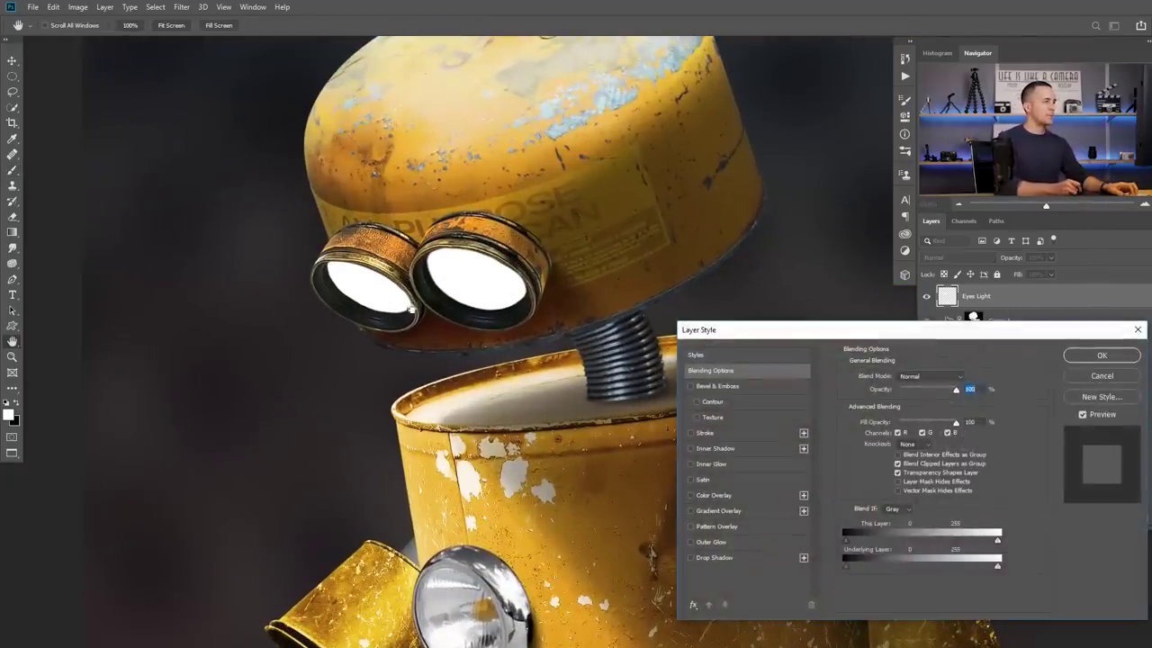
{"action": "left_click_drag", "start_coordinate": [809, 333], "coordinate": [697, 282]}
{"action": "left_click", "coordinate": [586, 513]}
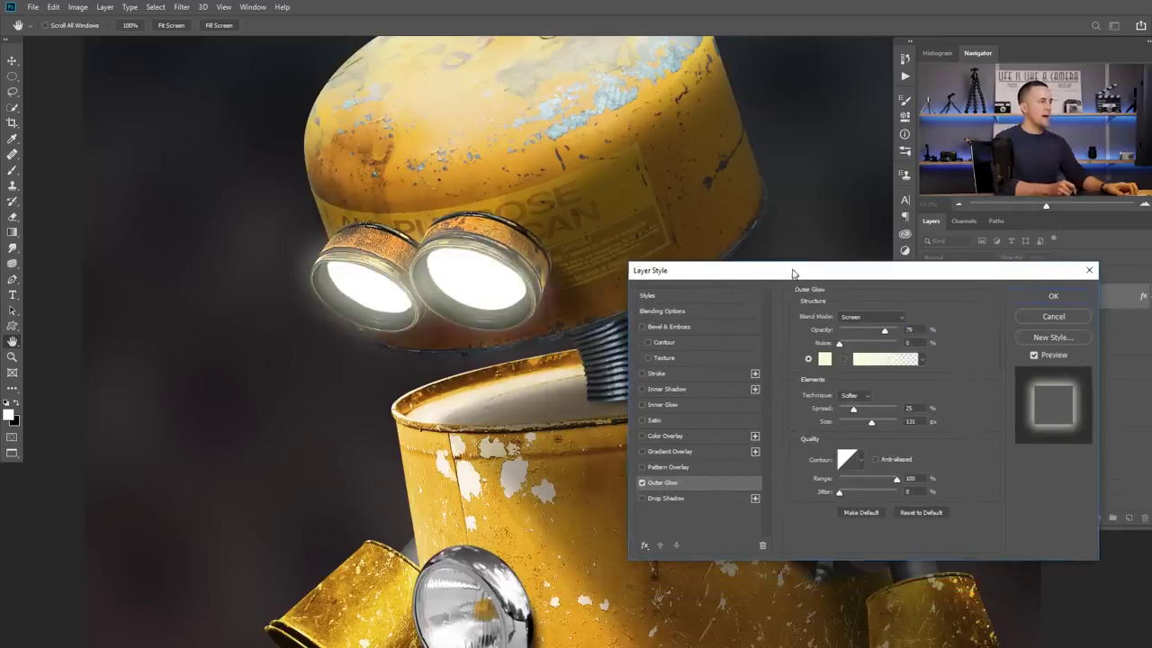
{"action": "left_click", "coordinate": [640, 484]}
{"action": "left_click", "coordinate": [640, 483]}
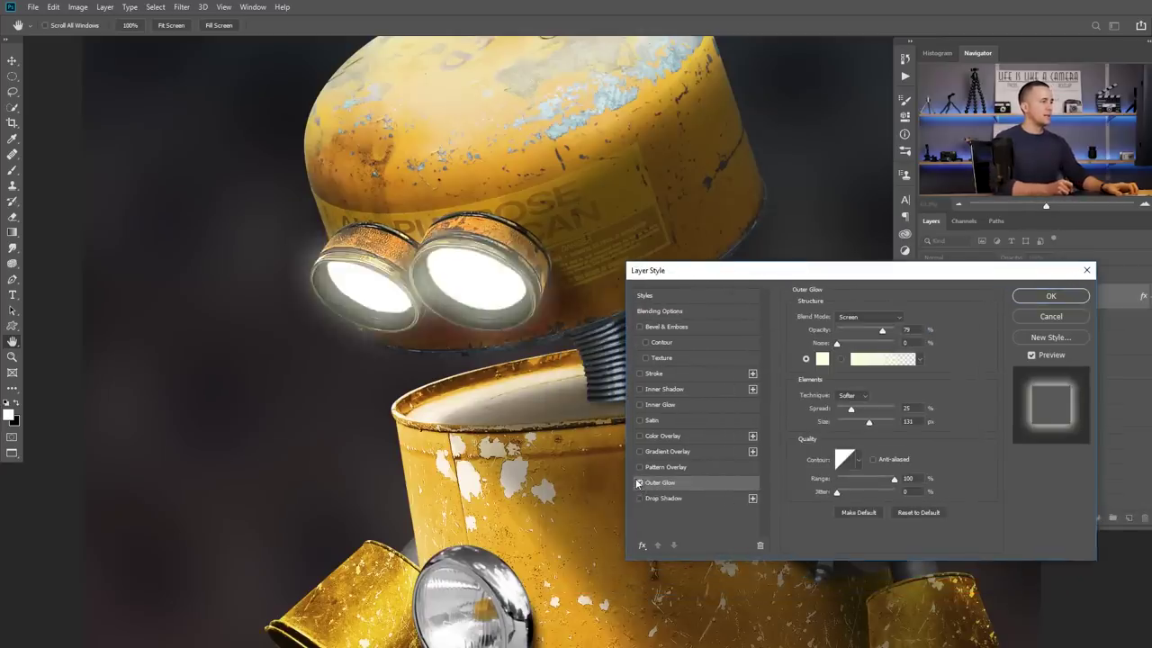
- Set the Outer Glow's spread to 24% and its size to 125 px, and apply the layer style
{"action": "scroll", "coordinate": [482, 396], "scroll_direction": "down", "scroll_amount": 6}
{"action": "scroll", "coordinate": [493, 380], "scroll_direction": "up", "scroll_amount": 4}
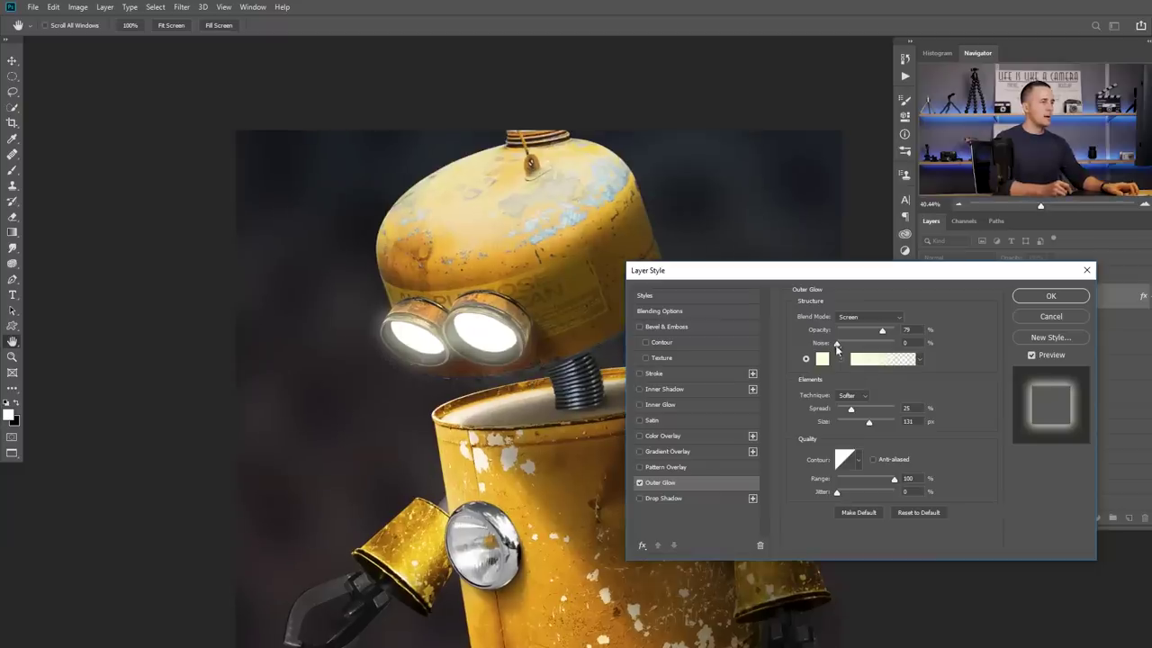
{"action": "mouse_move", "coordinate": [880, 423]}
{"action": "left_mouse_down"}
{"action": "mouse_move", "coordinate": [852, 410]}
{"action": "mouse_move", "coordinate": [868, 423]}
{"action": "left_mouse_up"}
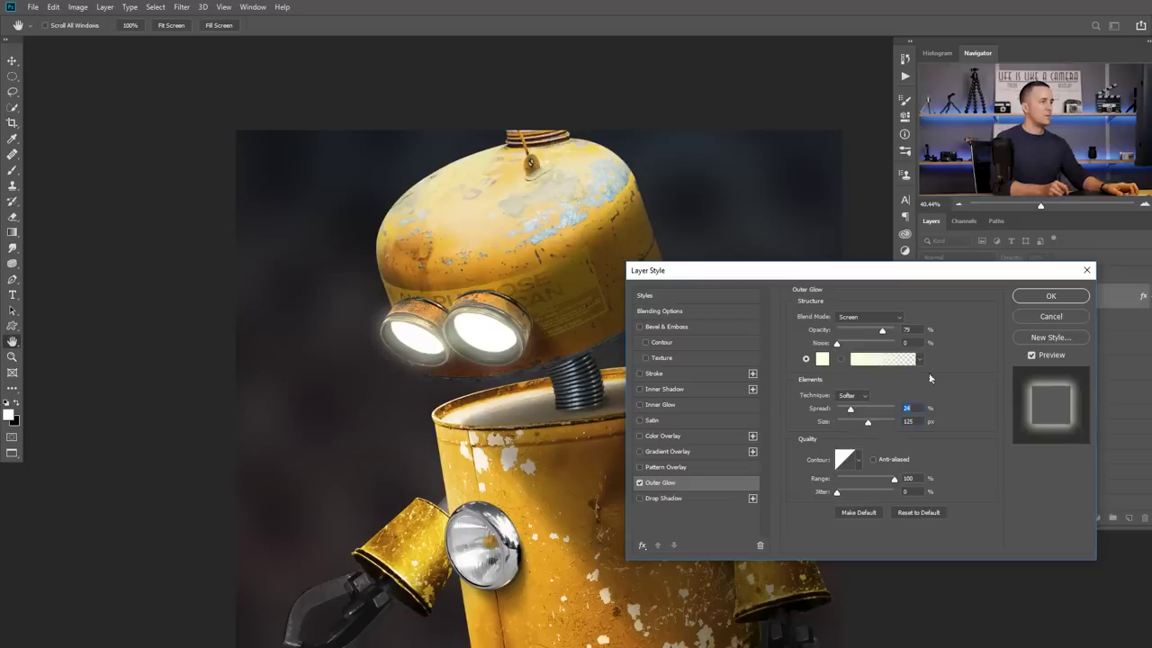
{"action": "left_click", "coordinate": [1040, 299]}
- Create a new layer named Eyes Beam above the Eyes Light layer
{"action": "left_click_drag", "start_coordinate": [600, 359], "coordinate": [545, 333]}
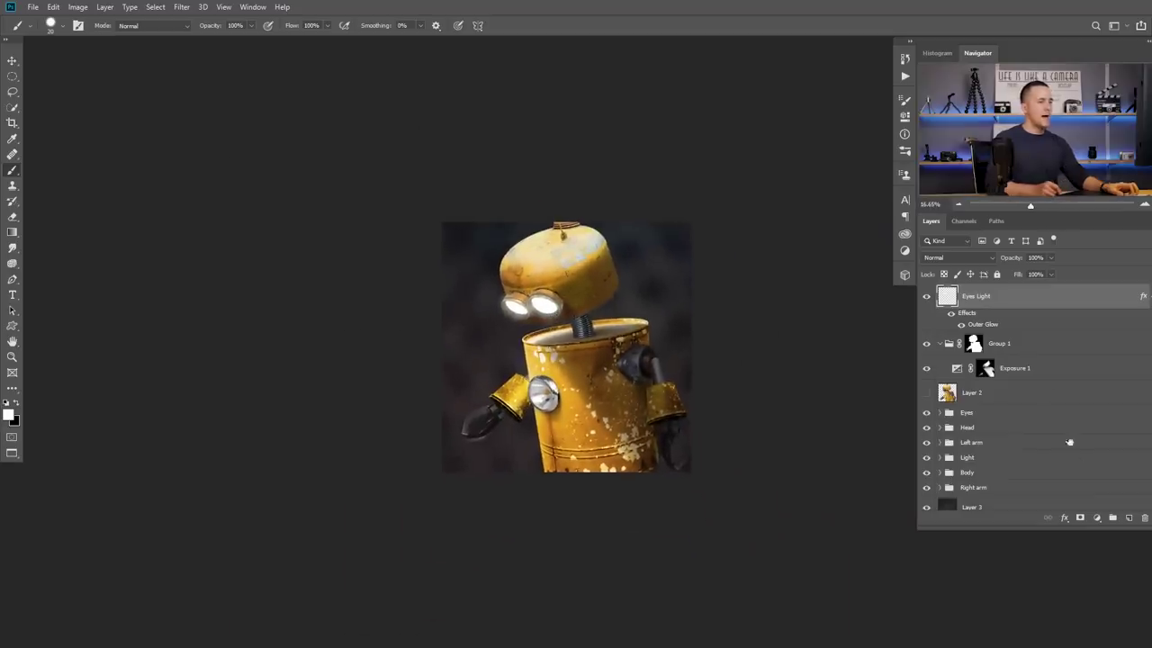
{"action": "left_click", "coordinate": [1131, 520]}
{"action": "double_click", "coordinate": [971, 294]}
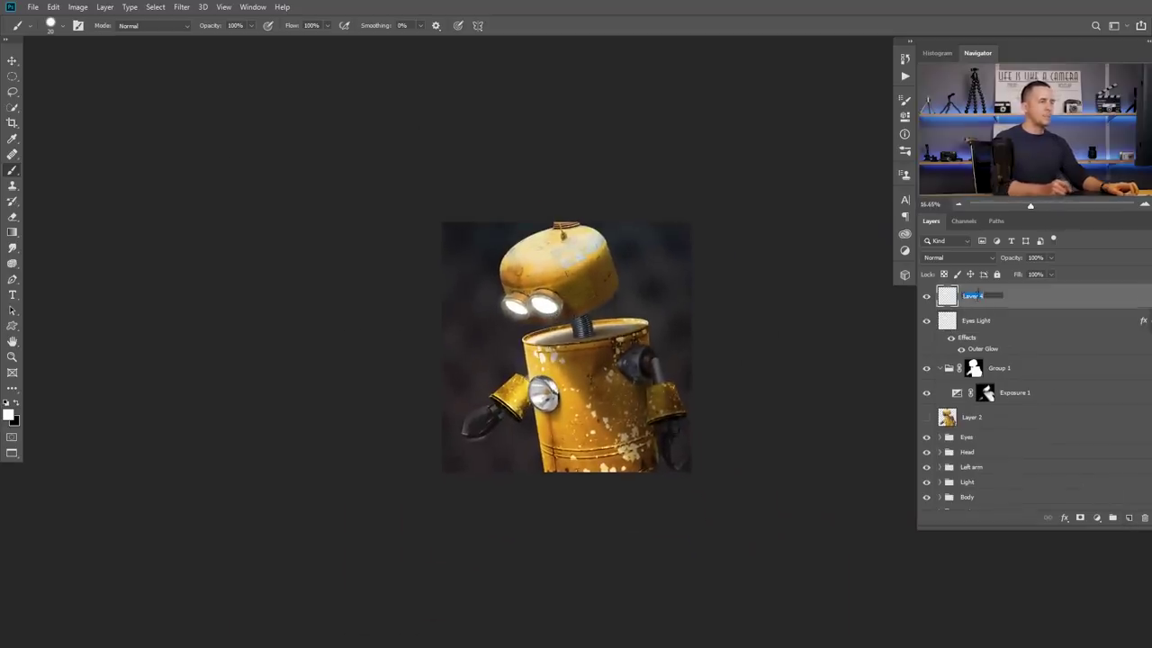
{"action": "type", "text": "Eyes Be"}
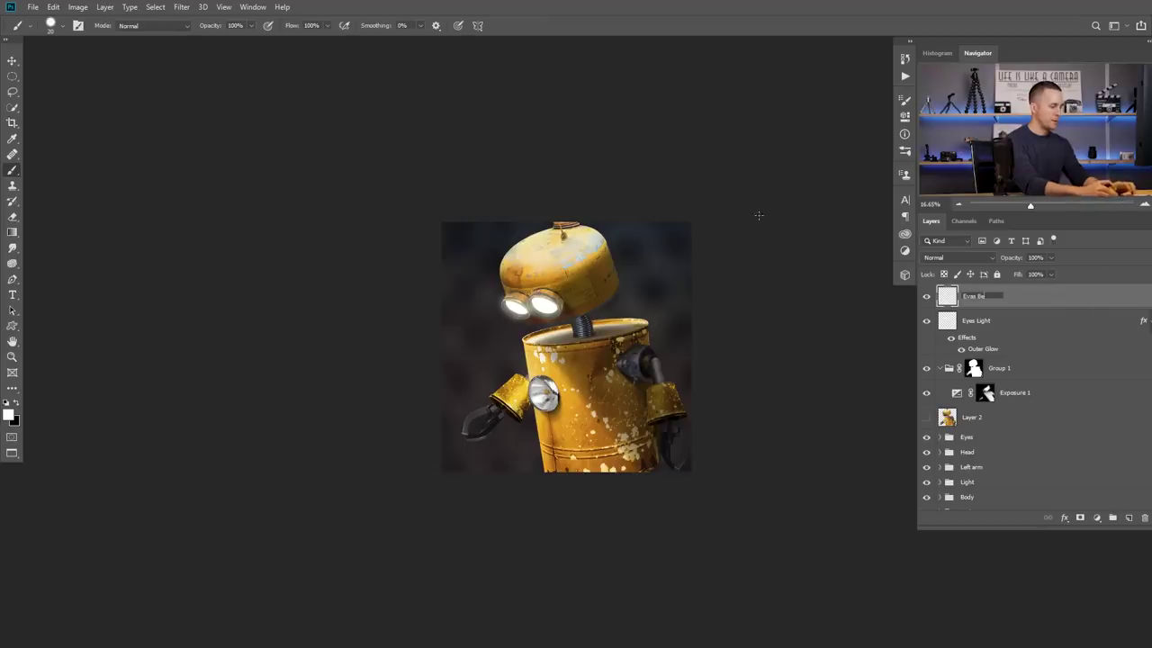
{"action": "key", "text": "Return"}
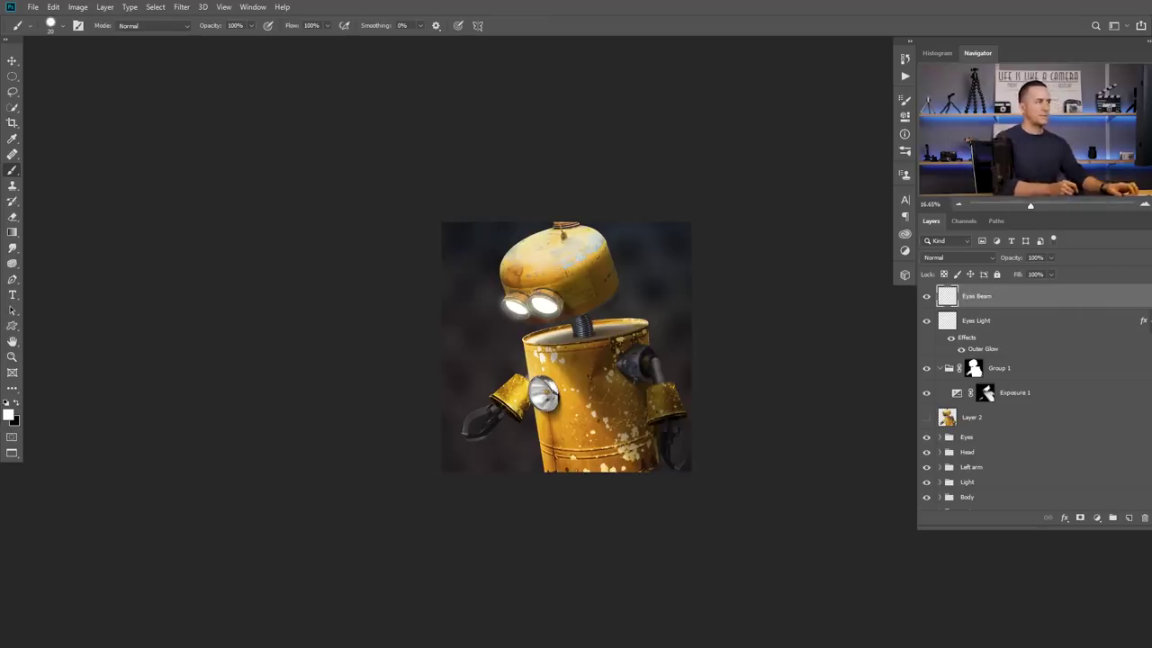
- Enlarge the white brush and soften its hardness for painting light beams, testing it with a stroke below the larger eye
{"action": "scroll", "coordinate": [583, 306], "scroll_direction": "up", "scroll_amount": 3}
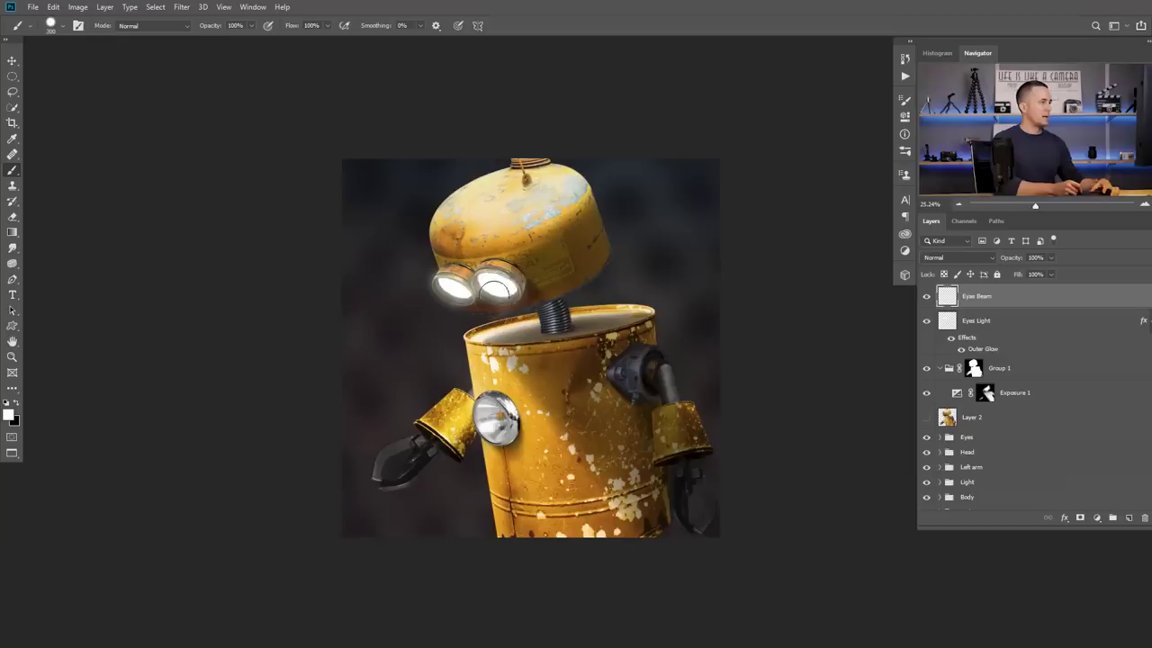
{"action": "right_click", "coordinate": [497, 288]}
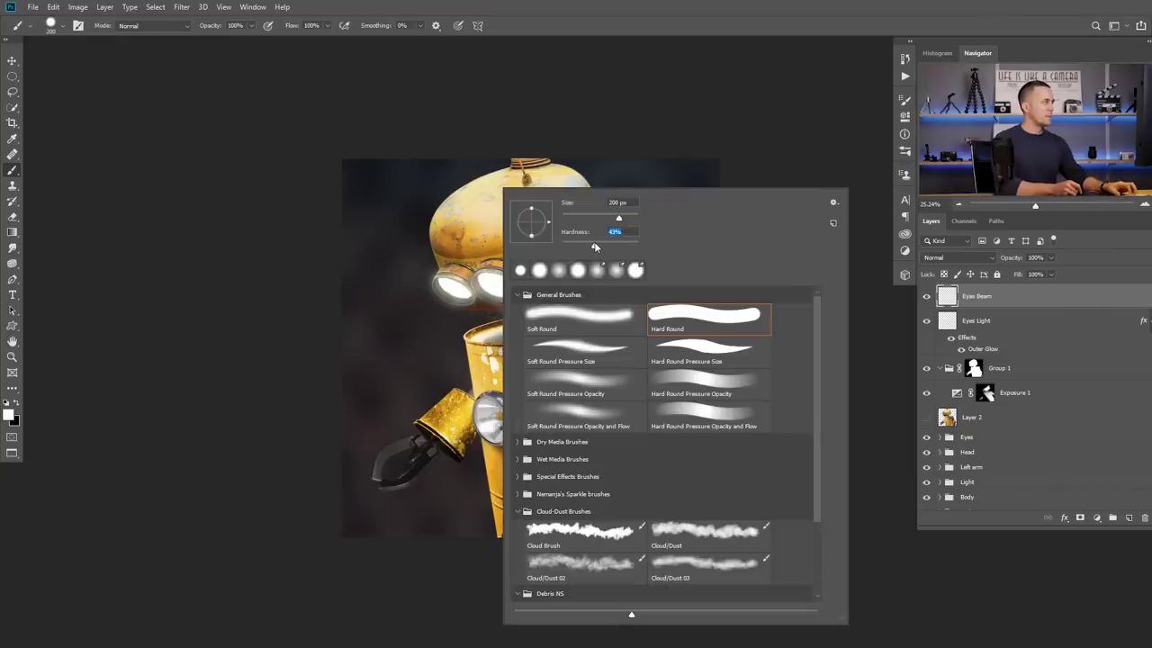
{"action": "key", "text": "Return"}
{"action": "left_click_drag", "start_coordinate": [487, 298], "coordinate": [454, 385]}
{"action": "key", "text": "ctrl+z"}
{"action": "right_click", "coordinate": [499, 288]}
{"action": "key", "text": "Return"}
- Try freehand white beam strokes running down from the larger eye and undo them
{"action": "left_click_drag", "start_coordinate": [486, 277], "coordinate": [484, 360]}
{"action": "key", "text": "ctrl+z"}
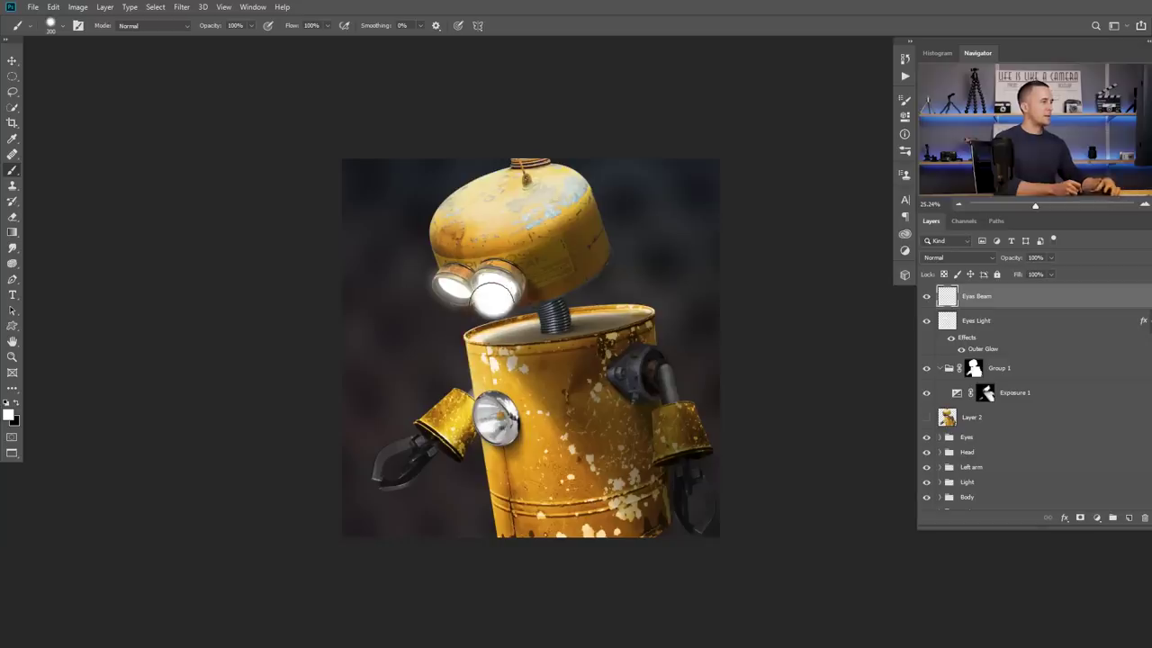
{"action": "left_click_drag", "start_coordinate": [491, 284], "coordinate": [461, 394]}
{"action": "key", "text": "ctrl+z"}
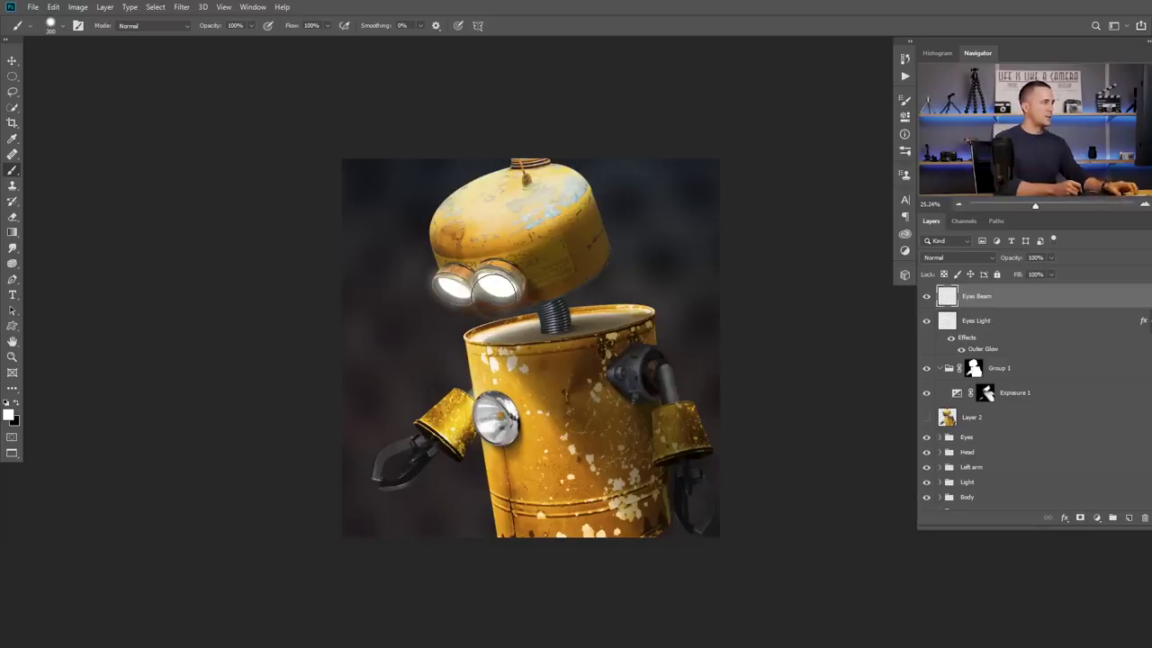
- Paint a straight white beam from the larger eye past the canvas's lower edge with a 300 px brush, and nudge it into place
{"action": "left_click", "coordinate": [500, 295]}
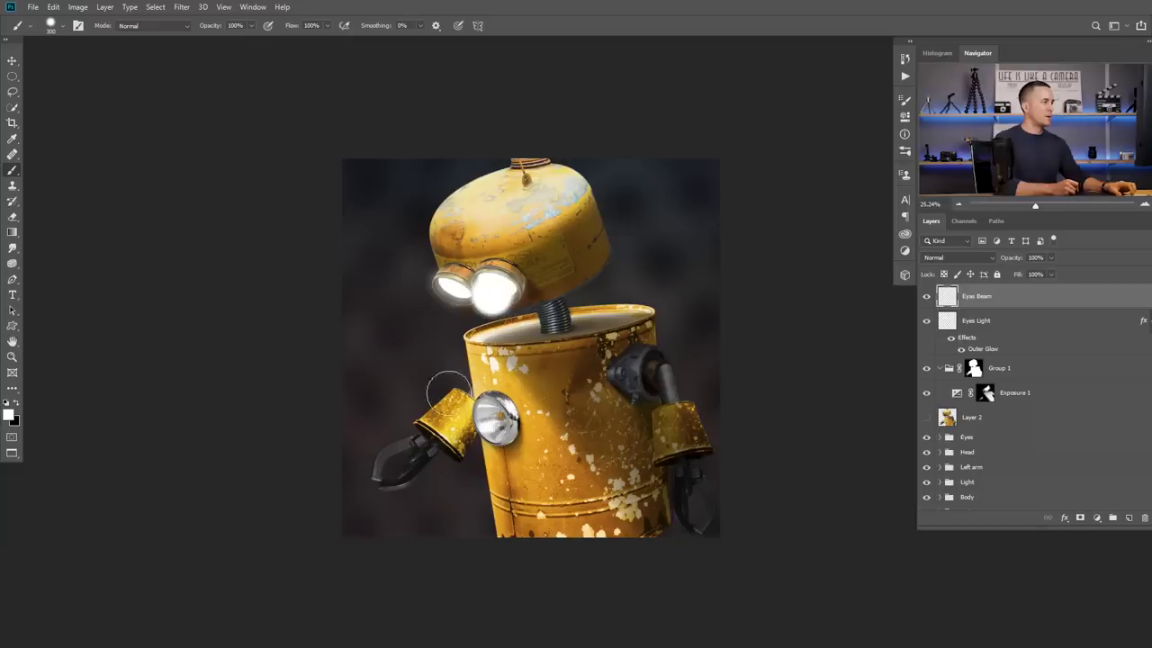
{"action": "left_click", "coordinate": [391, 552], "text": "shift"}
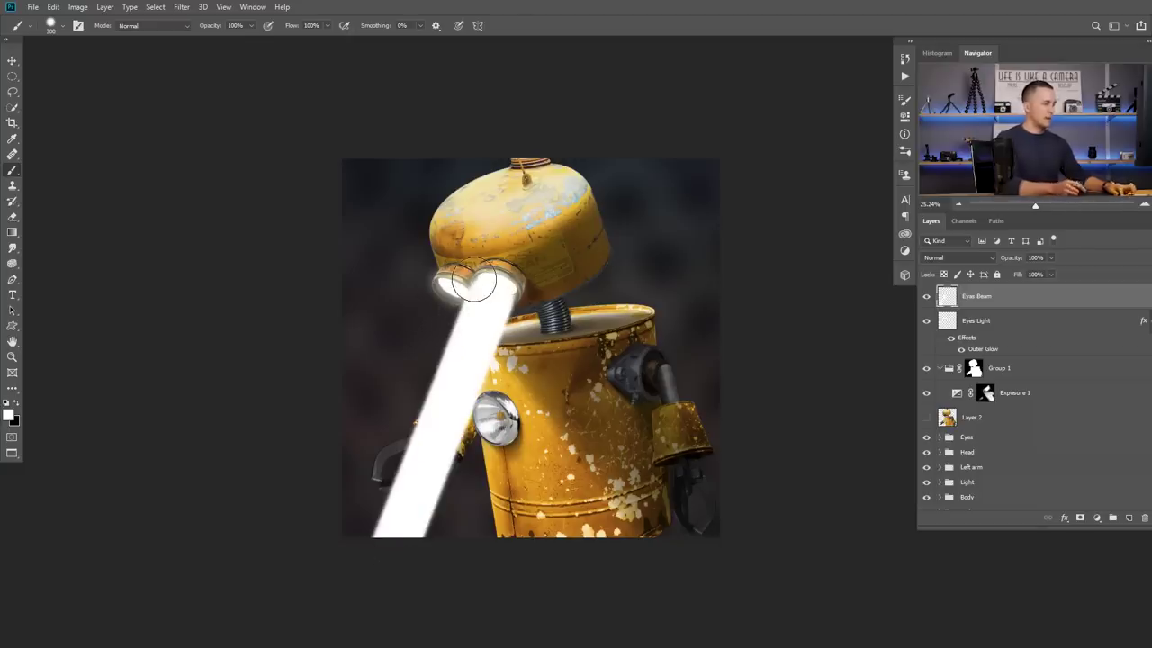
{"action": "key", "text": "v"}
{"action": "mouse_move", "coordinate": [490, 329]}
{"action": "left_mouse_down"}
{"action": "mouse_move", "coordinate": [496, 288]}
{"action": "mouse_move", "coordinate": [492, 326]}
{"action": "left_mouse_up"}
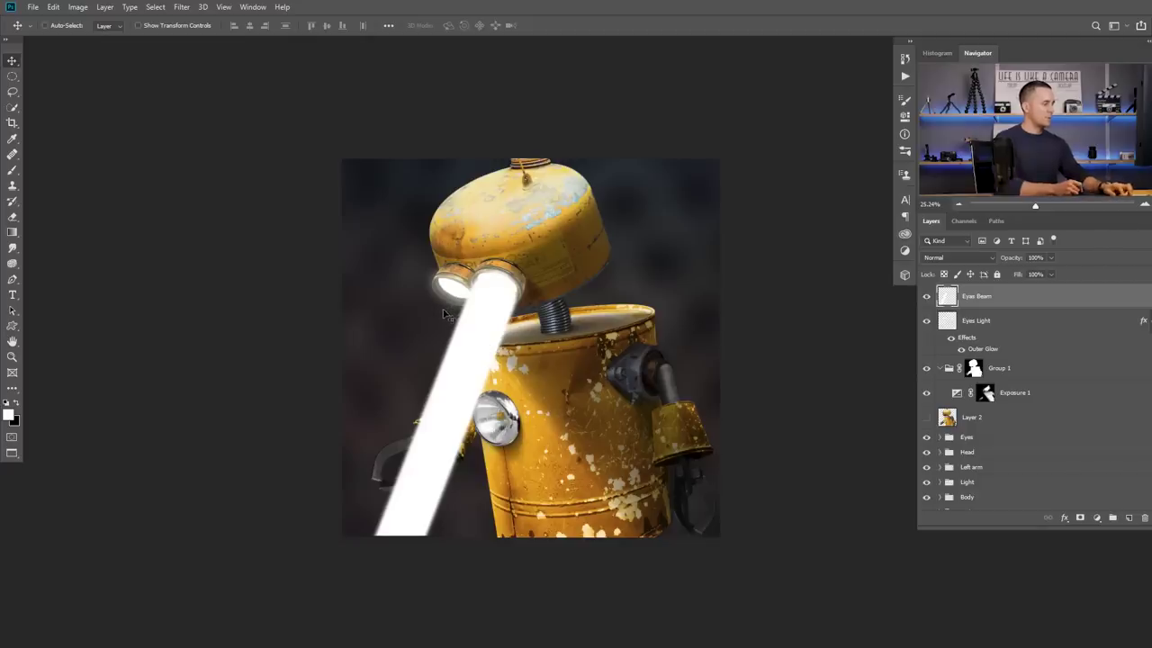
- Paint a second straight white beam from the smaller eye past the canvas edge with a 250 px brush
{"action": "key", "text": "b"}
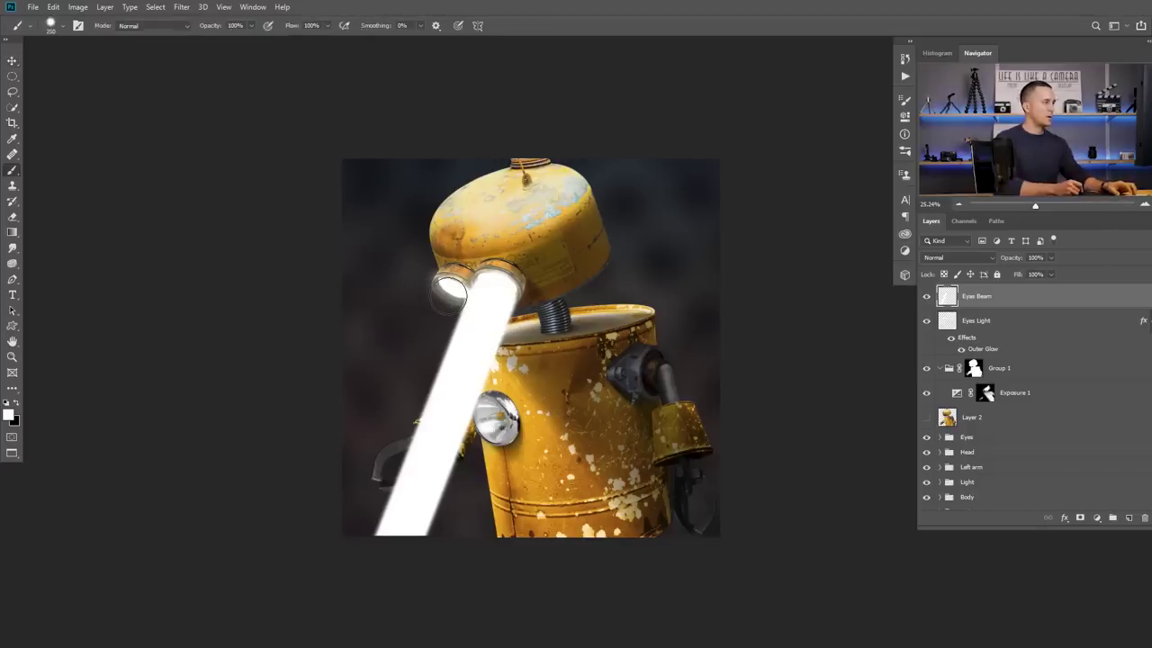
{"action": "left_click", "coordinate": [321, 495], "text": "shift"}
{"action": "left_click_drag", "start_coordinate": [422, 397], "coordinate": [407, 418]}
- Add a layer mask to Eyes Beam and fade both beams away from the eyes with a black-to-white linear gradient
{"action": "left_click", "coordinate": [1079, 518]}
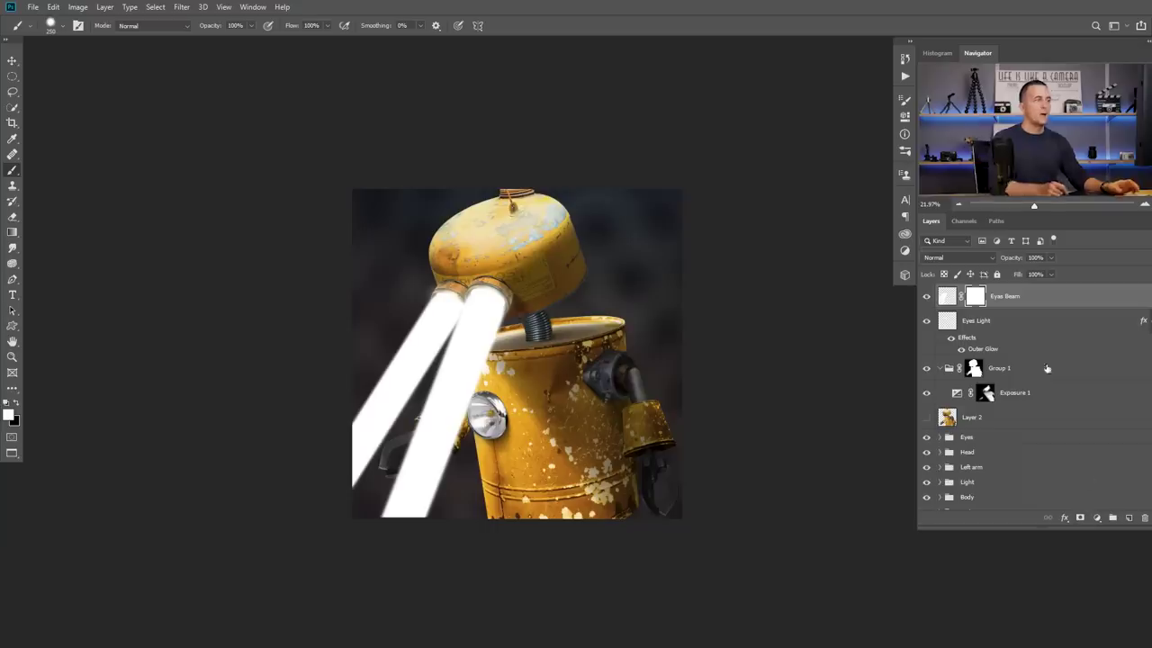
{"action": "left_click", "coordinate": [12, 233]}
{"action": "key", "text": "x"}
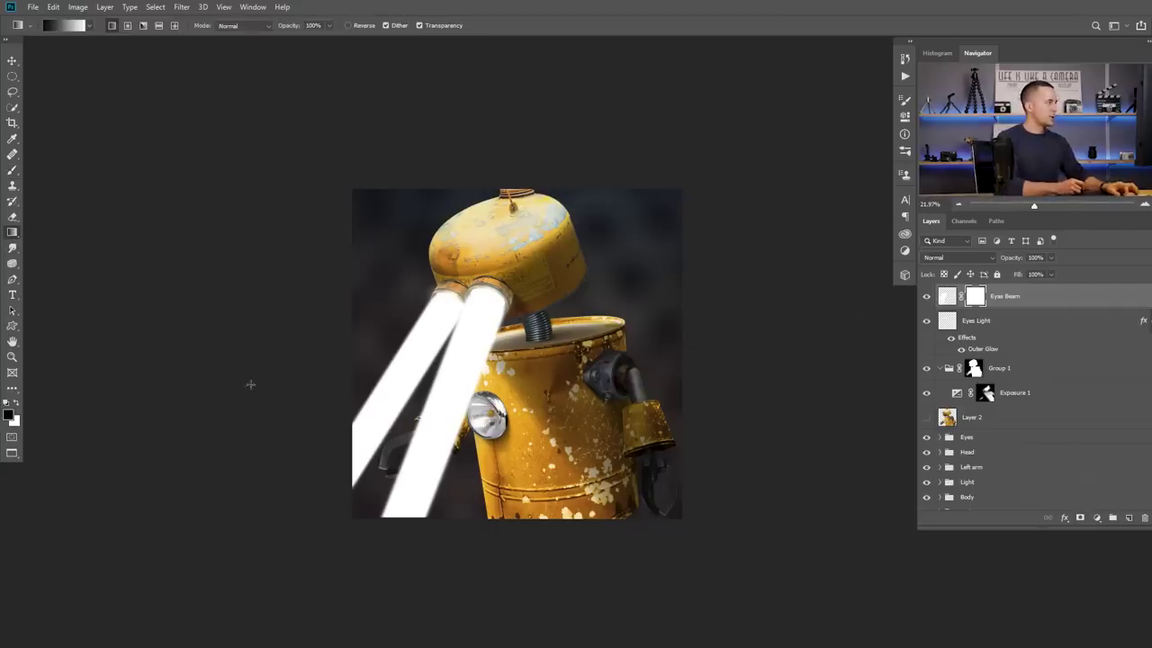
{"action": "left_click_drag", "start_coordinate": [361, 453], "coordinate": [415, 378]}
{"action": "key", "text": "ctrl+z"}
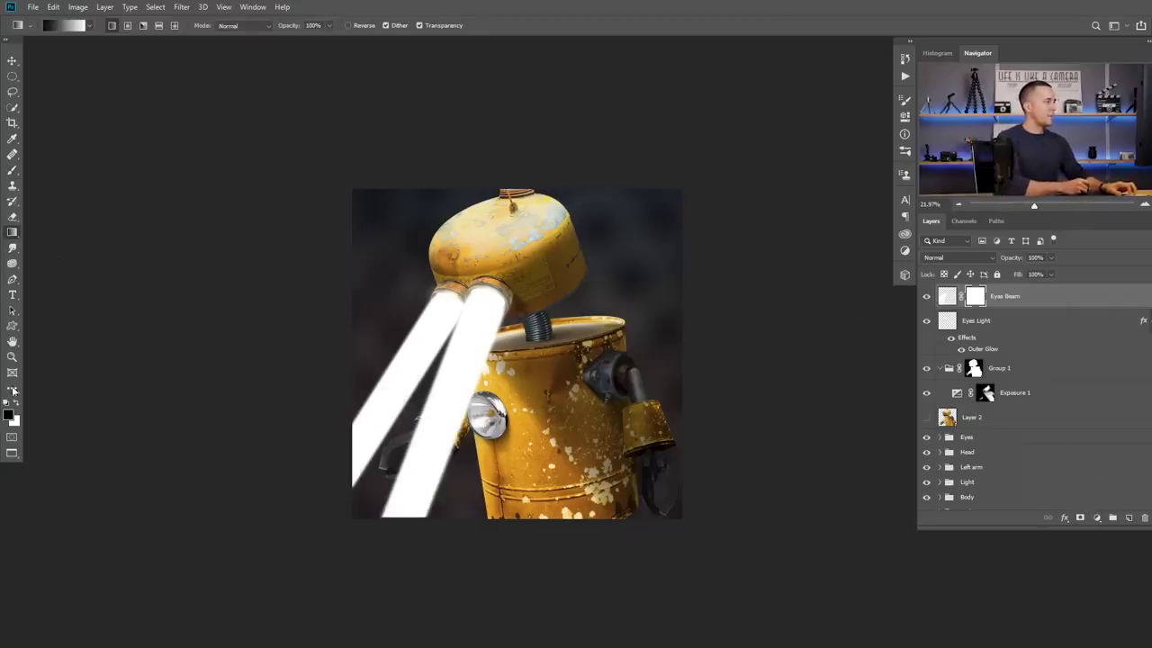
{"action": "left_click", "coordinate": [90, 25]}
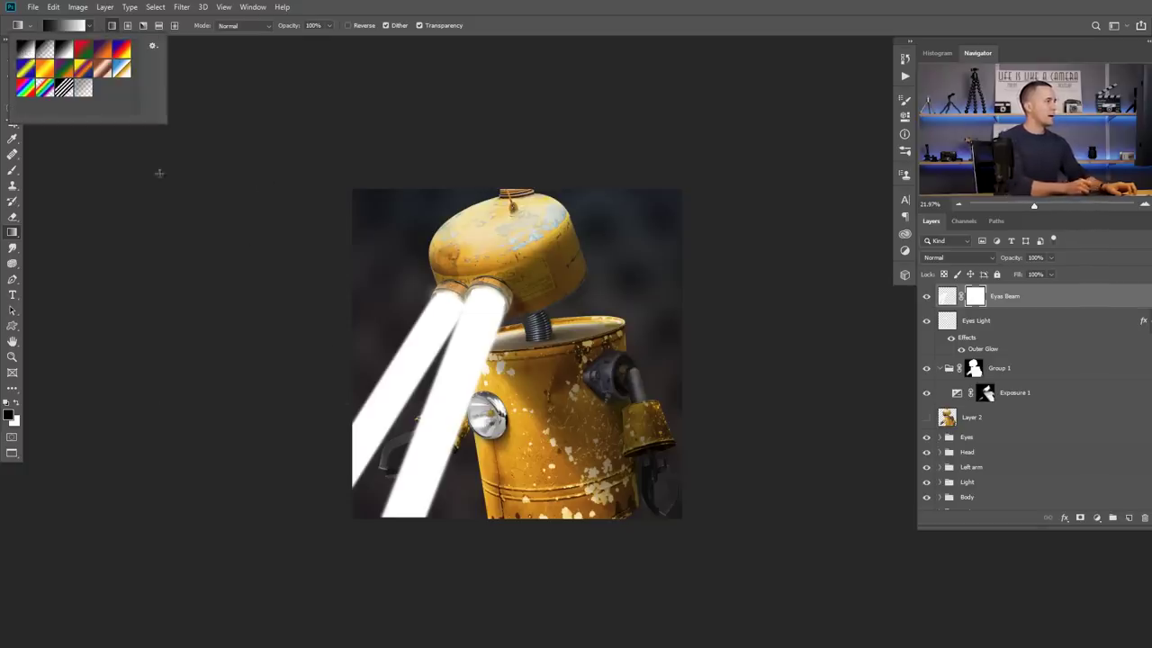
{"action": "key", "text": "Return"}
{"action": "key", "text": "ctrl+i"}
{"action": "key", "text": "ctrl+i"}
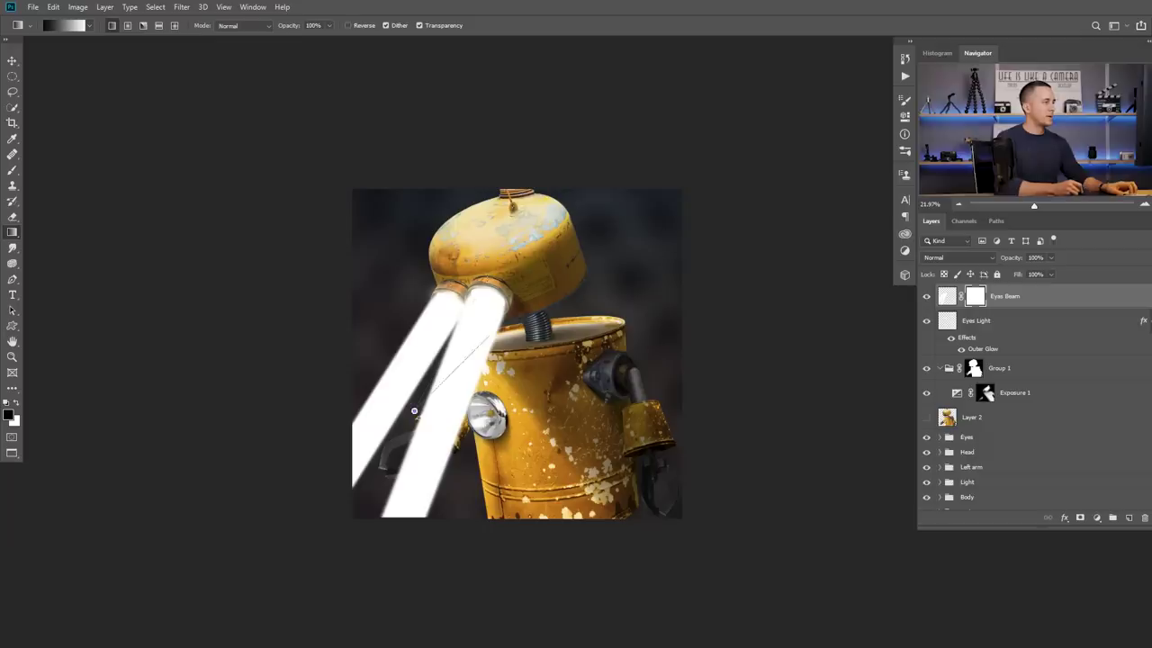
{"action": "left_click_drag", "start_coordinate": [414, 411], "coordinate": [472, 301]}
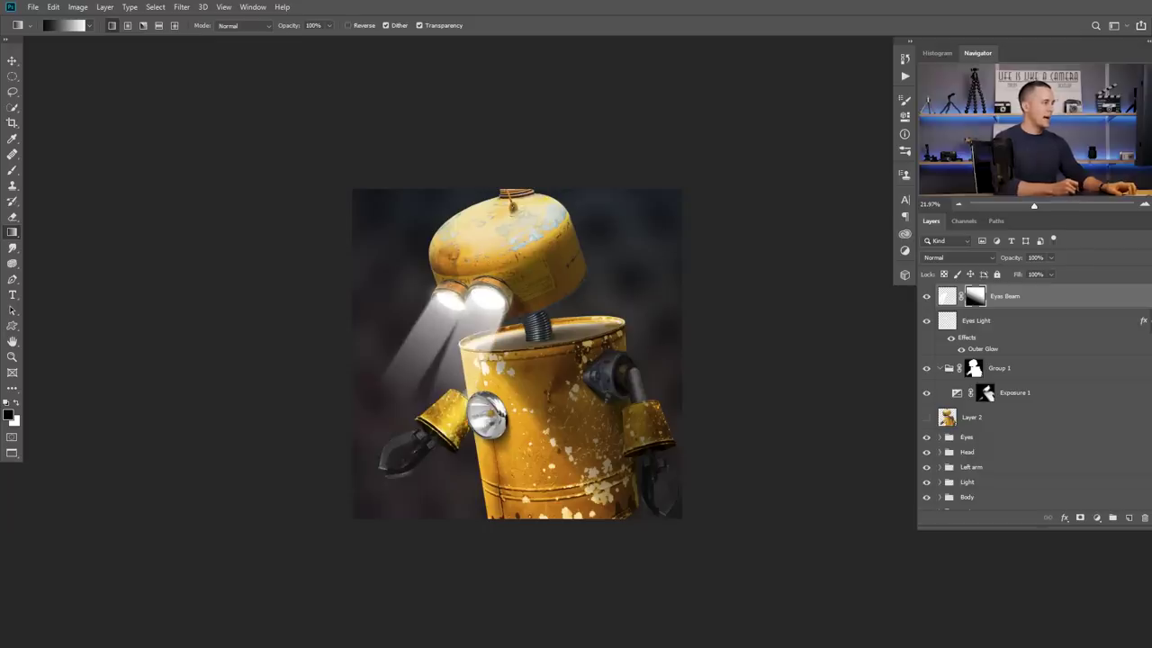
- Warp the Eyes Beam layer so the tops of the beams fit the goggle lenses
{"action": "scroll", "coordinate": [437, 377], "scroll_direction": "down", "scroll_amount": 2}
{"action": "left_click_drag", "start_coordinate": [453, 338], "coordinate": [487, 347]}
{"action": "key", "text": "v"}
{"action": "key", "text": "ctrl+t"}
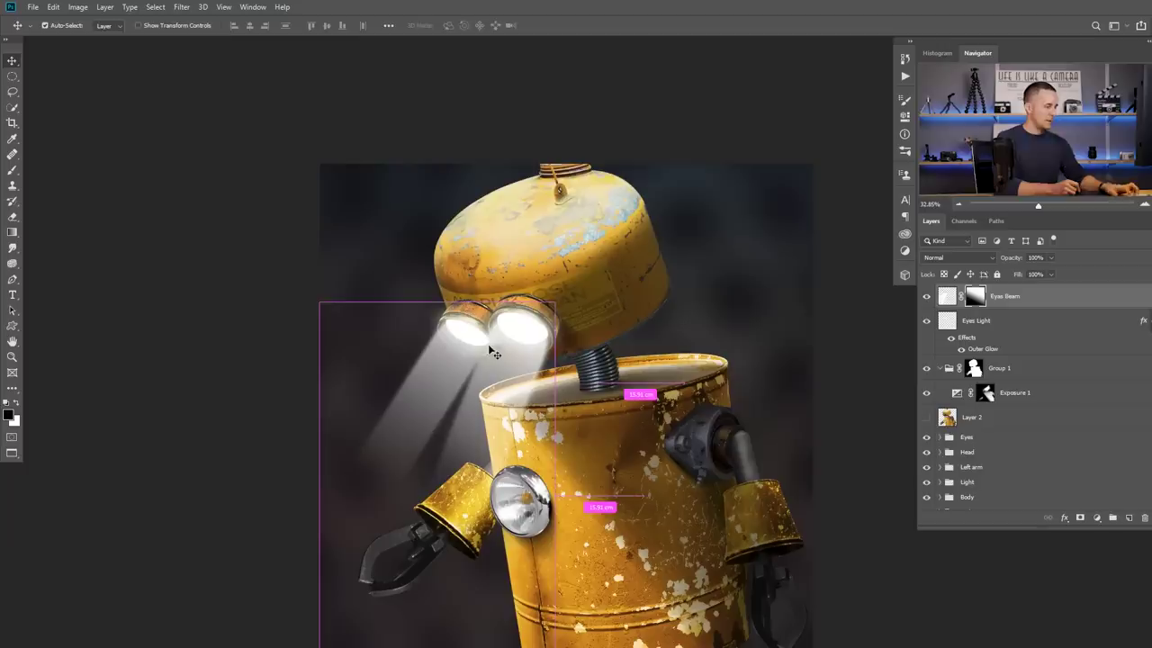
{"action": "right_click", "coordinate": [472, 340]}
{"action": "left_click", "coordinate": [486, 399]}
{"action": "left_click_drag", "start_coordinate": [481, 342], "coordinate": [483, 334]}
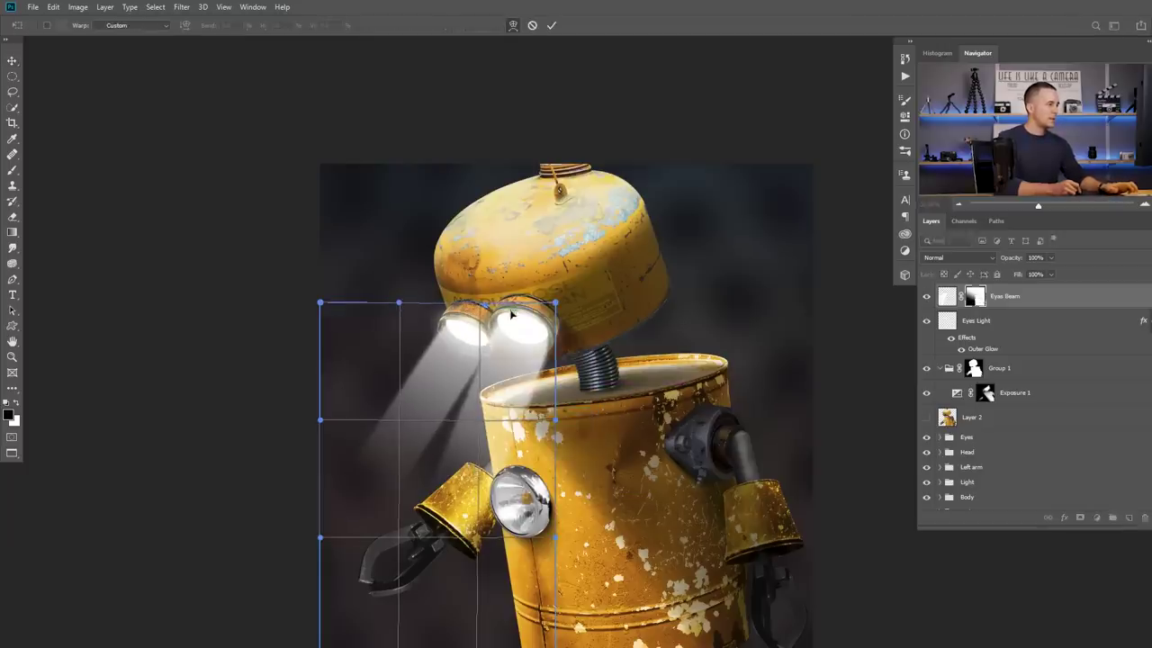
{"action": "left_click_drag", "start_coordinate": [555, 304], "coordinate": [550, 298]}
{"action": "left_click_drag", "start_coordinate": [498, 343], "coordinate": [505, 345]}
{"action": "key", "text": "Return"}
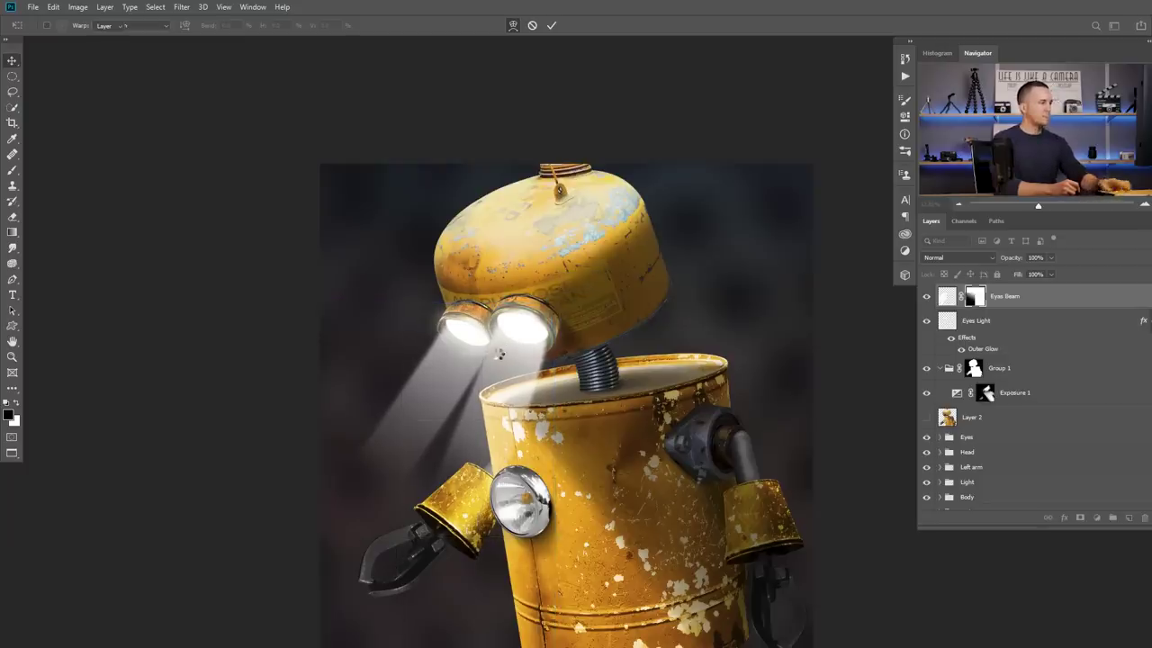
- Target the Eyes Beam layer's pixels and prepare a soft 70 px eraser to trim the beam at the larger eye's rim
{"action": "left_click", "coordinate": [513, 351], "text": "ctrl"}
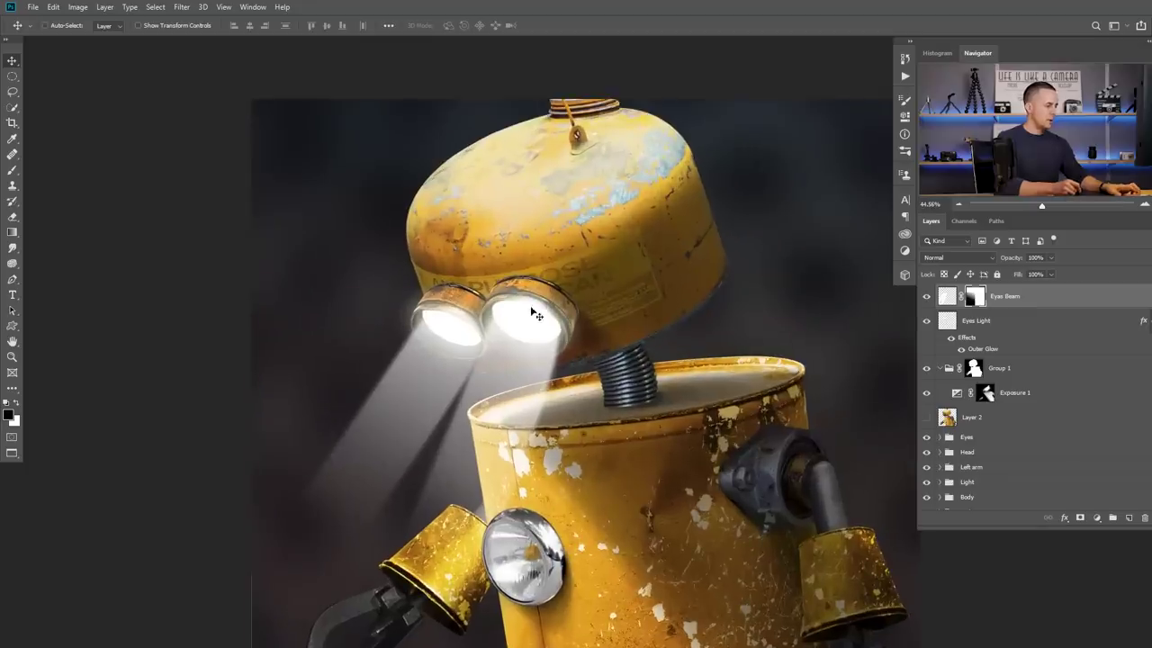
{"action": "key", "text": "b"}
{"action": "key", "text": "bracketleft"}
{"action": "key", "text": "bracketleft"}
{"action": "key", "text": "bracketleft"}
{"action": "key", "text": "bracketleft"}
{"action": "key", "text": "bracketleft"}
{"action": "key", "text": "bracketleft"}
{"action": "left_click", "coordinate": [947, 298]}
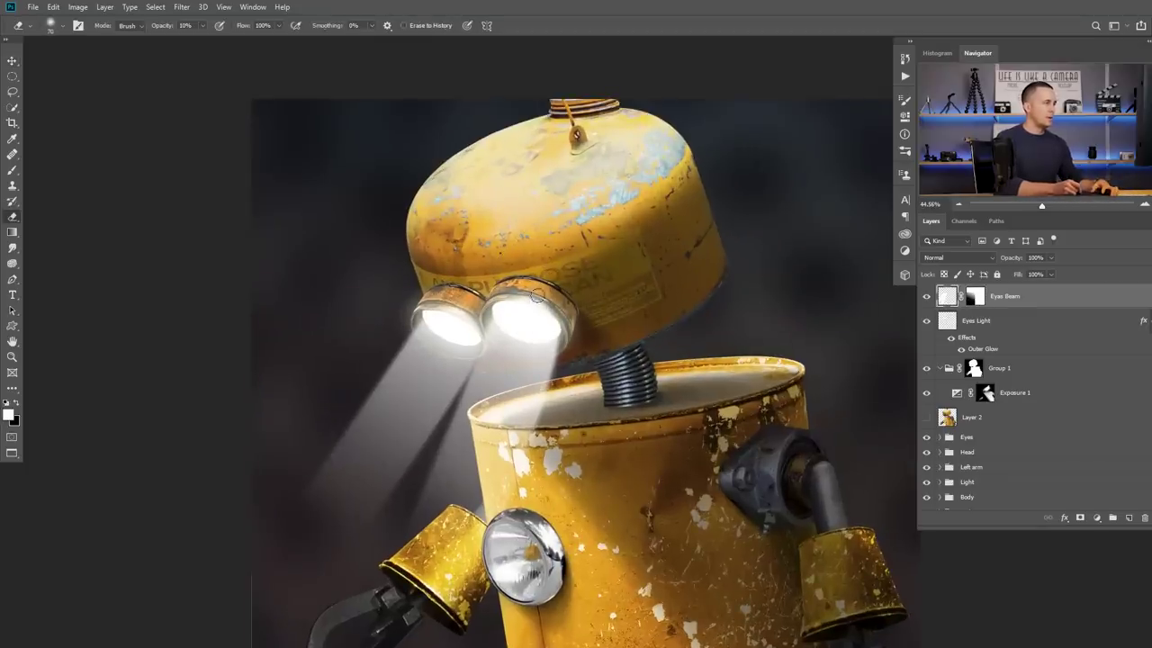
- Delete the Eyes Beam layer together with its mask
{"action": "scroll", "coordinate": [645, 308], "scroll_direction": "down", "scroll_amount": 3}
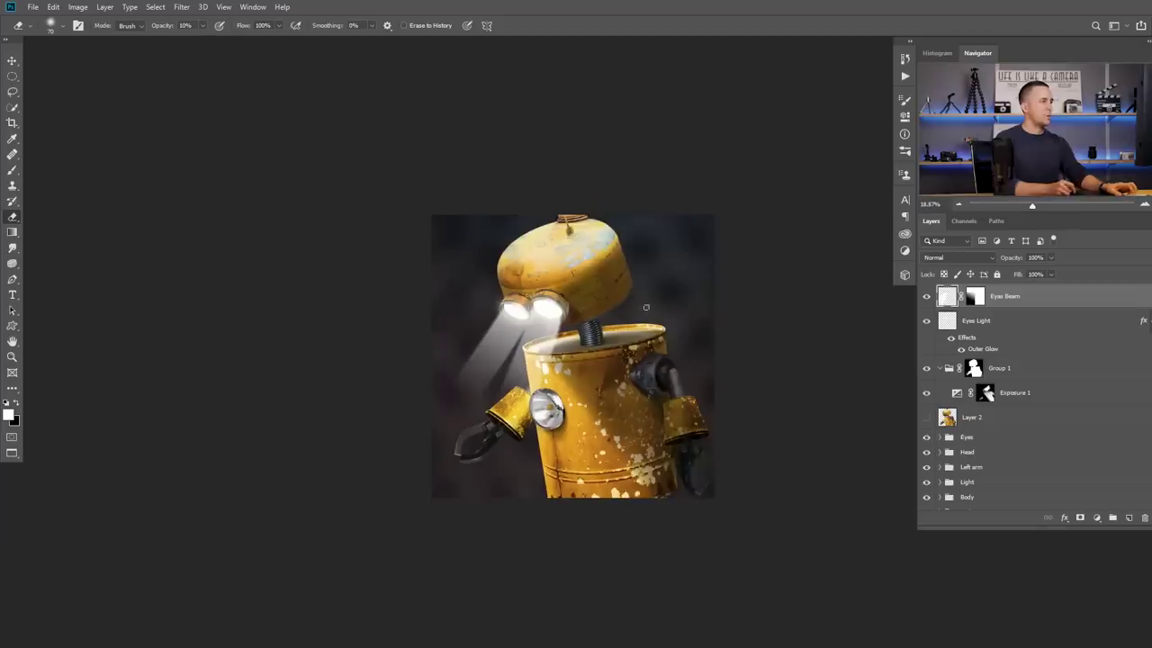
{"action": "scroll", "coordinate": [537, 343], "scroll_direction": "up", "scroll_amount": 2}
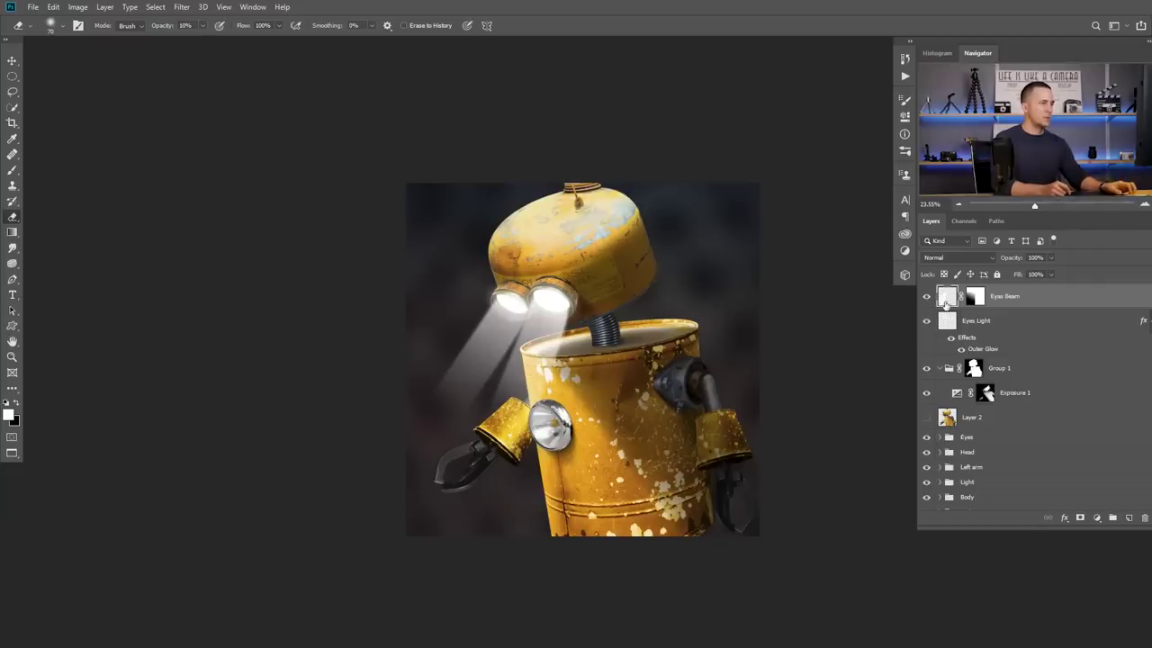
{"action": "key", "text": "Delete"}
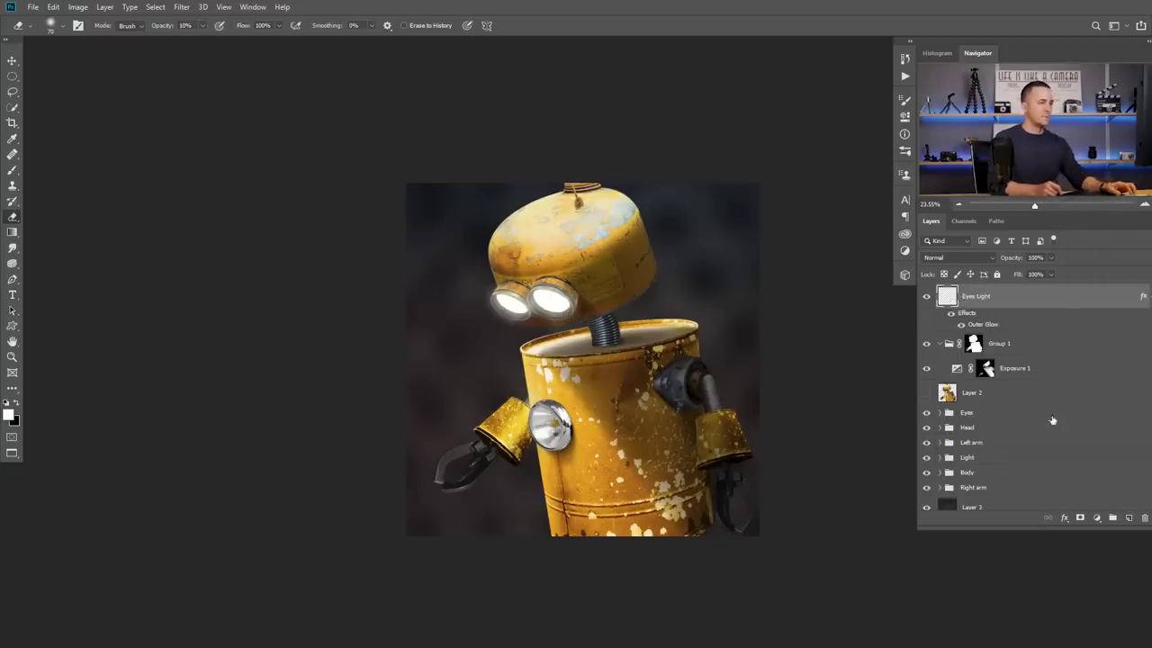
- Add a fresh empty layer above Eyes Light and name it Eyes Beam
{"action": "left_click", "coordinate": [1129, 518]}
{"action": "double_click", "coordinate": [976, 296]}
{"action": "type", "text": "Eyes Beam"}
{"action": "key", "text": "Return"}
- Paint one straight white beam from each eye toward the robot's claw side on the Eyes Beam layer with a 250 px brush
{"action": "key", "text": "b"}
{"action": "left_click", "coordinate": [549, 304]}
{"action": "left_click", "coordinate": [488, 514], "text": "shift"}
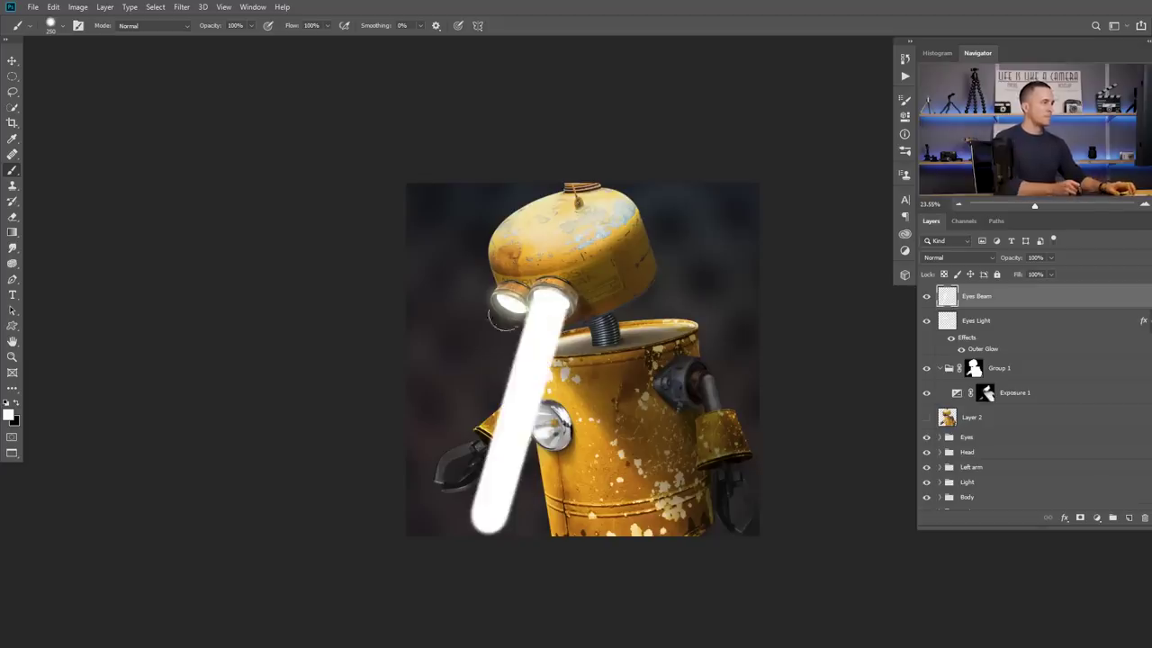
{"action": "left_click", "coordinate": [508, 304]}
{"action": "left_click", "coordinate": [420, 500], "text": "shift"}
- Erase the beam tops overlapping the goggle rims and fade the beams' lower ends with a black-to-white gradient on a layer mask
{"action": "key", "text": "v"}
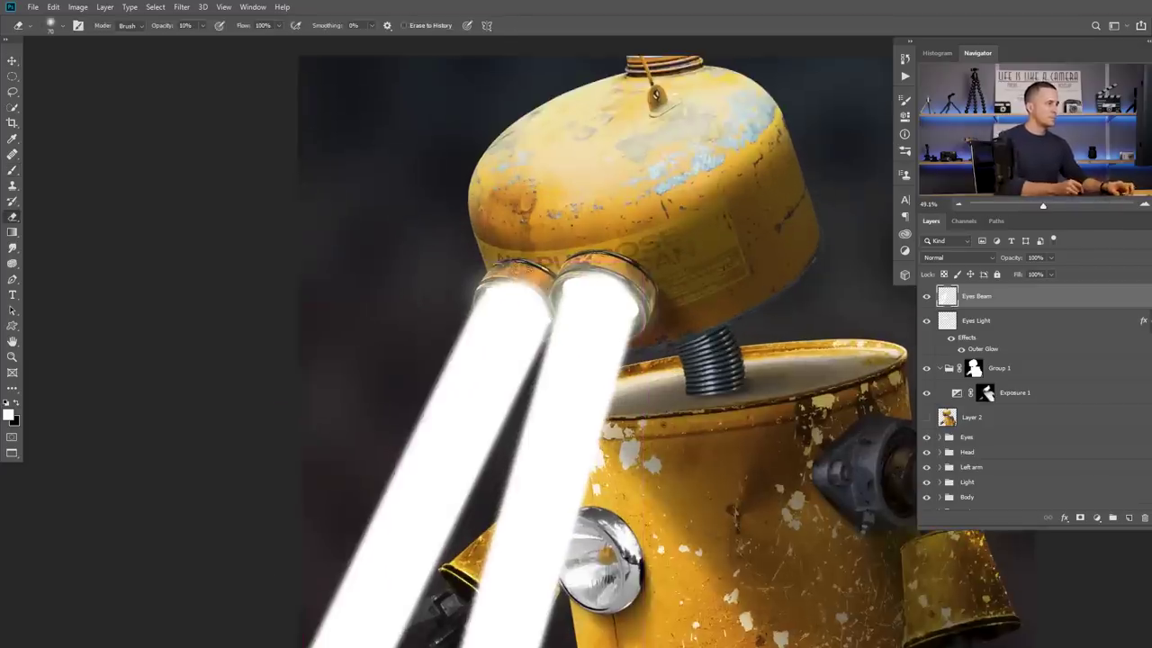
{"action": "left_click_drag", "start_coordinate": [606, 270], "coordinate": [490, 286]}
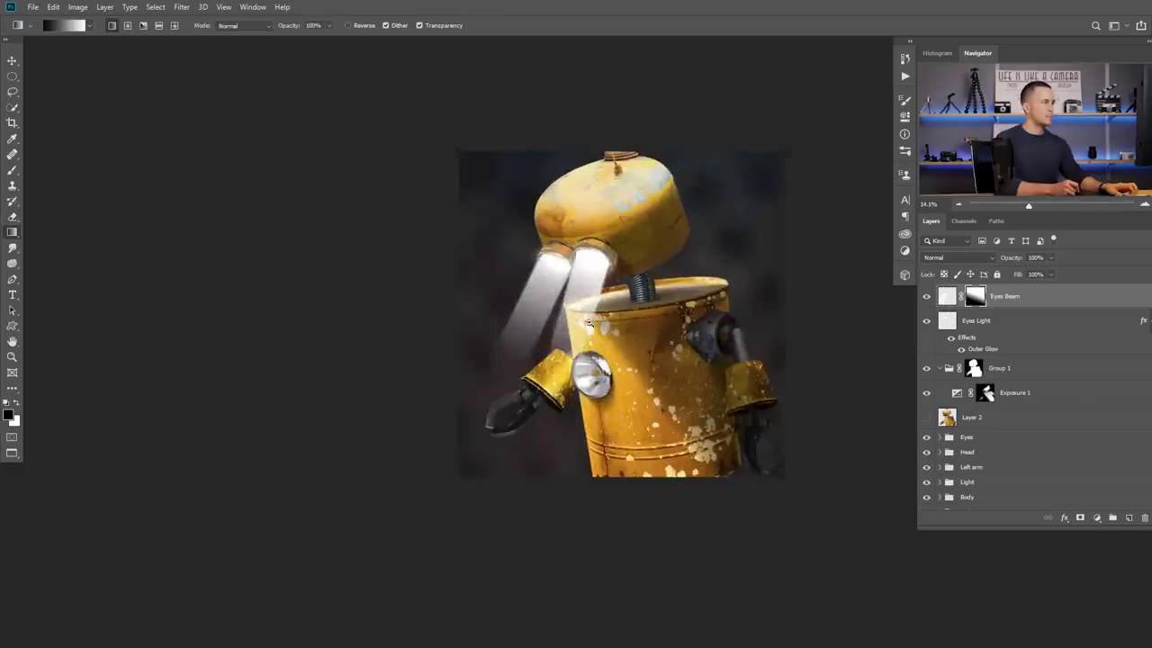
{"action": "left_click_drag", "start_coordinate": [517, 369], "coordinate": [600, 329]}
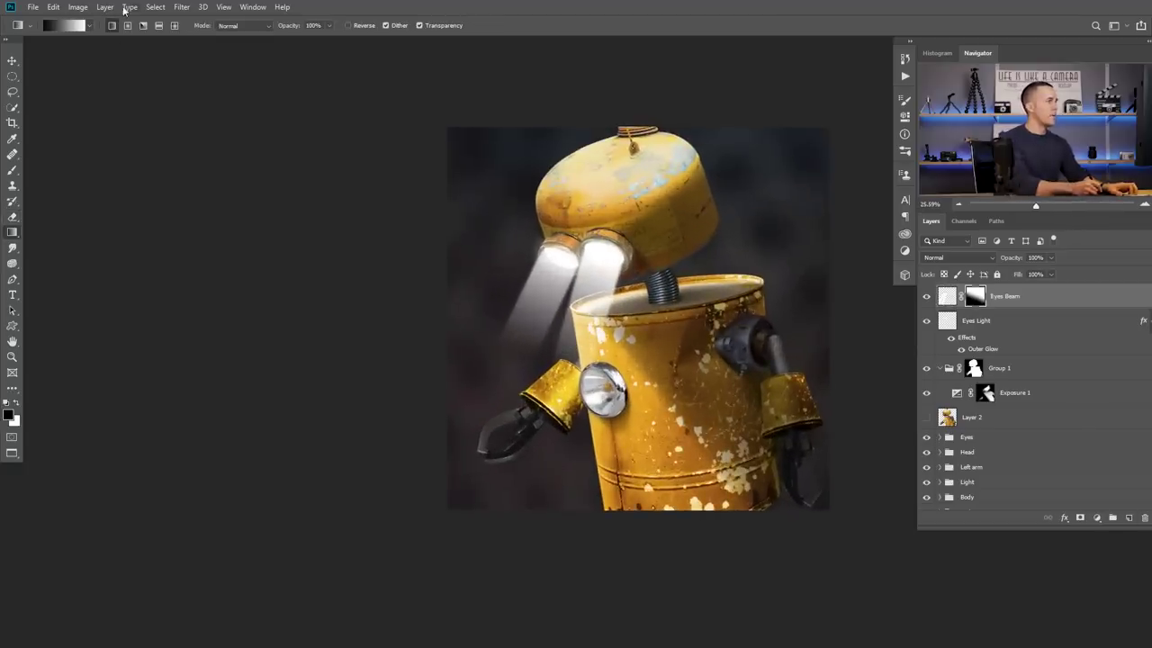
- Try a Gaussian Blur with an 18 px radius on the Eyes Beam layer's pixels
{"action": "left_click", "coordinate": [947, 297]}
{"action": "key", "text": "x"}
{"action": "left_click", "coordinate": [181, 7]}
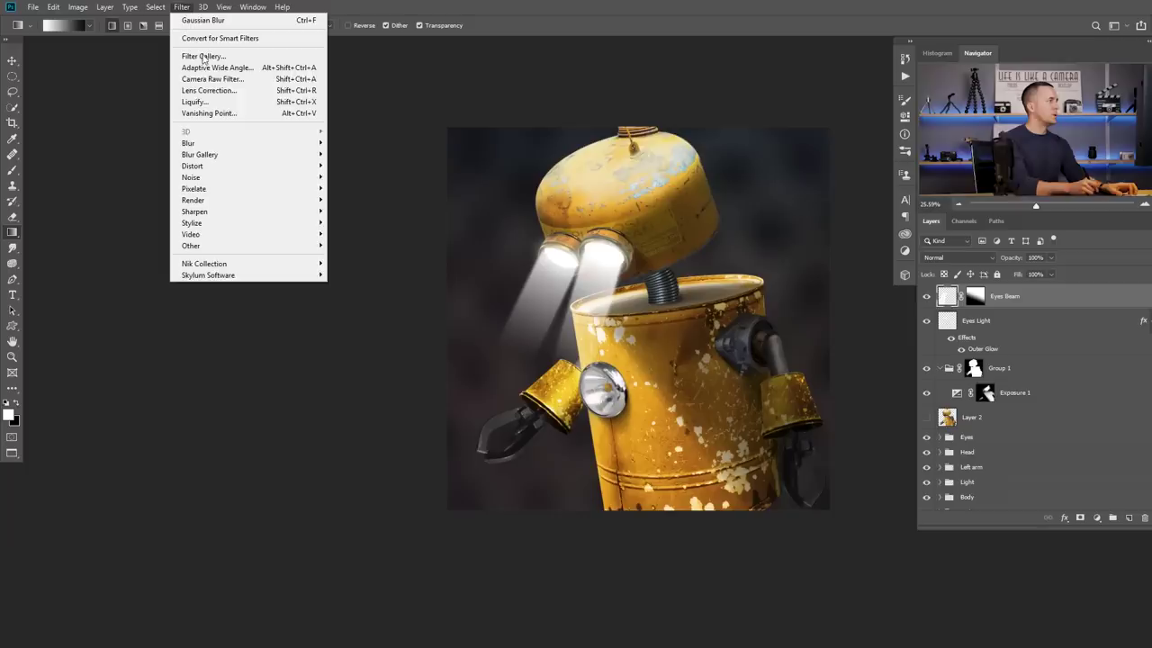
{"action": "mouse_move", "coordinate": [189, 143]}
{"action": "left_click", "coordinate": [358, 188]}
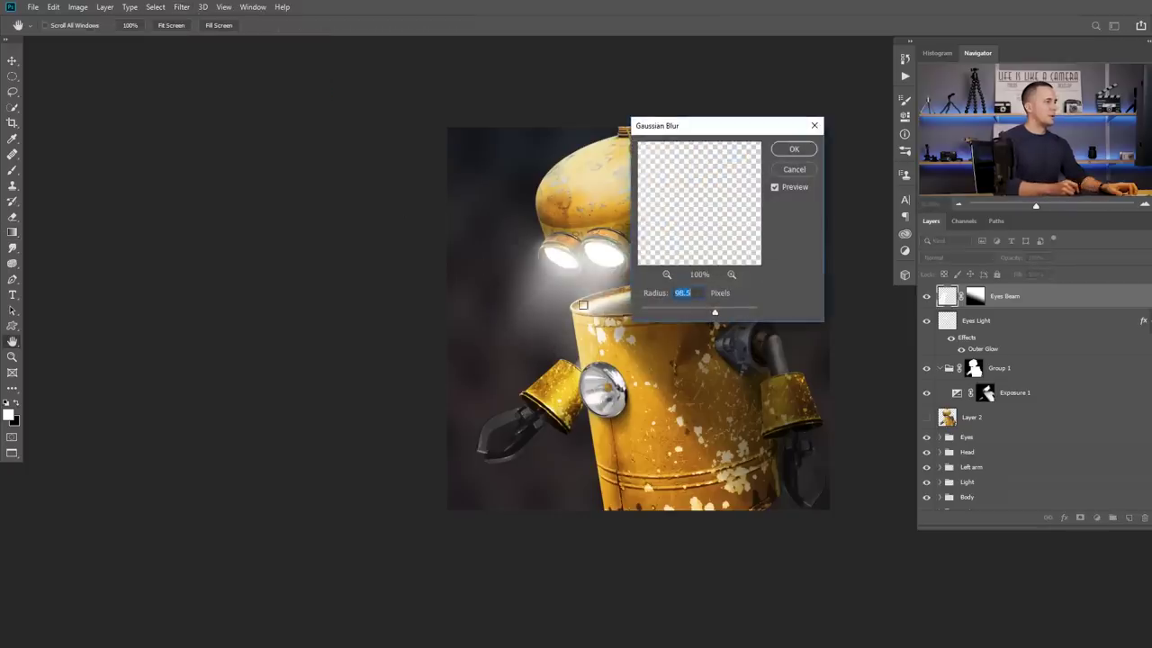
{"action": "left_click_drag", "start_coordinate": [714, 312], "coordinate": [665, 314]}
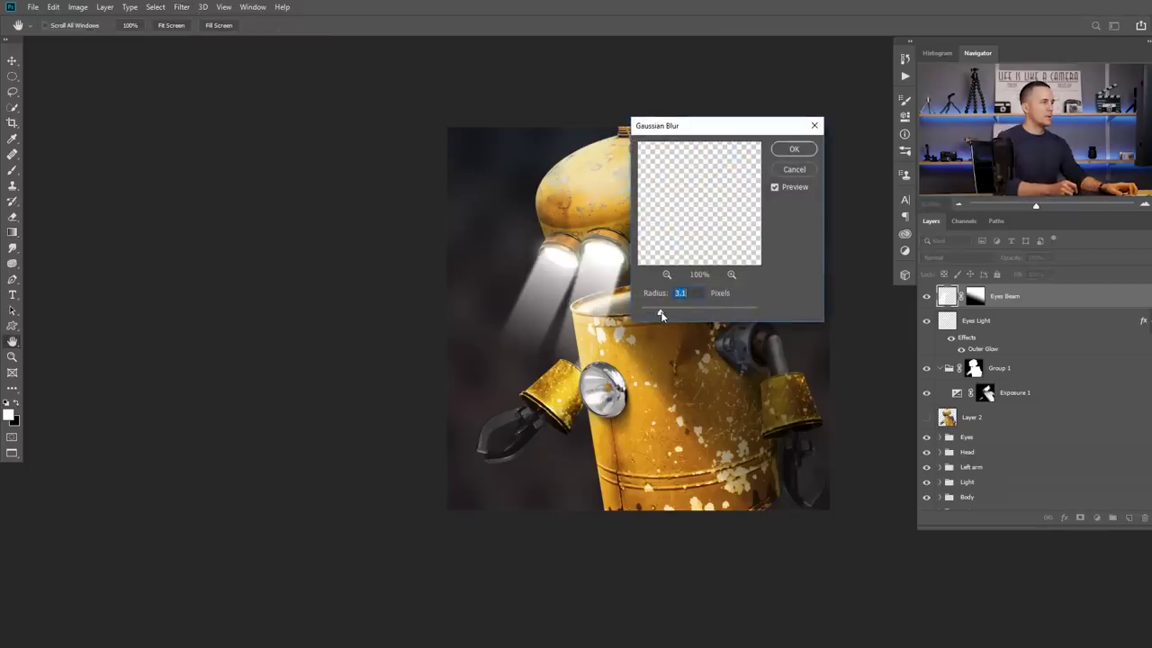
{"action": "left_click_drag", "start_coordinate": [685, 314], "coordinate": [689, 314]}
{"action": "left_click_drag", "start_coordinate": [710, 123], "coordinate": [781, 132]}
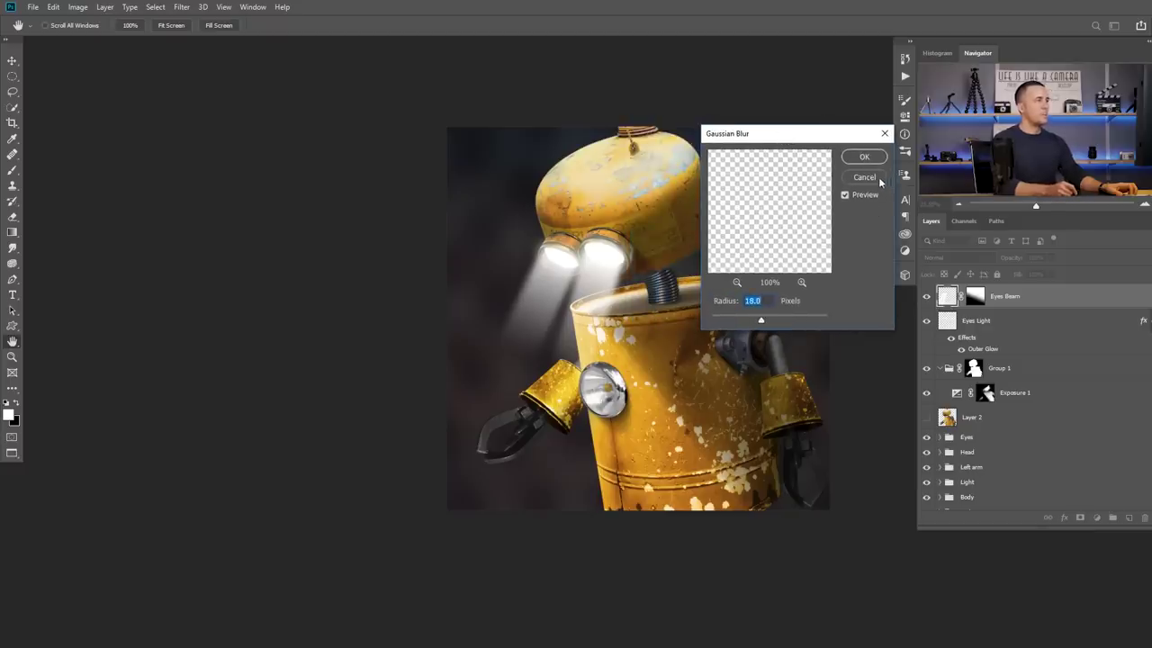
{"action": "key", "text": "Return"}
- Apply a Box Blur with a 42 px radius to the Eyes Beam layer
{"action": "left_click", "coordinate": [181, 7]}
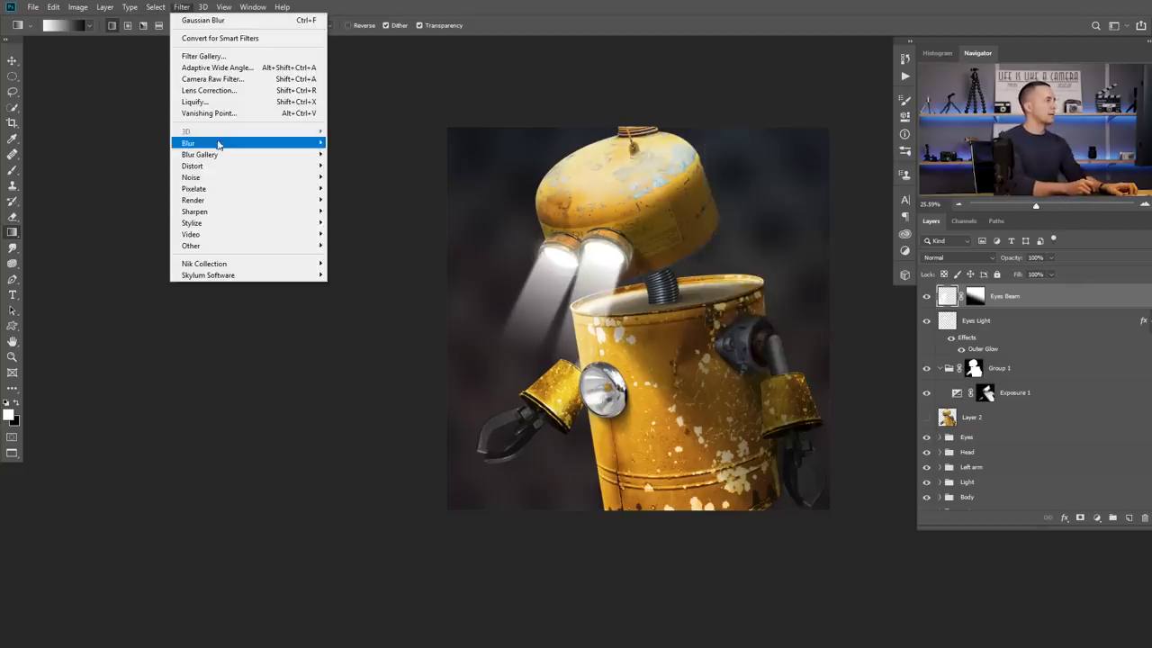
{"action": "mouse_move", "coordinate": [218, 144]}
{"action": "left_click", "coordinate": [365, 177]}
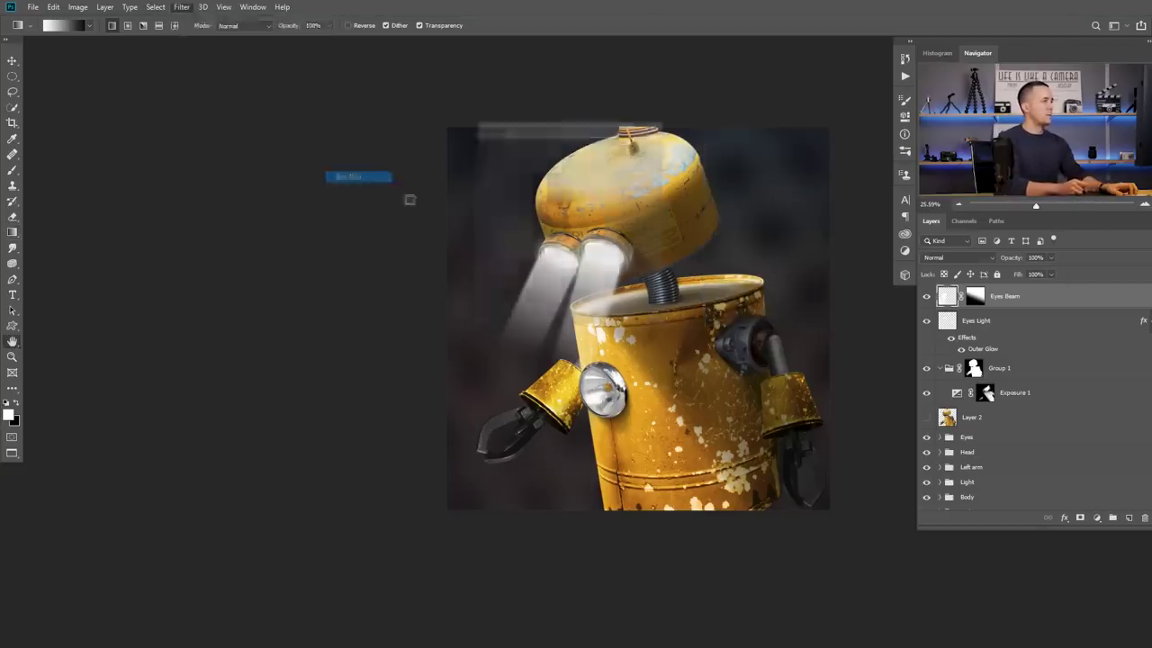
{"action": "left_click_drag", "start_coordinate": [580, 123], "coordinate": [783, 202]}
{"action": "left_click_drag", "start_coordinate": [718, 397], "coordinate": [713, 397]}
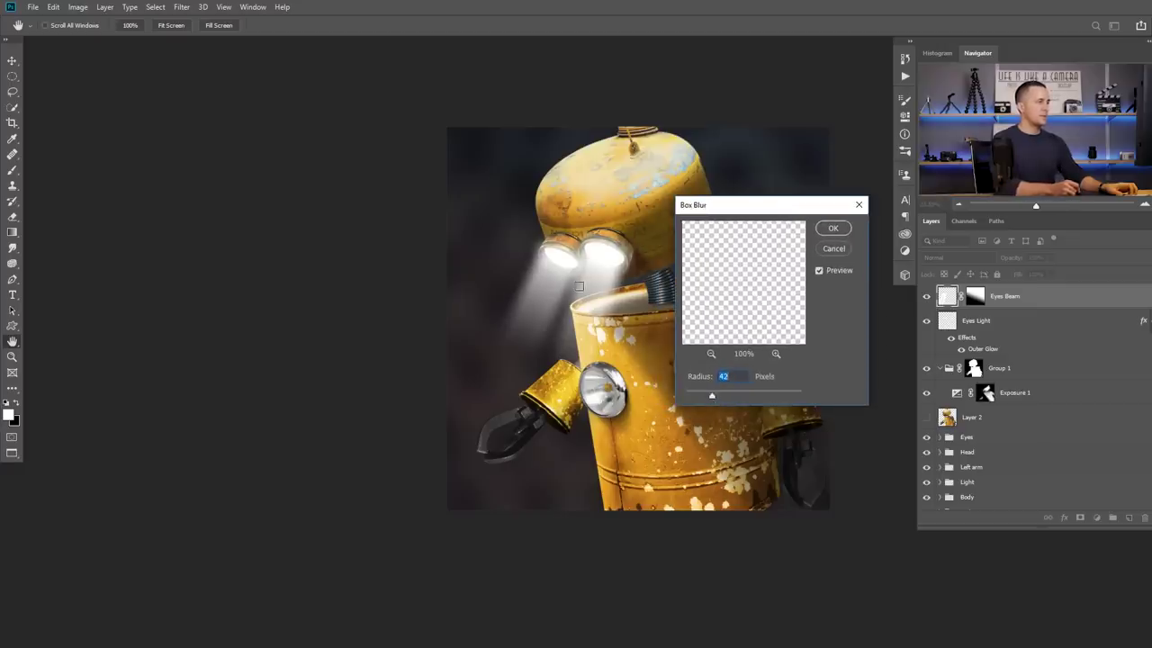
{"action": "left_click", "coordinate": [833, 228]}
- Warp the Eyes Beam layer, pulling the mesh's upper outer corner inward toward the goggles to narrow the beams' start
{"action": "key", "text": "g"}
{"action": "key", "text": "ctrl+plus"}
{"action": "key", "text": "v"}
{"action": "left_click_drag", "start_coordinate": [551, 261], "coordinate": [546, 275]}
{"action": "key", "text": "ctrl+t"}
{"action": "right_click", "coordinate": [528, 260]}
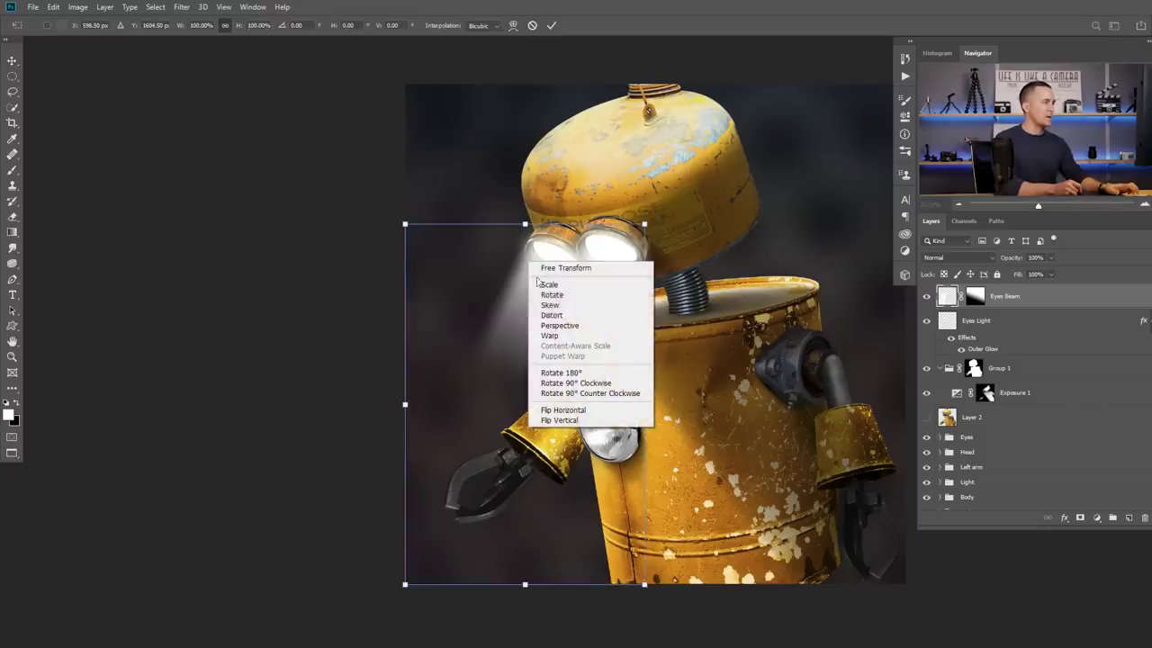
{"action": "left_click", "coordinate": [557, 326]}
{"action": "right_click", "coordinate": [551, 288]}
{"action": "left_click", "coordinate": [571, 362]}
{"action": "left_click_drag", "start_coordinate": [405, 225], "coordinate": [439, 227]}
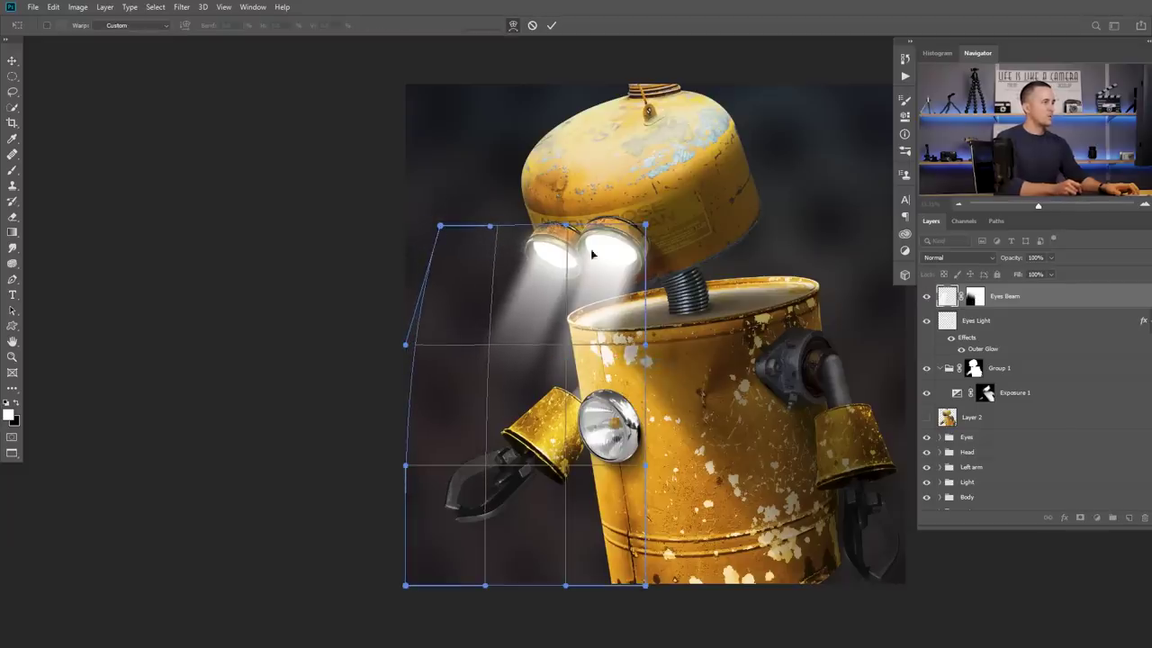
{"action": "key", "text": "Return"}
- Skew the Eyes Beam layer horizontally so the beams' lower ends lean outward, away from the robot's body
{"action": "left_click_drag", "start_coordinate": [622, 304], "coordinate": [595, 317]}
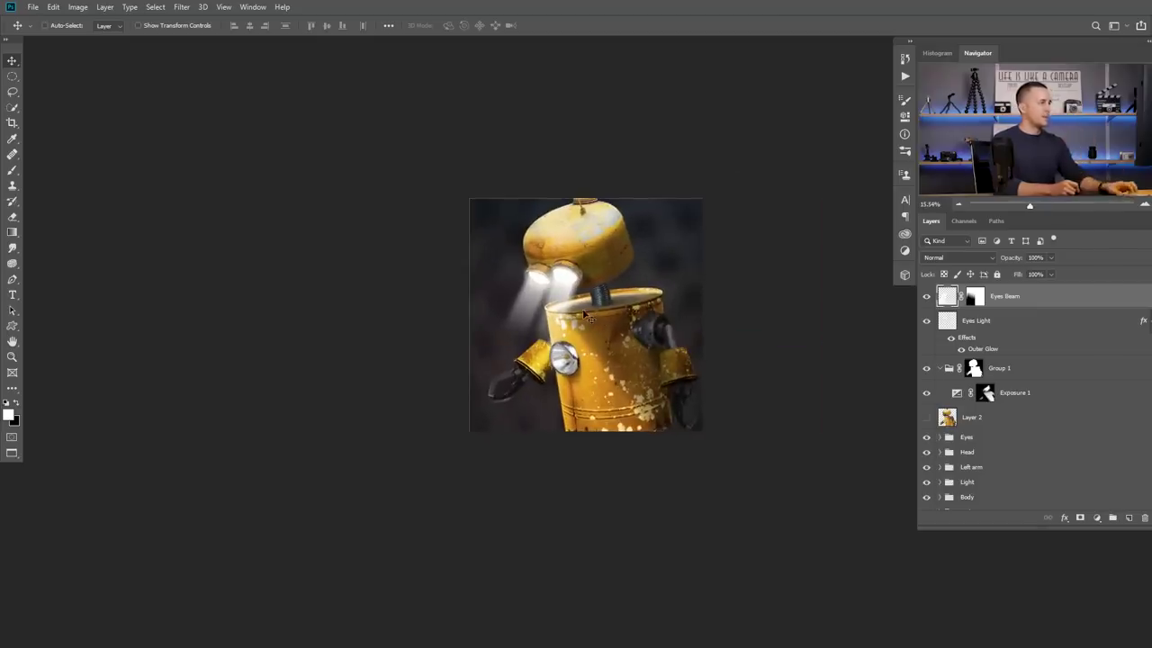
{"action": "key", "text": "ctrl+t"}
{"action": "left_click_drag", "start_coordinate": [526, 434], "coordinate": [501, 432]}
{"action": "left_click_drag", "start_coordinate": [537, 286], "coordinate": [575, 303]}
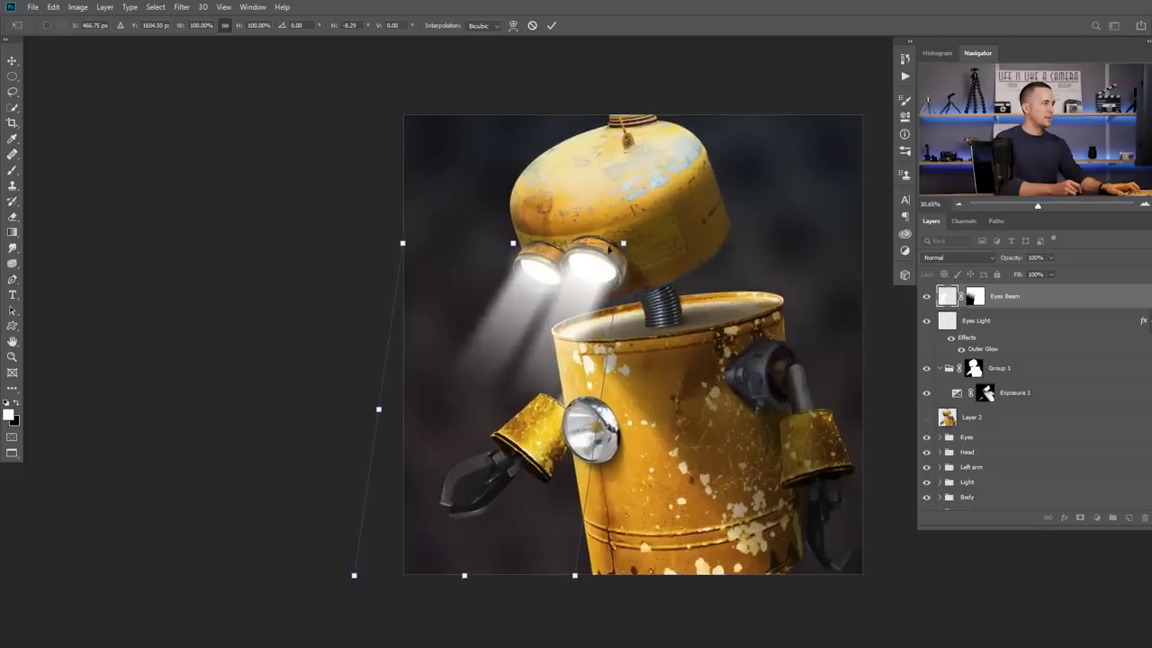
{"action": "key", "text": "Return"}
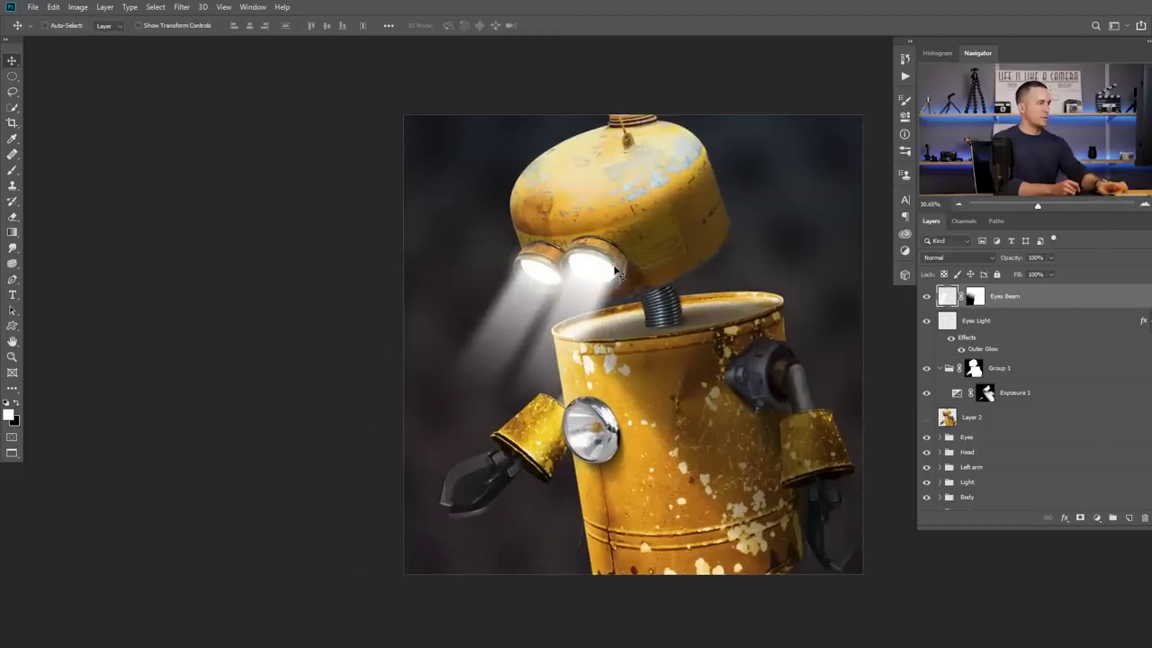
- Skew the eye beams slightly further outward to refine their angle from the goggles
{"action": "left_click_drag", "start_coordinate": [588, 323], "coordinate": [522, 331]}
{"action": "left_click_drag", "start_coordinate": [610, 338], "coordinate": [663, 343]}
{"action": "key", "text": "ctrl+t"}
{"action": "left_click_drag", "start_coordinate": [489, 493], "coordinate": [476, 493]}
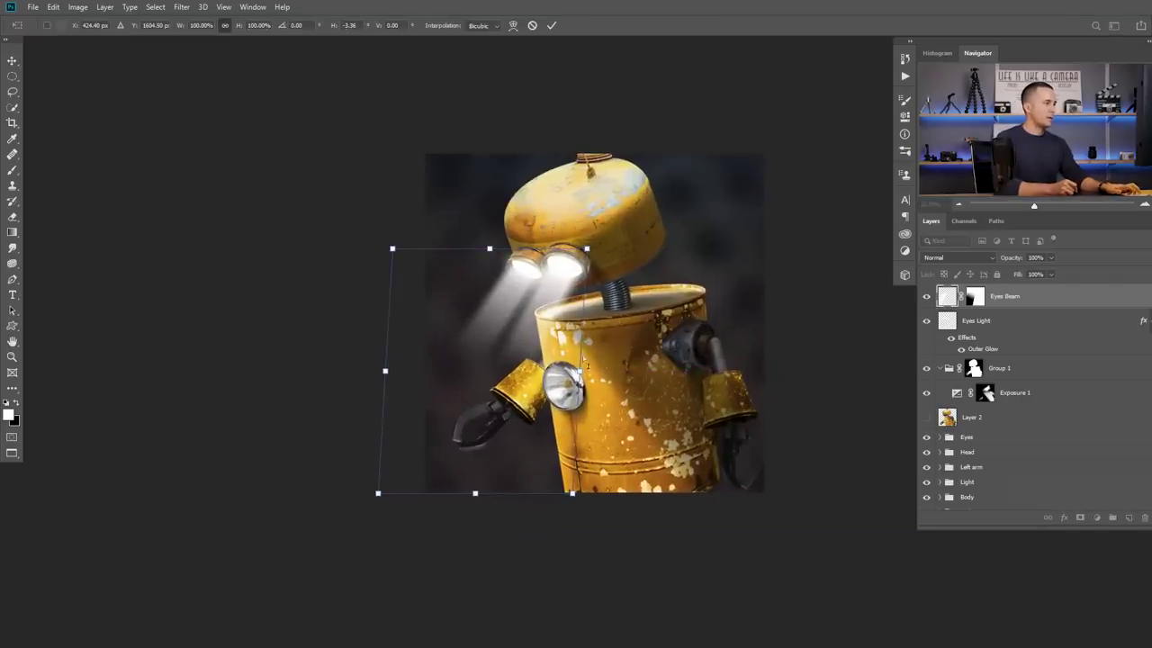
{"action": "left_click_drag", "start_coordinate": [578, 500], "coordinate": [597, 496]}
{"action": "key", "text": "Return"}
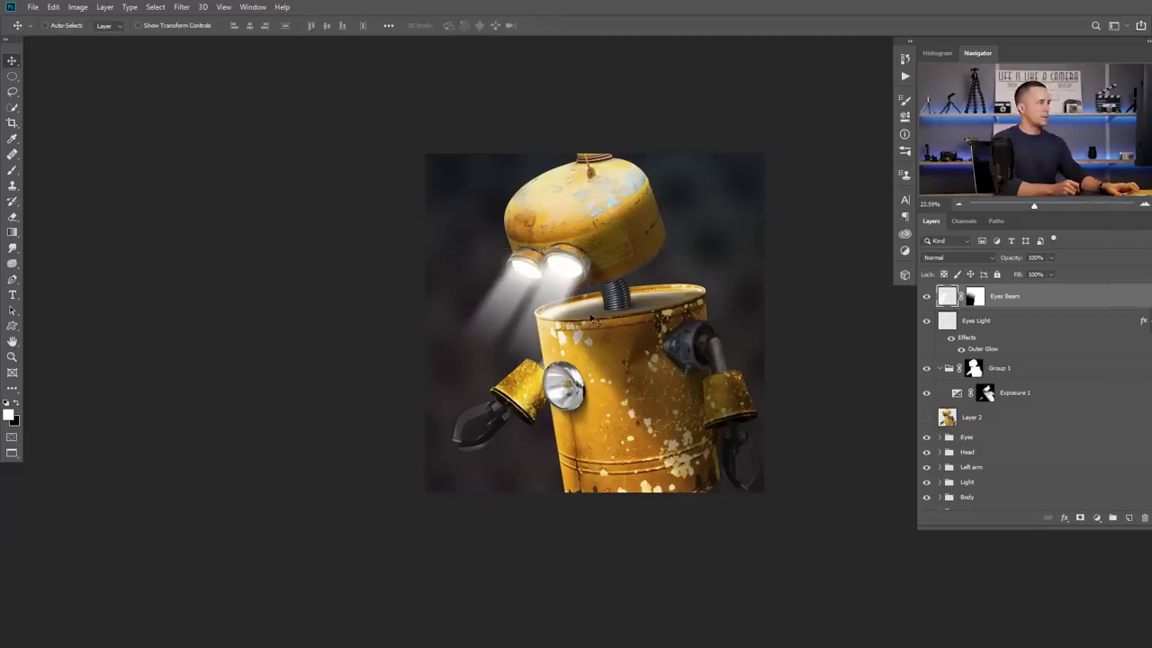
- Add a new empty layer above Eyes Beam and name it Body Light
{"action": "scroll", "coordinate": [576, 306], "scroll_direction": "down", "scroll_amount": 3}
{"action": "scroll", "coordinate": [607, 341], "scroll_direction": "up", "scroll_amount": 2}
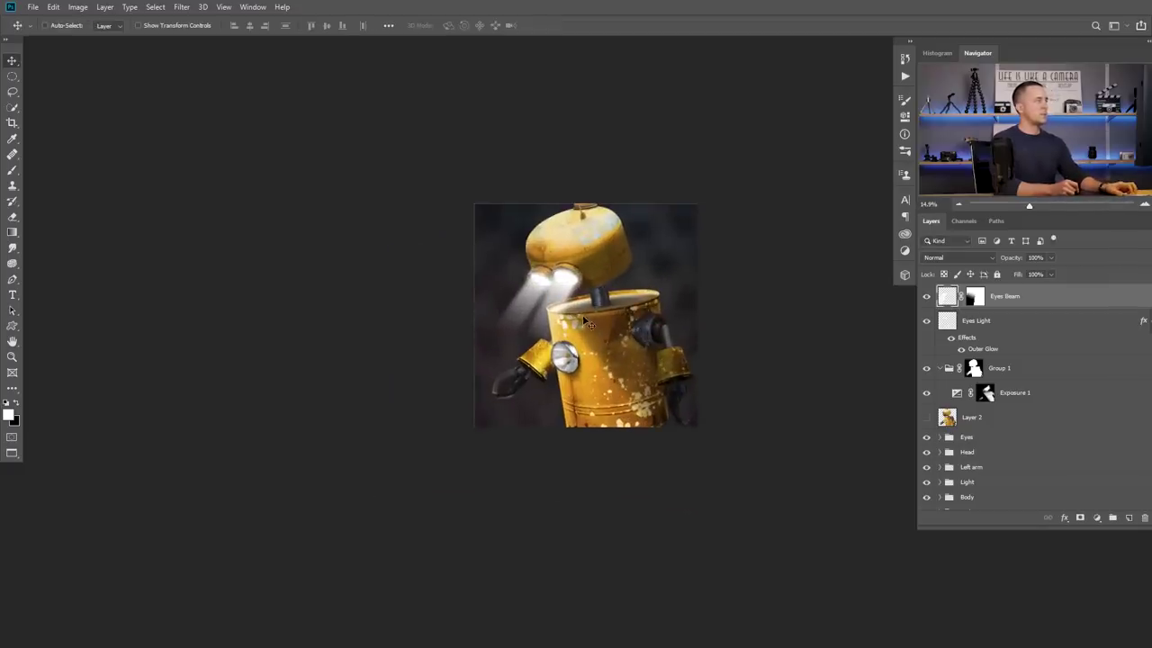
{"action": "scroll", "coordinate": [562, 322], "scroll_direction": "up", "scroll_amount": 3}
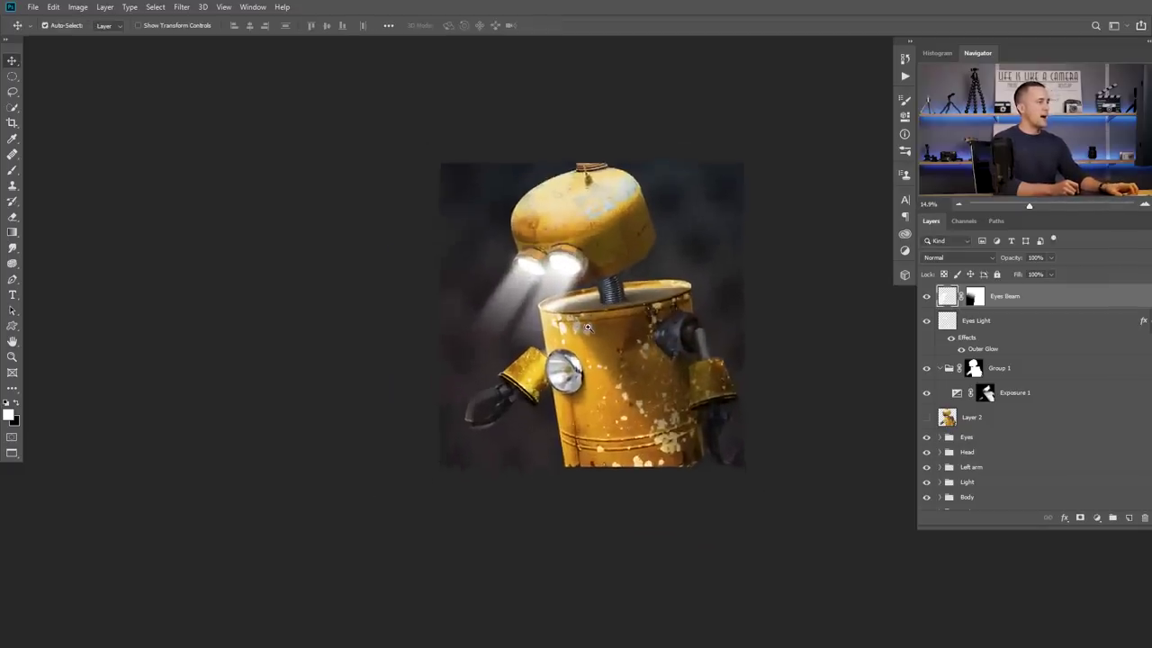
{"action": "scroll", "coordinate": [585, 329], "scroll_direction": "down", "scroll_amount": 1}
{"action": "scroll", "coordinate": [589, 332], "scroll_direction": "up", "scroll_amount": 2}
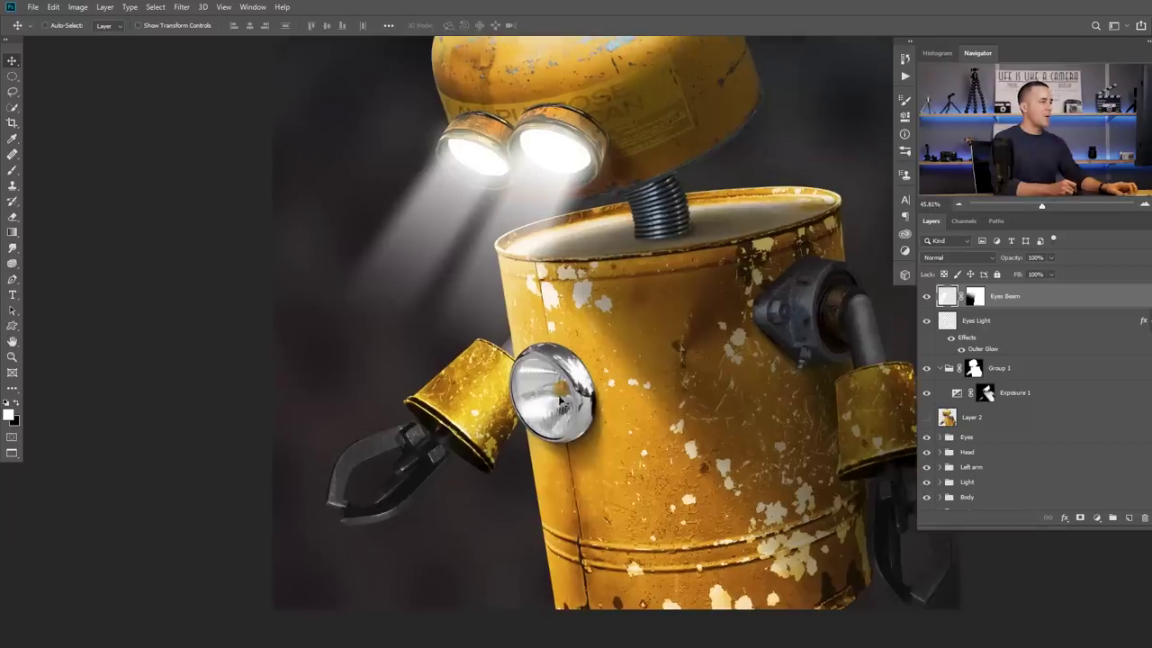
{"action": "left_click", "coordinate": [1129, 519]}
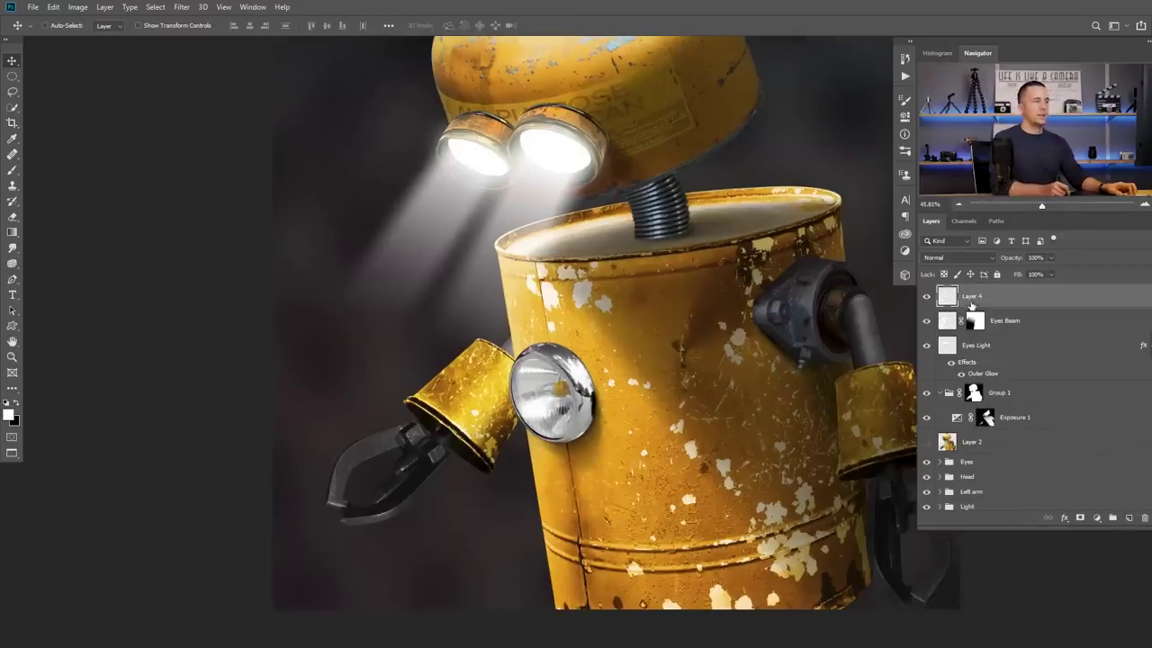
{"action": "double_click", "coordinate": [973, 297]}
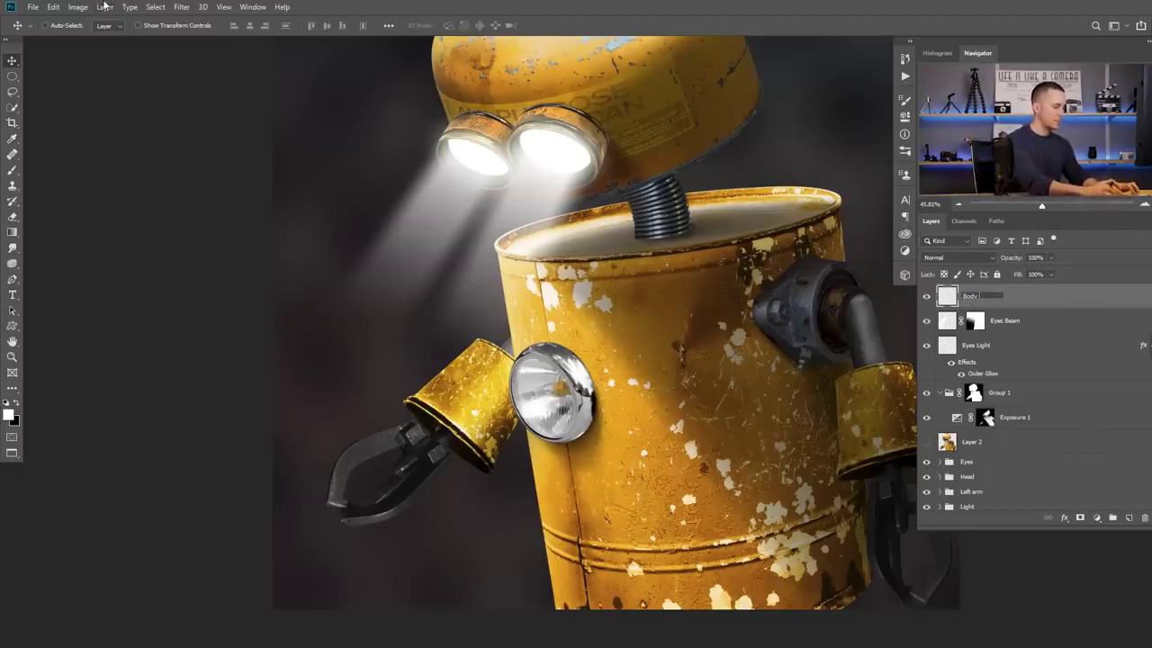
{"action": "key", "text": "Return"}
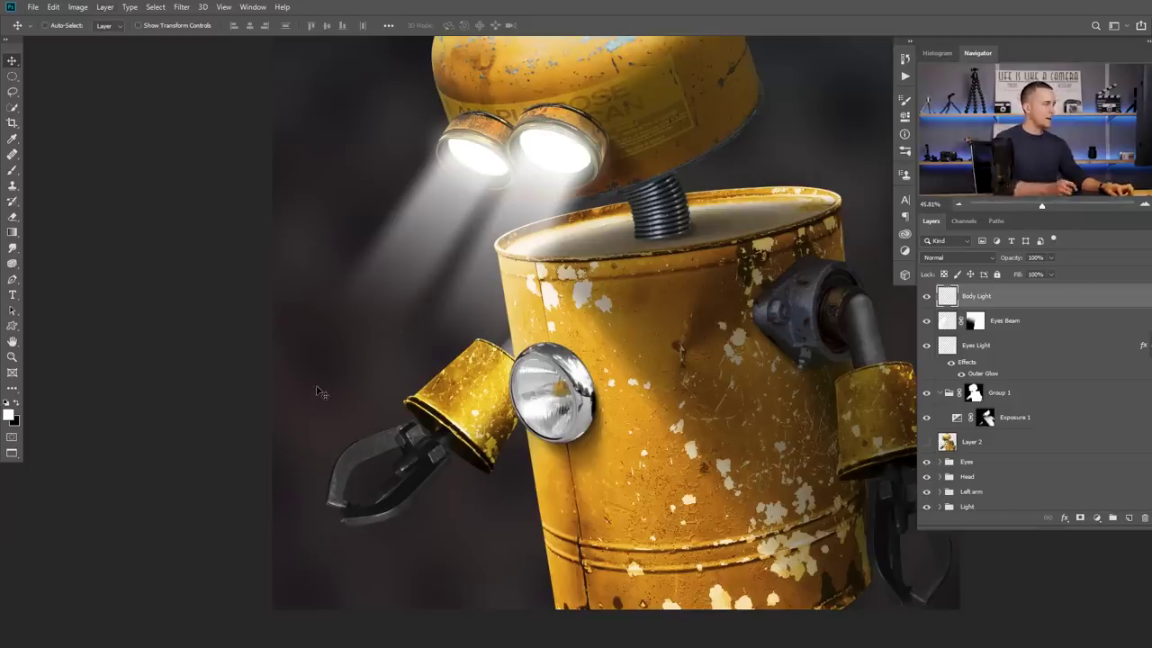
- Paint a small white spot over the bulb of the chest headlight on the Body Light layer, using a much smaller brush
{"action": "key", "text": "b"}
{"action": "key", "text": "bracketleft"}
{"action": "key", "text": "bracketleft"}
{"action": "key", "text": "bracketleft"}
{"action": "key", "text": "bracketleft"}
{"action": "key", "text": "bracketleft"}
{"action": "key", "text": "bracketleft"}
{"action": "left_click", "coordinate": [555, 391]}
{"action": "left_click", "coordinate": [558, 389]}
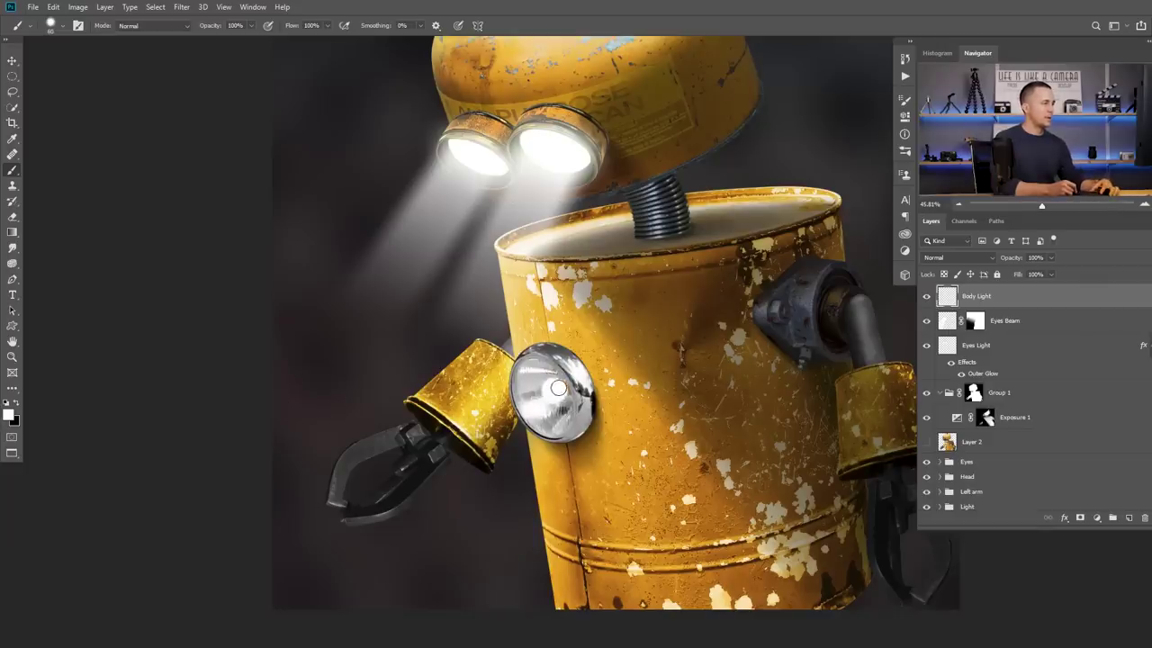
- Warp the white spot to follow the headlight's bulb and nudge it into place
{"action": "key", "text": "ctrl+t"}
{"action": "right_click", "coordinate": [553, 392]}
{"action": "left_click", "coordinate": [568, 466]}
{"action": "scroll", "coordinate": [550, 394], "scroll_direction": "up", "scroll_amount": 5}
{"action": "left_click_drag", "start_coordinate": [544, 393], "coordinate": [574, 404]}
{"action": "key", "text": "Return"}
{"action": "left_click_drag", "start_coordinate": [573, 394], "coordinate": [575, 394]}
- Add an Outer Glow to the Body Light layer and set its colour to light blue 97b7ff
{"action": "double_click", "coordinate": [1017, 304]}
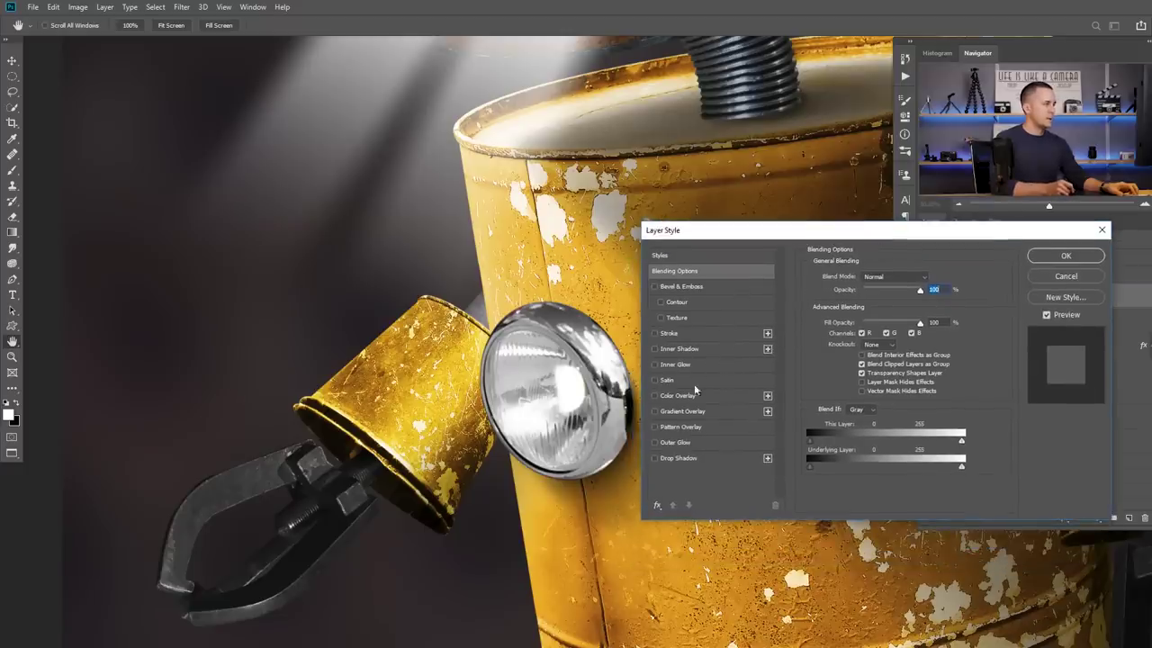
{"action": "left_click", "coordinate": [676, 442]}
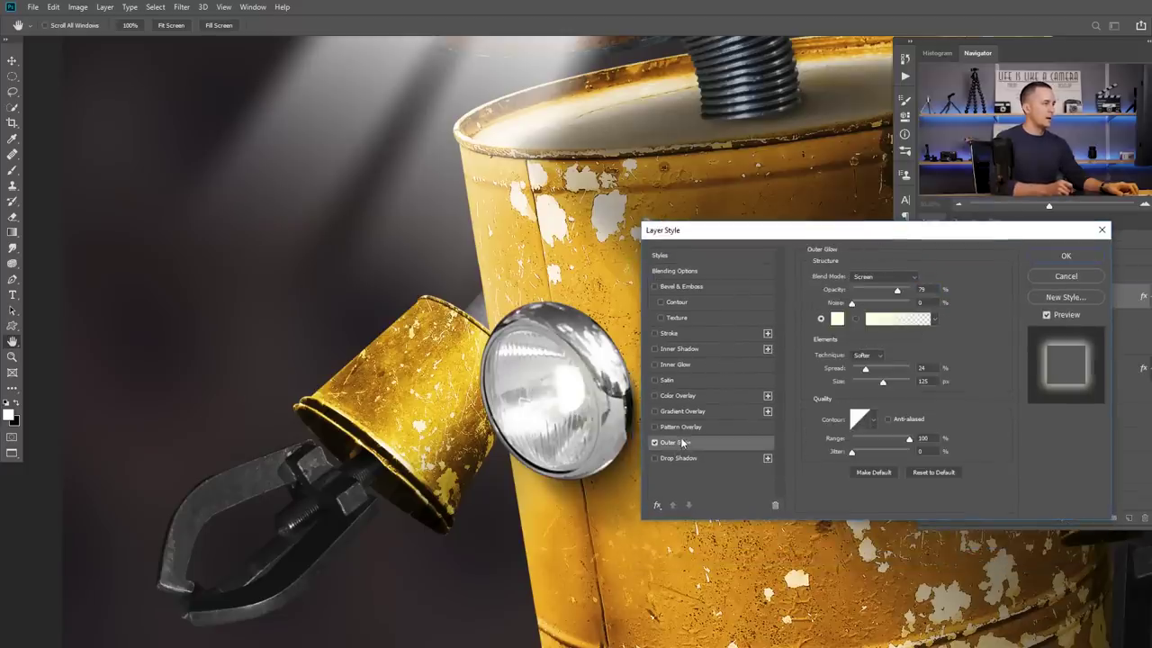
{"action": "left_click", "coordinate": [837, 319]}
{"action": "left_click", "coordinate": [318, 275]}
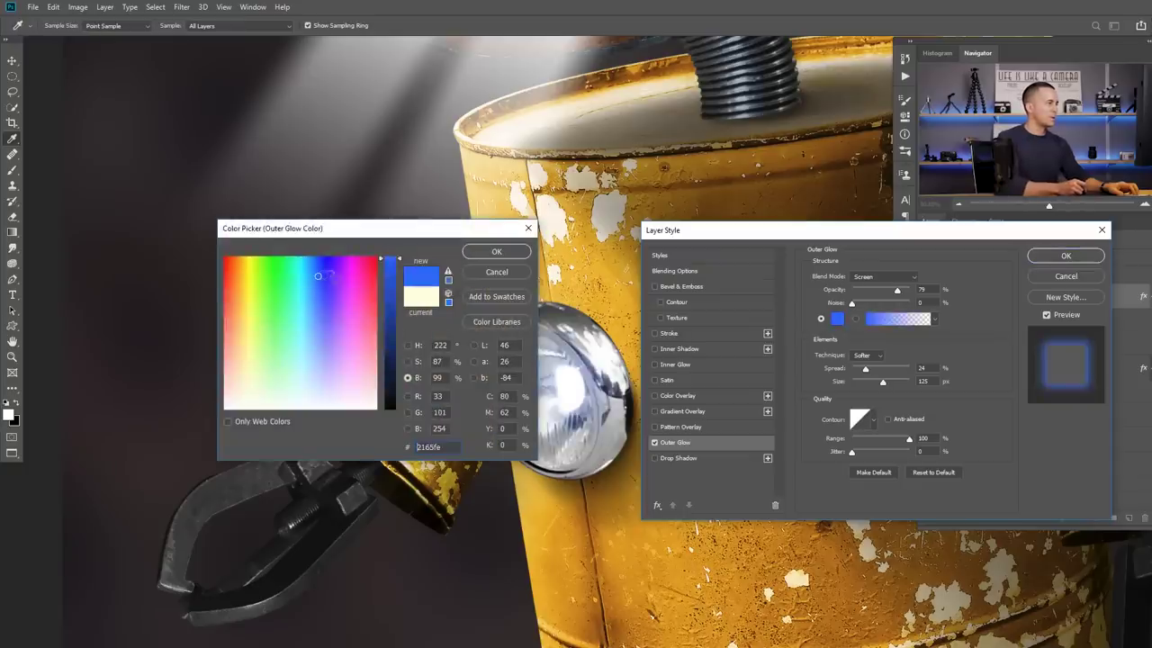
{"action": "left_click_drag", "start_coordinate": [394, 292], "coordinate": [396, 259]}
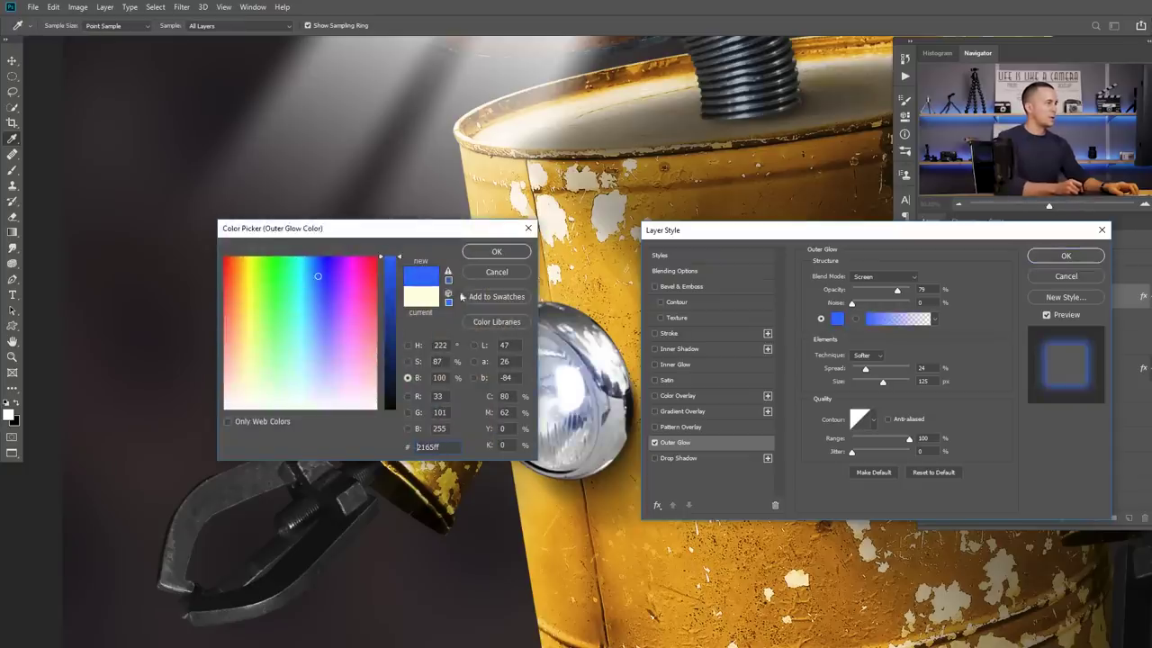
{"action": "left_click", "coordinate": [406, 361]}
{"action": "left_click", "coordinate": [393, 348]}
{"action": "left_click_drag", "start_coordinate": [396, 331], "coordinate": [393, 346]}
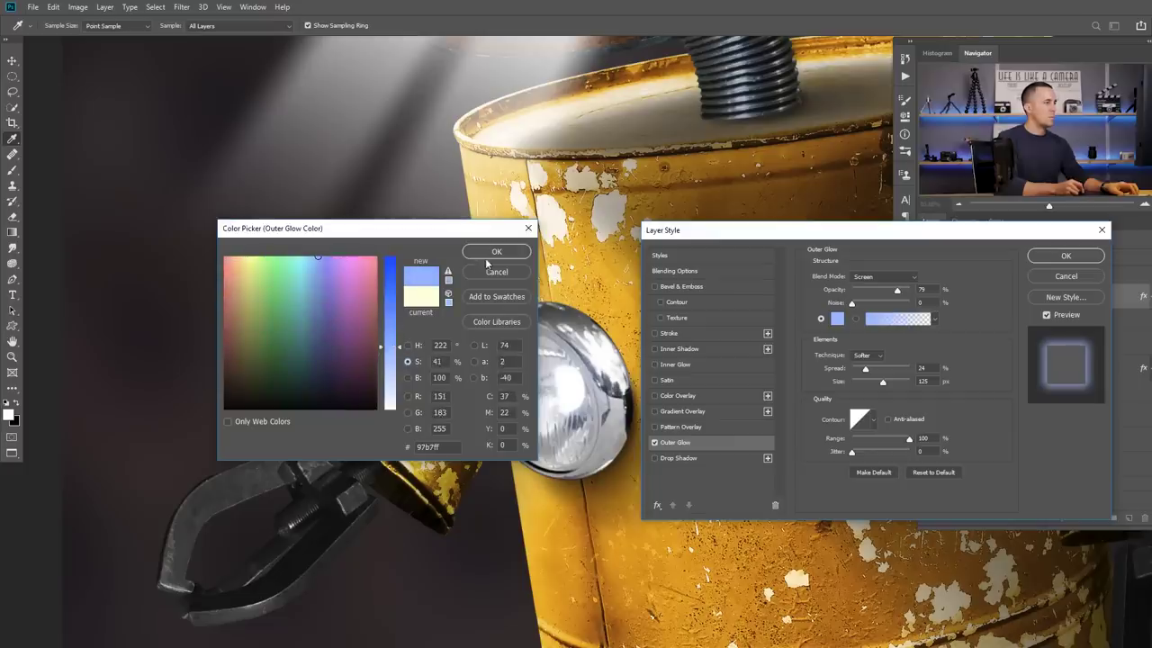
{"action": "left_click", "coordinate": [494, 252]}
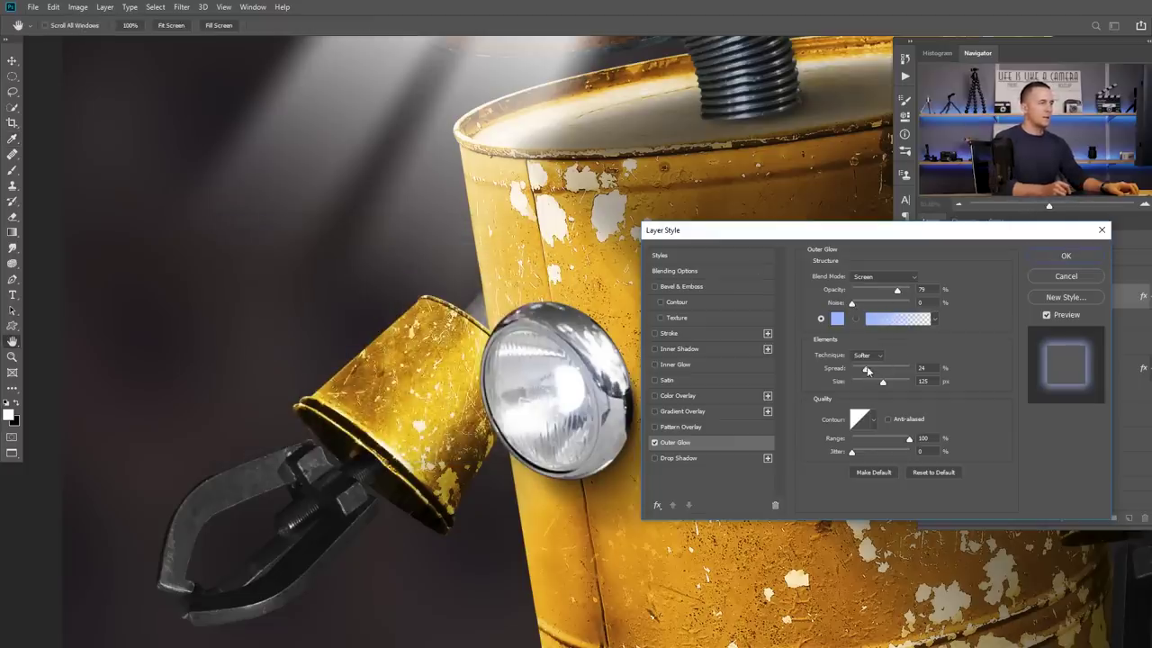
- Set the outer glow's spread to 50% and shape its contour into a custom wavy curve with alternating peaks and dips
{"action": "left_click_drag", "start_coordinate": [867, 369], "coordinate": [884, 365]}
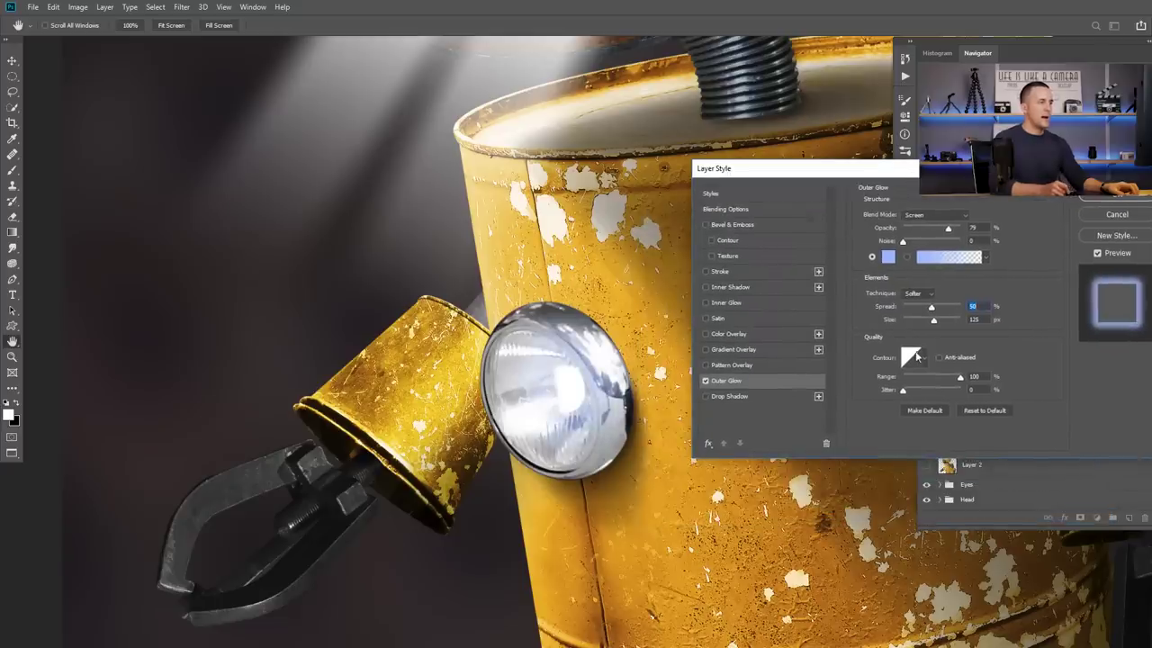
{"action": "left_click", "coordinate": [919, 358]}
{"action": "left_click", "coordinate": [910, 358]}
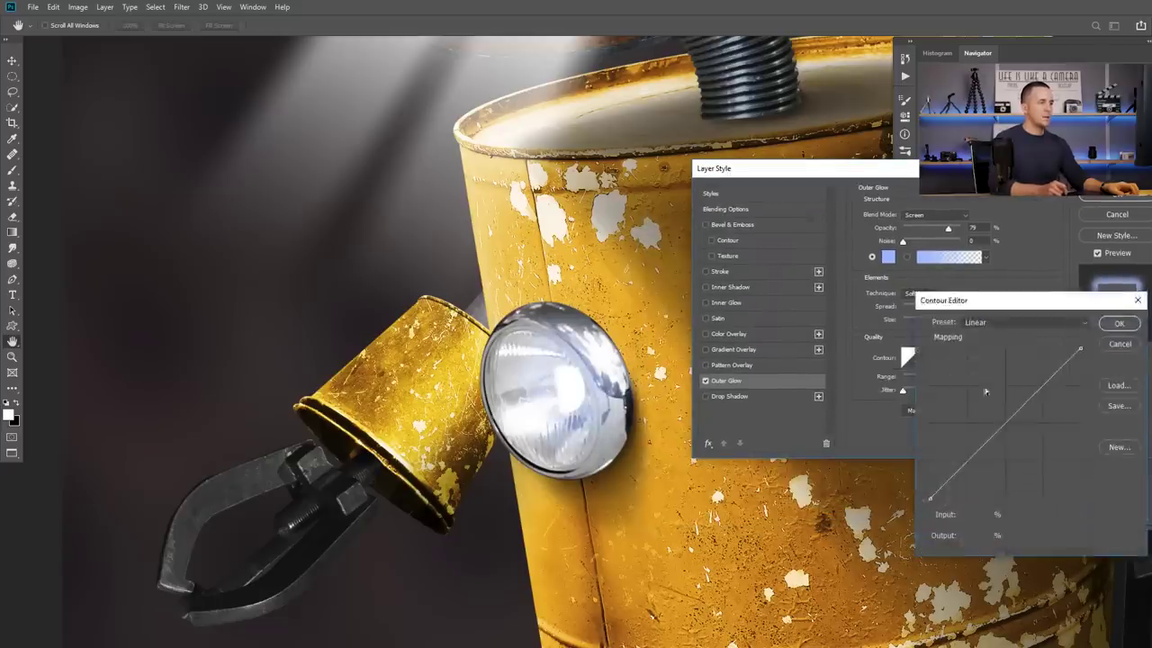
{"action": "left_click_drag", "start_coordinate": [1003, 308], "coordinate": [790, 251]}
{"action": "left_click_drag", "start_coordinate": [759, 397], "coordinate": [760, 420]}
{"action": "left_click_drag", "start_coordinate": [799, 377], "coordinate": [782, 369]}
{"action": "left_click_drag", "start_coordinate": [761, 421], "coordinate": [778, 394]}
{"action": "left_click_drag", "start_coordinate": [831, 369], "coordinate": [810, 325]}
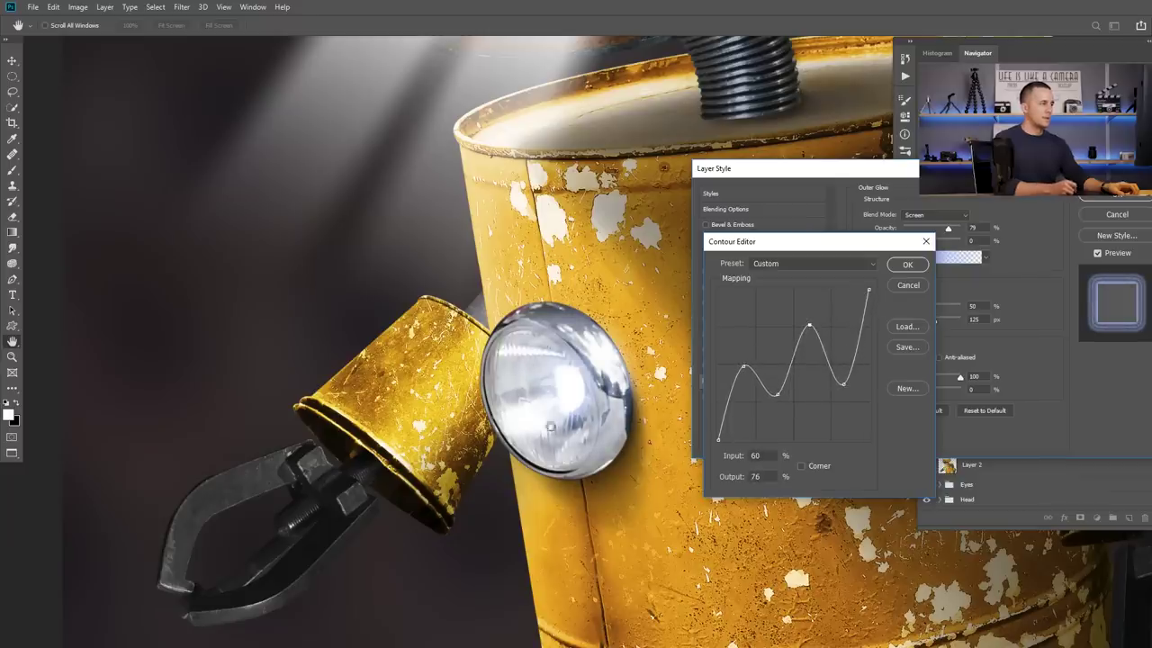
{"action": "left_click_drag", "start_coordinate": [739, 368], "coordinate": [741, 345]}
{"action": "left_click_drag", "start_coordinate": [774, 390], "coordinate": [779, 403]}
{"action": "left_click", "coordinate": [907, 265]}
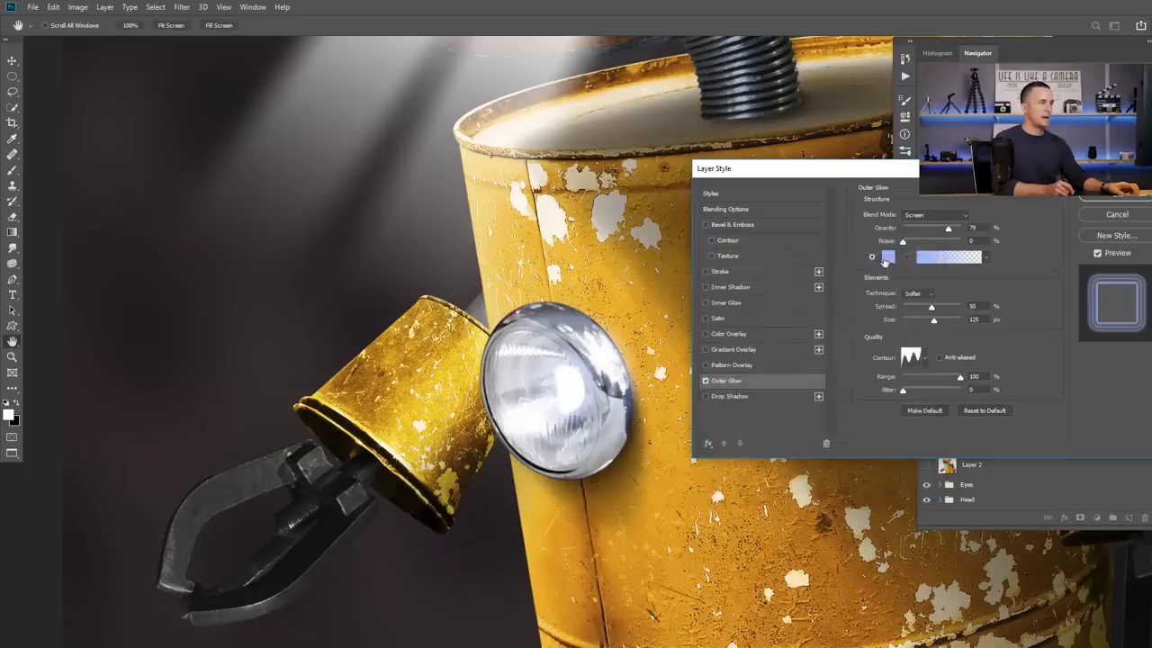
- Raise the outer glow's opacity to 93%, lighten its colour to bcd0ff, and apply the layer style
{"action": "left_click_drag", "start_coordinate": [951, 230], "coordinate": [956, 229]}
{"action": "left_click", "coordinate": [888, 256]}
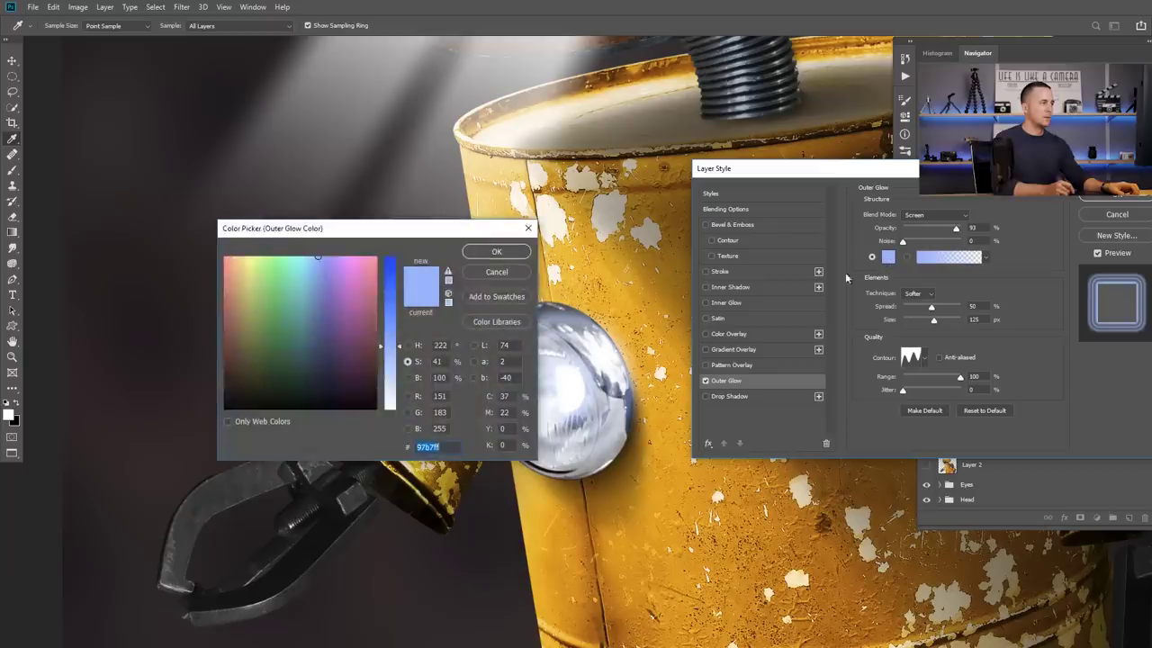
{"action": "left_click_drag", "start_coordinate": [268, 297], "coordinate": [274, 357]}
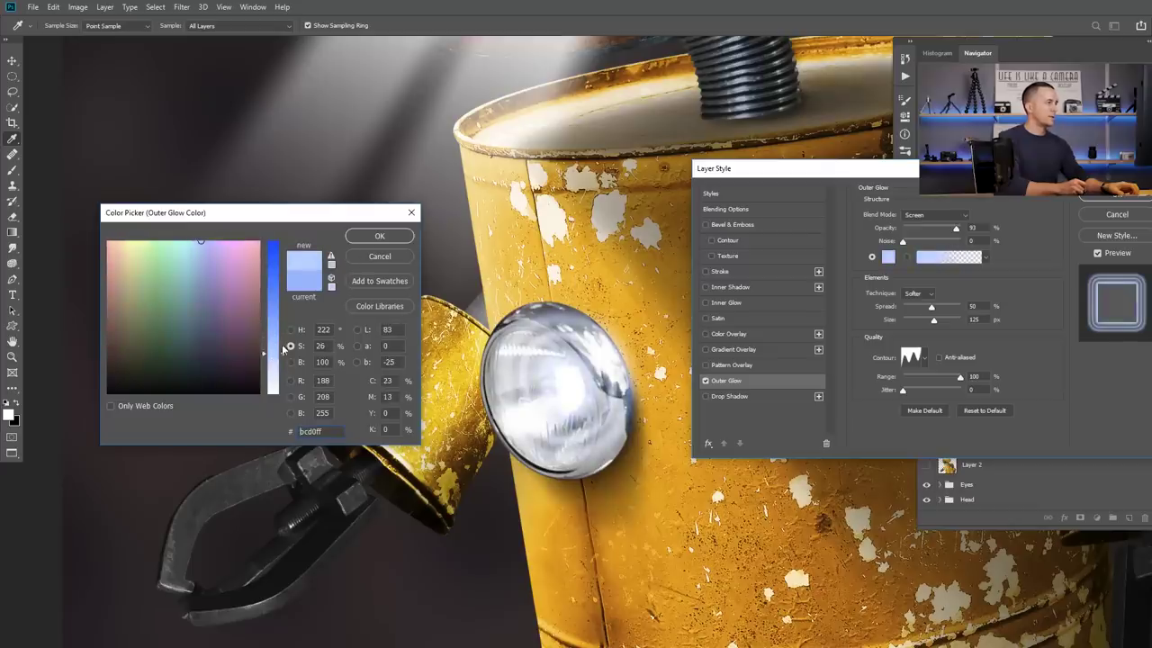
{"action": "left_click", "coordinate": [376, 236]}
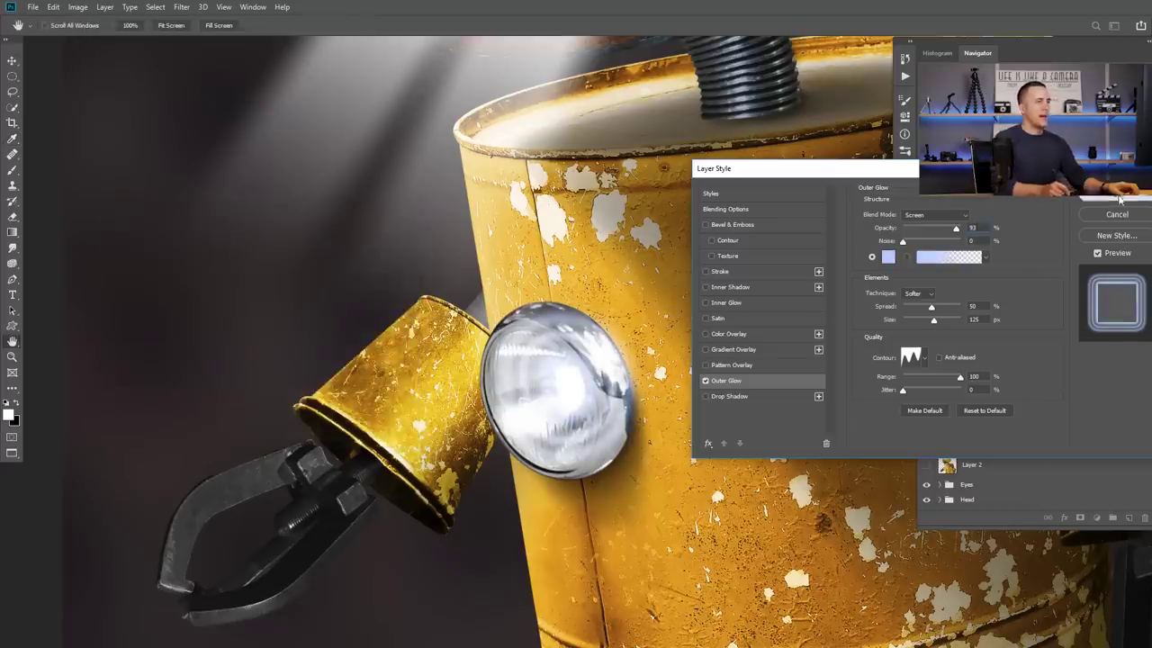
{"action": "left_click", "coordinate": [1116, 191]}
- Separate the Body Light outer glow into its own layer and toggle that layer's visibility to check the glow
{"action": "right_click", "coordinate": [1024, 306]}
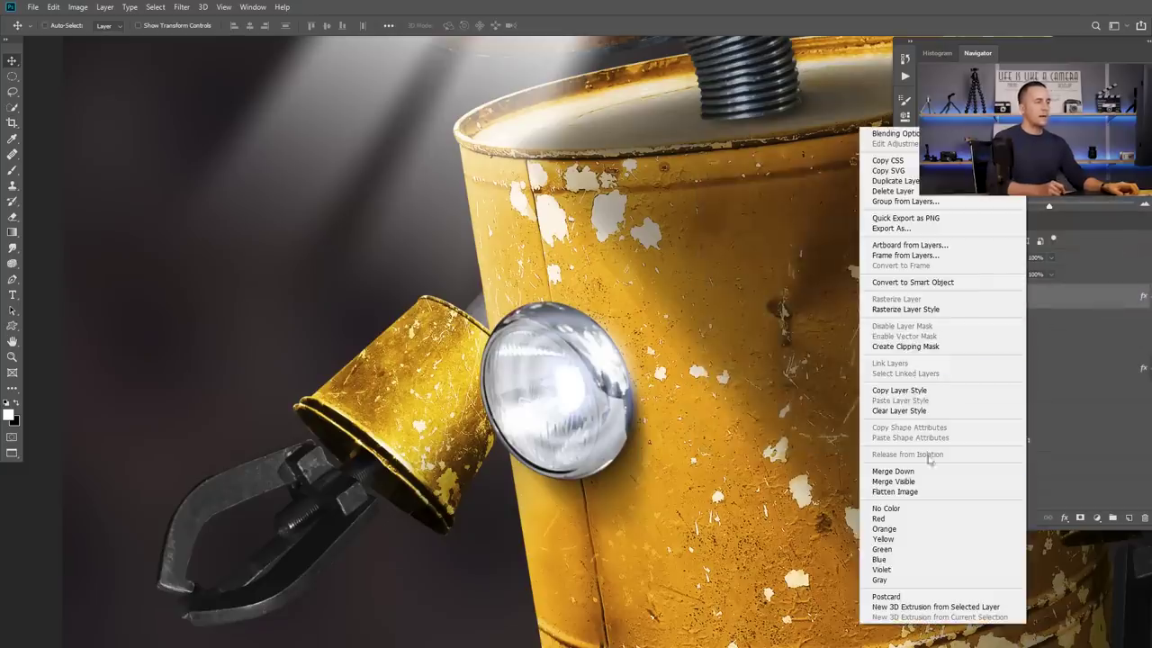
{"action": "left_click", "coordinate": [1039, 324]}
{"action": "right_click", "coordinate": [974, 315]}
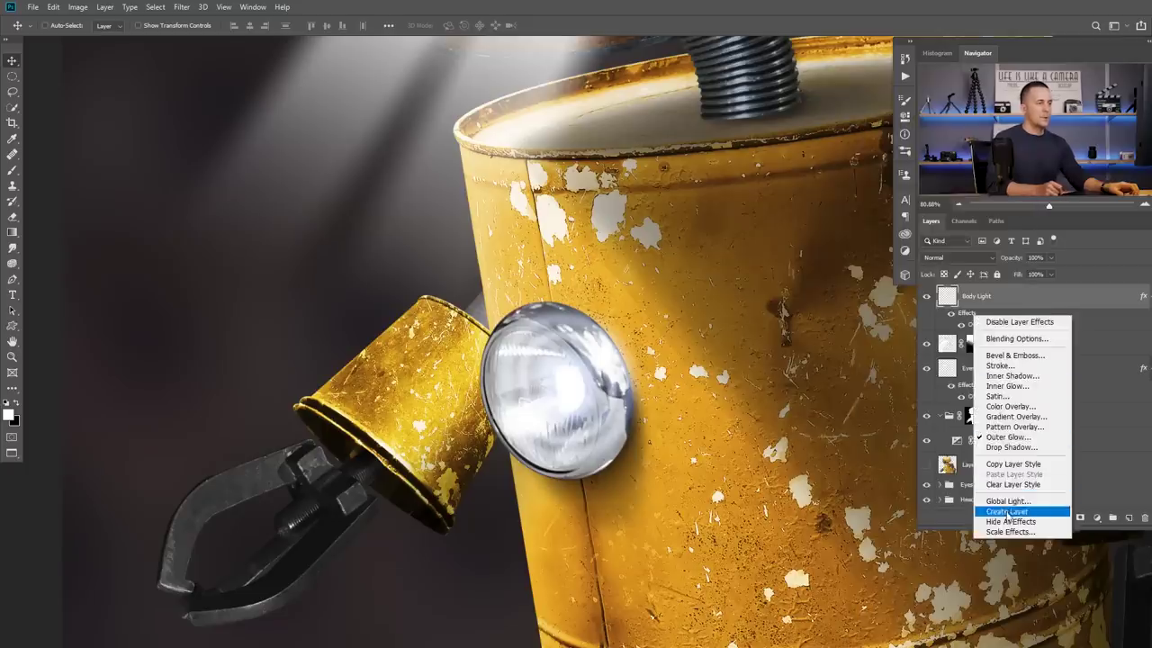
{"action": "left_click", "coordinate": [1006, 511]}
{"action": "left_click", "coordinate": [927, 321]}
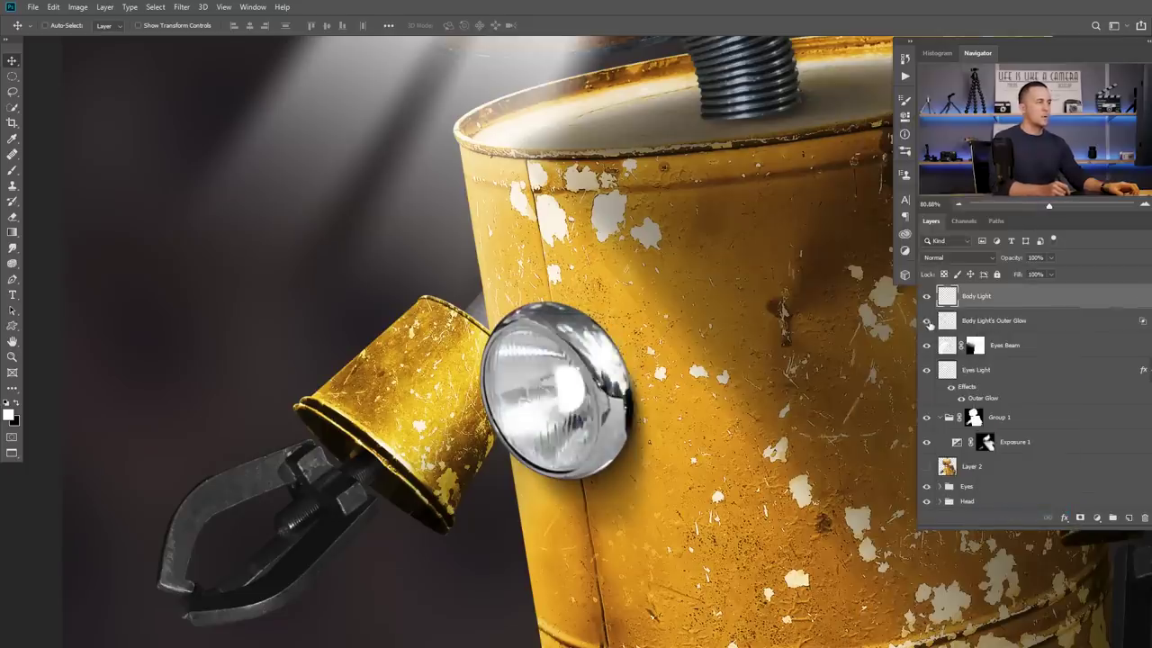
{"action": "left_click", "coordinate": [926, 321]}
- Free-transform the Body Light's Outer Glow layer, narrowing and skewing it to fit within the chest headlight's rim
{"action": "left_click", "coordinate": [990, 320]}
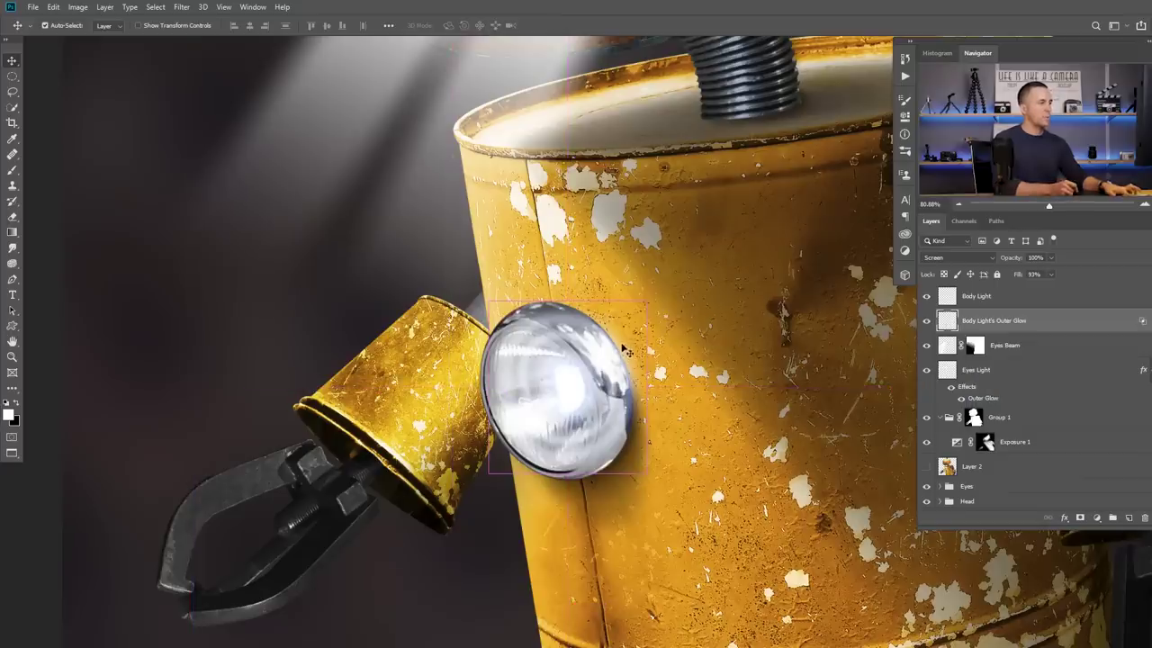
{"action": "key", "text": "ctrl+t"}
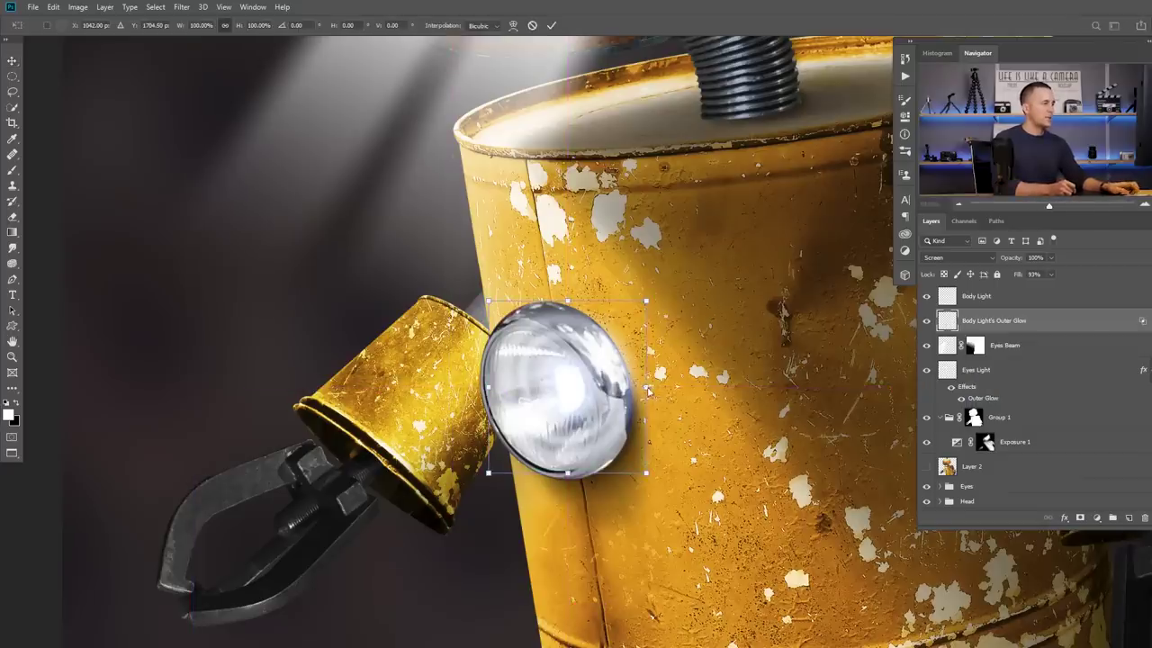
{"action": "left_click_drag", "start_coordinate": [646, 387], "coordinate": [613, 387]}
{"action": "left_click_drag", "start_coordinate": [489, 472], "coordinate": [489, 464]}
{"action": "left_click_drag", "start_coordinate": [490, 302], "coordinate": [486, 318]}
{"action": "left_click_drag", "start_coordinate": [551, 383], "coordinate": [556, 386]}
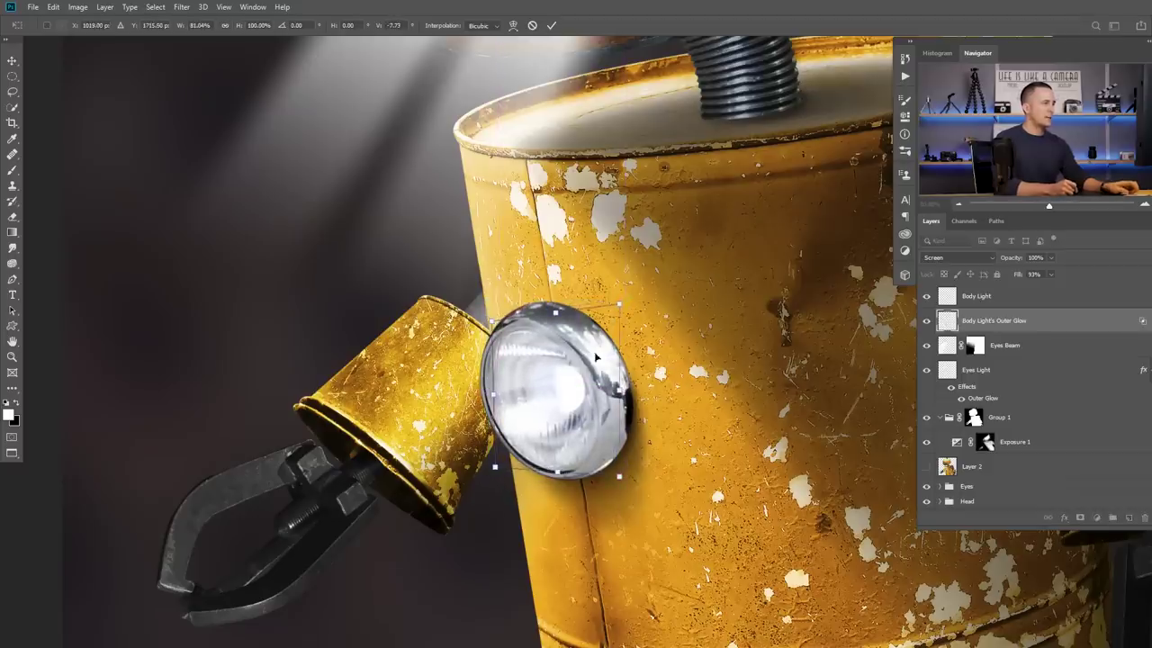
{"action": "left_click_drag", "start_coordinate": [619, 305], "coordinate": [619, 316]}
{"action": "left_click_drag", "start_coordinate": [619, 395], "coordinate": [568, 400]}
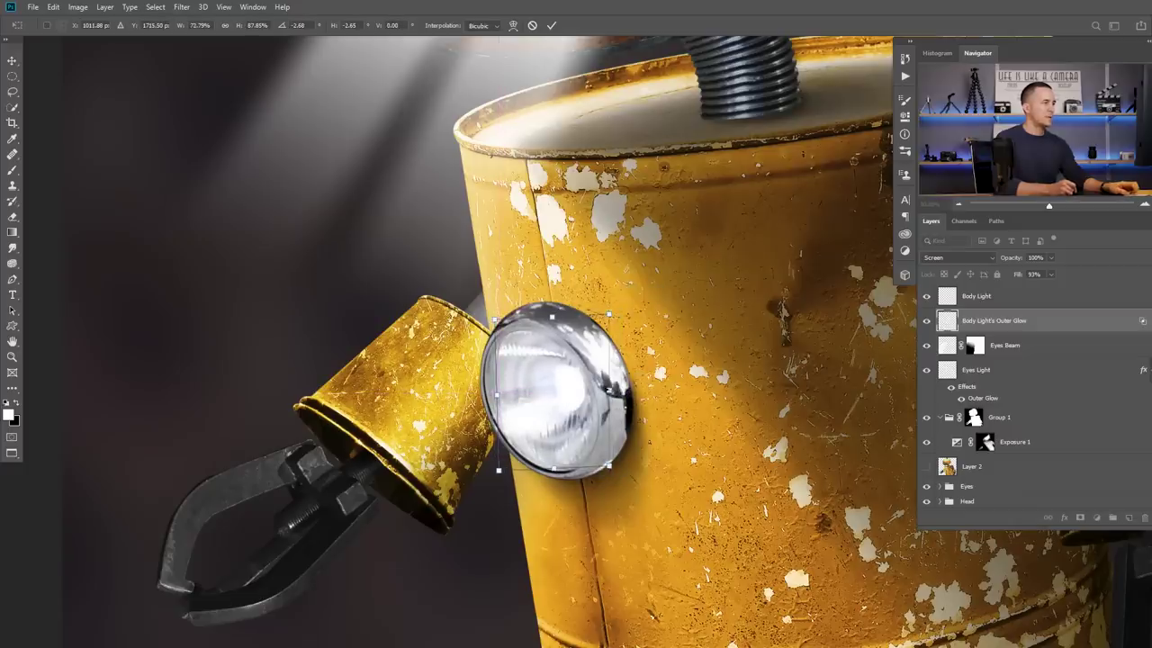
{"action": "left_click_drag", "start_coordinate": [498, 394], "coordinate": [481, 387]}
{"action": "key", "text": "Return"}
- Scale the Body Light's Outer Glow layer to 100.92% and align it over the chest headlight
{"action": "scroll", "coordinate": [640, 351], "scroll_direction": "down", "scroll_amount": 8}
{"action": "left_click_drag", "start_coordinate": [618, 375], "coordinate": [511, 383]}
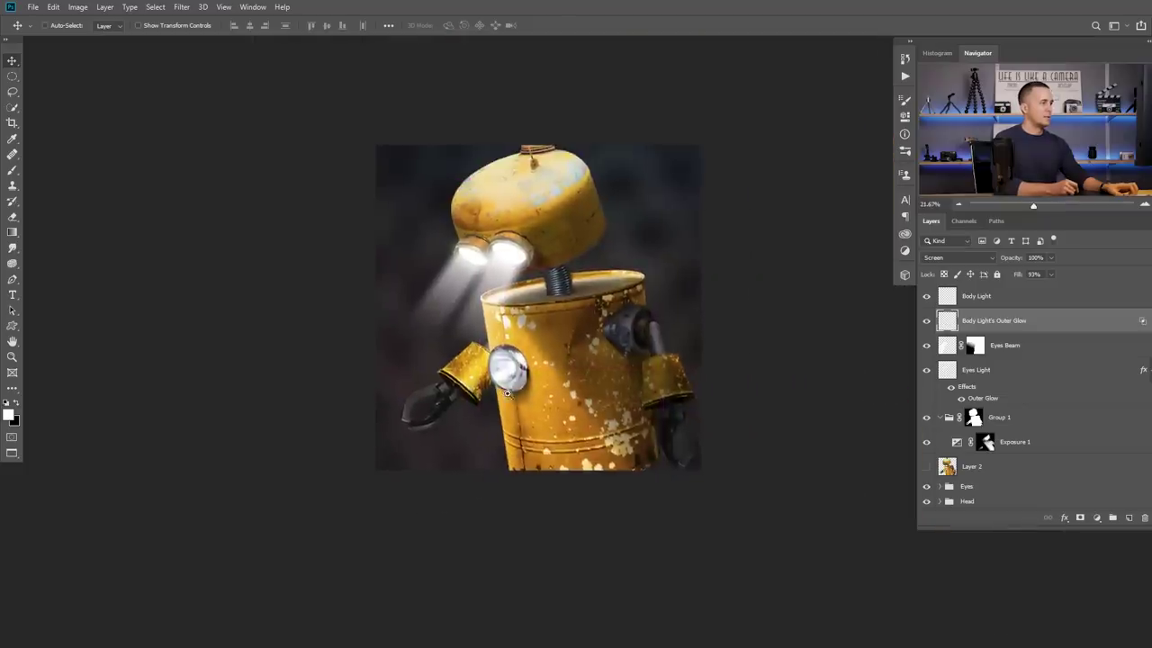
{"action": "scroll", "coordinate": [510, 383], "scroll_direction": "up", "scroll_amount": 4}
{"action": "key", "text": "ctrl+t"}
{"action": "left_click_drag", "start_coordinate": [529, 334], "coordinate": [538, 318]}
{"action": "left_click_drag", "start_coordinate": [510, 367], "coordinate": [511, 363]}
{"action": "left_click_drag", "start_coordinate": [538, 313], "coordinate": [531, 328]}
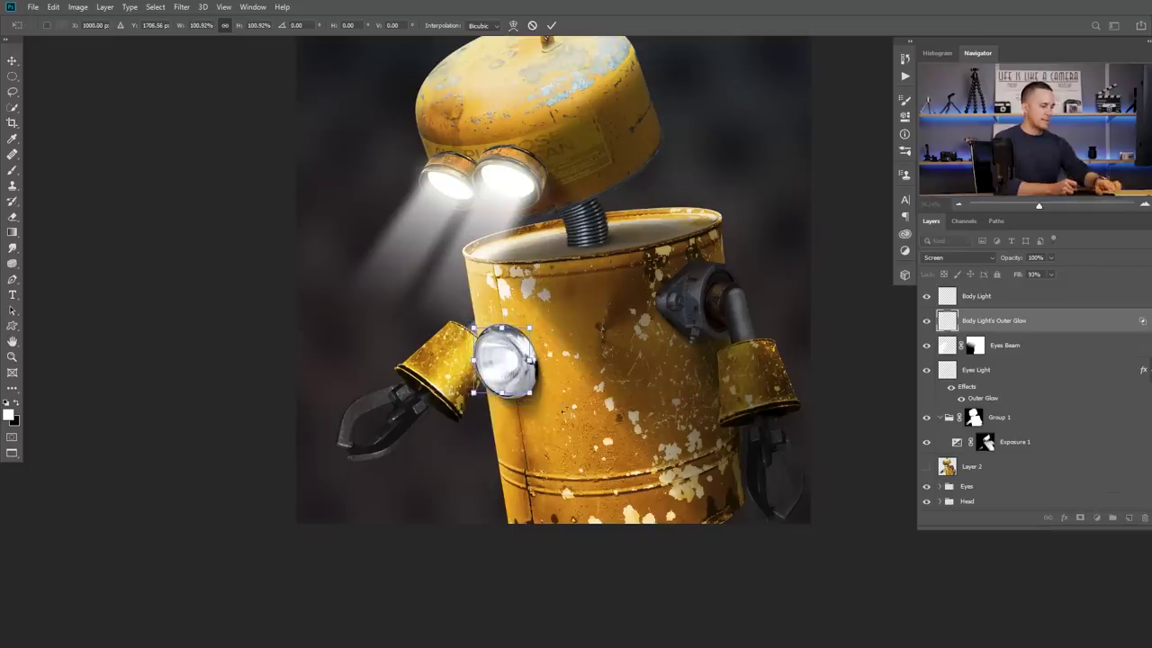
{"action": "key", "text": "Return"}
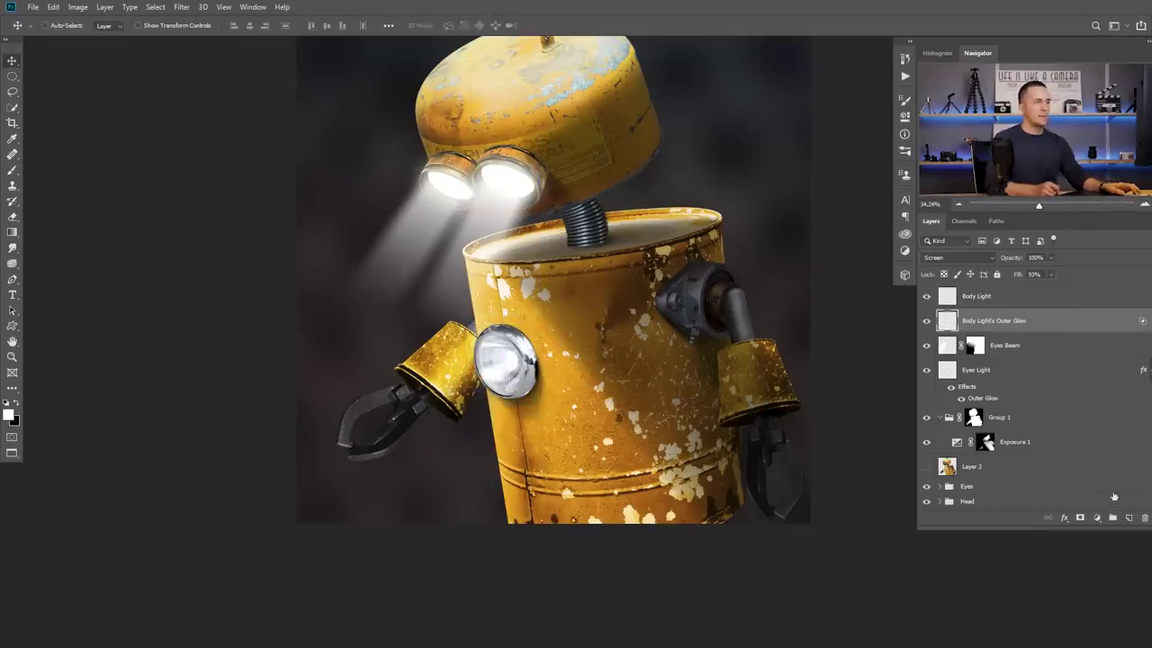
- Add a new layer above the Body Light layer and name it Bodz Light glow
{"action": "left_click", "coordinate": [978, 306]}
{"action": "key", "text": "ctrl+shift+alt+n"}
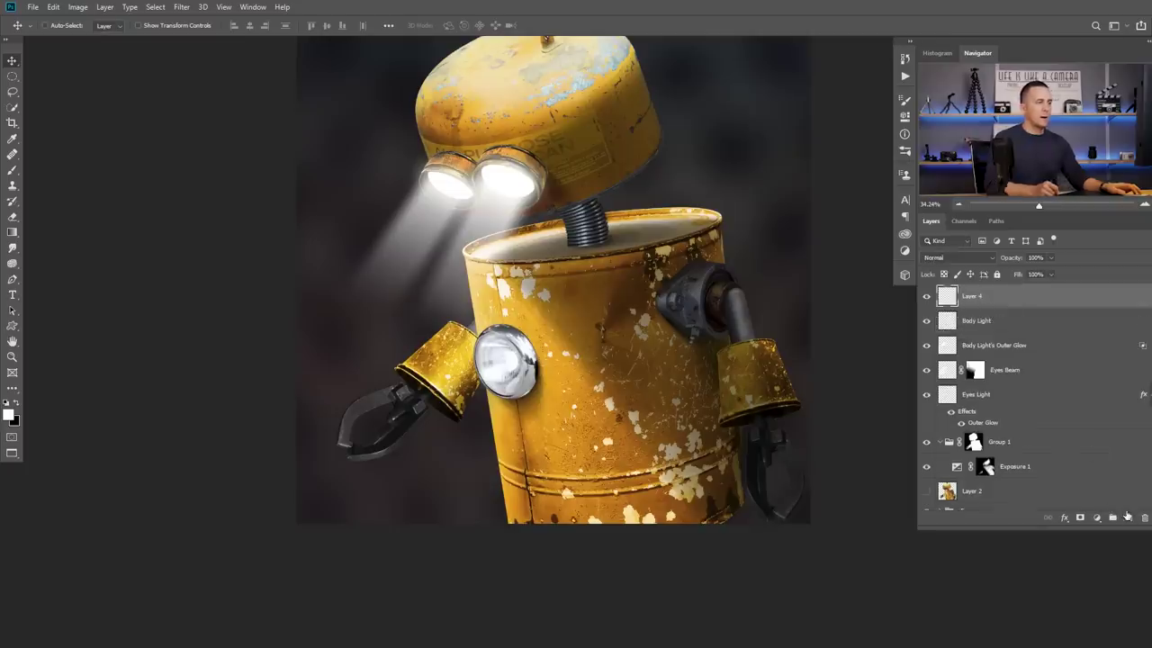
{"action": "double_click", "coordinate": [966, 289]}
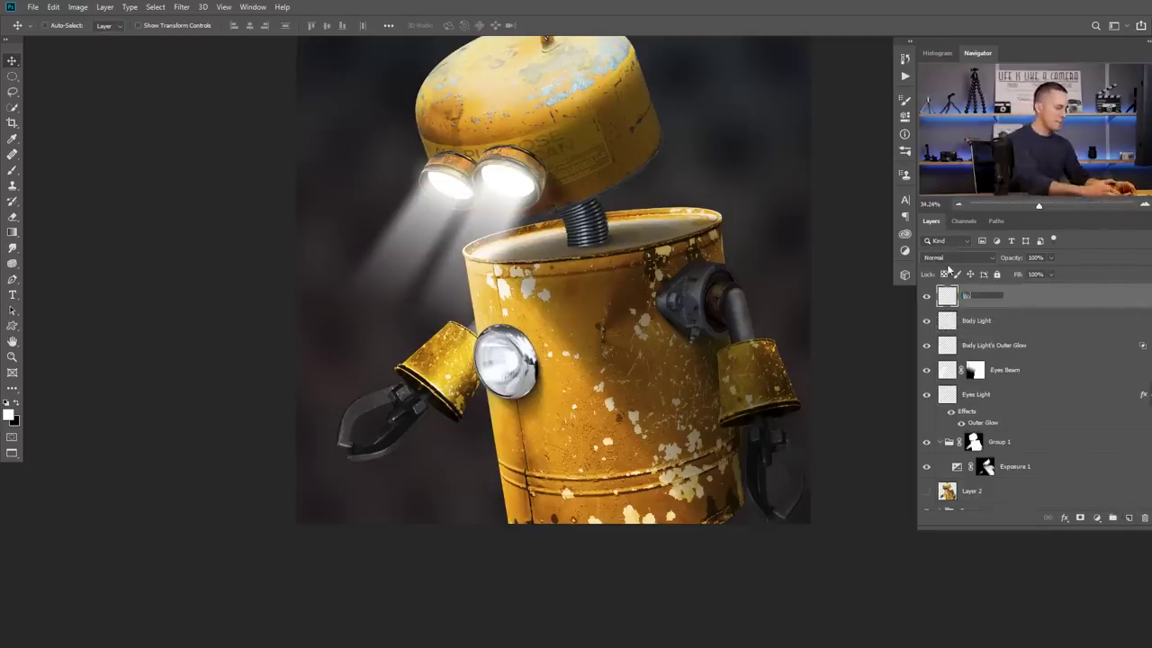
{"action": "type", "text": "Body Light"}
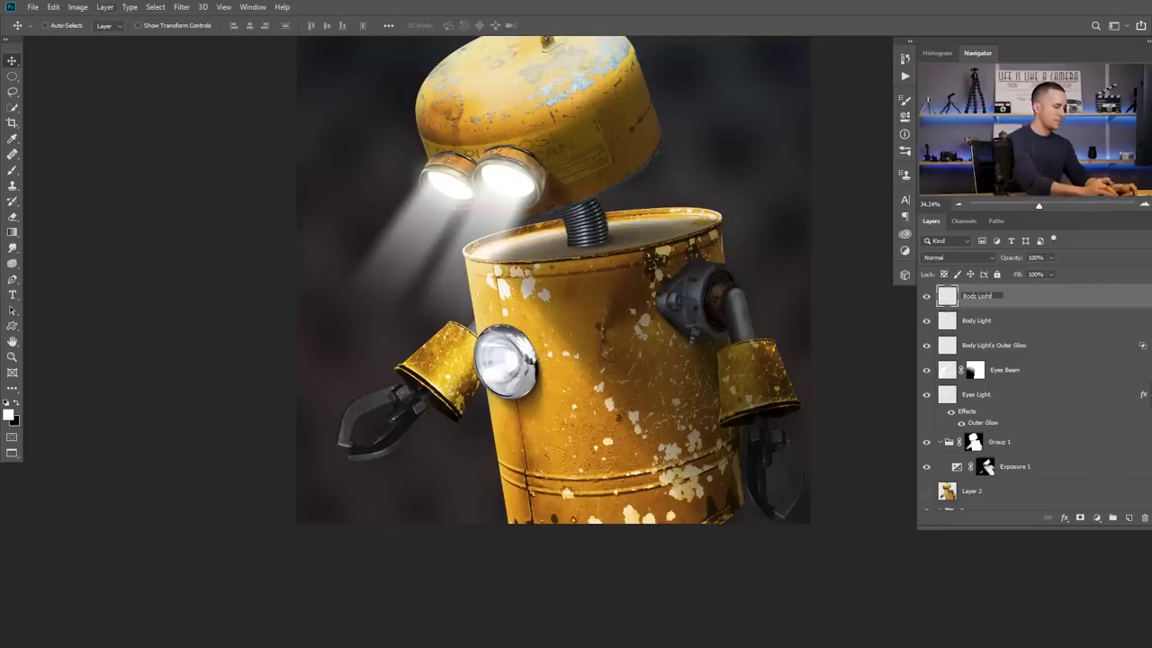
{"action": "type", "text": " glow"}
{"action": "key", "text": "Return"}
- Build up a soft white glow over the chest headlight using a brush at 10% opacity, enlarging it to 400 px
{"action": "key", "text": "b"}
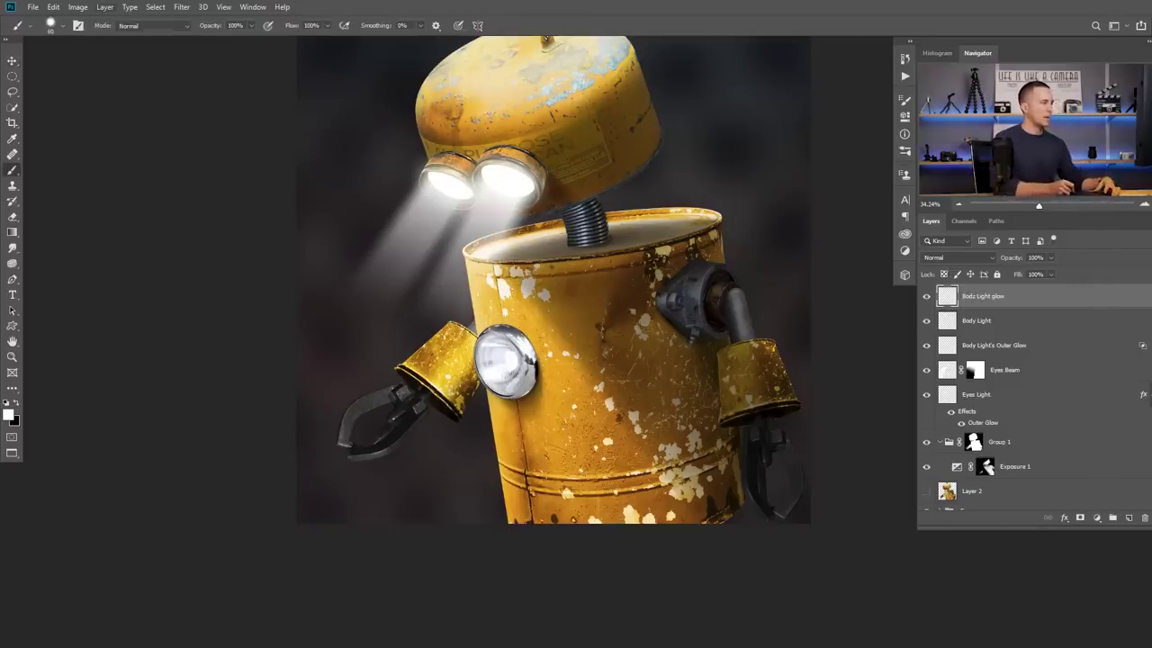
{"action": "key", "text": "bracketright"}
{"action": "key", "text": "bracketright"}
{"action": "key", "text": "bracketright"}
{"action": "key", "text": "bracketright"}
{"action": "key", "text": "bracketright"}
{"action": "key", "text": "bracketright"}
{"action": "key", "text": "bracketright"}
{"action": "key", "text": "bracketright"}
{"action": "key", "text": "bracketright"}
{"action": "key", "text": "bracketright"}
{"action": "key", "text": "bracketleft"}
{"action": "key", "text": "bracketleft"}
{"action": "key", "text": "bracketleft"}
{"action": "key", "text": "bracketleft"}
{"action": "key", "text": "bracketleft"}
{"action": "key", "text": "bracketleft"}
{"action": "key", "text": "1"}
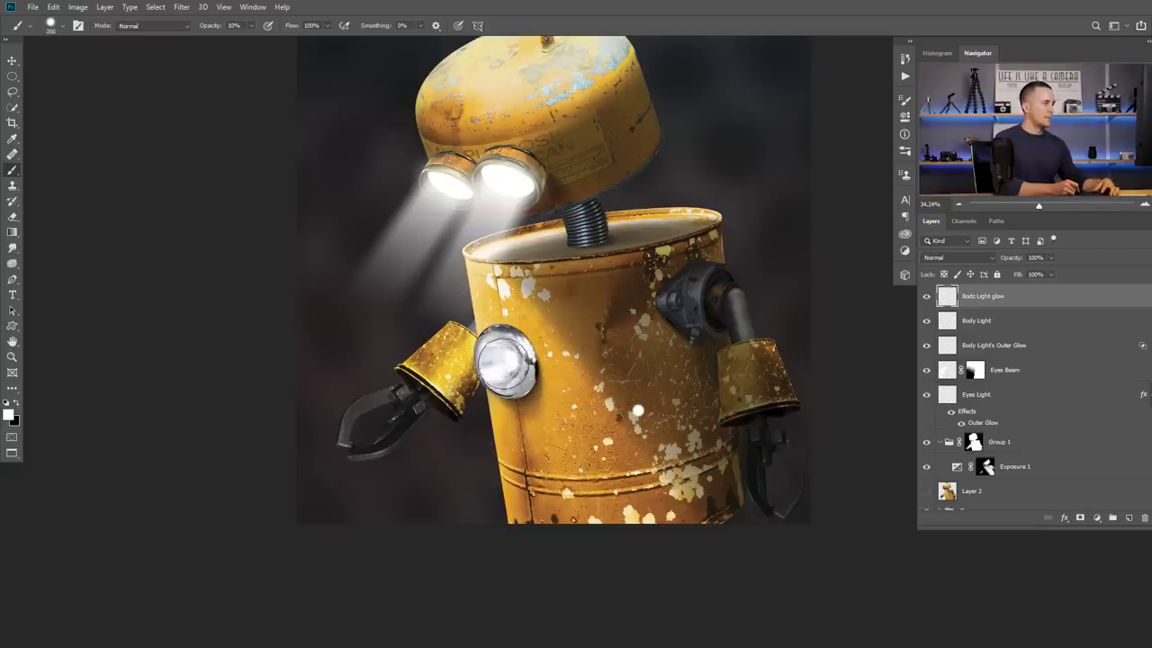
{"action": "left_click", "coordinate": [479, 376]}
{"action": "key", "text": "bracketright"}
{"action": "left_click", "coordinate": [491, 369]}
{"action": "key", "text": "bracketright"}
{"action": "key", "text": "bracketright"}
{"action": "left_click", "coordinate": [481, 372]}
{"action": "left_click", "coordinate": [477, 372]}
{"action": "left_click_drag", "start_coordinate": [474, 370], "coordinate": [504, 365]}
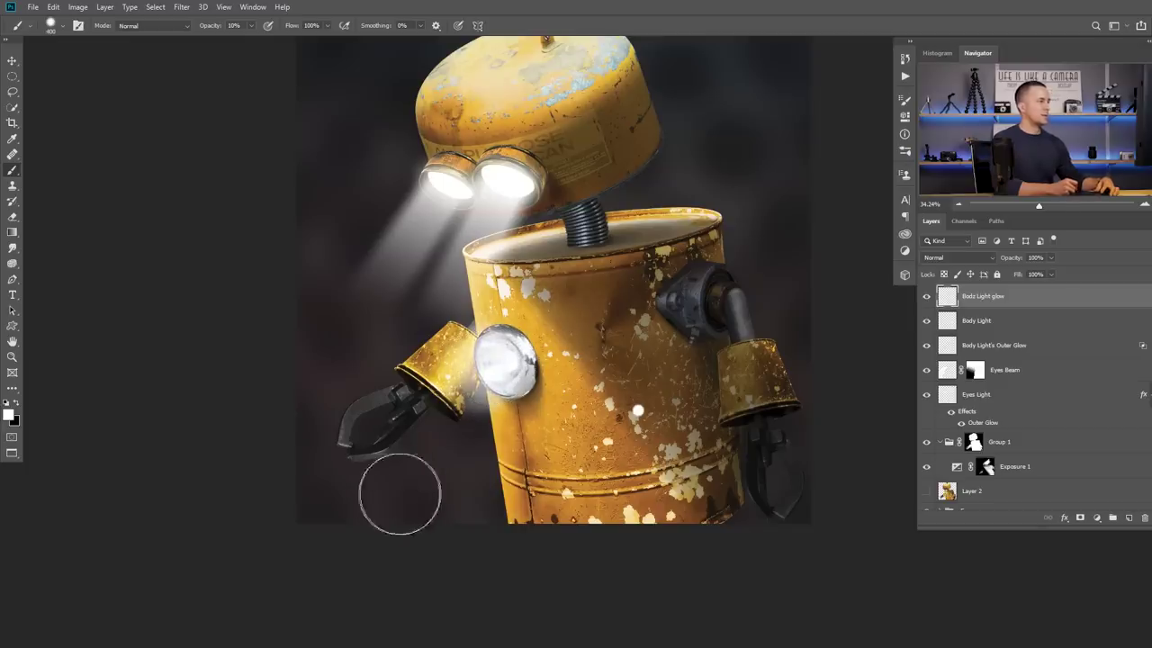
- Lower the opacity of the Bodz Light glow layer to 48%
{"action": "scroll", "coordinate": [490, 396], "scroll_direction": "down", "scroll_amount": 5}
{"action": "scroll", "coordinate": [533, 388], "scroll_direction": "up", "scroll_amount": 3}
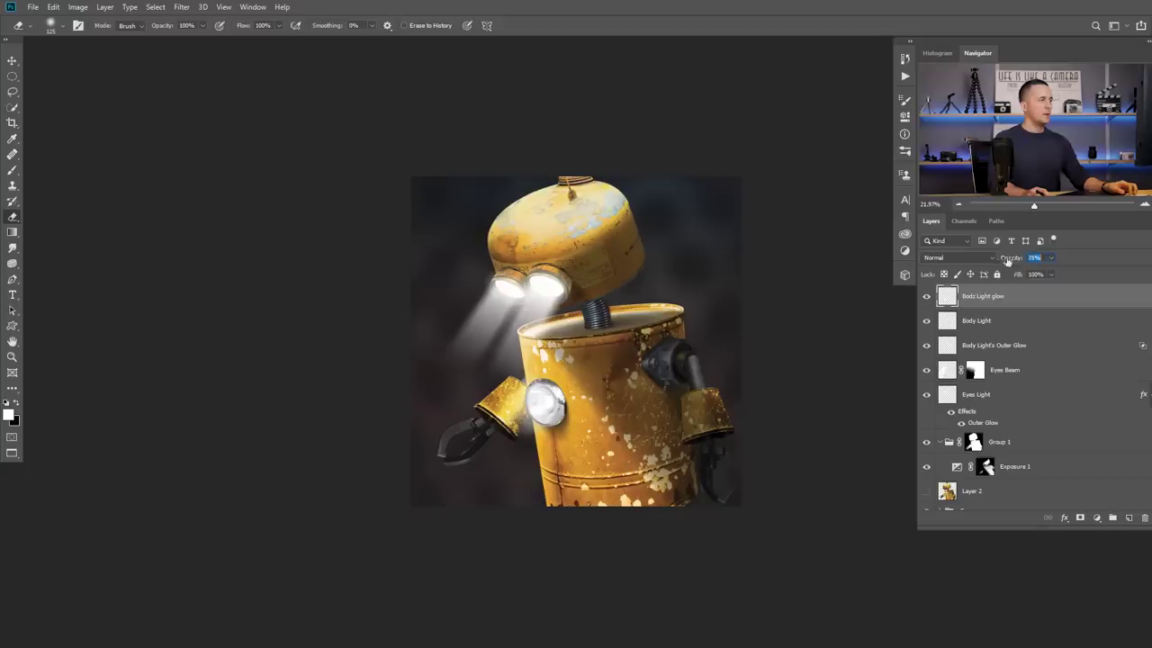
{"action": "left_click_drag", "start_coordinate": [1008, 259], "coordinate": [996, 258]}
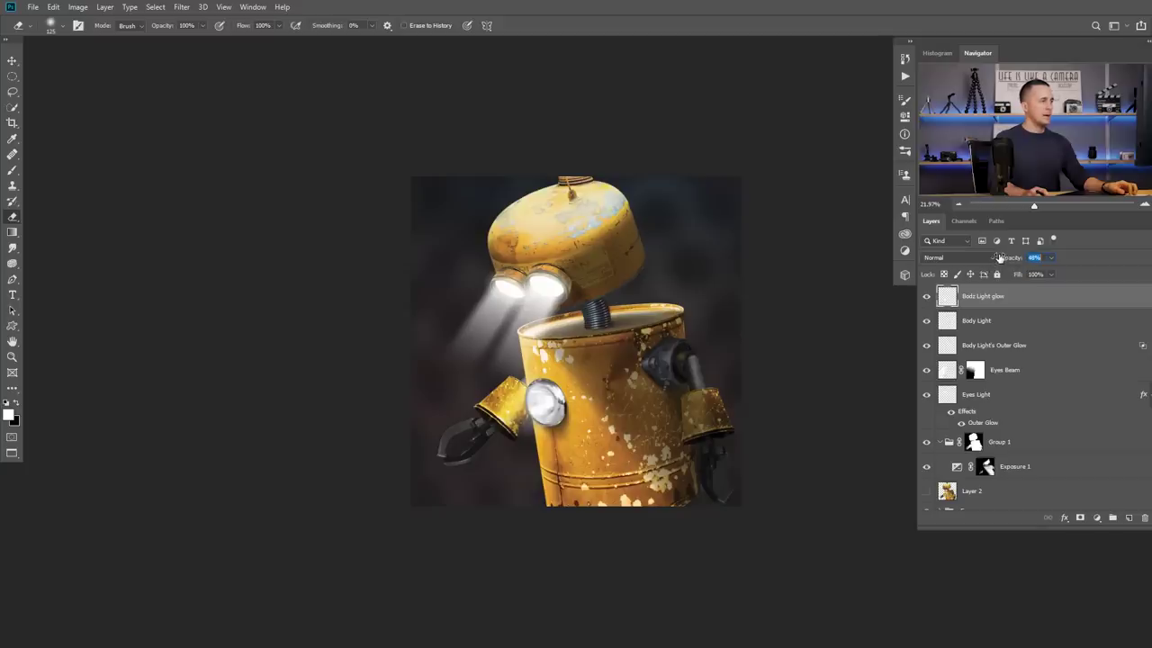
- Free-transform the painted headlight glow, reshaping its width and height so it spreads evenly around the chest headlight
{"action": "key", "text": "ctrl+t"}
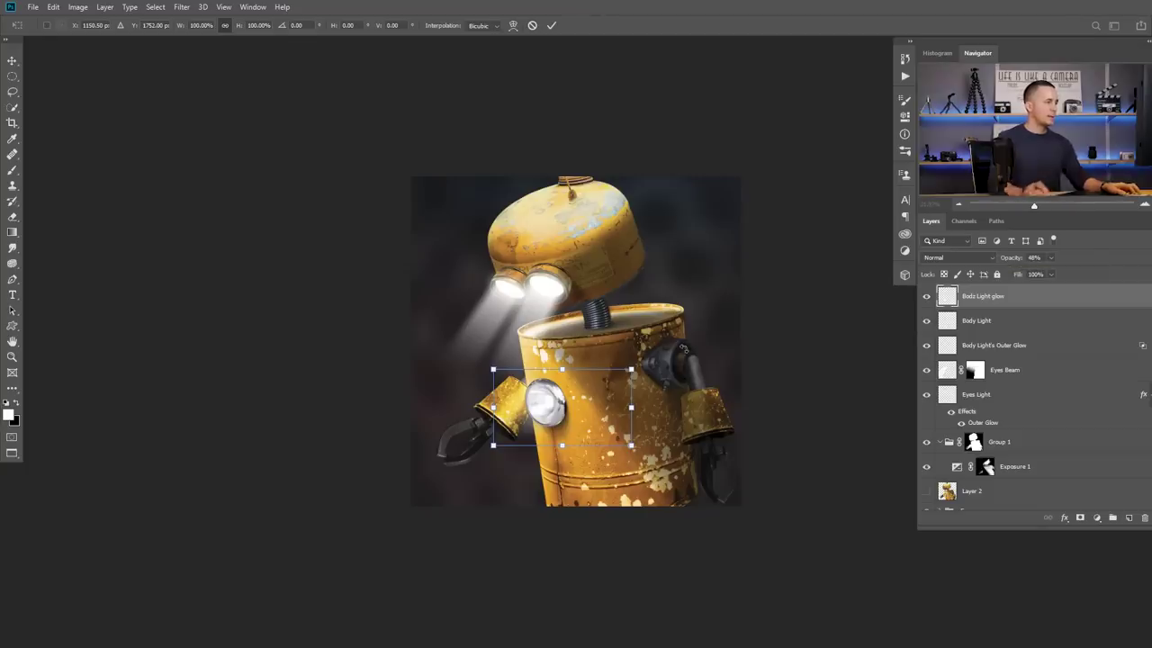
{"action": "left_click_drag", "start_coordinate": [494, 406], "coordinate": [469, 408]}
{"action": "scroll", "coordinate": [514, 403], "scroll_direction": "up", "scroll_amount": 6}
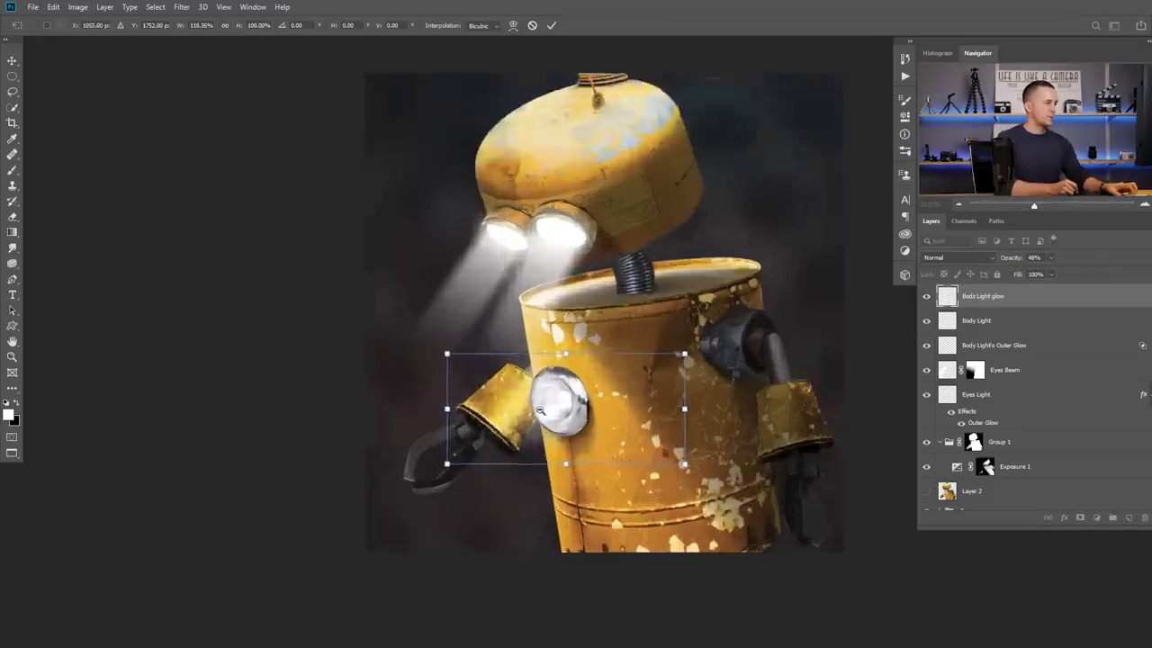
{"action": "left_click_drag", "start_coordinate": [579, 339], "coordinate": [577, 353]}
{"action": "left_click_drag", "start_coordinate": [580, 474], "coordinate": [581, 465]}
{"action": "left_click_drag", "start_coordinate": [437, 413], "coordinate": [486, 411]}
{"action": "left_click", "coordinate": [573, 401], "text": "alt"}
{"action": "left_click_drag", "start_coordinate": [673, 418], "coordinate": [646, 410]}
{"action": "key", "text": "Return"}
{"action": "key", "text": "e"}
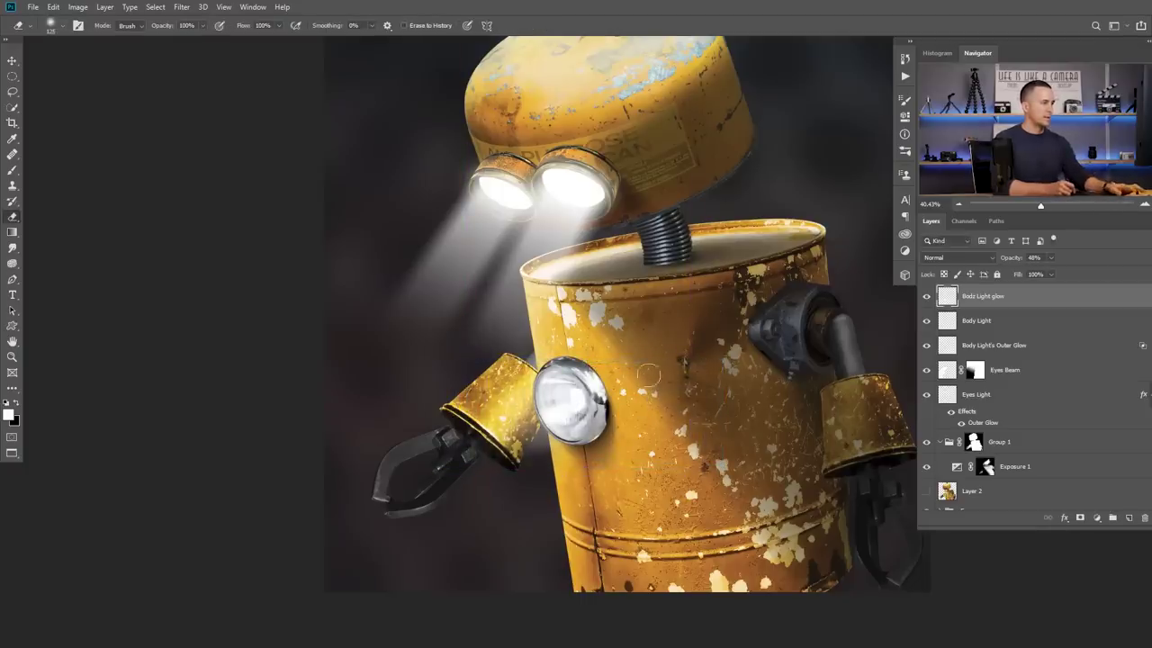
- Toggle the visibility of the three chest headlight layers to compare the image with and without the glow
{"action": "scroll", "coordinate": [679, 427], "scroll_direction": "down", "scroll_amount": 5}
{"action": "left_click", "coordinate": [926, 296]}
{"action": "left_click", "coordinate": [927, 297]}
{"action": "left_click", "coordinate": [926, 297]}
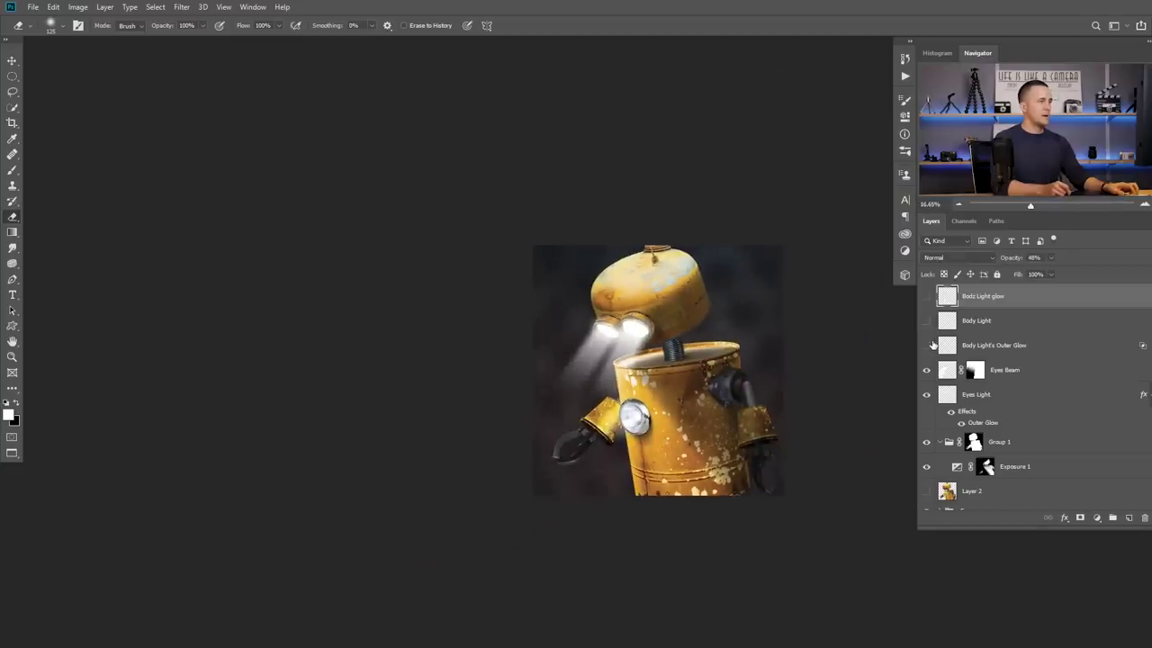
{"action": "left_click", "coordinate": [927, 345]}
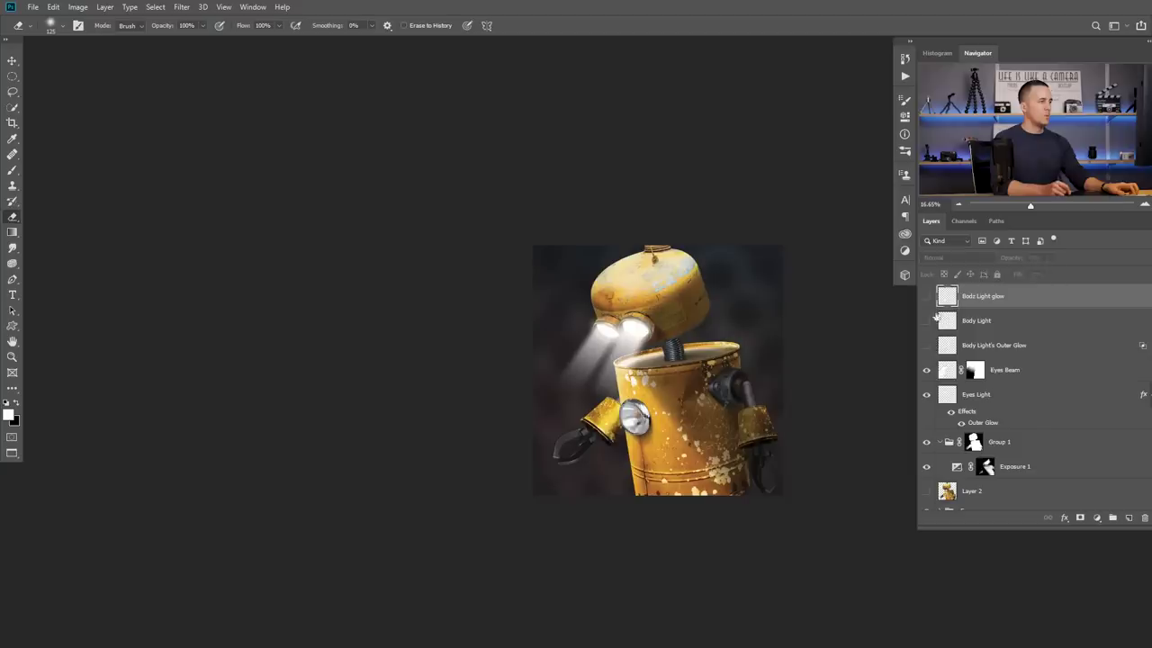
{"action": "left_click", "coordinate": [927, 343]}
{"action": "scroll", "coordinate": [501, 342], "scroll_direction": "down", "scroll_amount": 3}
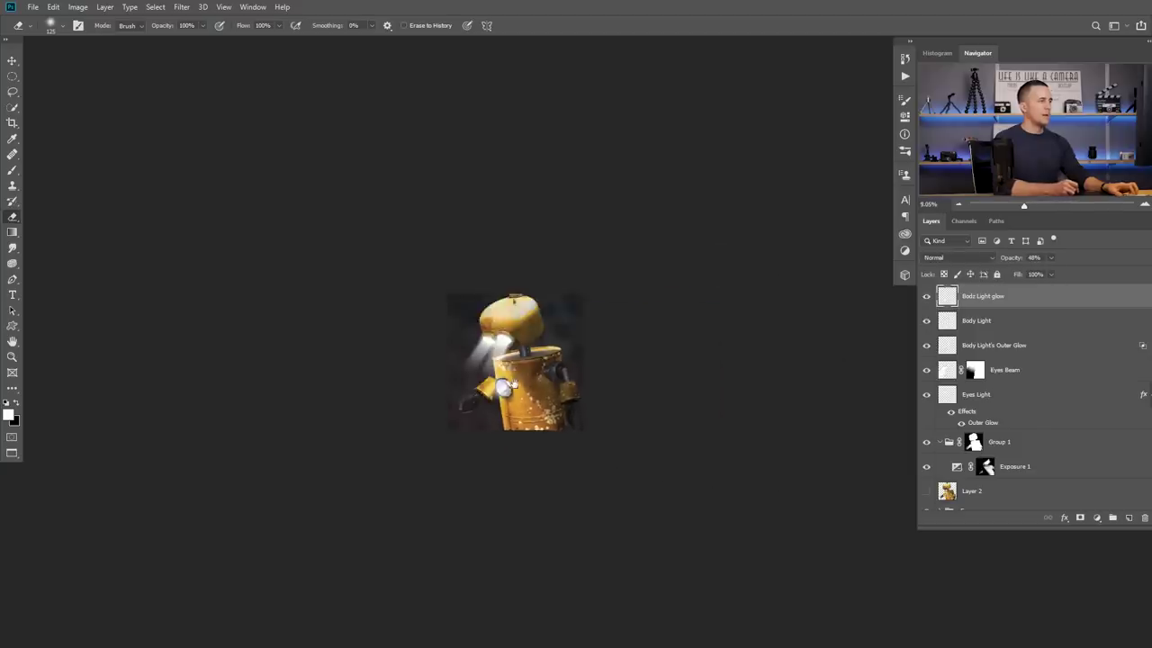
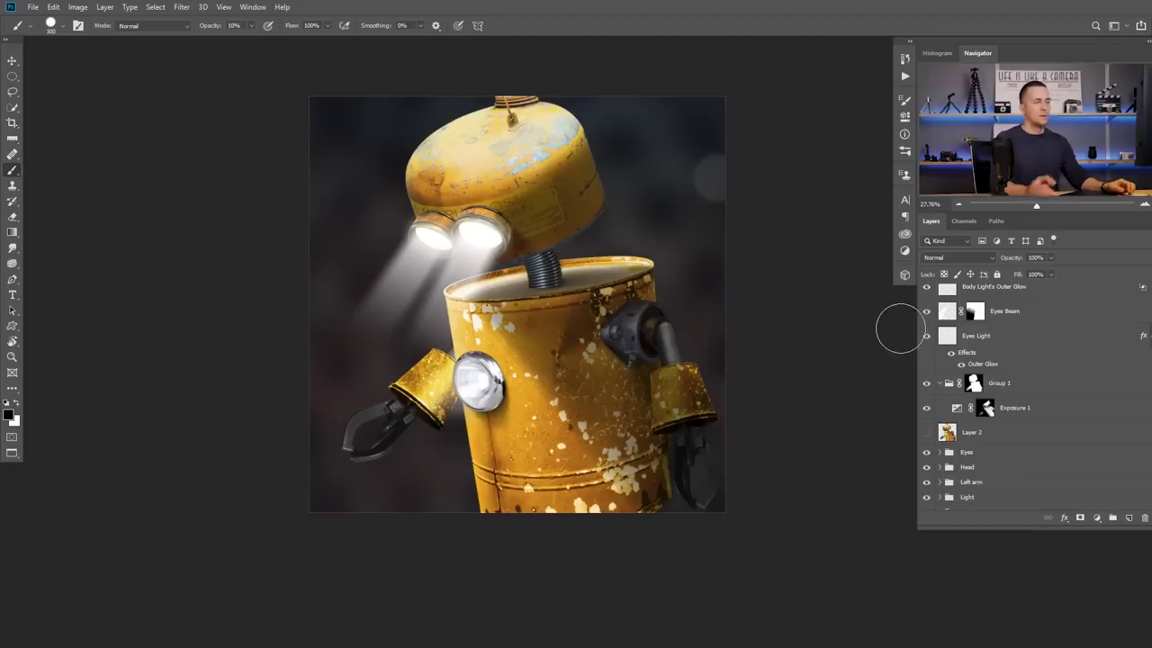
- Add a layer named Particles 01 beneath the Right arm group and switch the brush to white at 100% opacity
{"action": "scroll", "coordinate": [1038, 376], "scroll_direction": "down", "scroll_amount": 2}
{"action": "left_click", "coordinate": [1131, 518]}
{"action": "double_click", "coordinate": [968, 499]}
{"action": "type", "text": "Paintcles 01"}
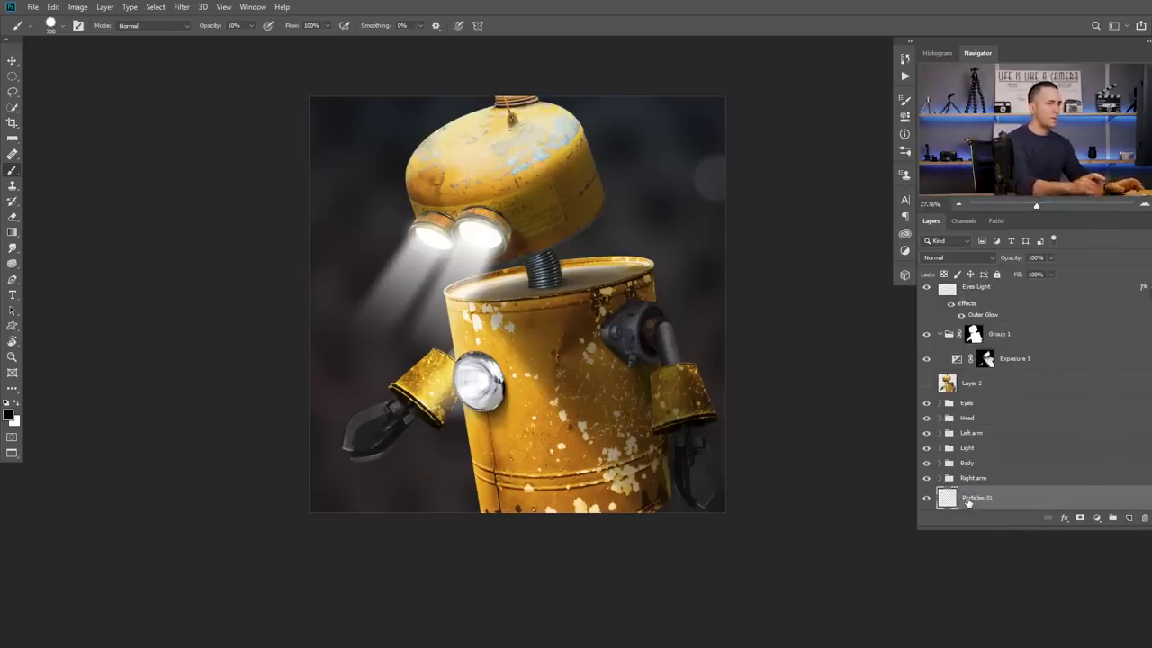
{"action": "key", "text": "Return"}
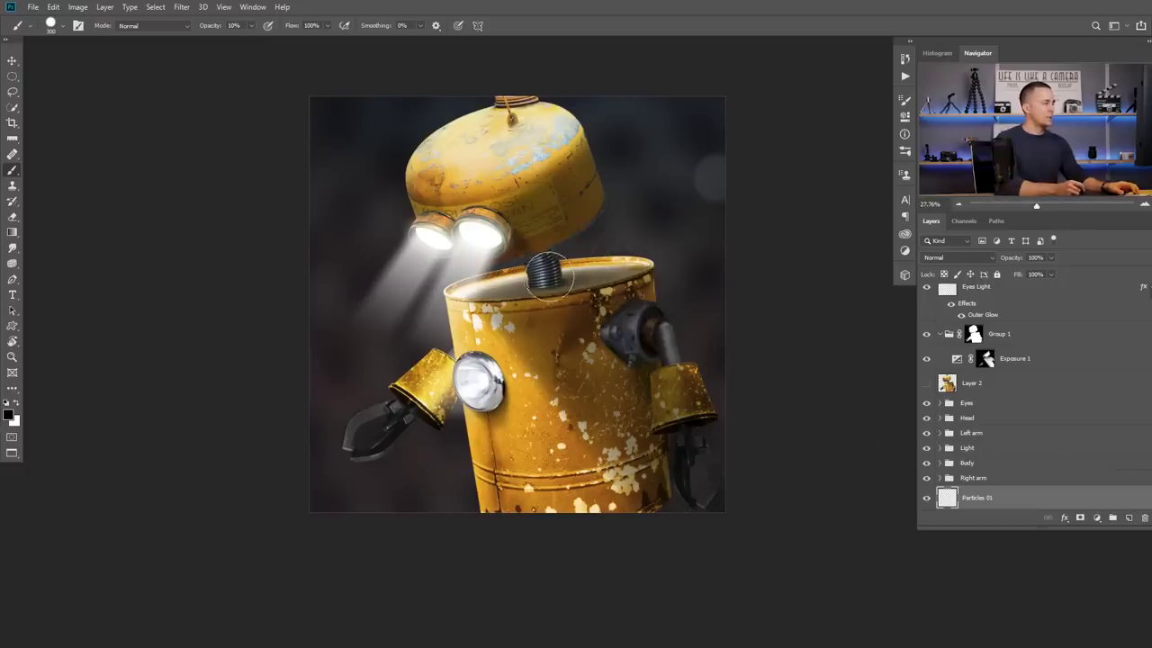
{"action": "key", "text": "x"}
{"action": "key", "text": "0"}
{"action": "left_click", "coordinate": [652, 195]}
{"action": "left_click", "coordinate": [398, 292]}
{"action": "left_click", "coordinate": [428, 340]}
{"action": "left_click", "coordinate": [682, 304]}
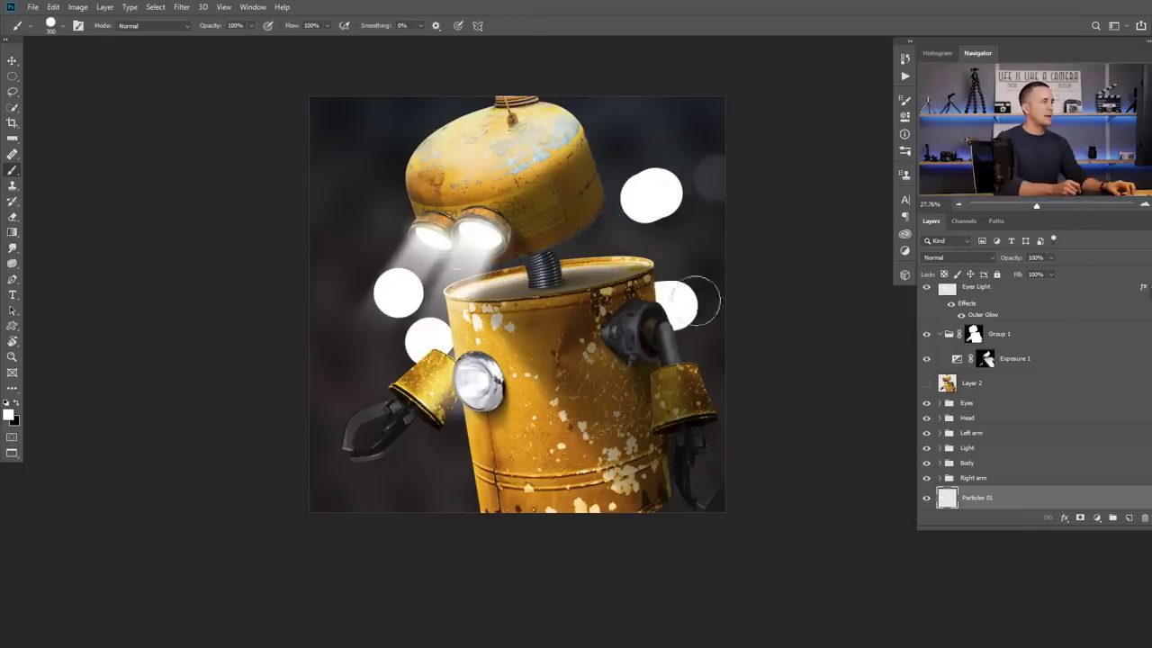
{"action": "key", "text": "ctrl+z"}
{"action": "key", "text": "ctrl+z"}
{"action": "key", "text": "ctrl+z"}
{"action": "key", "text": "ctrl+z"}
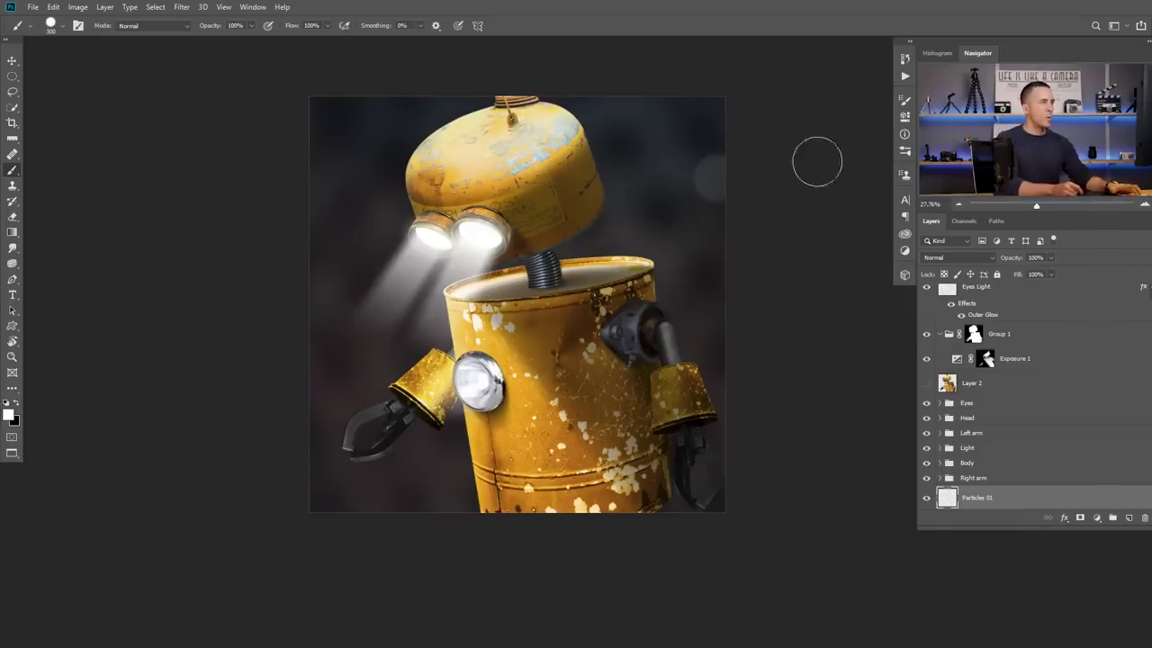
- Set the brush's spacing to 1000% and size jitter to 100%, and enable strong scattering
{"action": "key", "text": "F5"}
{"action": "left_click_drag", "start_coordinate": [759, 310], "coordinate": [884, 310]}
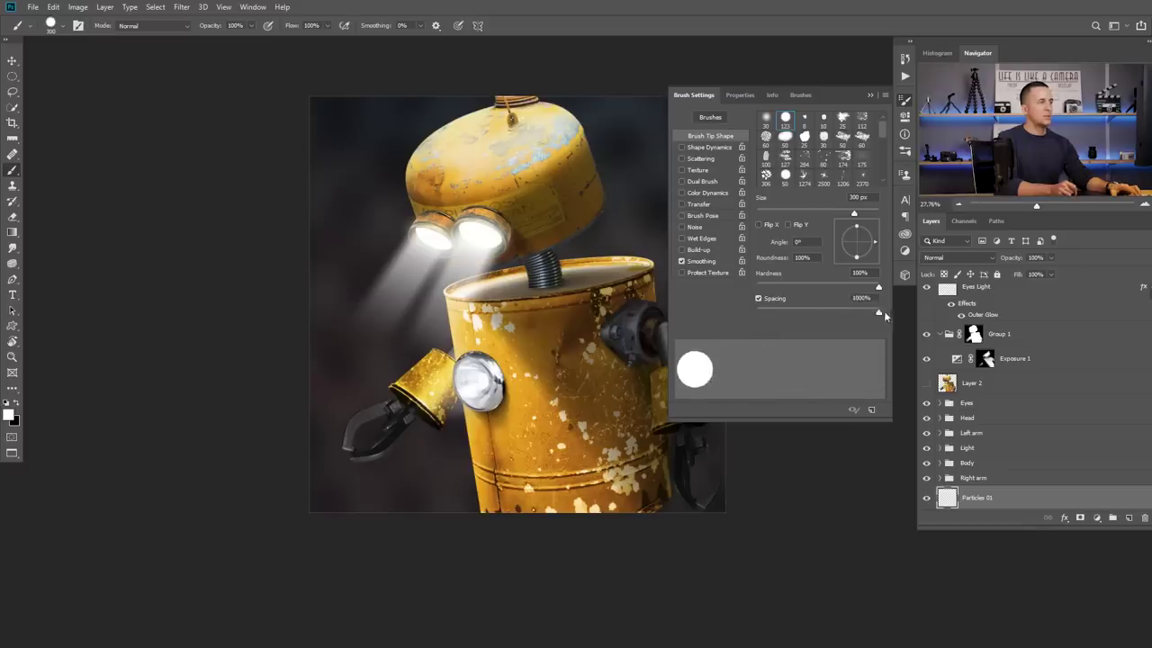
{"action": "left_click", "coordinate": [709, 147]}
{"action": "left_click_drag", "start_coordinate": [763, 125], "coordinate": [903, 137]}
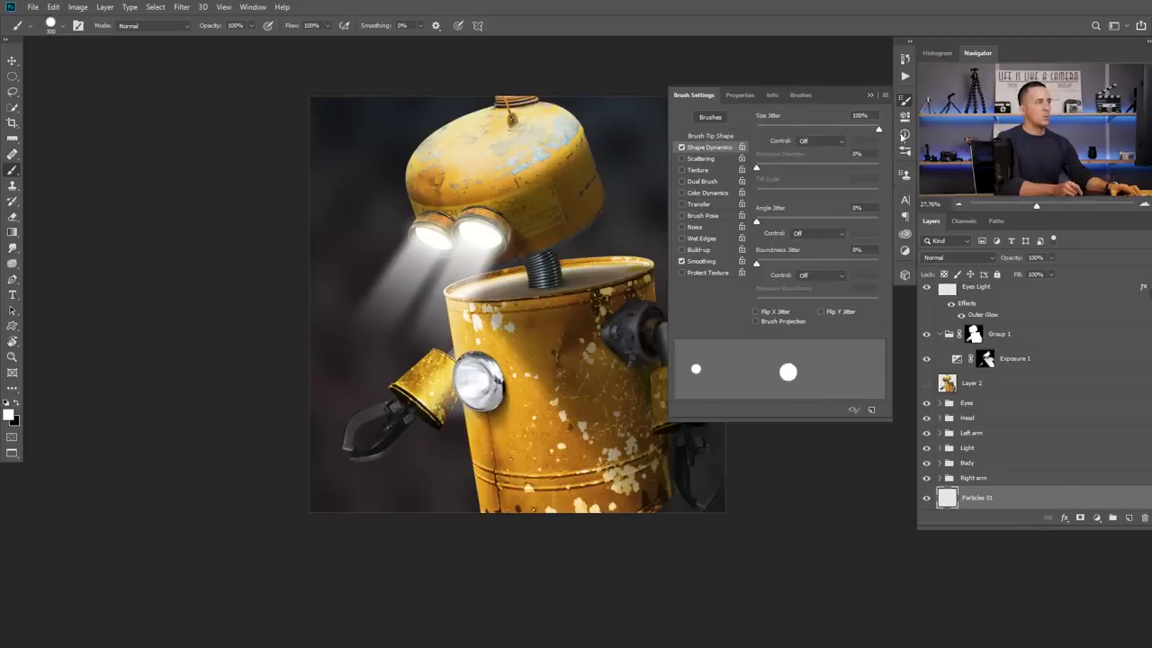
{"action": "left_click", "coordinate": [711, 158]}
{"action": "left_click_drag", "start_coordinate": [757, 128], "coordinate": [887, 132]}
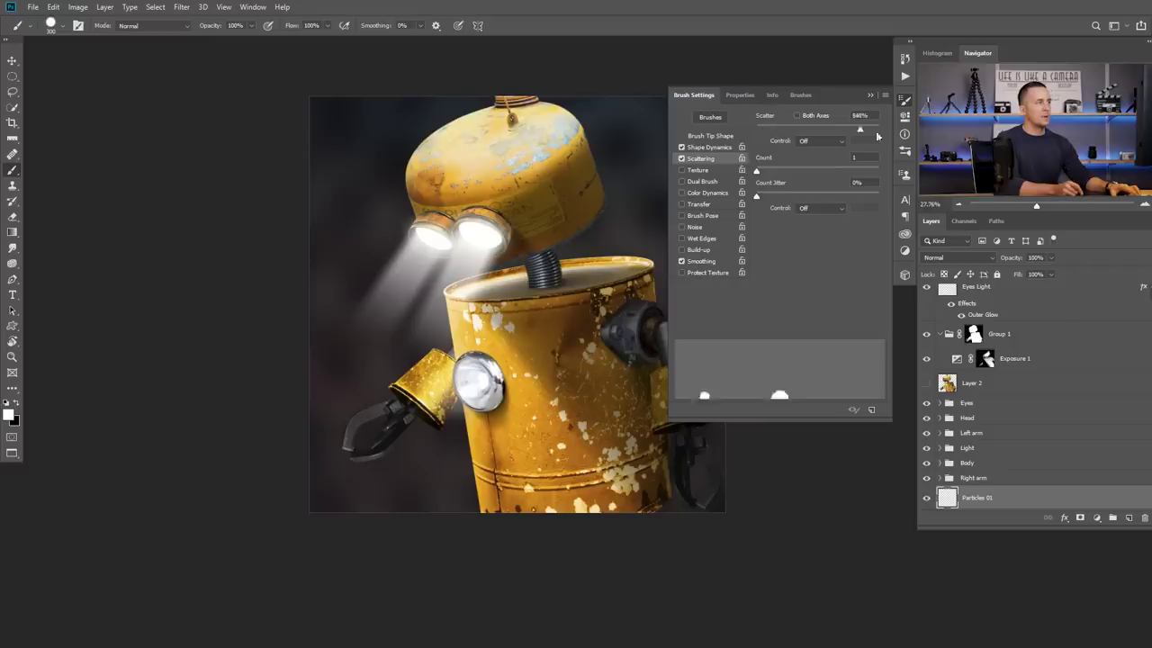
{"action": "left_click", "coordinate": [870, 95]}
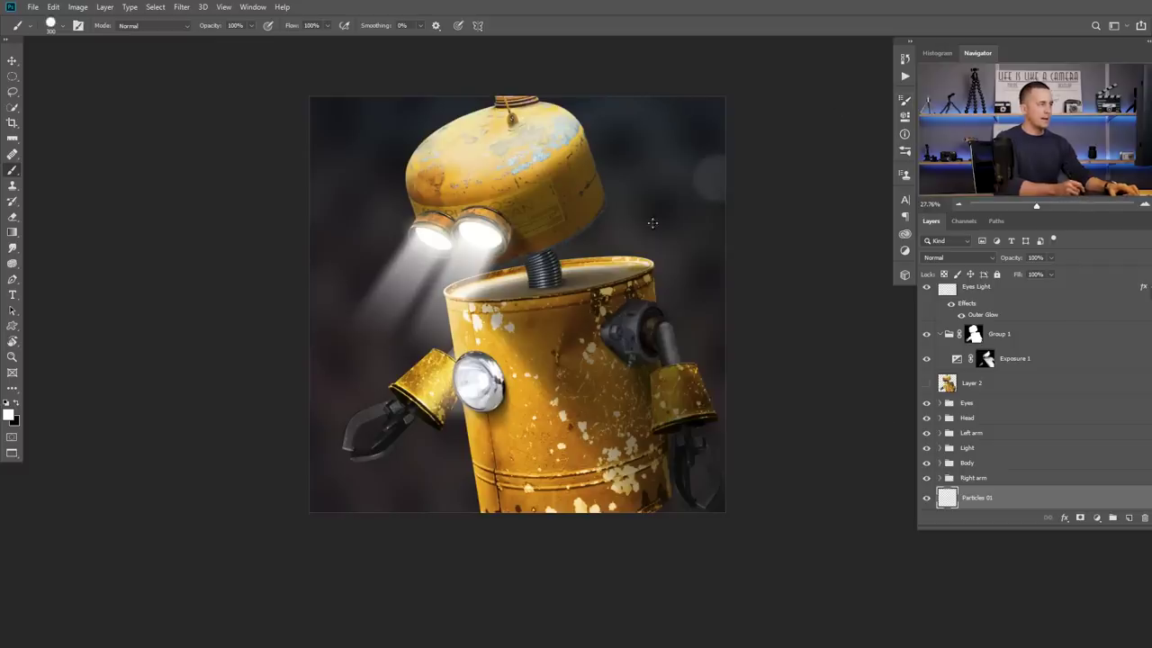
- Reduce the brush to 50 px, test it with white dots beside the robot's head, and undo the test dots
{"action": "key", "text": "bracketleft"}
{"action": "key", "text": "bracketleft"}
{"action": "key", "text": "bracketleft"}
{"action": "key", "text": "bracketleft"}
{"action": "key", "text": "bracketleft"}
{"action": "key", "text": "bracketleft"}
{"action": "key", "text": "bracketleft"}
{"action": "key", "text": "bracketleft"}
{"action": "key", "text": "bracketleft"}
{"action": "key", "text": "bracketleft"}
{"action": "key", "text": "bracketleft"}
{"action": "key", "text": "bracketleft"}
{"action": "key", "text": "bracketleft"}
{"action": "key", "text": "bracketleft"}
{"action": "key", "text": "bracketleft"}
{"action": "key", "text": "bracketleft"}
{"action": "key", "text": "bracketleft"}
{"action": "key", "text": "bracketleft"}
{"action": "key", "text": "bracketleft"}
{"action": "key", "text": "bracketleft"}
{"action": "key", "text": "bracketright"}
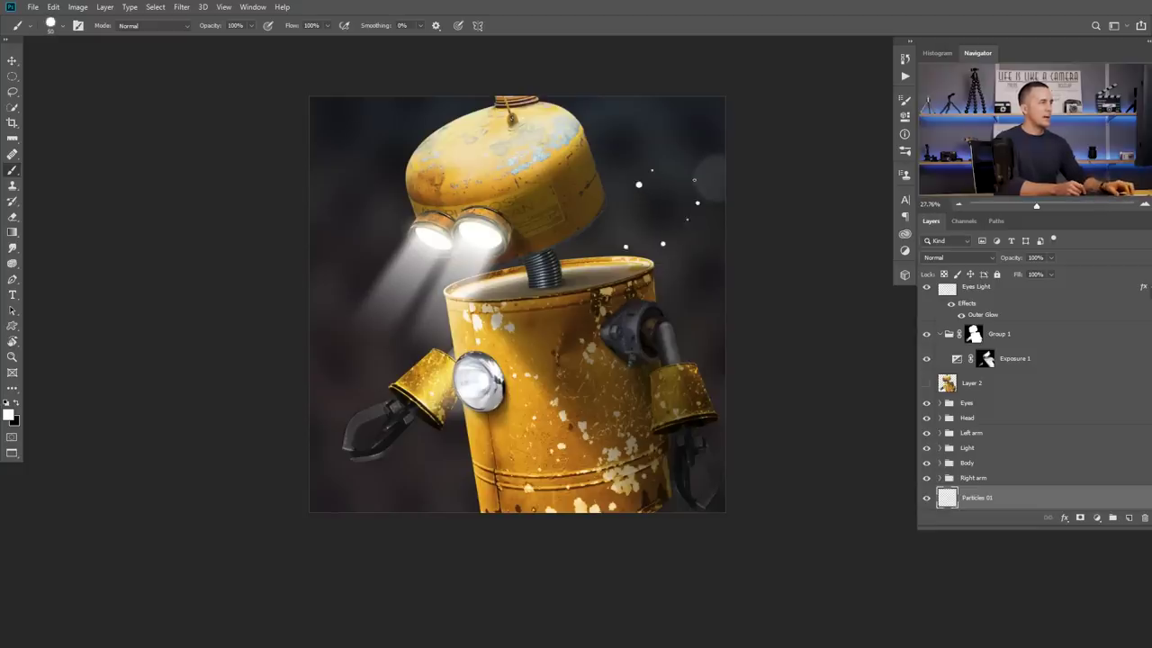
{"action": "key", "text": "ctrl+z"}
{"action": "key", "text": "ctrl+z"}
{"action": "key", "text": "ctrl+z"}
- Scatter small white particles across the background around the robot with a brush of 20 to 30 px
{"action": "key", "text": "bracketleft"}
{"action": "key", "text": "bracketleft"}
{"action": "key", "text": "bracketleft"}
{"action": "left_click_drag", "start_coordinate": [655, 172], "coordinate": [666, 232]}
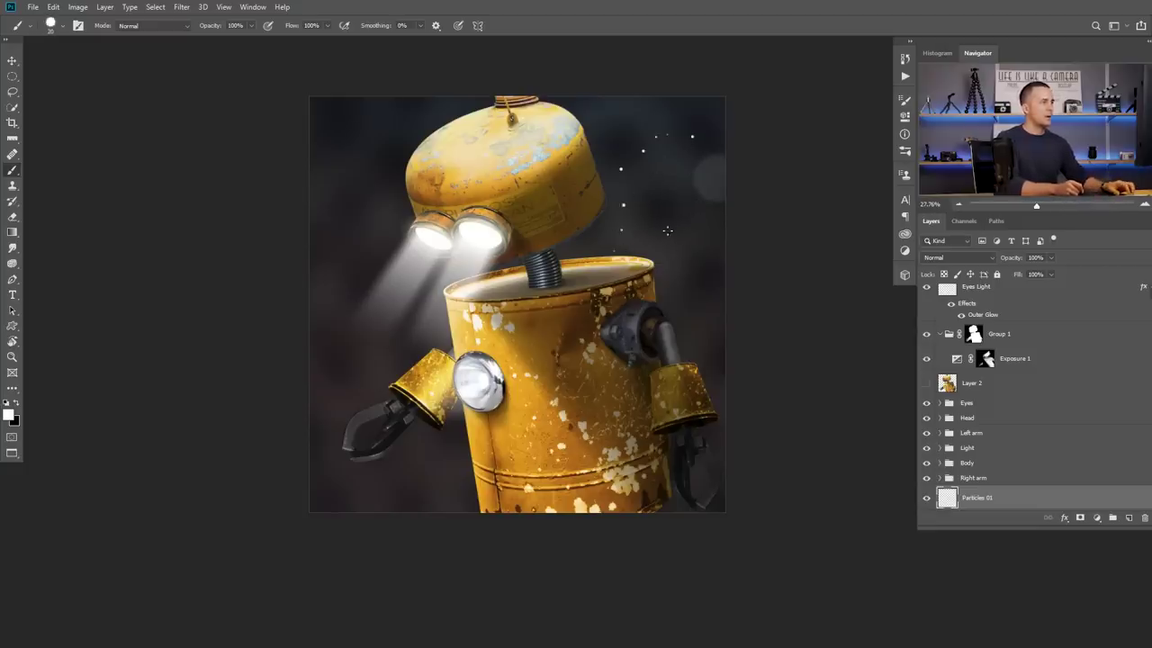
{"action": "left_click_drag", "start_coordinate": [351, 146], "coordinate": [353, 202]}
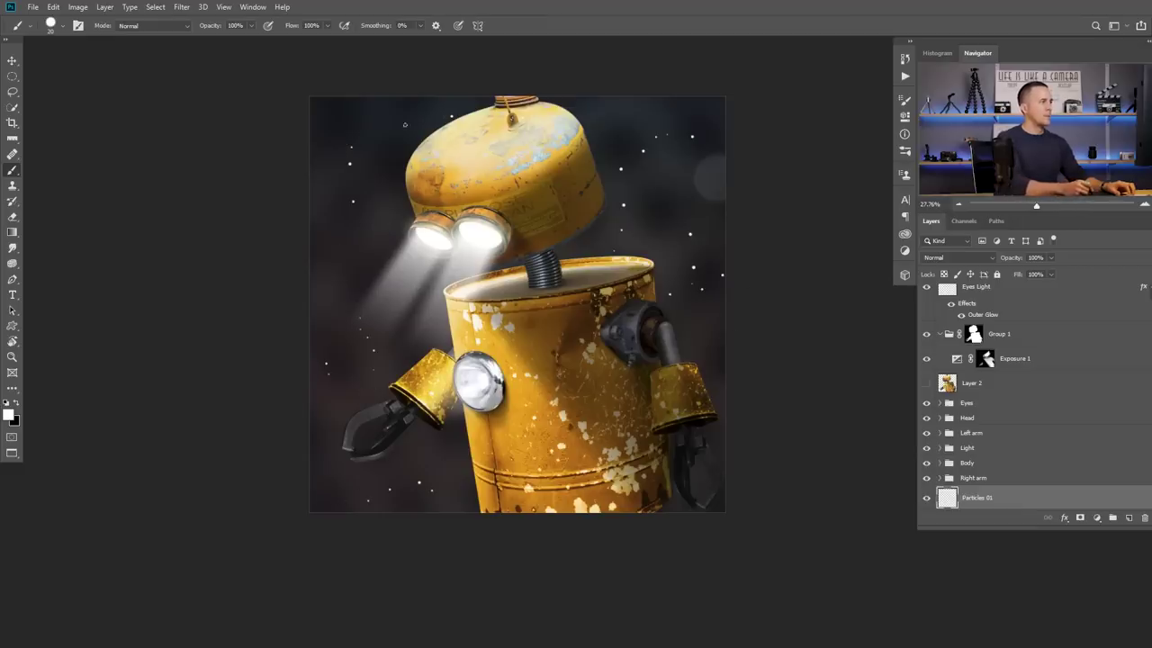
- Apply a Gaussian Blur to the Particles 01 layer to soften the white dots
{"action": "left_click", "coordinate": [180, 7]}
{"action": "mouse_move", "coordinate": [218, 150]}
{"action": "left_click", "coordinate": [356, 184]}
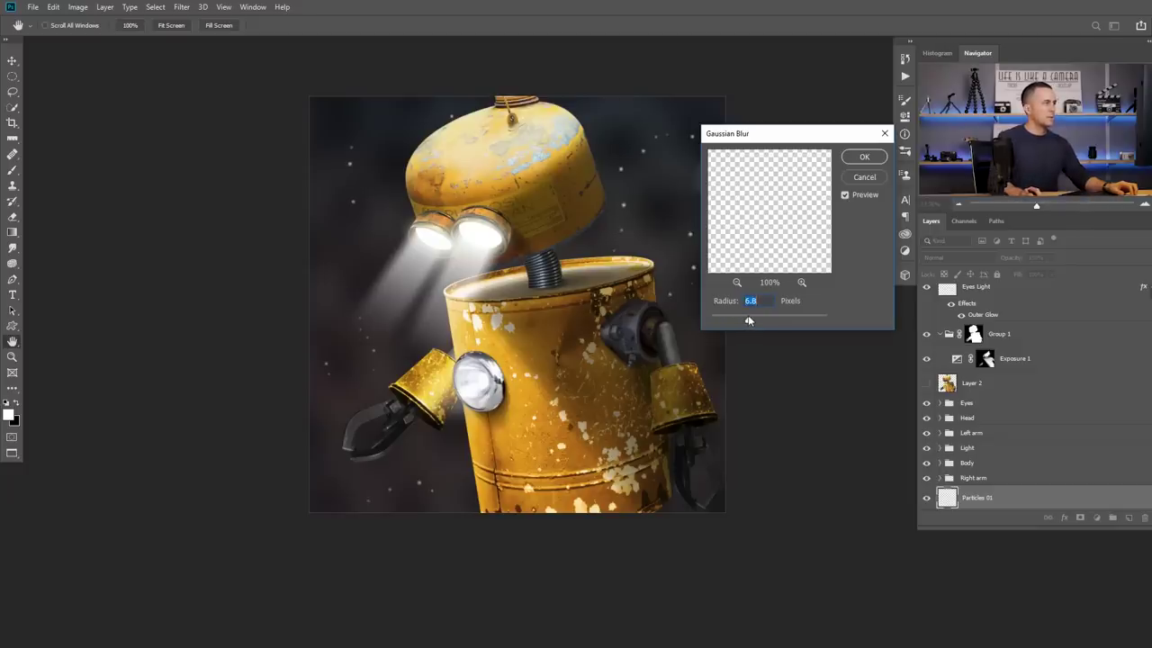
{"action": "left_click_drag", "start_coordinate": [750, 320], "coordinate": [759, 320]}
{"action": "left_click", "coordinate": [862, 156]}
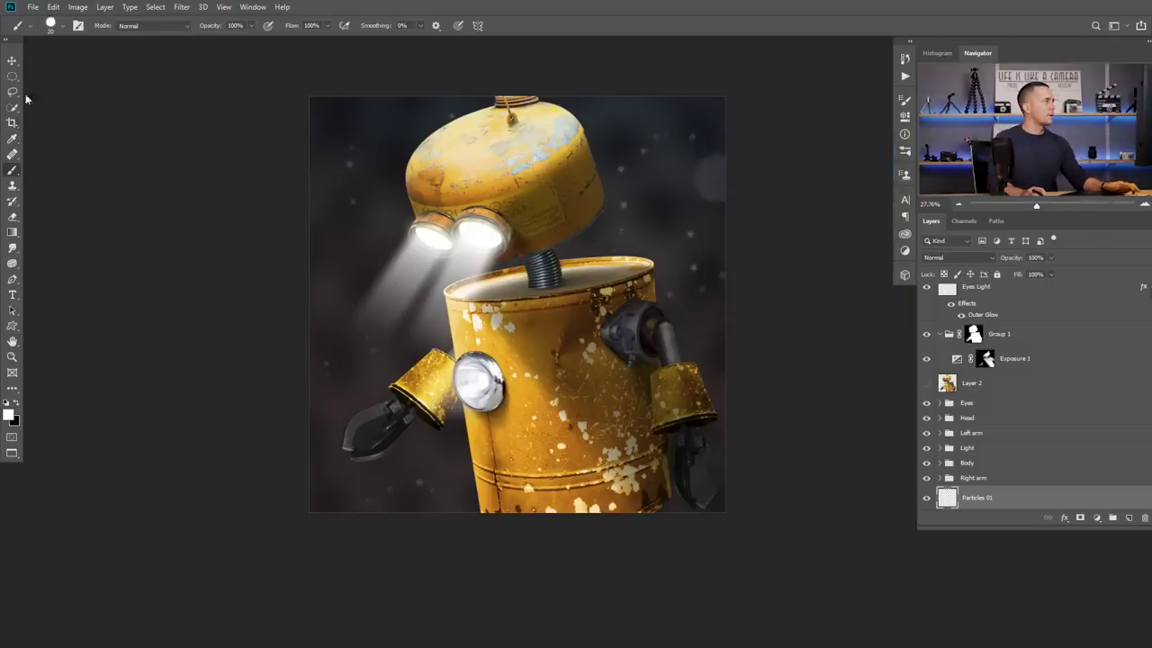
- Apply a Motion Blur with a 43° angle and 34 px distance to the Particles 01 layer, and lower its opacity to 65%
{"action": "left_click", "coordinate": [180, 8]}
{"action": "mouse_move", "coordinate": [297, 143]}
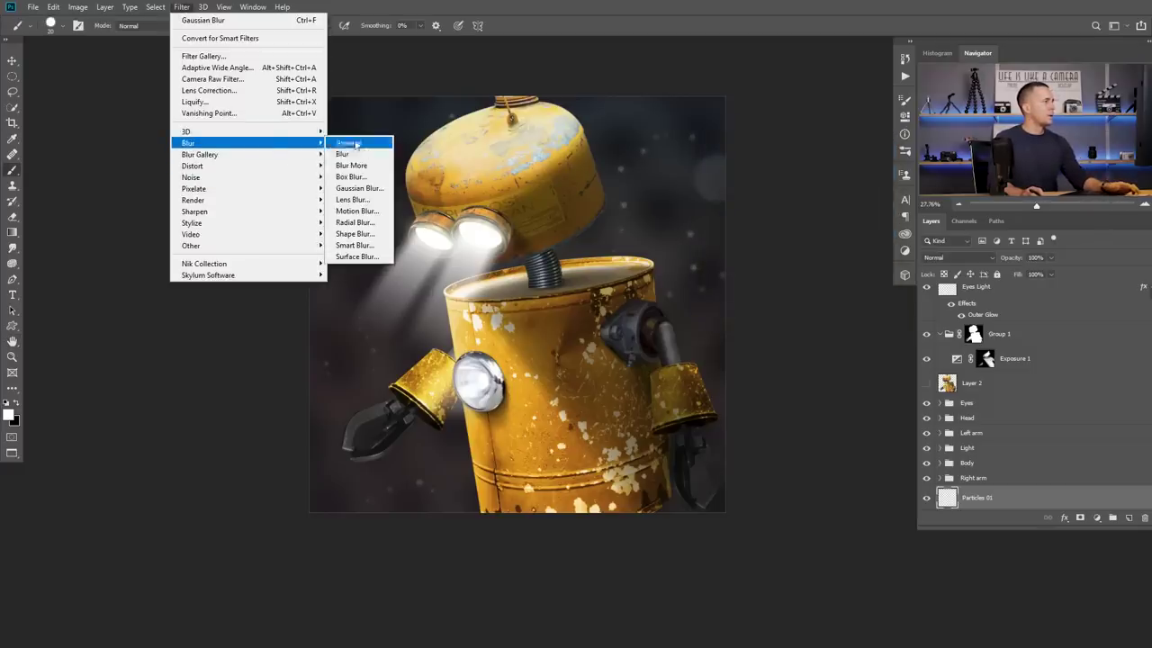
{"action": "left_click", "coordinate": [357, 211]}
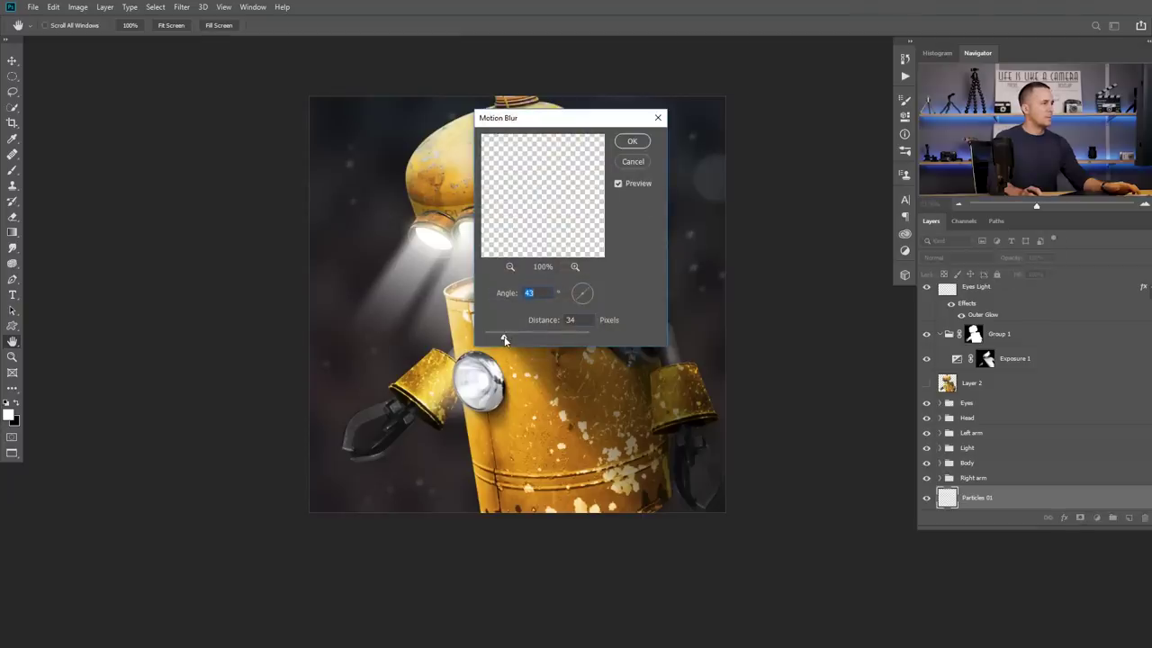
{"action": "left_click", "coordinate": [635, 140]}
{"action": "left_click_drag", "start_coordinate": [1015, 261], "coordinate": [1006, 261]}
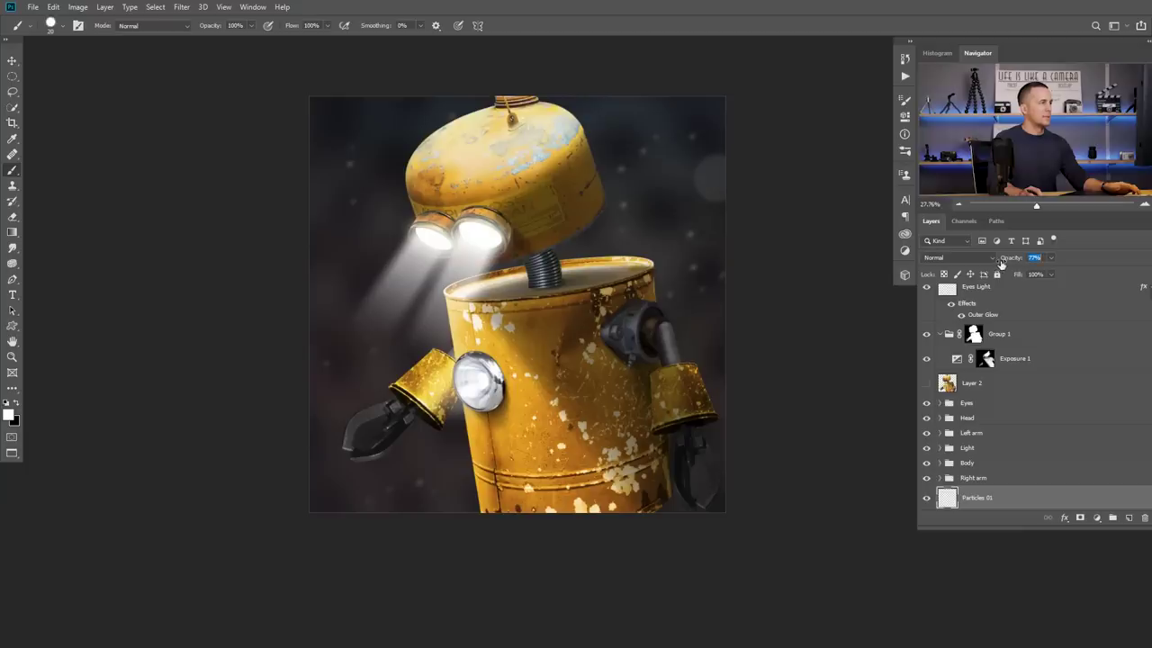
{"action": "left_click_drag", "start_coordinate": [993, 268], "coordinate": [990, 270]}
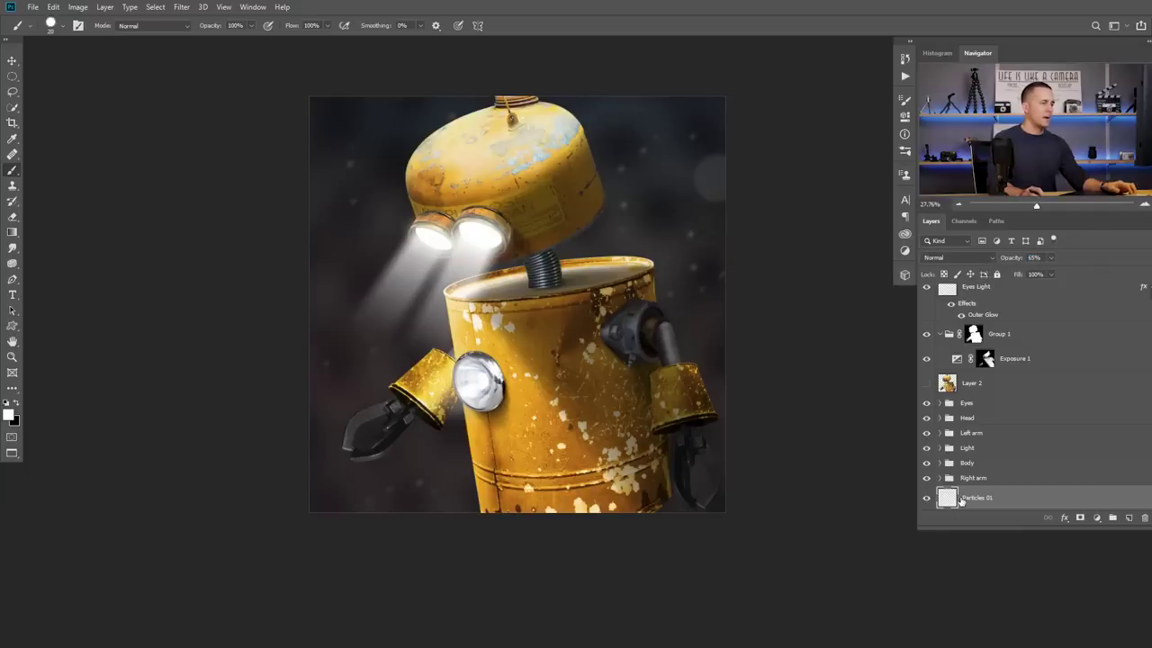
- Add a Hue/Saturation adjustment clipped to Particles 01, with Colorize enabled, hue 48, saturation 67 and lightness -20
{"action": "left_click", "coordinate": [1097, 518]}
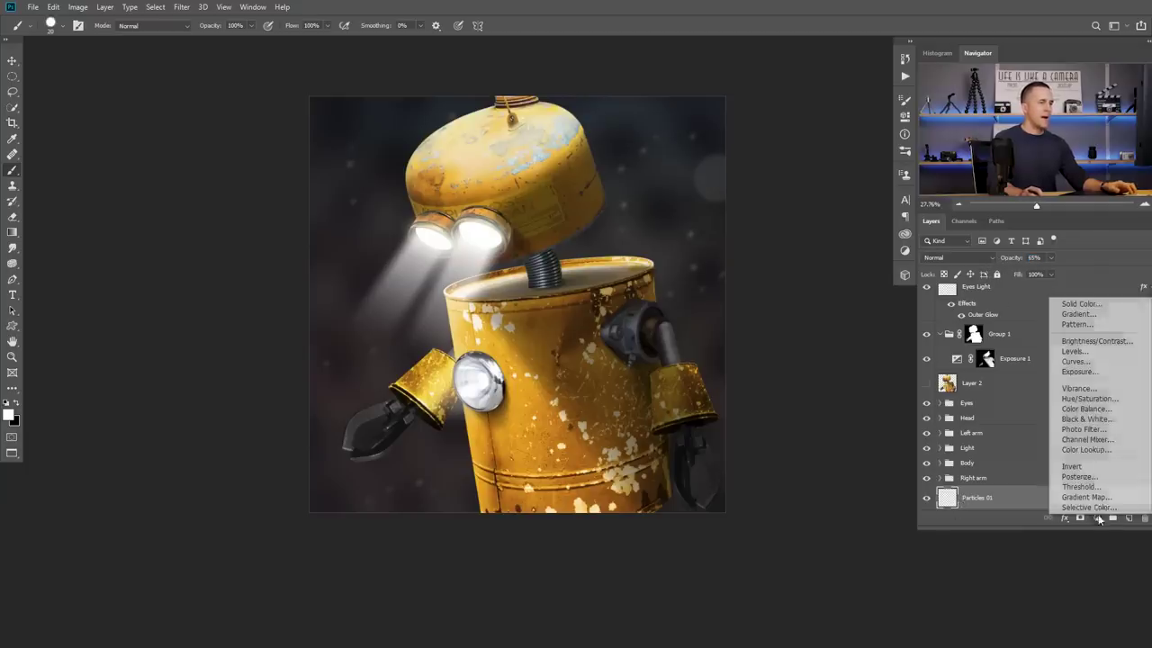
{"action": "left_click", "coordinate": [1105, 400]}
{"action": "left_click", "coordinate": [802, 331]}
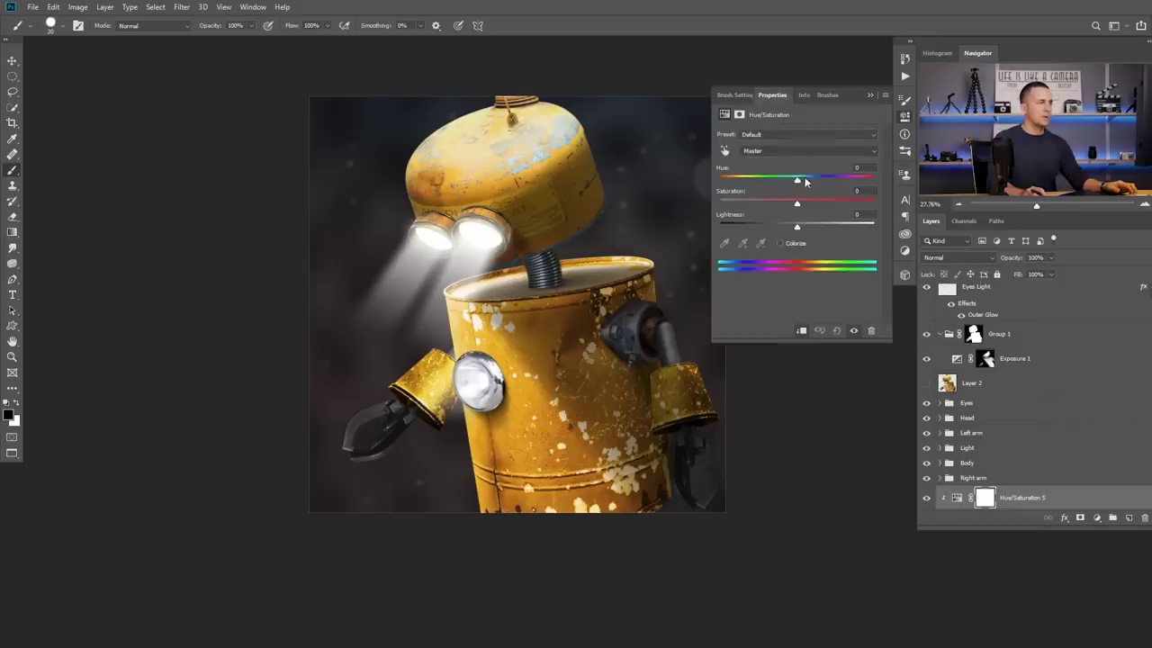
{"action": "left_click", "coordinate": [780, 244]}
{"action": "left_click_drag", "start_coordinate": [797, 229], "coordinate": [781, 225]}
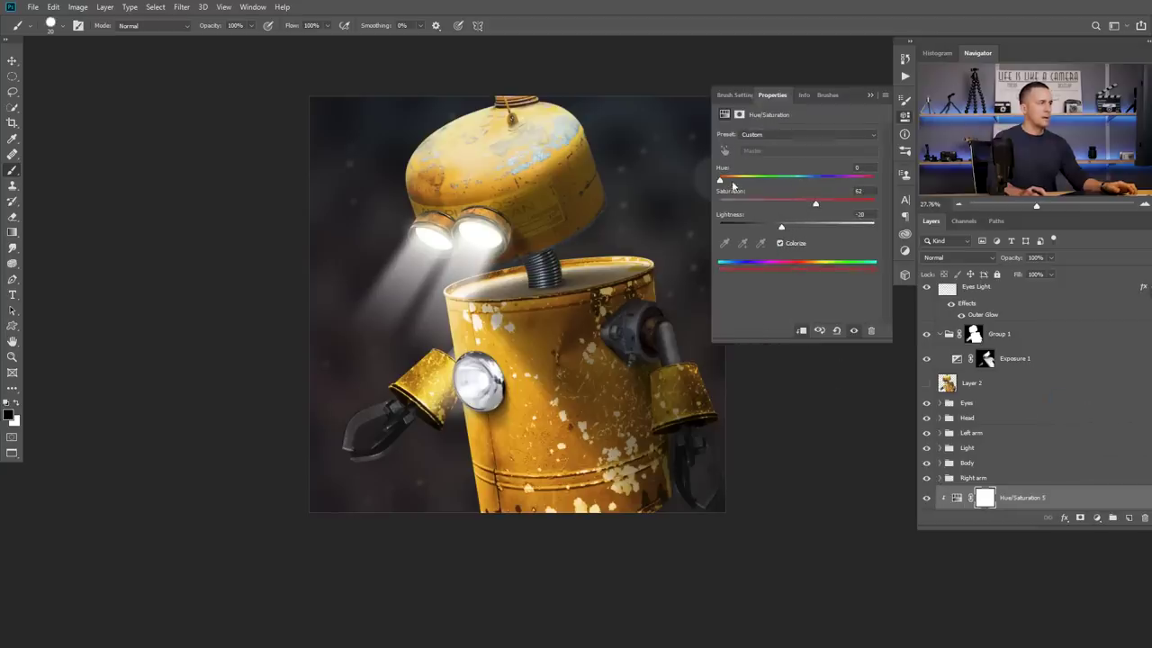
{"action": "left_click_drag", "start_coordinate": [721, 184], "coordinate": [741, 183]}
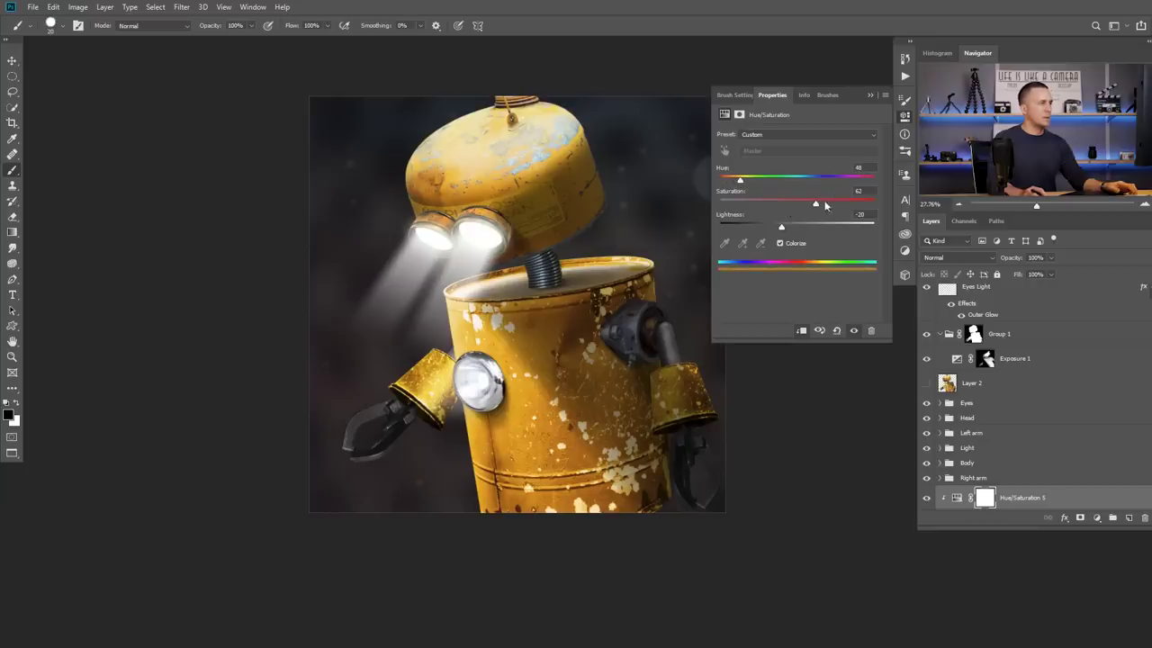
{"action": "left_click_drag", "start_coordinate": [843, 201], "coordinate": [821, 205]}
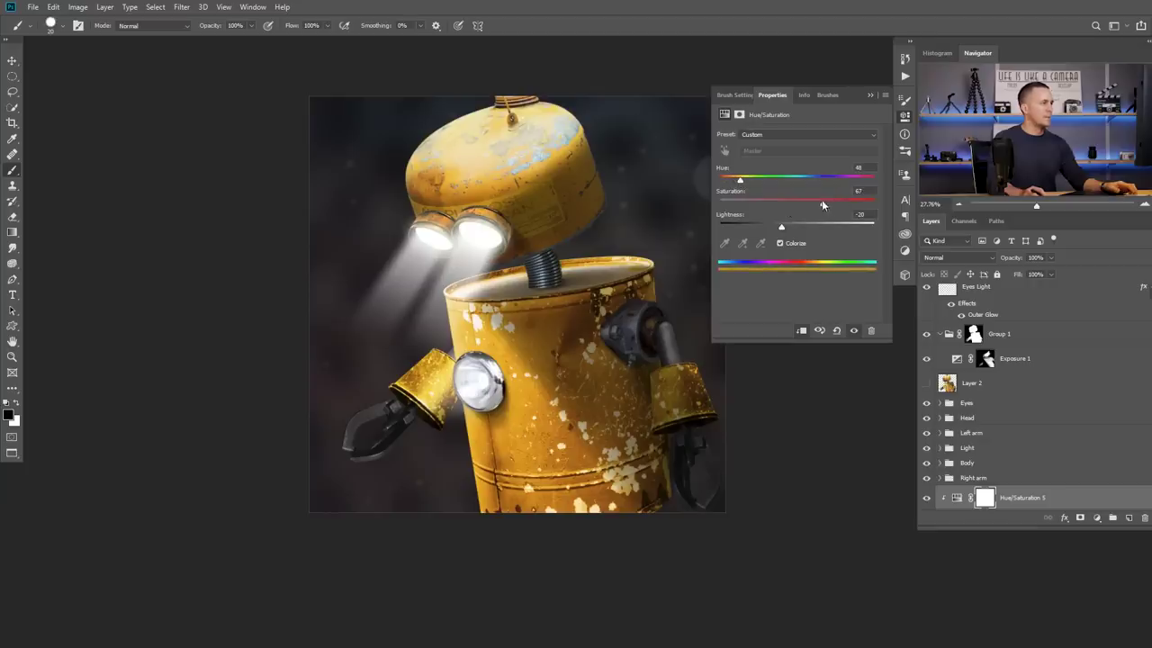
{"action": "left_click", "coordinate": [869, 96]}
- Create a new layer above all the body light layers and name it Particles 02
{"action": "scroll", "coordinate": [974, 307], "scroll_direction": "up", "scroll_amount": 4}
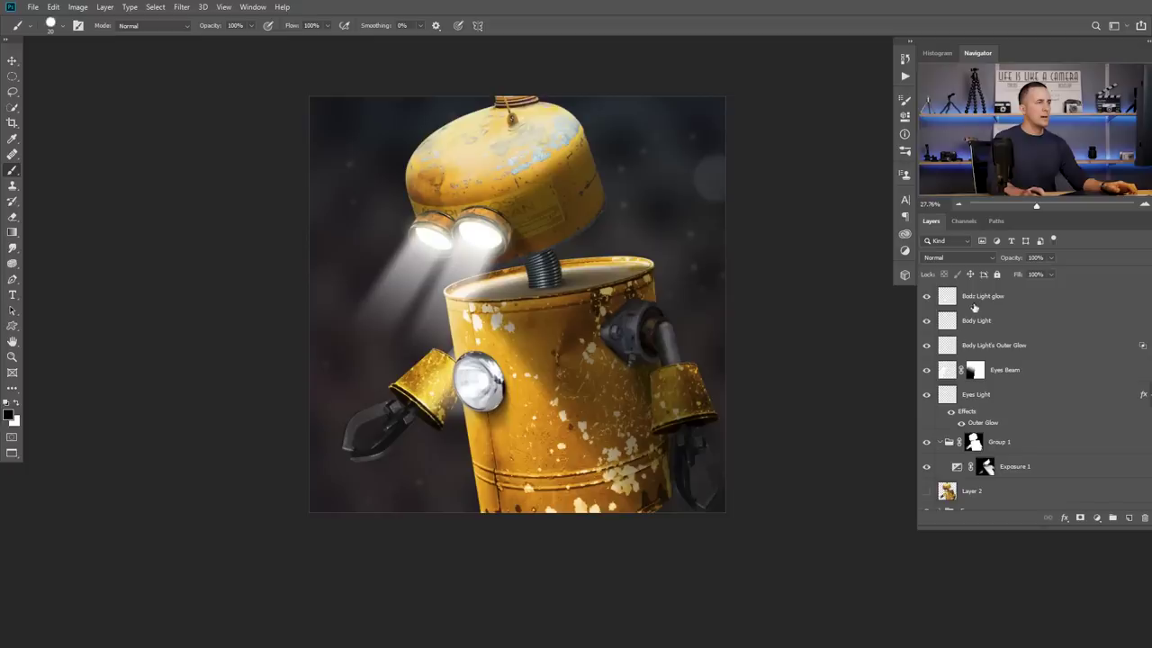
{"action": "left_click", "coordinate": [1006, 305]}
{"action": "key", "text": "x"}
{"action": "left_click", "coordinate": [1129, 519]}
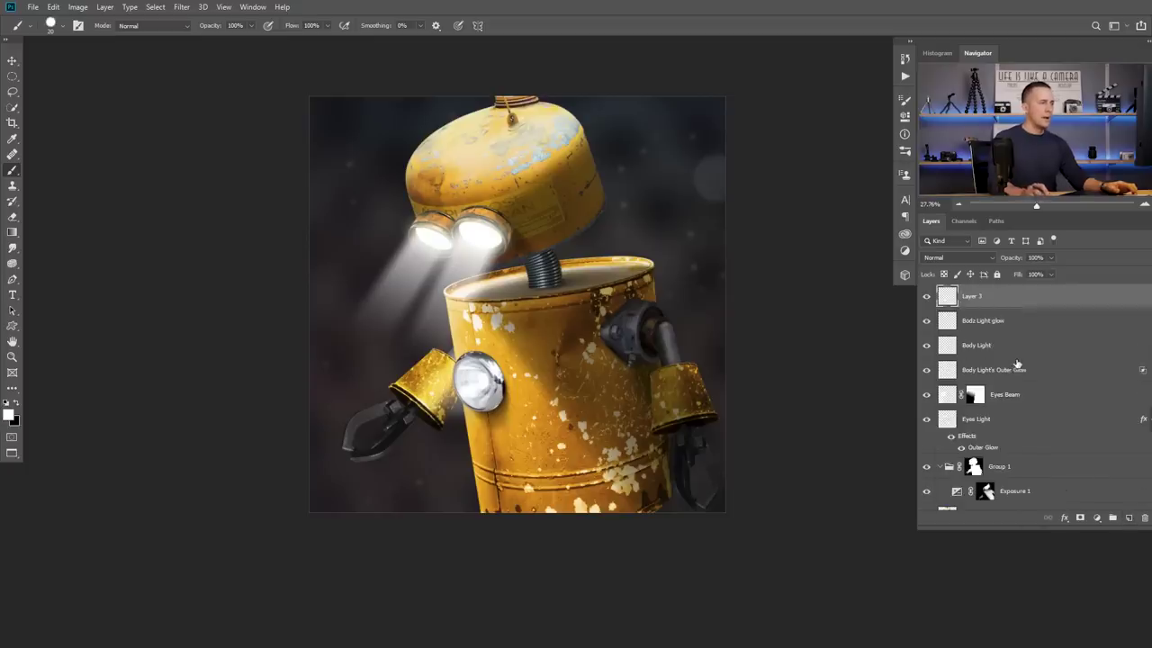
{"action": "double_click", "coordinate": [972, 296]}
{"action": "type", "text": "Particles 02"}
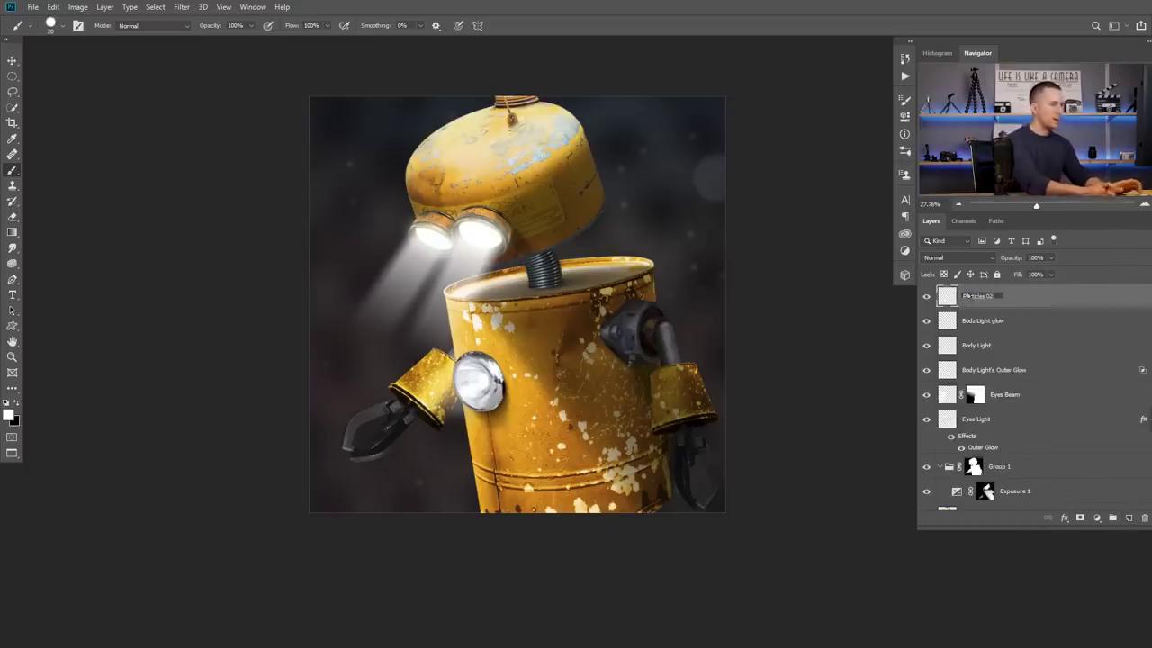
{"action": "key", "text": "Return"}
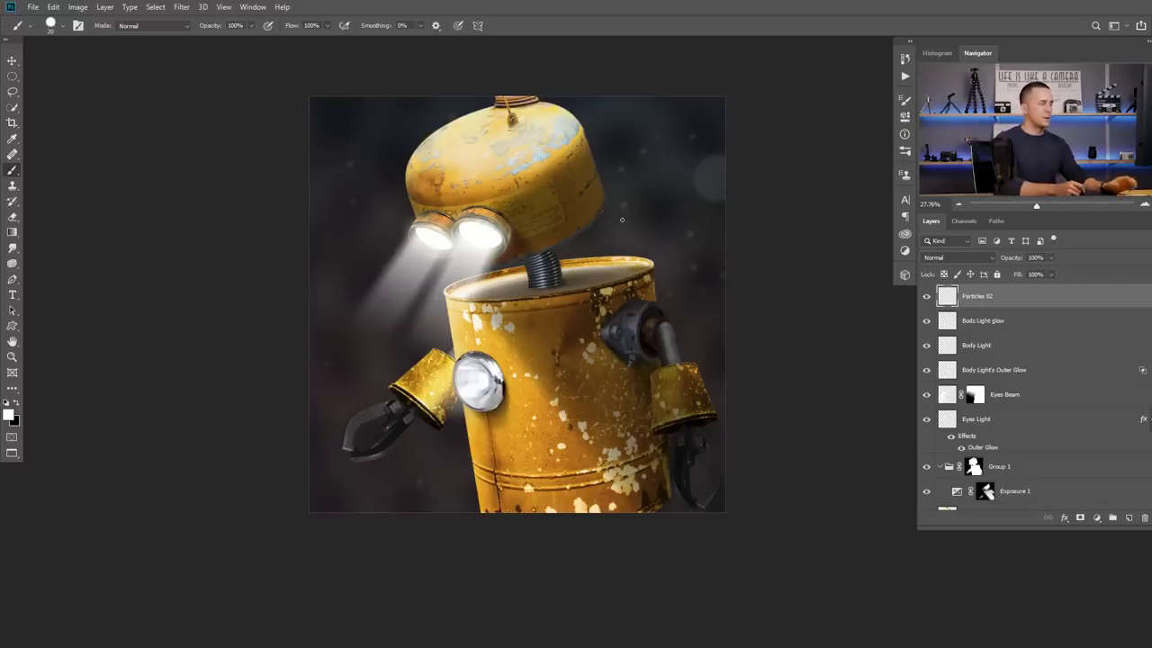
- Create a new 2500 × 2500 px RGB document with a white background
{"action": "key", "text": "ctrl+n"}
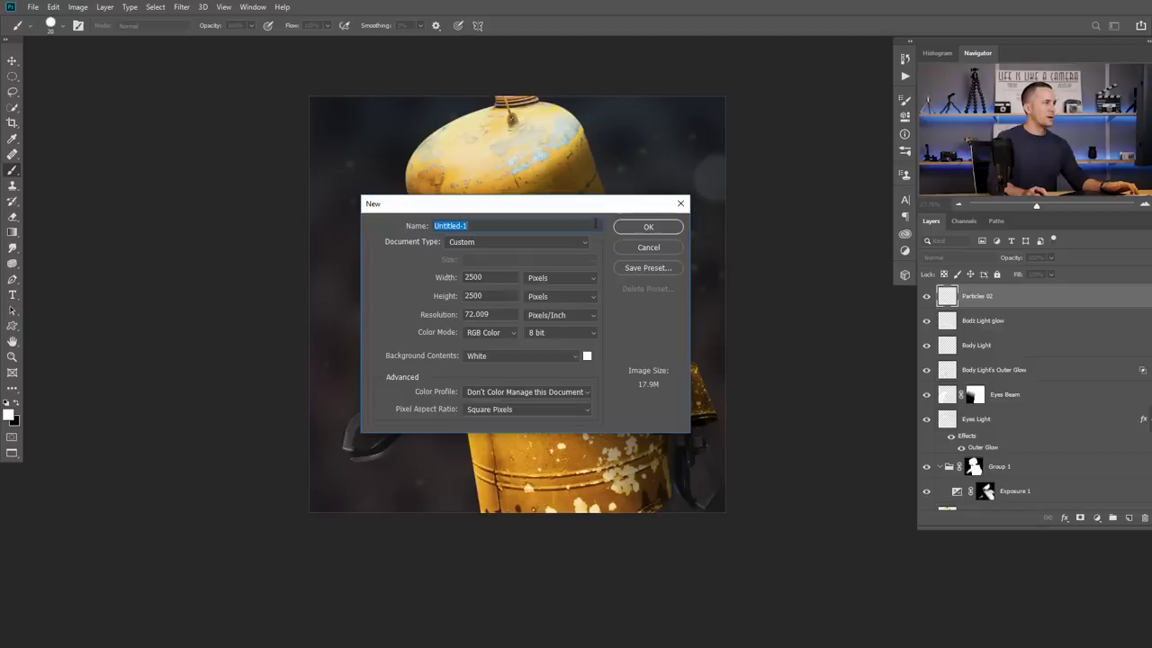
{"action": "left_click", "coordinate": [648, 227]}
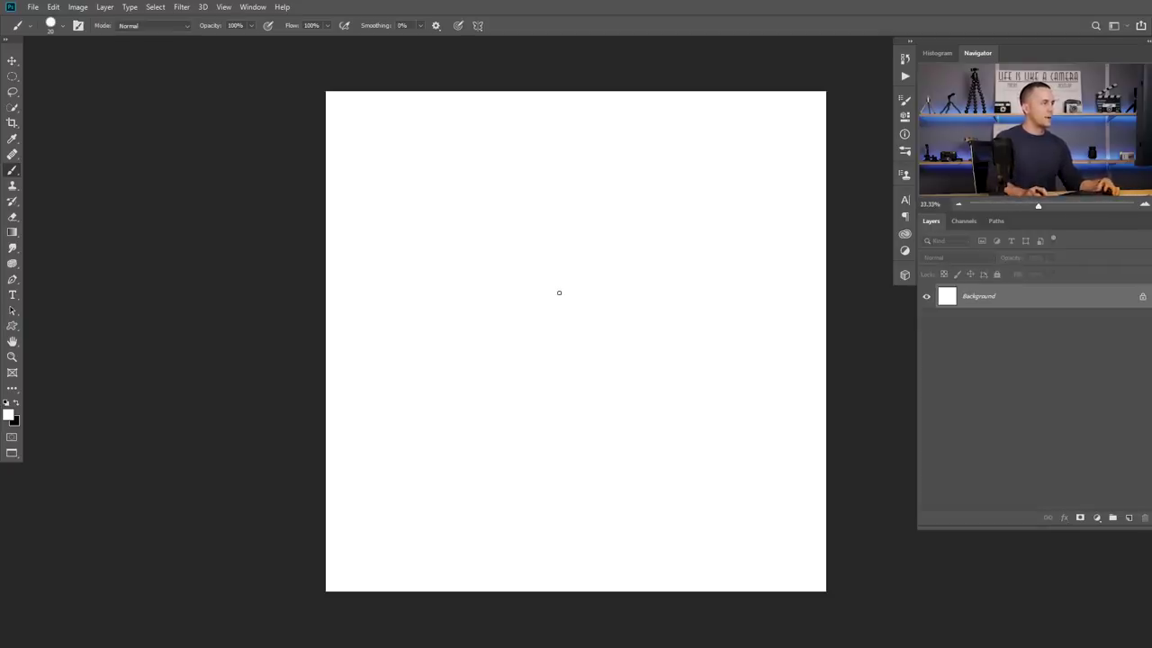
{"action": "key", "text": "bracketright"}
{"action": "key", "text": "bracketright"}
{"action": "key", "text": "bracketright"}
{"action": "key", "text": "bracketright"}
{"action": "key", "text": "bracketright"}
{"action": "key", "text": "bracketright"}
{"action": "key", "text": "bracketright"}
{"action": "key", "text": "bracketright"}
{"action": "key", "text": "bracketright"}
{"action": "key", "text": "bracketright"}
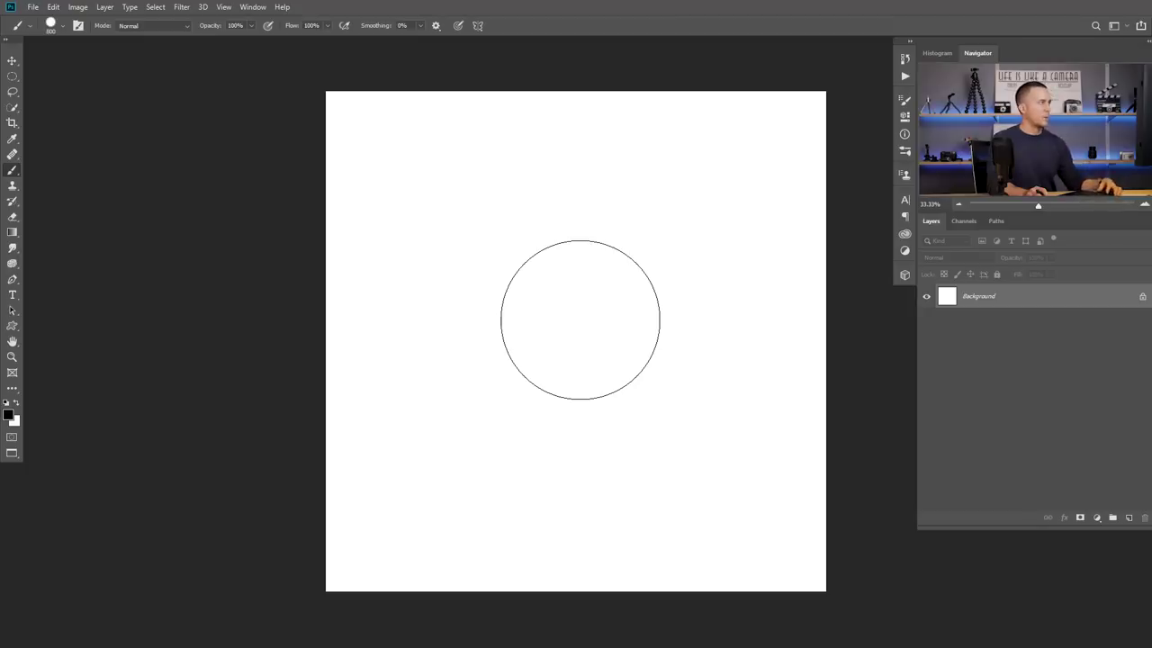
{"action": "key", "text": "bracketleft"}
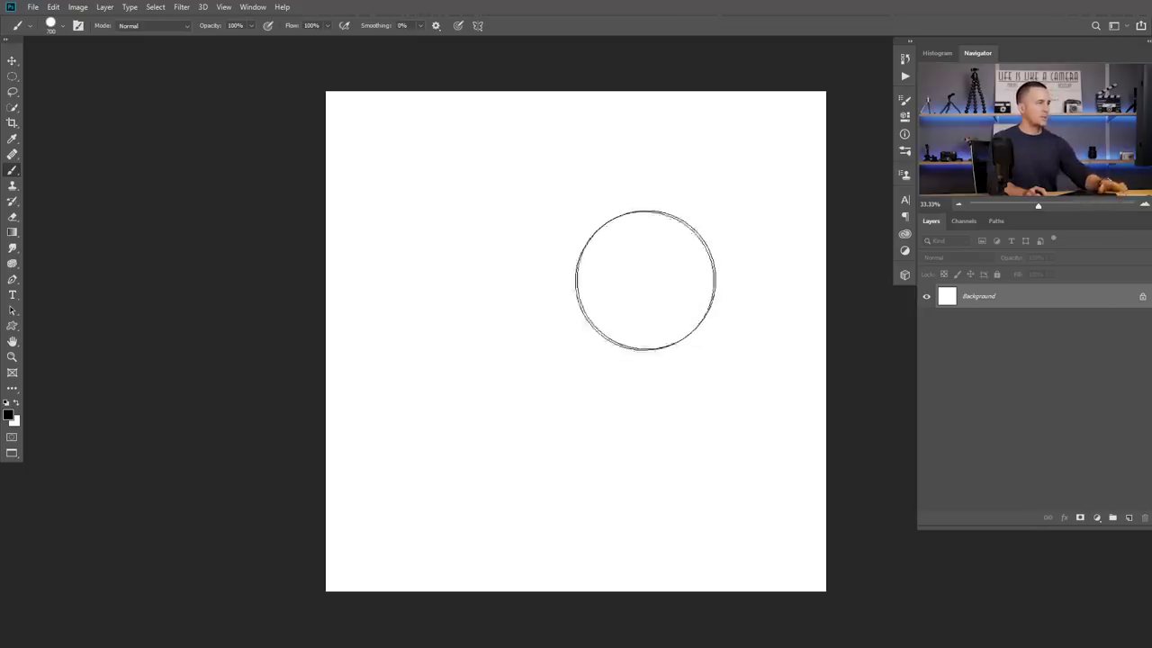
{"action": "left_click", "coordinate": [653, 266]}
{"action": "key", "text": "bracketleft"}
{"action": "key", "text": "bracketleft"}
{"action": "key", "text": "bracketleft"}
{"action": "key", "text": "bracketleft"}
{"action": "key", "text": "bracketleft"}
{"action": "key", "text": "bracketleft"}
{"action": "key", "text": "ctrl+z"}
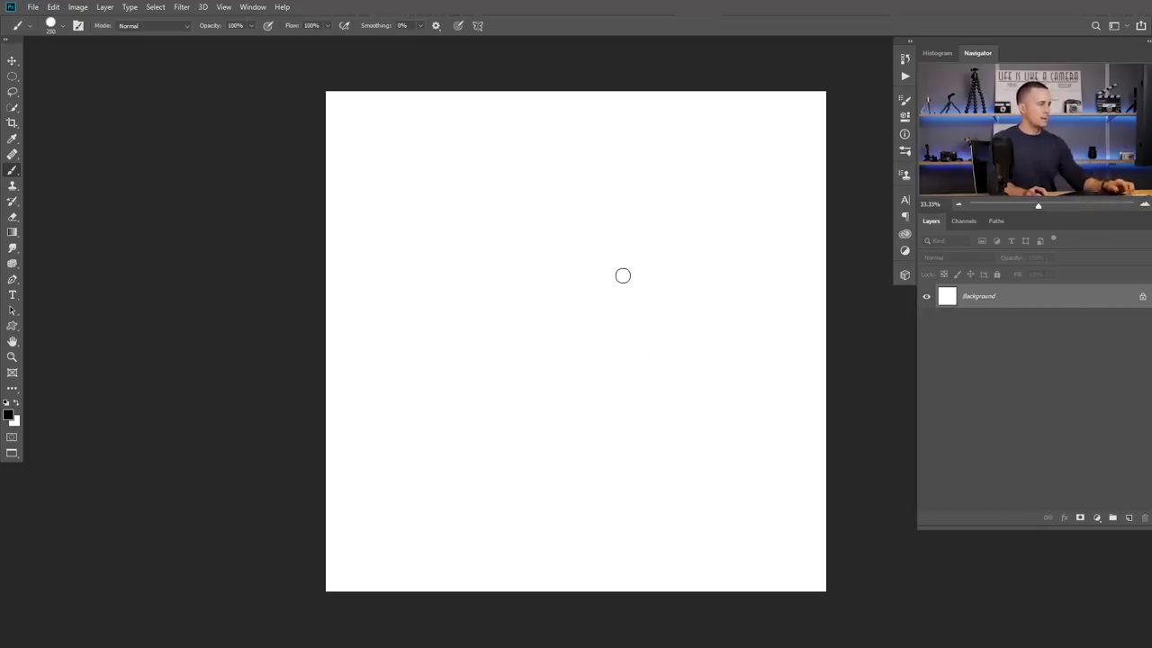
- Choose the Hard Round brush and set its size to 600 px
{"action": "right_click", "coordinate": [623, 276]}
{"action": "left_click", "coordinate": [677, 347]}
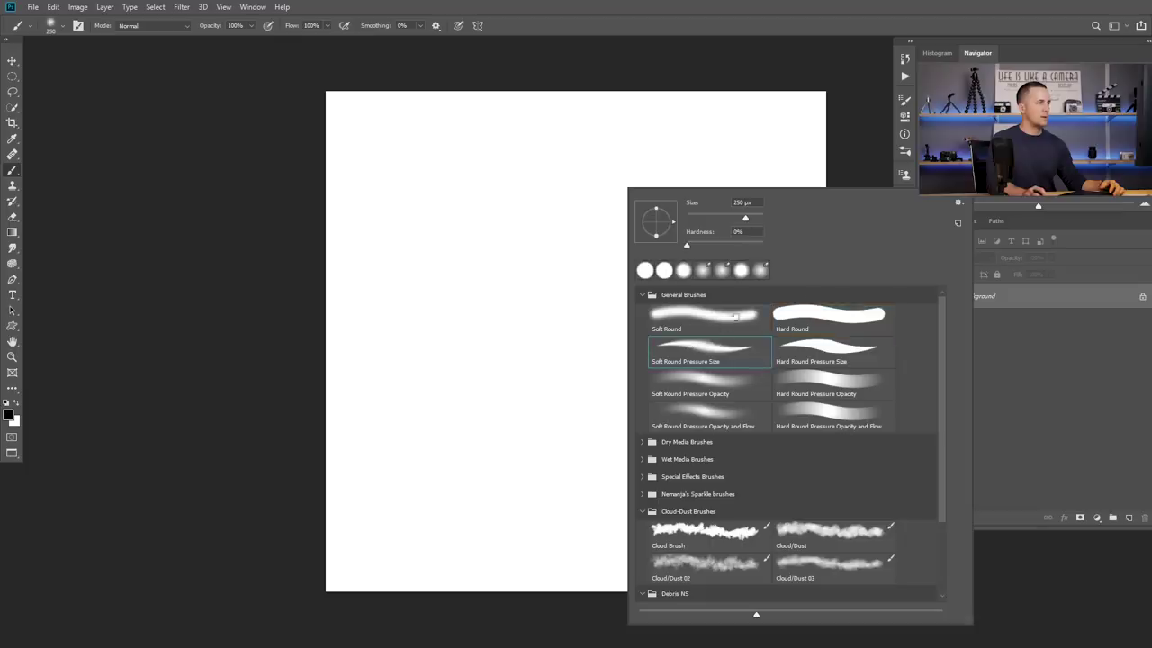
{"action": "left_click", "coordinate": [816, 305]}
{"action": "left_click_drag", "start_coordinate": [608, 228], "coordinate": [540, 306]}
{"action": "key", "text": "ctrl+z"}
{"action": "key", "text": "bracketright"}
{"action": "key", "text": "bracketright"}
{"action": "key", "text": "bracketright"}
{"action": "key", "text": "bracketright"}
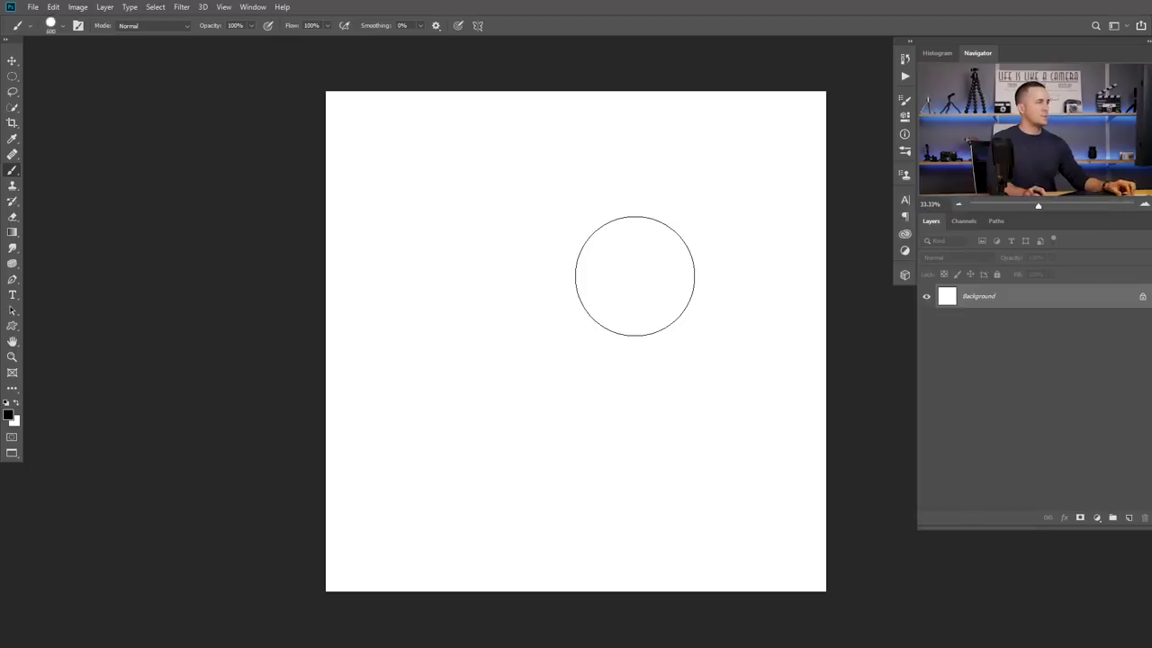
{"action": "left_click", "coordinate": [635, 276]}
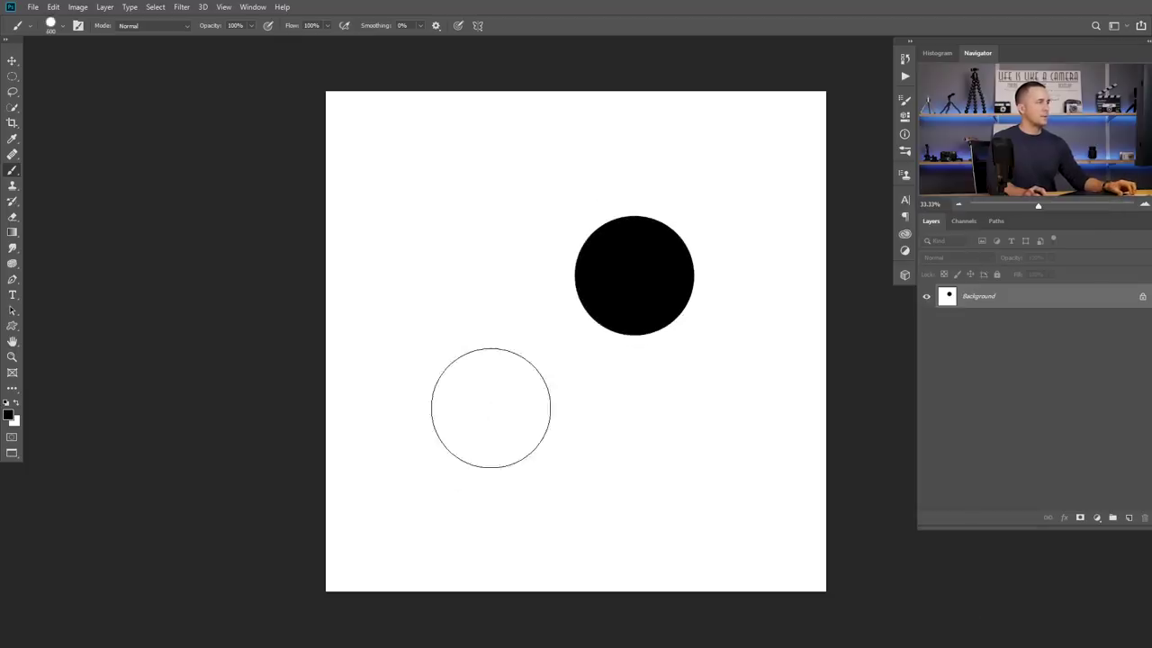
{"action": "left_click", "coordinate": [492, 404], "text": "shift"}
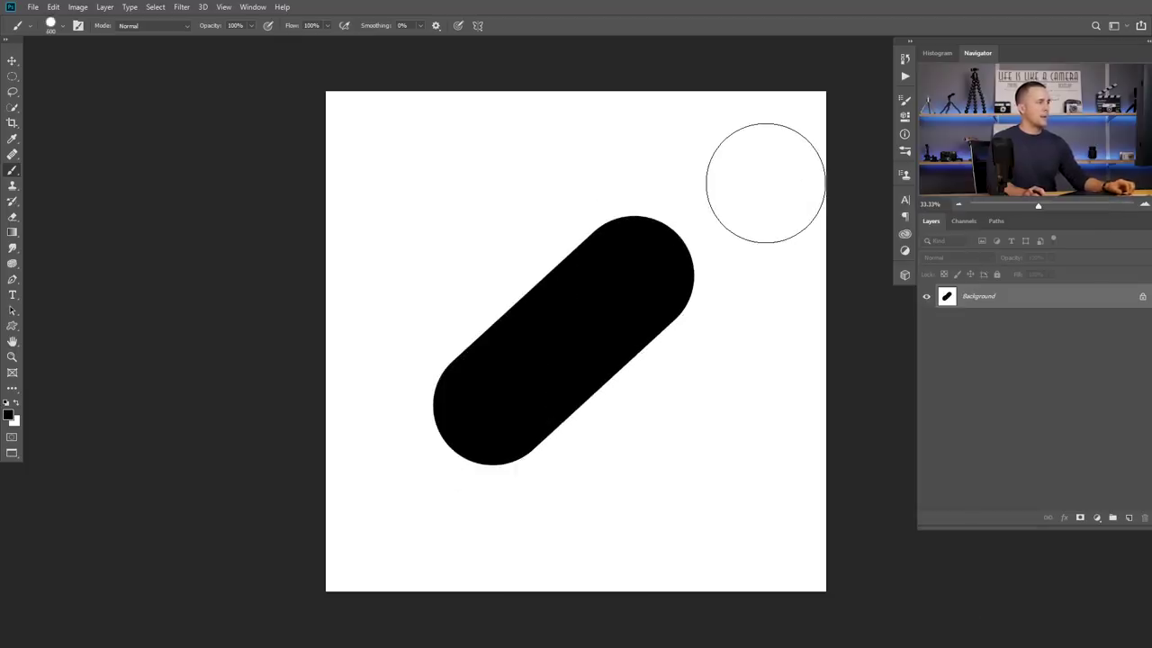
{"action": "key", "text": "ctrl+z"}
{"action": "key", "text": "ctrl+z"}
- Paint a short diagonal black pill shape near the canvas centre and define it as a brush preset named Dust
{"action": "left_click", "coordinate": [636, 279]}
{"action": "left_click", "coordinate": [581, 342], "text": "shift"}
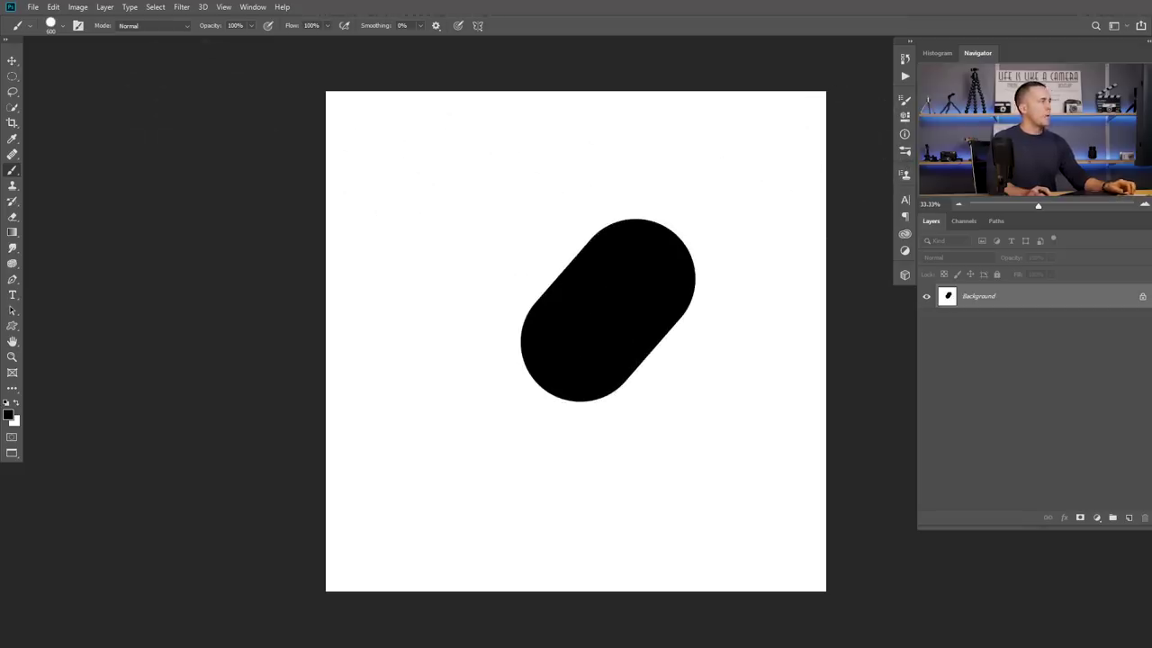
{"action": "left_click", "coordinate": [56, 7]}
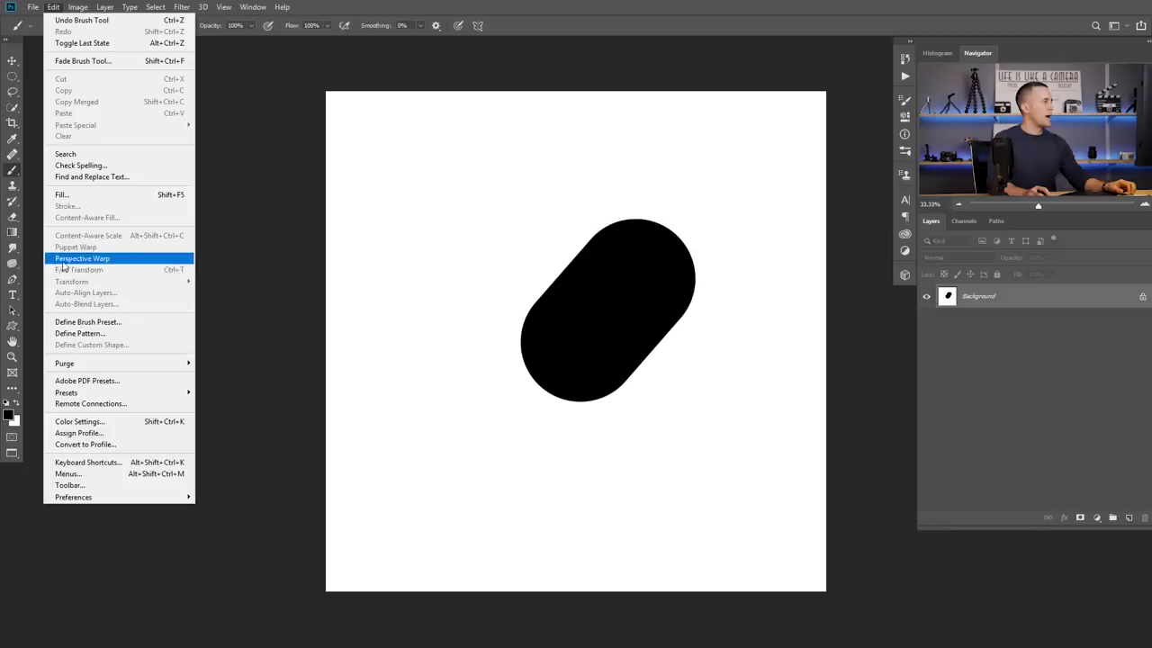
{"action": "left_click", "coordinate": [80, 321]}
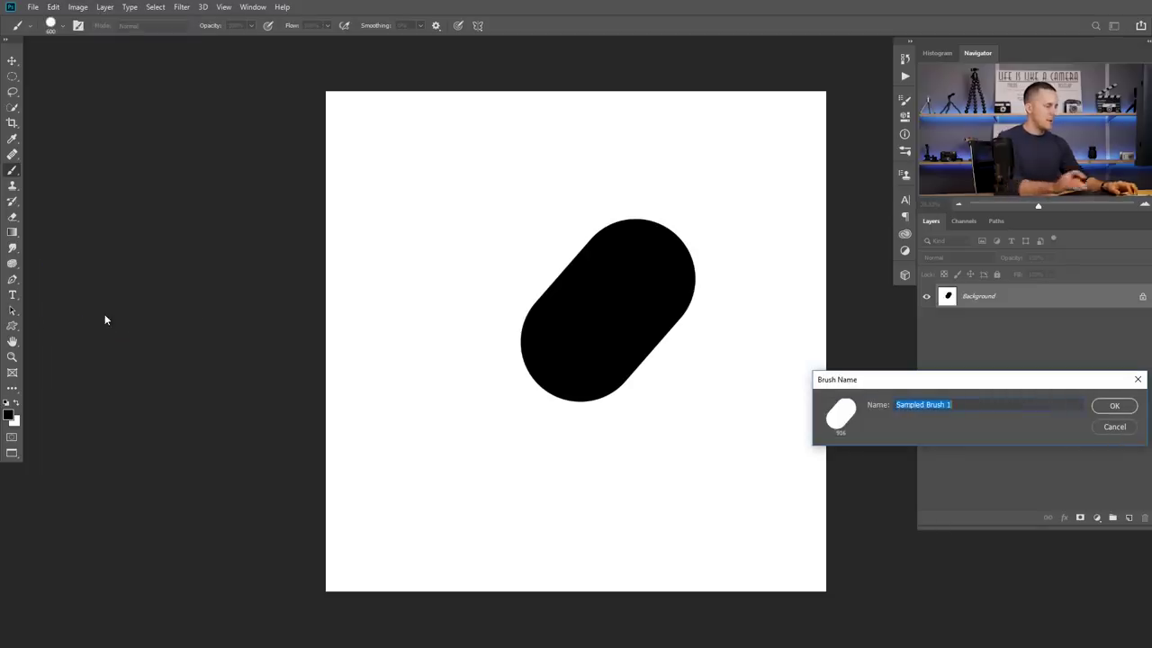
{"action": "type", "text": "Dust"}
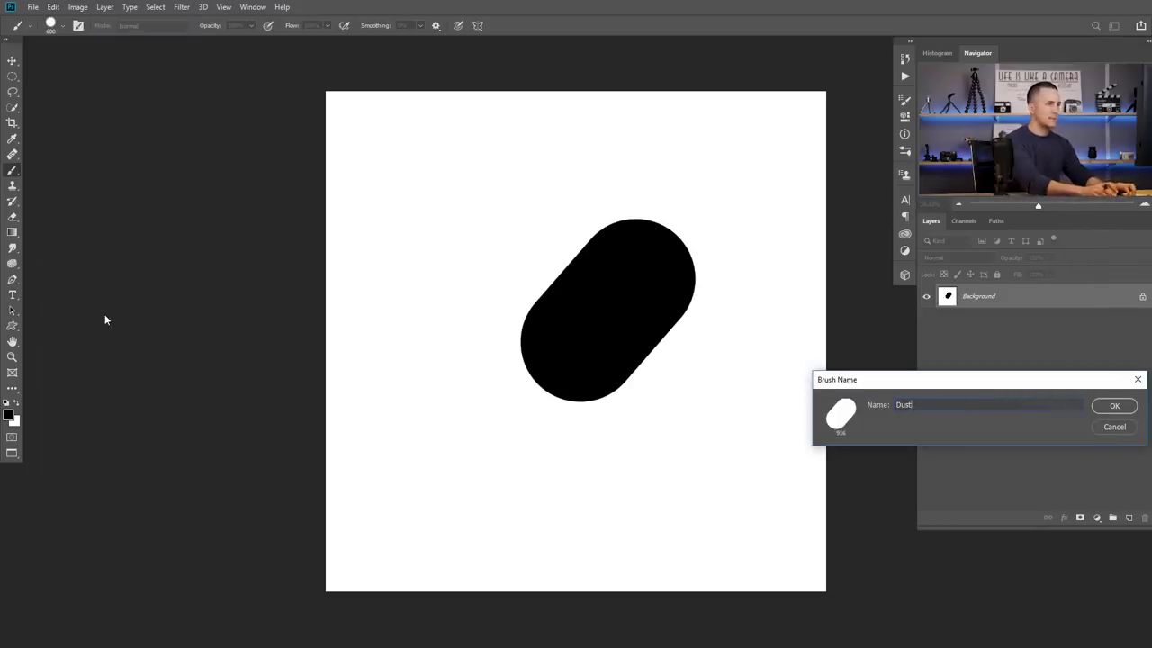
{"action": "key", "text": "Return"}
- Close the document containing the pill shape without saving it
{"action": "key", "text": "ctrl+w"}
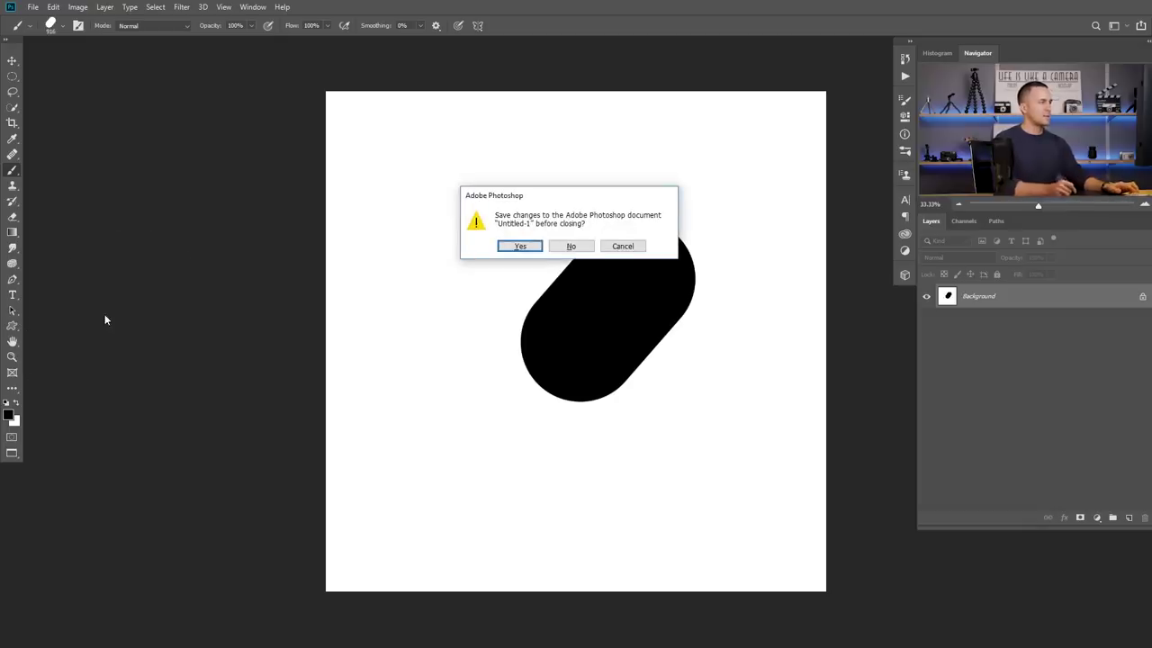
{"action": "left_click", "coordinate": [570, 245]}
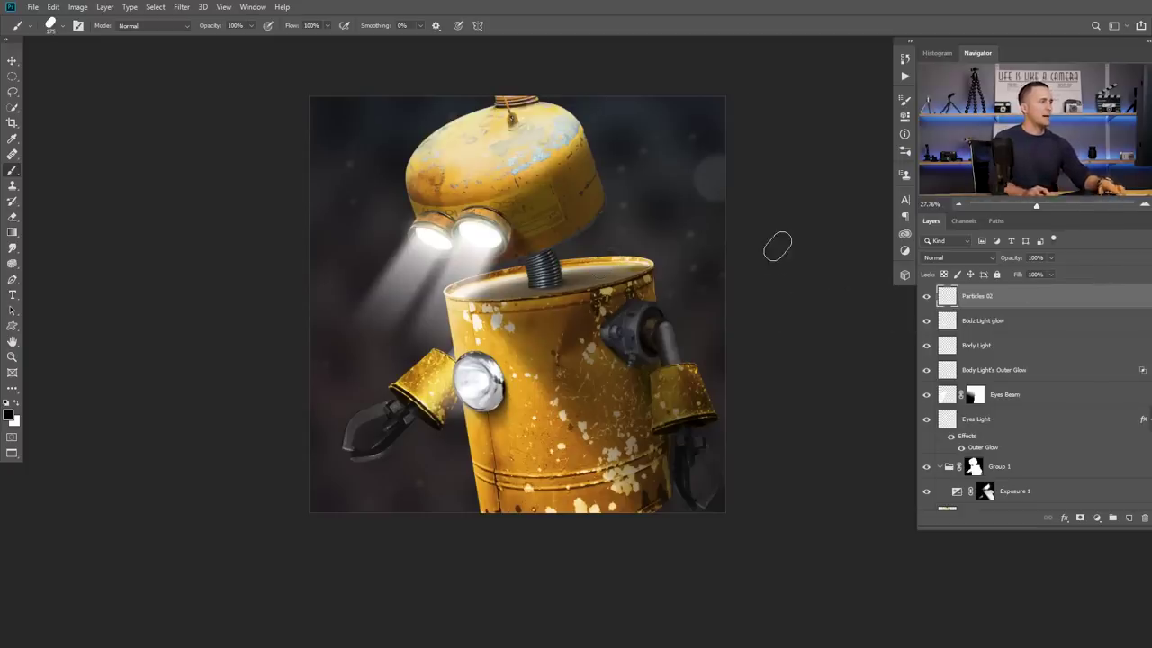
- Enable Shape Dynamics for the Dust brush with 100% size jitter and 8% angle jitter
{"action": "key", "text": "F5"}
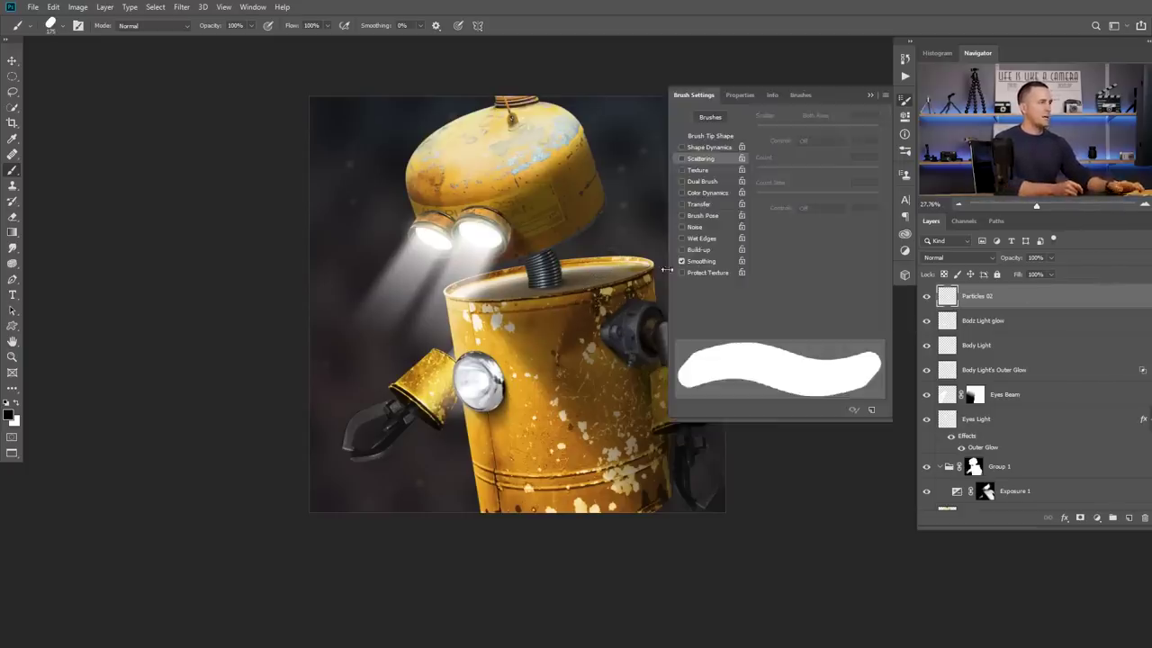
{"action": "left_click", "coordinate": [713, 148]}
{"action": "left_click_drag", "start_coordinate": [756, 128], "coordinate": [883, 132]}
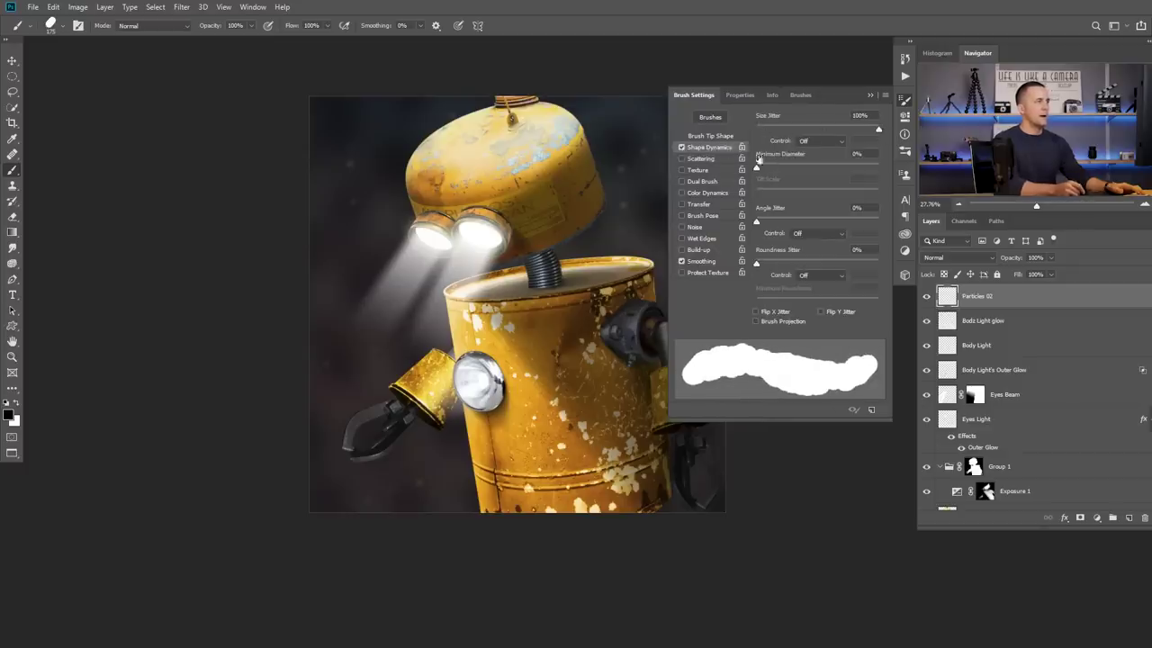
{"action": "left_click_drag", "start_coordinate": [758, 223], "coordinate": [766, 223]}
- Enable 1000% scattering for the Dust brush and greatly widen its tip spacing
{"action": "left_click", "coordinate": [711, 158]}
{"action": "left_click_drag", "start_coordinate": [757, 129], "coordinate": [860, 131]}
{"action": "left_click", "coordinate": [710, 136]}
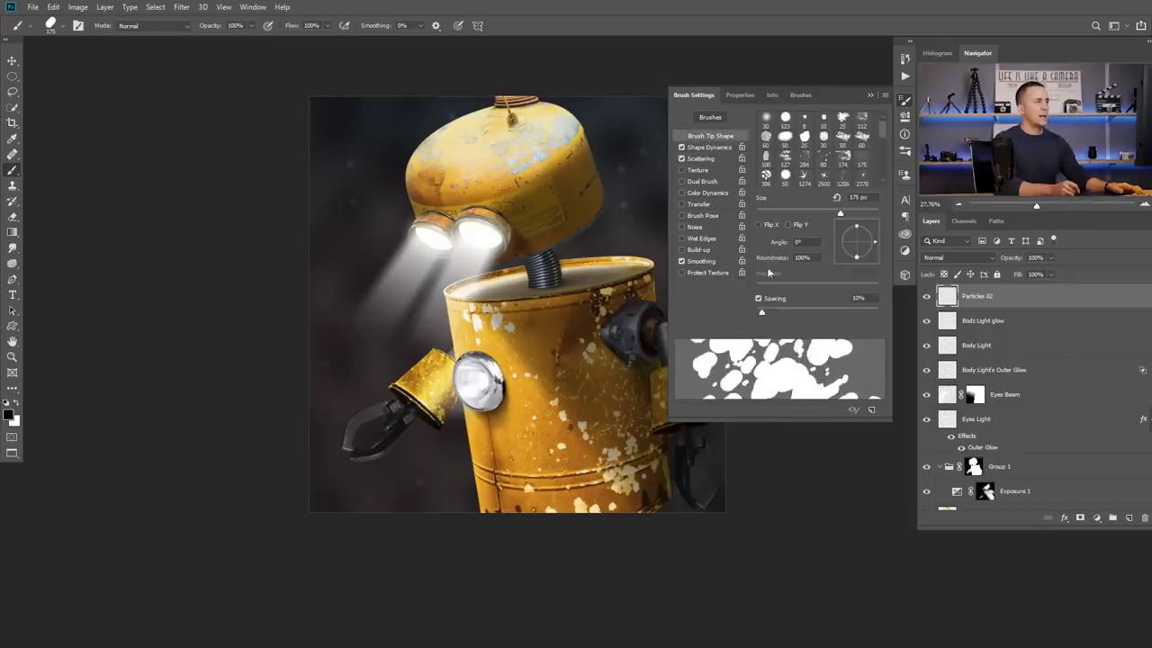
{"action": "mouse_move", "coordinate": [763, 310]}
{"action": "left_mouse_down"}
{"action": "mouse_move", "coordinate": [880, 311]}
{"action": "mouse_move", "coordinate": [792, 306]}
{"action": "mouse_move", "coordinate": [845, 305]}
{"action": "left_mouse_up"}
- Fine-tune the Dust brush's angle jitter to 7% and recheck its size jitter and scattering settings
{"action": "left_click", "coordinate": [711, 147]}
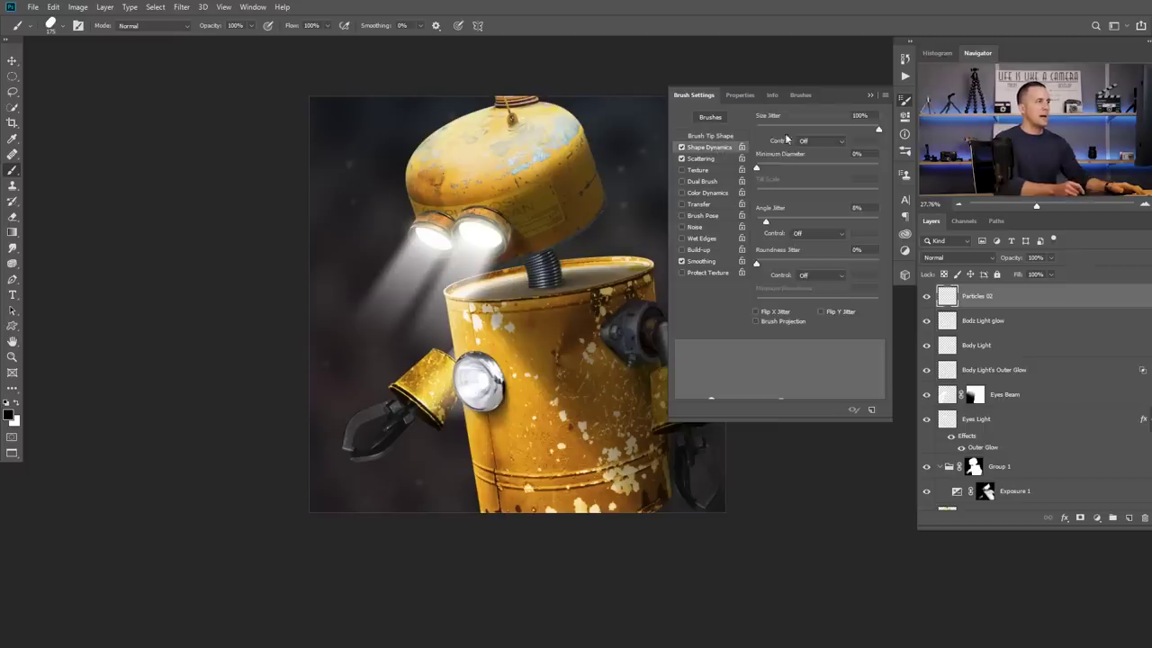
{"action": "mouse_move", "coordinate": [875, 133]}
{"action": "left_mouse_down"}
{"action": "mouse_move", "coordinate": [784, 130]}
{"action": "mouse_move", "coordinate": [894, 133]}
{"action": "left_mouse_up"}
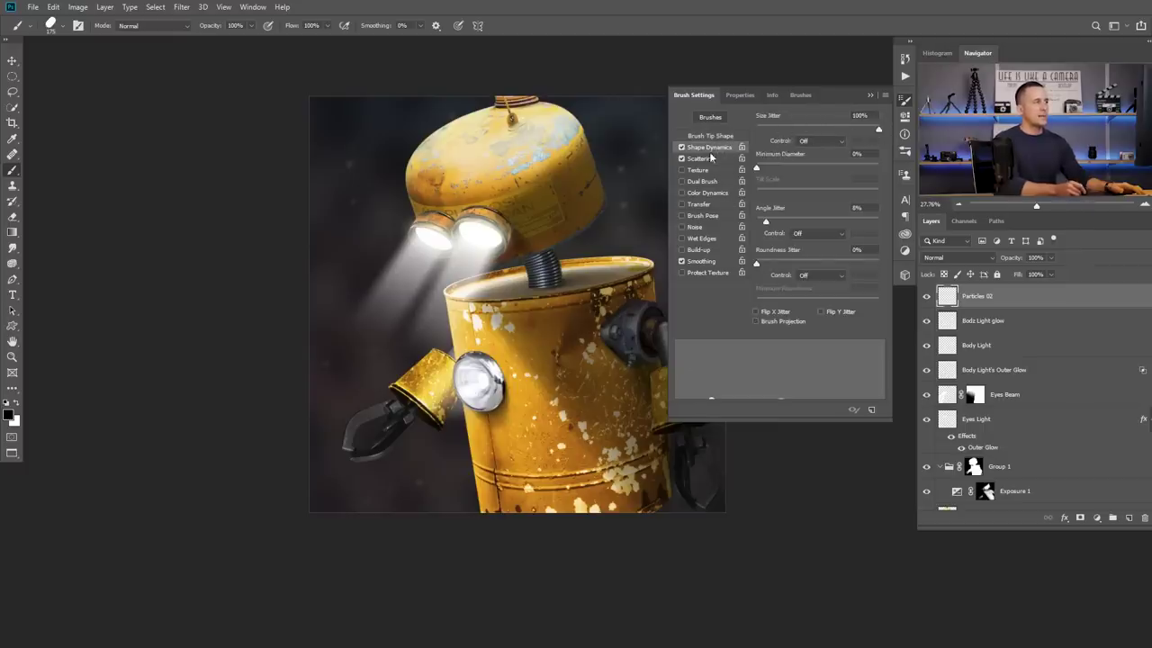
{"action": "left_click_drag", "start_coordinate": [765, 222], "coordinate": [758, 219]}
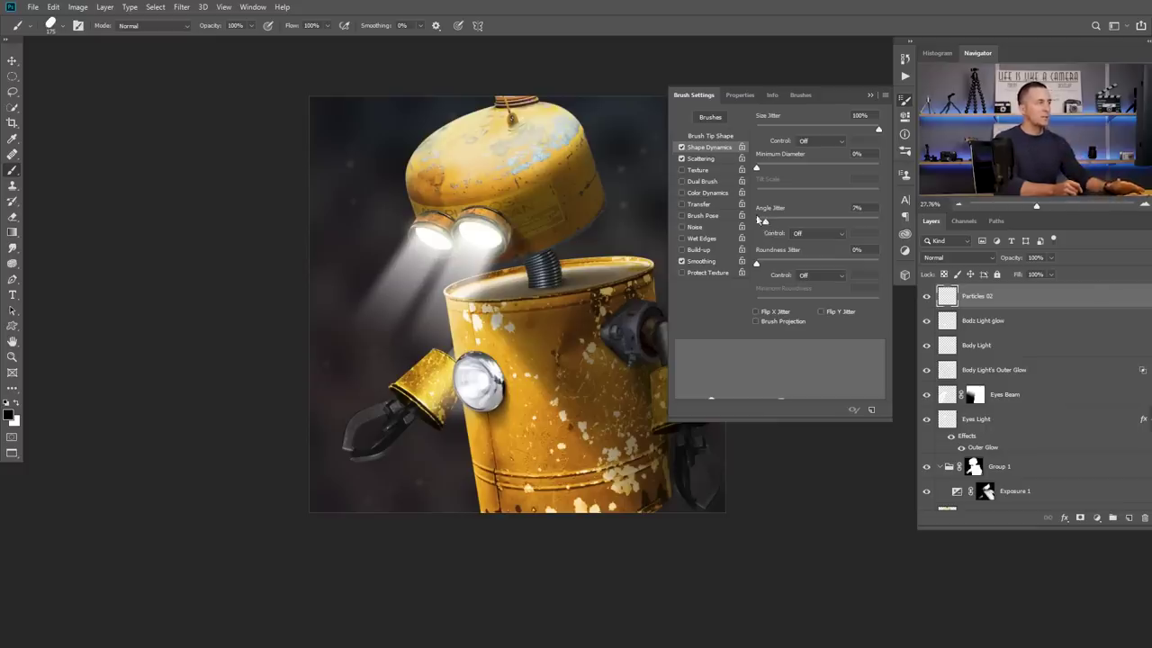
{"action": "left_click", "coordinate": [701, 159]}
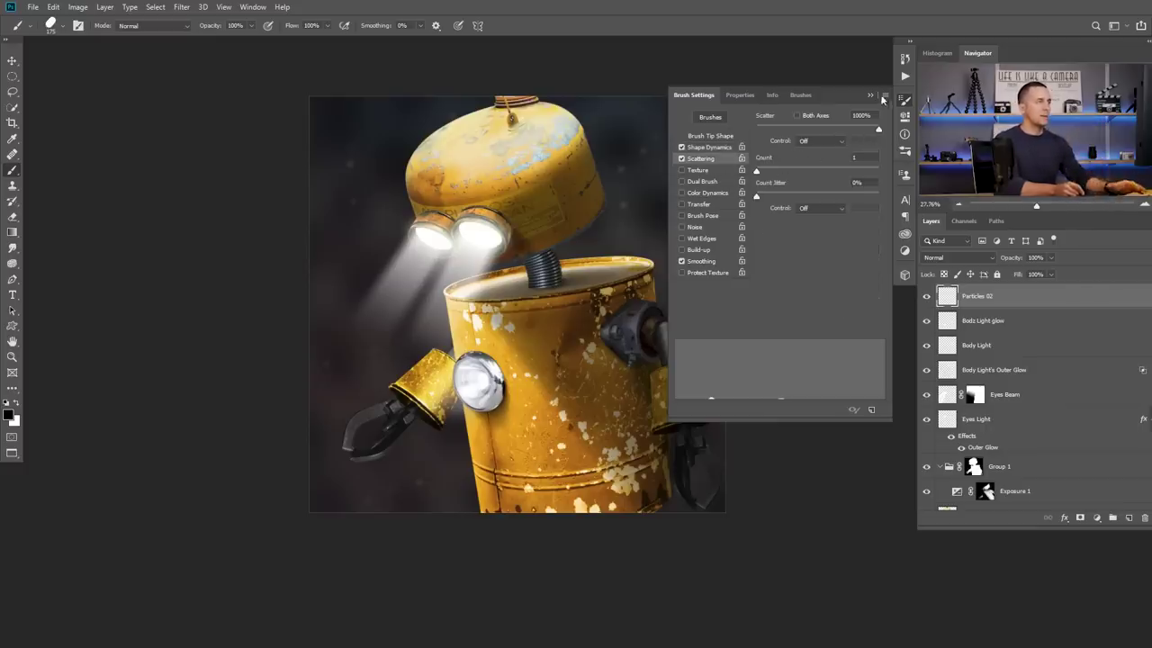
- Make white the foreground colour for the Dust brush and undo the black test stroke
{"action": "left_click", "coordinate": [870, 94]}
{"action": "left_click_drag", "start_coordinate": [630, 191], "coordinate": [621, 199]}
{"action": "key", "text": "x"}
{"action": "key", "text": "ctrl+z"}
- Try scattering white dust particles around the robot at larger brush sizes, undoing the test strokes
{"action": "left_click", "coordinate": [641, 192]}
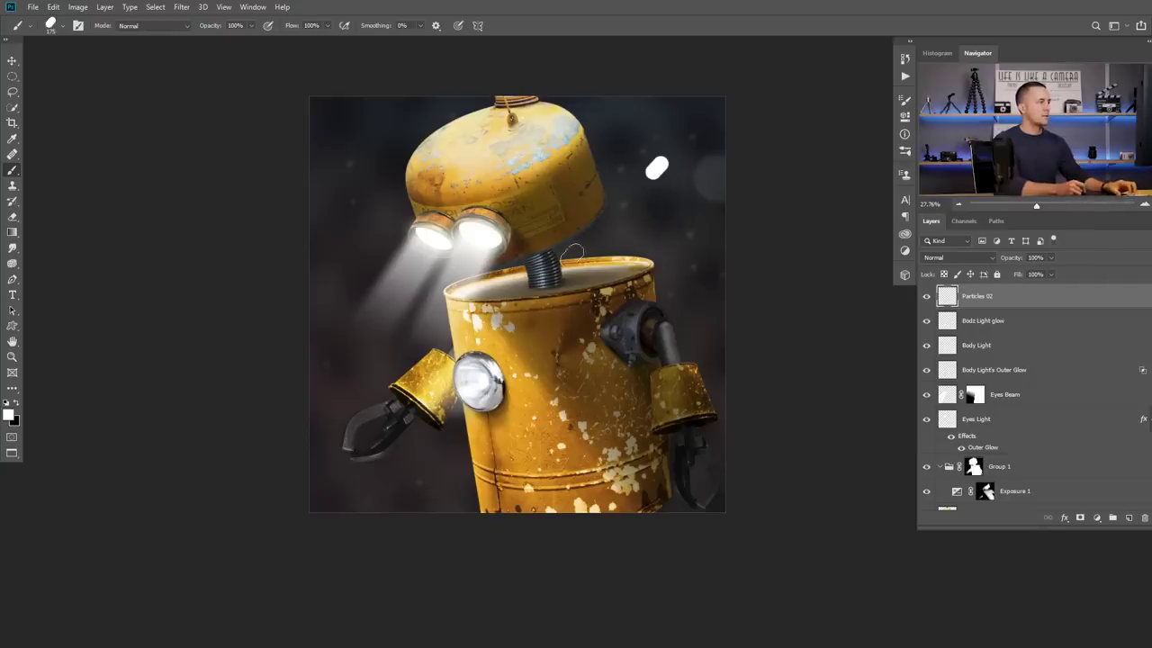
{"action": "left_click", "coordinate": [636, 370]}
{"action": "mouse_move", "coordinate": [379, 193]}
{"action": "left_mouse_down"}
{"action": "mouse_move", "coordinate": [487, 207]}
{"action": "mouse_move", "coordinate": [380, 383]}
{"action": "left_mouse_up"}
{"action": "key", "text": "ctrl+z"}
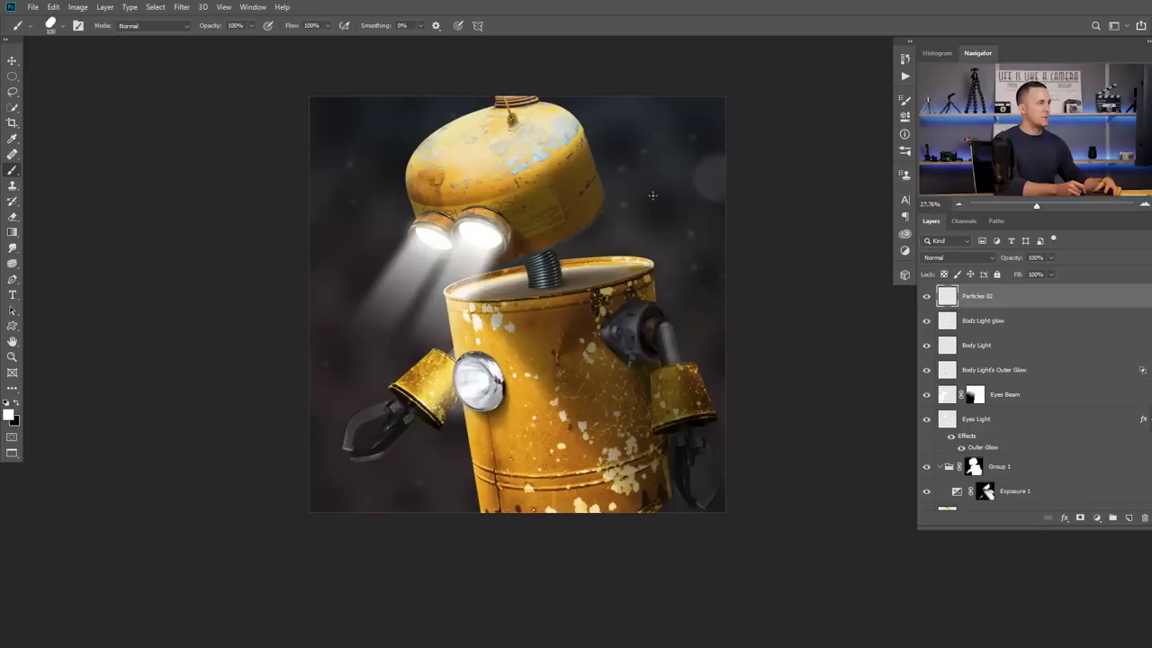
{"action": "left_click_drag", "start_coordinate": [597, 247], "coordinate": [523, 287]}
{"action": "key", "text": "ctrl+z"}
{"action": "left_click_drag", "start_coordinate": [676, 151], "coordinate": [622, 204]}
{"action": "key", "text": "ctrl+z"}
{"action": "key", "text": "ctrl+z"}
{"action": "key", "text": "ctrl+z"}
{"action": "key", "text": "ctrl+z"}
- Scatter small white dust particles of varying size around the robot's head, body and arms on the Particles 02 layer
{"action": "left_click", "coordinate": [601, 235]}
{"action": "left_click", "coordinate": [514, 268]}
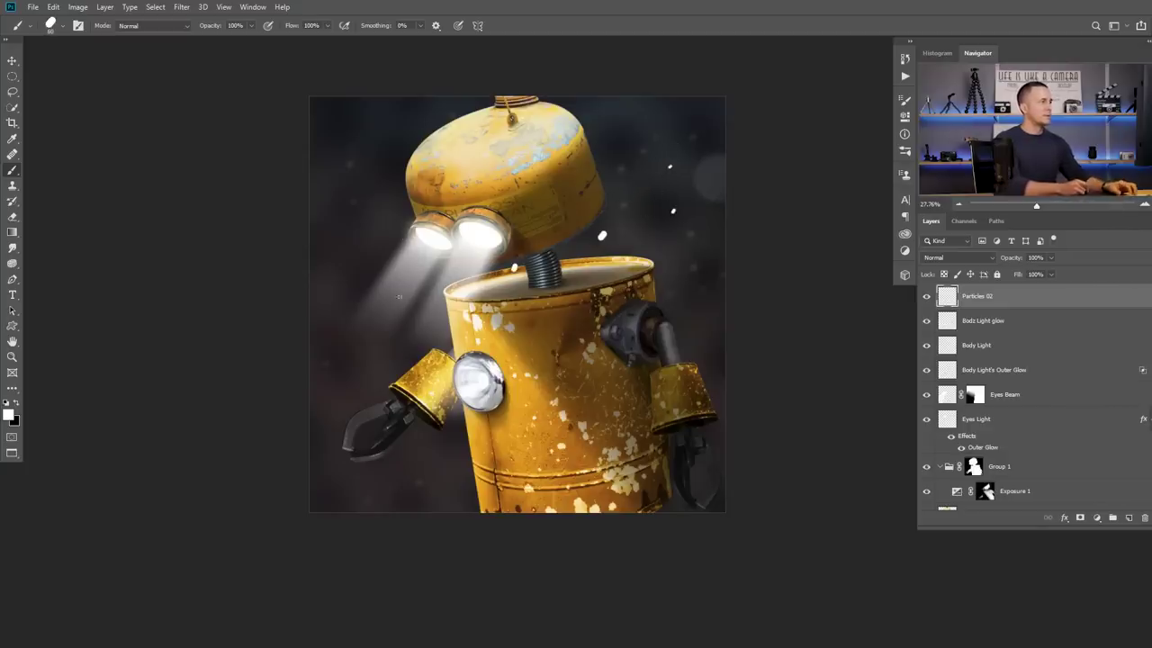
{"action": "left_click", "coordinate": [657, 376]}
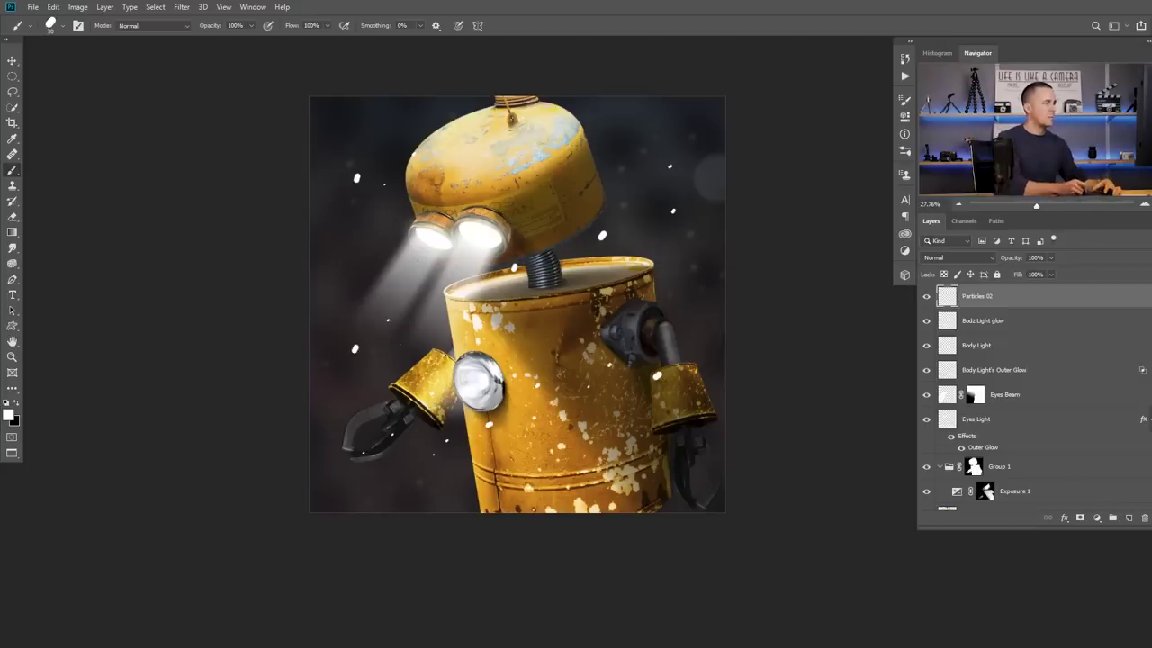
- Add a new layer above Particles 02 and paint very fine dust specks in the robot's eye beams
{"action": "left_click", "coordinate": [1129, 517]}
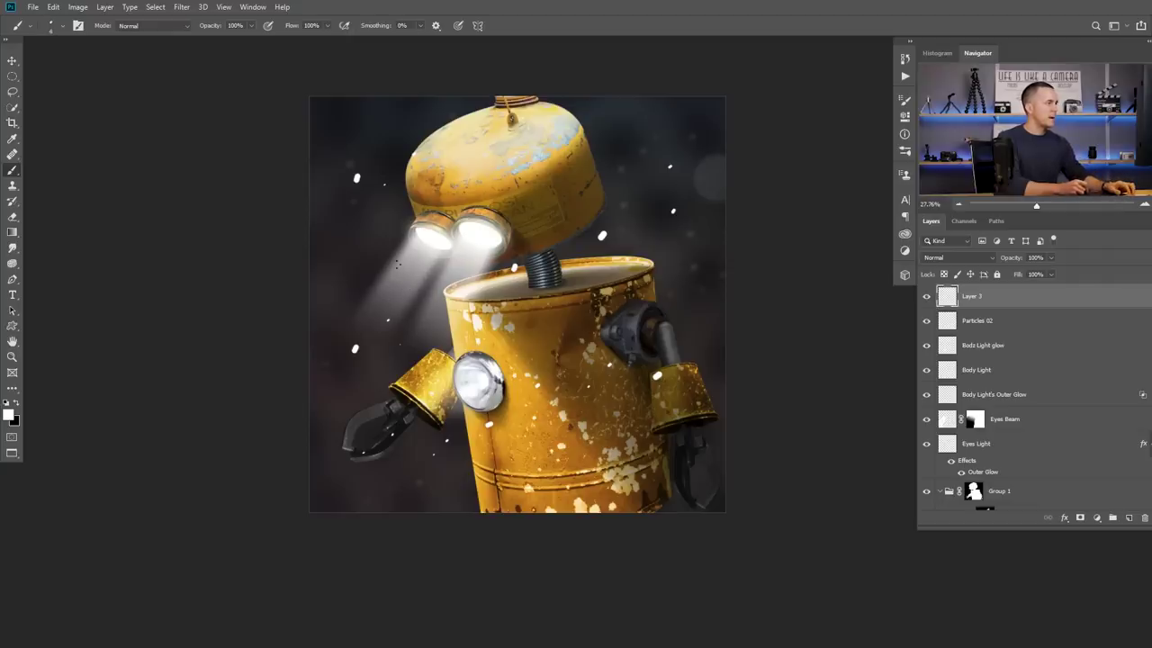
{"action": "scroll", "coordinate": [394, 312], "scroll_direction": "up", "scroll_amount": 3}
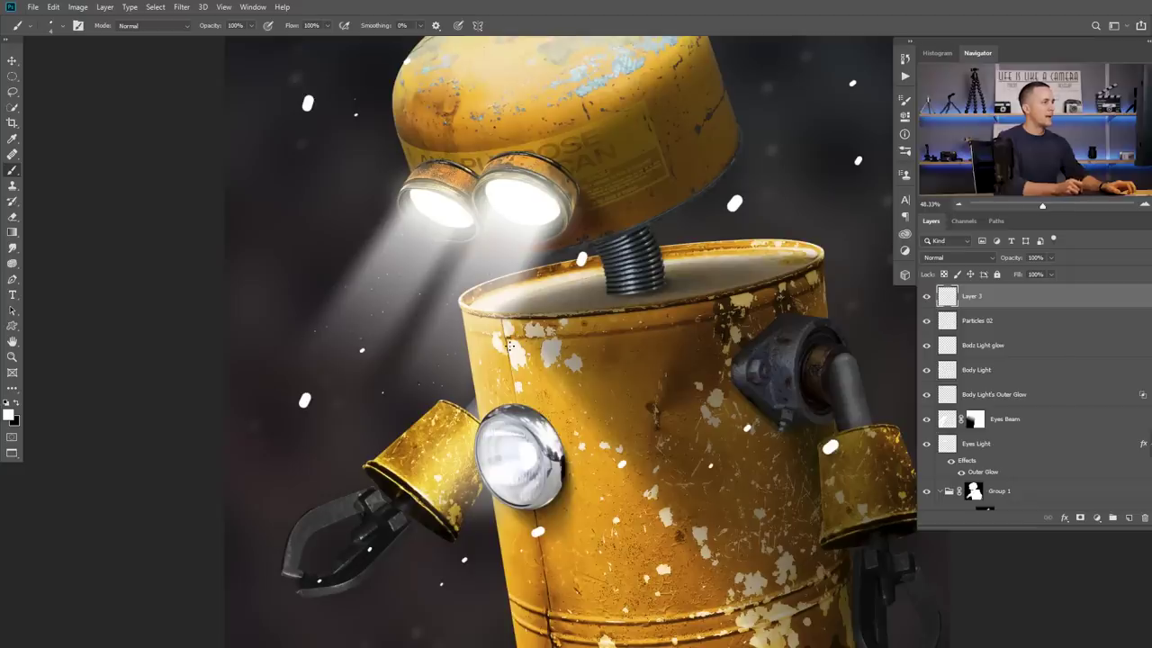
{"action": "mouse_move", "coordinate": [1018, 260]}
{"action": "left_mouse_down"}
{"action": "mouse_move", "coordinate": [970, 270]}
{"action": "mouse_move", "coordinate": [1015, 262]}
{"action": "left_mouse_up"}
- Apply a Motion Blur with a 43° angle and 28-pixel distance to the Particles 02 layer
{"action": "left_click", "coordinate": [985, 321]}
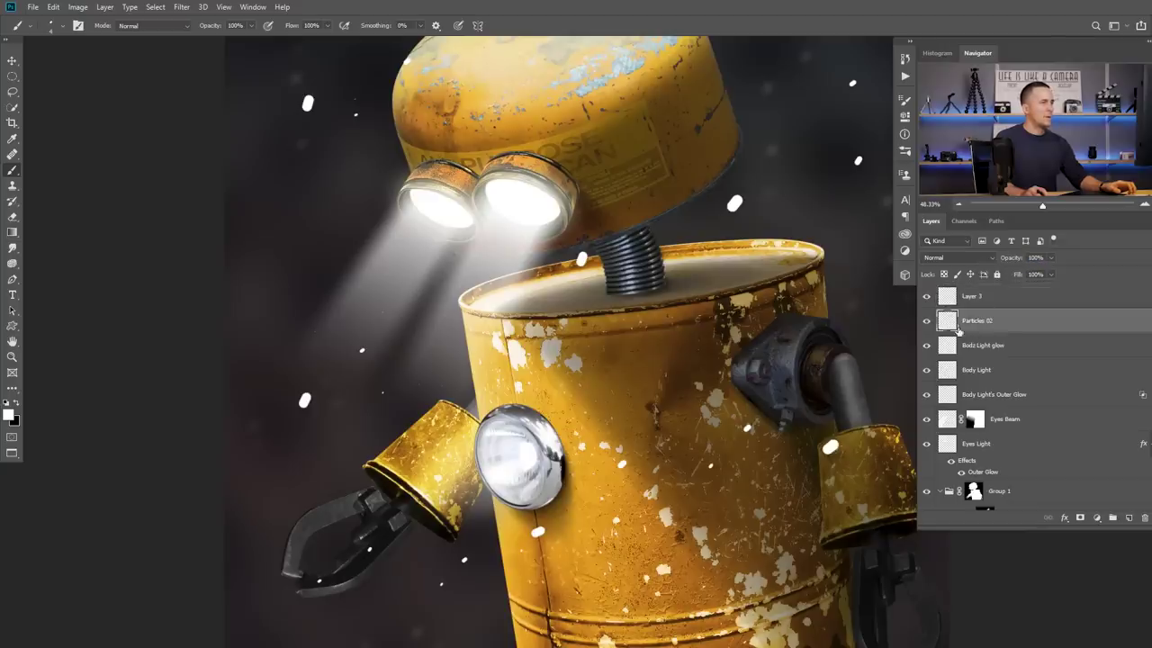
{"action": "left_click", "coordinate": [927, 321]}
{"action": "left_click", "coordinate": [926, 322]}
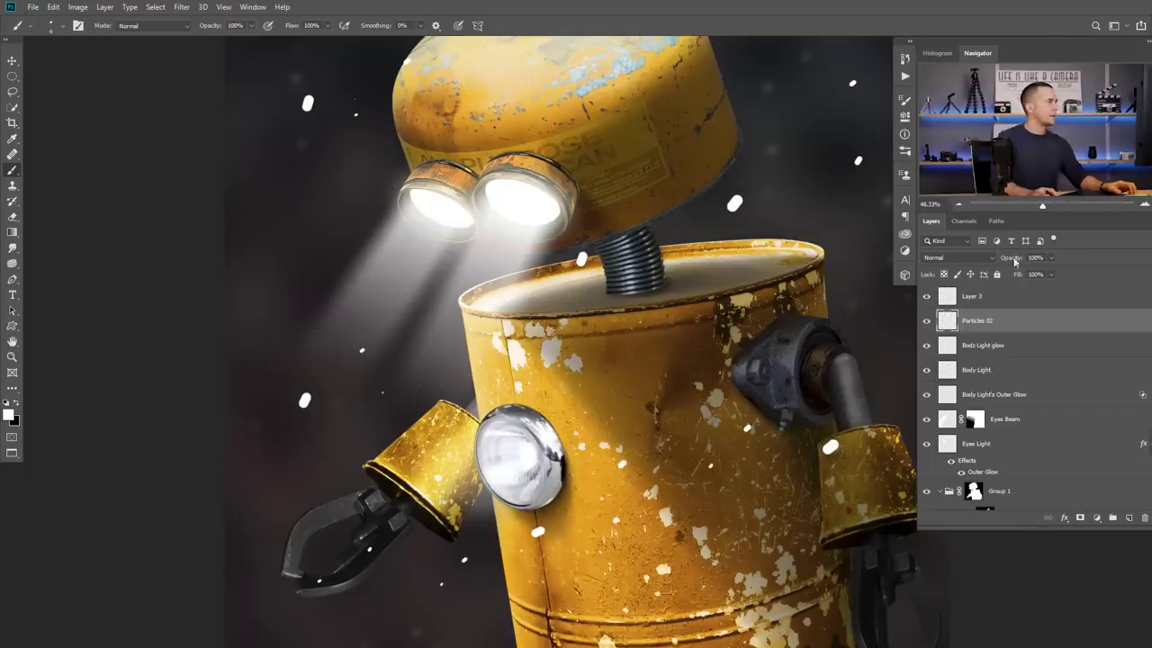
{"action": "left_click", "coordinate": [181, 7]}
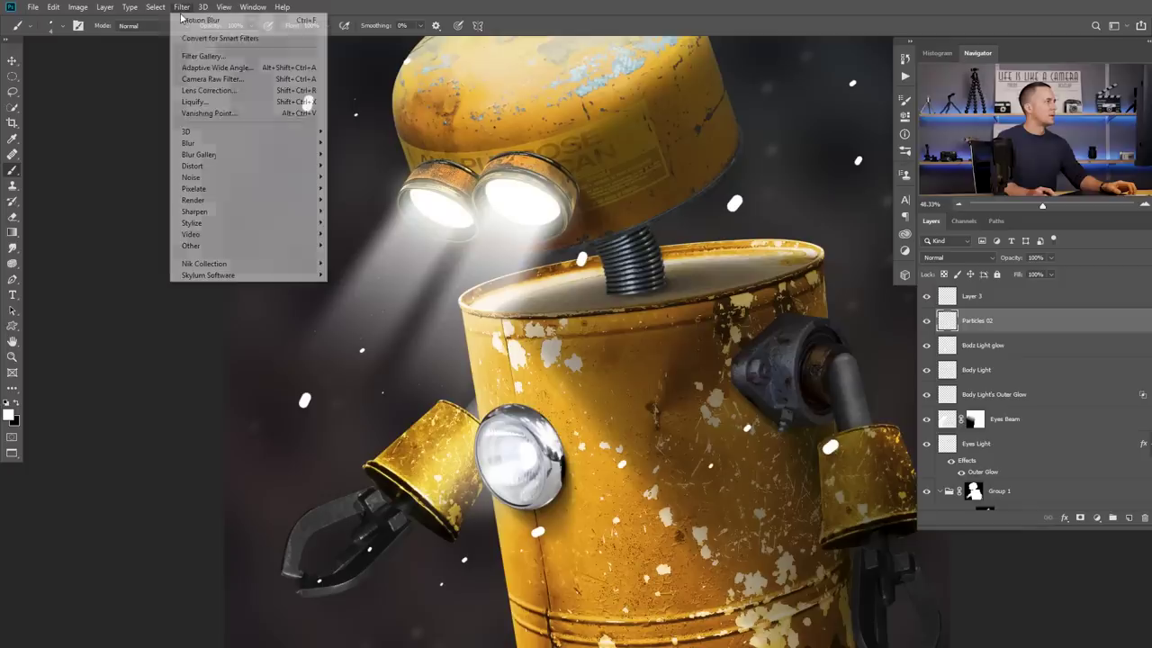
{"action": "mouse_move", "coordinate": [185, 144]}
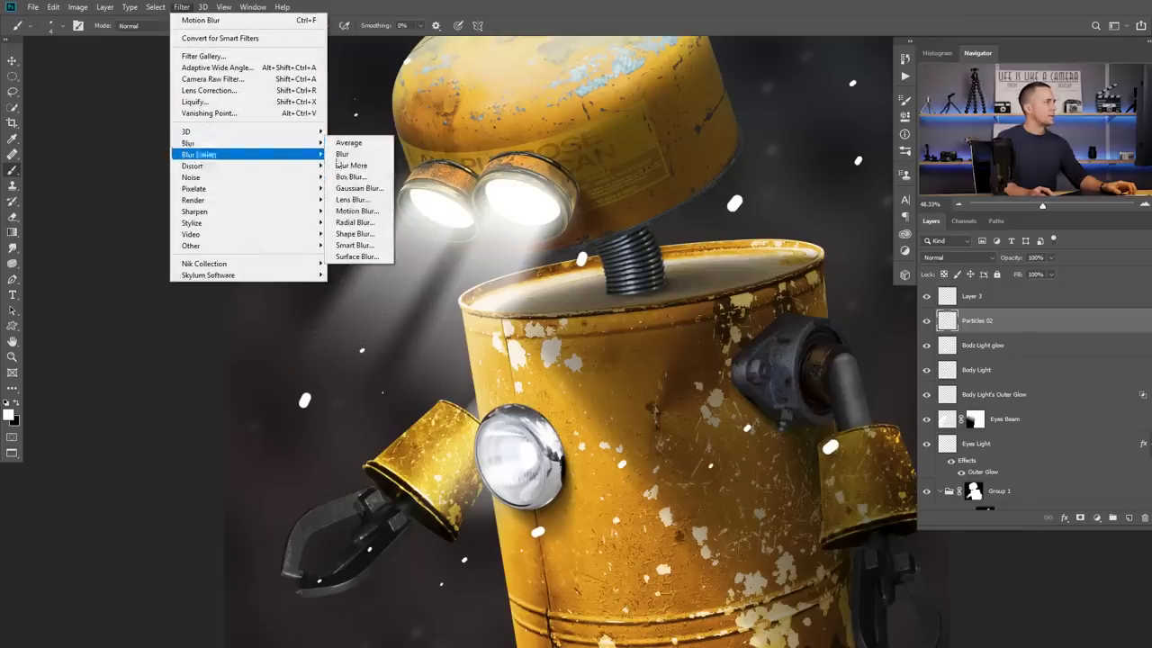
{"action": "left_click", "coordinate": [356, 213]}
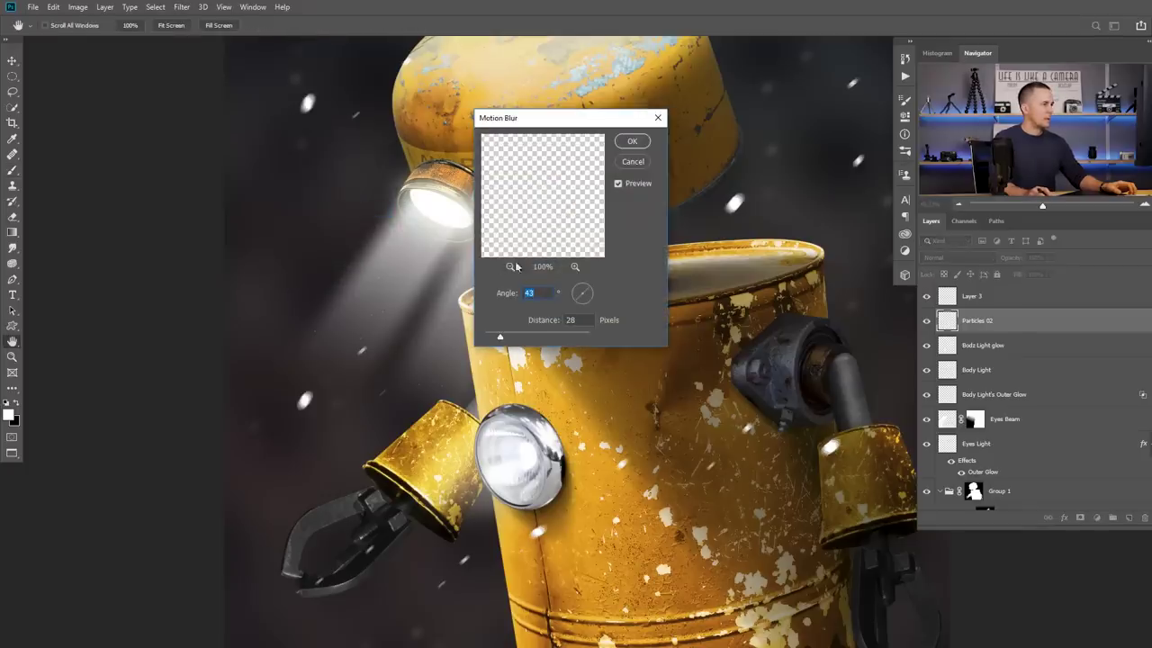
{"action": "left_click", "coordinate": [632, 141]}
- Soften the Particles 02 layer with a Gaussian Blur of 3.4 pixels radius
{"action": "left_click", "coordinate": [182, 8]}
{"action": "mouse_move", "coordinate": [270, 142]}
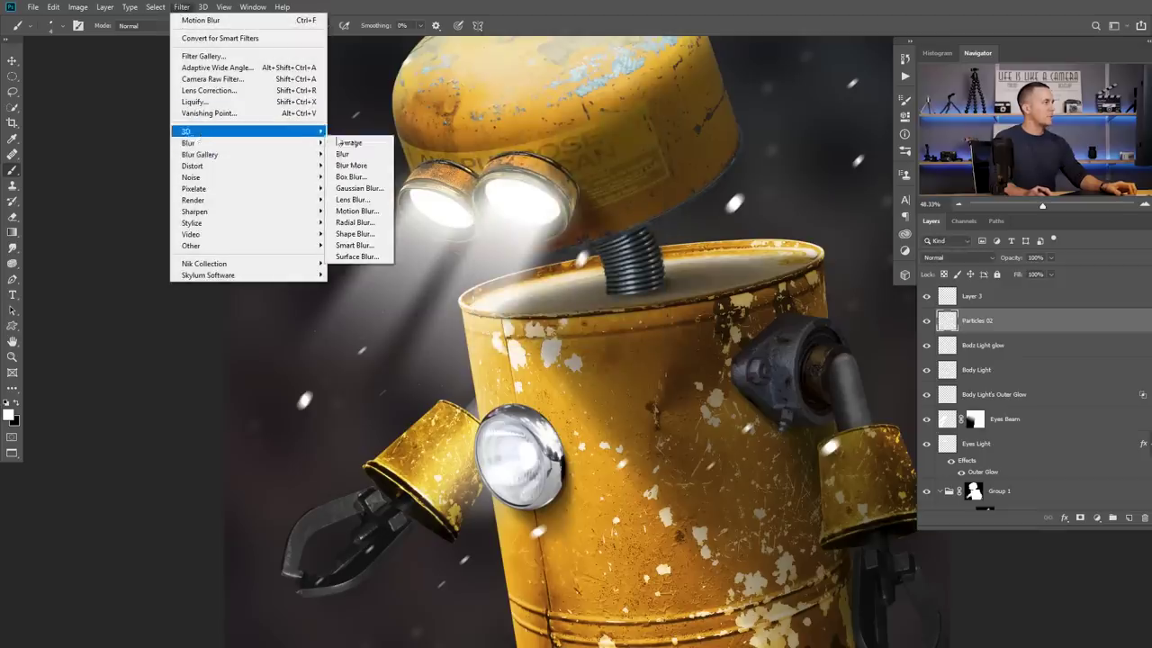
{"action": "left_click", "coordinate": [372, 190]}
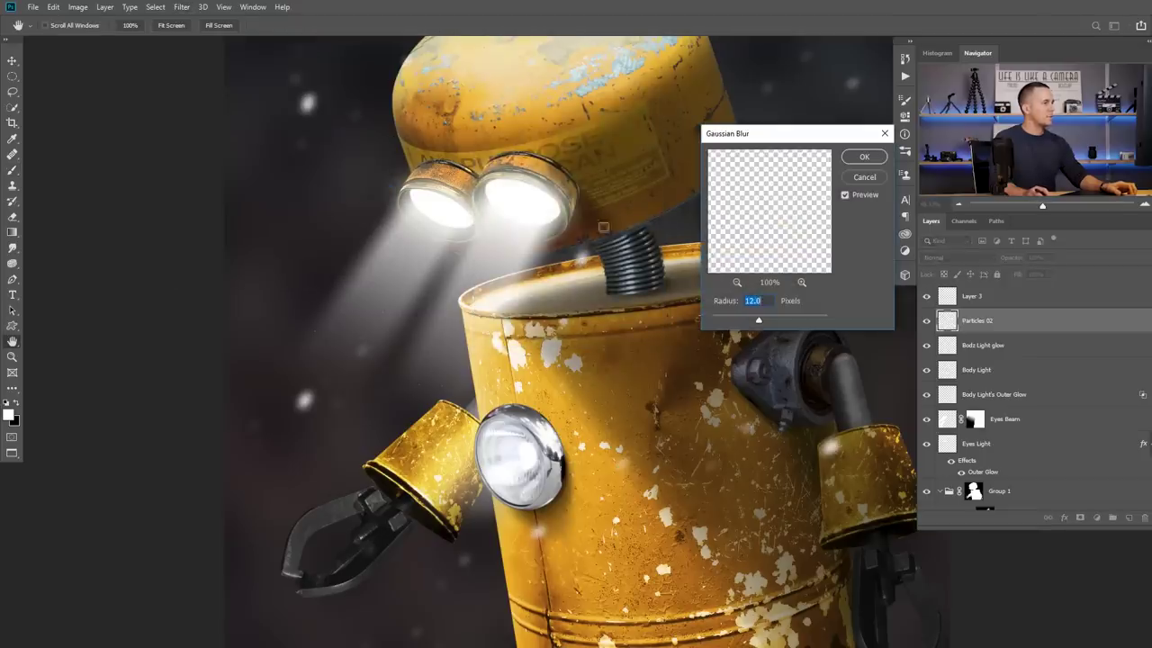
{"action": "left_click", "coordinate": [736, 320]}
{"action": "left_click_drag", "start_coordinate": [736, 321], "coordinate": [733, 322]}
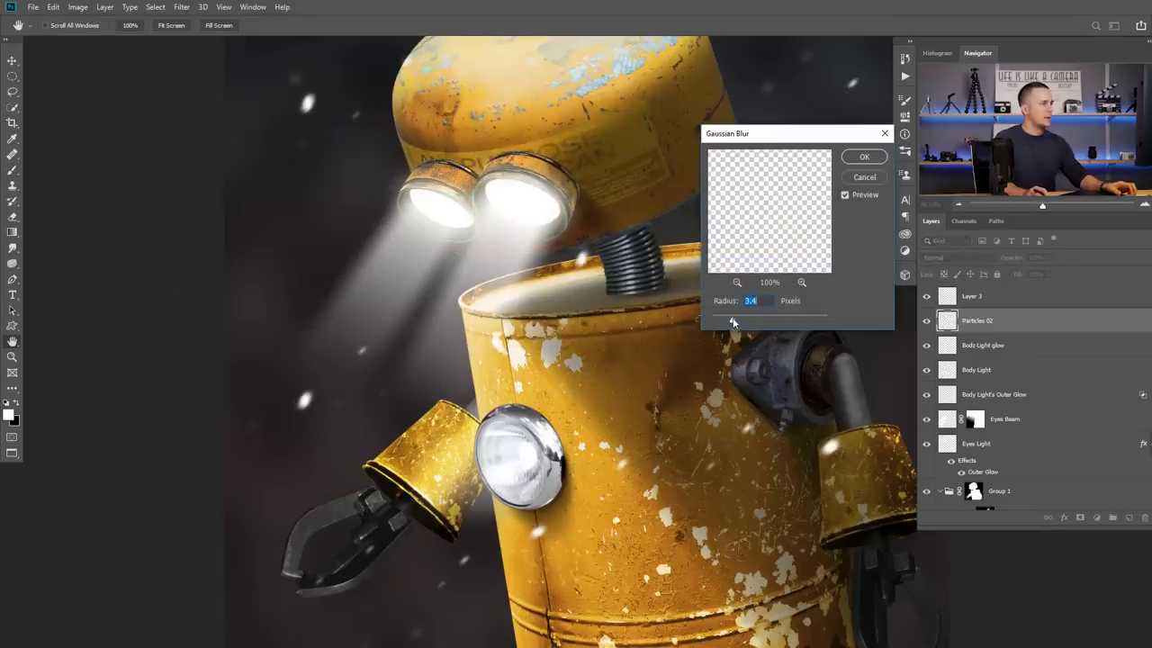
{"action": "left_click", "coordinate": [864, 157]}
{"action": "key", "text": "b"}
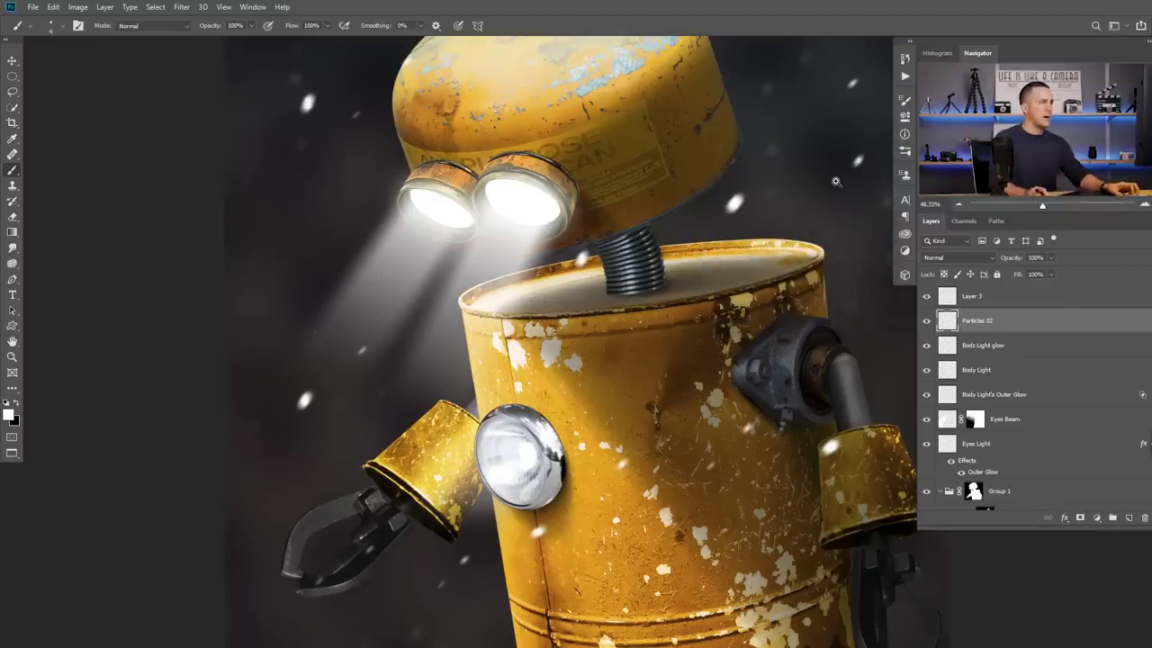
{"action": "left_click_drag", "start_coordinate": [836, 181], "coordinate": [778, 184]}
{"action": "left_click_drag", "start_coordinate": [757, 252], "coordinate": [476, 329]}
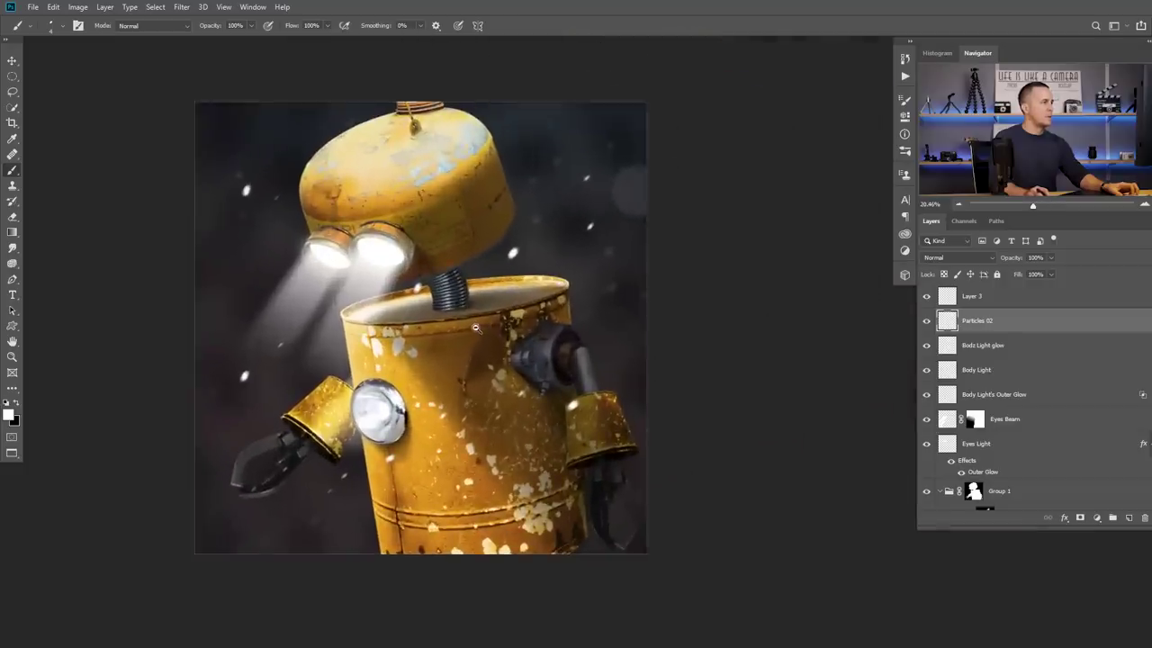
- Add a Hue/Saturation adjustment clipped to Particles 02 with Colorize on, hue 74, saturation 85 and lightness -18
{"action": "left_click", "coordinate": [1096, 517]}
{"action": "left_click", "coordinate": [1088, 404]}
{"action": "left_click", "coordinate": [801, 331]}
{"action": "left_click", "coordinate": [792, 247]}
{"action": "left_click", "coordinate": [751, 178]}
{"action": "left_click_drag", "start_coordinate": [759, 205], "coordinate": [783, 232]}
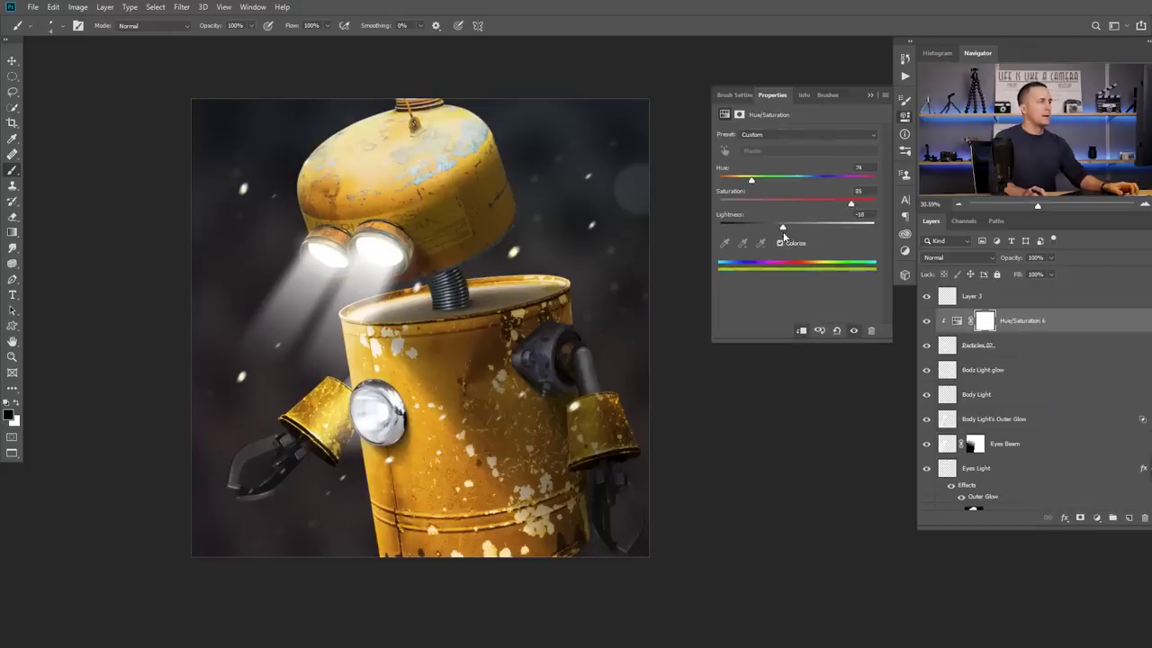
- Tint the particles warm yellow by setting the clipped Hue/Saturation to hue 42, saturation 100 and lightness -35
{"action": "left_click_drag", "start_coordinate": [852, 205], "coordinate": [845, 203]}
{"action": "left_click_drag", "start_coordinate": [751, 178], "coordinate": [733, 183]}
{"action": "left_click_drag", "start_coordinate": [846, 206], "coordinate": [875, 203]}
{"action": "mouse_move", "coordinate": [783, 229]}
{"action": "left_mouse_down"}
{"action": "mouse_move", "coordinate": [748, 235]}
{"action": "mouse_move", "coordinate": [769, 231]}
{"action": "left_mouse_up"}
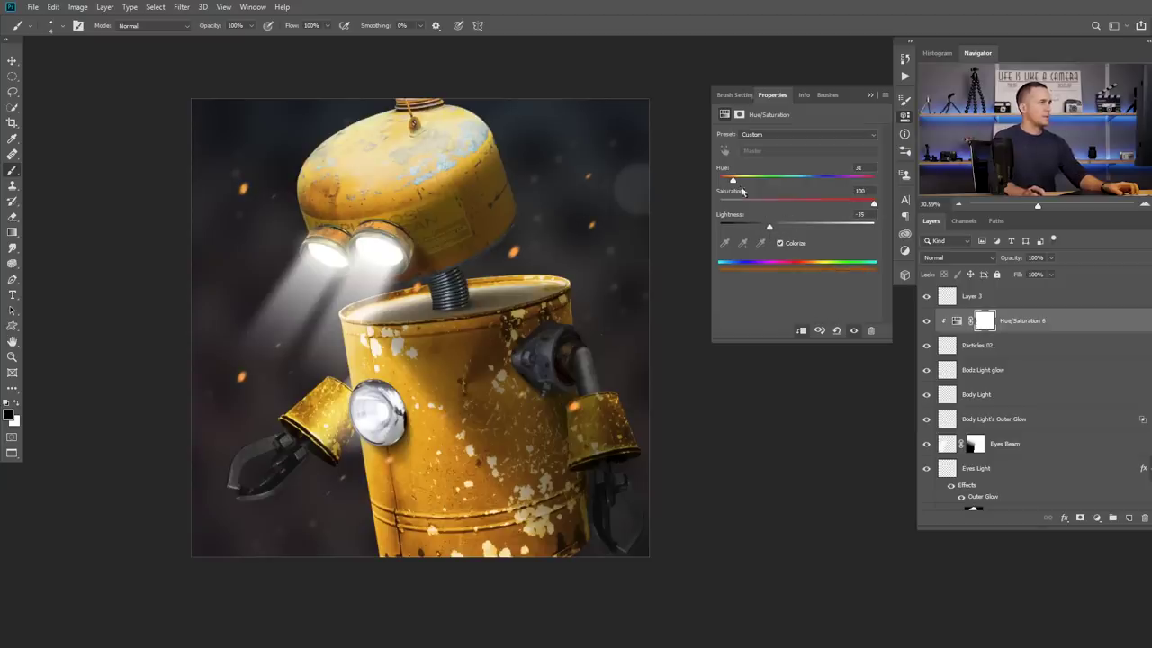
{"action": "left_click_drag", "start_coordinate": [734, 181], "coordinate": [738, 181]}
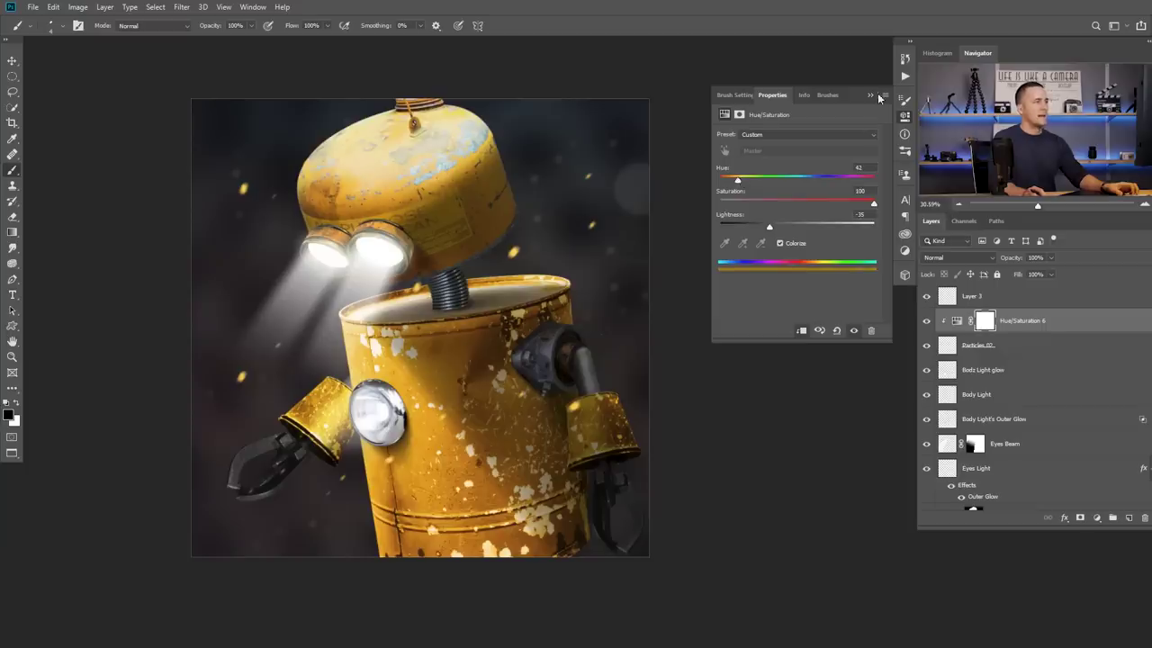
{"action": "left_click", "coordinate": [870, 96]}
{"action": "left_click_drag", "start_coordinate": [437, 328], "coordinate": [510, 305]}
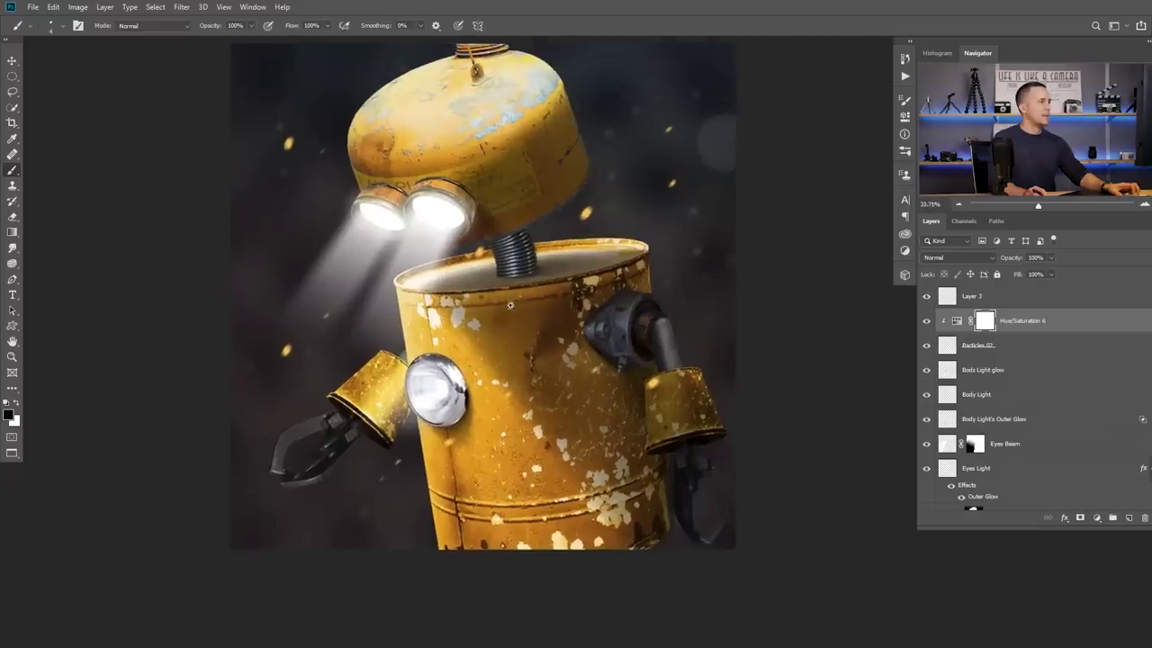
{"action": "scroll", "coordinate": [509, 306], "scroll_direction": "down", "scroll_amount": 3}
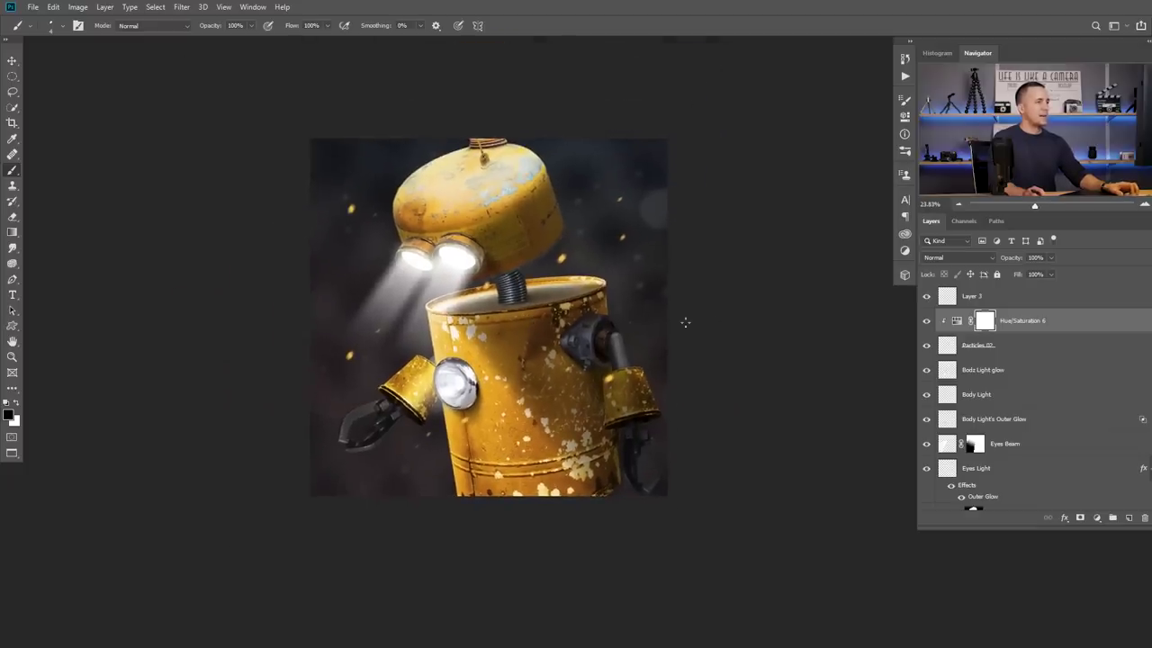
- Lower the opacity of the fine dust layer, Layer 3, to 43%
{"action": "left_click", "coordinate": [948, 293]}
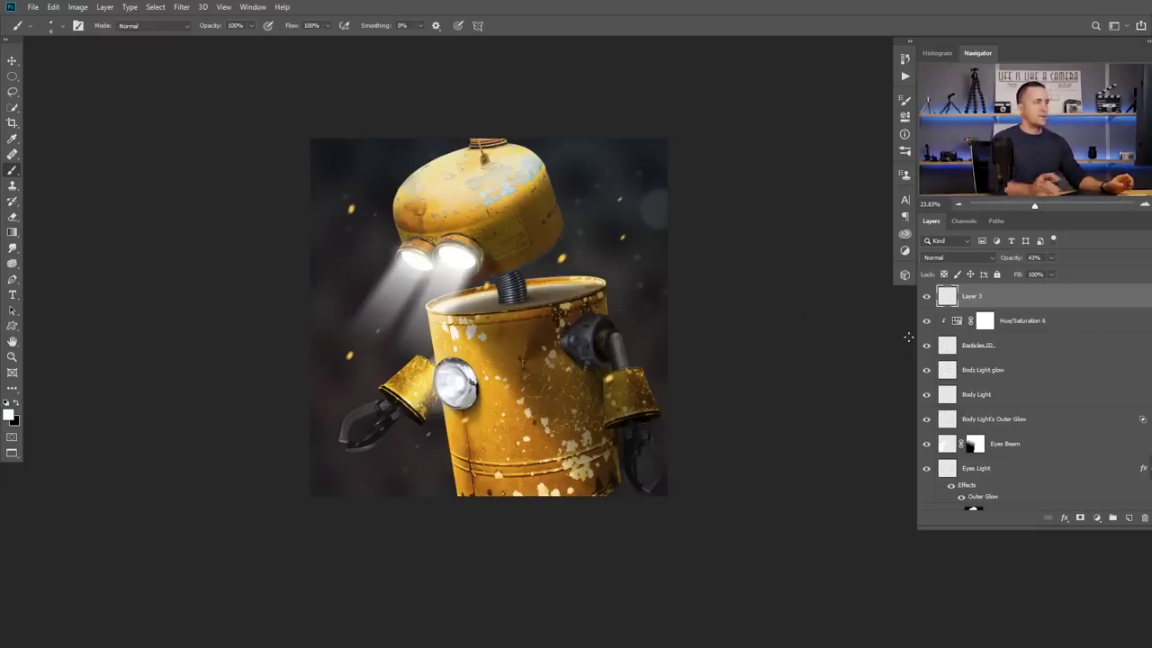
- Hide the Background and Particles 01 layers and stamp the remaining visible layers into a new layer at the top
{"action": "scroll", "coordinate": [958, 414], "scroll_direction": "down", "scroll_amount": 2}
{"action": "scroll", "coordinate": [958, 414], "scroll_direction": "down", "scroll_amount": 3}
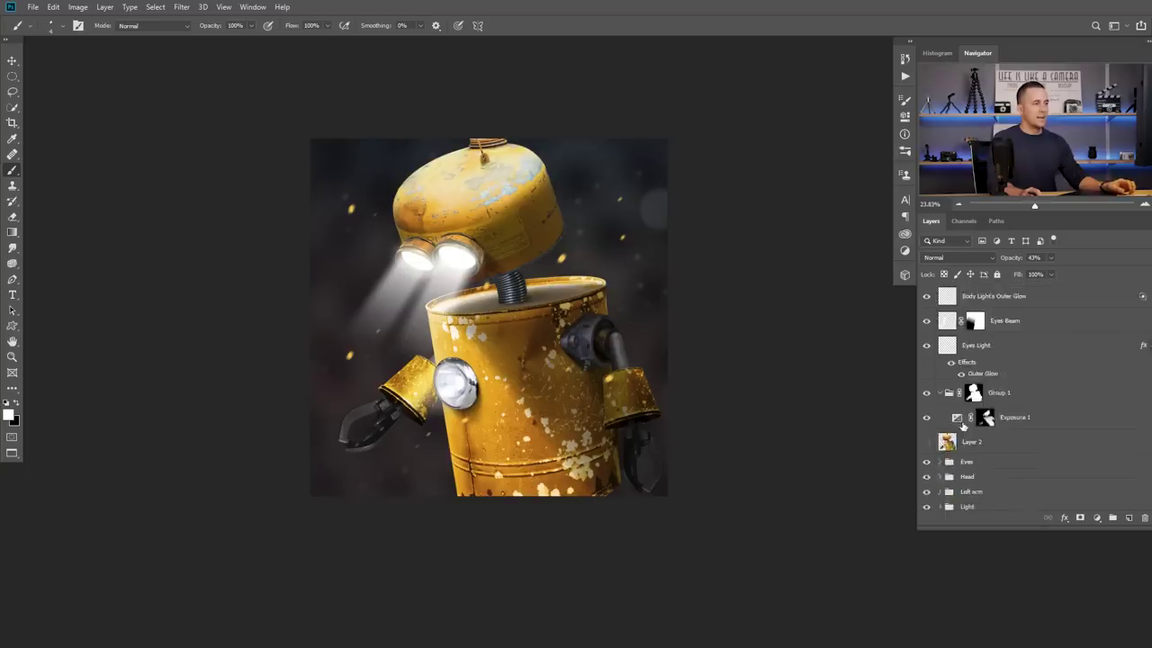
{"action": "left_click", "coordinate": [926, 498]}
{"action": "scroll", "coordinate": [945, 404], "scroll_direction": "up", "scroll_amount": 5}
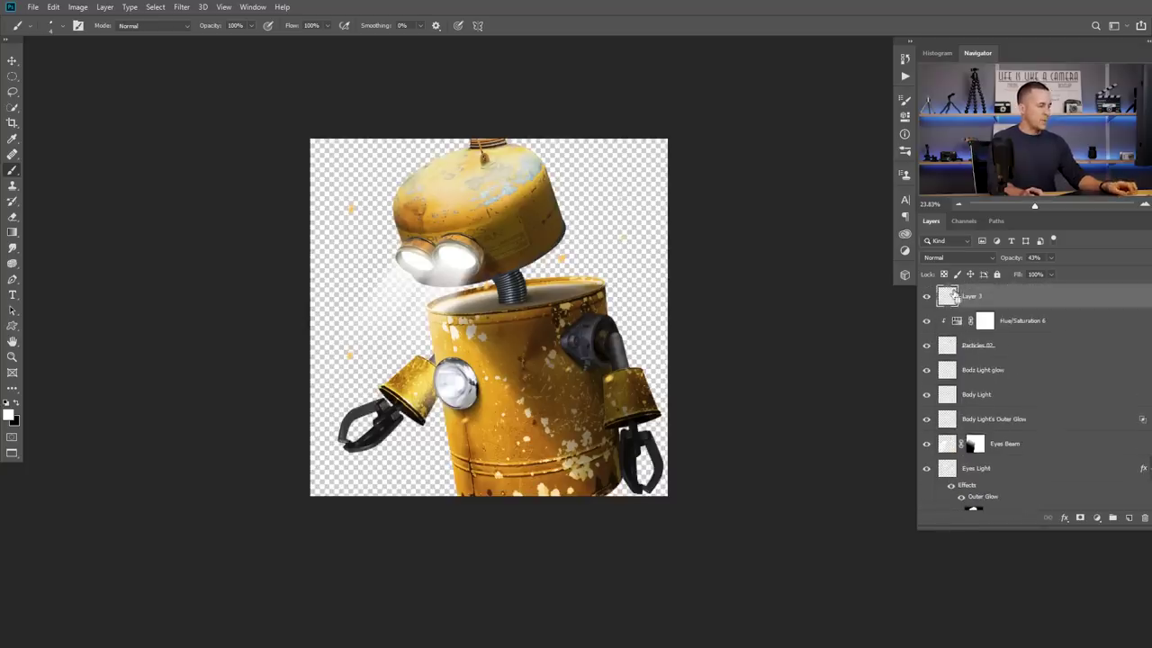
{"action": "key", "text": "ctrl+alt+shift+e"}
- Show the background layers again, place the Background layer directly beneath the stamped robot layer, and select the stamped layer
{"action": "scroll", "coordinate": [961, 359], "scroll_direction": "down", "scroll_amount": 3}
{"action": "scroll", "coordinate": [961, 358], "scroll_direction": "down", "scroll_amount": 4}
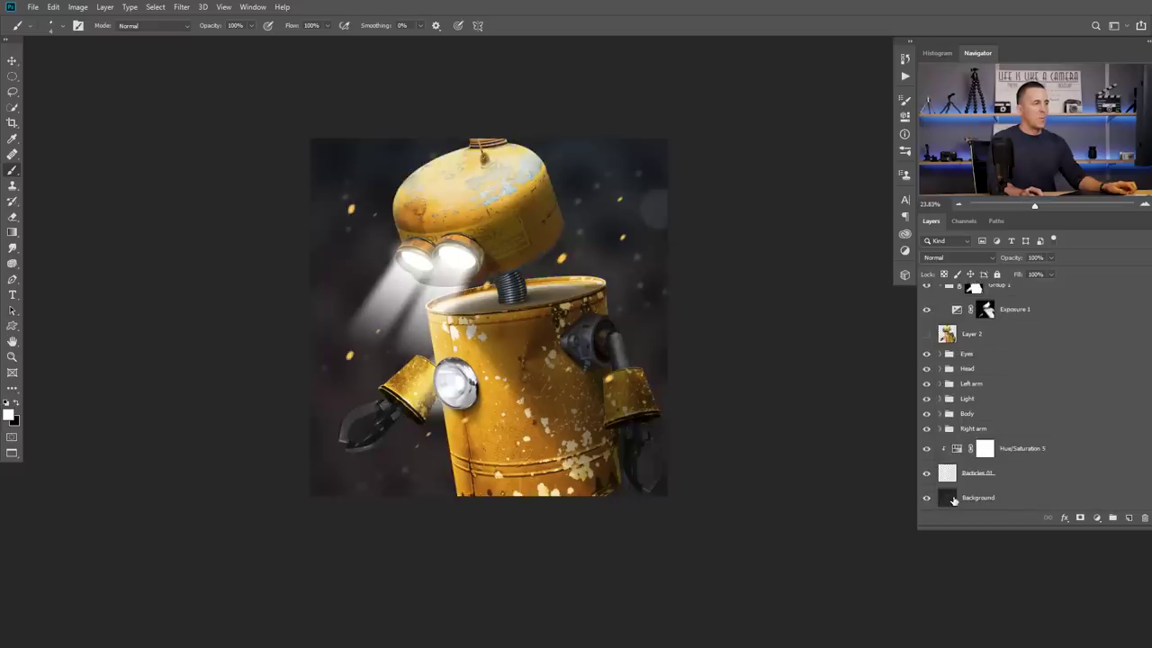
{"action": "left_click", "coordinate": [953, 501]}
{"action": "left_click_drag", "start_coordinate": [953, 502], "coordinate": [987, 312]}
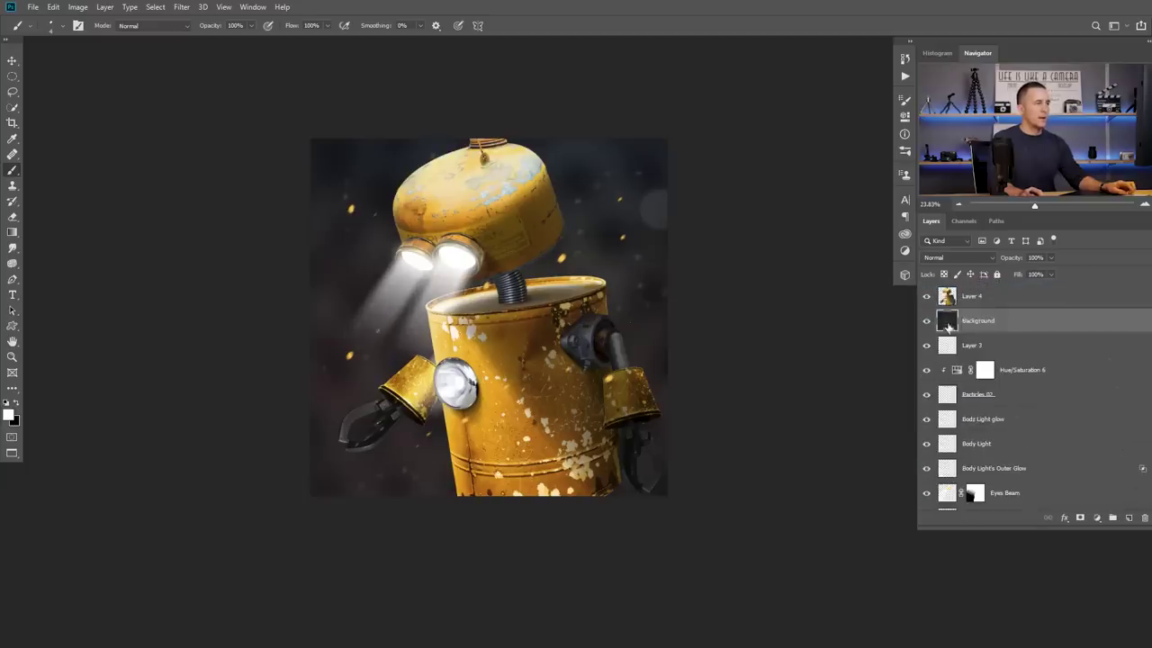
{"action": "left_click", "coordinate": [928, 297]}
{"action": "left_click", "coordinate": [927, 296]}
{"action": "left_click", "coordinate": [947, 297]}
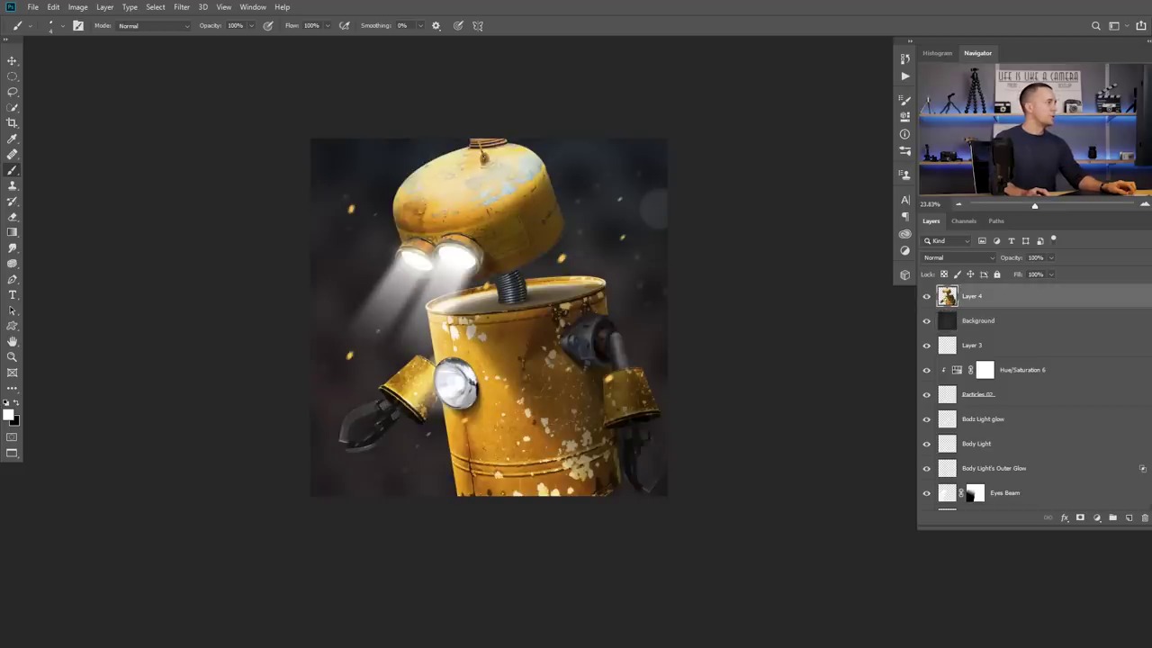
- Smooth the robot's hard cut-out edges on the stamped layer with the Smudge tool
{"action": "left_click", "coordinate": [12, 248]}
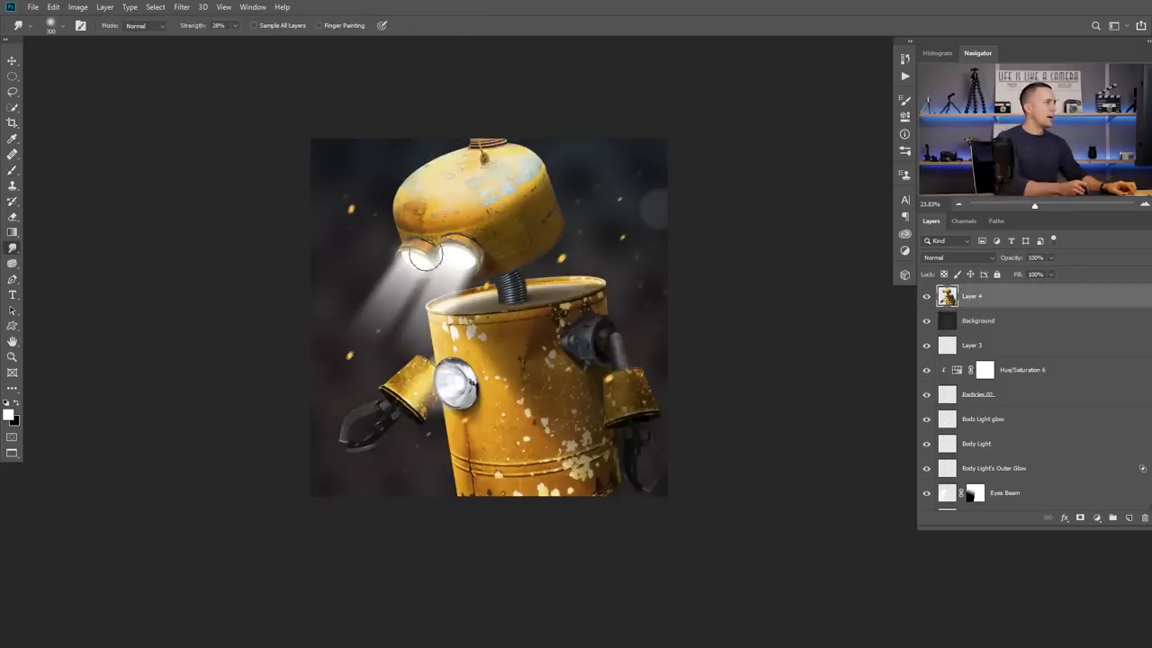
{"action": "scroll", "coordinate": [392, 190], "scroll_direction": "up", "scroll_amount": 3}
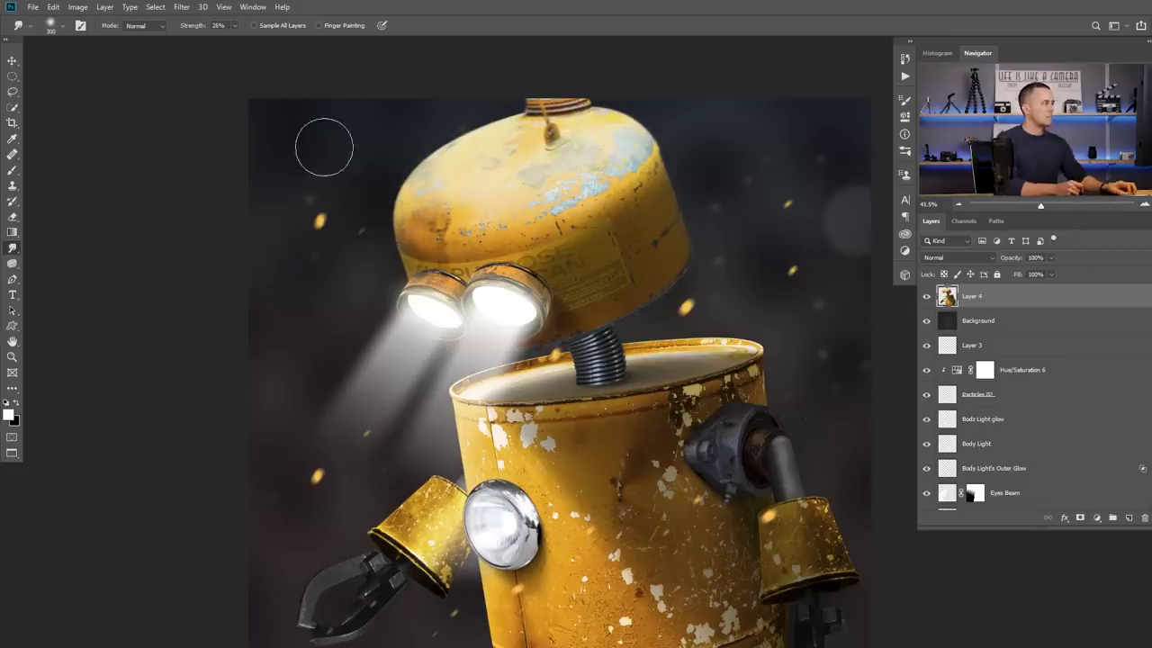
{"action": "scroll", "coordinate": [468, 417], "scroll_direction": "down", "scroll_amount": 3}
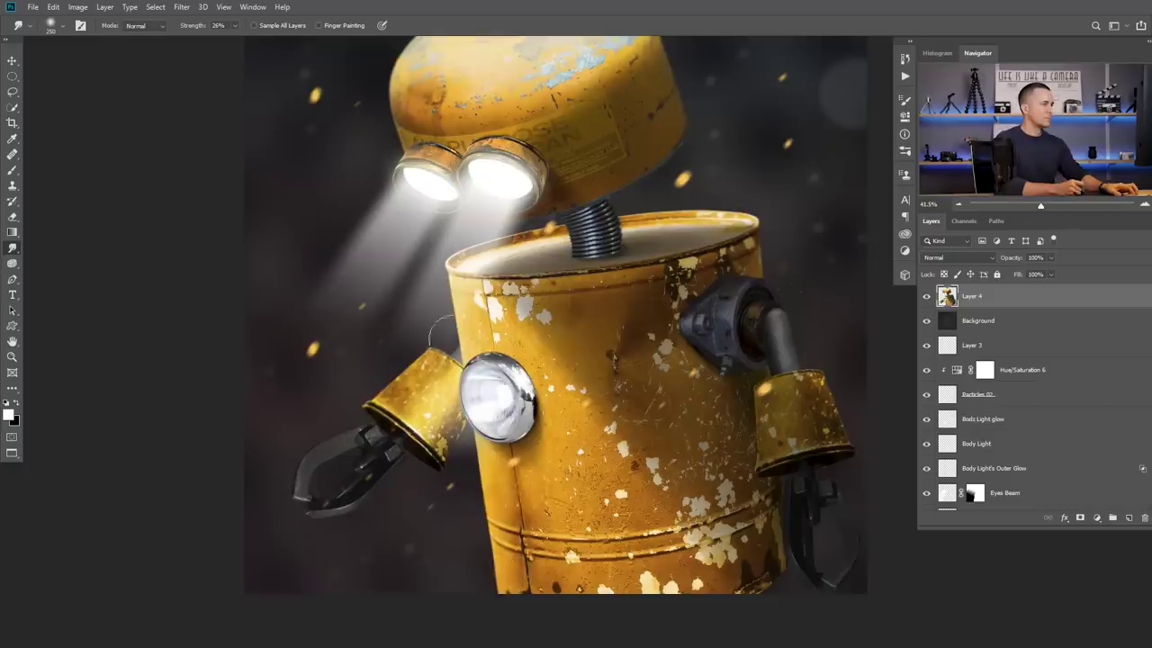
{"action": "left_click_drag", "start_coordinate": [515, 310], "coordinate": [473, 326]}
{"action": "scroll", "coordinate": [537, 212], "scroll_direction": "up", "scroll_amount": 2}
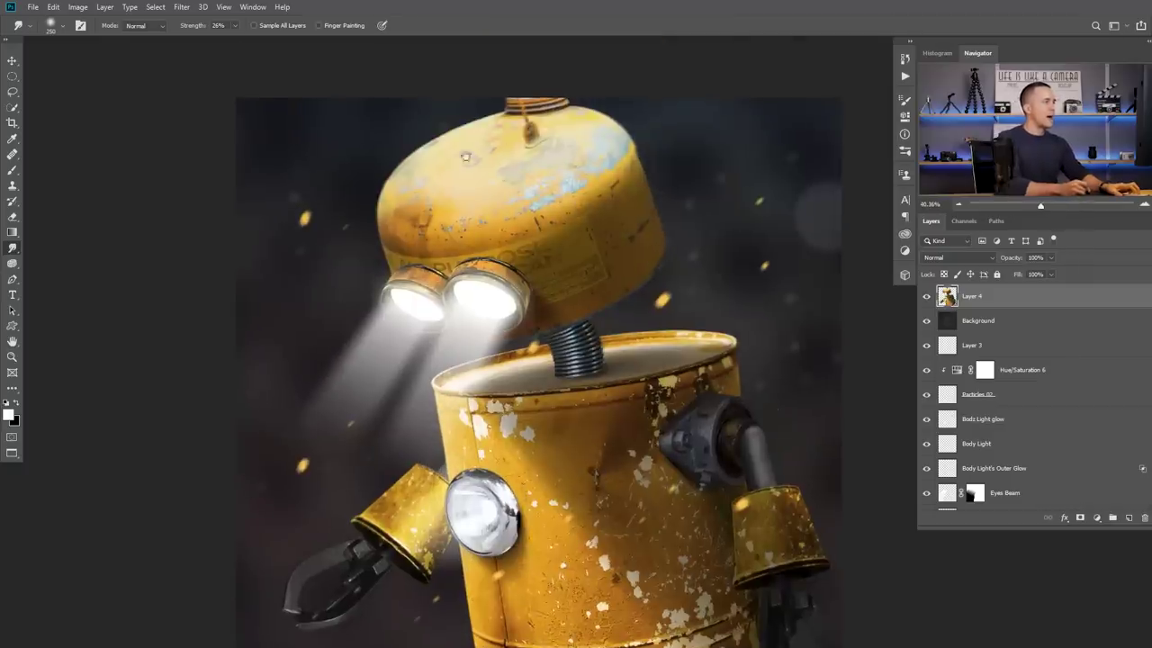
{"action": "scroll", "coordinate": [643, 171], "scroll_direction": "up", "scroll_amount": 1}
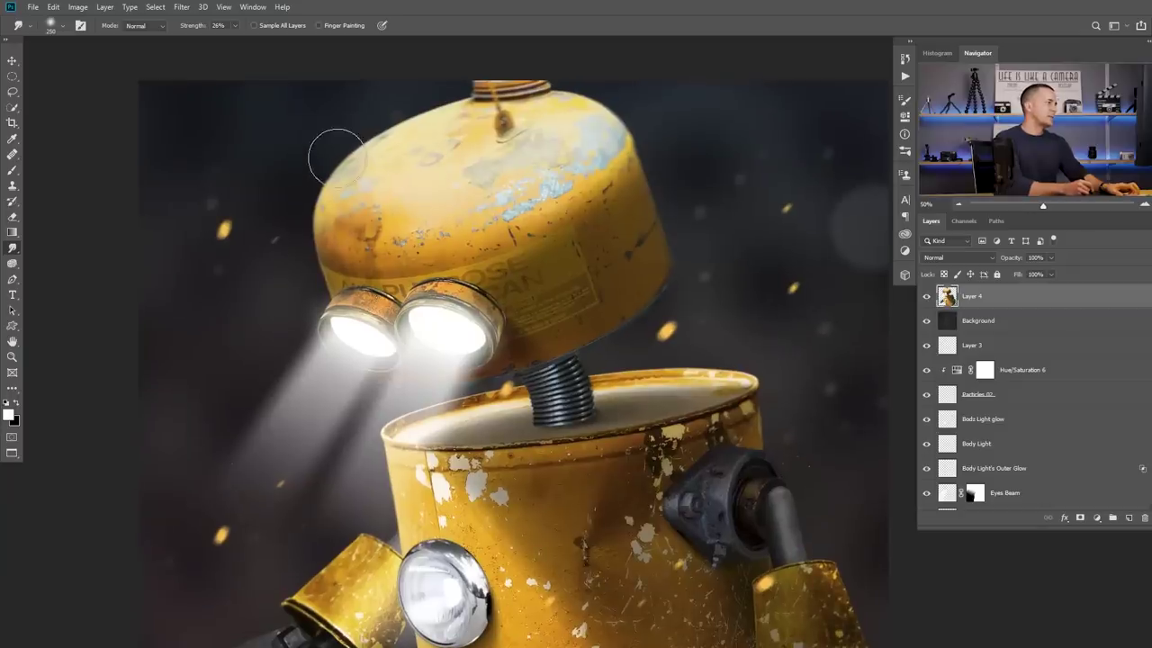
- Soften the edges of the robot's body, arms and head on Layer 4 with the Blur tool at 100% strength
{"action": "left_click", "coordinate": [11, 247]}
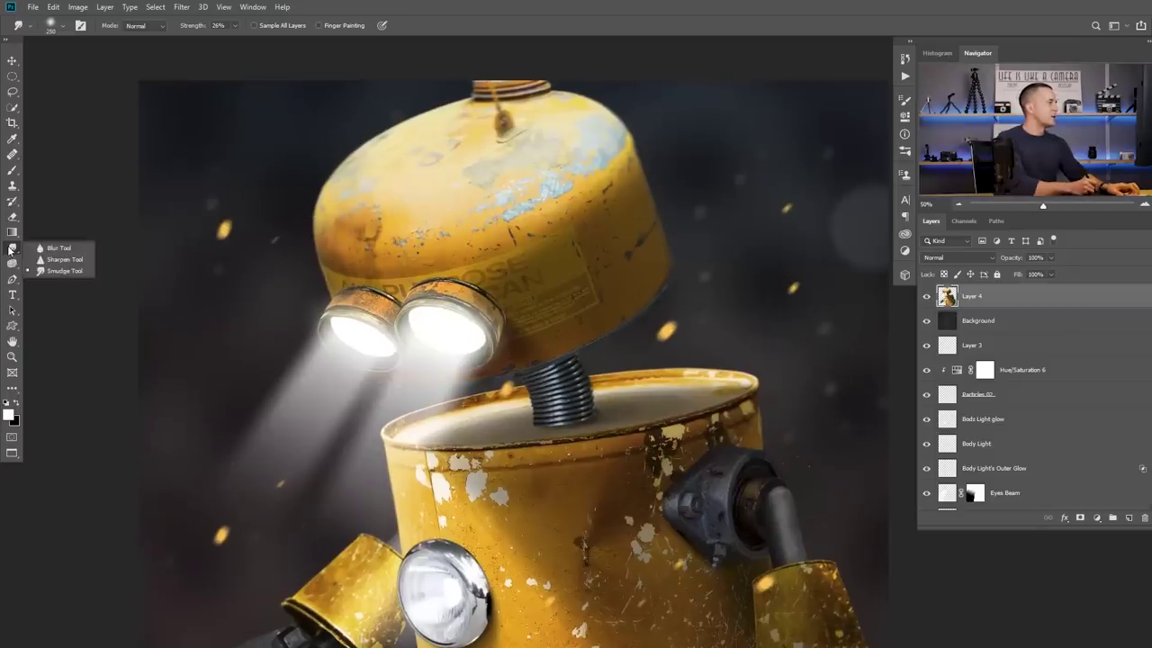
{"action": "left_click", "coordinate": [45, 248]}
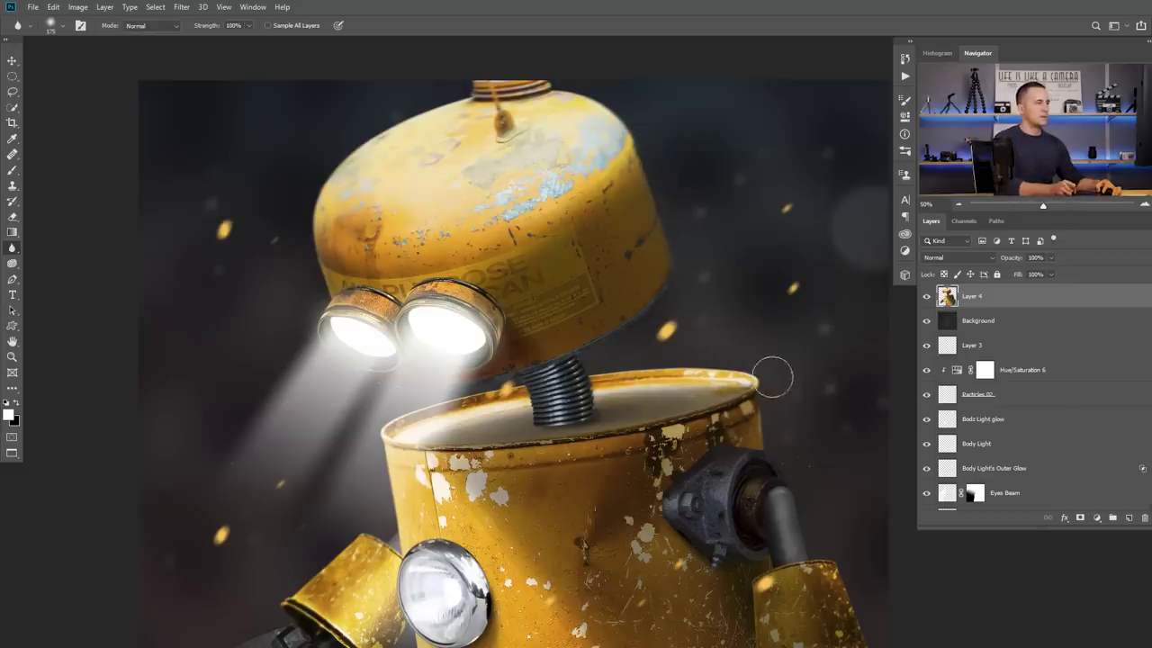
{"action": "mouse_move", "coordinate": [786, 443]}
{"action": "left_mouse_down"}
{"action": "mouse_move", "coordinate": [728, 381]}
{"action": "mouse_move", "coordinate": [683, 259]}
{"action": "mouse_move", "coordinate": [761, 442]}
{"action": "mouse_move", "coordinate": [766, 549]}
{"action": "mouse_move", "coordinate": [646, 635]}
{"action": "left_mouse_up"}
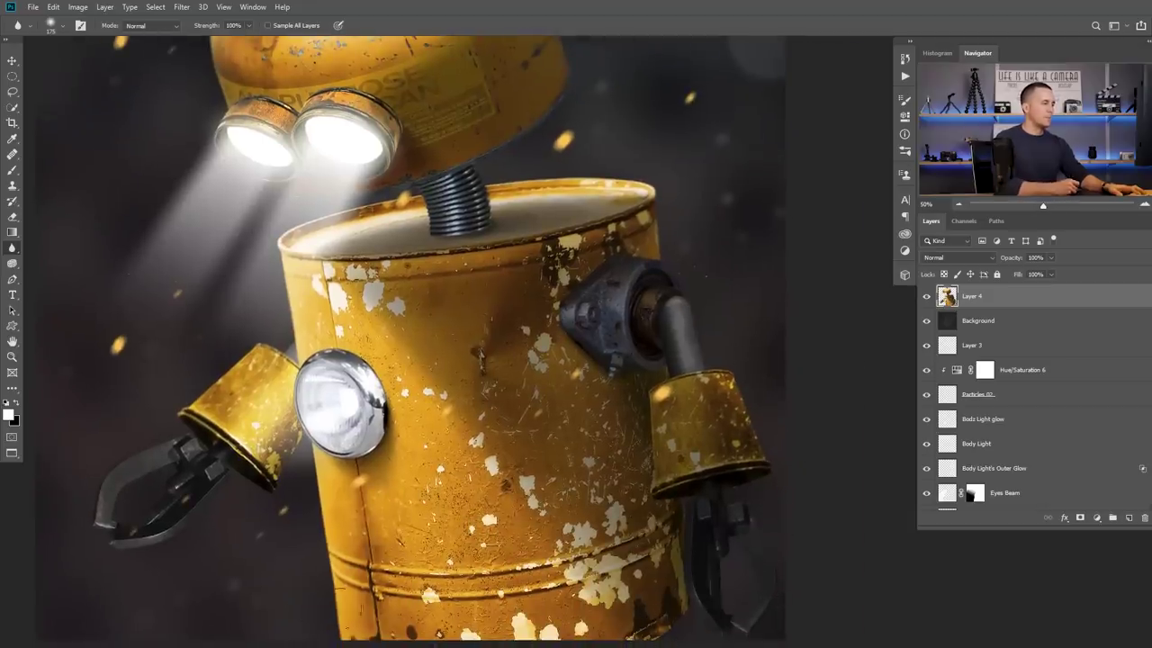
{"action": "mouse_move", "coordinate": [262, 491]}
{"action": "left_mouse_down"}
{"action": "mouse_move", "coordinate": [161, 516]}
{"action": "mouse_move", "coordinate": [113, 476]}
{"action": "mouse_move", "coordinate": [92, 525]}
{"action": "mouse_move", "coordinate": [143, 440]}
{"action": "left_mouse_up"}
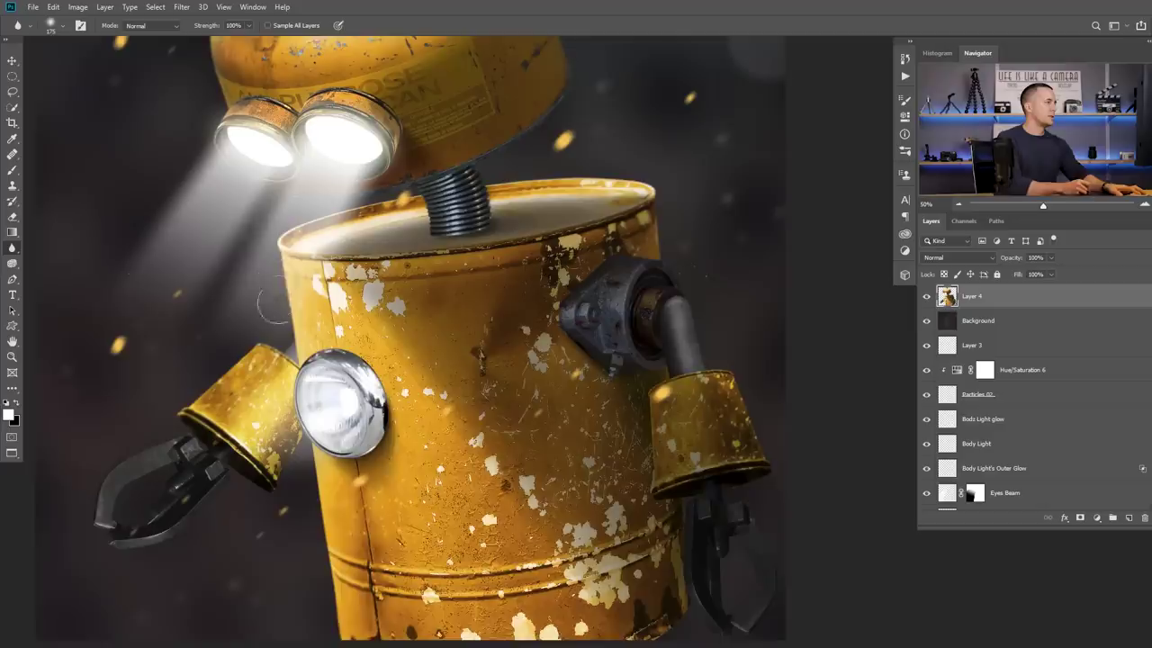
{"action": "scroll", "coordinate": [263, 245], "scroll_direction": "up", "scroll_amount": 3}
{"action": "scroll", "coordinate": [263, 245], "scroll_direction": "left", "scroll_amount": 2}
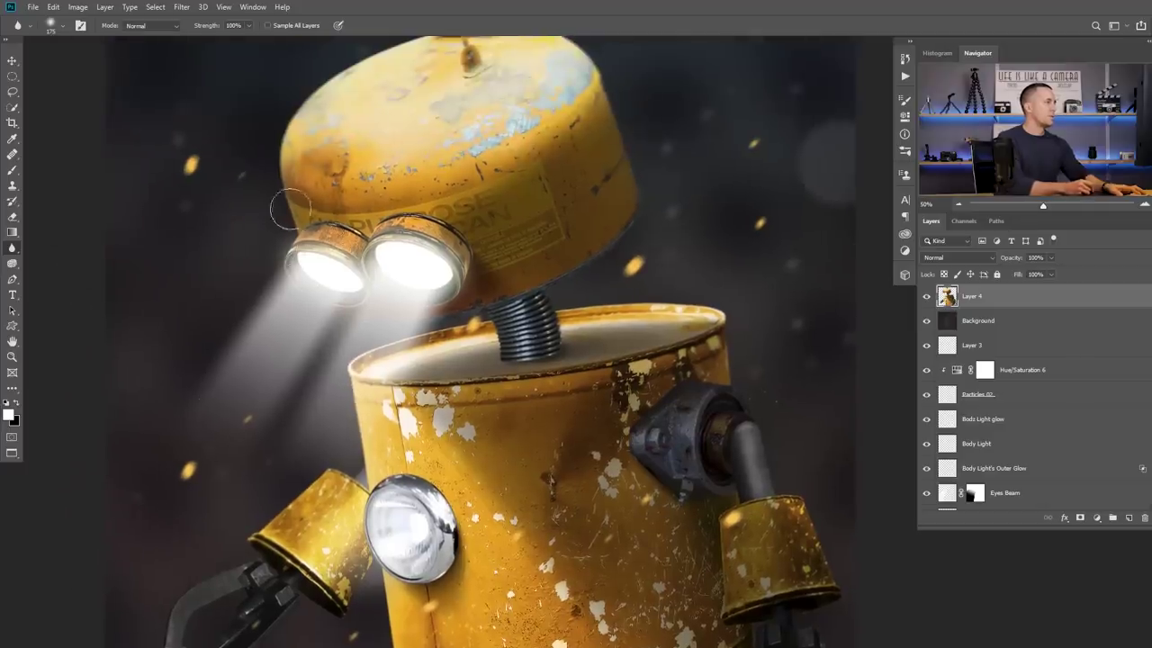
{"action": "scroll", "coordinate": [406, 167], "scroll_direction": "down", "scroll_amount": 5}
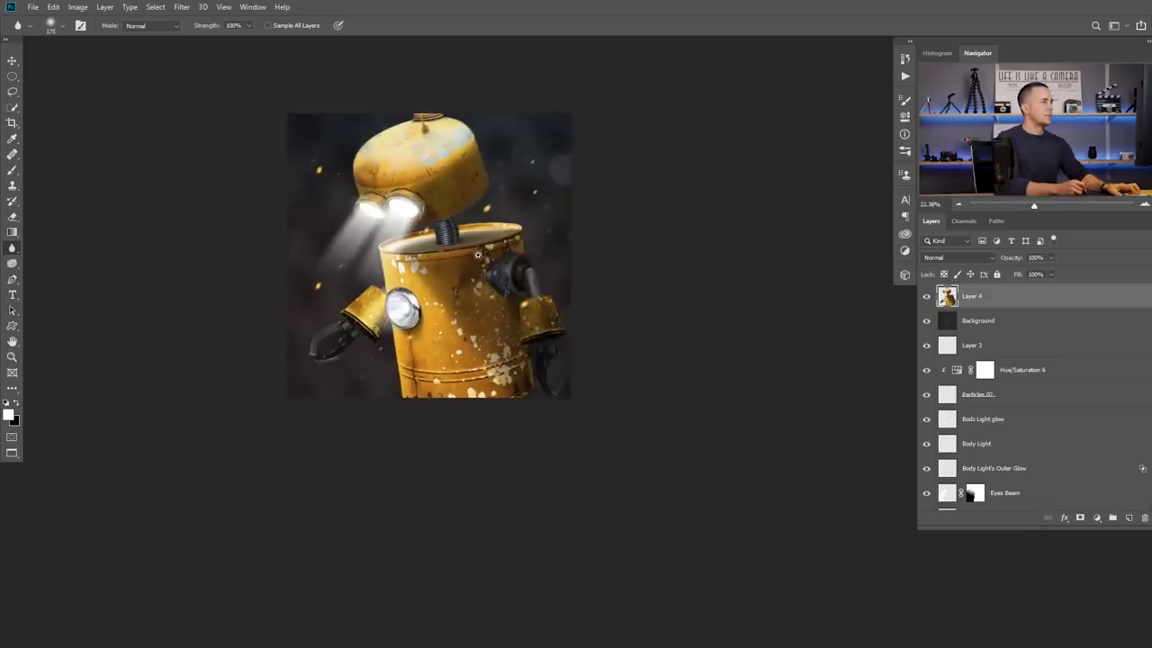
- Add a brightening Curves adjustment above Layer 4, invert its mask to black, and clip it to the robot layer
{"action": "left_click", "coordinate": [1097, 521]}
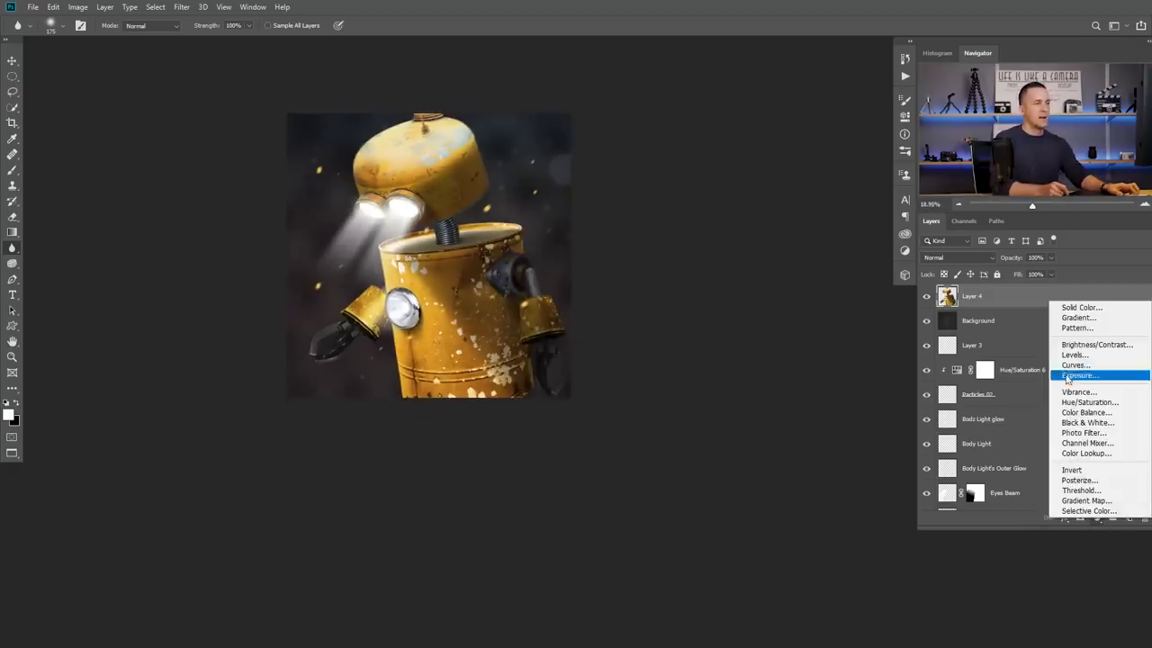
{"action": "left_click", "coordinate": [1070, 377]}
{"action": "left_click_drag", "start_coordinate": [797, 237], "coordinate": [790, 210]}
{"action": "key", "text": "ctrl+i"}
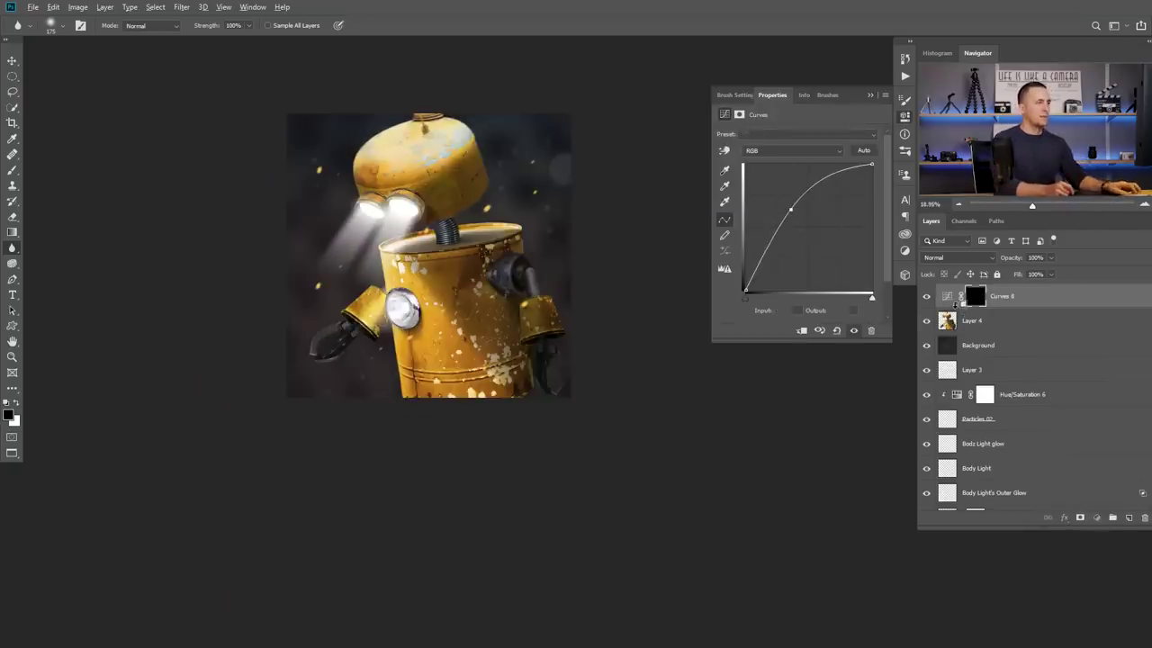
{"action": "left_click", "coordinate": [965, 308], "text": "alt"}
{"action": "key", "text": "b"}
{"action": "scroll", "coordinate": [433, 195], "scroll_direction": "up", "scroll_amount": 3}
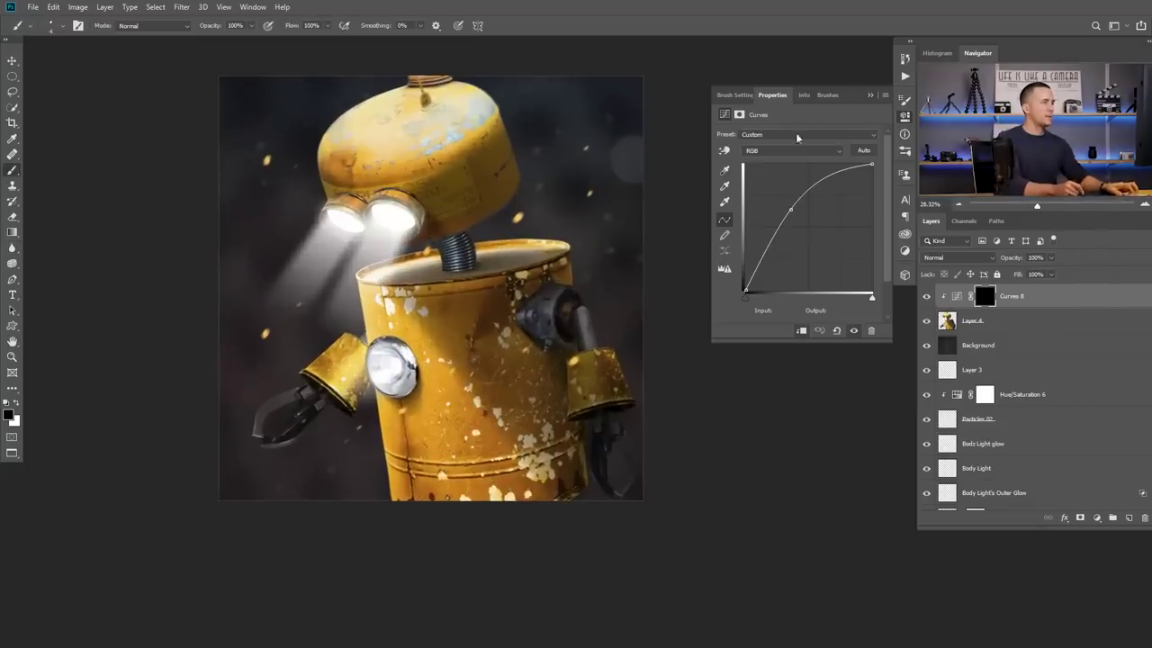
{"action": "left_click", "coordinate": [871, 95]}
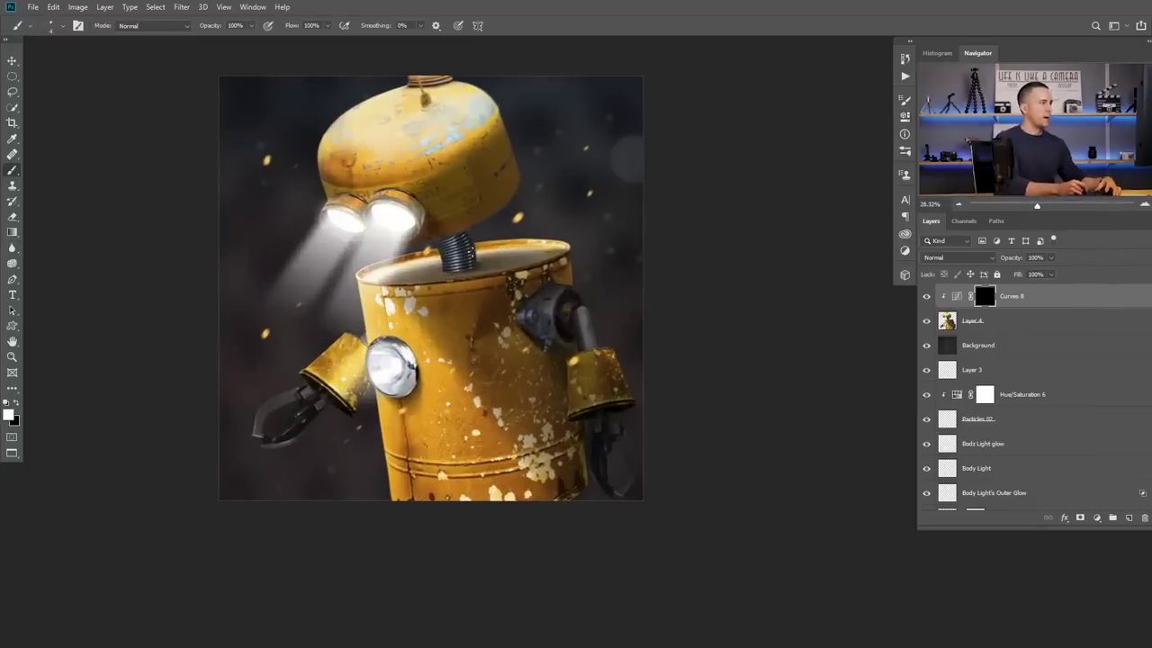
- Paint white on the clipped Curves mask with a soft round brush at 10% opacity to bring out the robot's highlights
{"action": "right_click", "coordinate": [480, 268]}
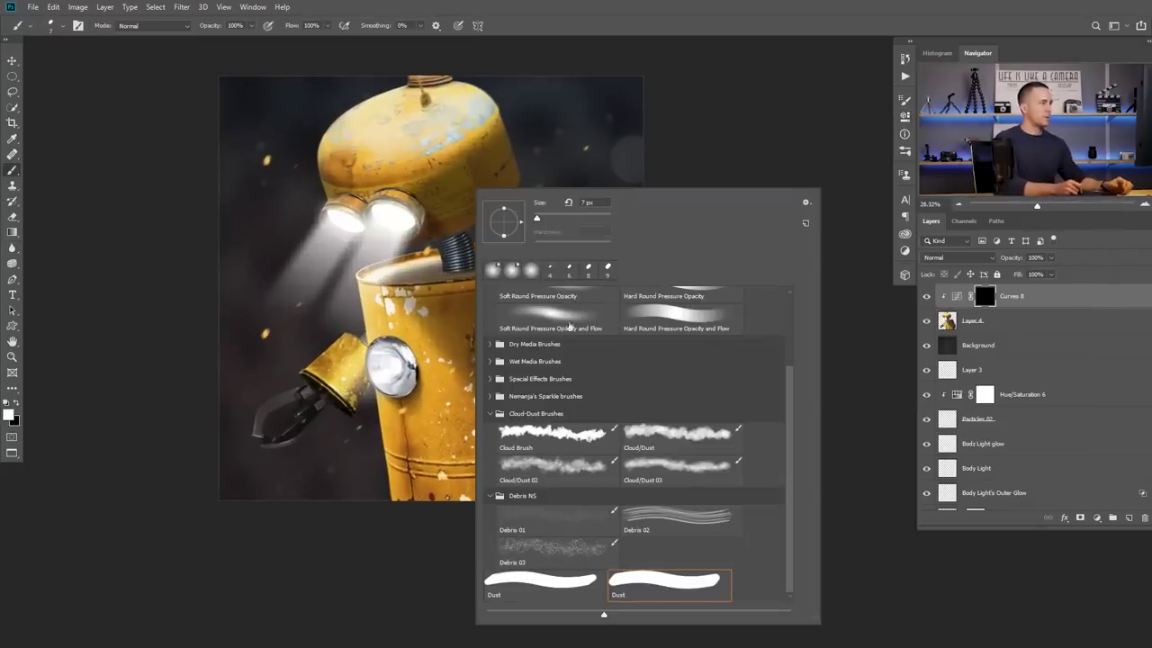
{"action": "left_click_drag", "start_coordinate": [789, 394], "coordinate": [788, 302]}
{"action": "left_click", "coordinate": [644, 313]}
{"action": "left_click", "coordinate": [764, 141]}
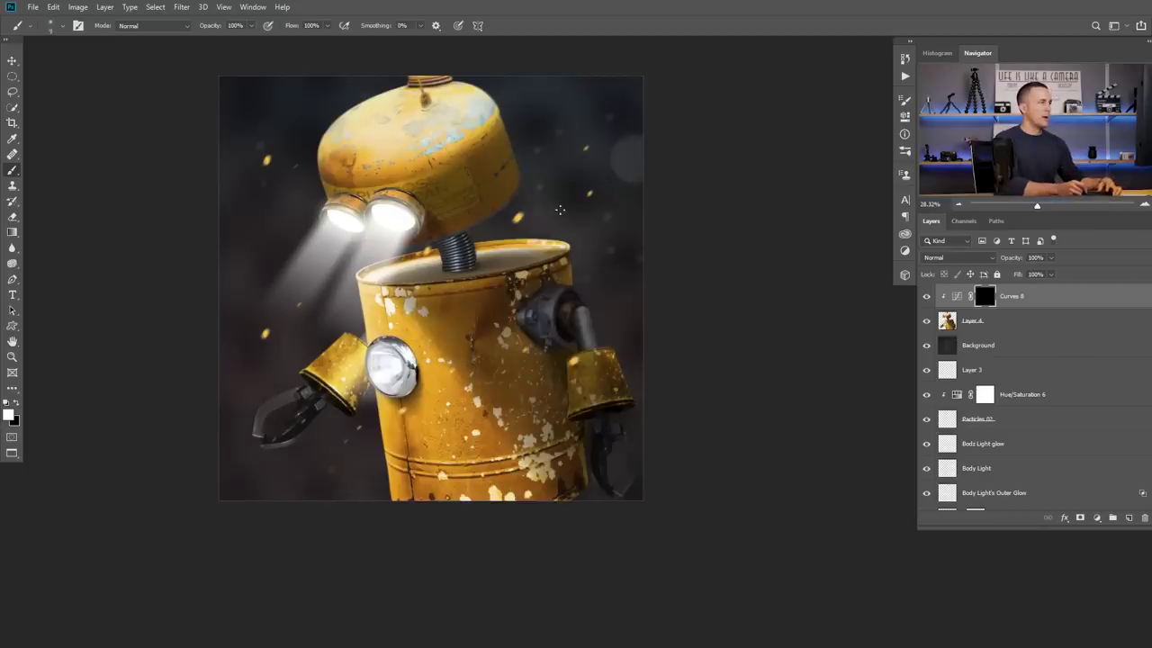
{"action": "key", "text": "bracketright"}
{"action": "key", "text": "bracketright"}
{"action": "key", "text": "bracketright"}
{"action": "key", "text": "bracketright"}
{"action": "key", "text": "bracketright"}
{"action": "key", "text": "bracketright"}
{"action": "key", "text": "bracketleft"}
{"action": "key", "text": "bracketleft"}
{"action": "key", "text": "bracketleft"}
{"action": "key", "text": "bracketleft"}
{"action": "key", "text": "bracketleft"}
{"action": "key", "text": "bracketleft"}
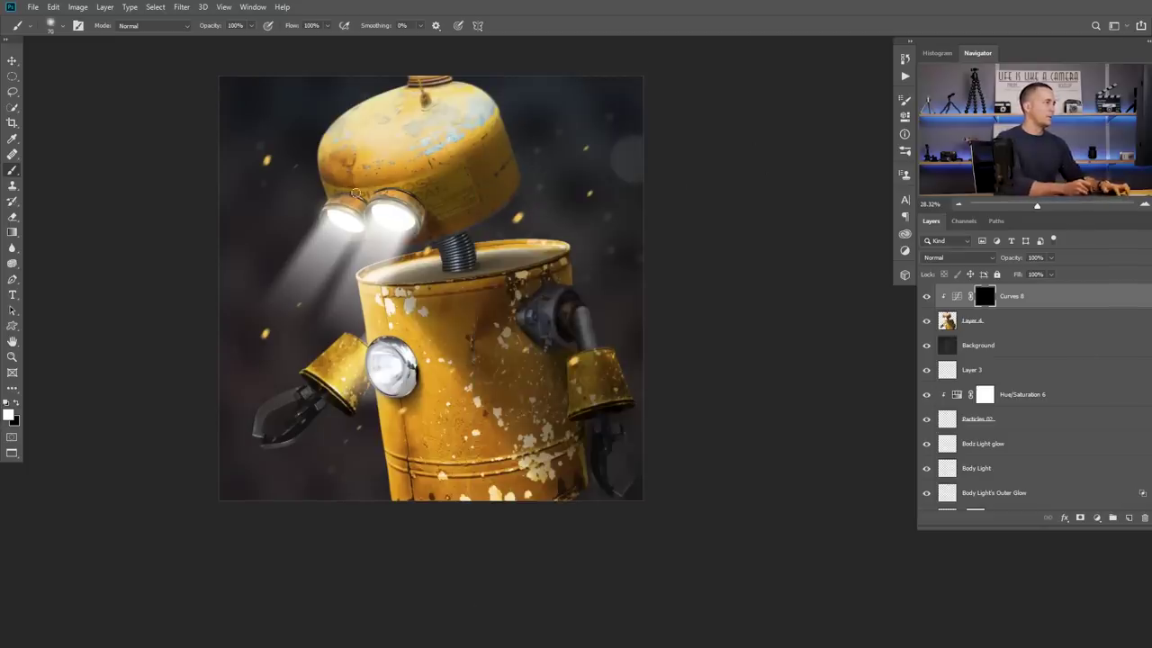
{"action": "scroll", "coordinate": [356, 193], "scroll_direction": "up", "scroll_amount": 3}
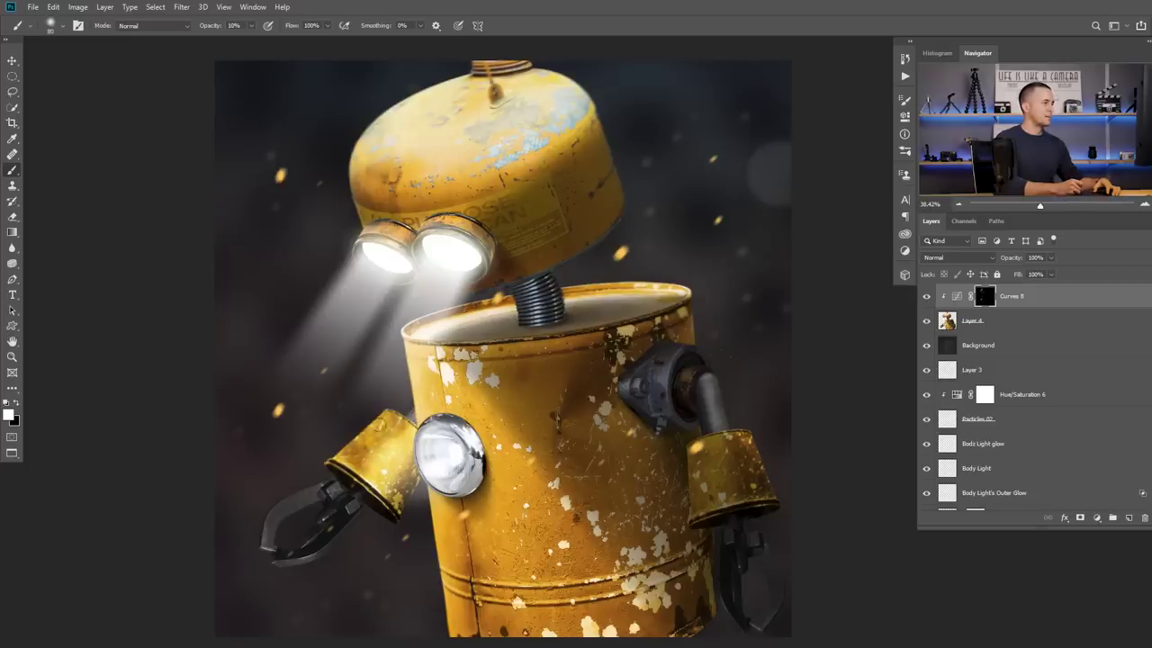
{"action": "key", "text": "bracketright"}
{"action": "key", "text": "bracketright"}
{"action": "key", "text": "bracketright"}
{"action": "key", "text": "bracketright"}
{"action": "key", "text": "bracketright"}
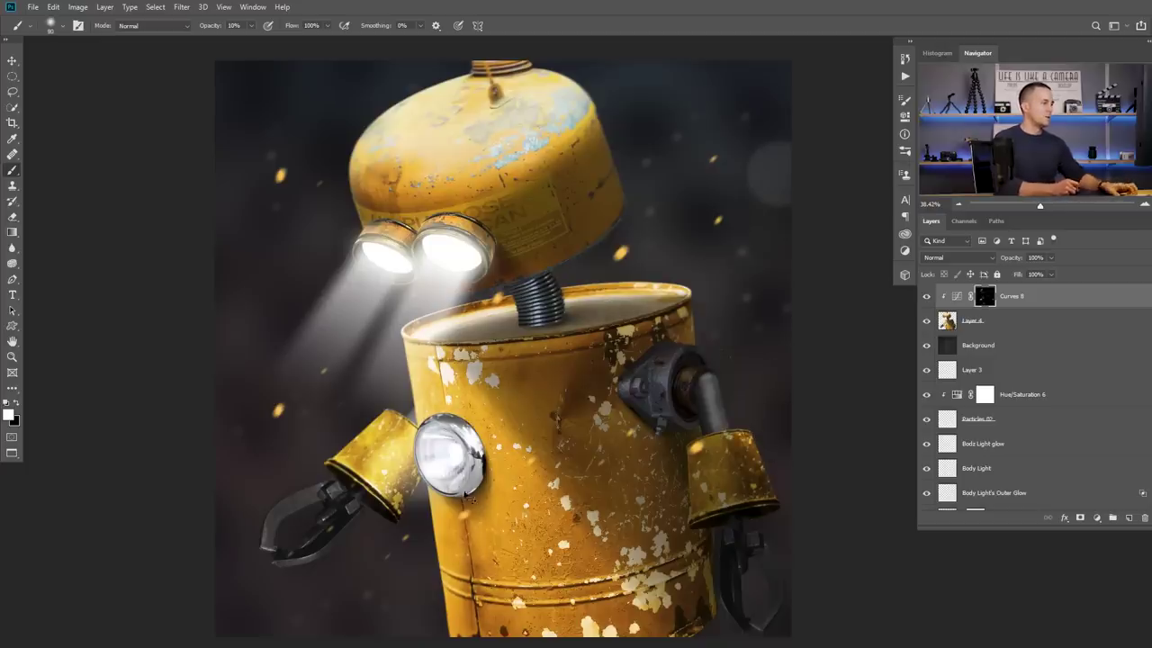
{"action": "scroll", "coordinate": [468, 488], "scroll_direction": "up", "scroll_amount": 3}
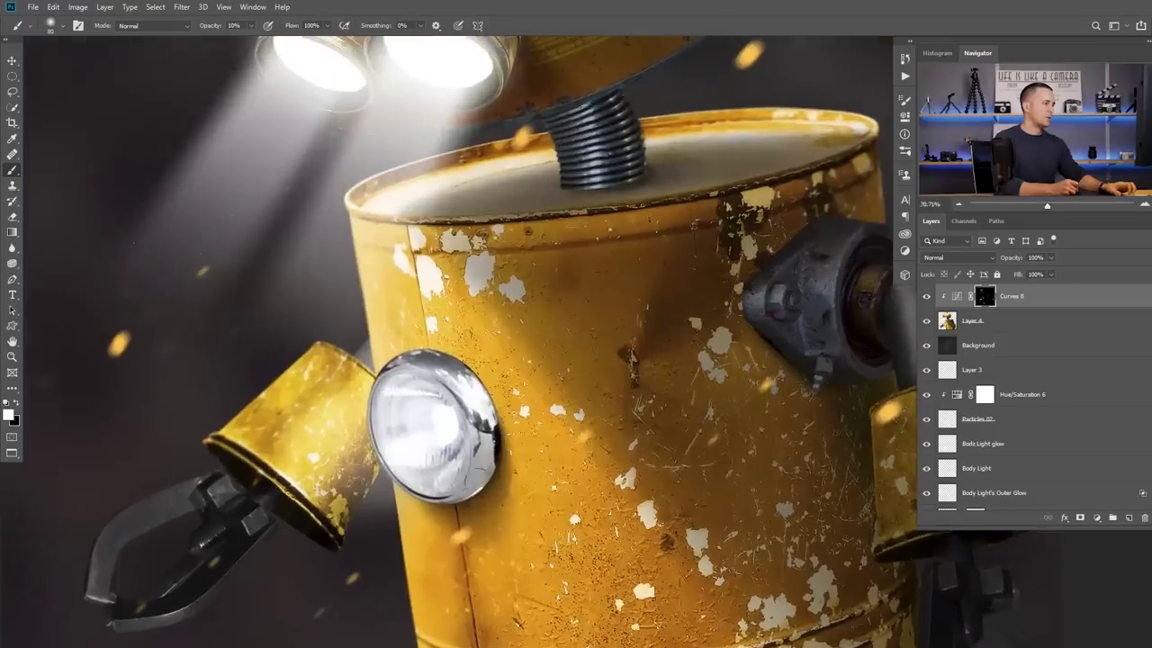
{"action": "scroll", "coordinate": [457, 511], "scroll_direction": "down", "scroll_amount": 2}
{"action": "scroll", "coordinate": [475, 471], "scroll_direction": "down", "scroll_amount": 2}
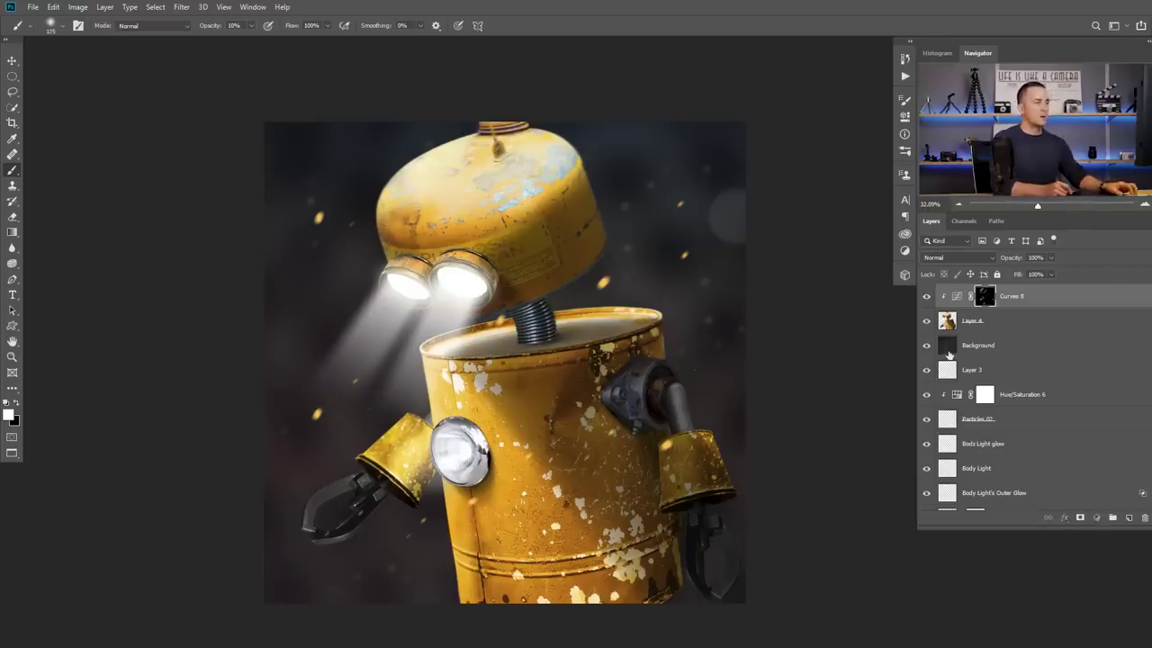
- Add a Curves adjustment above the Background layer, brighten it from input 100 to output 163, and invert its mask
{"action": "left_click", "coordinate": [948, 353]}
{"action": "left_click", "coordinate": [1096, 518]}
{"action": "left_click", "coordinate": [1058, 363]}
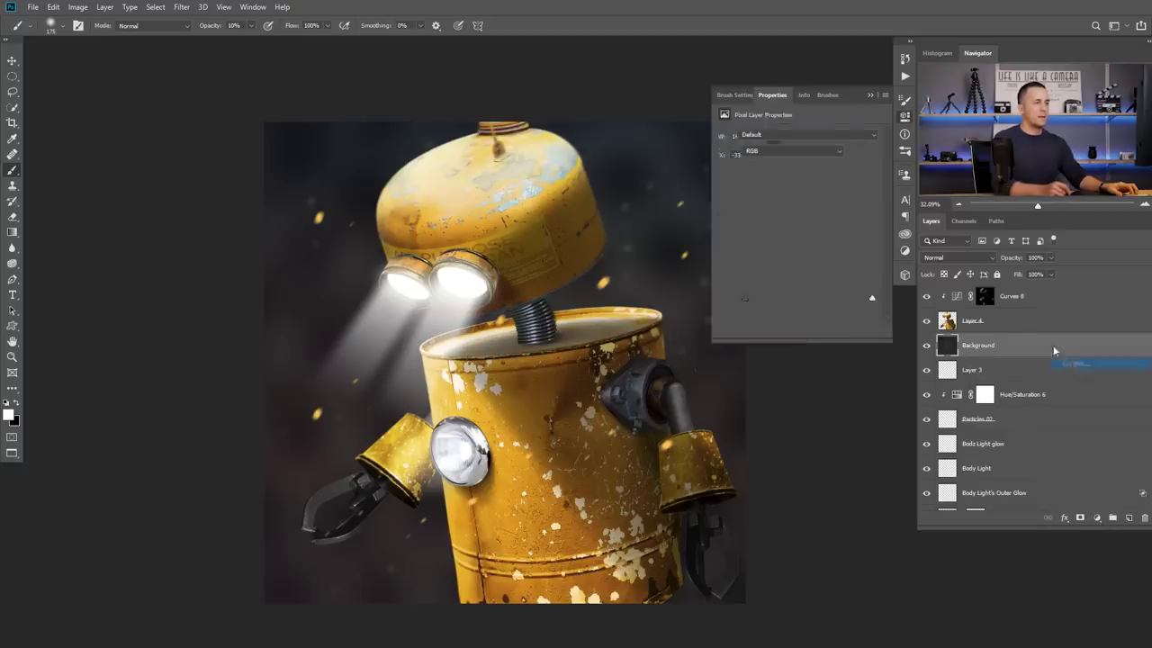
{"action": "left_click_drag", "start_coordinate": [795, 242], "coordinate": [795, 210]}
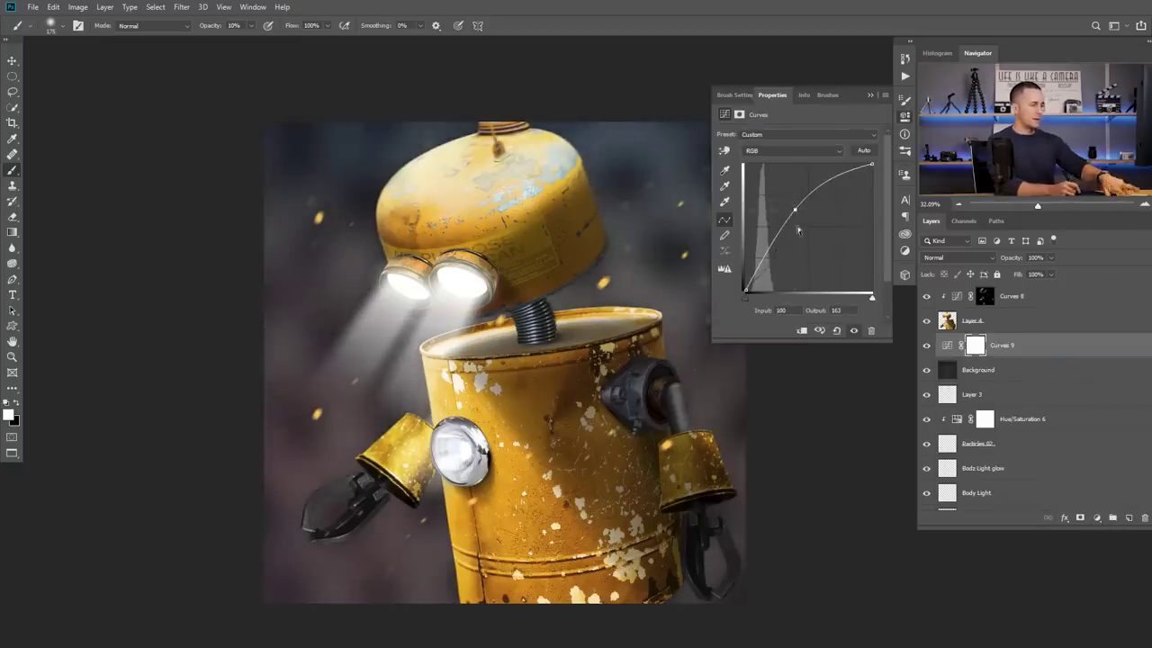
{"action": "key", "text": "ctrl+i"}
{"action": "left_click", "coordinate": [869, 94]}
- Brighten the upper background by painting white on the Curves 9 mask with a 1500 px soft brush at 40% opacity
{"action": "left_click_drag", "start_coordinate": [668, 207], "coordinate": [579, 261]}
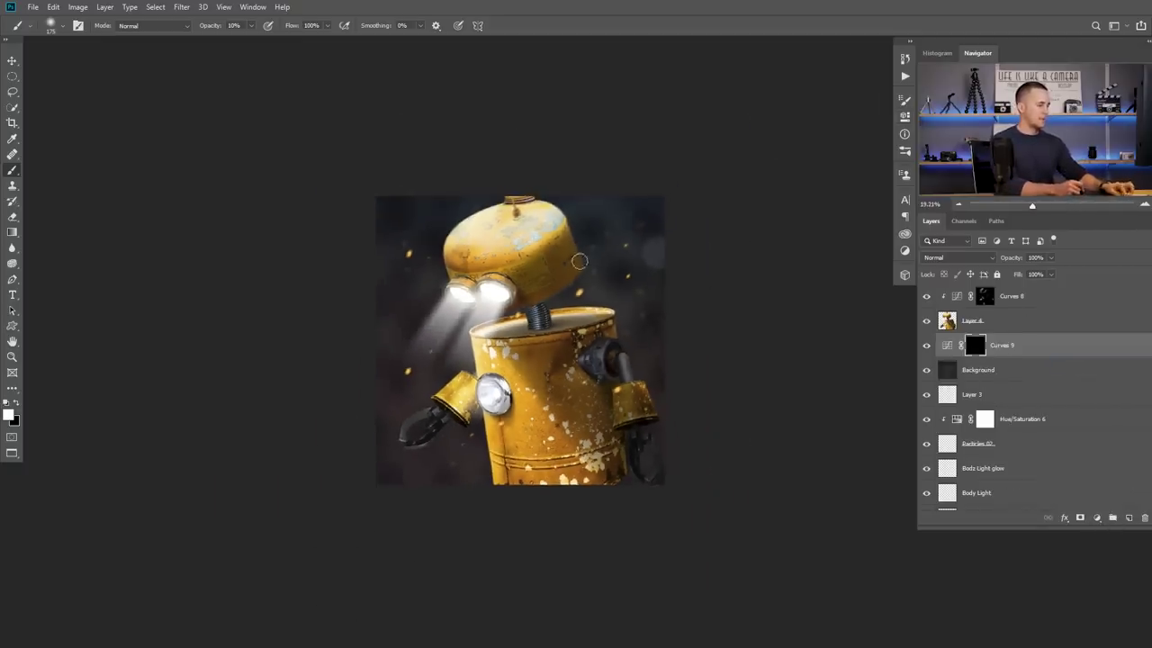
{"action": "key", "text": "bracketright"}
{"action": "key", "text": "bracketright"}
{"action": "key", "text": "bracketright"}
{"action": "key", "text": "bracketright"}
{"action": "key", "text": "bracketright"}
{"action": "key", "text": "bracketright"}
{"action": "key", "text": "bracketright"}
{"action": "key", "text": "bracketright"}
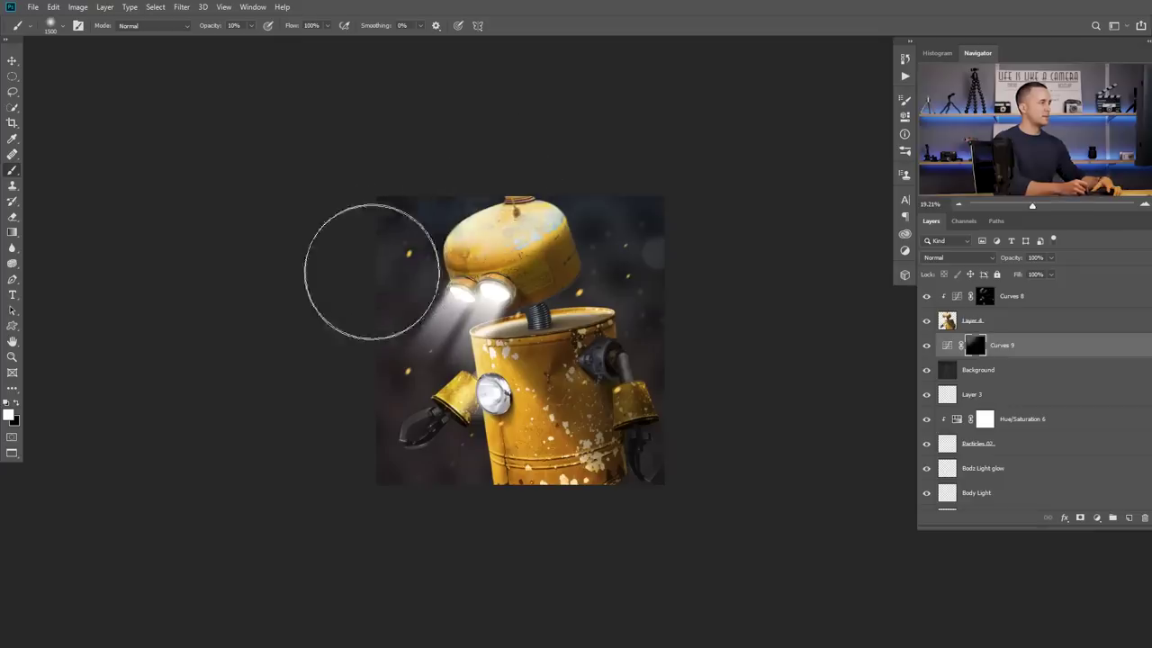
{"action": "key", "text": "4"}
{"action": "mouse_move", "coordinate": [352, 288]}
{"action": "left_mouse_down"}
{"action": "mouse_move", "coordinate": [540, 175]}
{"action": "mouse_move", "coordinate": [558, 180]}
{"action": "mouse_move", "coordinate": [635, 278]}
{"action": "mouse_move", "coordinate": [370, 321]}
{"action": "mouse_move", "coordinate": [447, 136]}
{"action": "mouse_move", "coordinate": [601, 175]}
{"action": "left_mouse_up"}
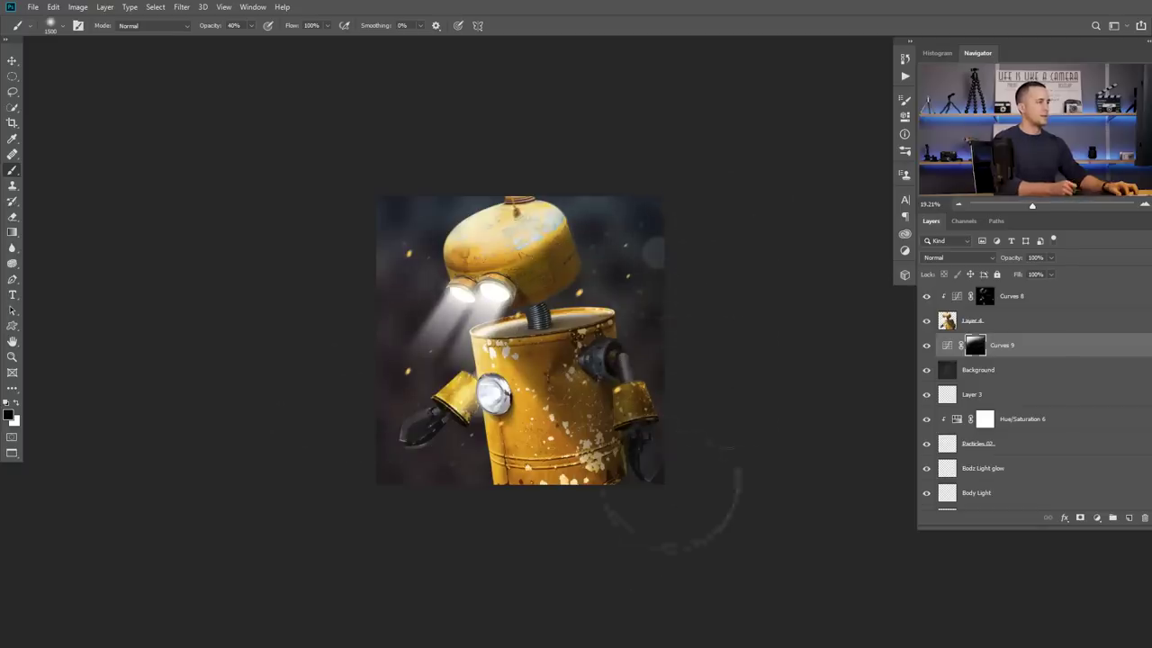
- Add a darkening Curves adjustment above Curves 8, clip it to the robot layer, and invert its mask to black
{"action": "left_click", "coordinate": [985, 306]}
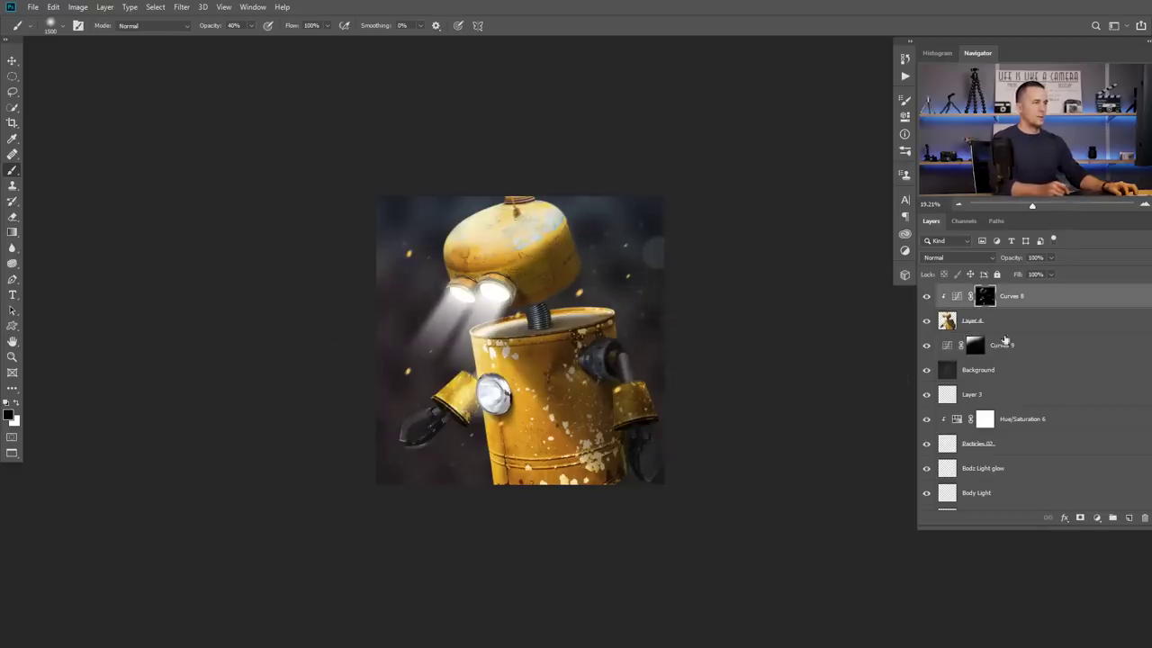
{"action": "left_click", "coordinate": [1096, 518]}
{"action": "left_click", "coordinate": [1087, 369]}
{"action": "left_click_drag", "start_coordinate": [818, 217], "coordinate": [822, 237]}
{"action": "left_click", "coordinate": [955, 308], "text": "alt"}
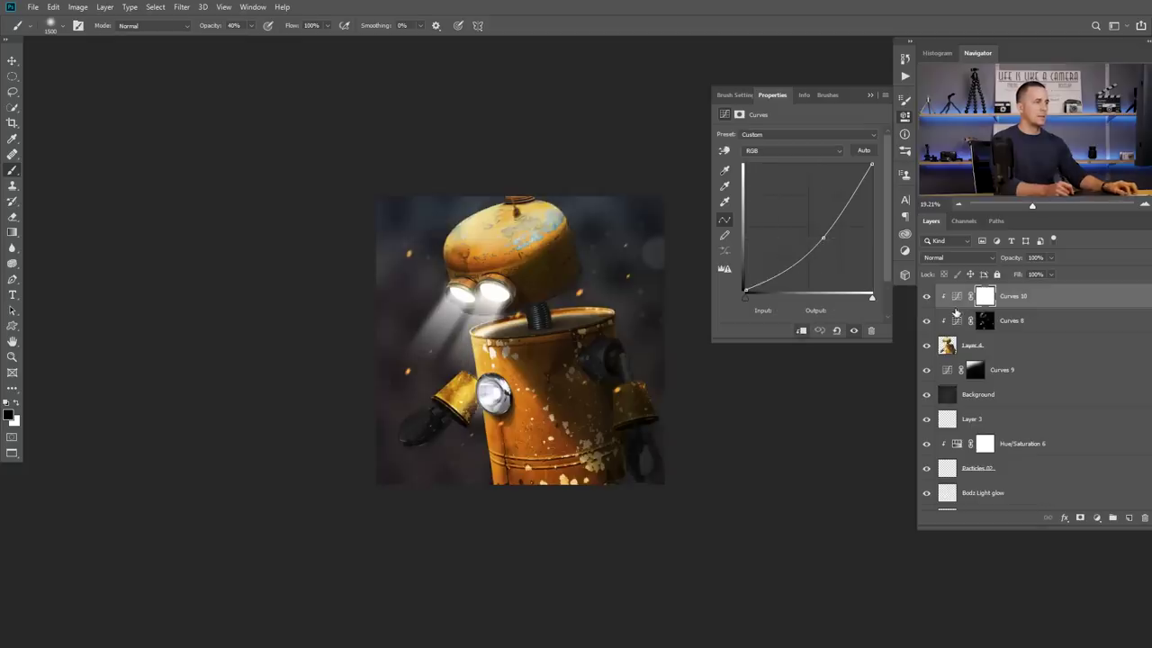
{"action": "key", "text": "ctrl+i"}
- Paint white on the Curves 10 mask at 40% and then 20% opacity to shade the robot's side facing away from the lights
{"action": "key", "text": "bracketleft"}
{"action": "key", "text": "bracketleft"}
{"action": "key", "text": "bracketleft"}
{"action": "key", "text": "bracketleft"}
{"action": "key", "text": "bracketleft"}
{"action": "key", "text": "bracketleft"}
{"action": "key", "text": "bracketleft"}
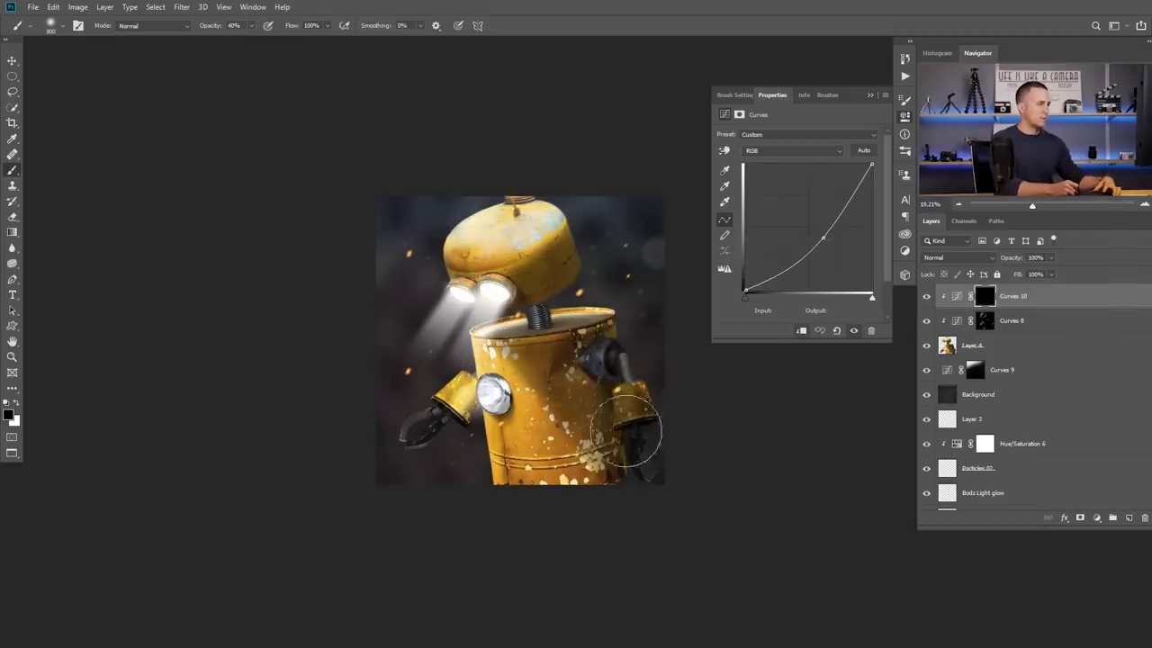
{"action": "key", "text": "x"}
{"action": "mouse_move", "coordinate": [581, 376]}
{"action": "left_mouse_down"}
{"action": "mouse_move", "coordinate": [561, 355]}
{"action": "mouse_move", "coordinate": [639, 480]}
{"action": "mouse_move", "coordinate": [587, 383]}
{"action": "mouse_move", "coordinate": [543, 348]}
{"action": "mouse_move", "coordinate": [639, 471]}
{"action": "mouse_move", "coordinate": [588, 368]}
{"action": "mouse_move", "coordinate": [615, 331]}
{"action": "left_mouse_up"}
{"action": "key", "text": "2"}
{"action": "key", "text": "bracketleft"}
{"action": "key", "text": "bracketleft"}
{"action": "mouse_move", "coordinate": [525, 286]}
{"action": "left_mouse_down"}
{"action": "mouse_move", "coordinate": [558, 261]}
{"action": "mouse_move", "coordinate": [586, 213]}
{"action": "mouse_move", "coordinate": [549, 267]}
{"action": "mouse_move", "coordinate": [516, 288]}
{"action": "left_mouse_up"}
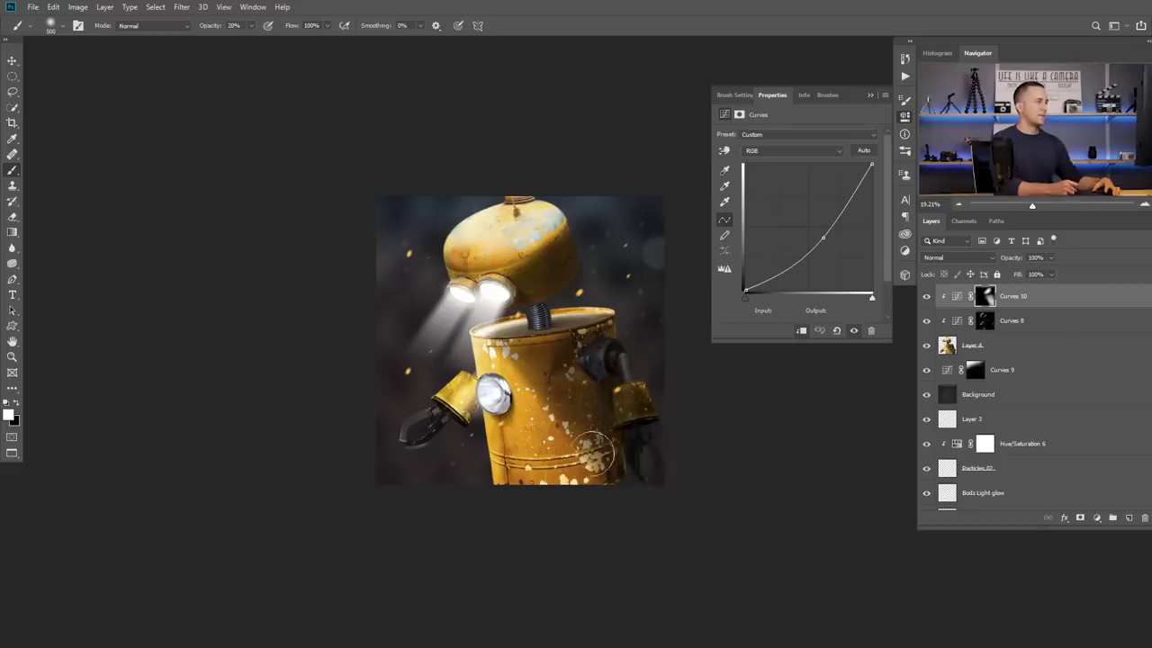
- Paint black on the Curves 10 mask with a 250 px brush at 20% opacity to ease the darkening around the shaded claw
{"action": "key", "text": "x"}
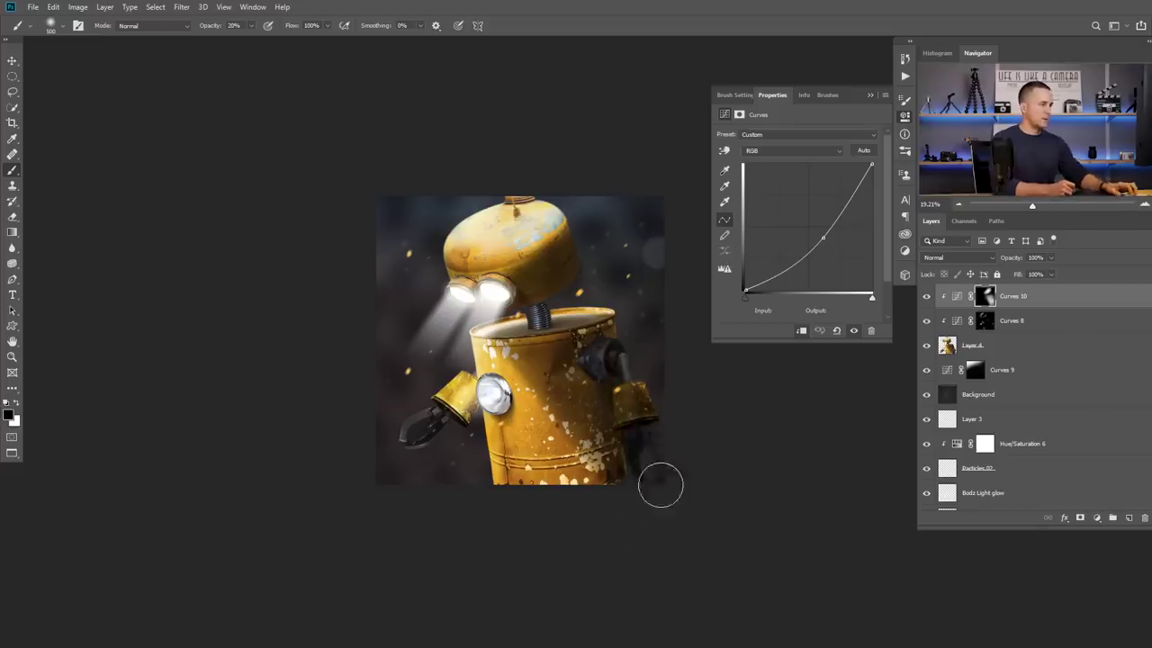
{"action": "scroll", "coordinate": [658, 482], "scroll_direction": "up", "scroll_amount": 2}
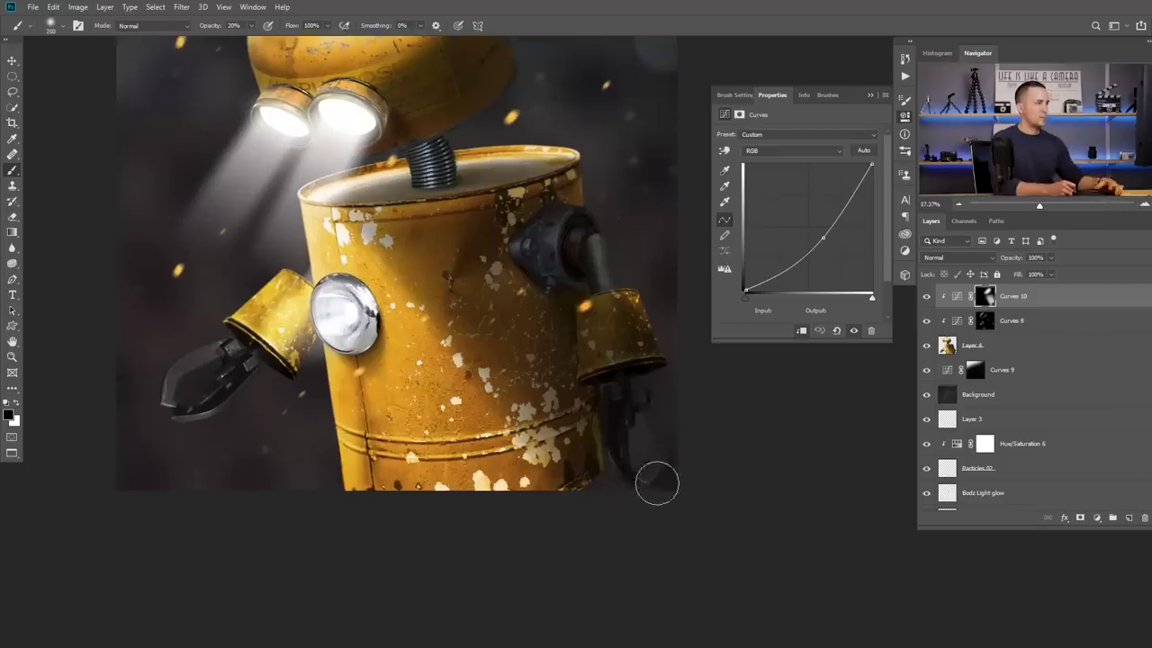
{"action": "scroll", "coordinate": [633, 398], "scroll_direction": "down", "scroll_amount": 4}
{"action": "left_click", "coordinate": [870, 95]}
- Compare the image with and without Curves 8, and paint black on its mask at 50% opacity to reduce the head's highlights
{"action": "scroll", "coordinate": [528, 243], "scroll_direction": "up", "scroll_amount": 3}
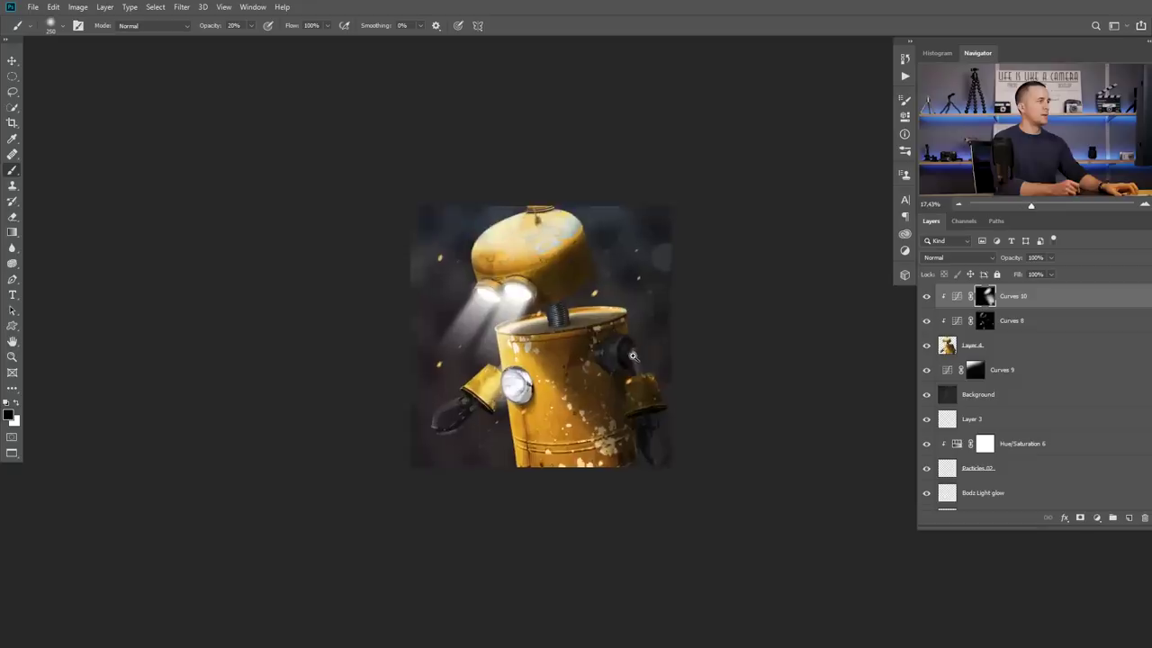
{"action": "left_click", "coordinate": [926, 321]}
{"action": "left_click", "coordinate": [926, 321]}
{"action": "left_click", "coordinate": [985, 322]}
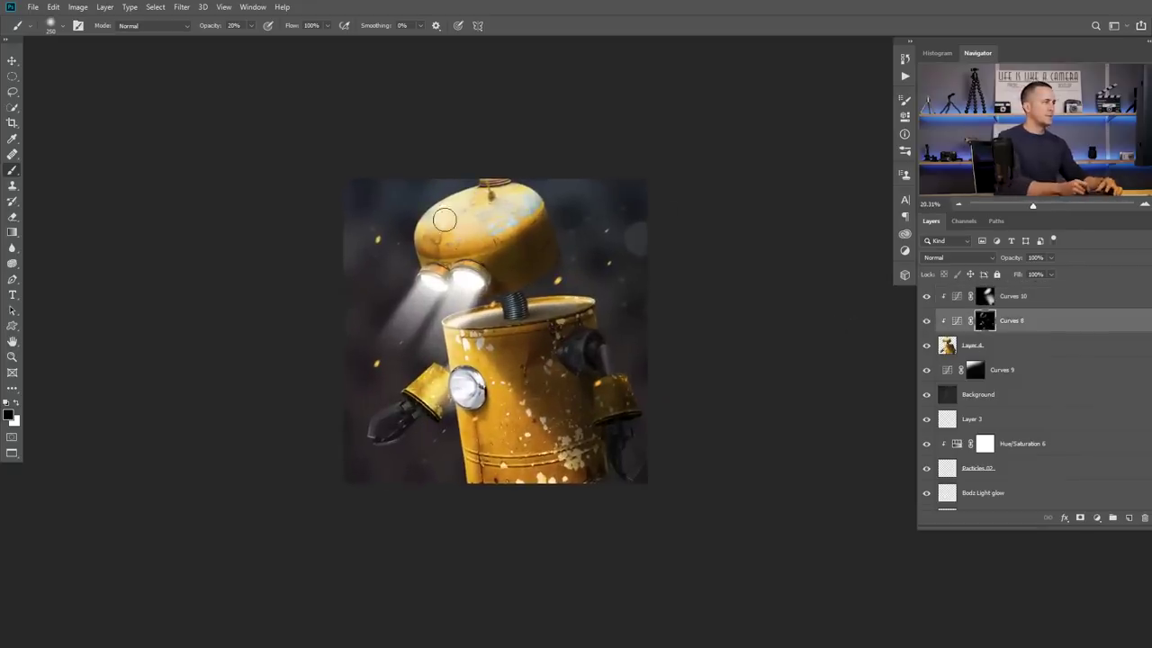
{"action": "key", "text": "5"}
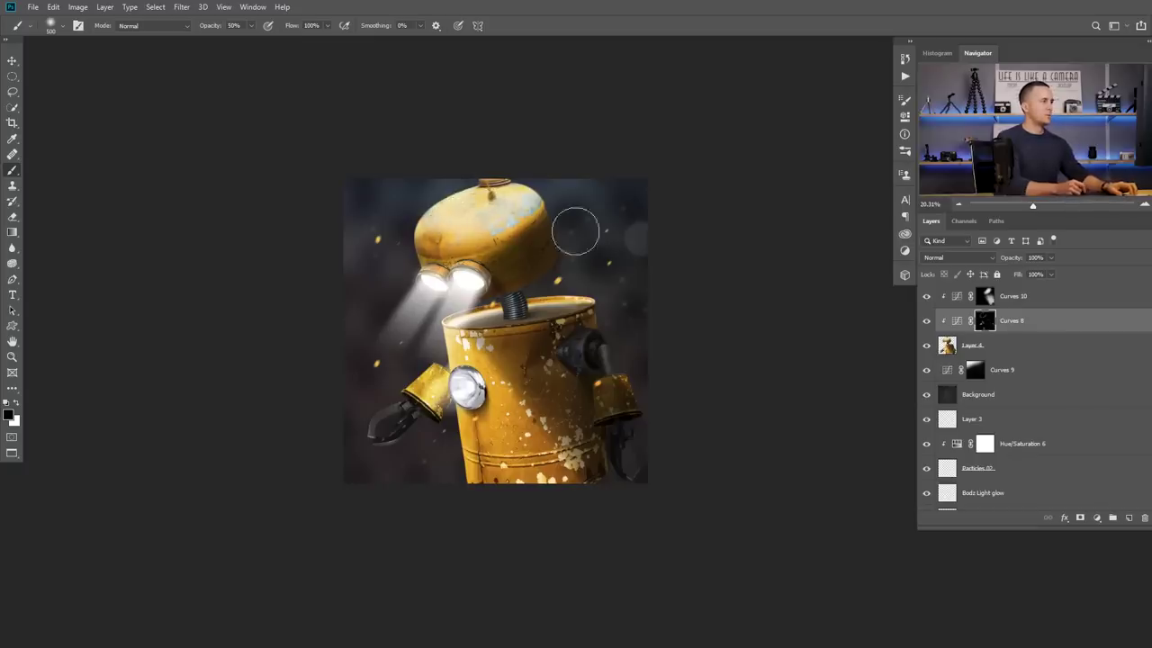
- Deepen the shading on the robot's head by painting white on the Curves 10 mask at 30% opacity
{"action": "left_click", "coordinate": [993, 301]}
{"action": "key", "text": "x"}
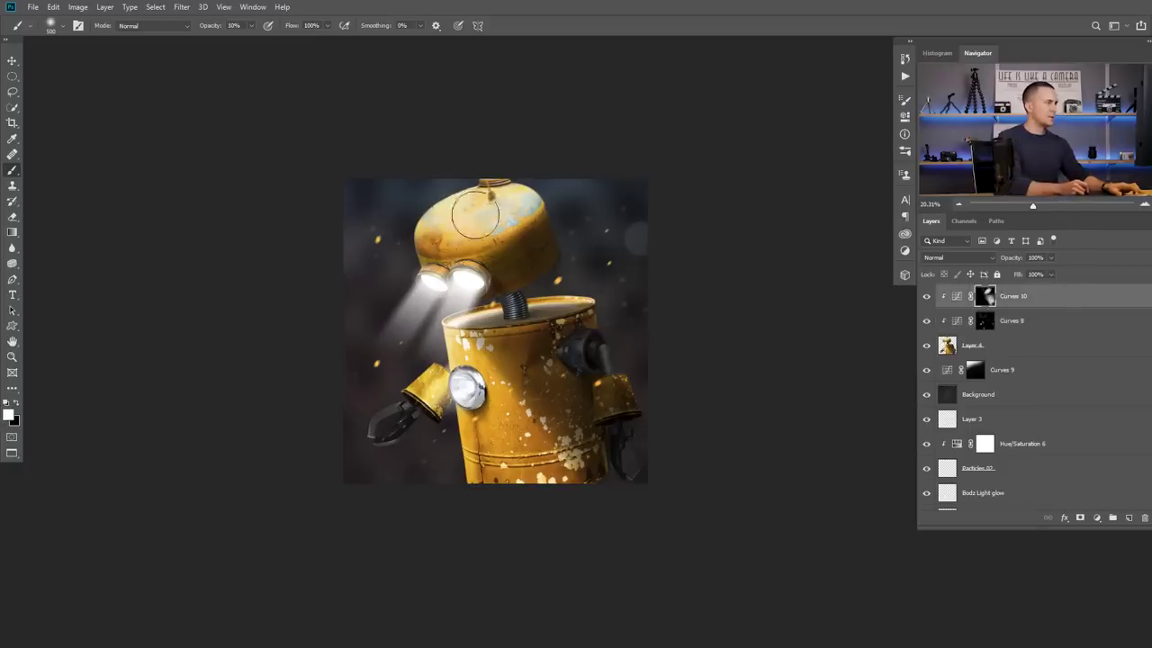
{"action": "mouse_move", "coordinate": [439, 234]}
{"action": "left_mouse_down"}
{"action": "mouse_move", "coordinate": [500, 205]}
{"action": "mouse_move", "coordinate": [439, 232]}
{"action": "mouse_move", "coordinate": [477, 214]}
{"action": "mouse_move", "coordinate": [505, 256]}
{"action": "left_mouse_up"}
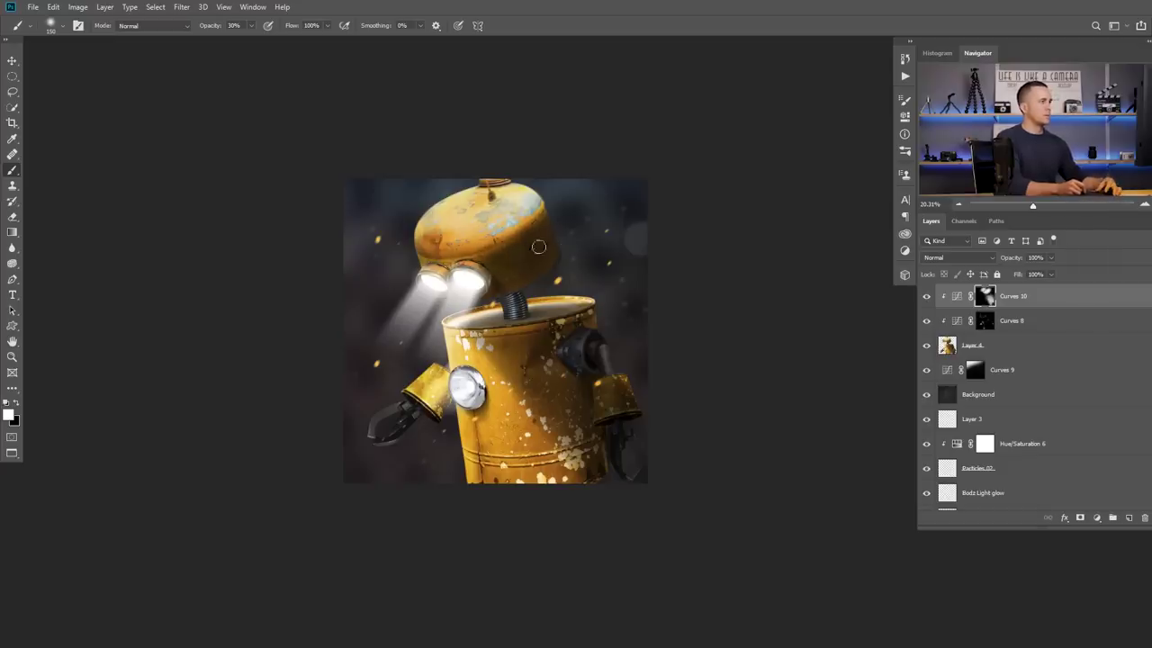
{"action": "left_click_drag", "start_coordinate": [540, 264], "coordinate": [567, 287]}
{"action": "scroll", "coordinate": [567, 286], "scroll_direction": "up", "scroll_amount": 2}
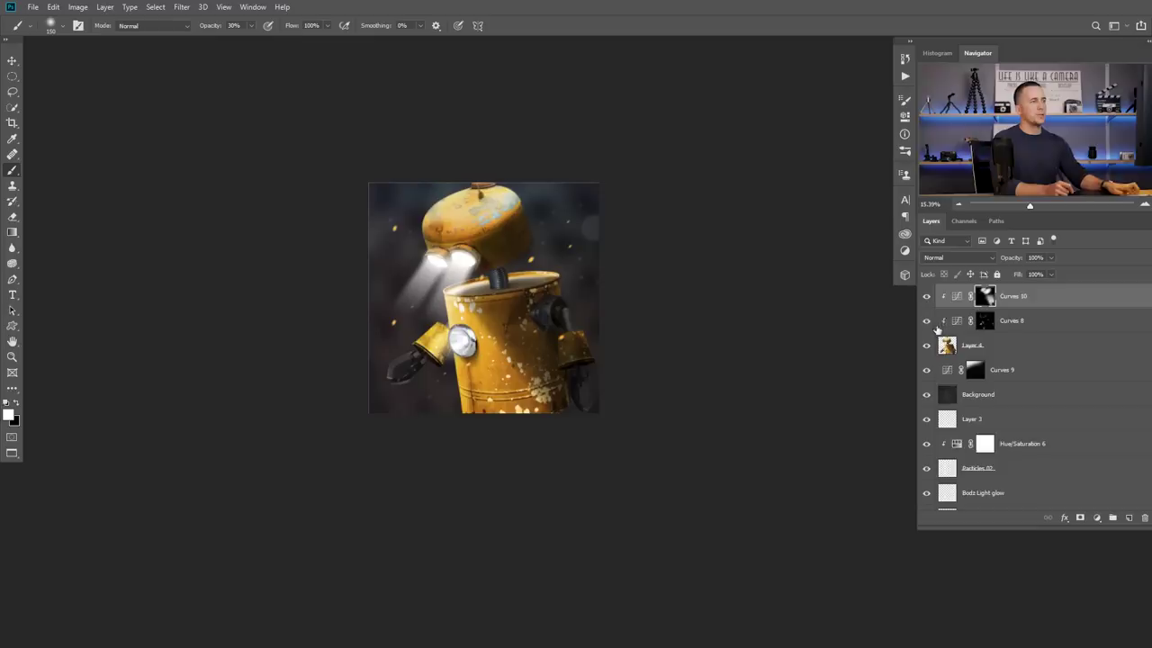
- Stamp all visible layers into a new layer and, in the Camera Raw Filter, set Contrast to +27 and Clarity to +30
{"action": "key", "text": "ctrl+shift+alt+e"}
{"action": "left_click", "coordinate": [180, 6]}
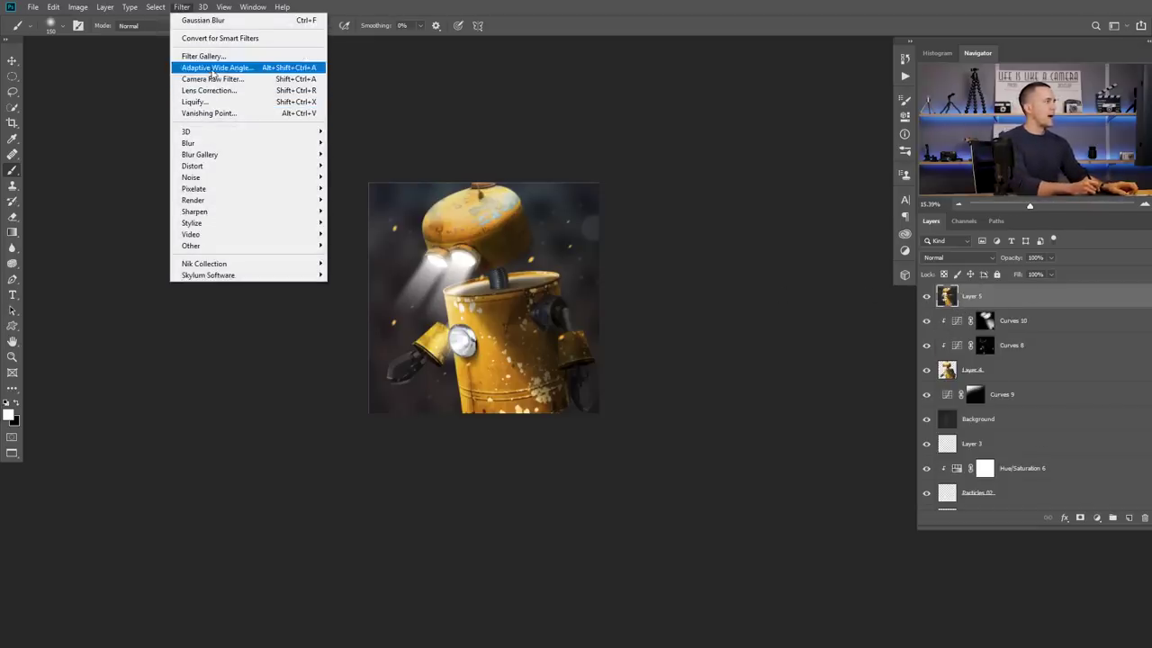
{"action": "left_click", "coordinate": [216, 81]}
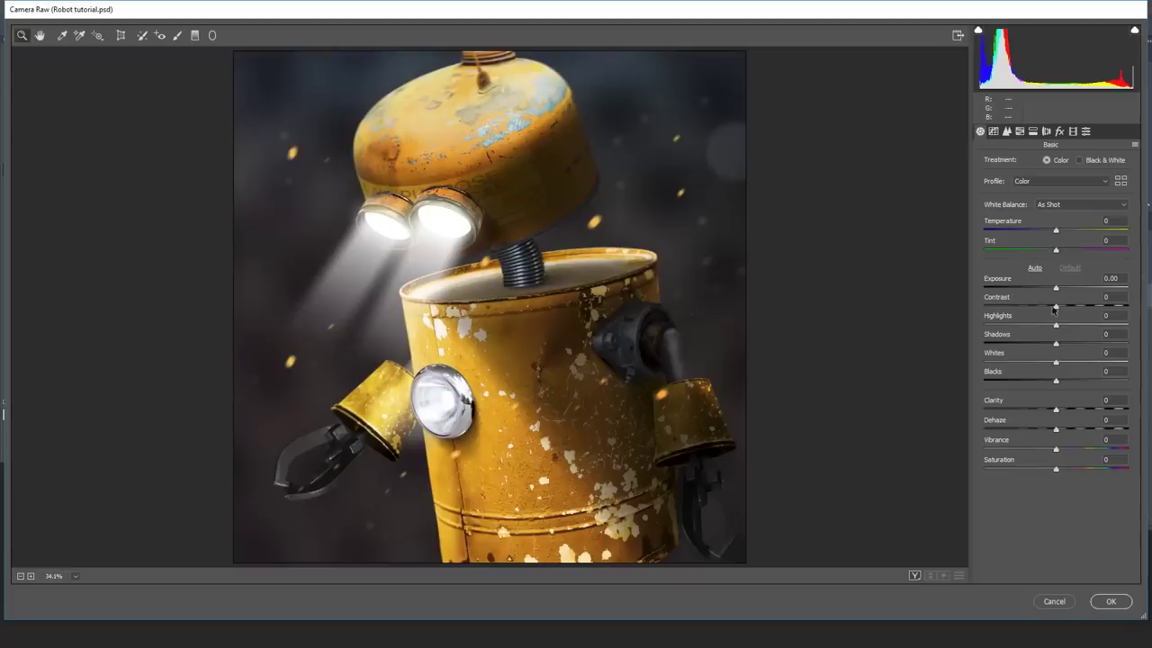
{"action": "left_click_drag", "start_coordinate": [1056, 308], "coordinate": [1077, 309]}
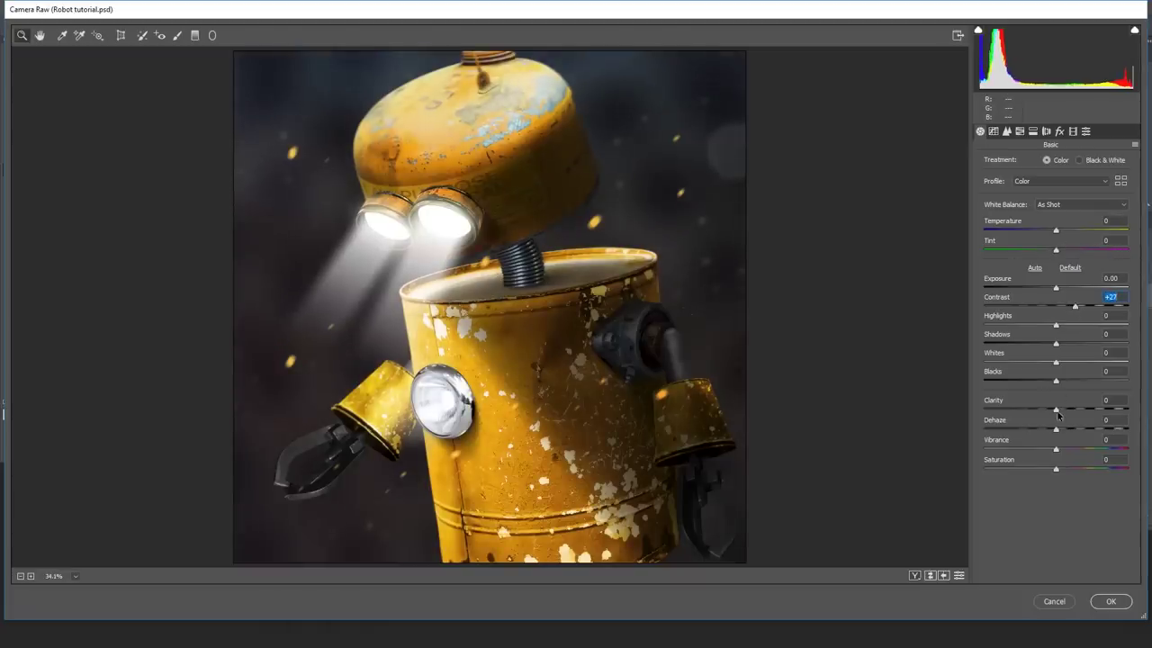
{"action": "left_click_drag", "start_coordinate": [1056, 410], "coordinate": [1078, 409]}
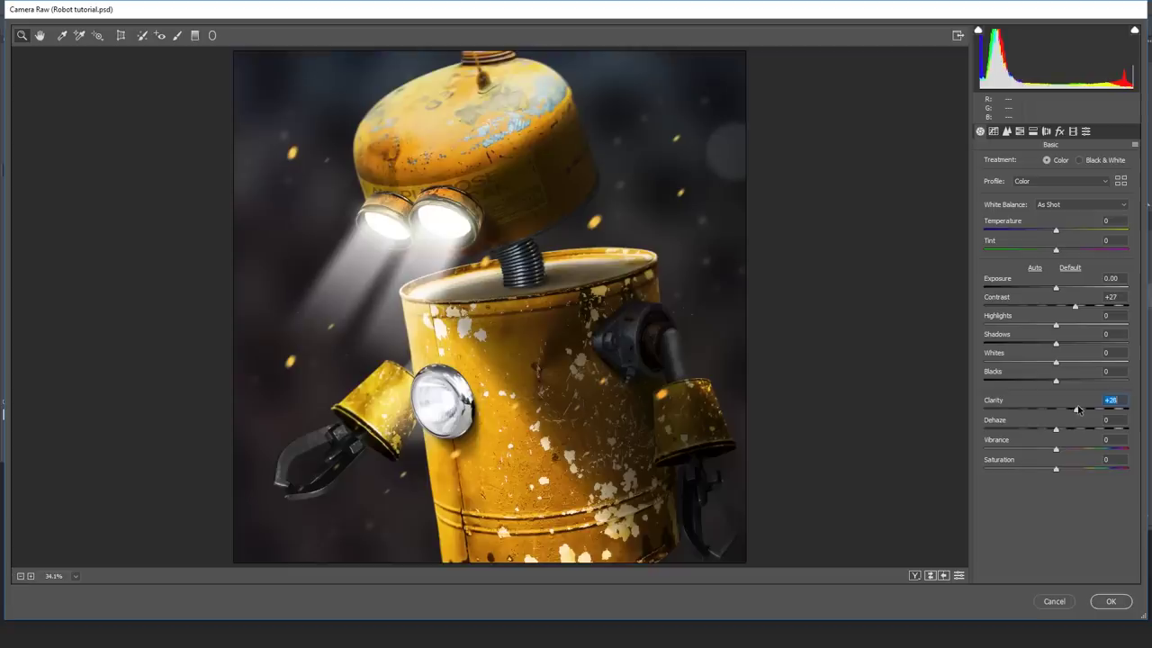
- Darken the image's edges with a subtle post-crop vignette and slightly increase the vignette's feather
{"action": "left_click", "coordinate": [1073, 131]}
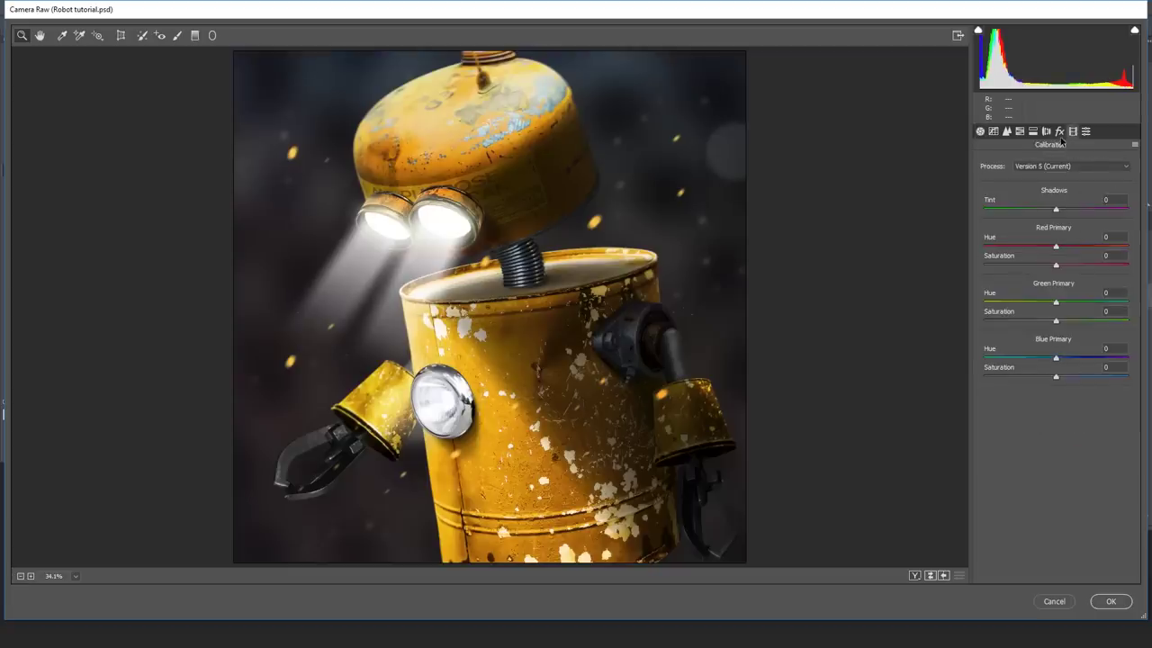
{"action": "left_click", "coordinate": [1060, 131]}
{"action": "left_click_drag", "start_coordinate": [1057, 290], "coordinate": [1047, 293]}
{"action": "left_click_drag", "start_coordinate": [1058, 351], "coordinate": [1064, 350]}
- Sharpen the image in the Detail settings with an Amount of 62 and a Radius of 0.5
{"action": "left_click", "coordinate": [1007, 131]}
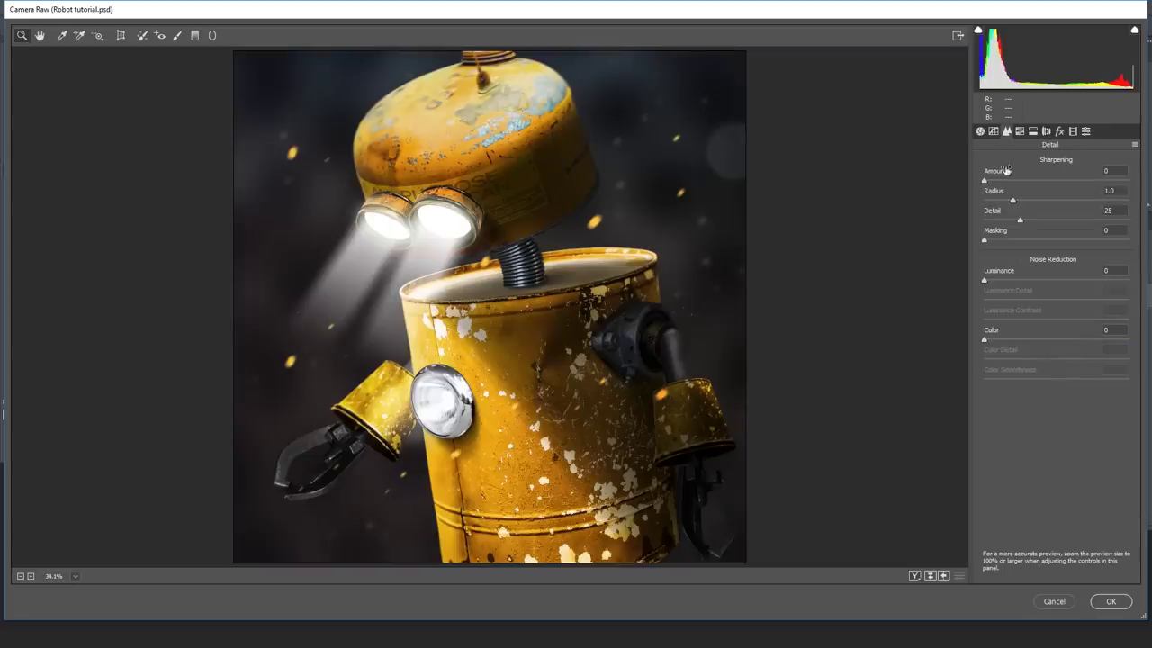
{"action": "left_click_drag", "start_coordinate": [1015, 180], "coordinate": [991, 207]}
{"action": "key", "text": "alt"}
{"action": "left_click", "coordinate": [1023, 180], "text": "alt"}
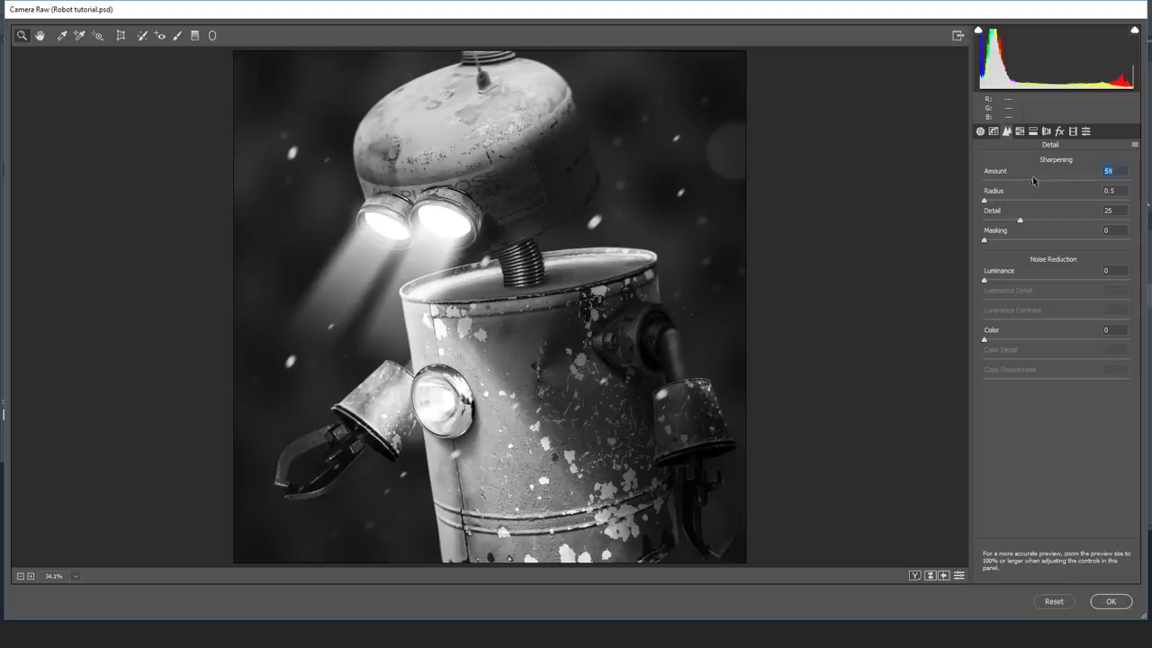
{"action": "left_click", "coordinate": [985, 201], "text": "alt"}
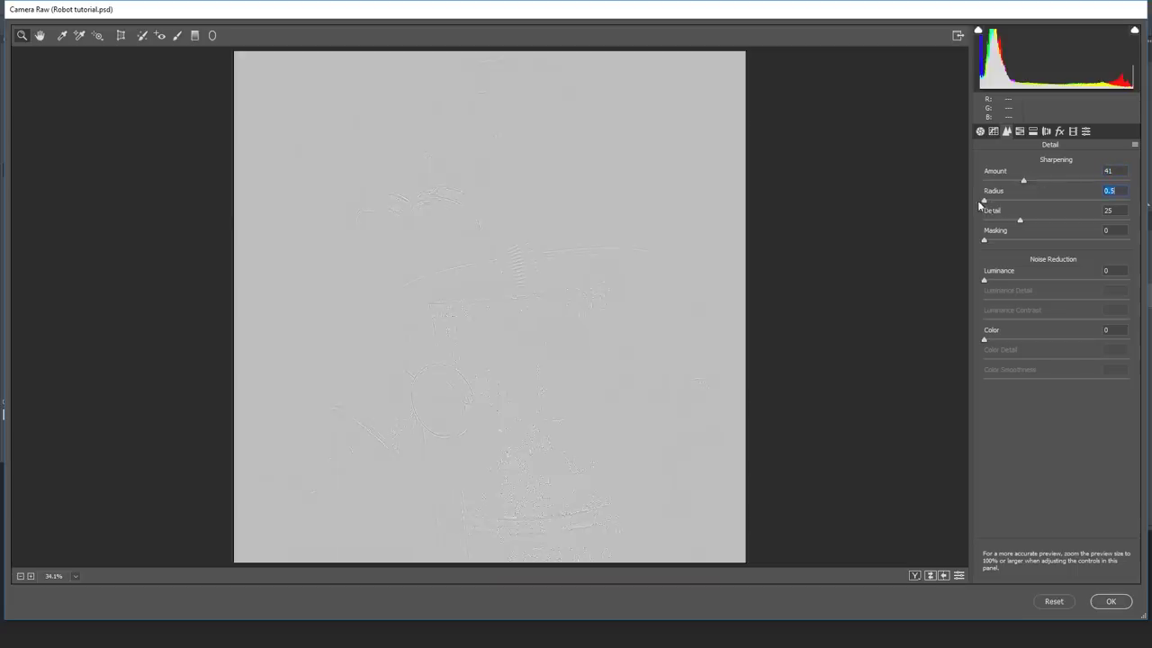
{"action": "left_click_drag", "start_coordinate": [1023, 180], "coordinate": [1044, 182]}
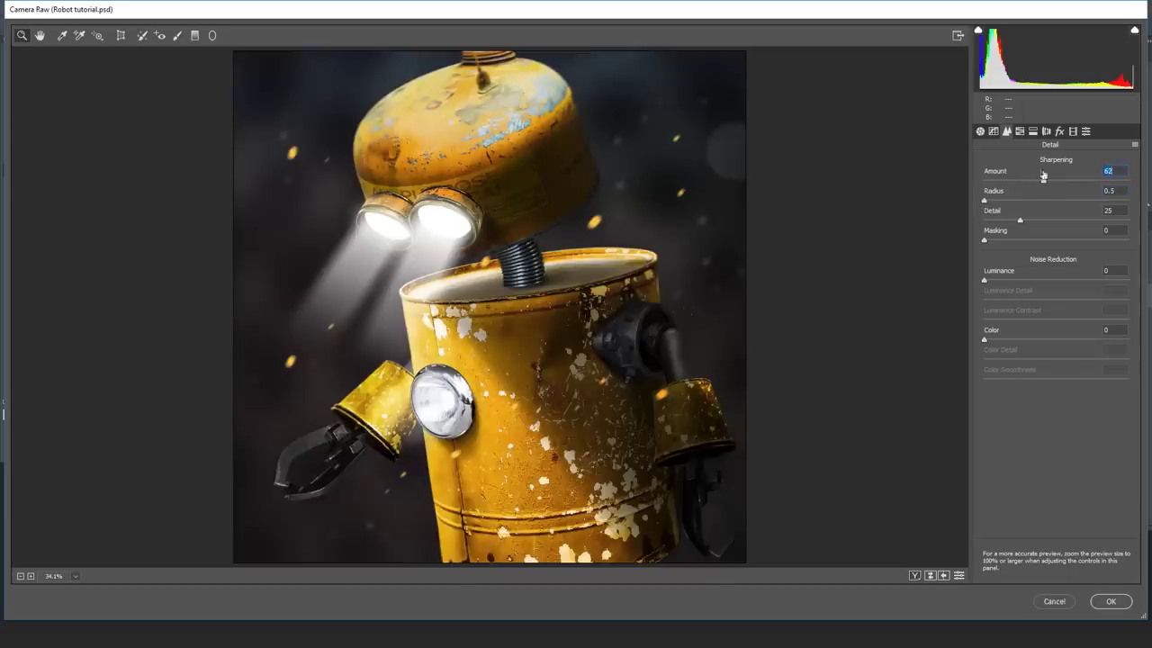
- Split-tone the image with Hue 204 at low saturation in the highlights, and Hue 29 with Saturation 23 in the shadows
{"action": "left_click", "coordinate": [1033, 132]}
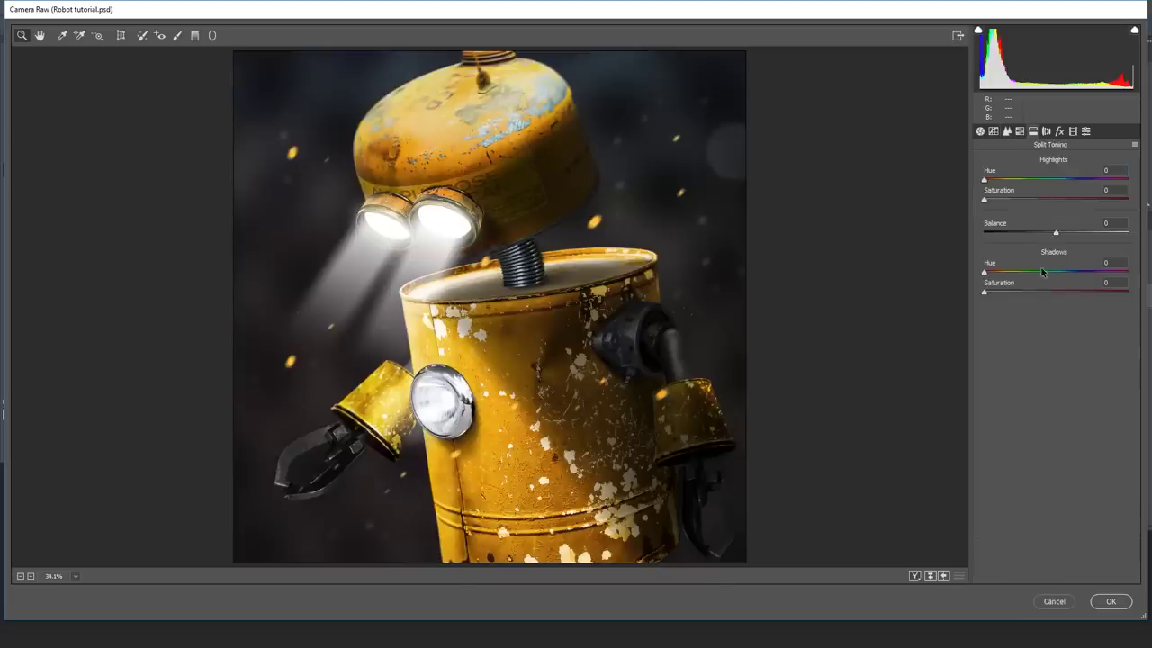
{"action": "left_click_drag", "start_coordinate": [1015, 183], "coordinate": [1065, 182]}
{"action": "left_click_drag", "start_coordinate": [985, 200], "coordinate": [1004, 203]}
{"action": "left_click", "coordinate": [995, 271]}
{"action": "left_click_drag", "start_coordinate": [983, 292], "coordinate": [1014, 297]}
- Refine the split toning to highlight Saturation 32, Balance -63 and shadow Saturation 11, and compare it with the unedited image
{"action": "left_click_drag", "start_coordinate": [1063, 232], "coordinate": [1021, 251]}
{"action": "left_click_drag", "start_coordinate": [1003, 200], "coordinate": [1033, 196]}
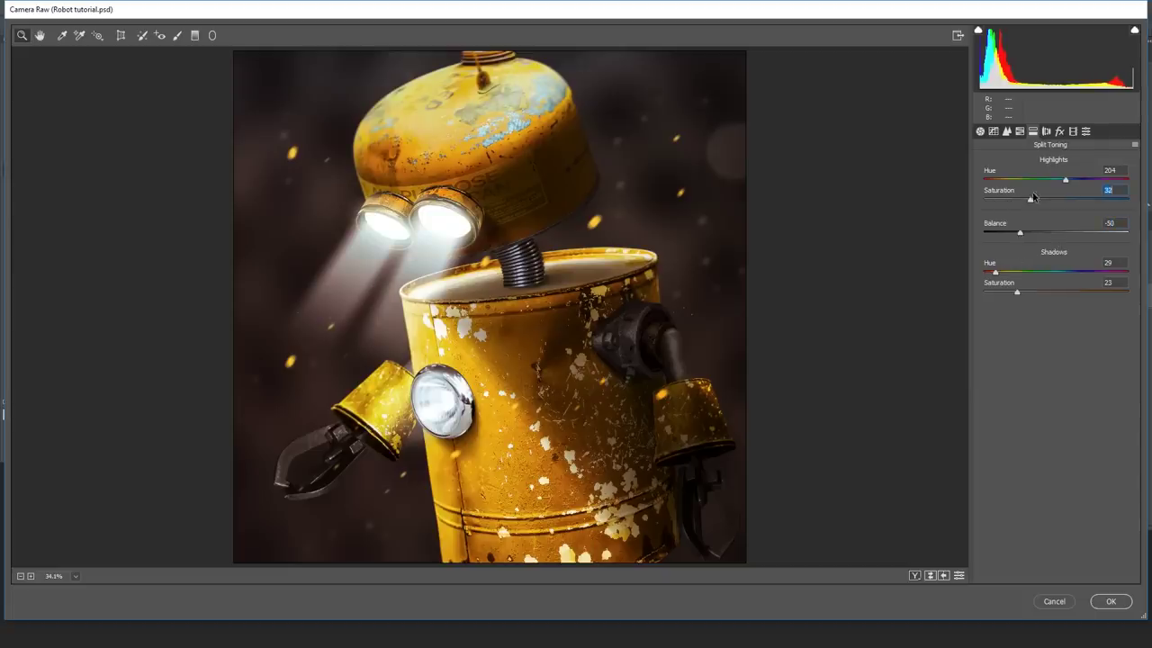
{"action": "left_click_drag", "start_coordinate": [1018, 236], "coordinate": [1010, 238]}
{"action": "mouse_move", "coordinate": [1015, 294]}
{"action": "left_mouse_down"}
{"action": "mouse_move", "coordinate": [980, 299]}
{"action": "mouse_move", "coordinate": [1000, 298]}
{"action": "left_mouse_up"}
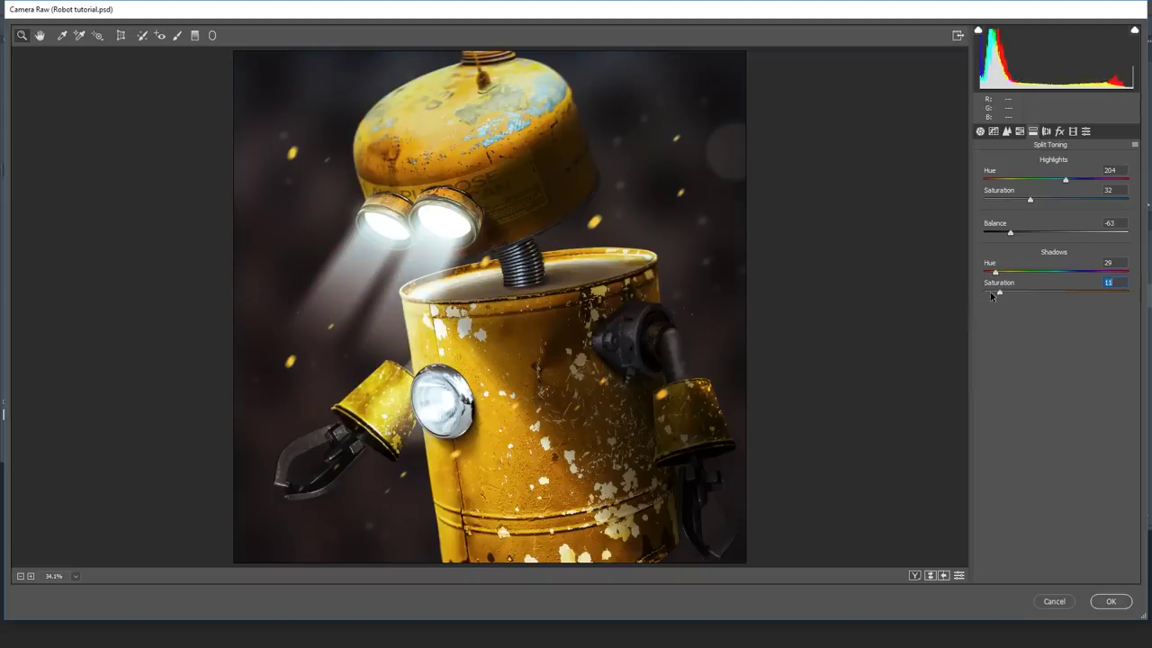
{"action": "key", "text": "p"}
{"action": "key", "text": "p"}
- Raise the Shadows and lower the Blacks slightly, fine-tune the white balance, and apply the Camera Raw Filter to Layer 5
{"action": "left_click", "coordinate": [981, 132]}
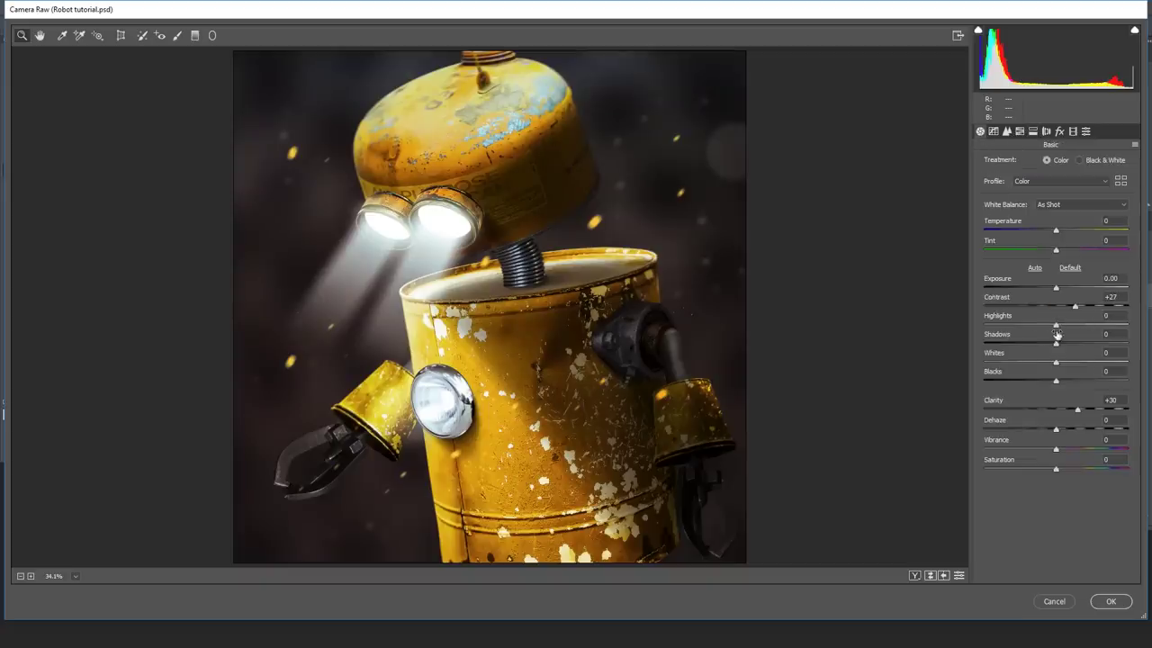
{"action": "left_click_drag", "start_coordinate": [1056, 346], "coordinate": [1051, 383]}
{"action": "left_click_drag", "start_coordinate": [1110, 223], "coordinate": [1111, 238]}
{"action": "left_click", "coordinate": [1111, 600]}
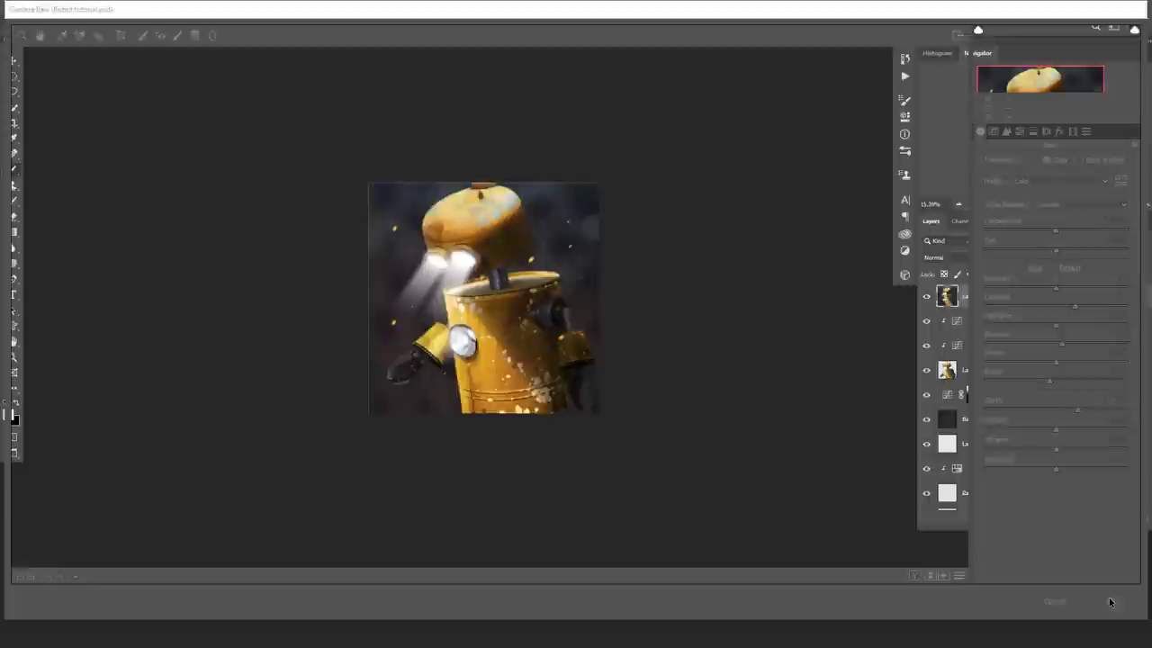
{"action": "left_click", "coordinate": [927, 297]}
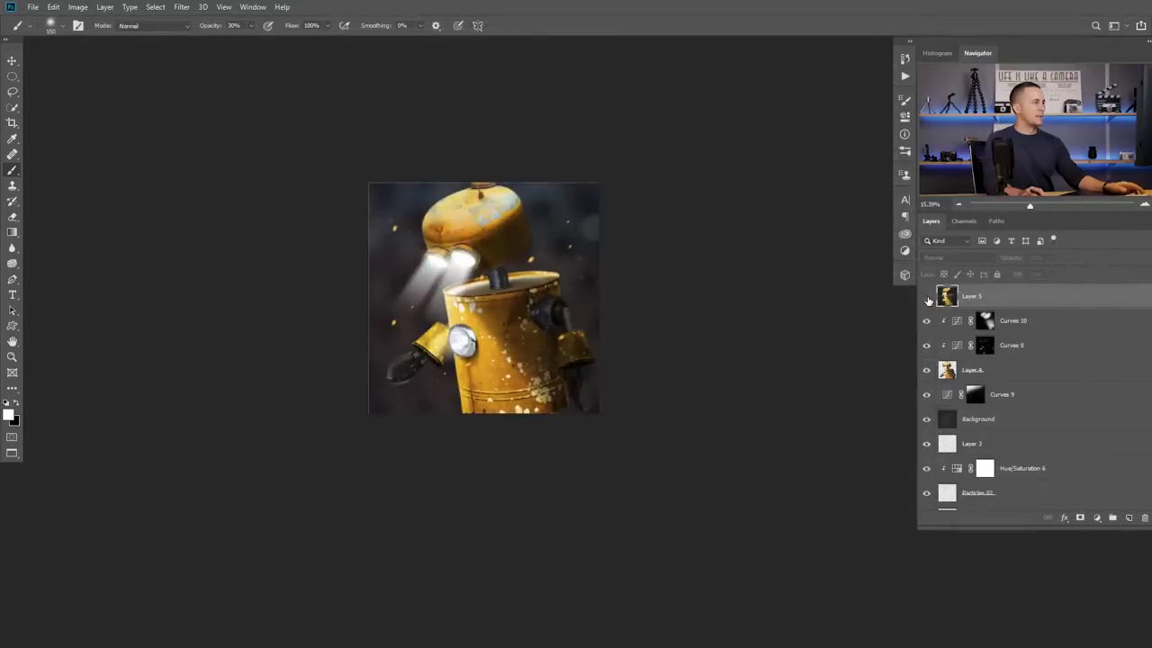
{"action": "left_click", "coordinate": [928, 297]}
- Start a Field Blur from the Blur Gallery on Layer 5 and set its Blur to 0 px
{"action": "scroll", "coordinate": [540, 274], "scroll_direction": "up", "scroll_amount": 3}
{"action": "left_click_drag", "start_coordinate": [565, 281], "coordinate": [595, 289]}
{"action": "scroll", "coordinate": [610, 284], "scroll_direction": "down", "scroll_amount": 1}
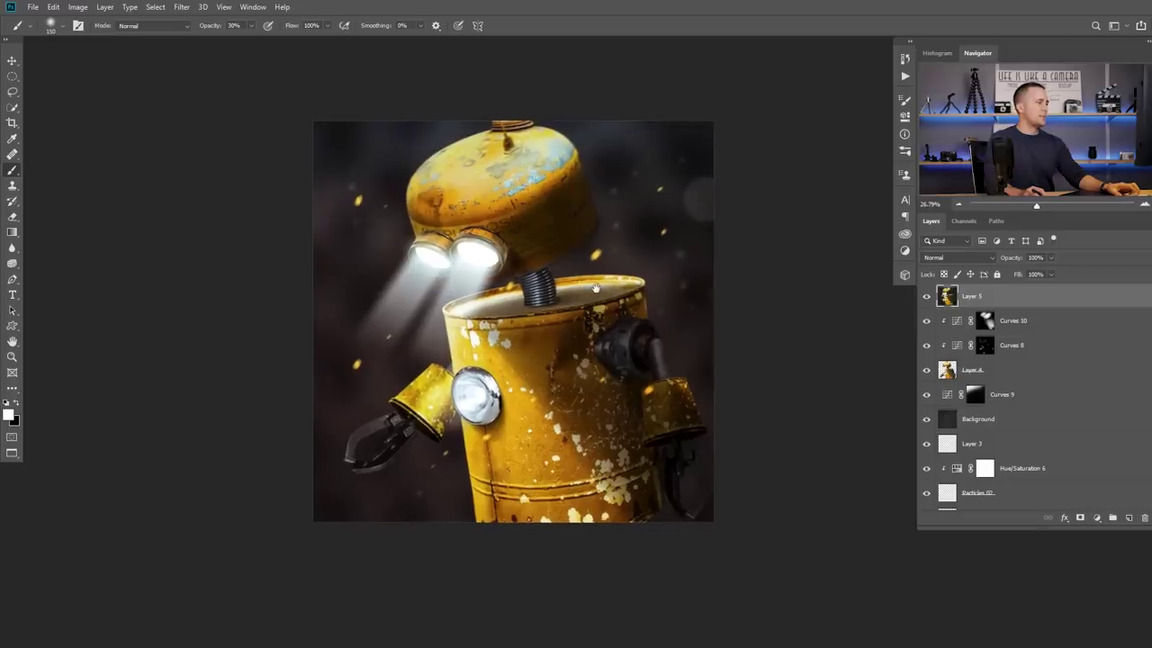
{"action": "left_click", "coordinate": [182, 7]}
{"action": "mouse_move", "coordinate": [200, 144]}
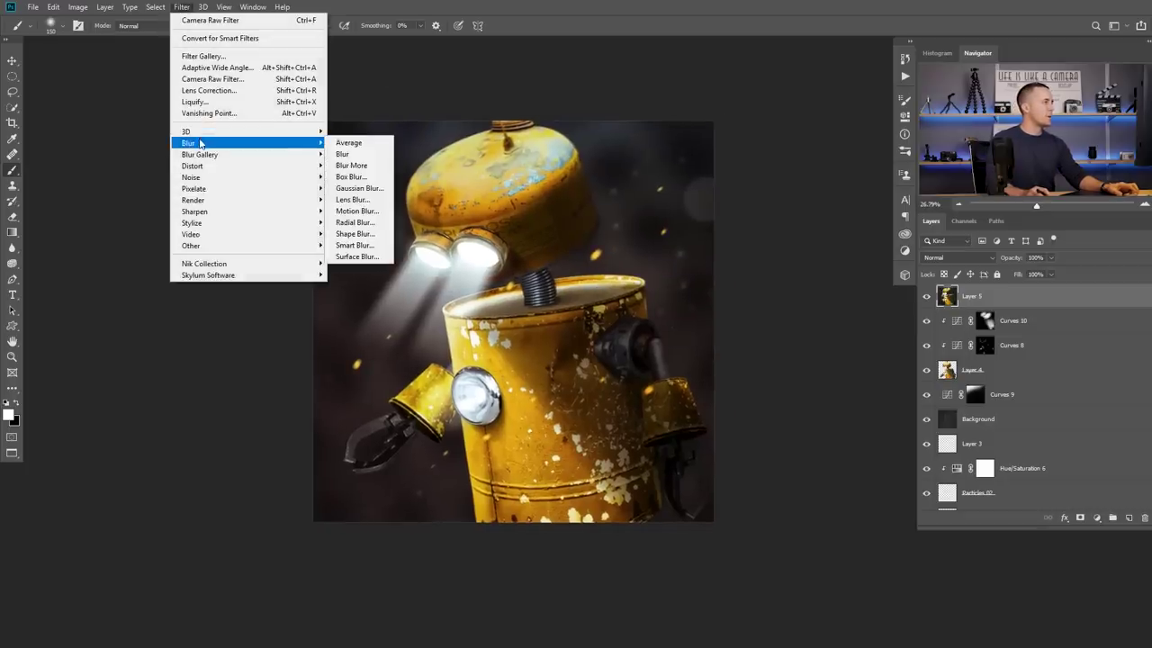
{"action": "left_click", "coordinate": [353, 154]}
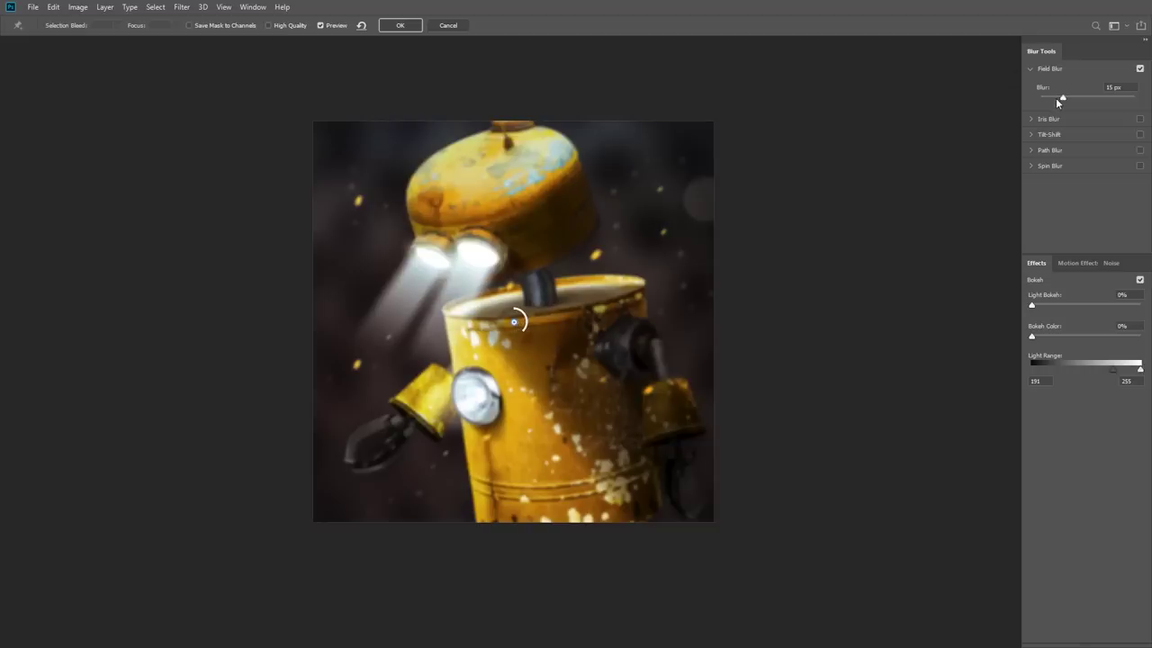
{"action": "left_click_drag", "start_coordinate": [1061, 97], "coordinate": [1040, 97]}
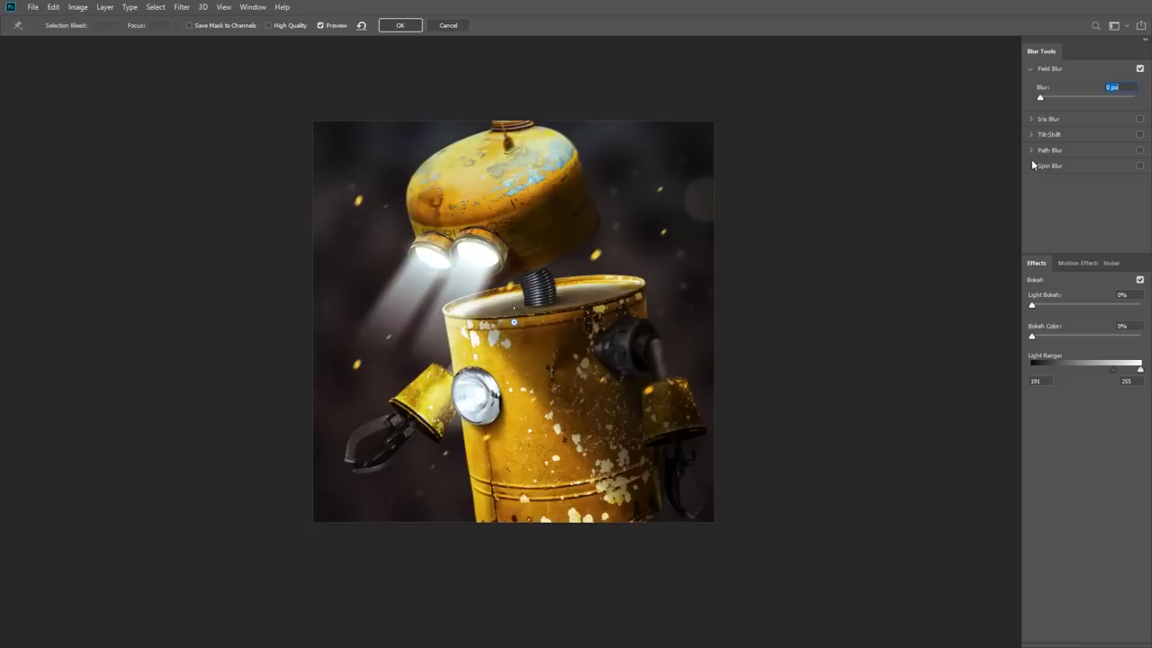
- Add a Tilt-Shift blur turned vertically, spread its focus lines to keep the robot's body sharp and soften the claws, and apply it
{"action": "left_click", "coordinate": [1032, 135]}
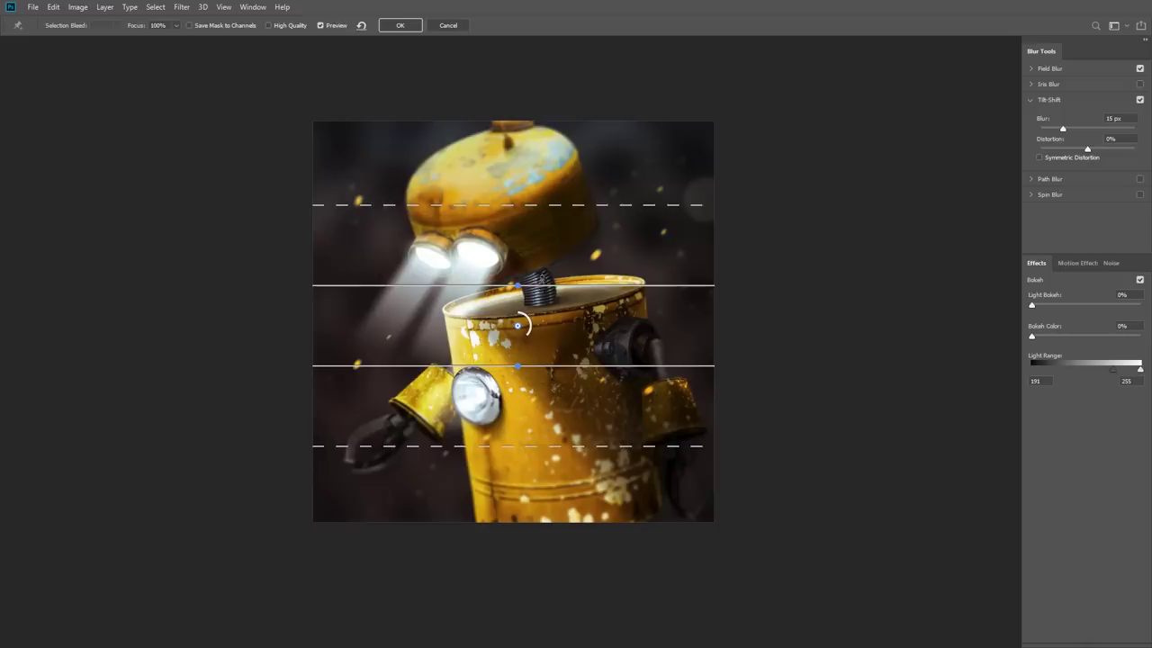
{"action": "left_click_drag", "start_coordinate": [518, 285], "coordinate": [558, 323]}
{"action": "left_click_drag", "start_coordinate": [479, 351], "coordinate": [439, 351]}
{"action": "left_click_drag", "start_coordinate": [558, 351], "coordinate": [638, 351]}
{"action": "left_click_drag", "start_coordinate": [756, 338], "coordinate": [711, 338]}
{"action": "left_click", "coordinate": [400, 25]}
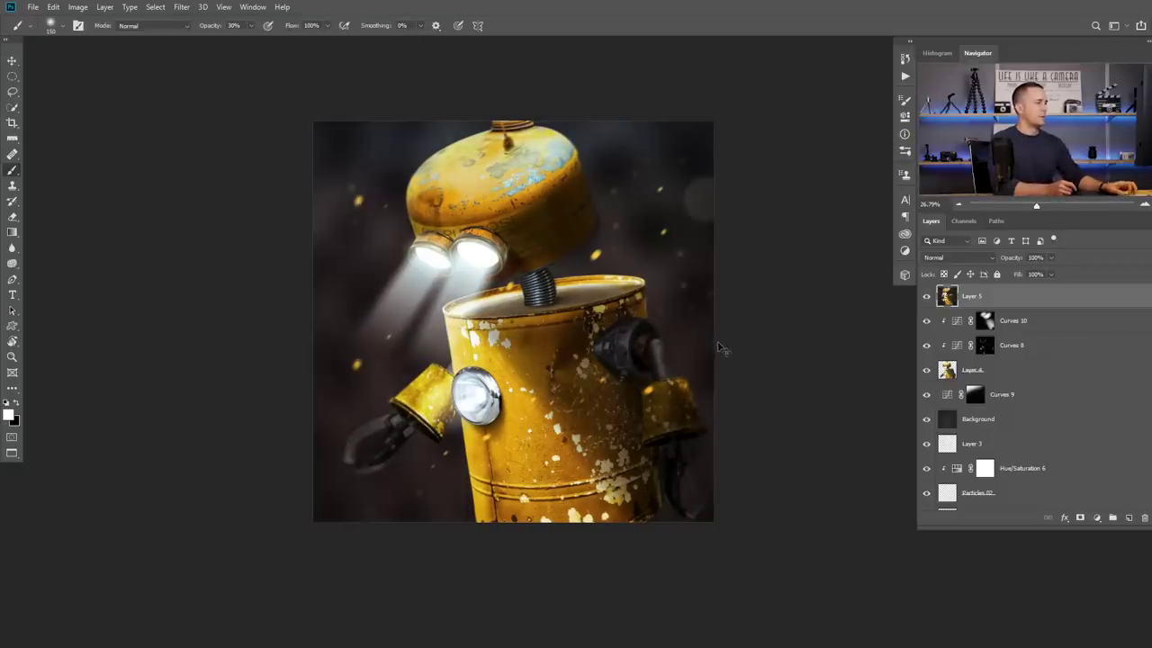
{"action": "left_click_drag", "start_coordinate": [598, 309], "coordinate": [635, 321]}
{"action": "scroll", "coordinate": [633, 321], "scroll_direction": "down", "scroll_amount": 1}
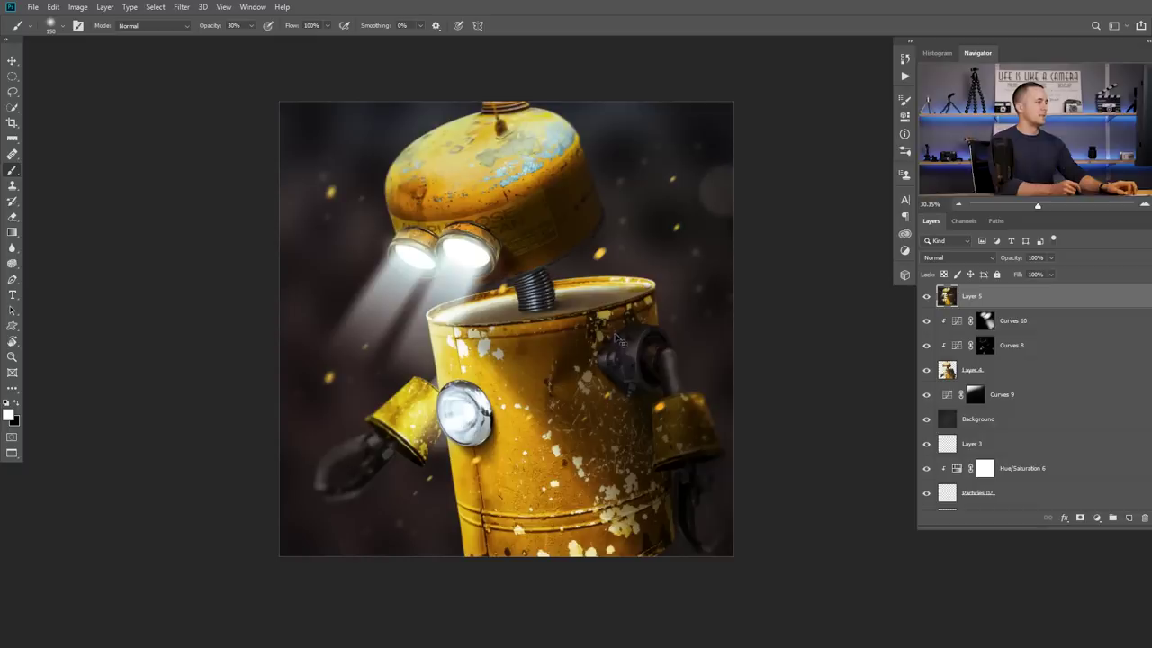
{"action": "scroll", "coordinate": [617, 342], "scroll_direction": "down", "scroll_amount": 1}
{"action": "scroll", "coordinate": [579, 325], "scroll_direction": "up", "scroll_amount": 2}
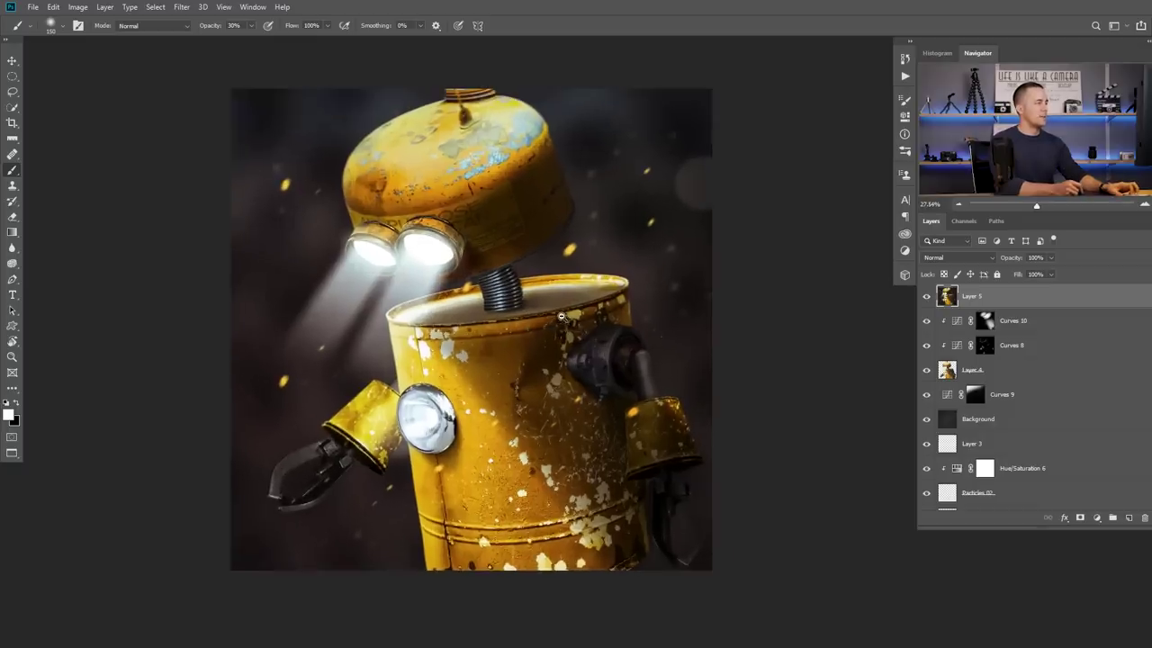
{"action": "scroll", "coordinate": [560, 336], "scroll_direction": "down", "scroll_amount": 2}
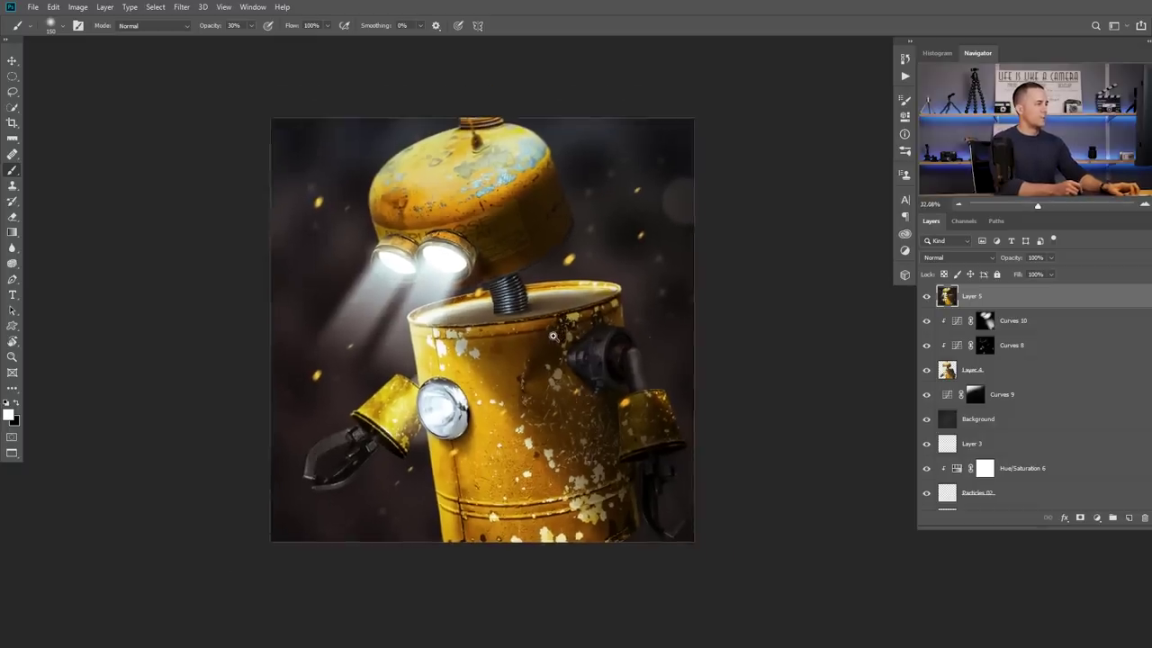
{"action": "scroll", "coordinate": [561, 335], "scroll_direction": "up", "scroll_amount": 1}
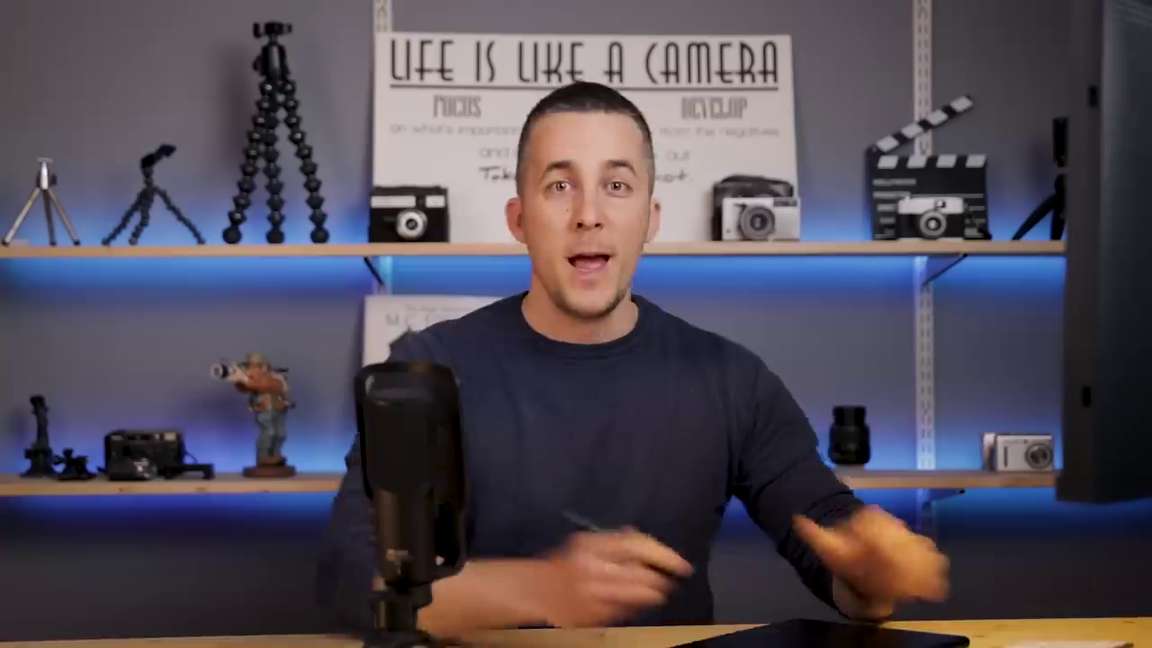